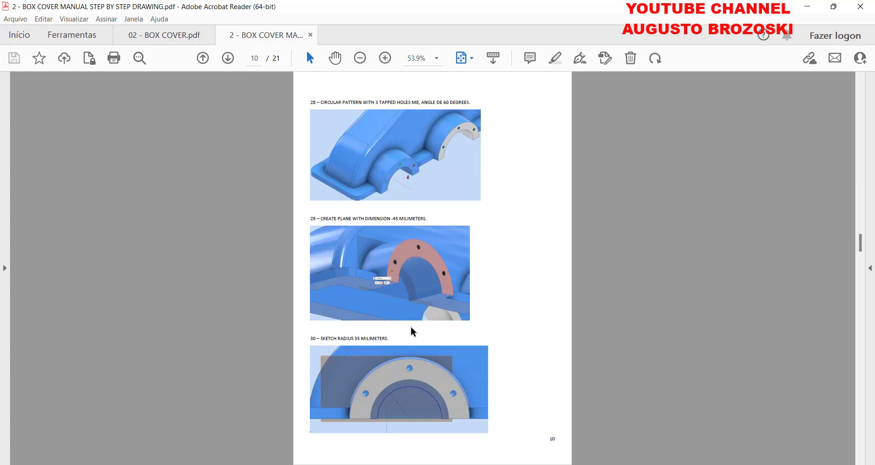
- Look through the box cover step-by-step manual, go back to its first page, and bring up the 02 - BOX COVER drawing
scroll(412, 330, down, 6)
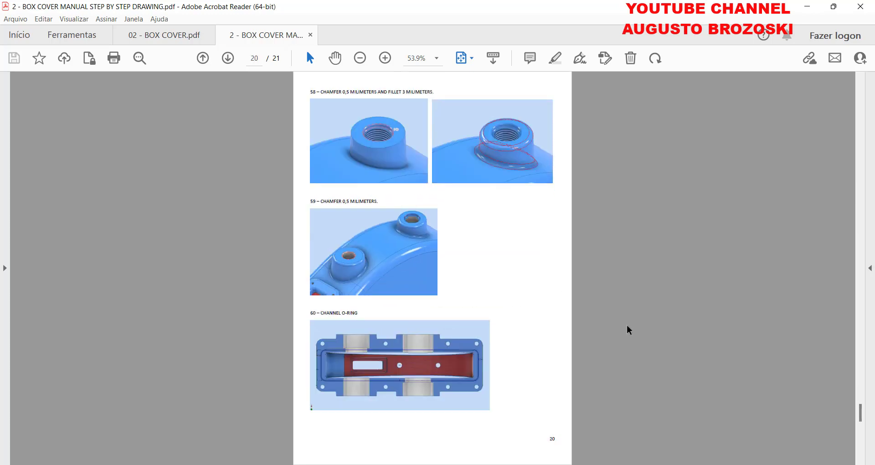
drag(860, 413, 861, 87)
click(169, 35)
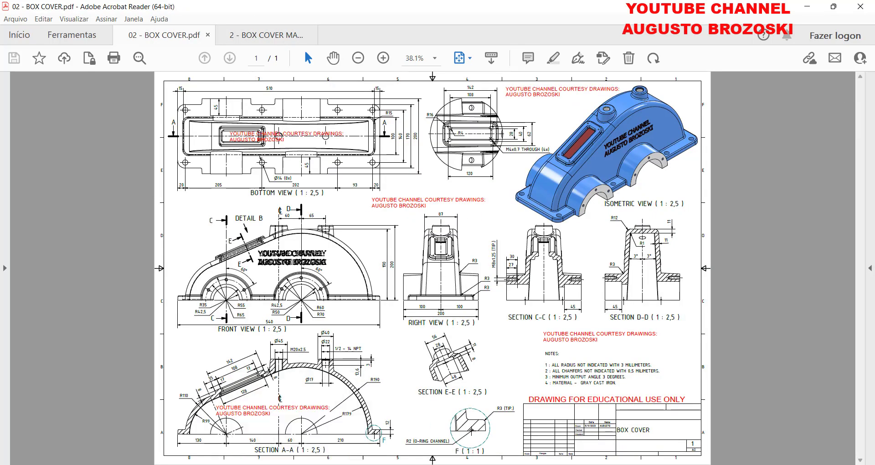
- Switch to the browser and expand the AUTODESK INVENTOR GEAR BOX 1 video description to view its PDF file link
key(alt+Tab)
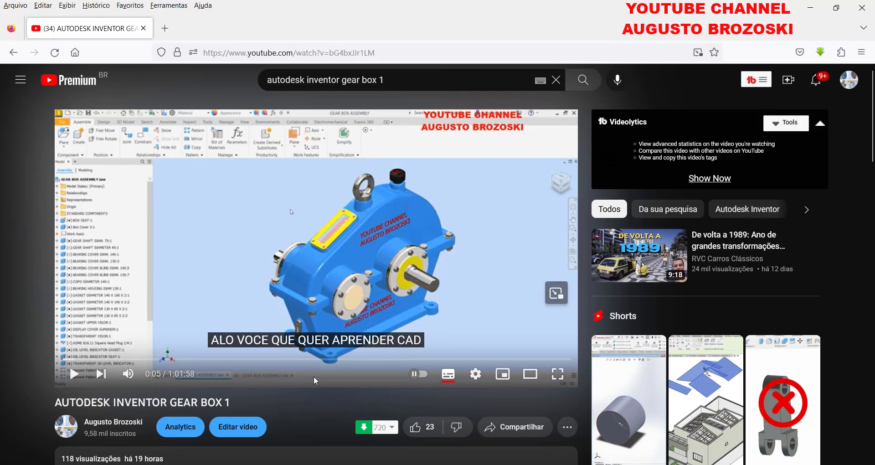
scroll(313, 378, down, 2)
scroll(314, 380, down, 2)
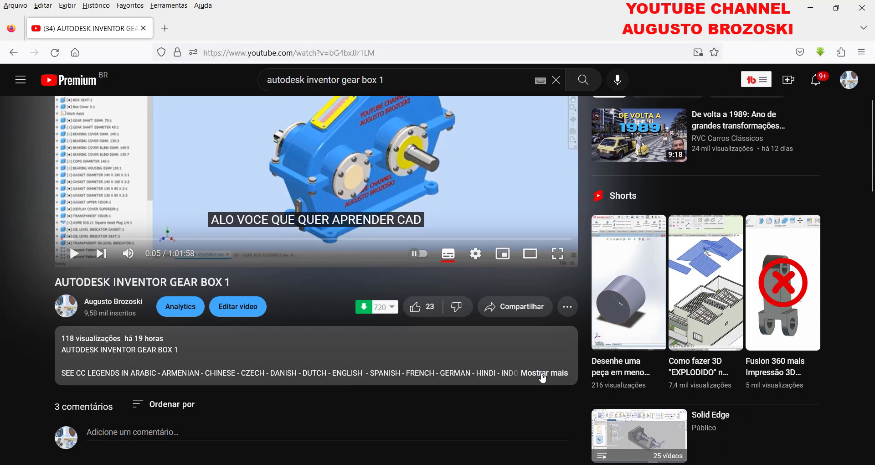
click(543, 378)
scroll(256, 314, down, 10)
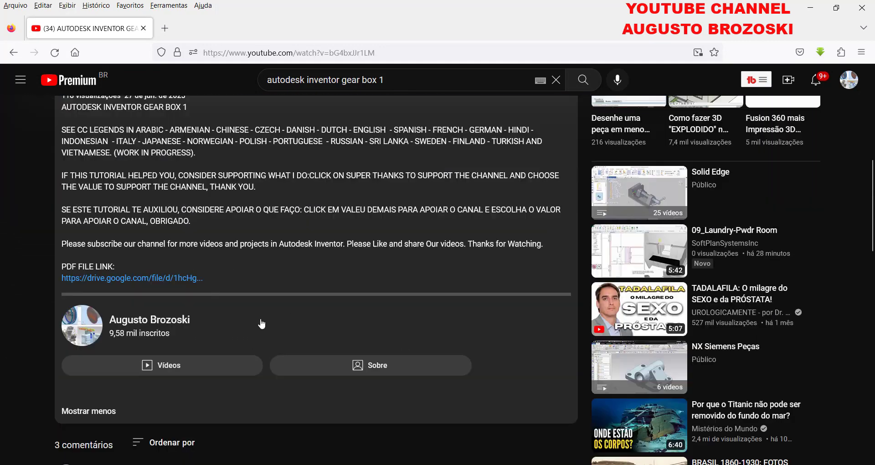
scroll(169, 245, up, 3)
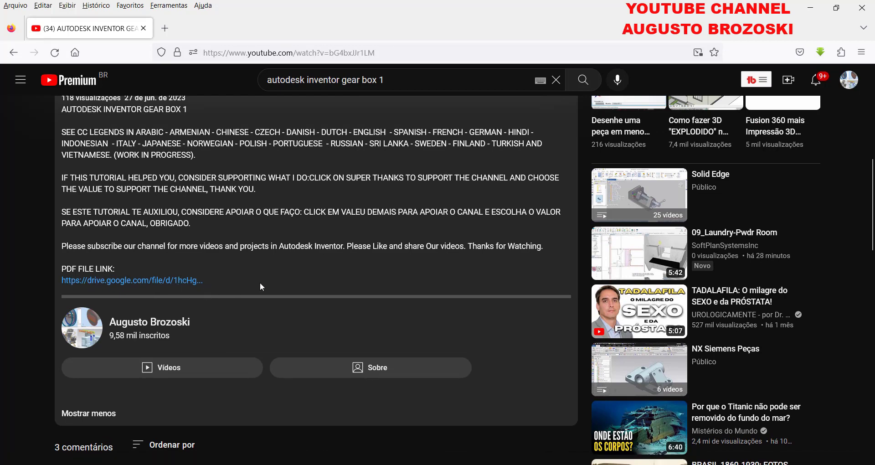
scroll(308, 297, up, 9)
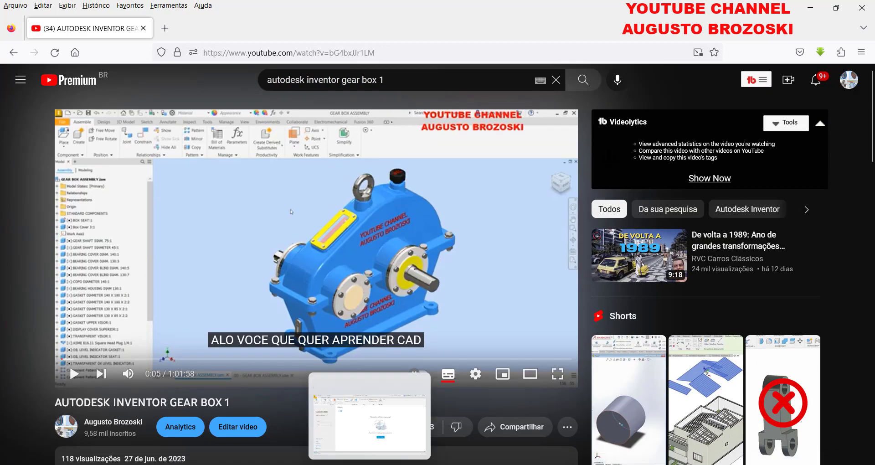
- Switch back to Acrobat Reader and view the first sketch of the step-by-step manual fitted to page width
mouse_move(344, 464)
click(319, 434)
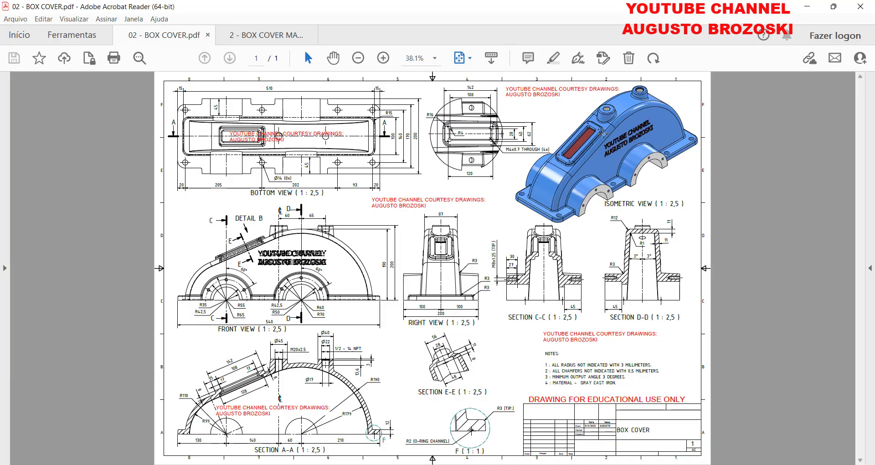
click(264, 34)
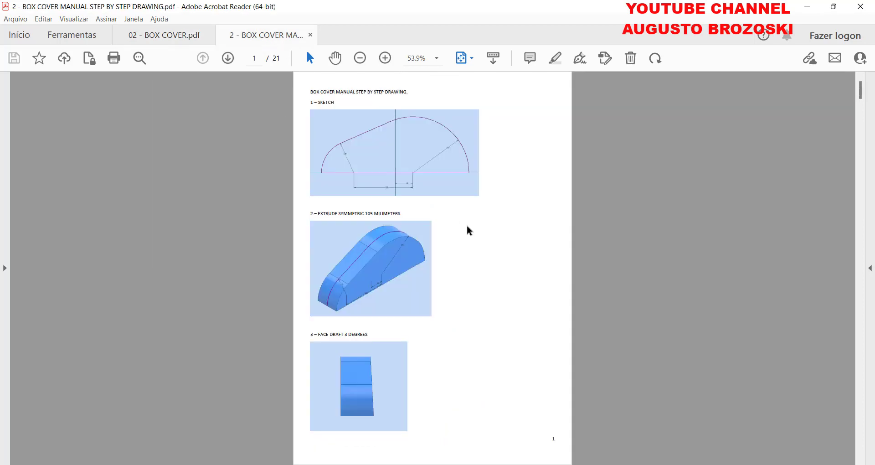
click(461, 59)
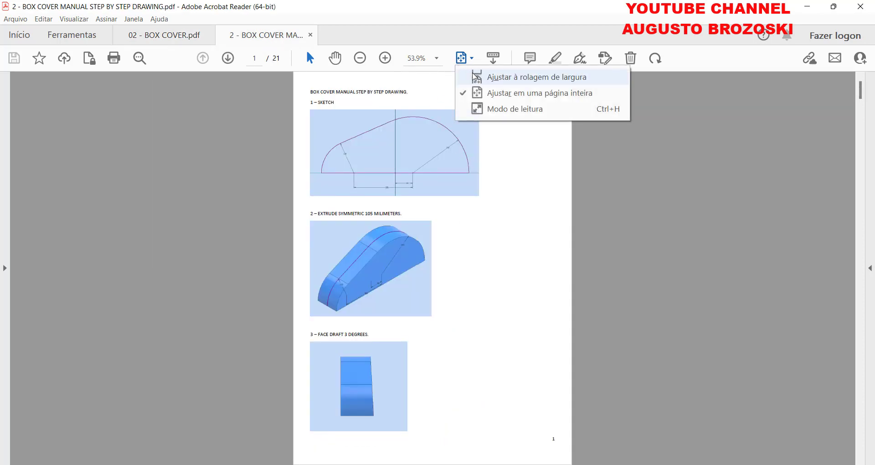
click(476, 78)
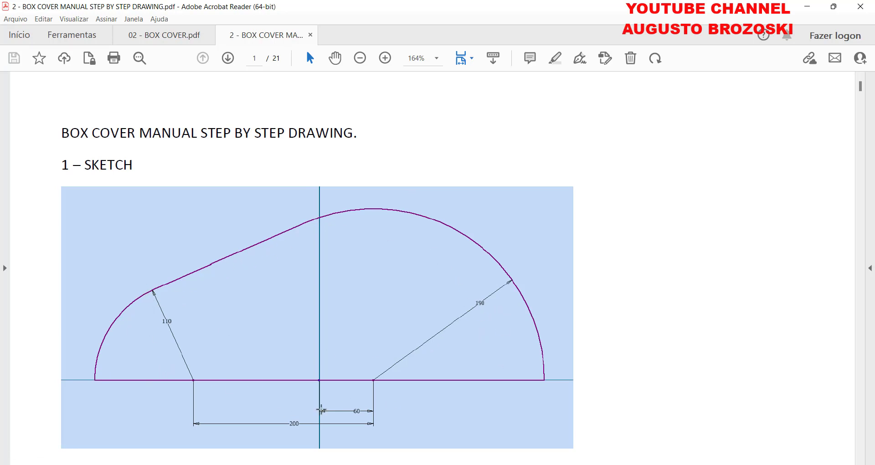
- Fit the 02 - BOX COVER drawing to page width and examine its lower views and notes
click(168, 36)
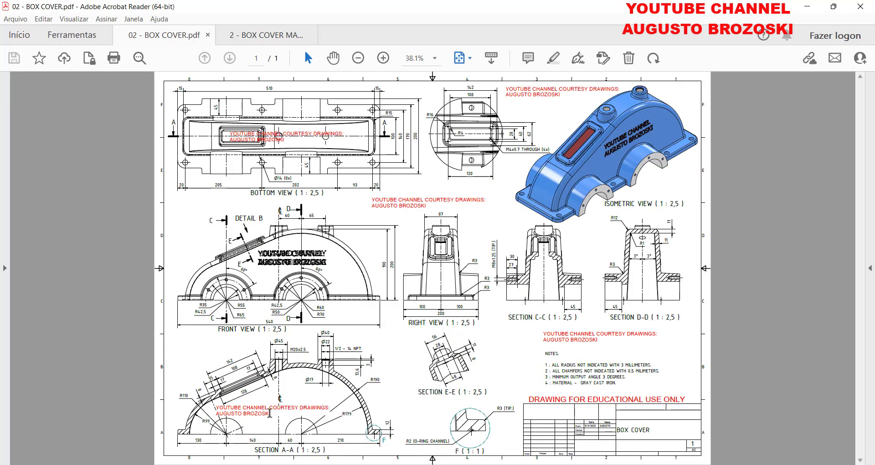
click(459, 58)
click(524, 77)
scroll(246, 417, down, 4)
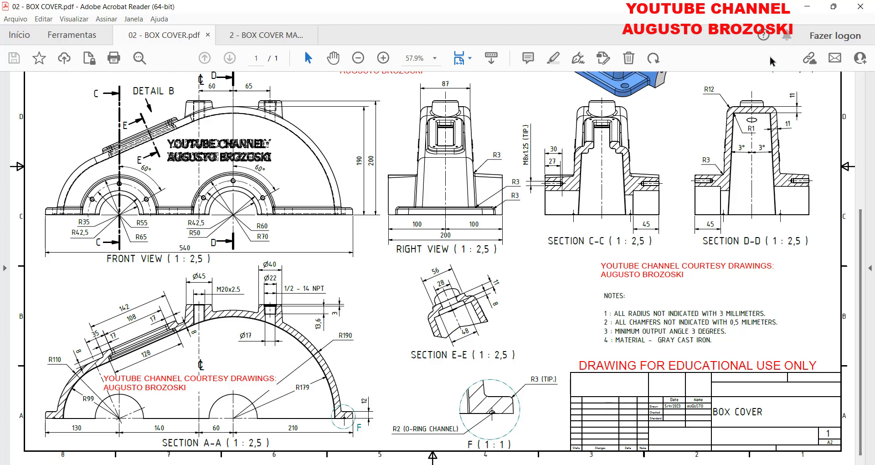
- Switch to Inventor and create a new part from the Metric template Standard (mm).ipt
click(807, 6)
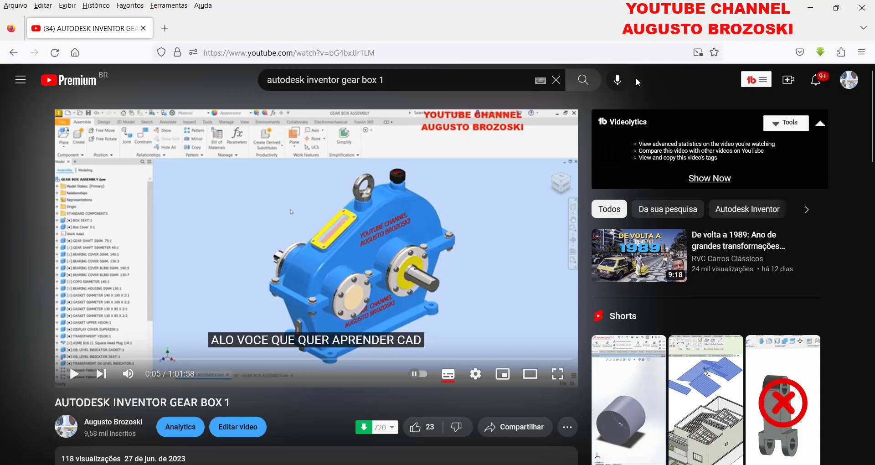
click(807, 6)
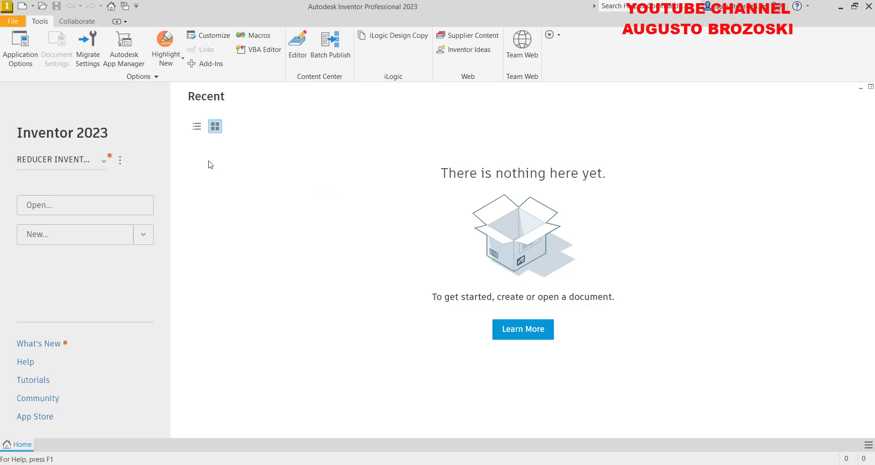
click(22, 7)
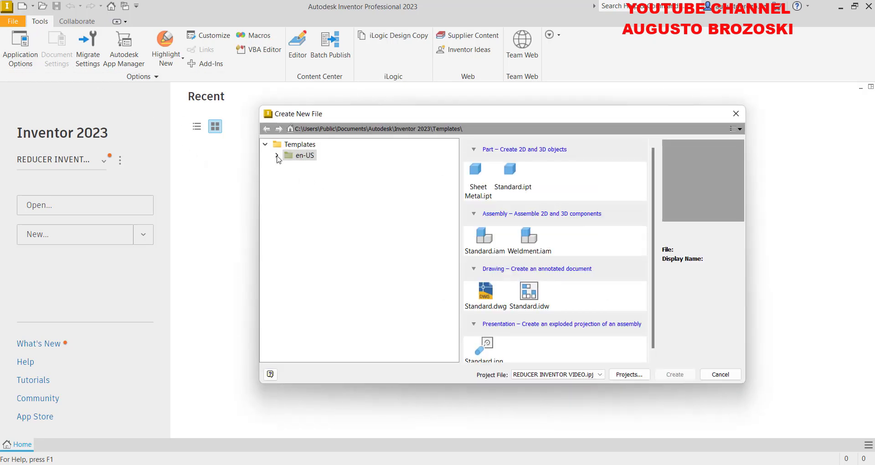
click(278, 156)
click(312, 177)
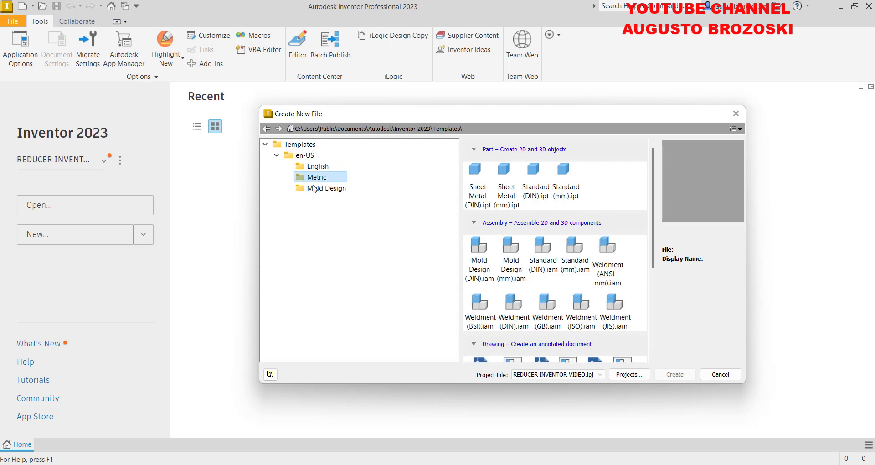
click(568, 196)
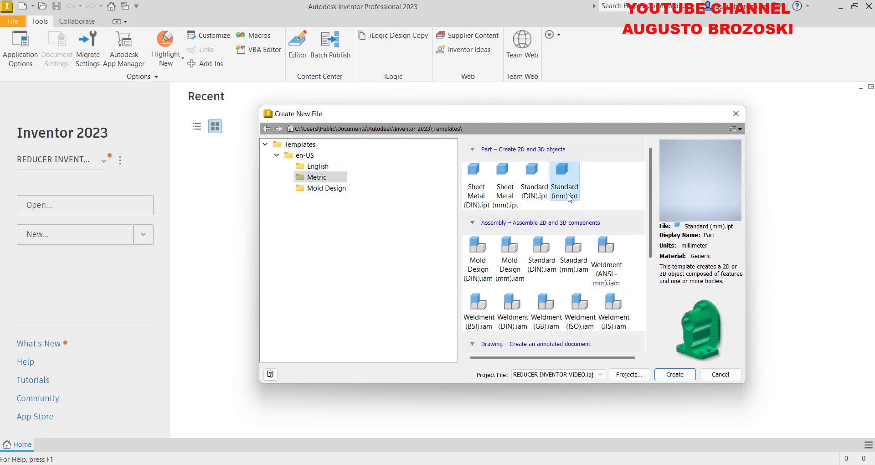
click(673, 374)
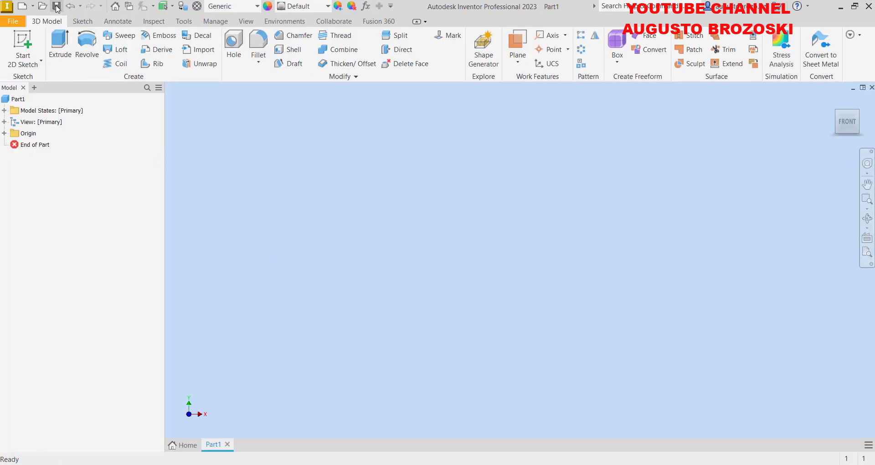
- Save the part as BOX COVER in the 02 - BOX COVER folder
click(56, 7)
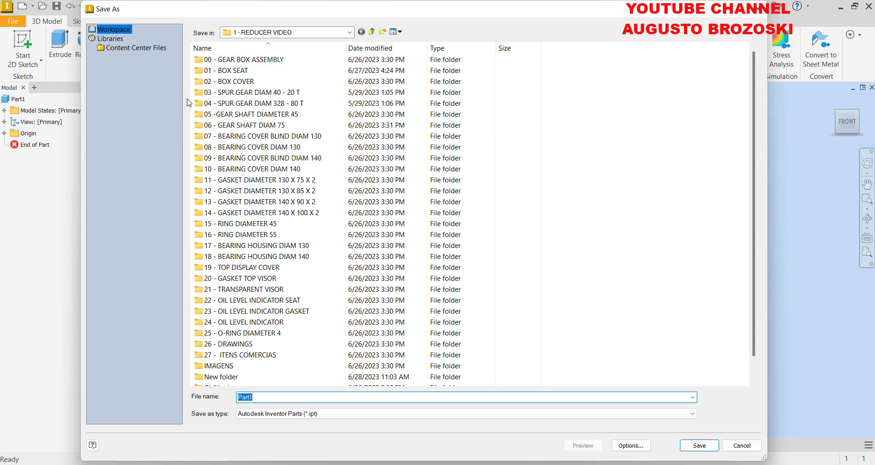
double_click(221, 82)
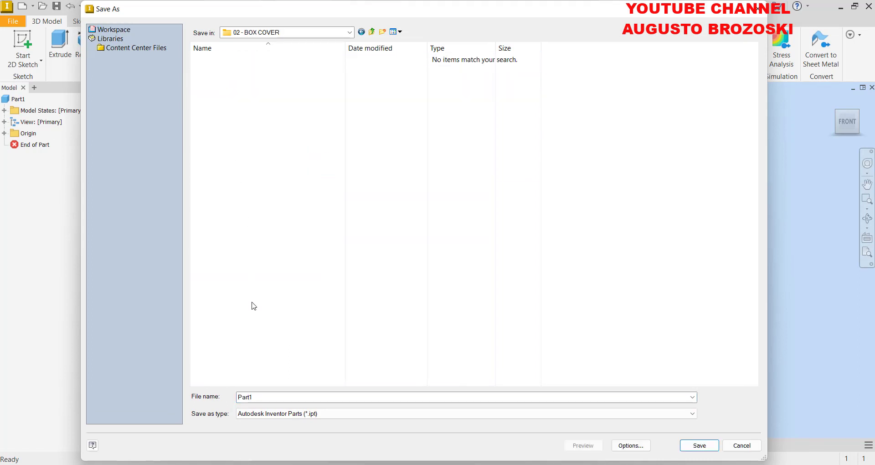
text(b)
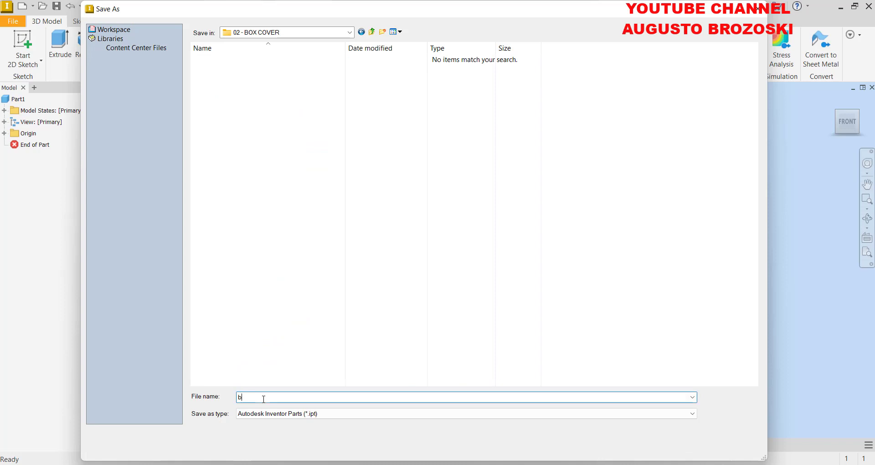
text(ox cover)
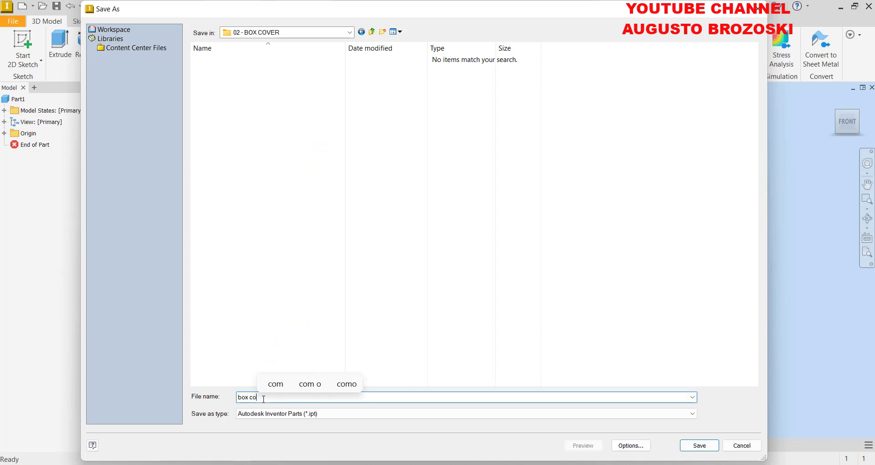
key(BackSpace)
key(BackSpace)
key(BackSpace)
key(BackSpace)
key(BackSpace)
key(BackSpace)
key(BackSpace)
key(BackSpace)
key(BackSpace)
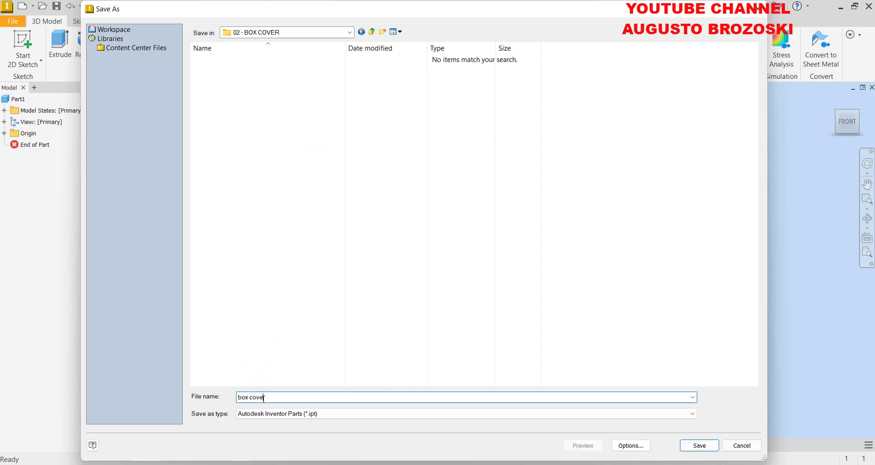
text(BOX COVER)
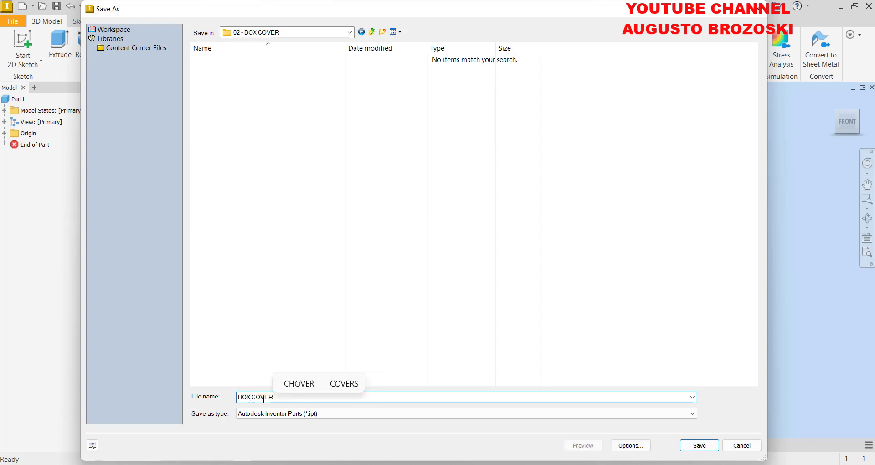
click(700, 445)
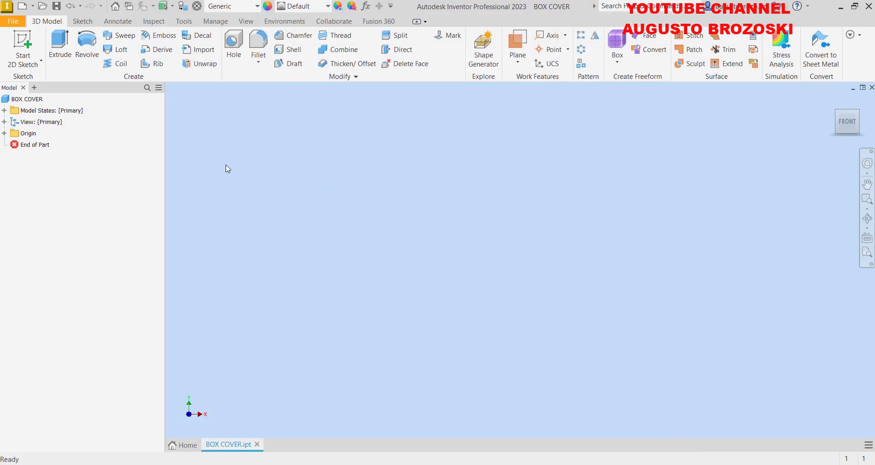
- Start a new 2D sketch on the vertical YZ origin plane
click(26, 40)
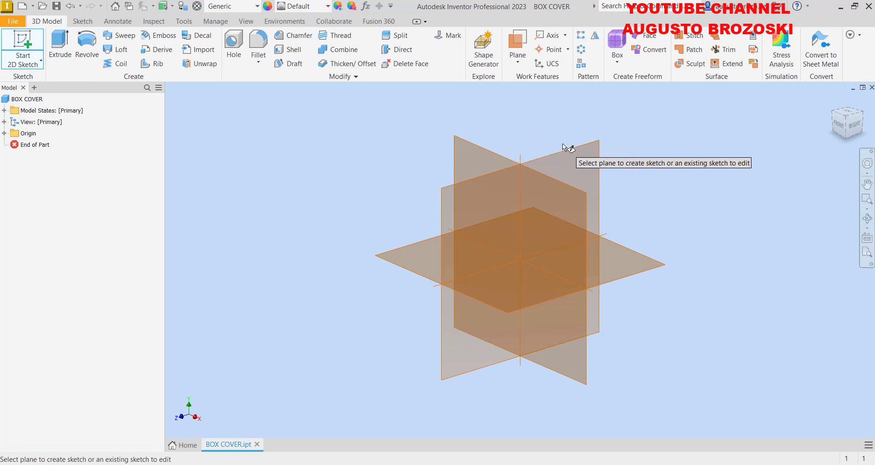
click(566, 149)
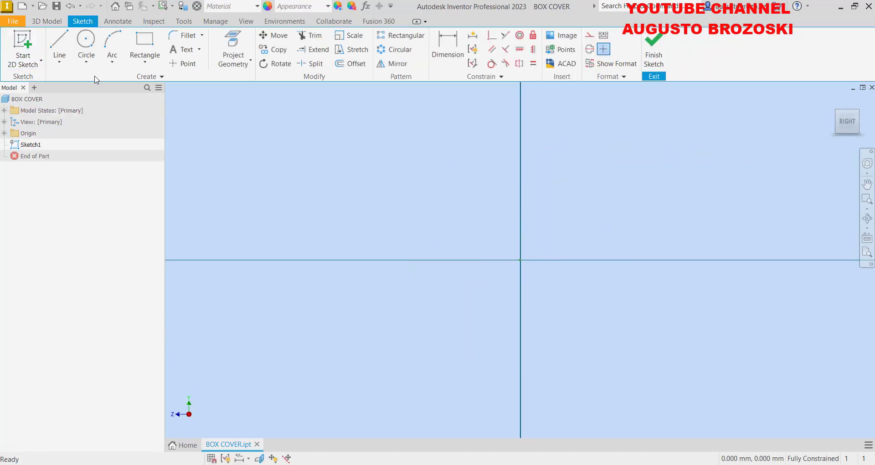
- Following the manual's first sketch, draw a circle with diameter 190*2 mm, centred on the horizontal axis to the right of the origin
click(92, 44)
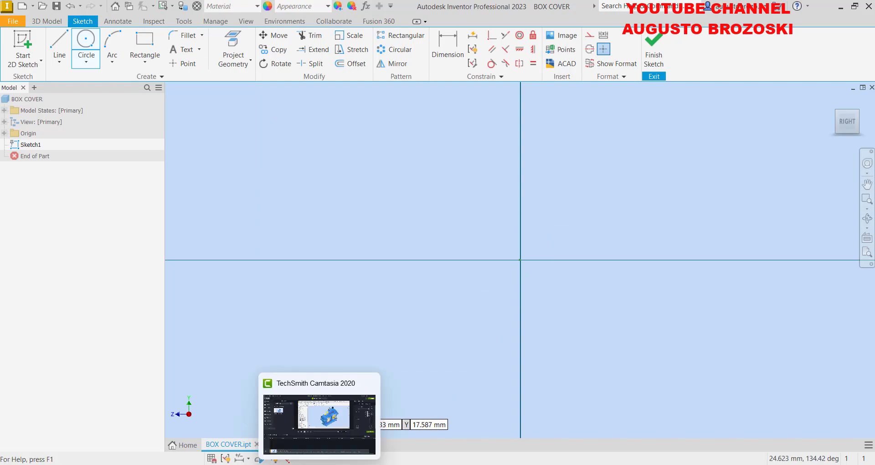
mouse_move(345, 464)
click(406, 424)
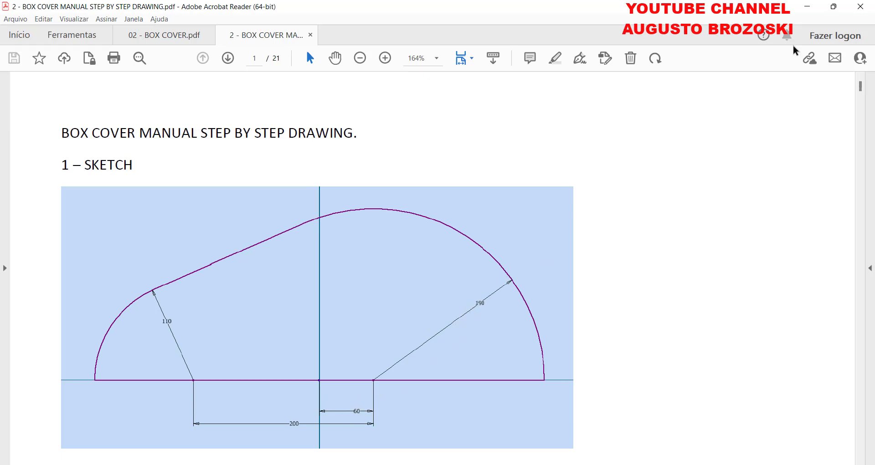
click(808, 7)
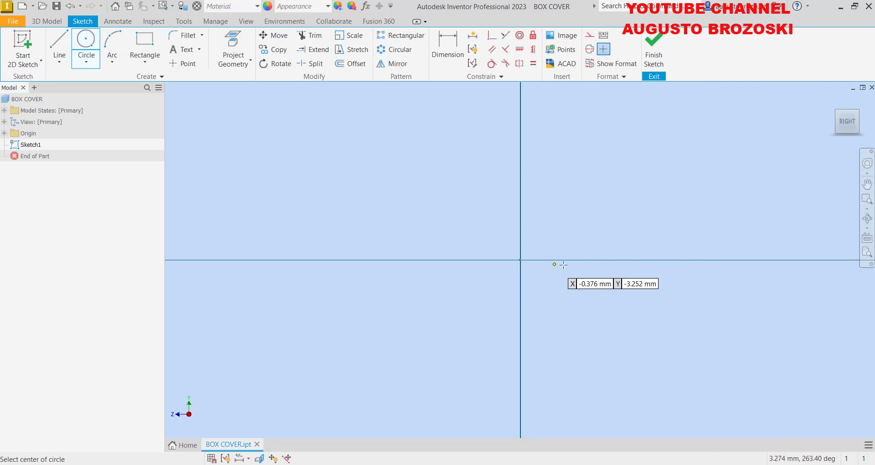
click(624, 259)
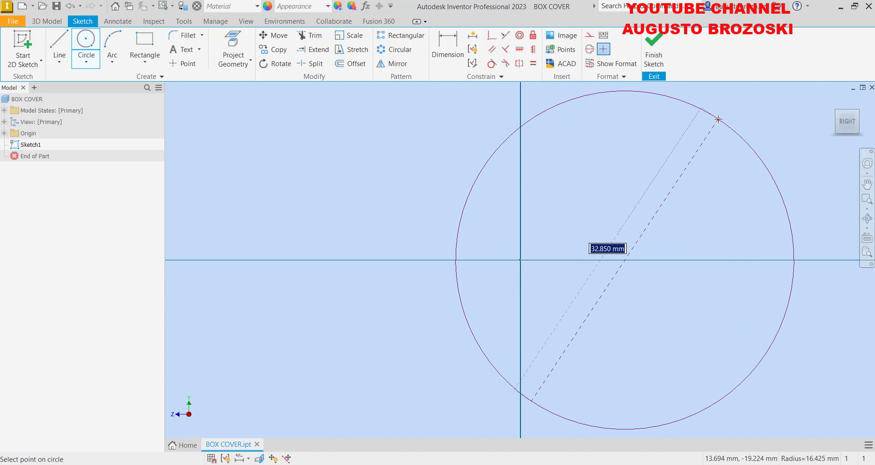
text(190*)
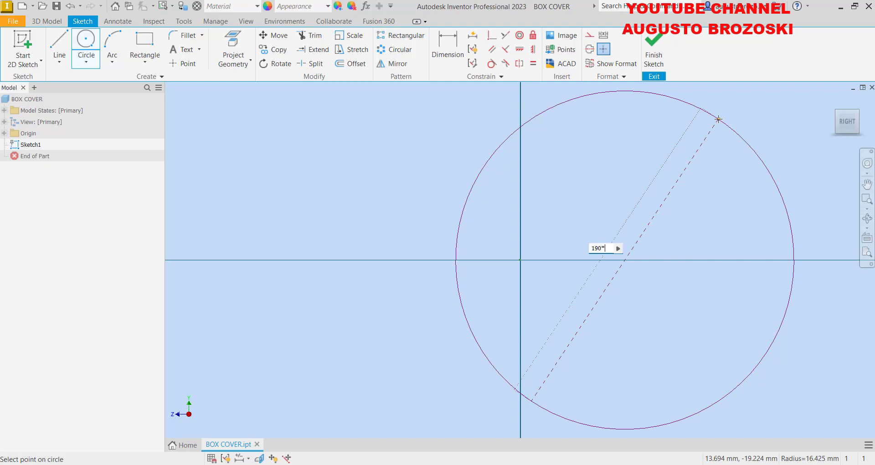
text(2)
key(Return)
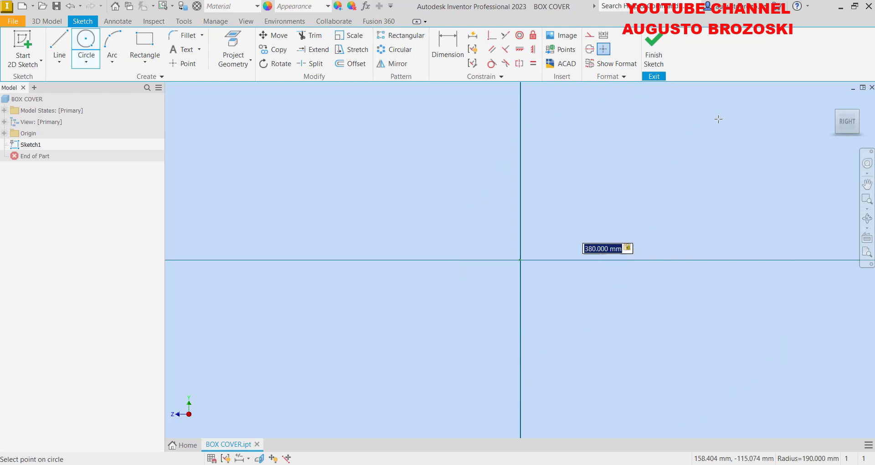
scroll(502, 280, up, 3)
scroll(500, 281, down, 9)
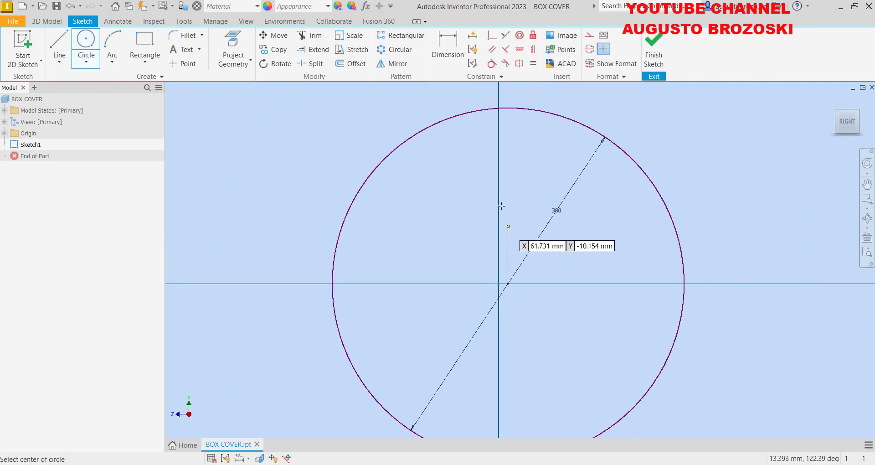
- Dimension the horizontal distance from the origin to the 380 mm circle's centre and set it to 60 mm
click(457, 40)
scroll(512, 277, up, 3)
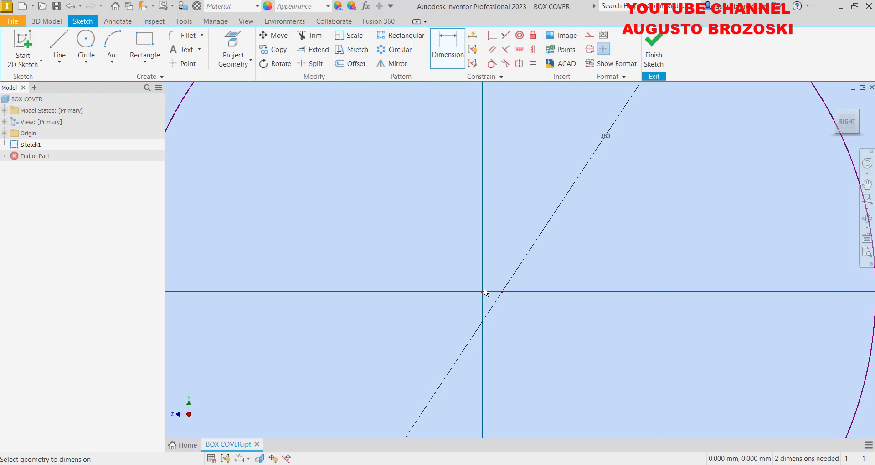
click(502, 293)
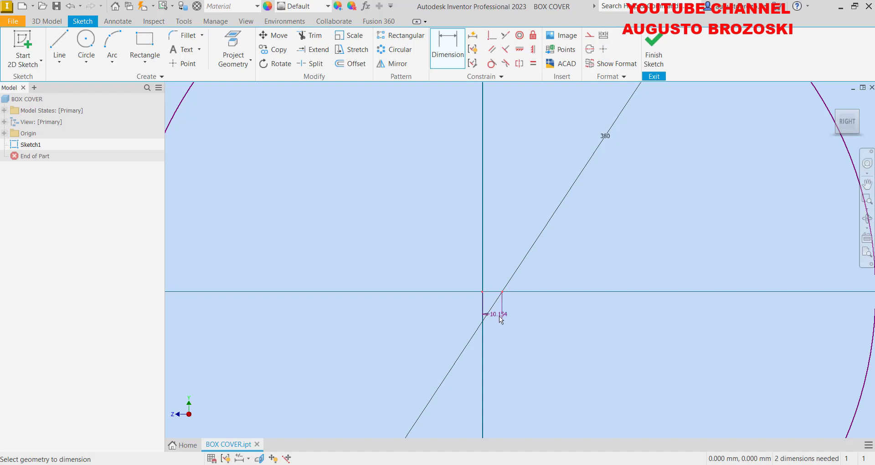
click(498, 330)
text(60)
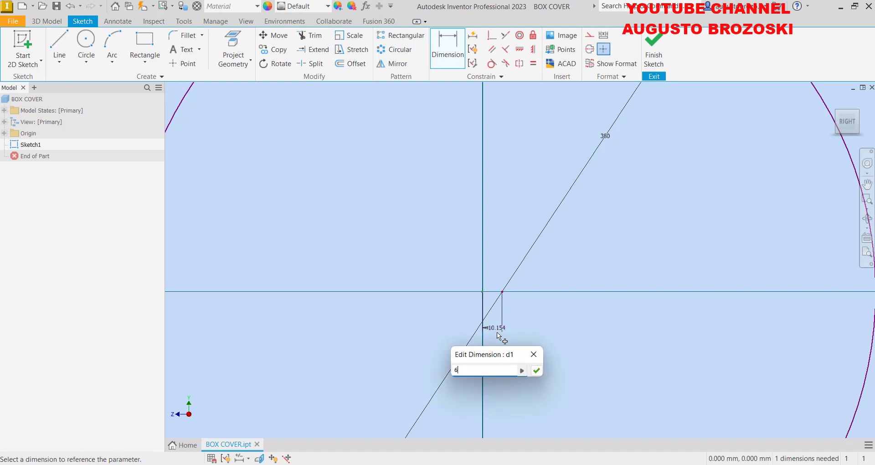
key(Return)
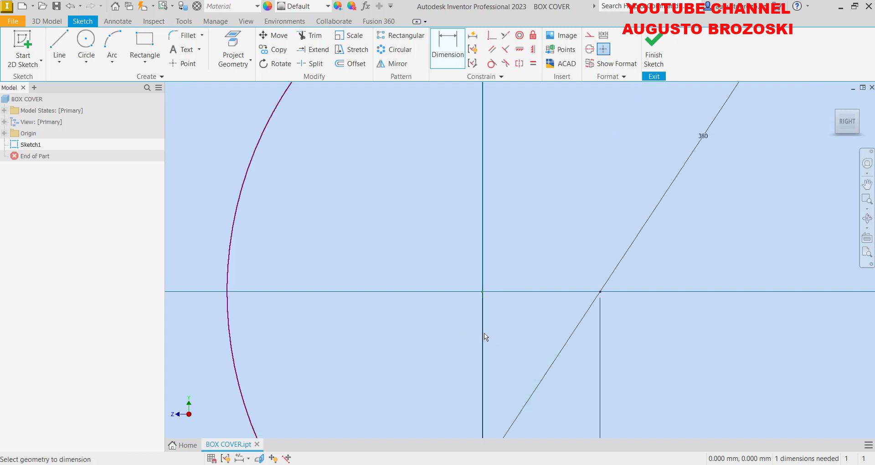
scroll(455, 341, up, 2)
scroll(453, 346, up, 2)
scroll(473, 315, down, 2)
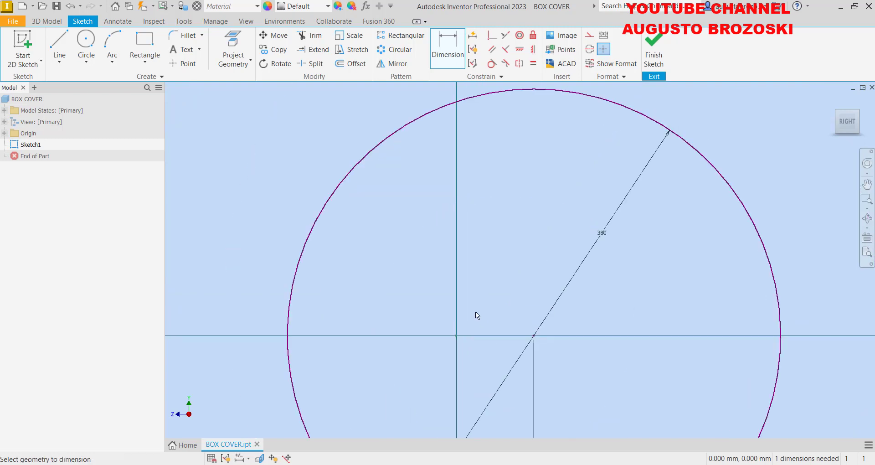
- Check the manual's first sketch, then draw a 220 mm diameter circle centred on the horizontal axis to the left of the origin
mouse_move(371, 463)
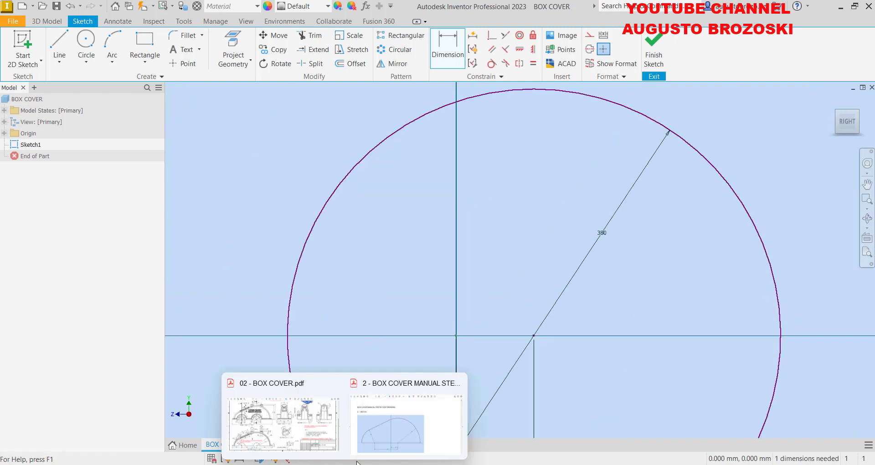
click(372, 444)
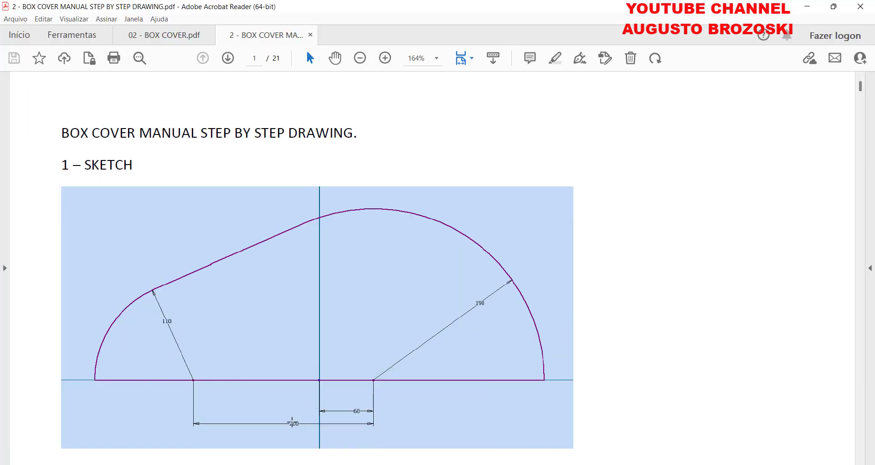
click(807, 6)
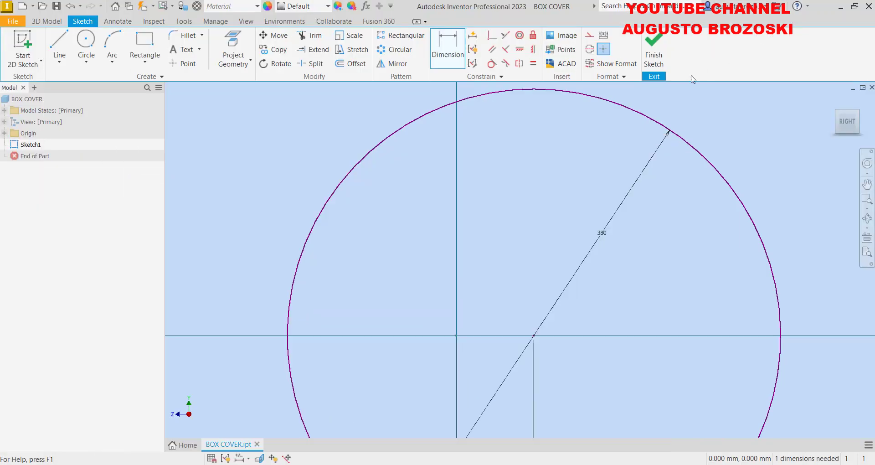
click(86, 44)
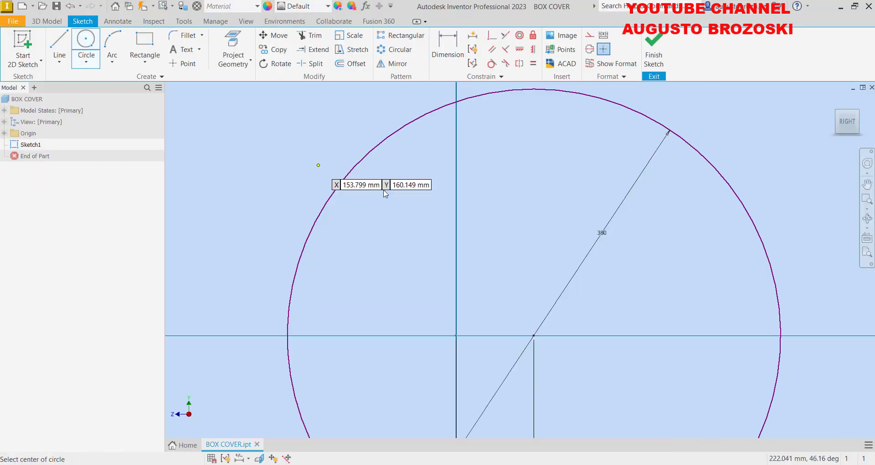
scroll(553, 255, up, 2)
scroll(553, 255, down, 4)
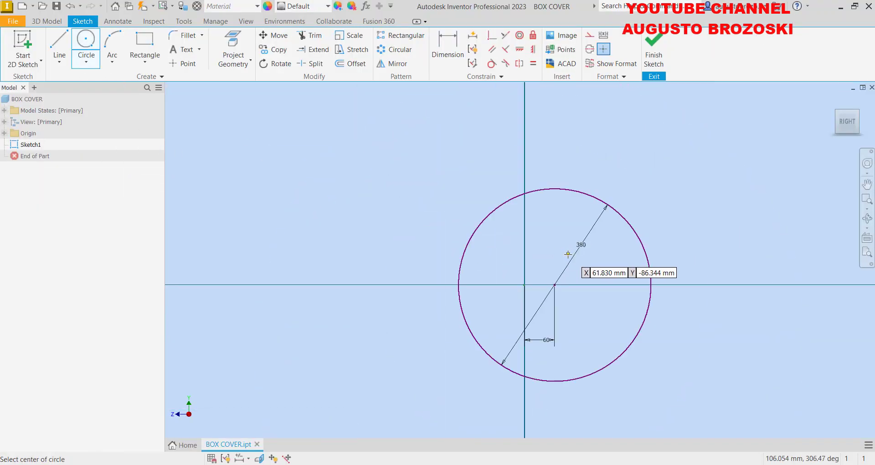
click(390, 284)
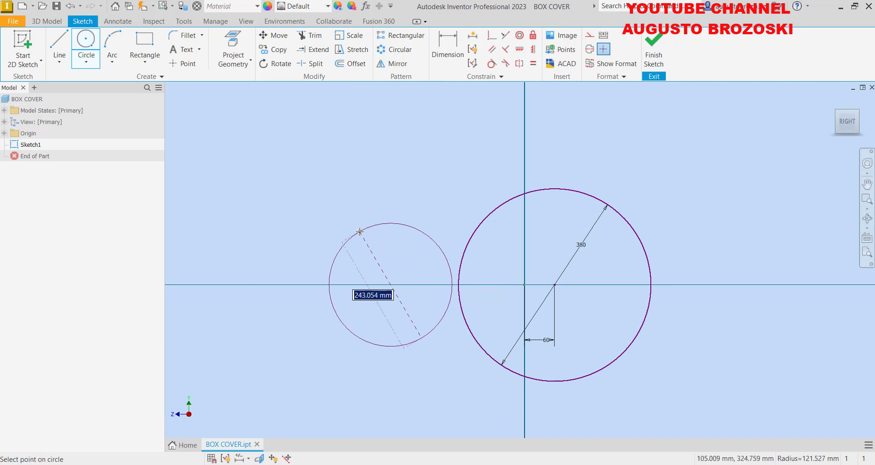
text(2)
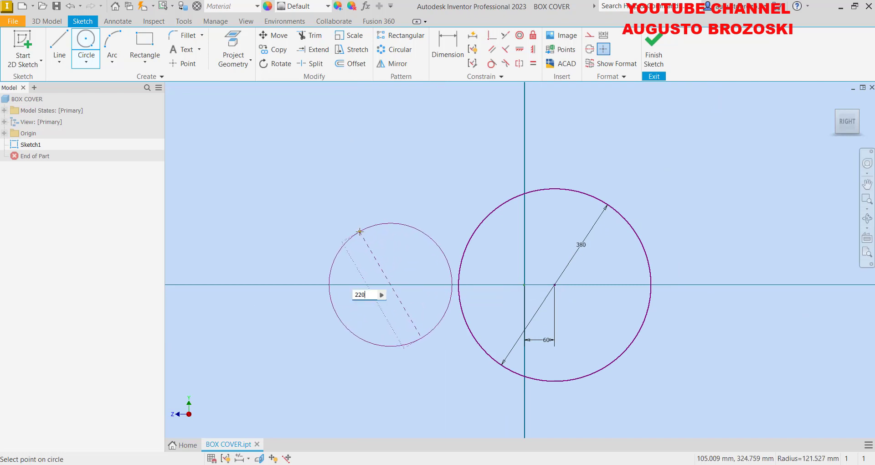
text(20)
key(Return)
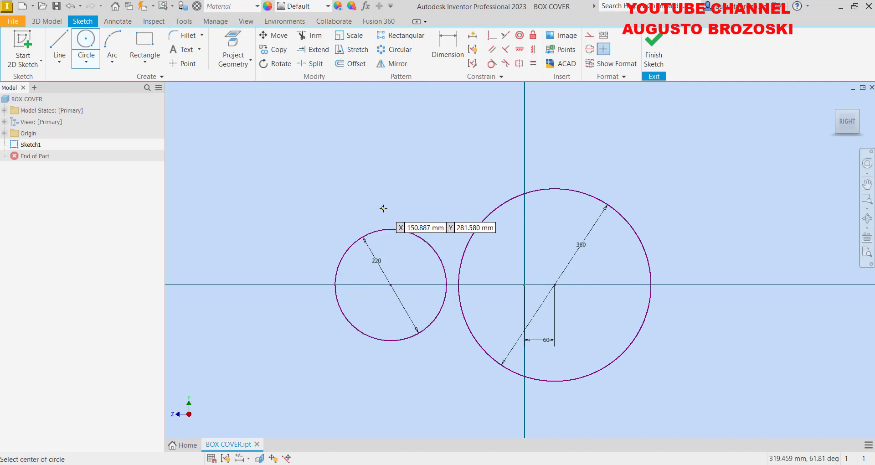
- Dimension the small circle's centre from the origin and set the distance to 140 mm, as given in the BOX COVER drawing
click(447, 46)
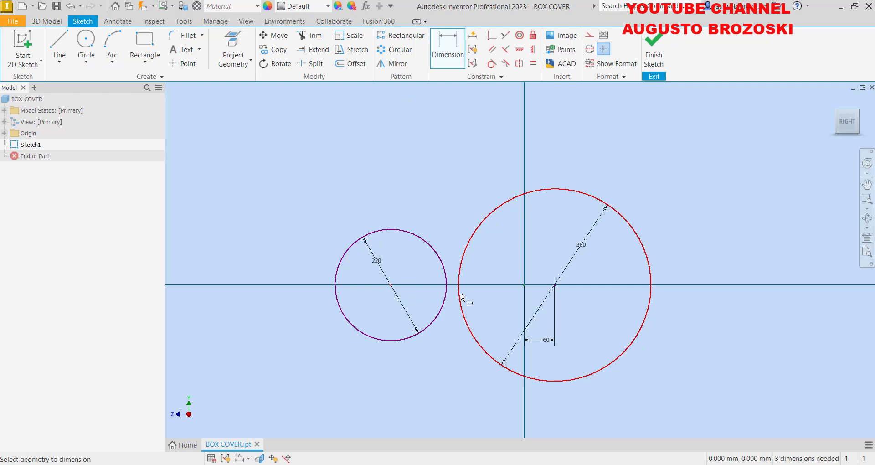
click(523, 283)
click(460, 353)
click(344, 464)
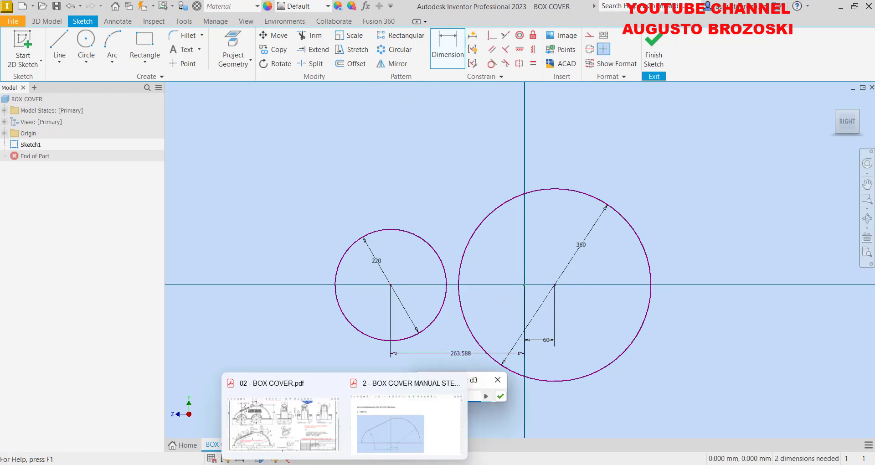
click(321, 426)
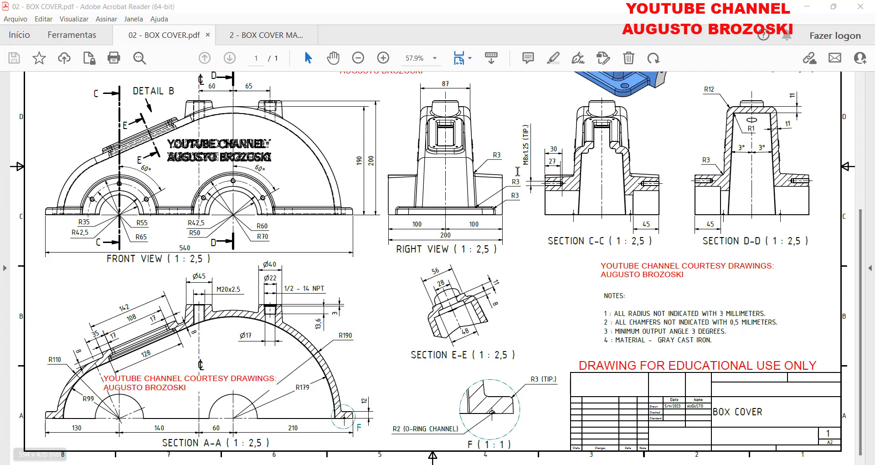
click(806, 9)
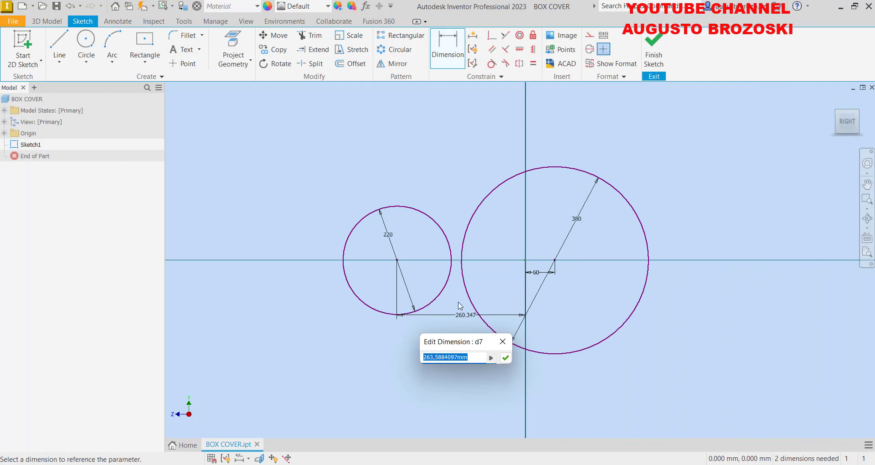
text(140)
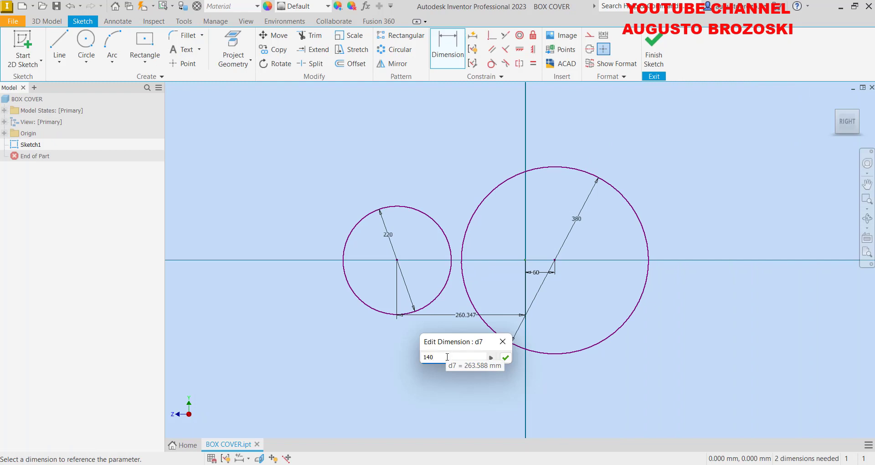
key(Return)
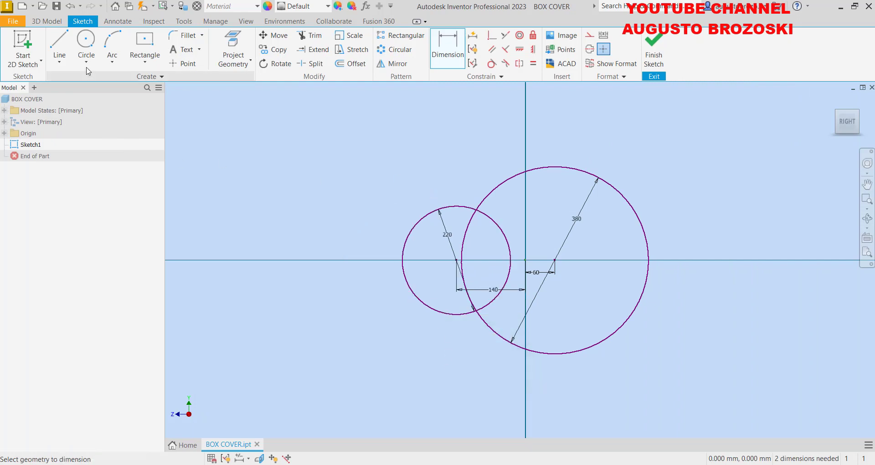
- Draw a sloping line from the upper left of the small circle to the upper left of the large circle, ending tangent to it
click(60, 45)
scroll(495, 172, up, 3)
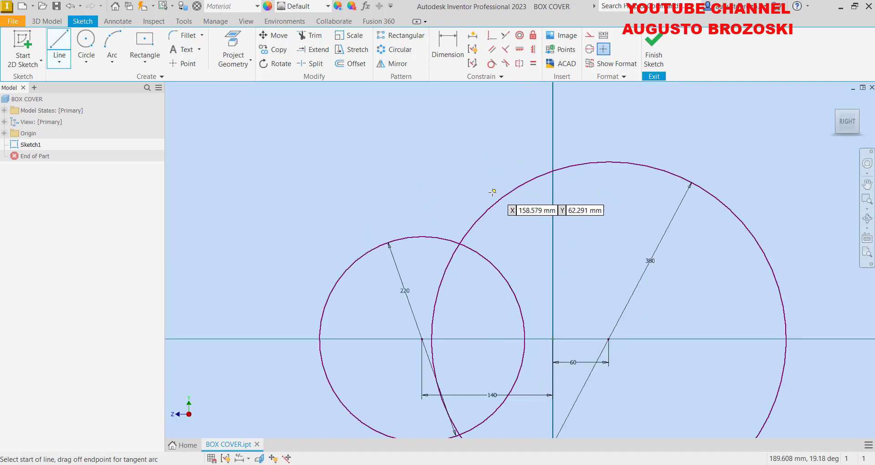
click(353, 262)
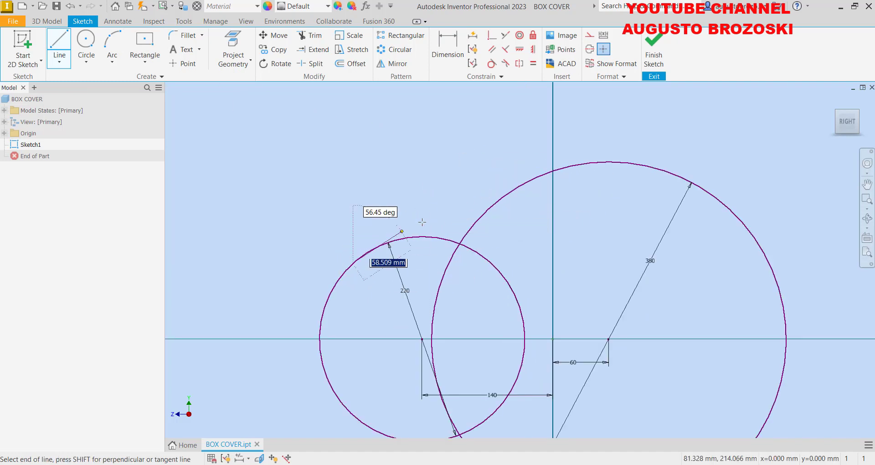
click(534, 178)
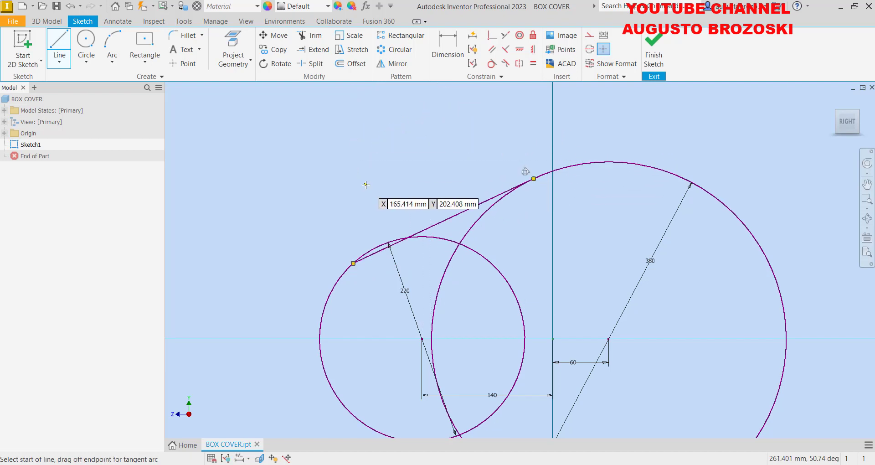
key(Escape)
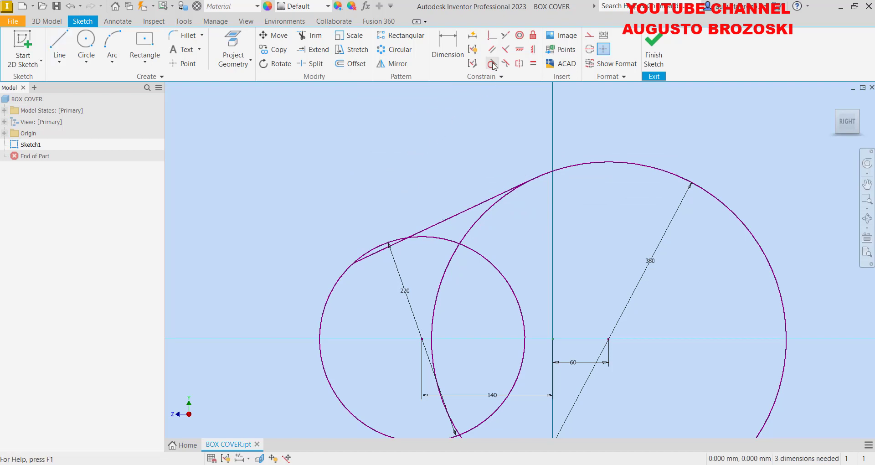
- Apply a Tangent constraint between the sloping line and the small circle
click(492, 64)
click(373, 250)
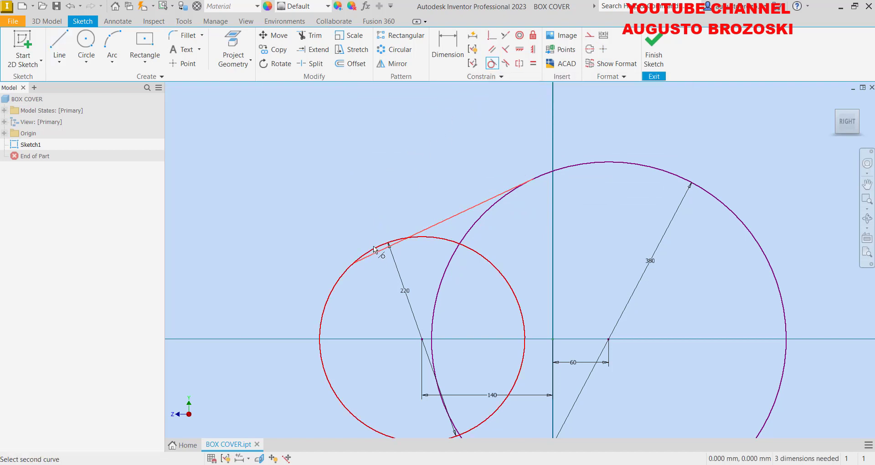
click(373, 250)
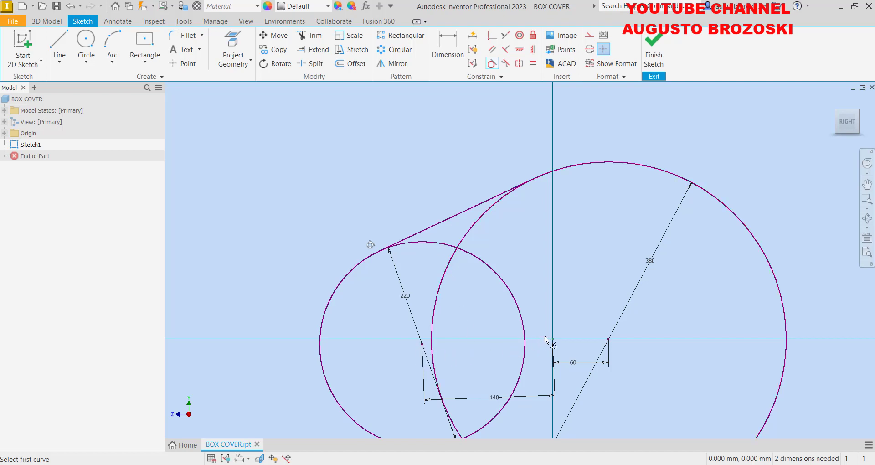
key(Escape)
- Align the centres of the large and small circles with the origin on the horizontal axis, using the Vertical constraint
mouse_move(609, 344)
mouse_down()
mouse_move(607, 358)
mouse_move(609, 346)
mouse_up()
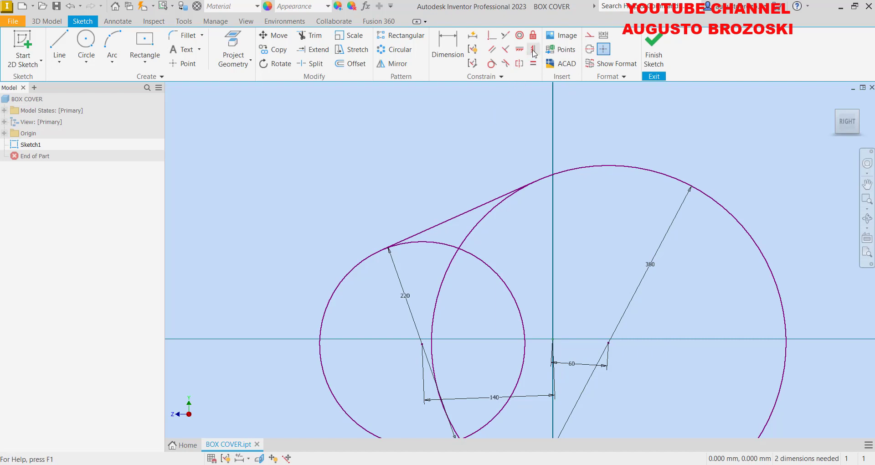
click(532, 50)
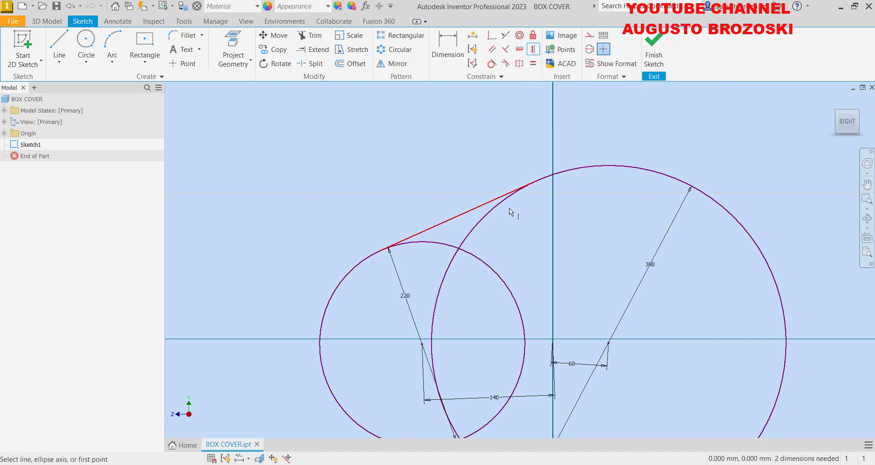
click(608, 346)
click(554, 340)
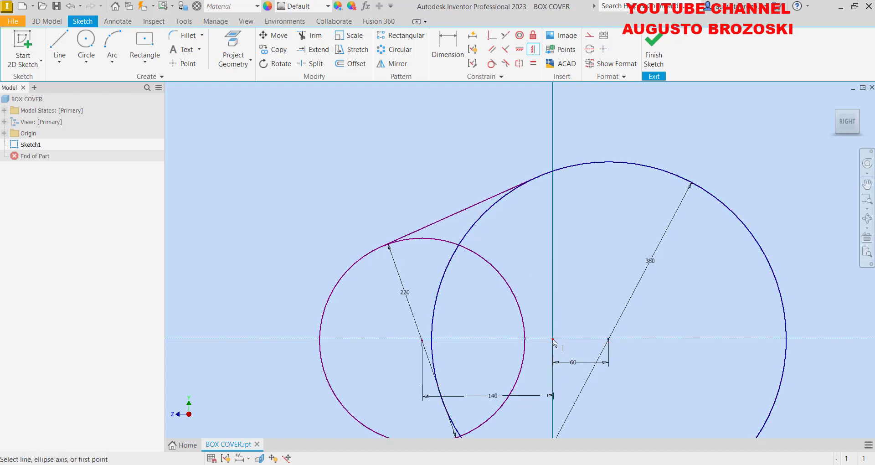
click(423, 342)
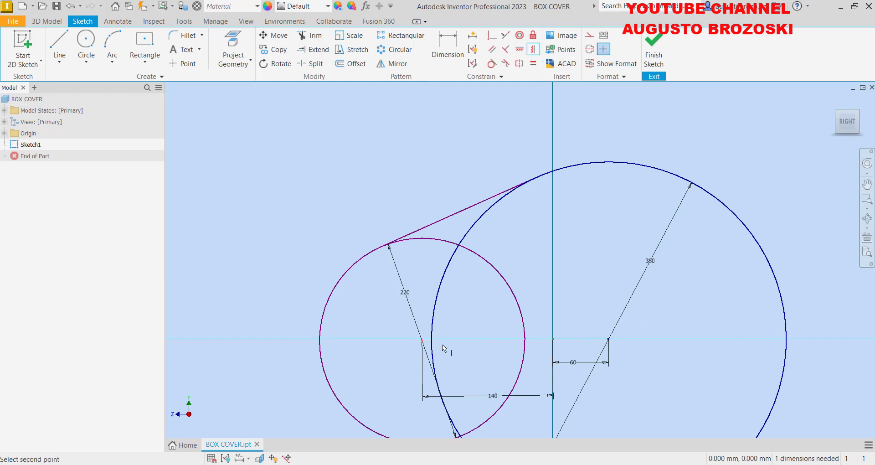
click(553, 338)
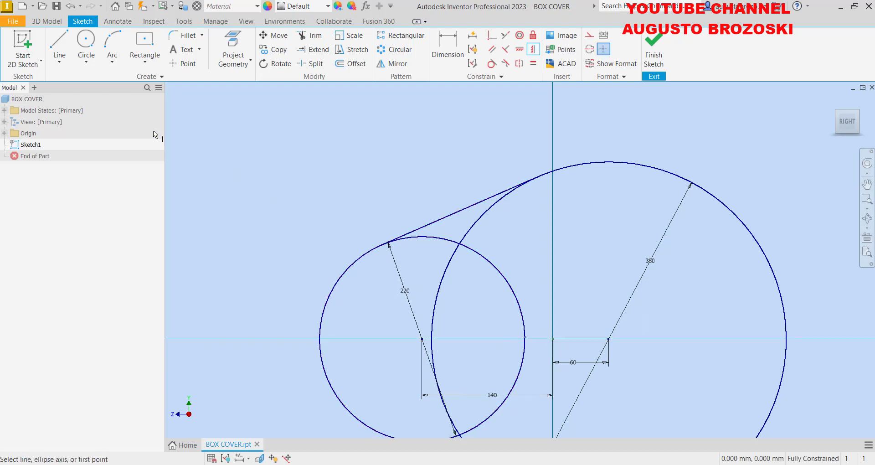
- Draw a horizontal base line from the small circle's leftmost point to the large circle's rightmost point
click(59, 47)
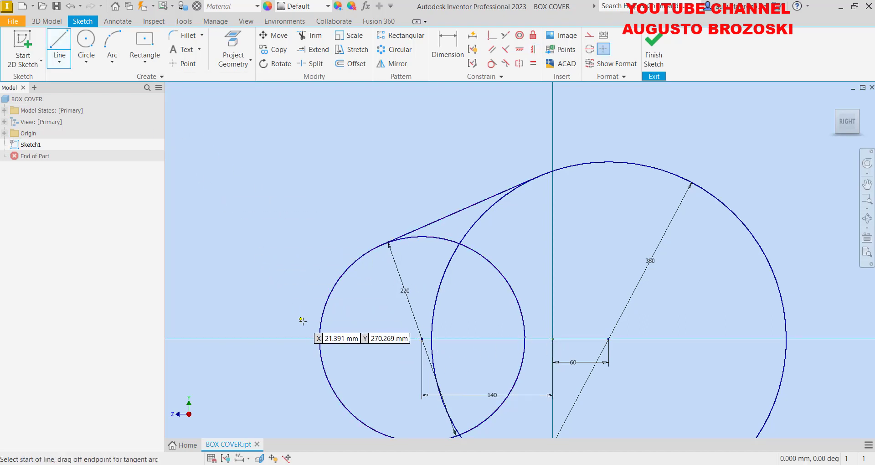
click(320, 338)
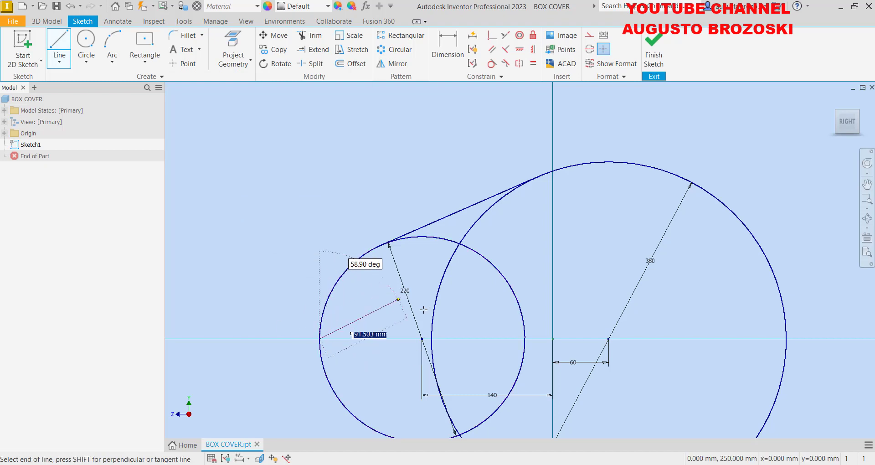
double_click(786, 338)
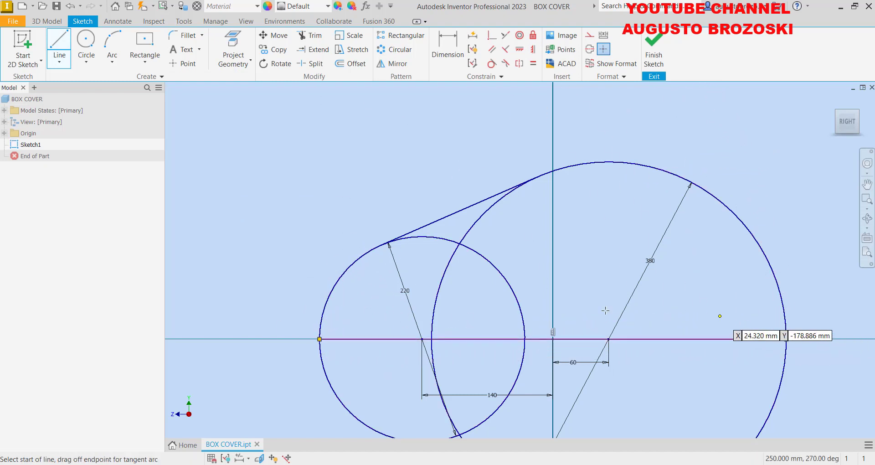
- Trim the inner overlaps and the lower halves of both circles, leaving only the closed outer profile above the base line
click(317, 39)
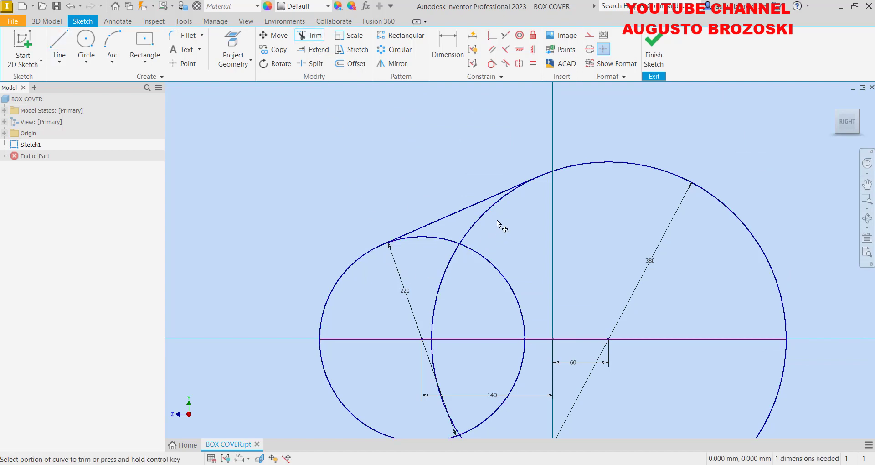
drag(494, 221, 433, 249)
mouse_move(500, 245)
mouse_down()
mouse_move(487, 263)
mouse_move(425, 277)
mouse_up()
scroll(463, 275, down, 3)
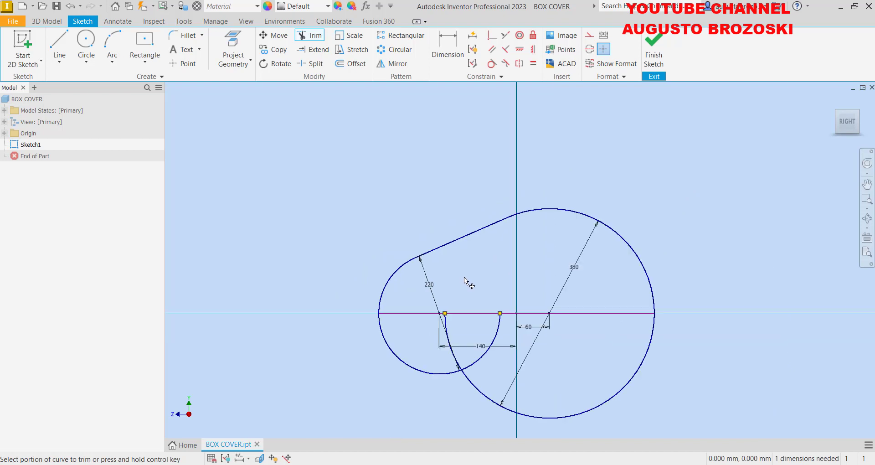
drag(501, 338, 420, 338)
mouse_move(482, 367)
mouse_down()
mouse_move(461, 400)
mouse_move(425, 358)
mouse_move(407, 388)
mouse_up()
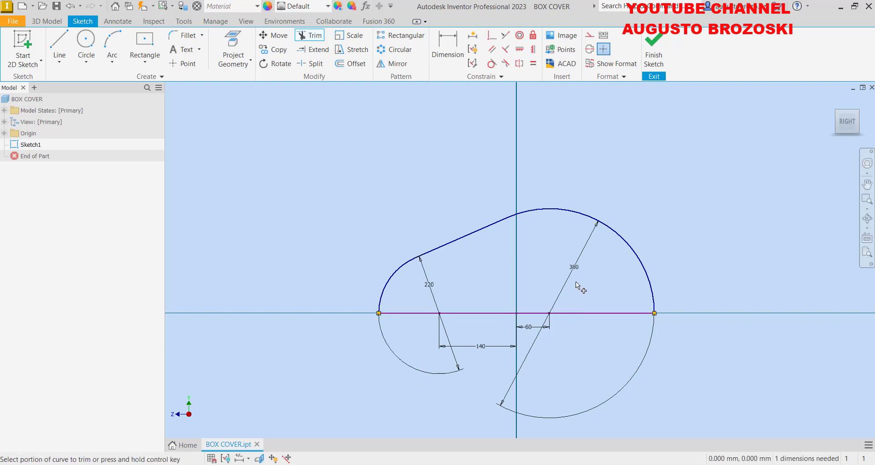
scroll(638, 286, down, 3)
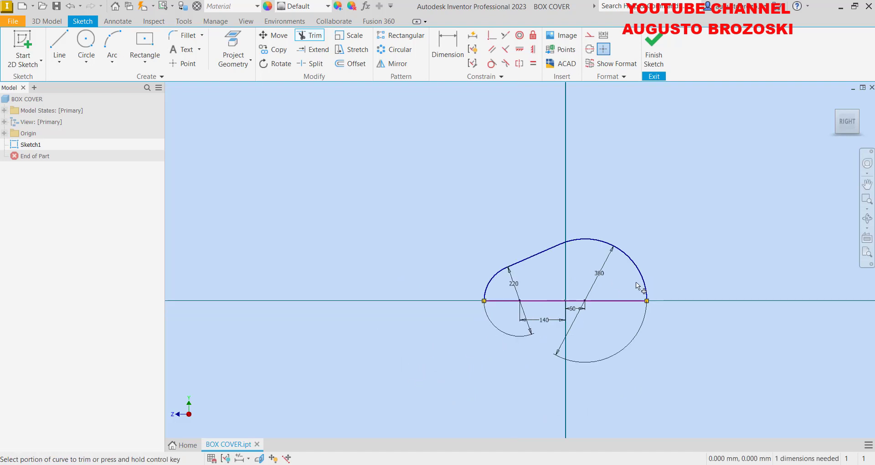
- Constrain the base line to the sketch origin with a Coincident constraint
scroll(636, 288, up, 3)
key(Escape)
mouse_move(631, 225)
mouse_down()
mouse_move(635, 215)
mouse_move(630, 223)
mouse_up()
scroll(513, 314, up, 4)
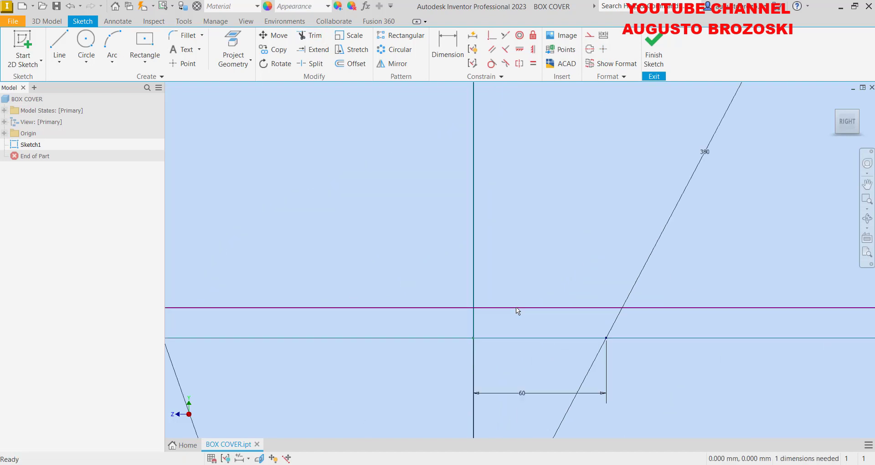
scroll(508, 319, down, 2)
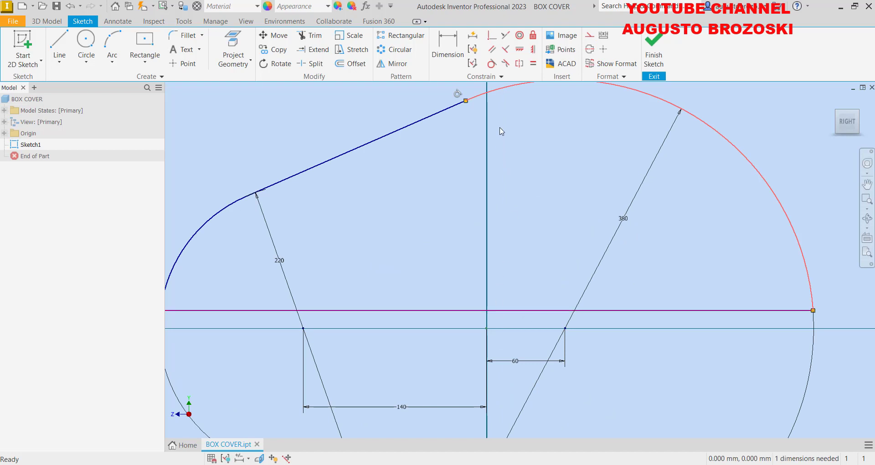
click(490, 36)
click(500, 313)
click(487, 327)
scroll(532, 295, down, 3)
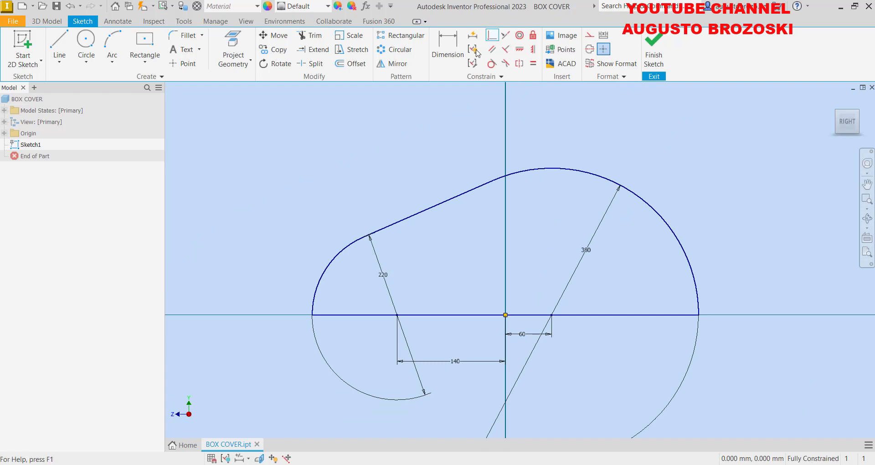
key(Escape)
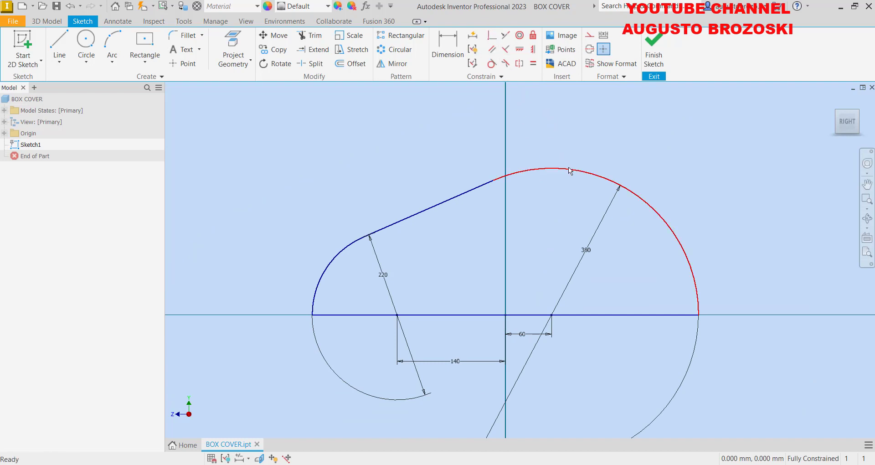
- Check the arcs, sloping line and base line of the closed profile and finish the sketch
click(524, 170)
drag(418, 215, 406, 198)
drag(328, 268, 335, 280)
click(360, 314)
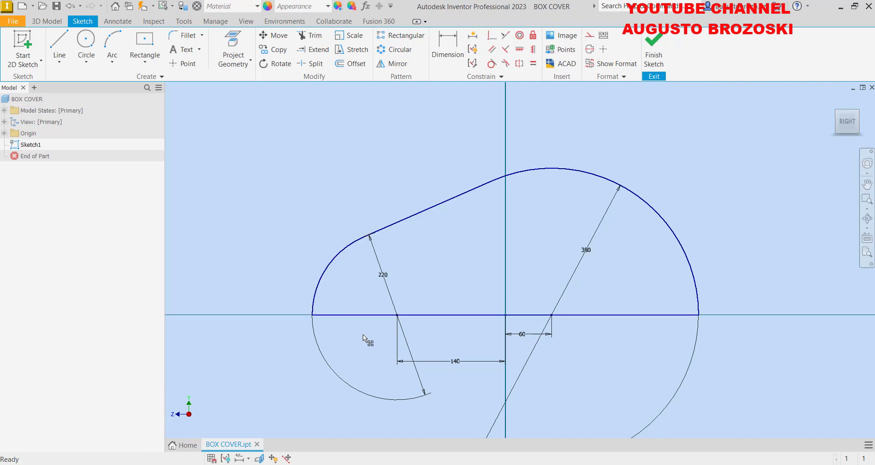
click(653, 57)
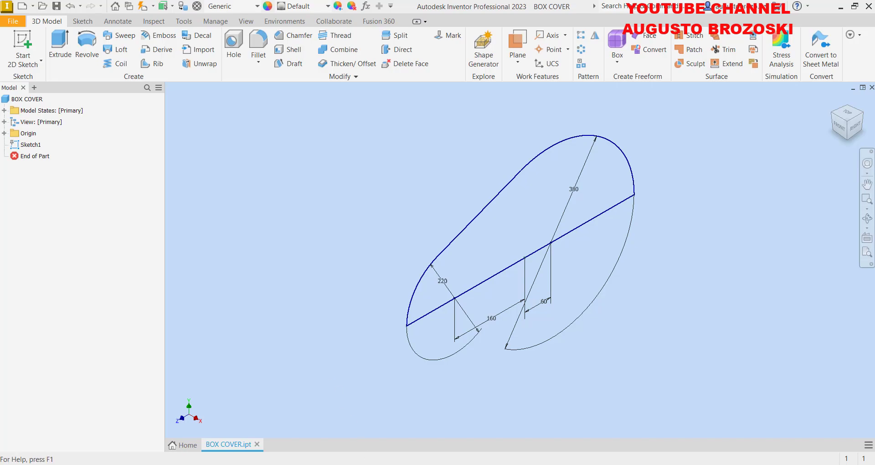
- Consult the manual's extrusion instruction in Adobe Acrobat Reader and extrude the closed profile symmetrically by 105 mm in Inventor
click(300, 430)
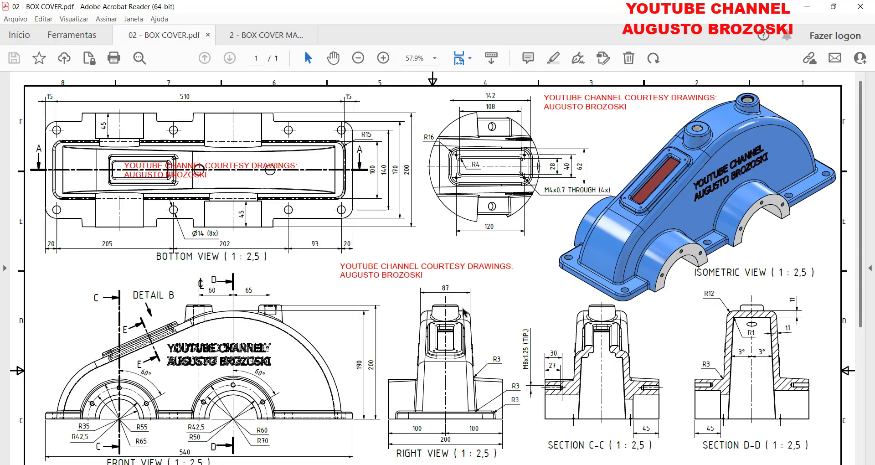
click(270, 33)
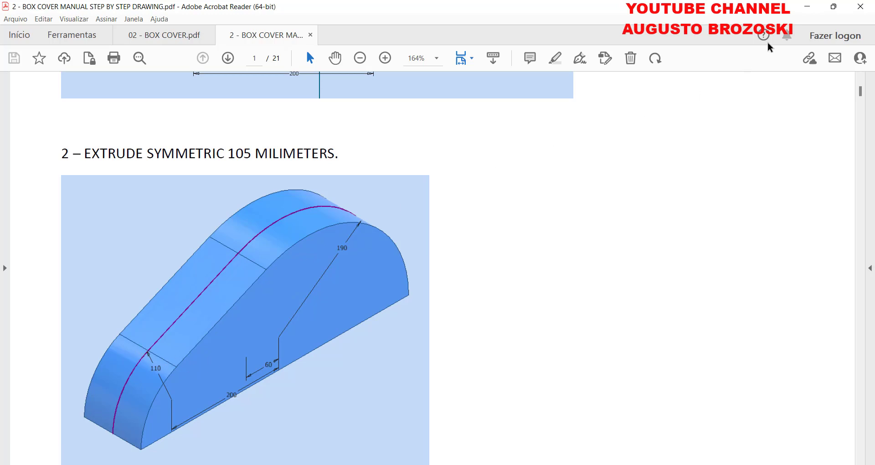
click(806, 8)
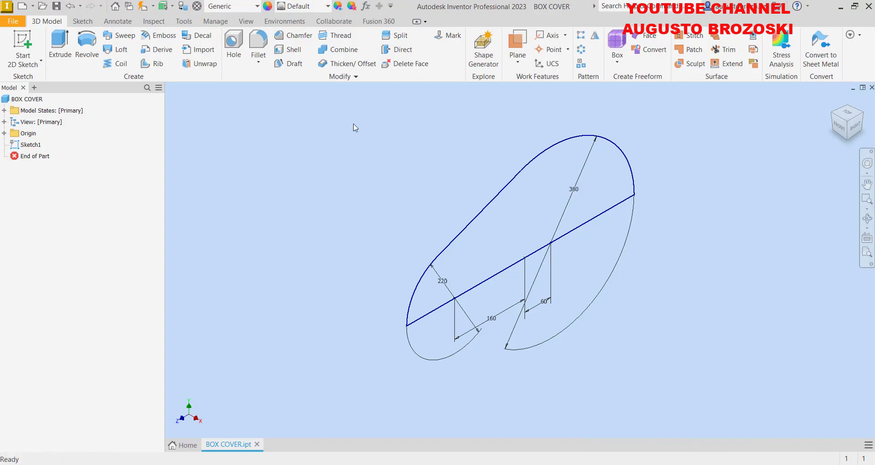
click(56, 42)
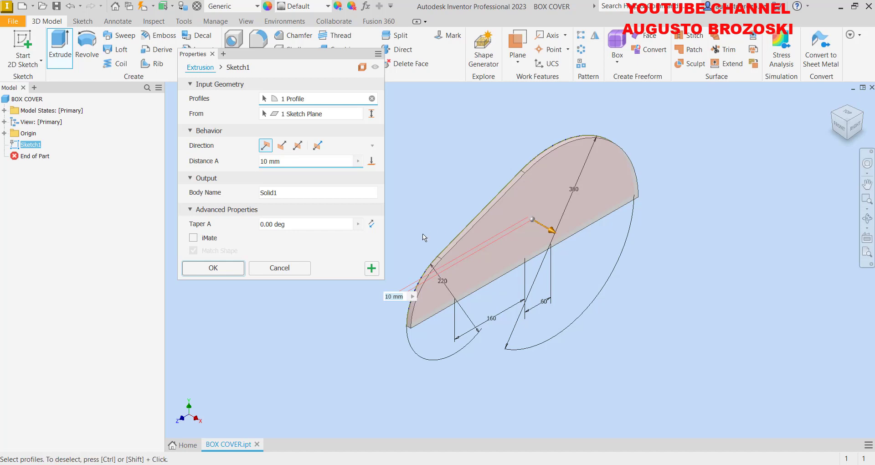
click(266, 161)
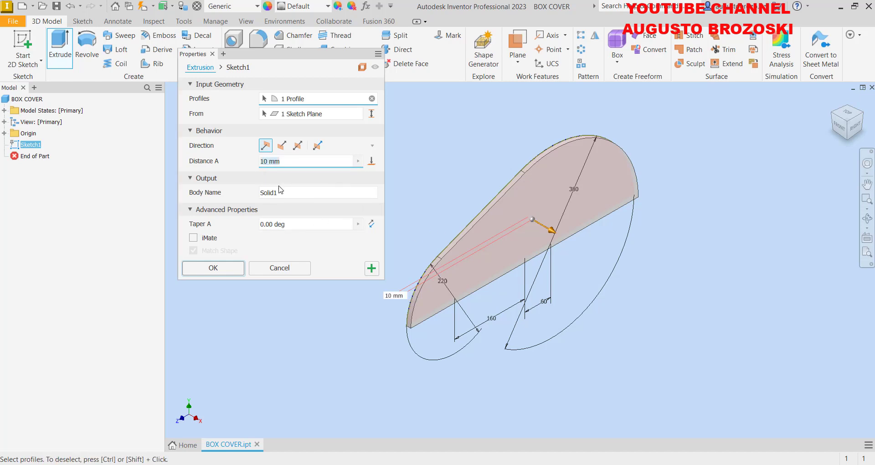
text(105)
click(298, 146)
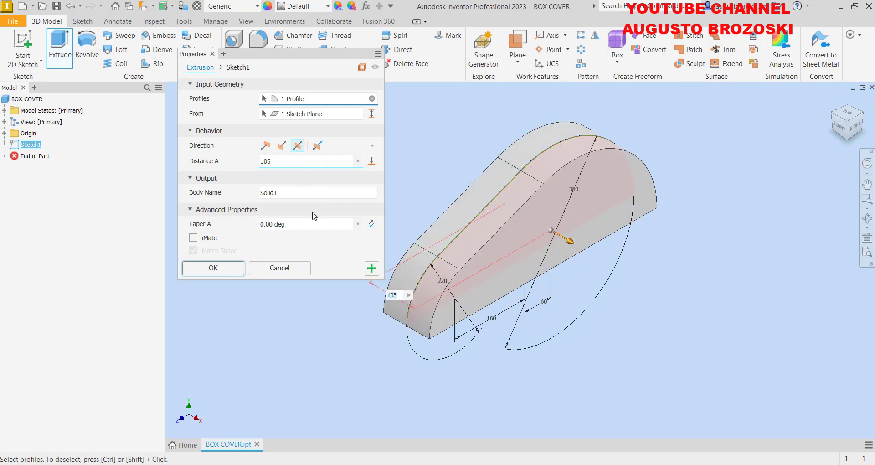
click(224, 268)
click(834, 101)
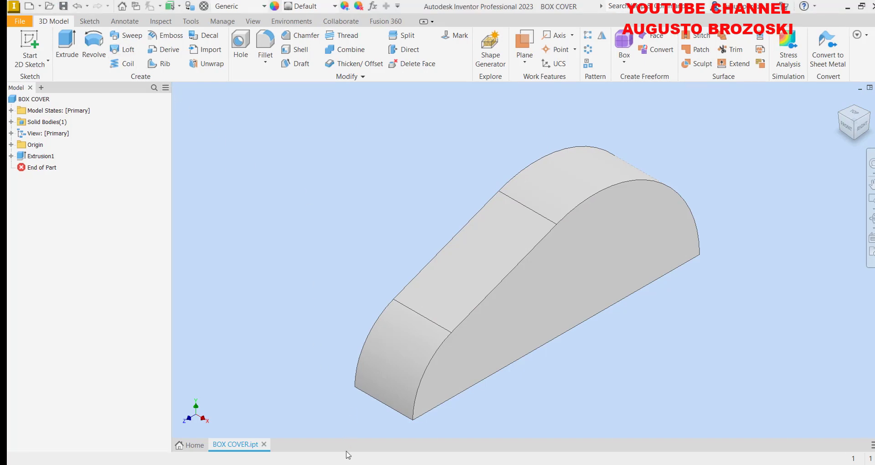
- Switch to Adobe Acrobat Reader and examine the side-wall draft in the drawing and the Face Draft instructions in the manual
mouse_move(351, 462)
click(325, 446)
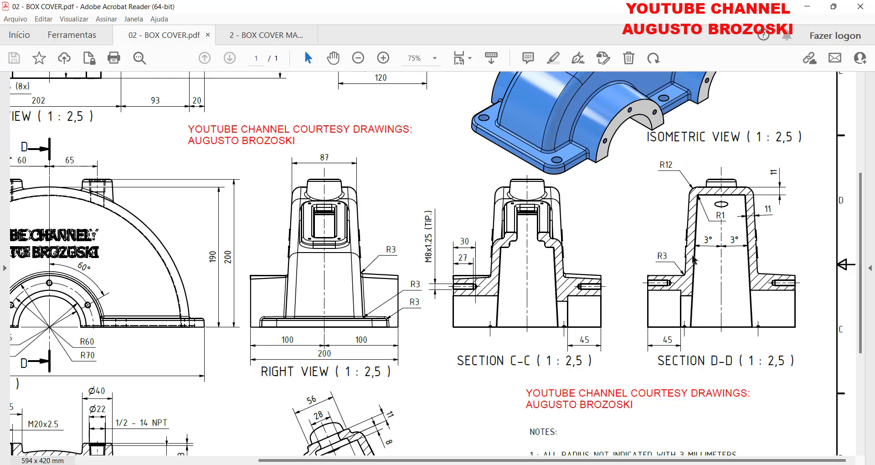
click(300, 39)
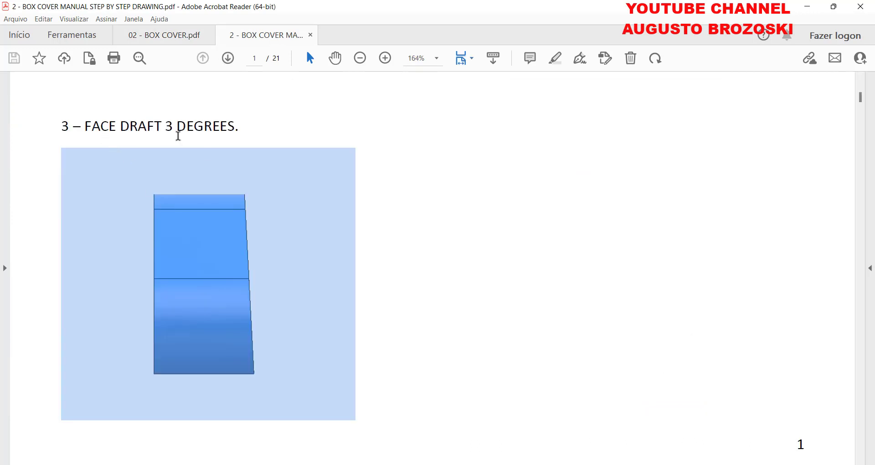
scroll(242, 268, down, 9)
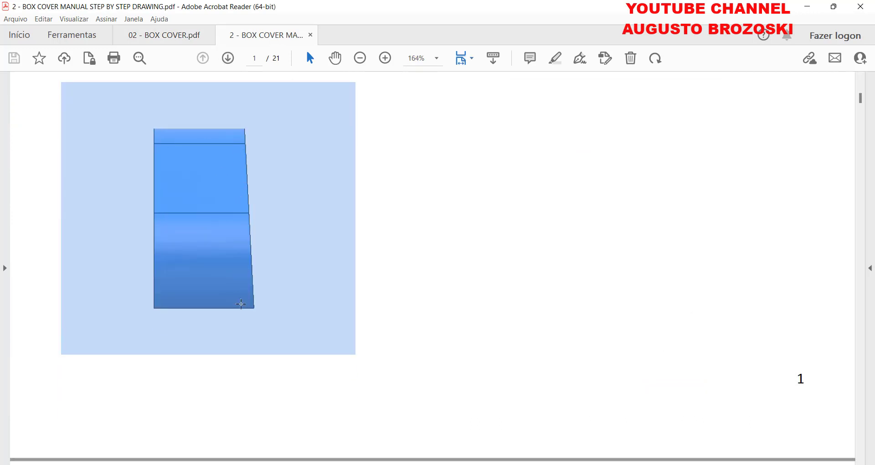
scroll(235, 335, down, 3)
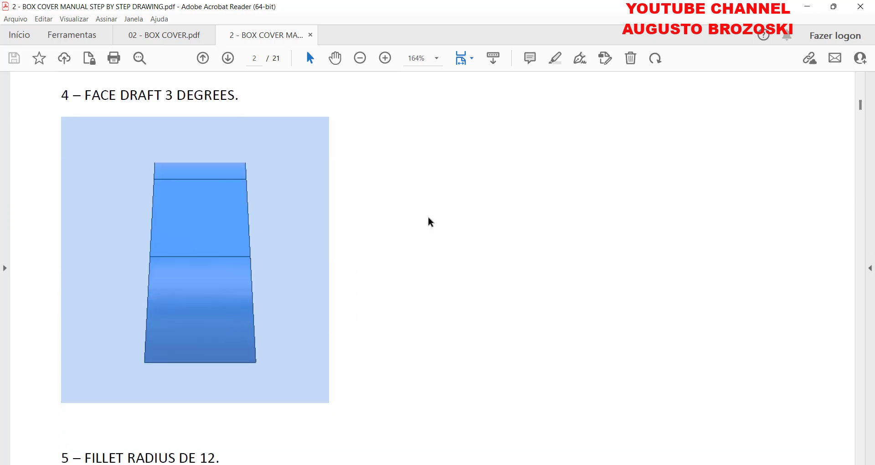
click(808, 7)
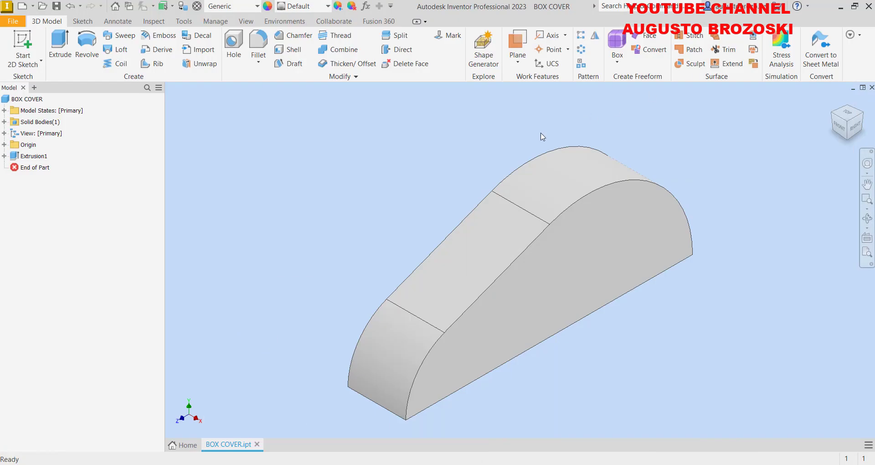
- Set up a fixed-plane Face Draft with the body's bottom face as the fixed plane and one large side face to draft
click(285, 68)
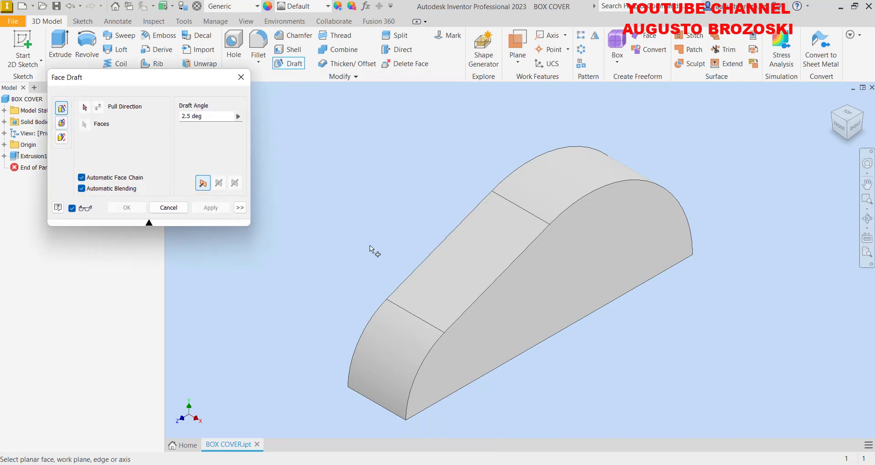
click(554, 266)
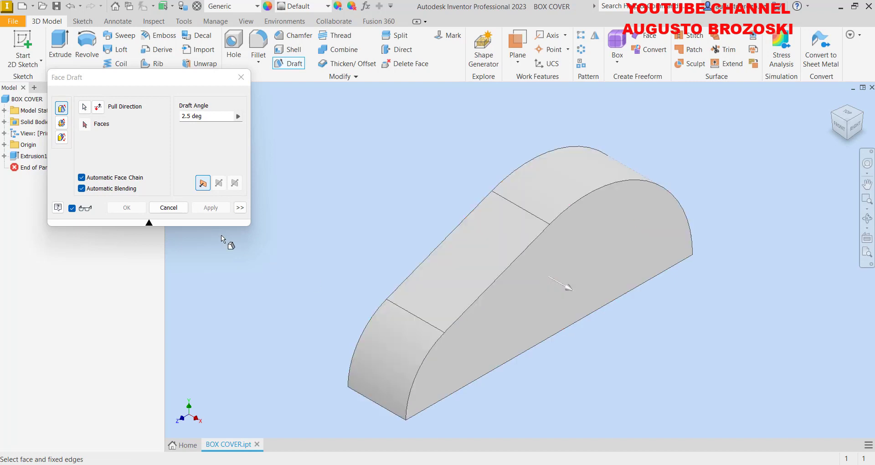
click(61, 122)
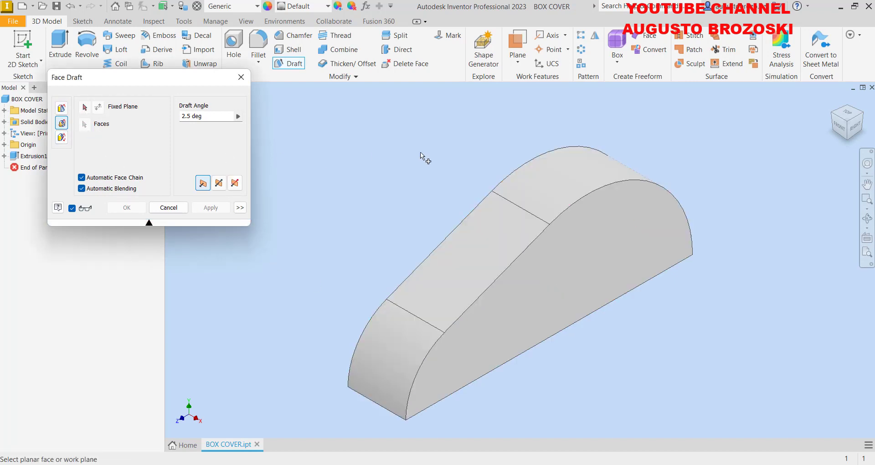
click(849, 142)
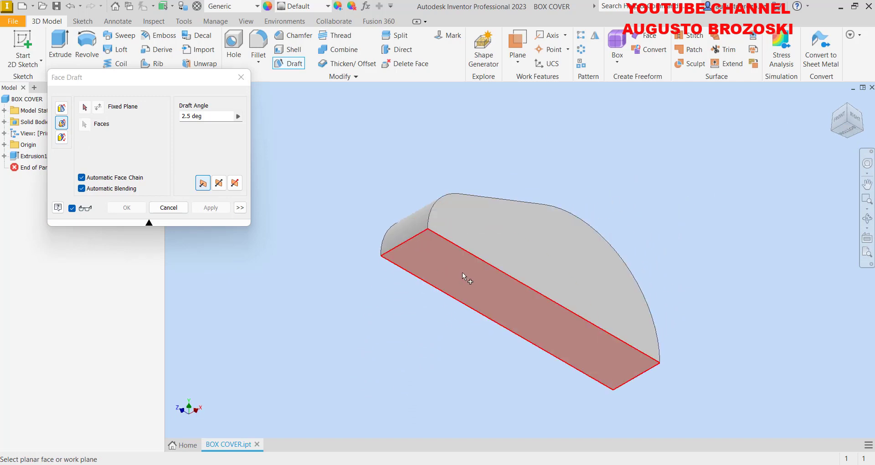
click(465, 275)
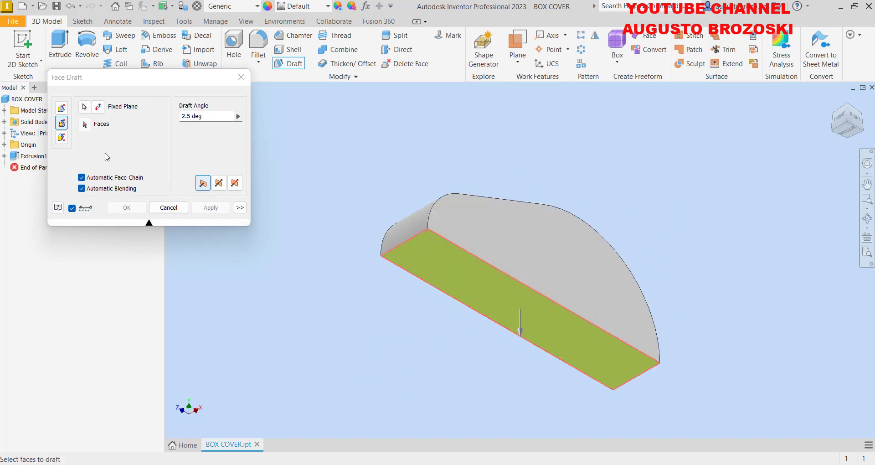
click(84, 125)
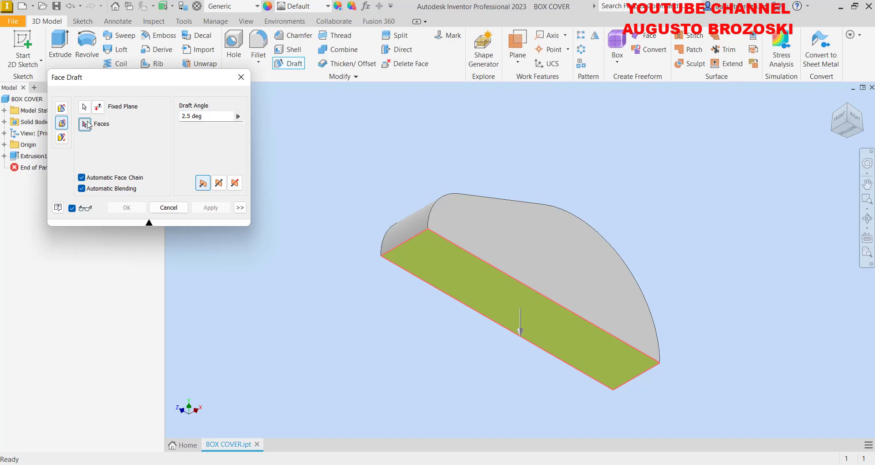
click(521, 231)
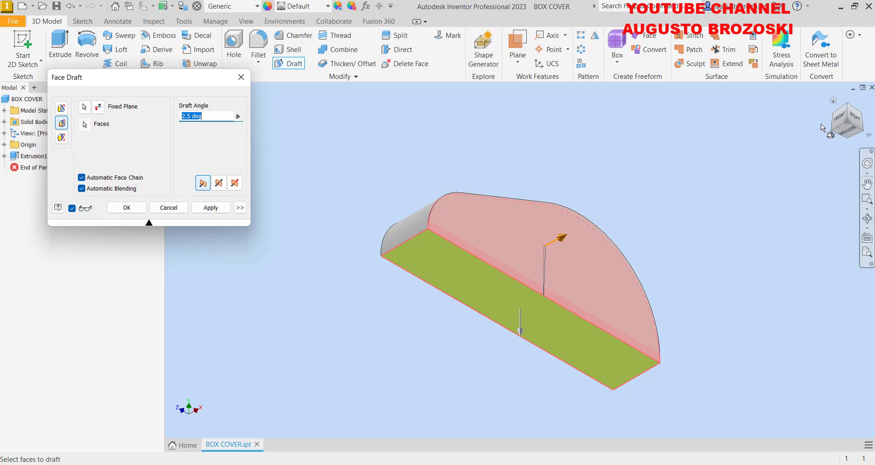
- Reverse the pull direction so the side face leans inward, set the draft angle to 3 degrees and apply the draft
click(839, 117)
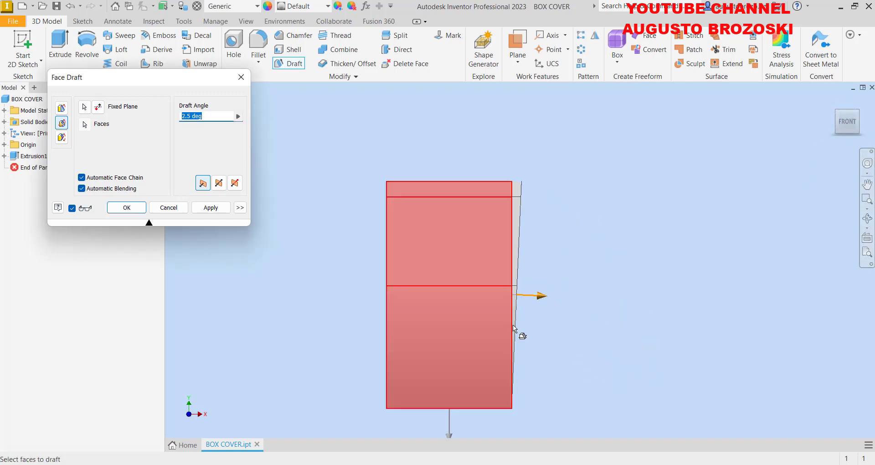
click(97, 108)
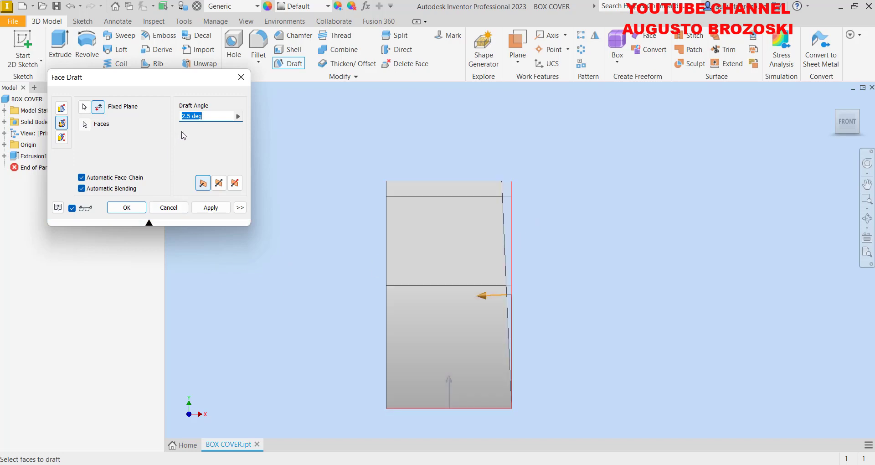
text(3)
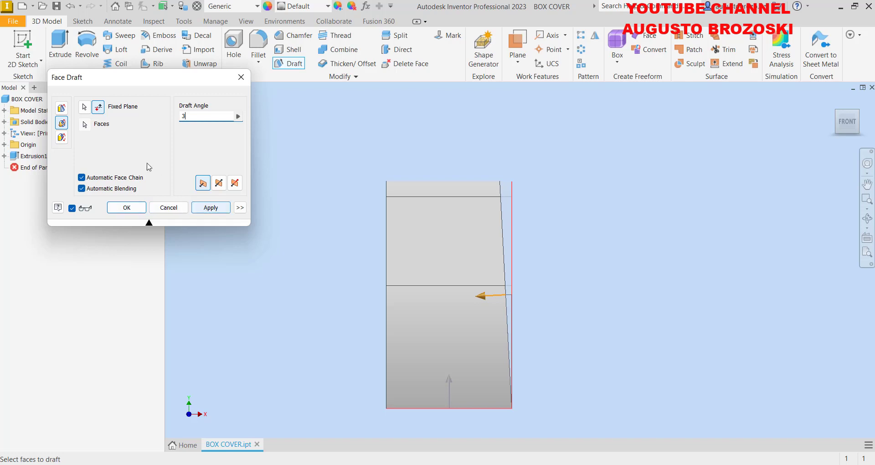
click(208, 208)
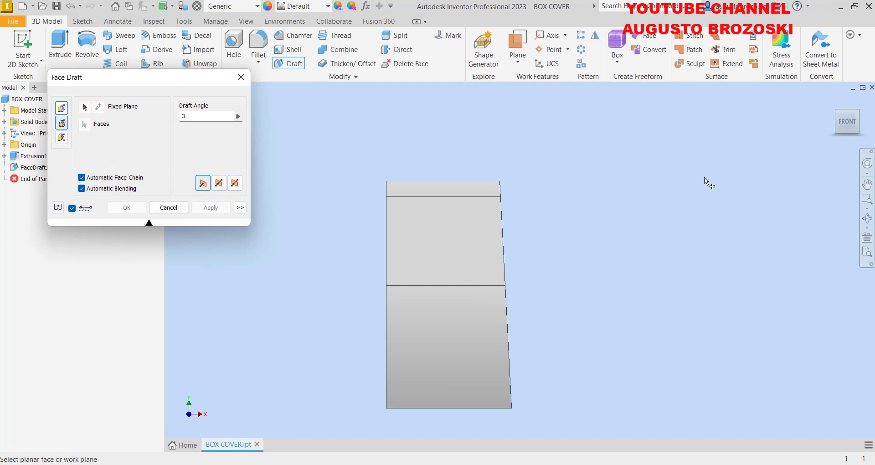
click(832, 100)
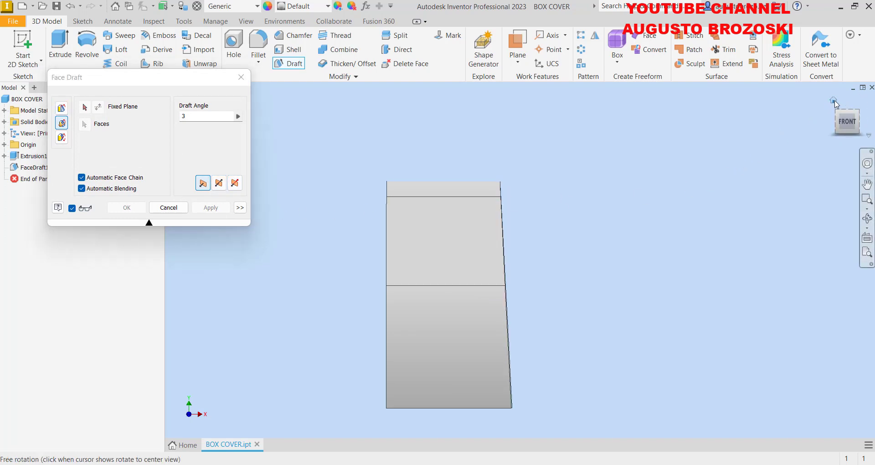
click(833, 116)
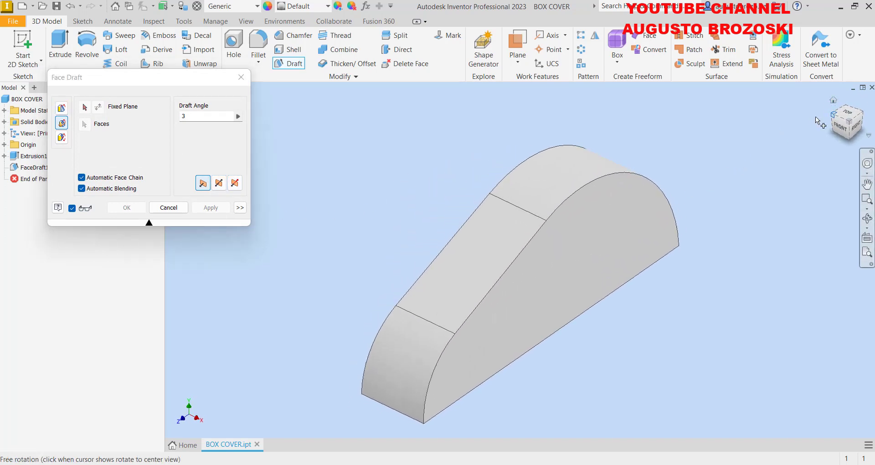
- Set up a fixed-plane Face Draft with the body's bottom face fixed and the opposite large side face to draft
click(61, 108)
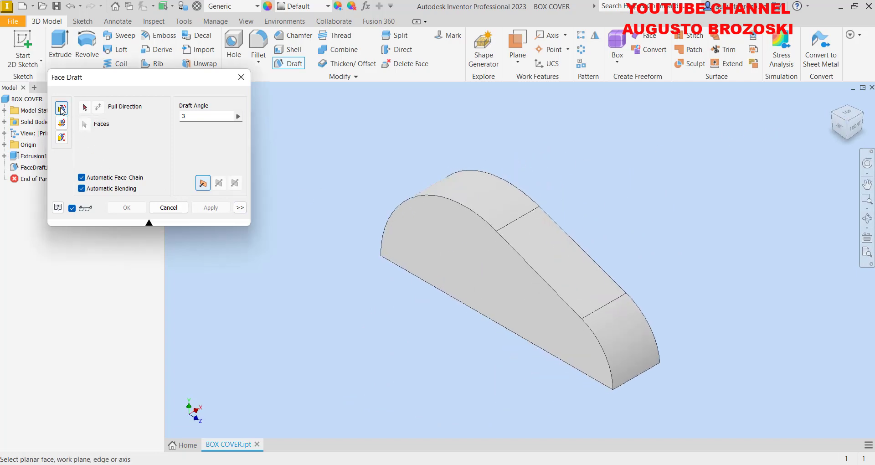
click(444, 250)
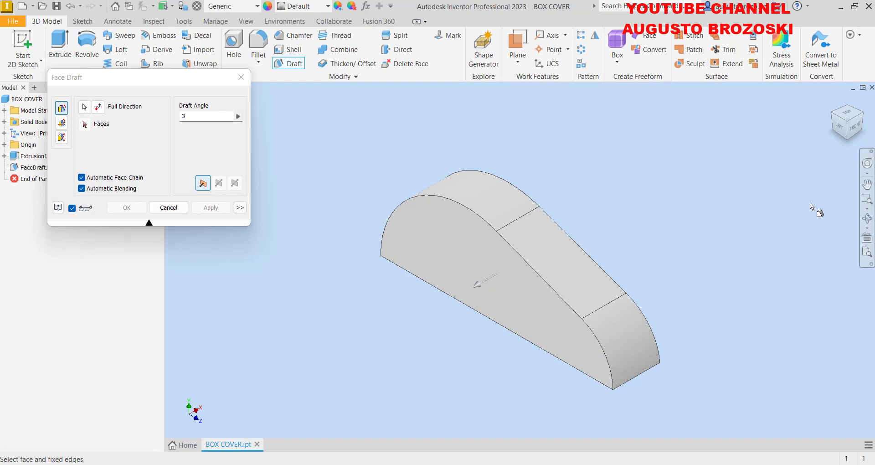
click(847, 137)
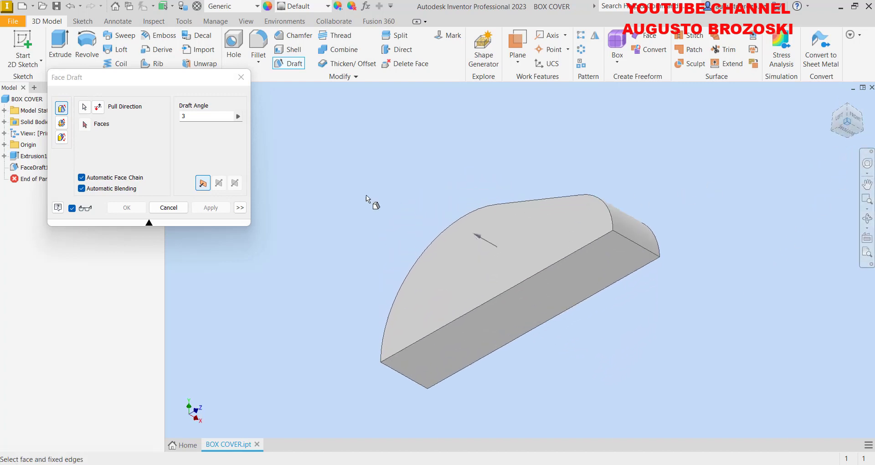
click(62, 123)
click(469, 333)
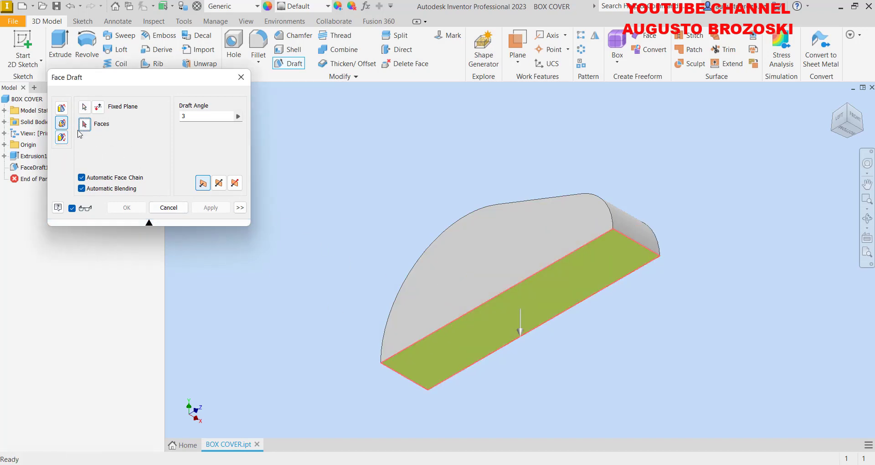
click(434, 264)
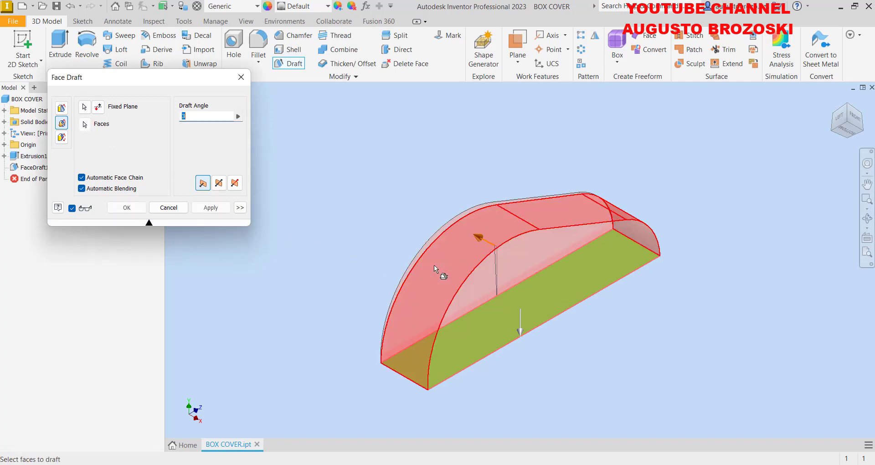
- Reverse the pull direction so the second side face leans inward and finish the 3-degree draft
click(855, 118)
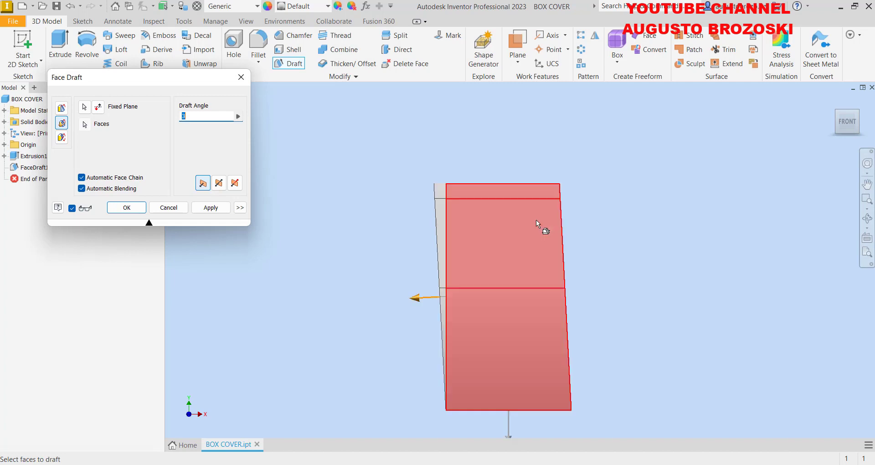
click(99, 108)
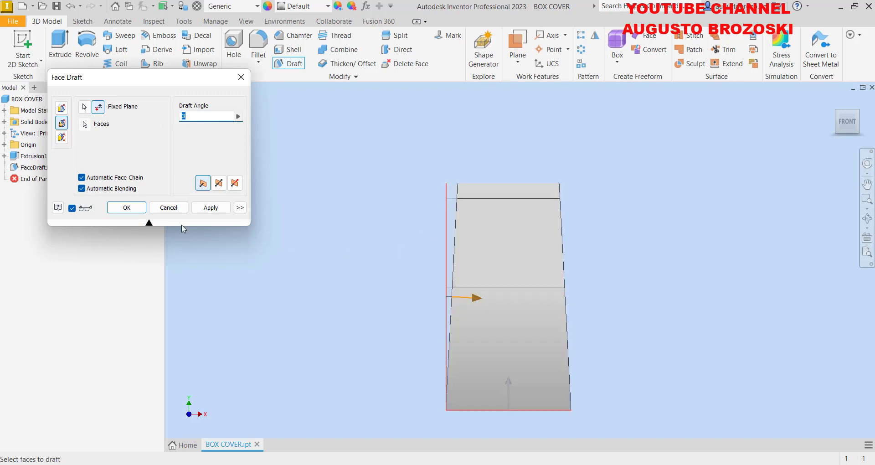
click(123, 209)
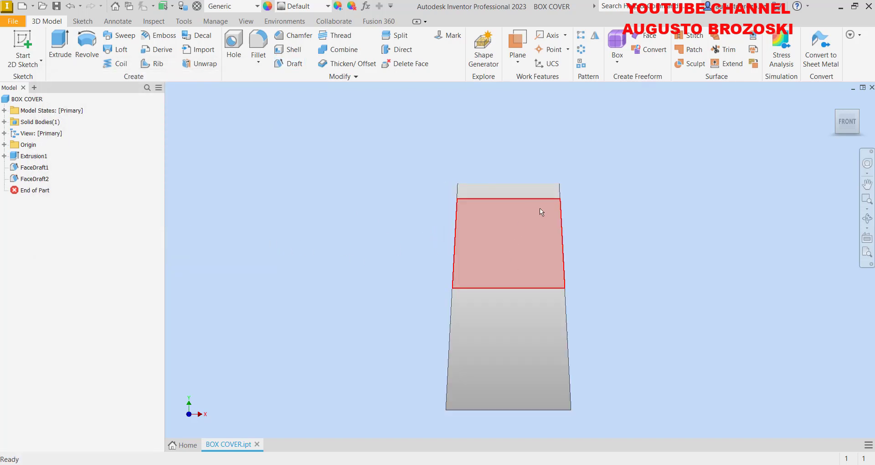
click(833, 100)
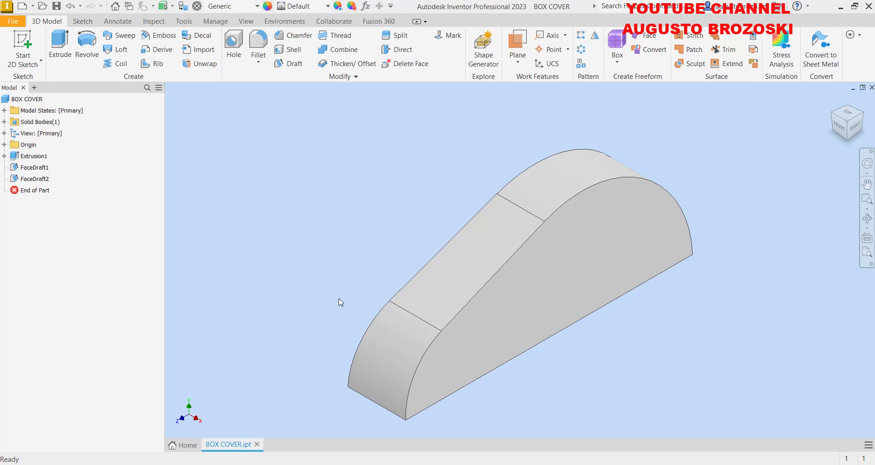
- Shell the body with an 11 mm wall thickness, removing the bottom face, and save the part
mouse_move(326, 463)
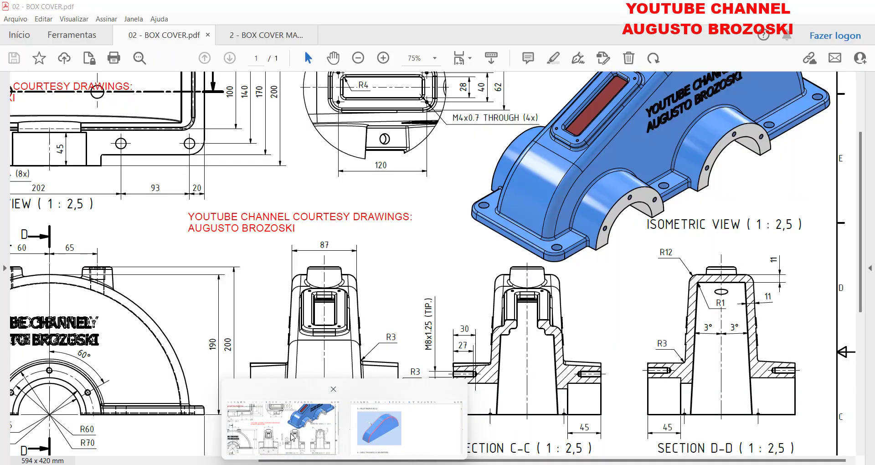
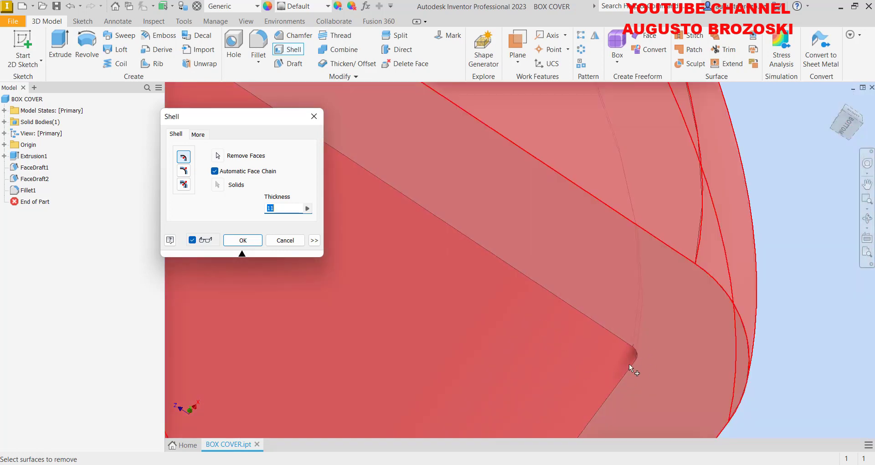
click(403, 296)
click(243, 240)
click(833, 100)
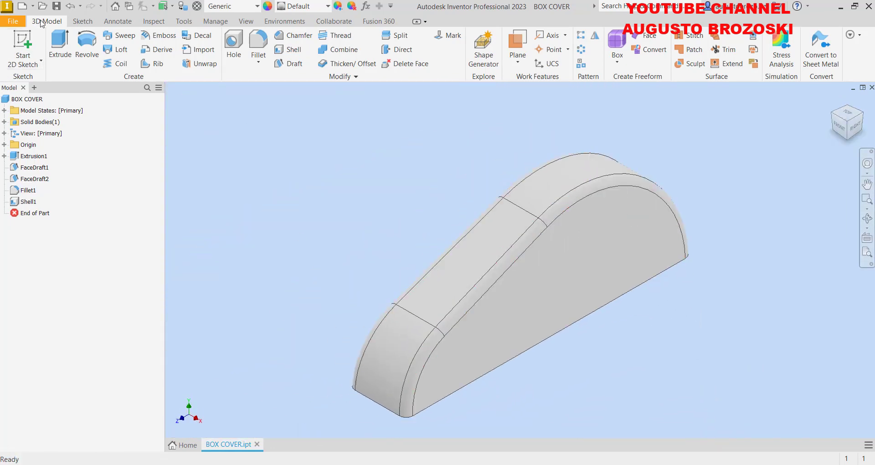
click(56, 6)
- Switch to Adobe Acrobat Reader and examine the drawing's views and the manual's step 7 on sketching the base rectangle
mouse_move(345, 463)
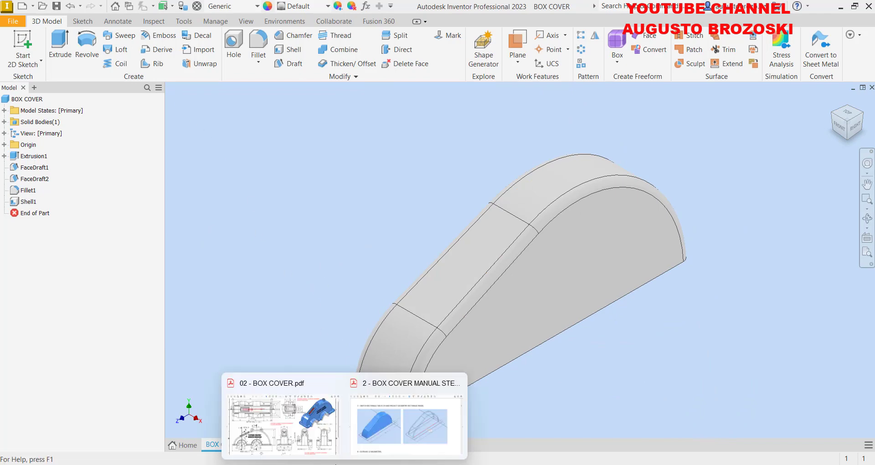
click(309, 440)
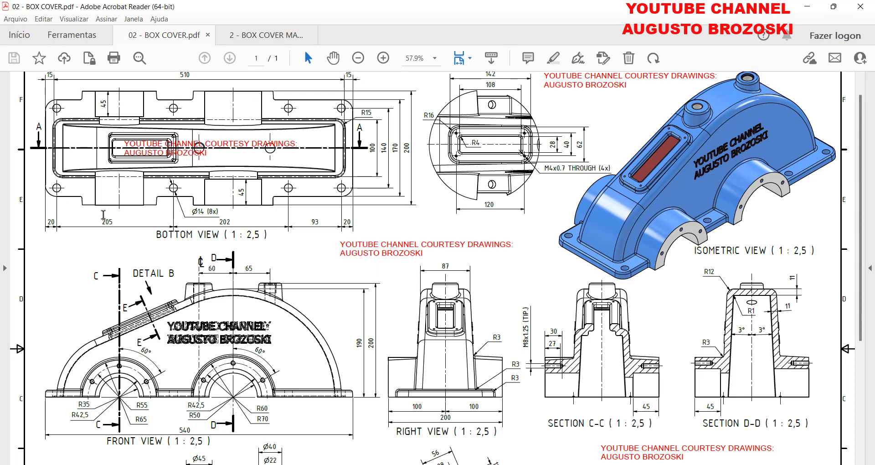
click(266, 35)
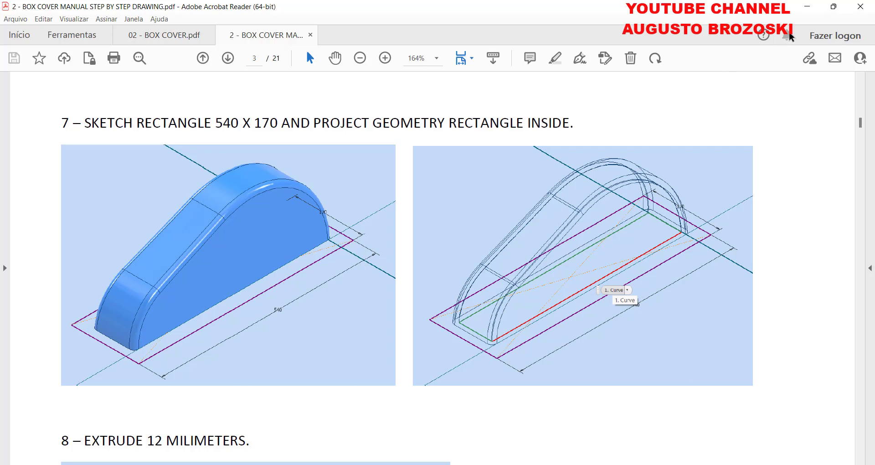
click(806, 7)
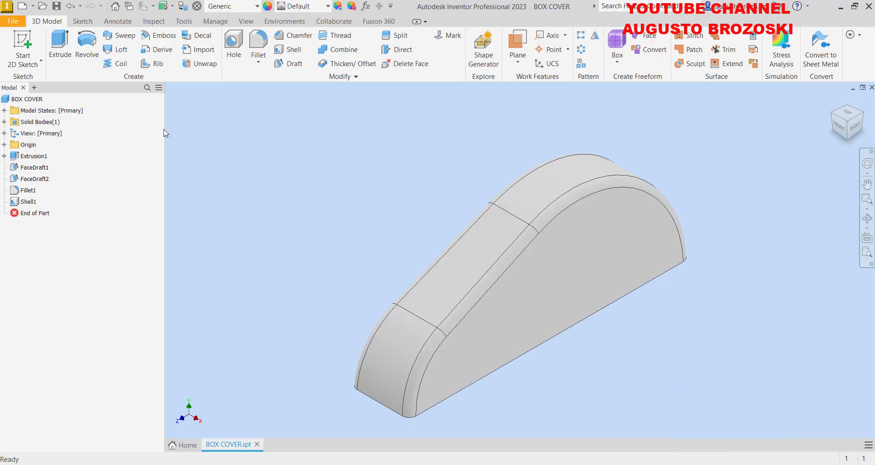
- Start a new 2D sketch on the origin's XZ plane and turn on Slice Graphics
click(20, 42)
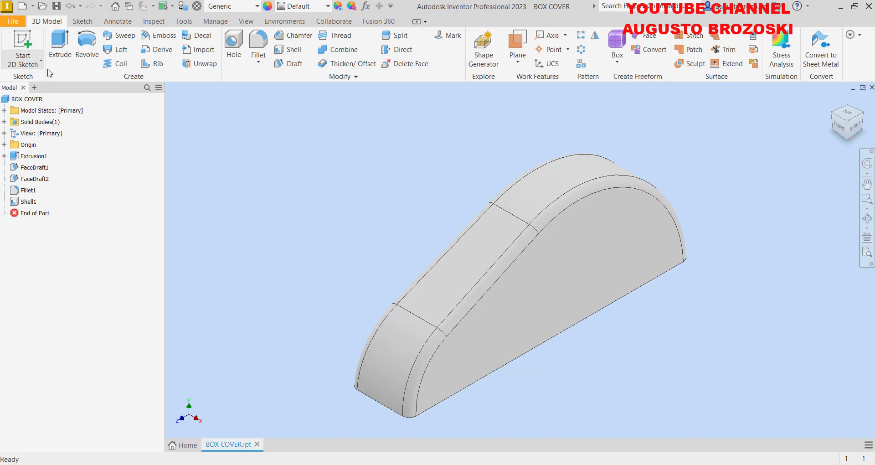
click(4, 145)
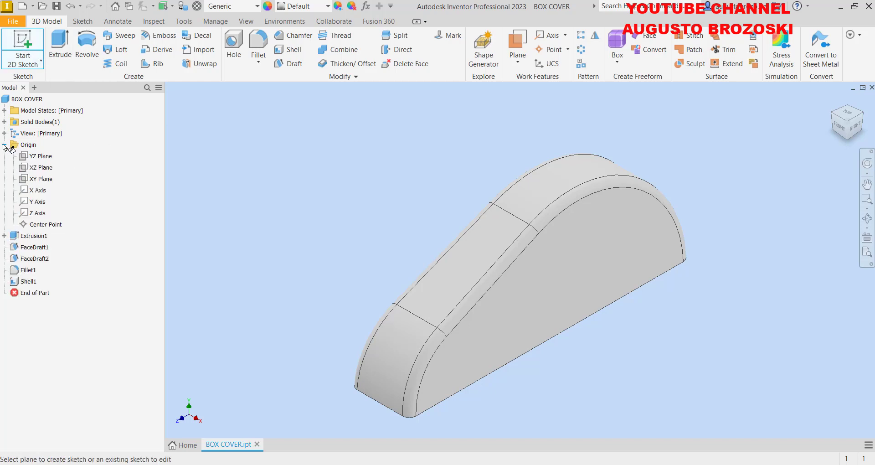
click(41, 168)
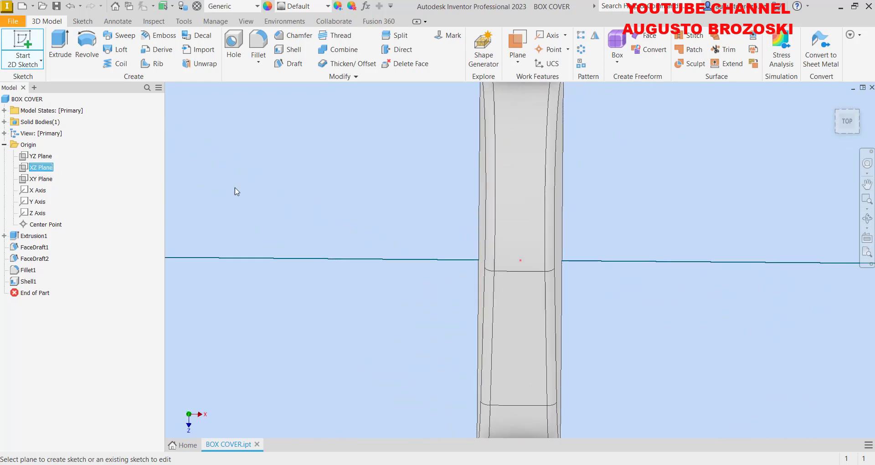
right_click(393, 178)
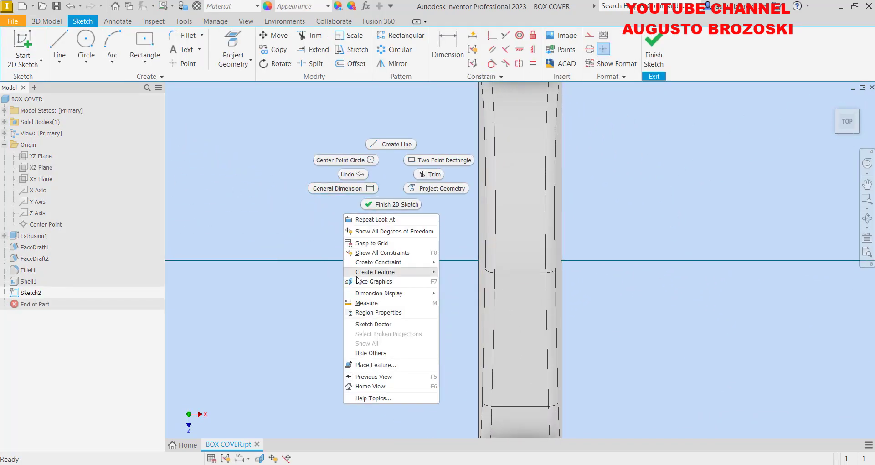
click(370, 281)
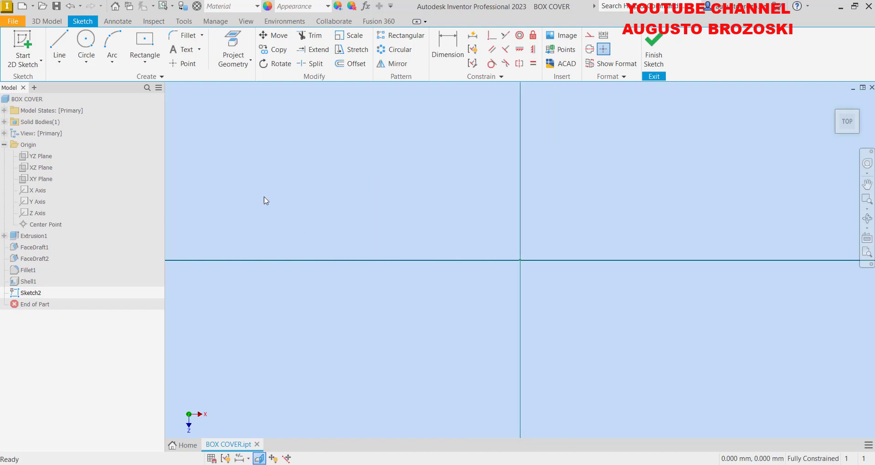
- Sketch a two-point center rectangle about 386 mm long, centred on the origin
click(149, 63)
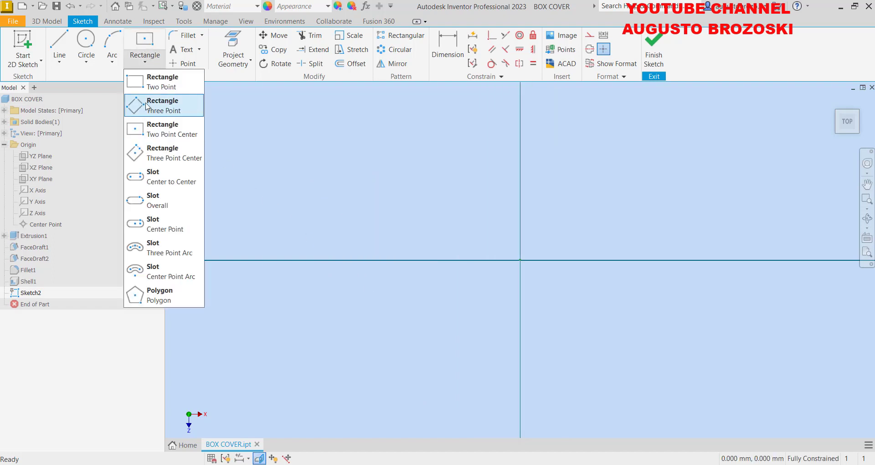
click(169, 136)
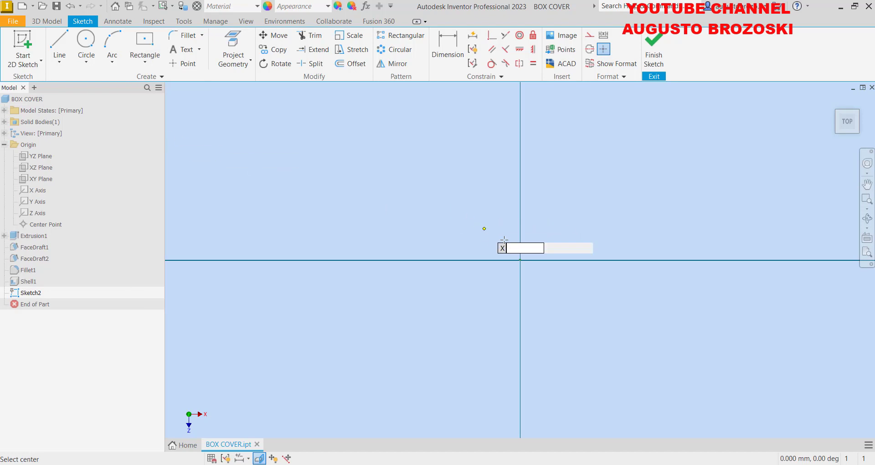
click(519, 260)
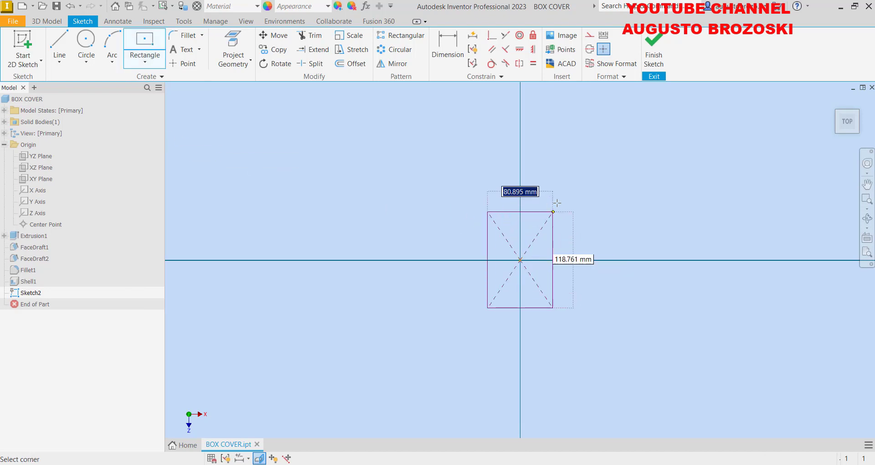
click(591, 106)
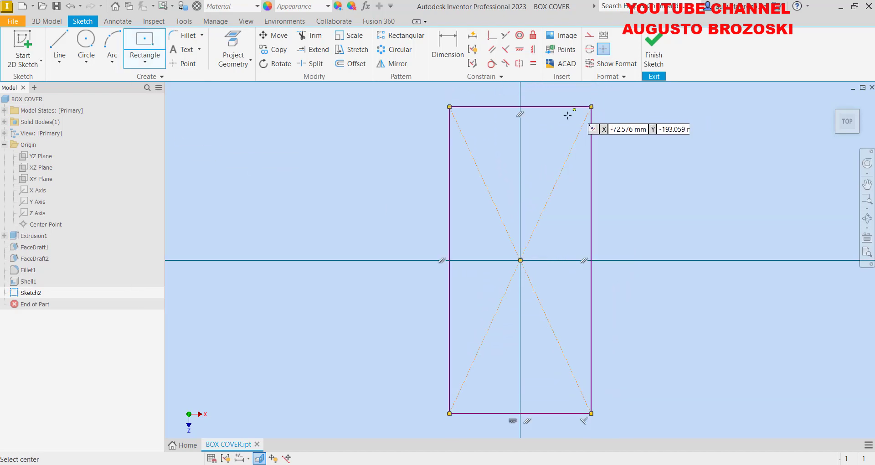
- Dimension the rectangle's long side along the Z direction and set it to 540 mm
click(441, 56)
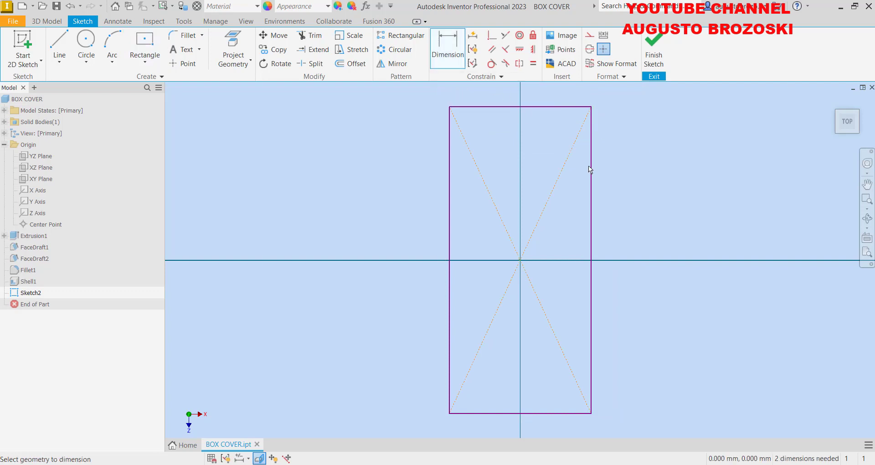
click(591, 191)
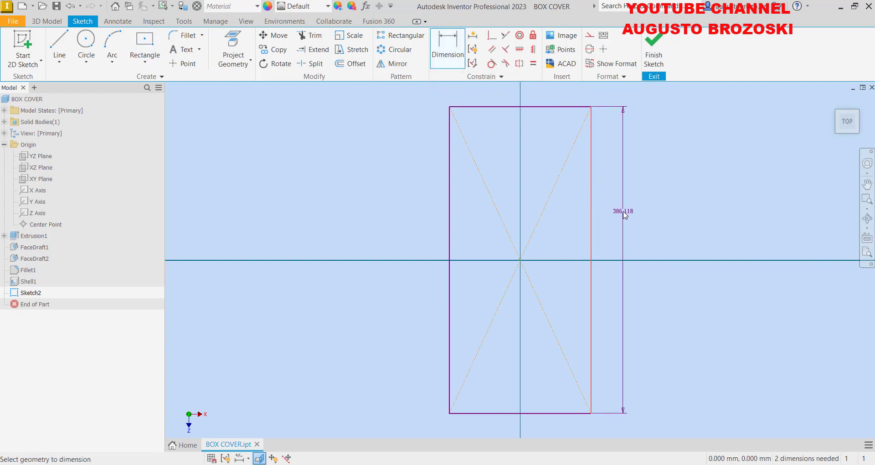
click(623, 212)
text(54)
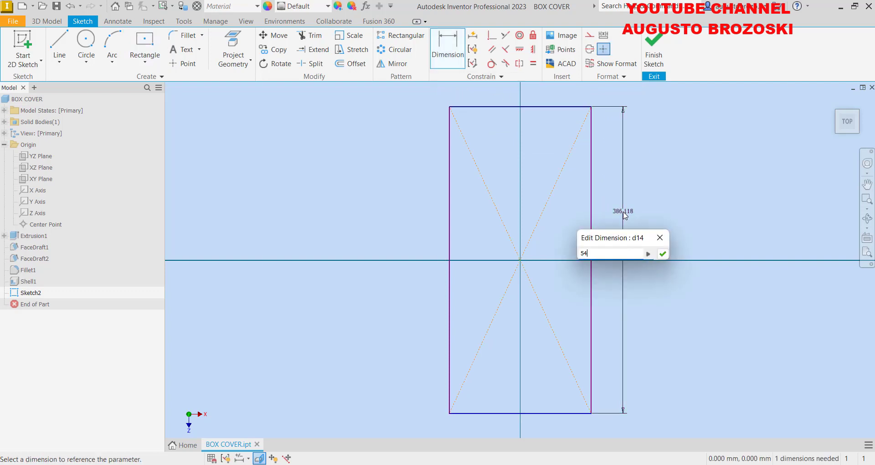
text(0)
key(Return)
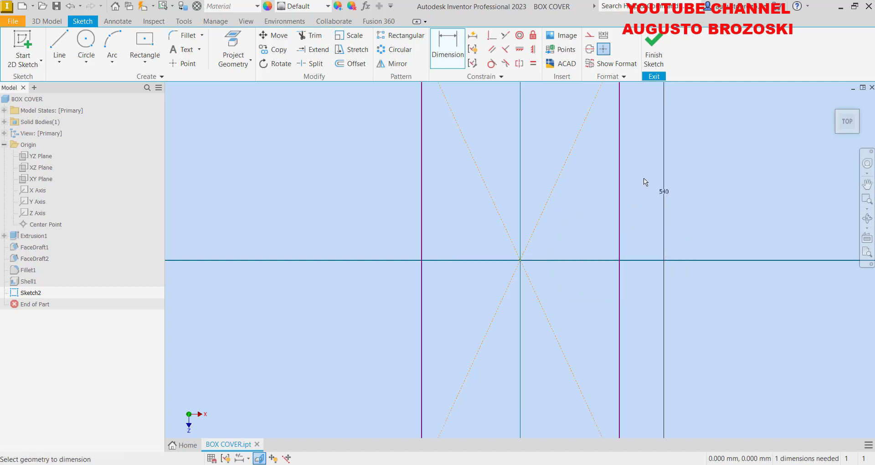
- Dimension the rectangle's short side along the X direction and set it to 170 mm
click(844, 126)
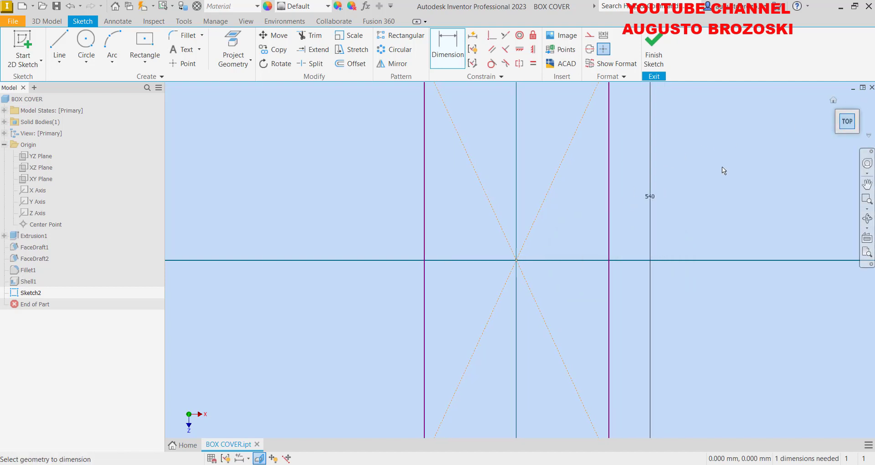
click(484, 406)
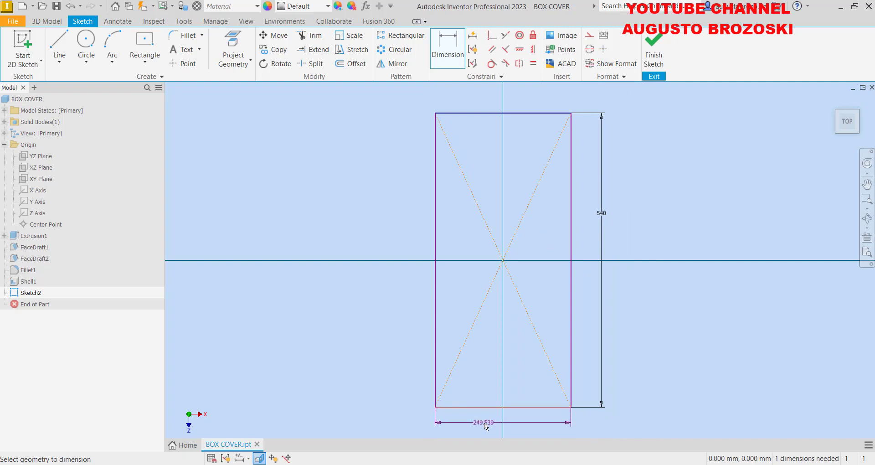
click(484, 423)
text(17)
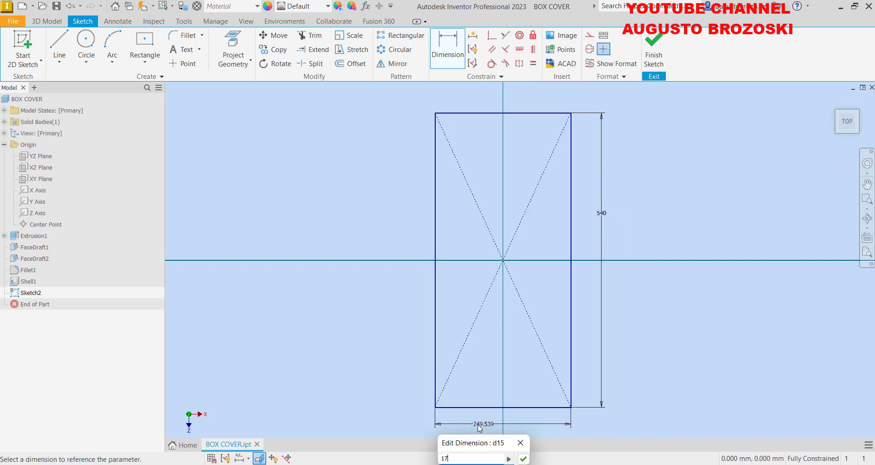
text(0)
key(Return)
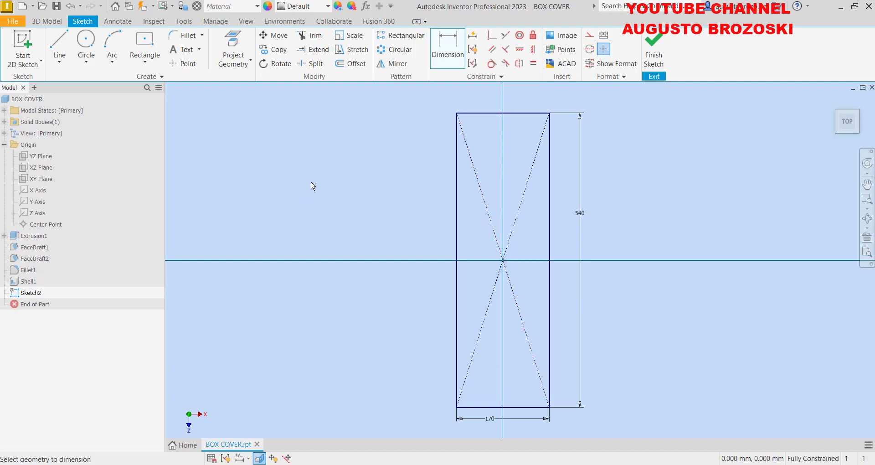
key(Escape)
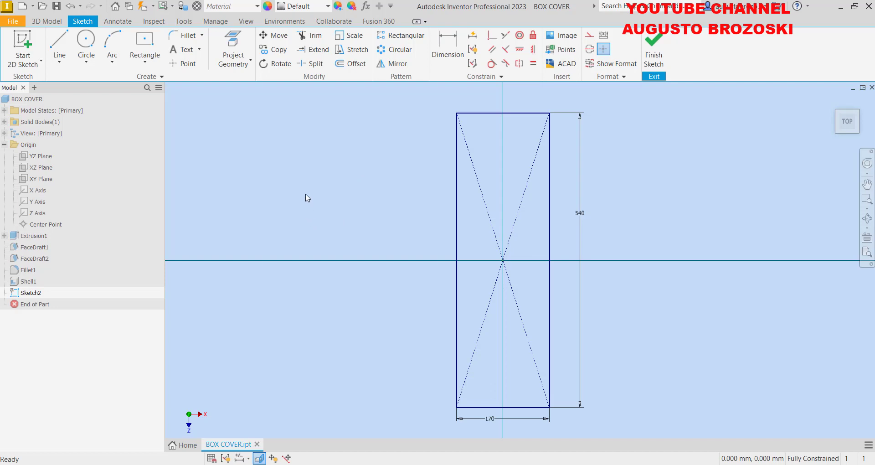
- Turn off Slice Graphics for the flange sketch
right_click(306, 197)
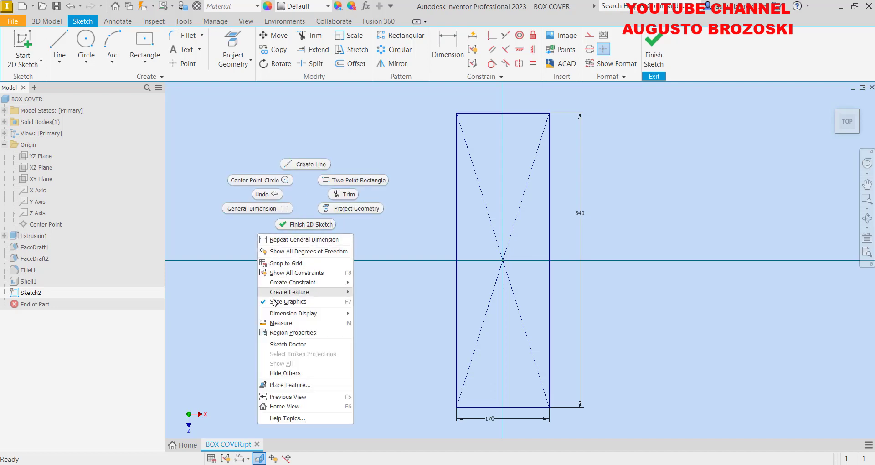
click(302, 302)
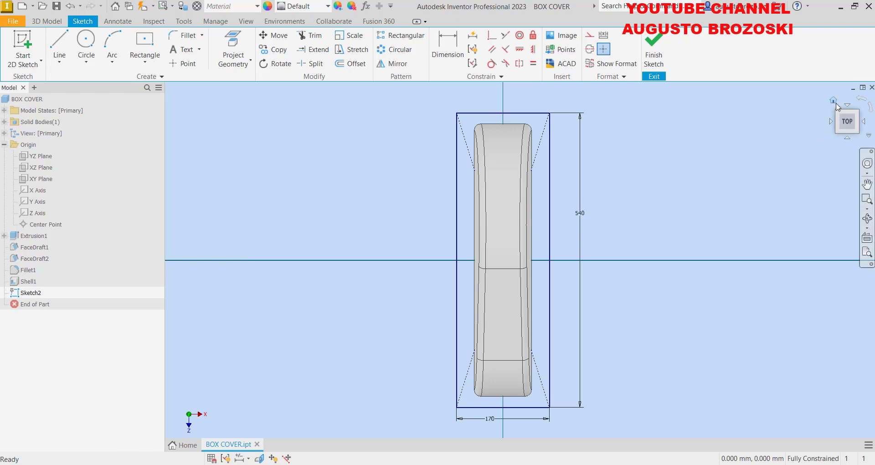
drag(834, 108, 845, 145)
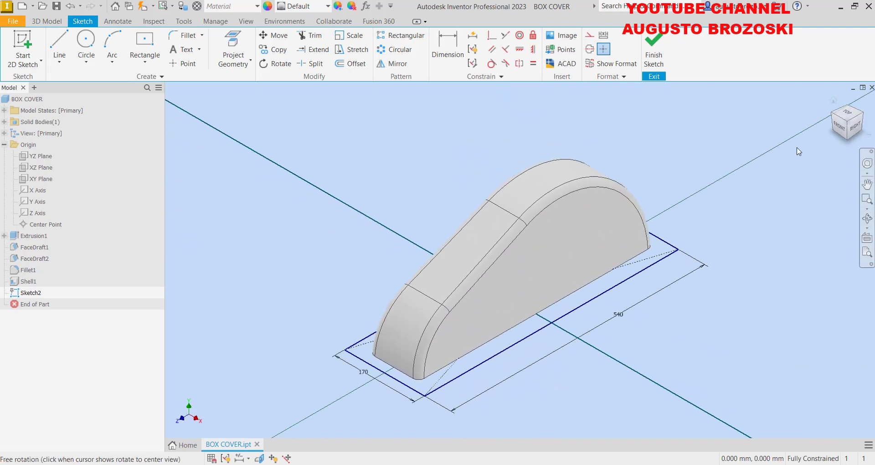
- Project the first rounded corner and the adjoining short edge of the shell's inner opening, at the cover's small-arc end, into the sketch
click(846, 139)
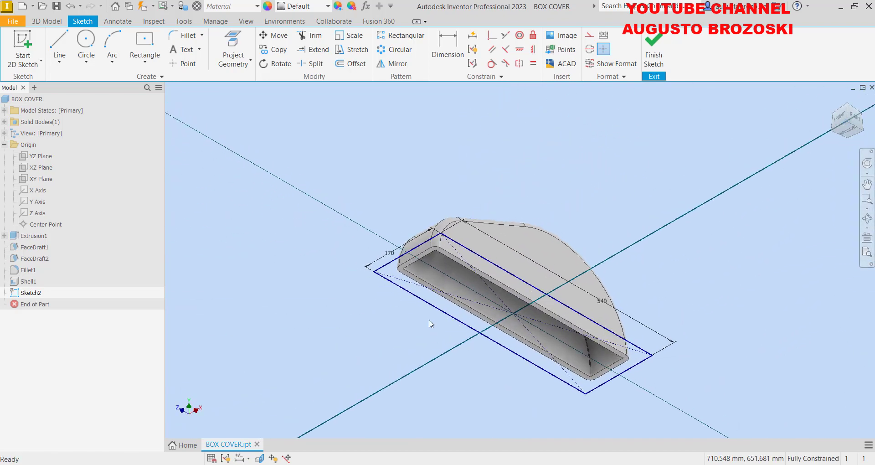
scroll(404, 286, up, 4)
scroll(510, 196, up, 3)
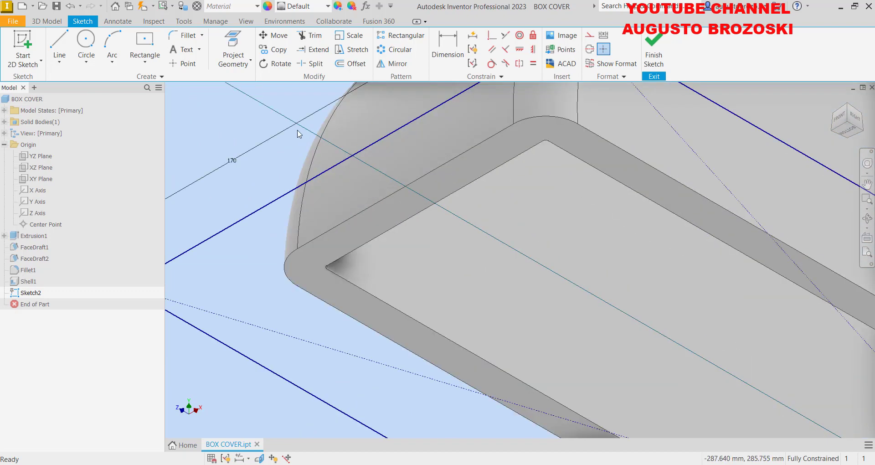
click(237, 46)
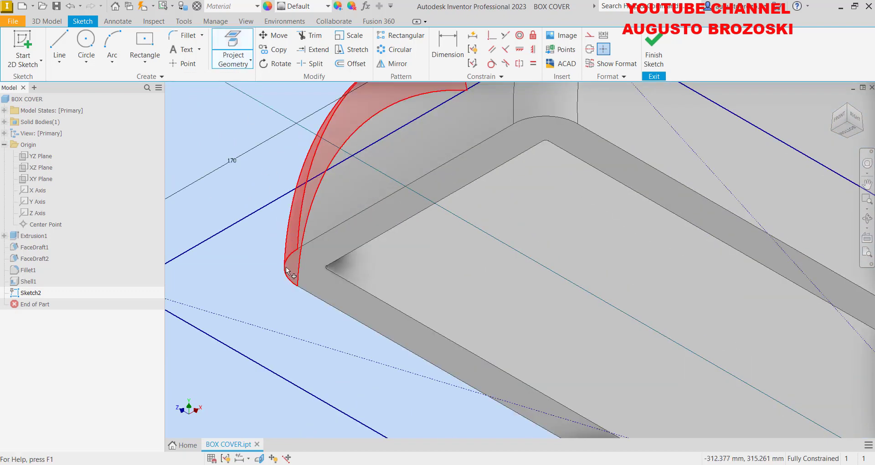
scroll(319, 265, up, 3)
scroll(335, 282, up, 3)
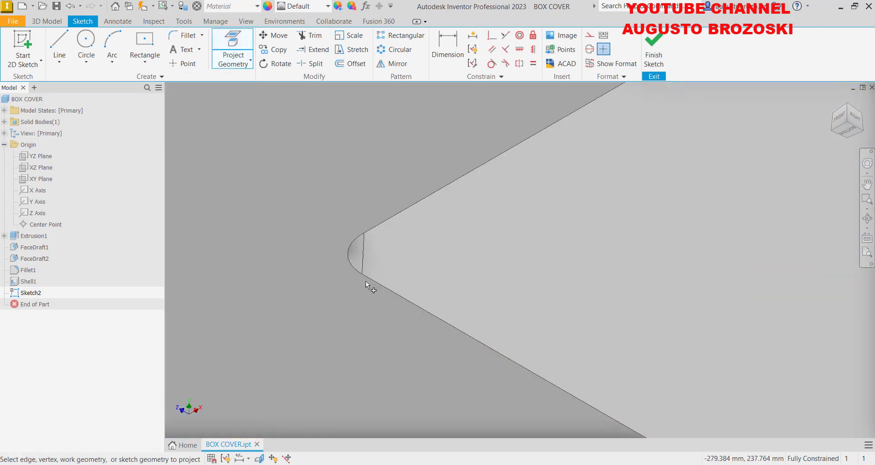
click(349, 259)
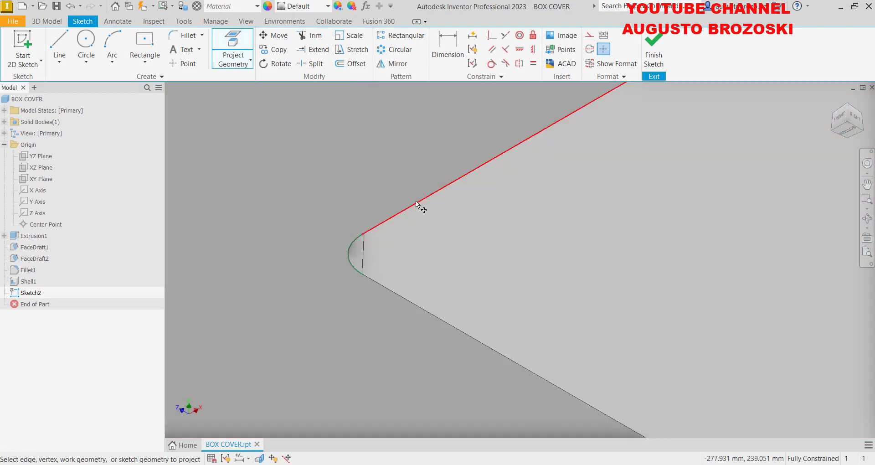
click(415, 201)
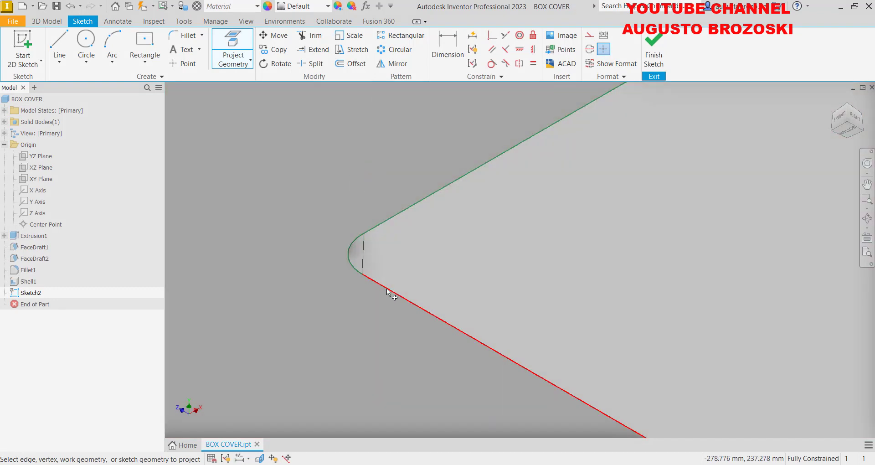
- Project the inner opening's second rounded corner at the small-arc end and the long edge that follows it
scroll(354, 305, down, 5)
scroll(479, 239, up, 3)
scroll(480, 239, up, 5)
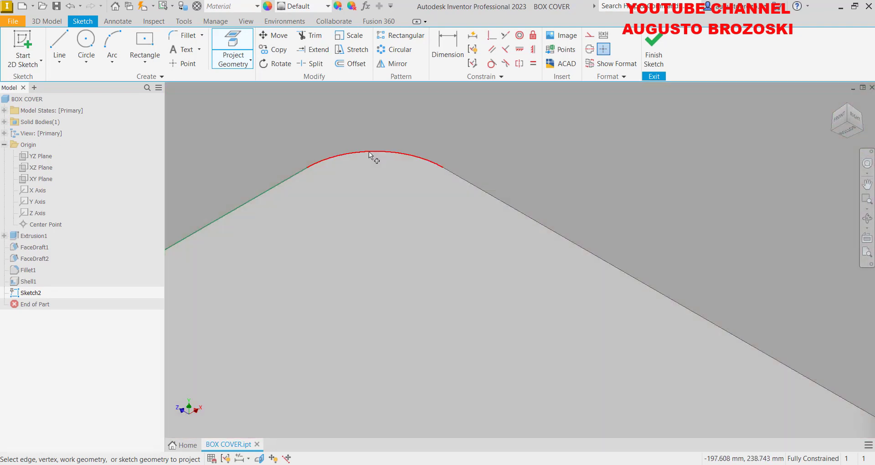
click(370, 151)
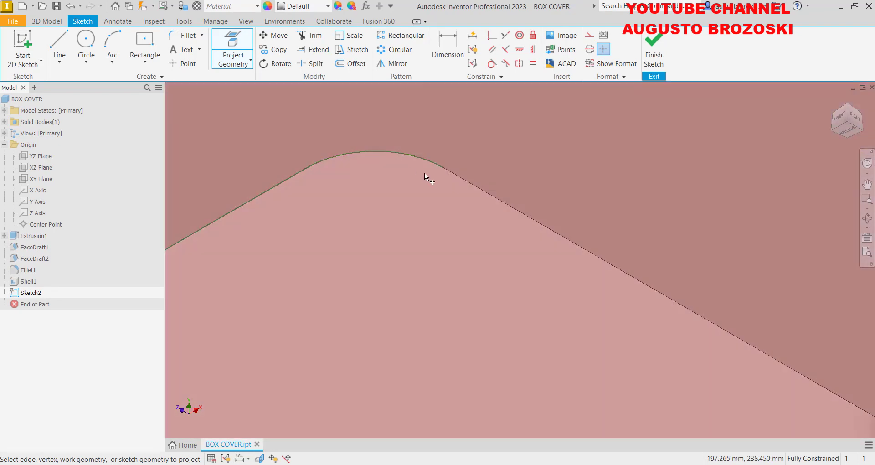
click(461, 184)
scroll(414, 220, down, 5)
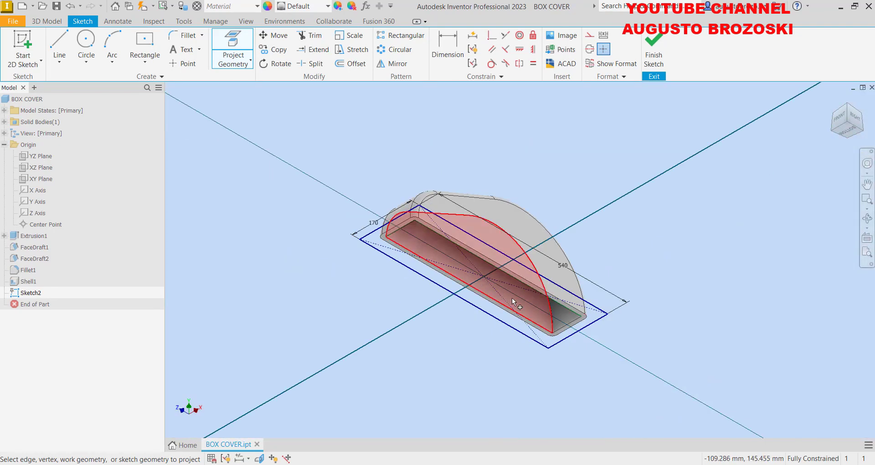
- Project the inner opening's next rounded corner and the short edge at the cover's large-arc end
scroll(501, 293, up, 5)
scroll(576, 279, up, 5)
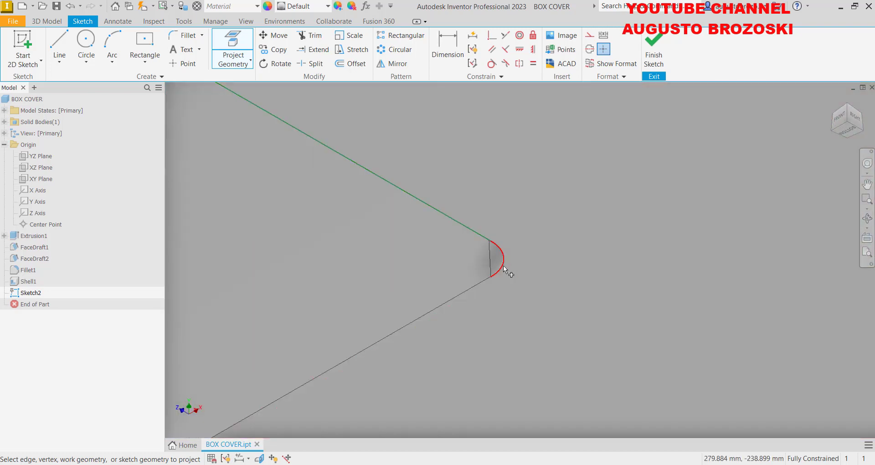
click(503, 265)
click(484, 283)
scroll(606, 206, down, 5)
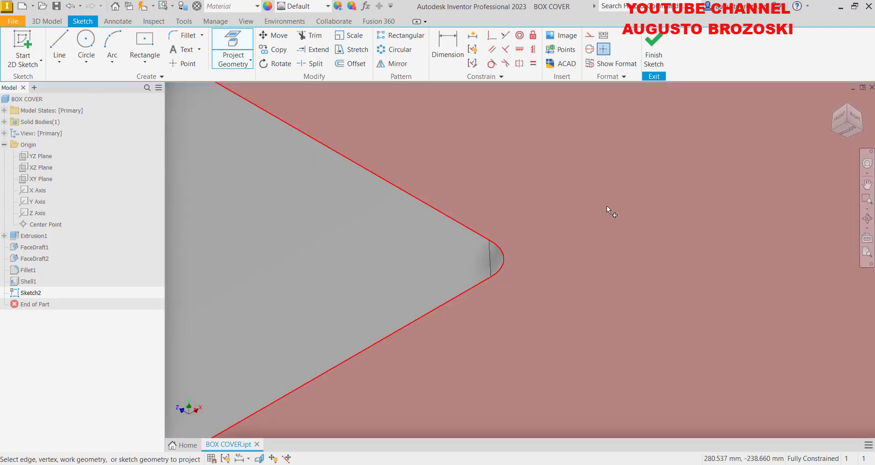
- Project the inner opening's last rounded corner to complete the loop and finish the sketch
scroll(513, 291, up, 5)
scroll(269, 414, up, 5)
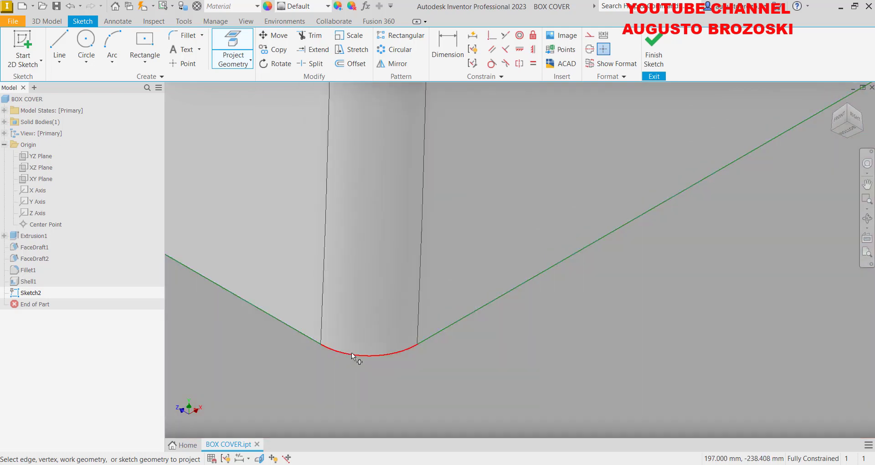
click(353, 356)
scroll(474, 341, down, 5)
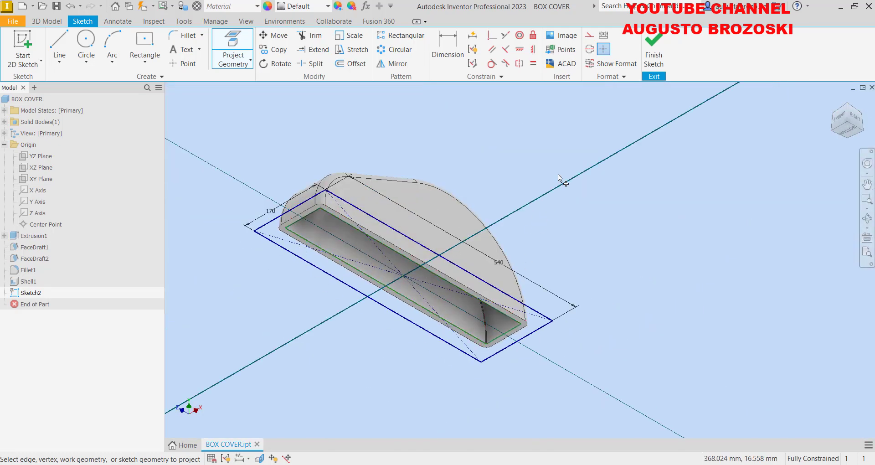
click(650, 55)
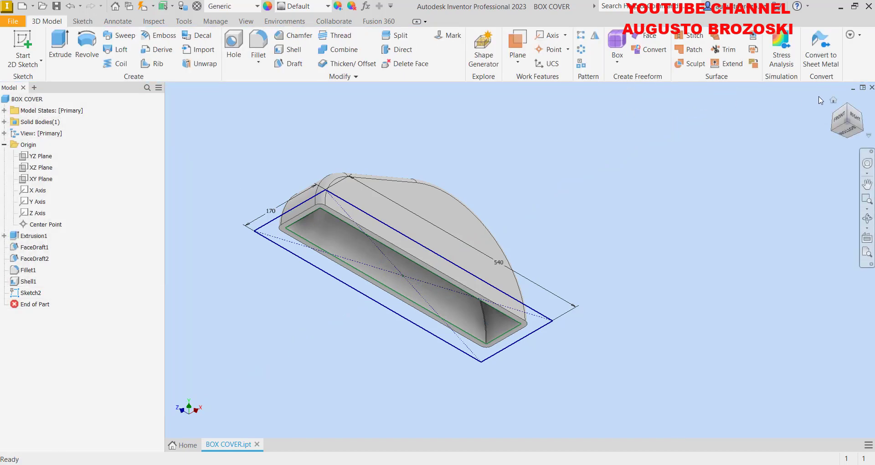
- Set up an extrusion of the ring between the rectangle and the projected inner opening, with the 12 mm flange thickness from the PDF drawing
click(832, 99)
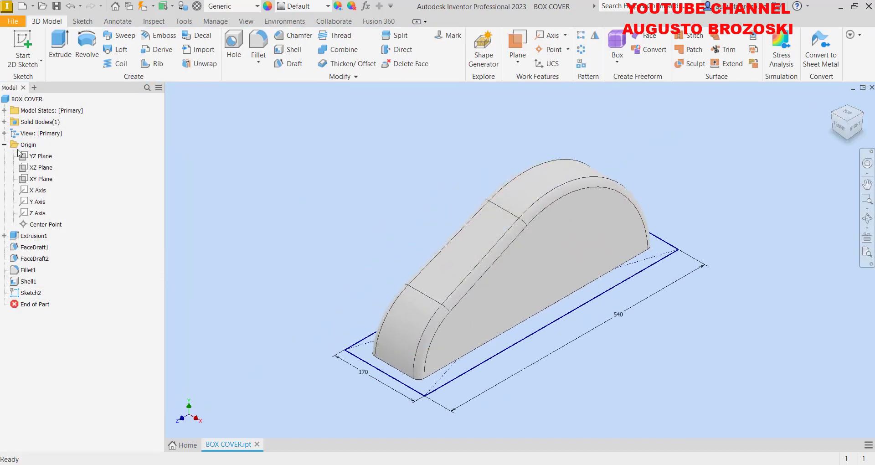
click(59, 46)
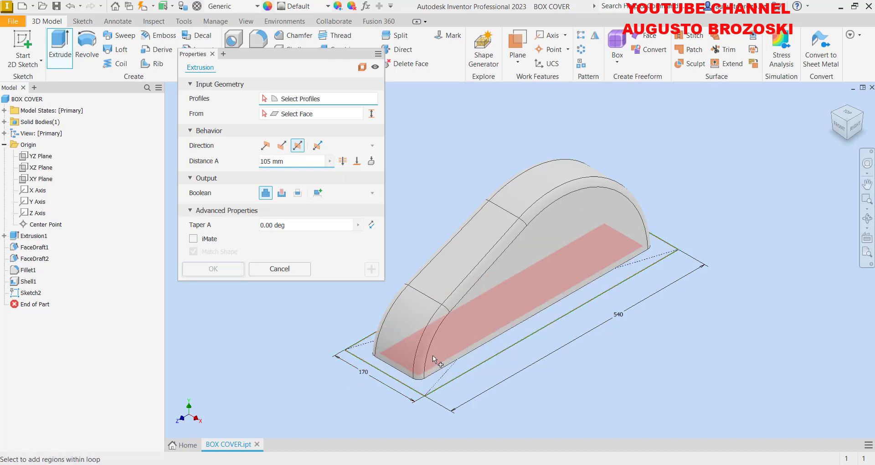
click(366, 353)
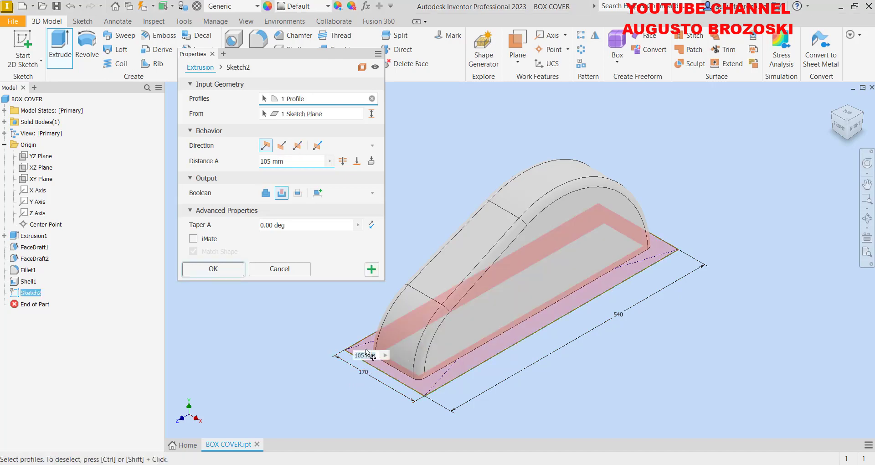
click(847, 138)
scroll(451, 280, up, 2)
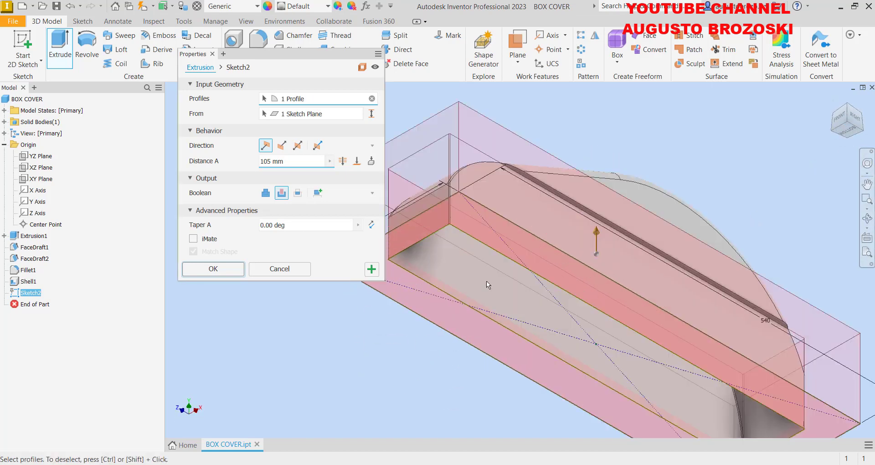
scroll(466, 293, down, 3)
scroll(555, 319, up, 6)
scroll(555, 319, down, 3)
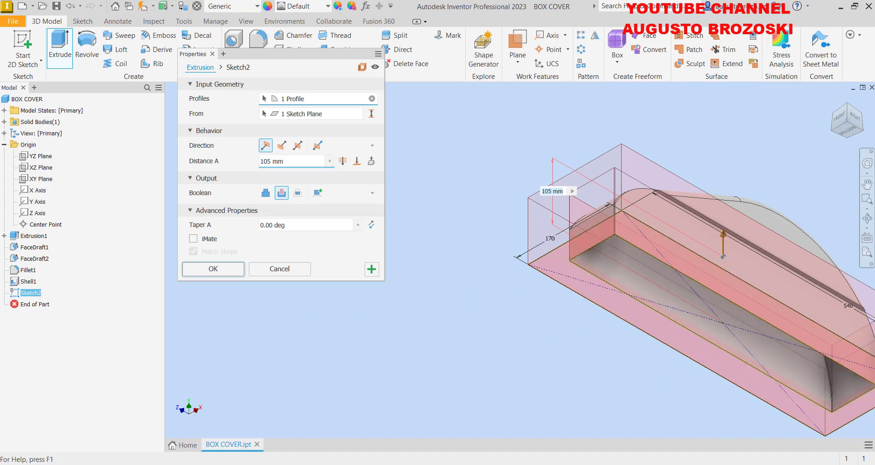
mouse_move(345, 464)
click(314, 426)
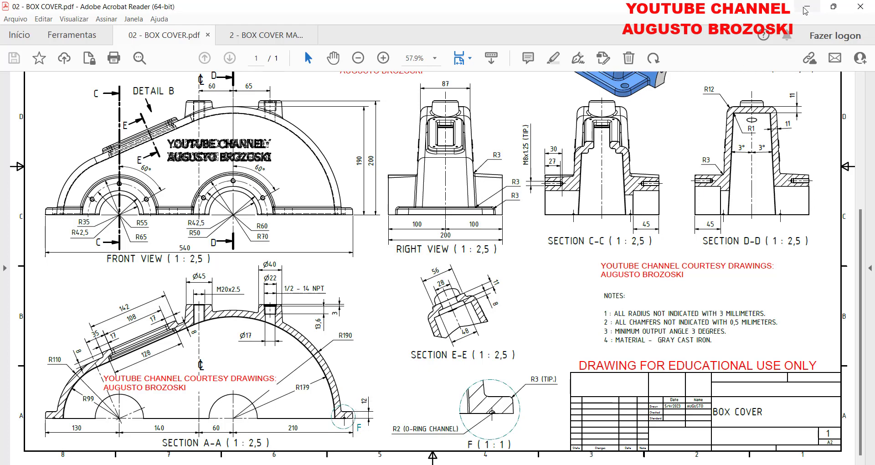
click(807, 6)
text(12)
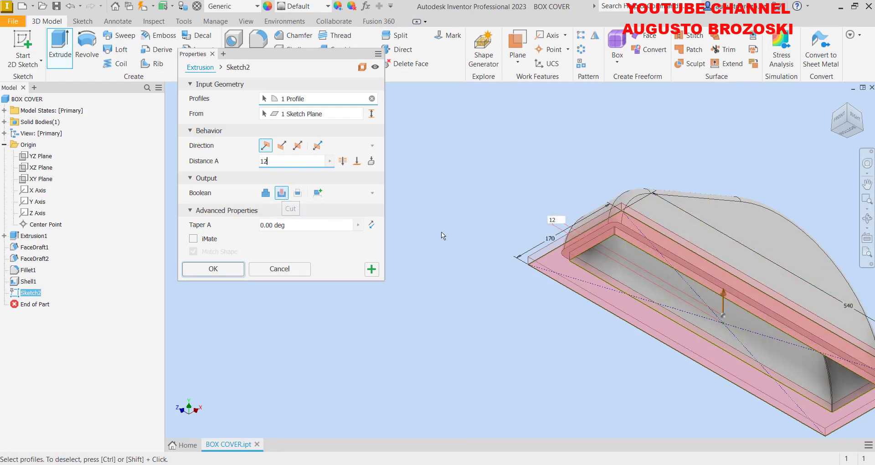
- Set the flange extrusion to join the existing body and direct it upward from the sketch plane
scroll(652, 253, up, 3)
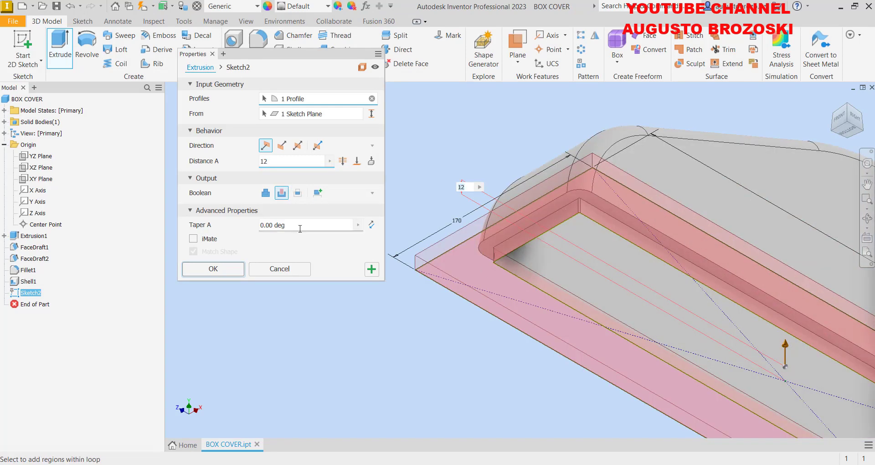
click(265, 193)
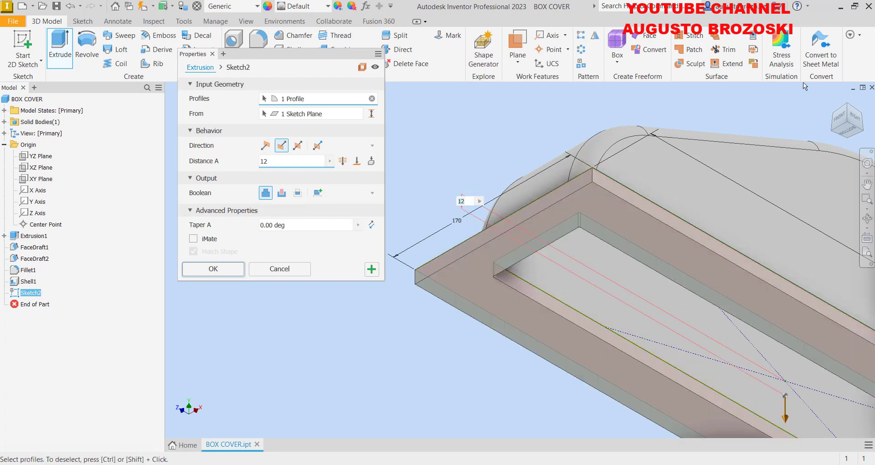
click(852, 120)
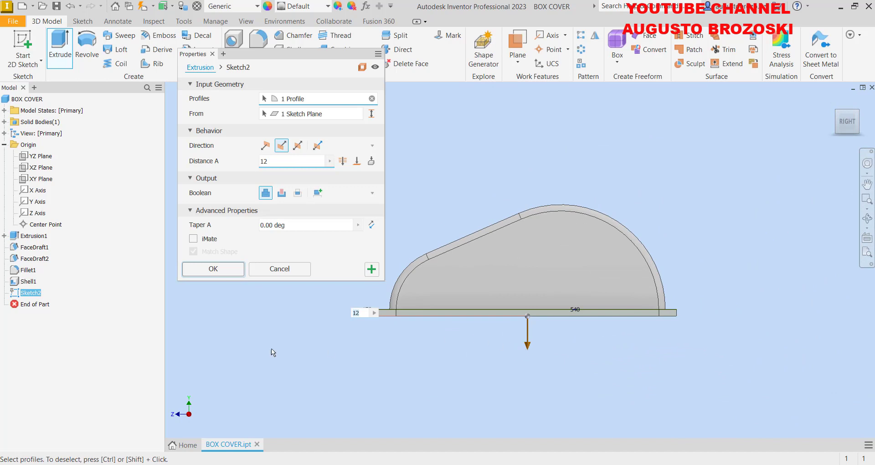
click(265, 145)
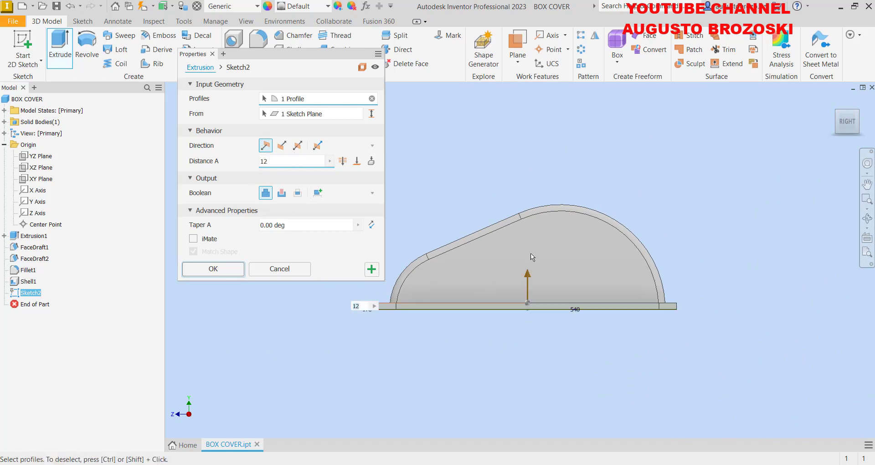
scroll(356, 308, up, 5)
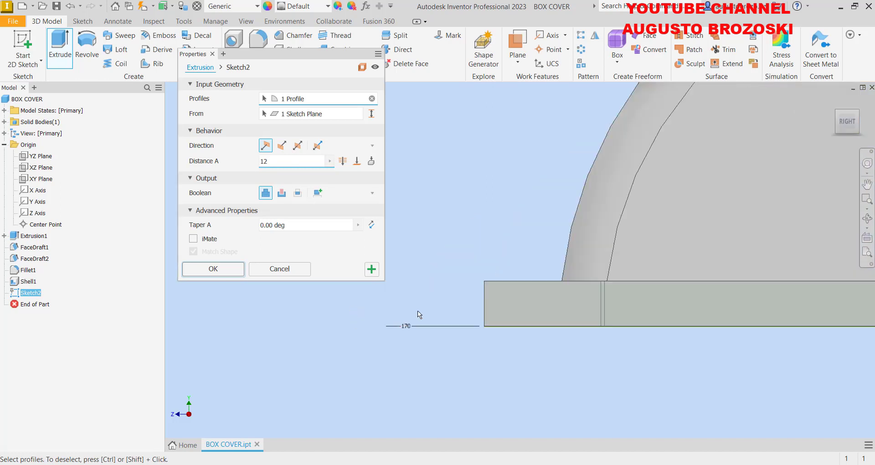
- Give the flange extrusion a 3-degree taper, flip it to -3 degrees so the outer sides slope inward, and create the flange
click(268, 229)
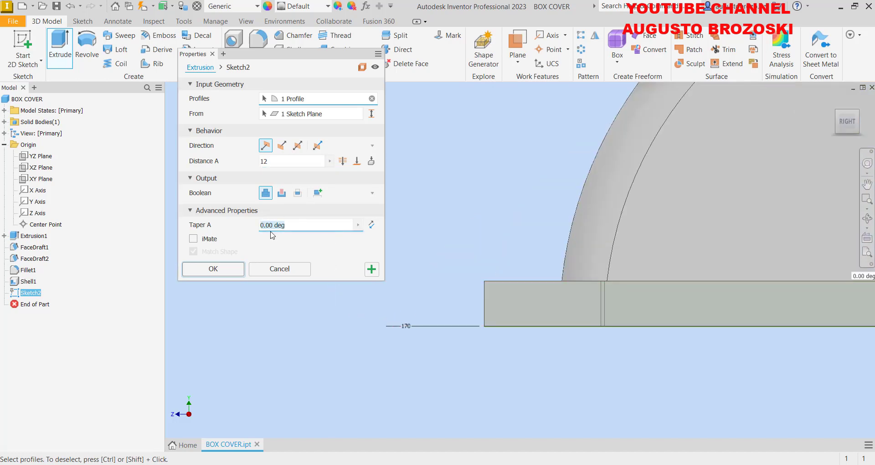
text(3)
click(371, 225)
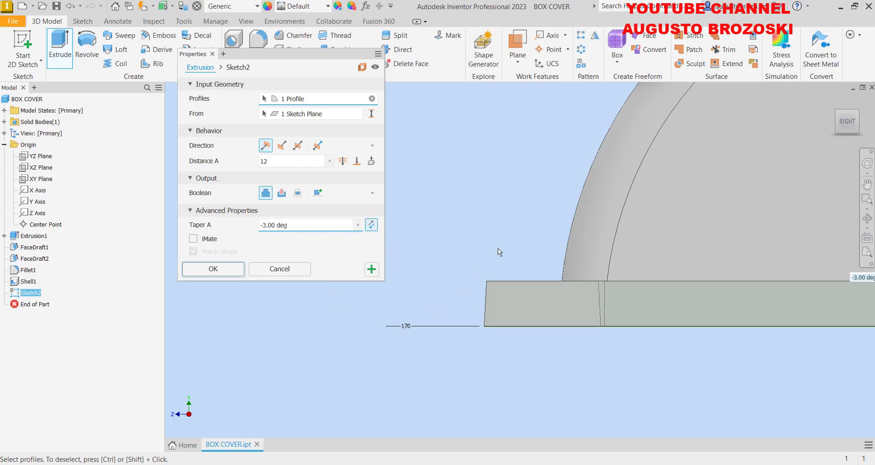
scroll(422, 325, down, 5)
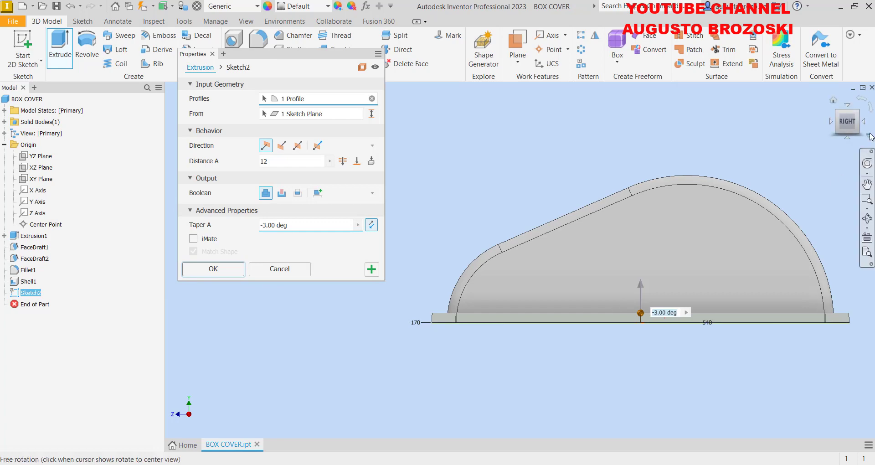
click(842, 133)
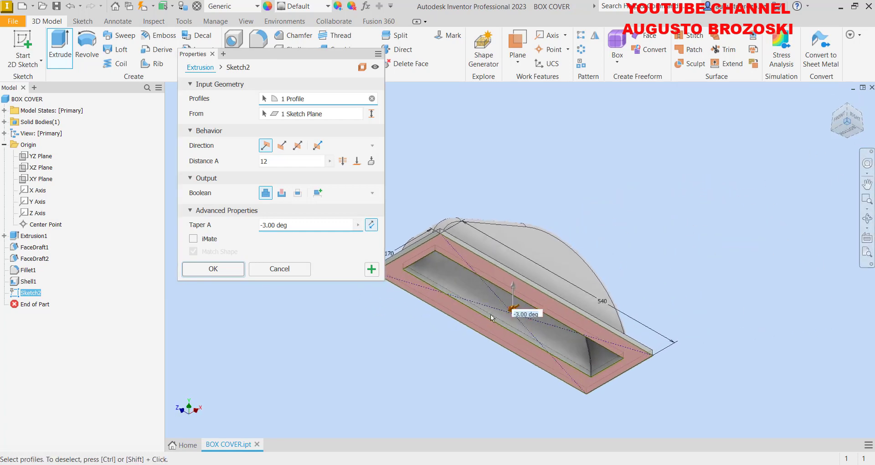
scroll(451, 289, up, 3)
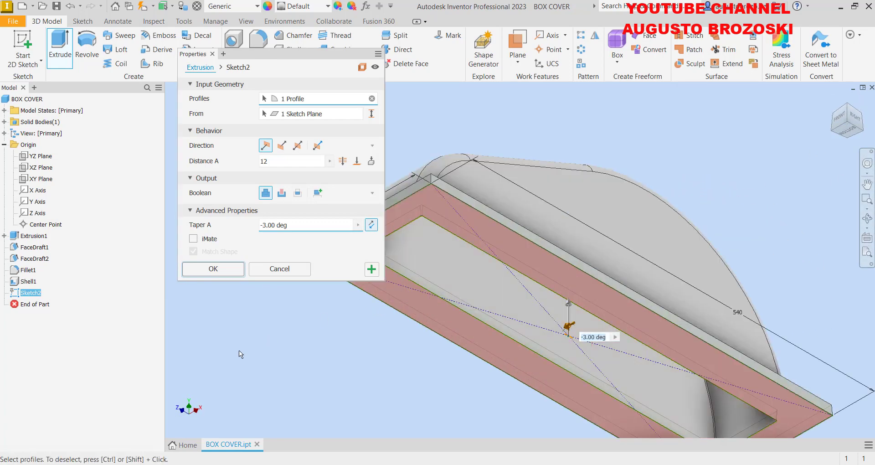
click(212, 269)
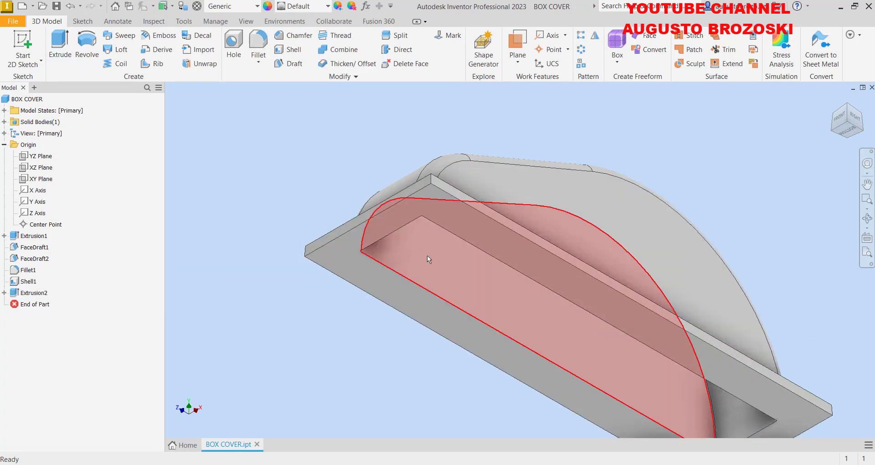
- Save the part and check the flange's corner radius in the BOX COVER PDF drawing
click(834, 101)
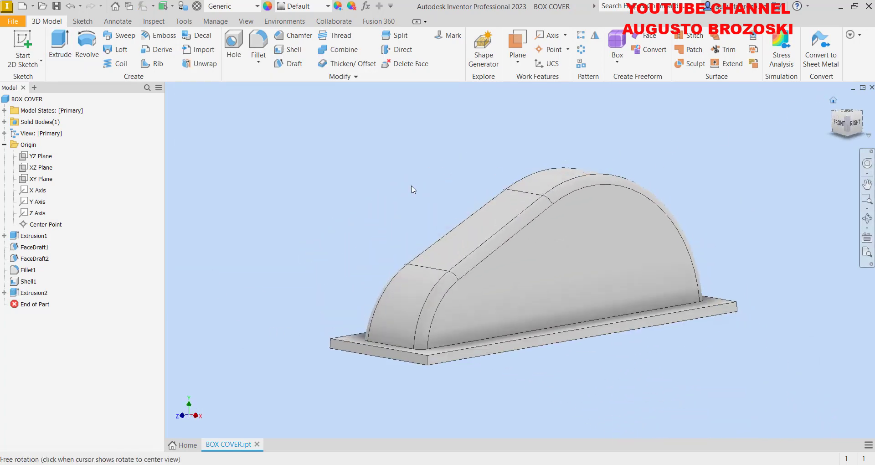
click(57, 6)
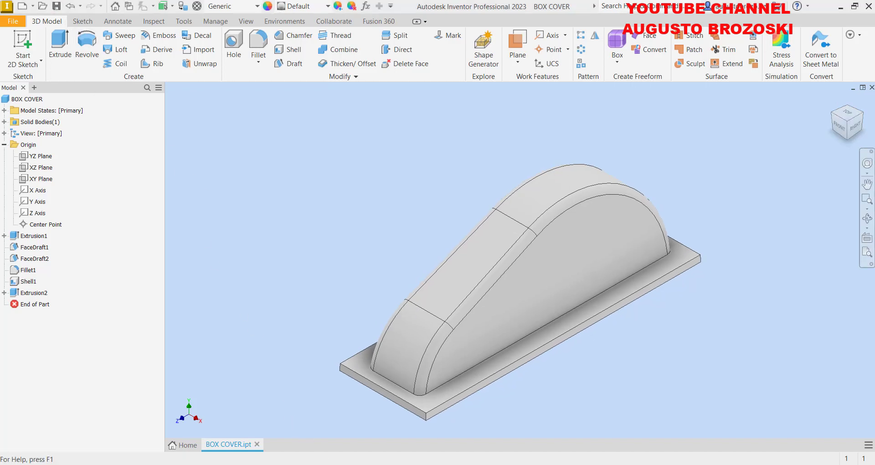
click(289, 428)
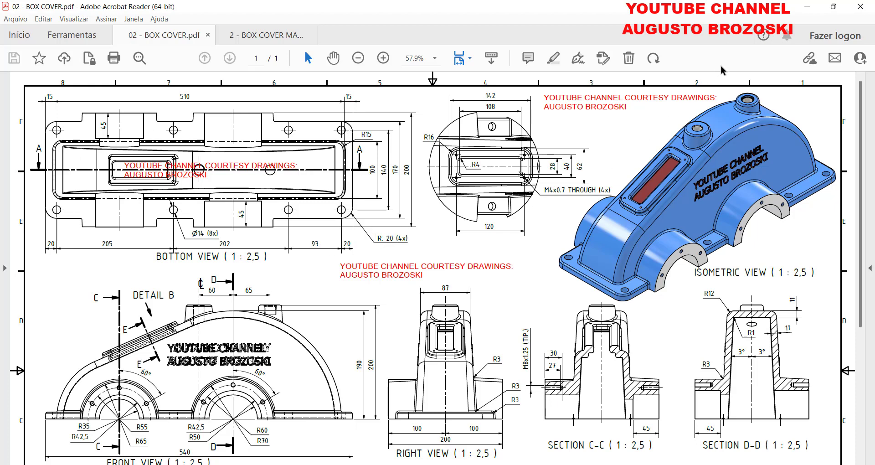
click(806, 6)
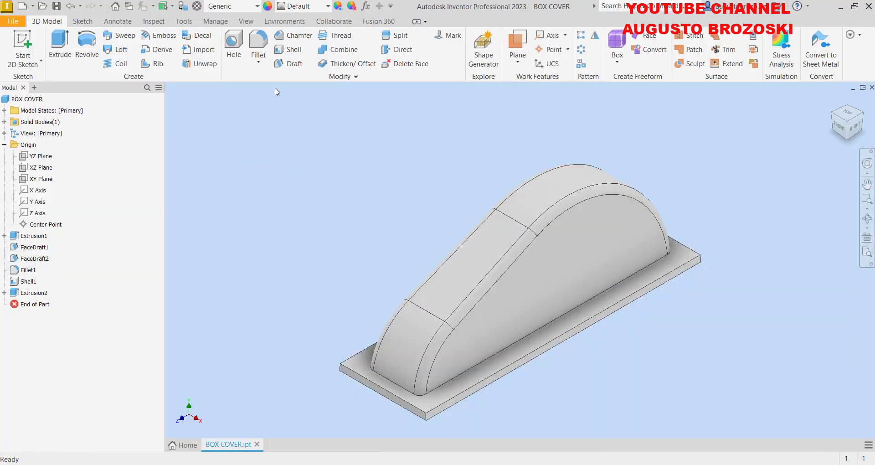
- Set up a 20 mm fillet on the two vertical flange corner edges at the cover's lower, sloping end
click(258, 42)
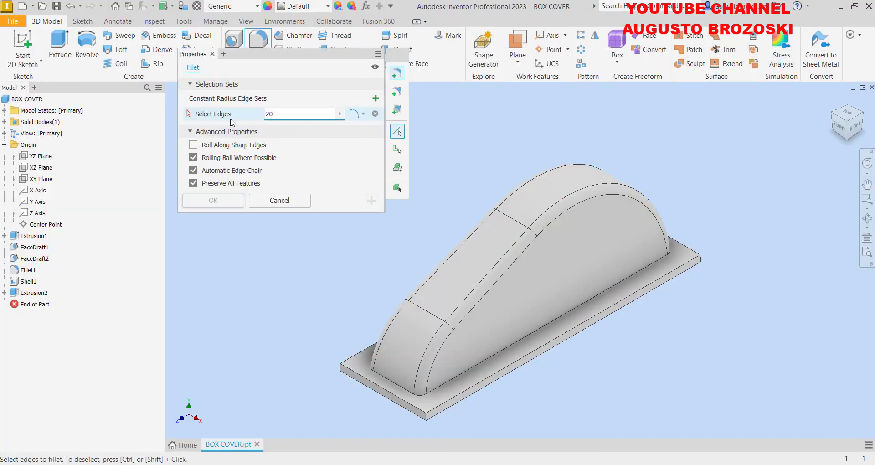
scroll(273, 345, down, 4)
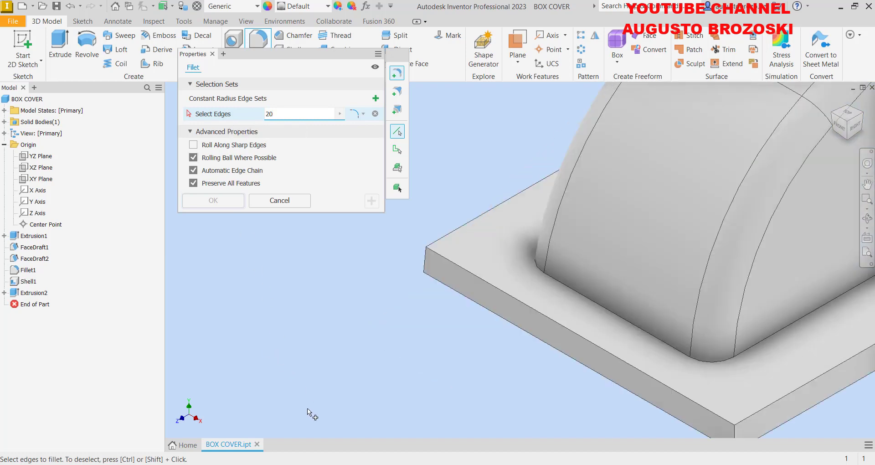
click(426, 260)
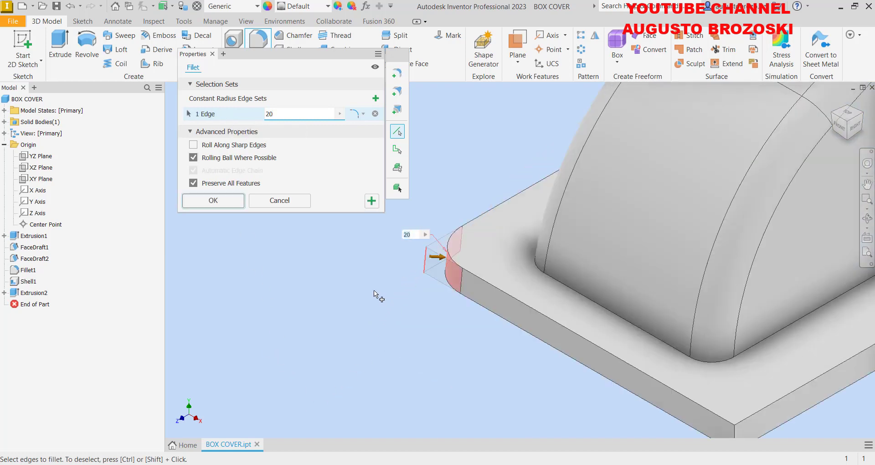
scroll(395, 335, up, 3)
click(580, 386)
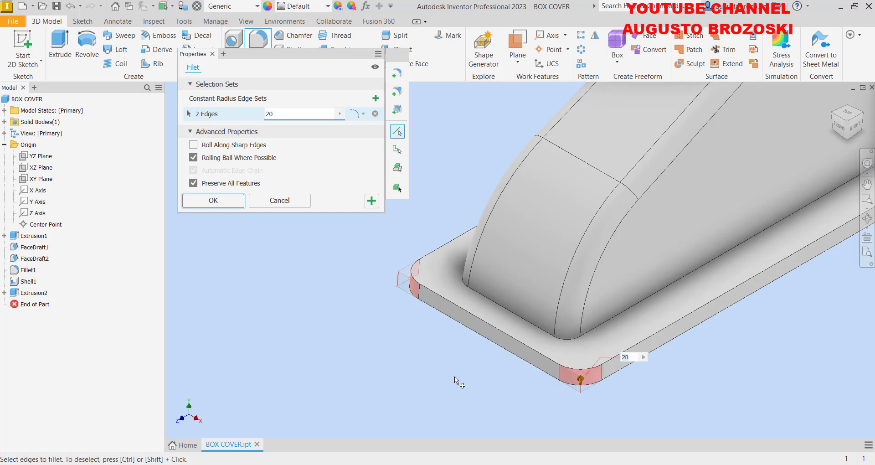
- Add the two flange corner edges at the cover's taller end to the 20 mm fillet and create it
scroll(457, 379, up, 3)
scroll(693, 289, down, 5)
click(725, 280)
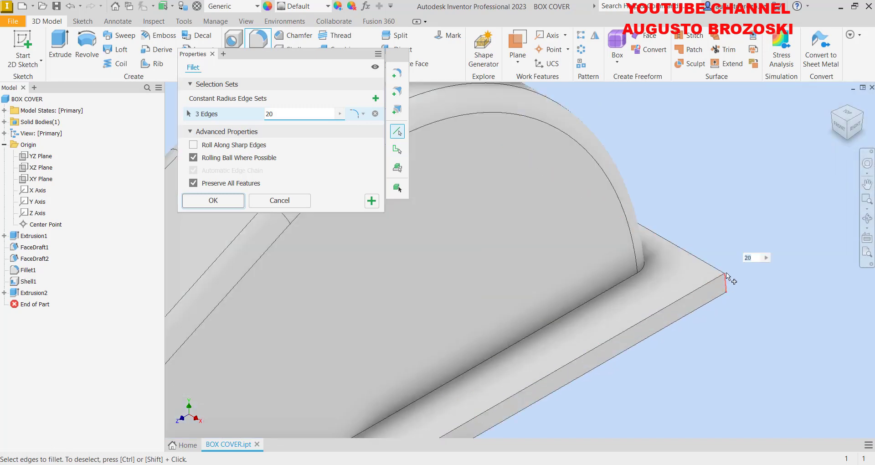
click(865, 115)
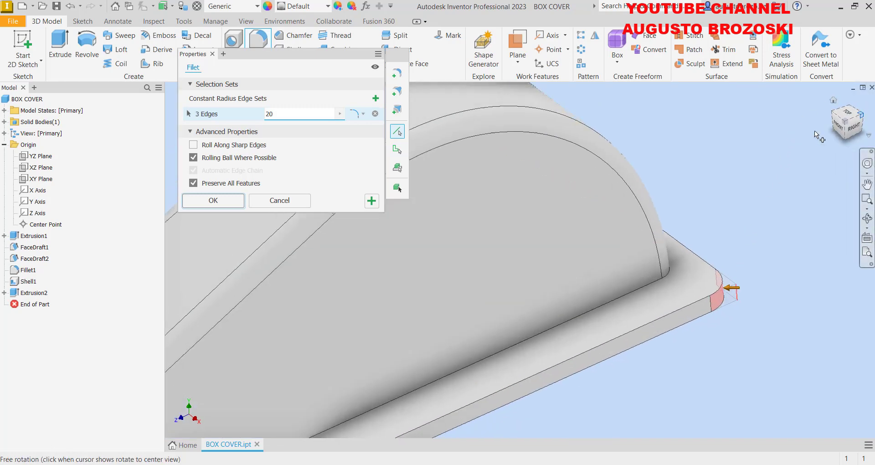
scroll(676, 357, down, 5)
click(665, 345)
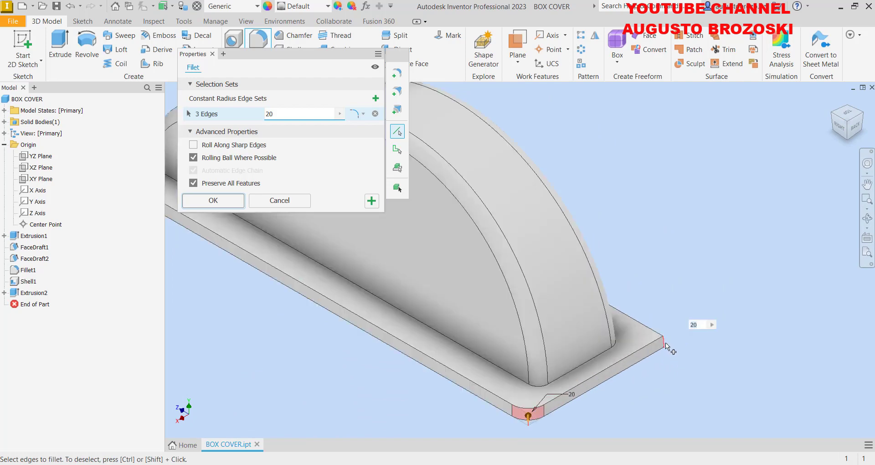
click(221, 204)
click(833, 102)
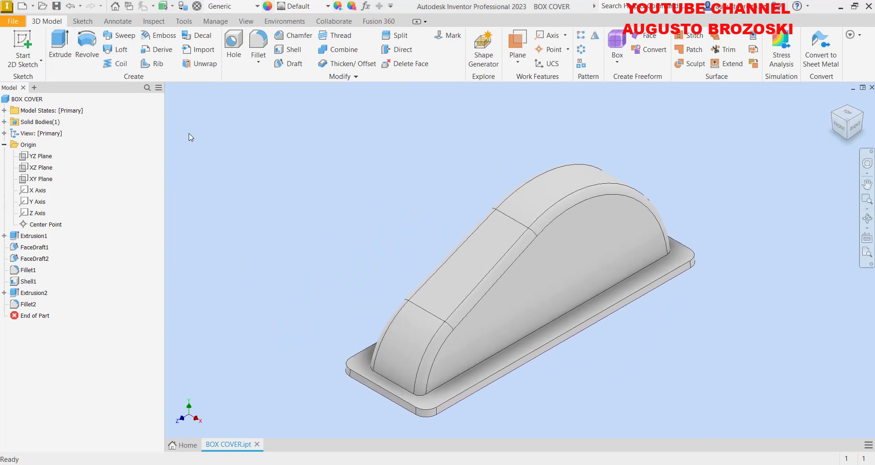
- Following step 10 of the PDF manual, create a work plane parallel to the YZ plane at an offset of 100 mm
click(310, 428)
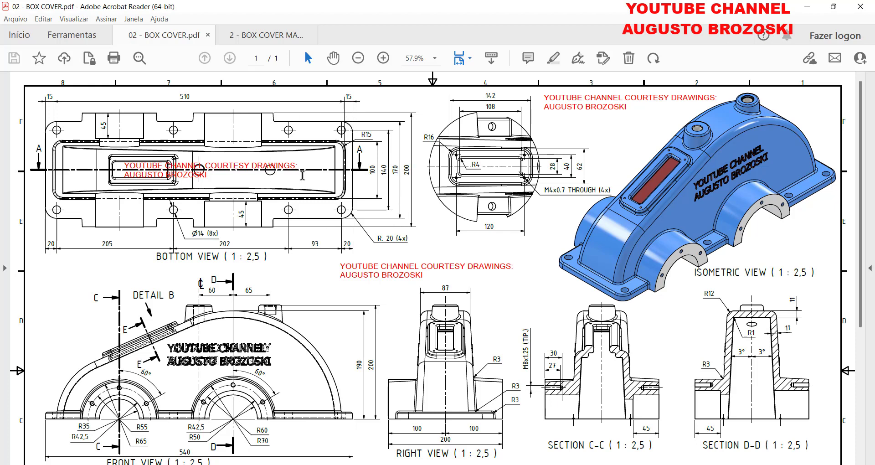
click(265, 35)
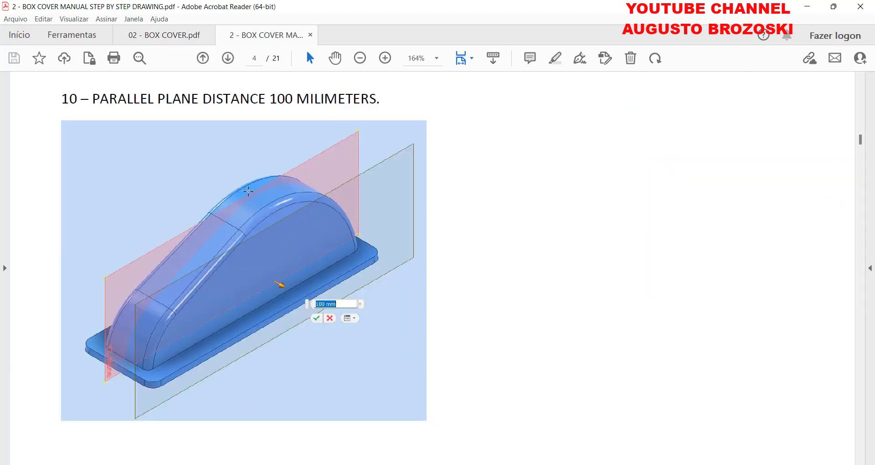
scroll(307, 293, down, 5)
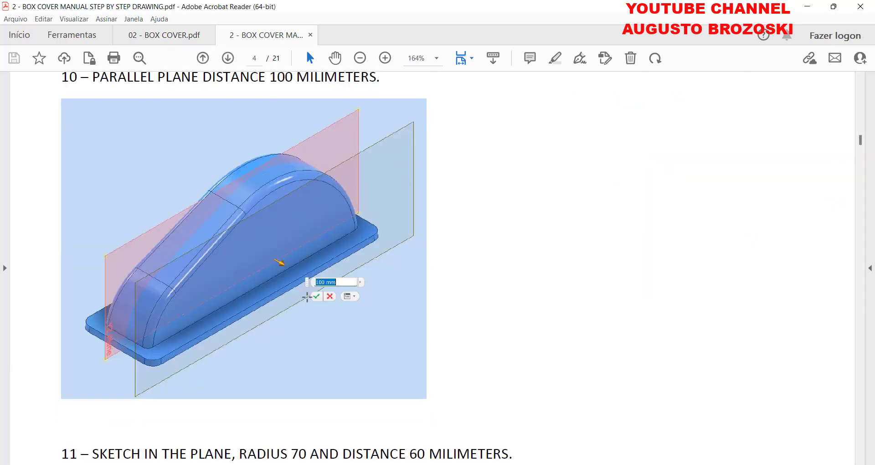
scroll(305, 316, down, 6)
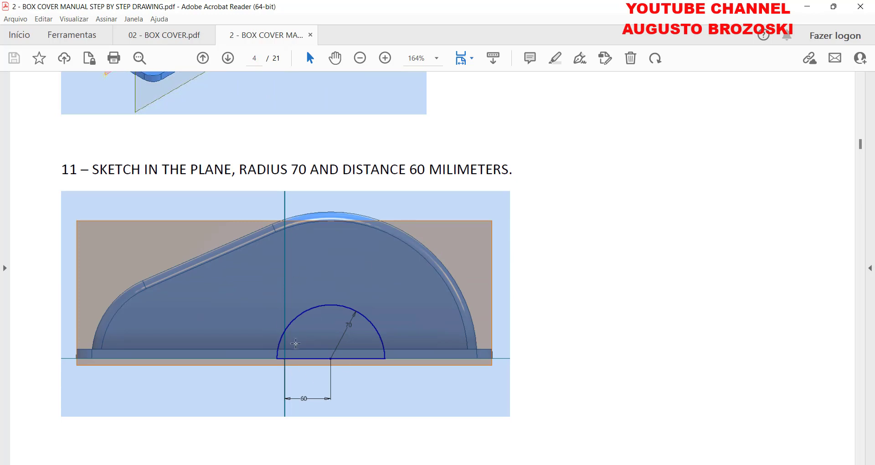
click(807, 6)
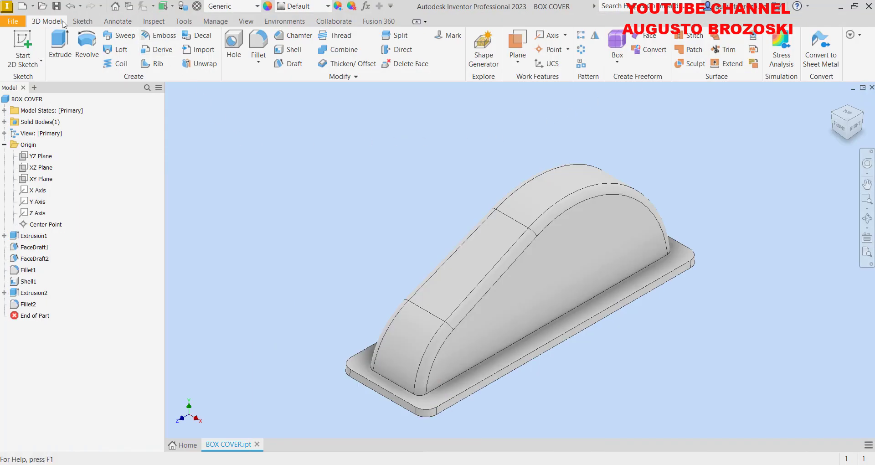
click(517, 45)
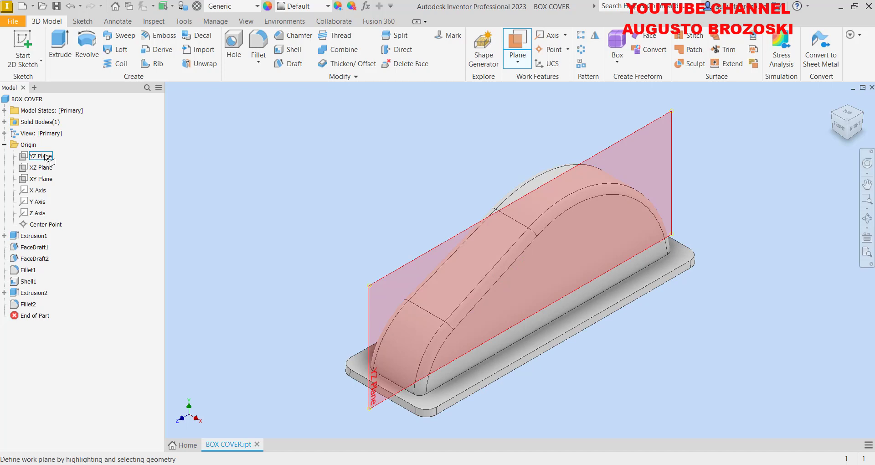
click(46, 157)
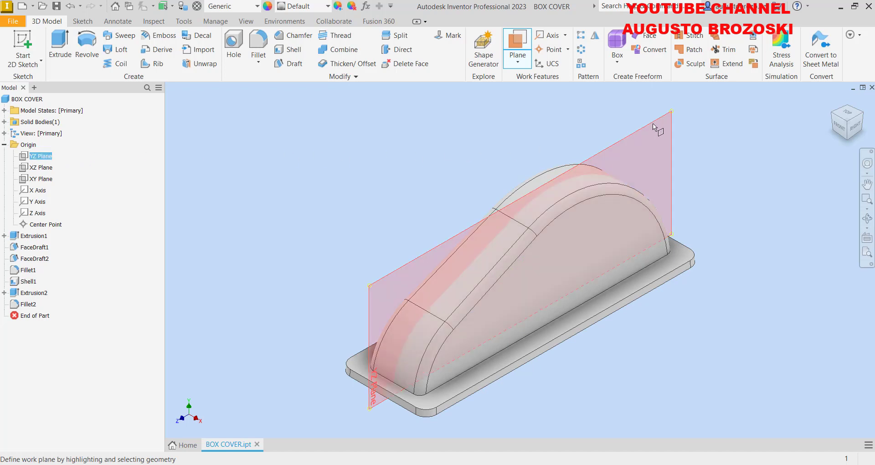
drag(654, 122, 722, 199)
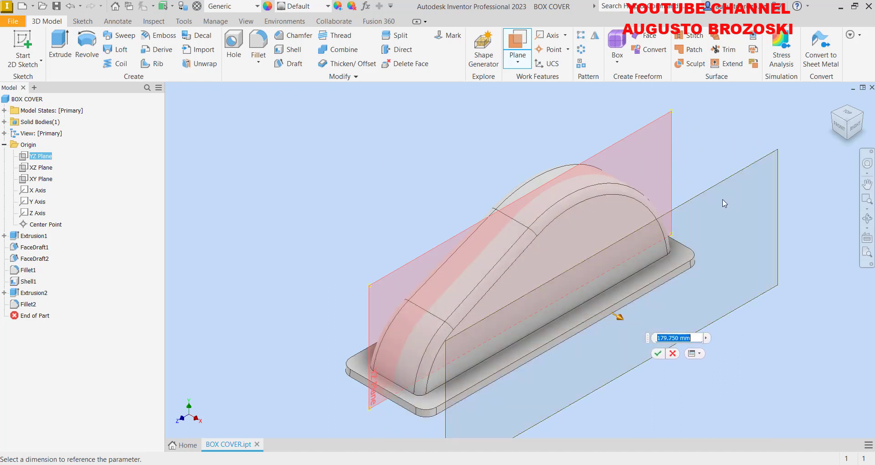
text(100)
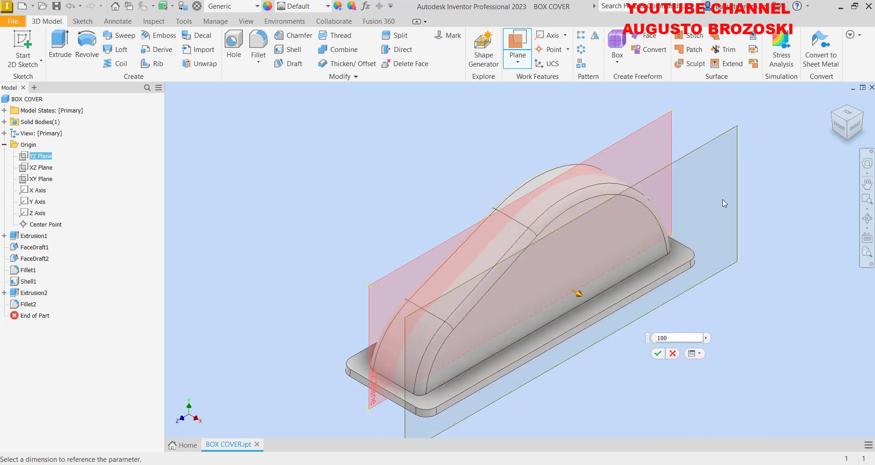
key(Return)
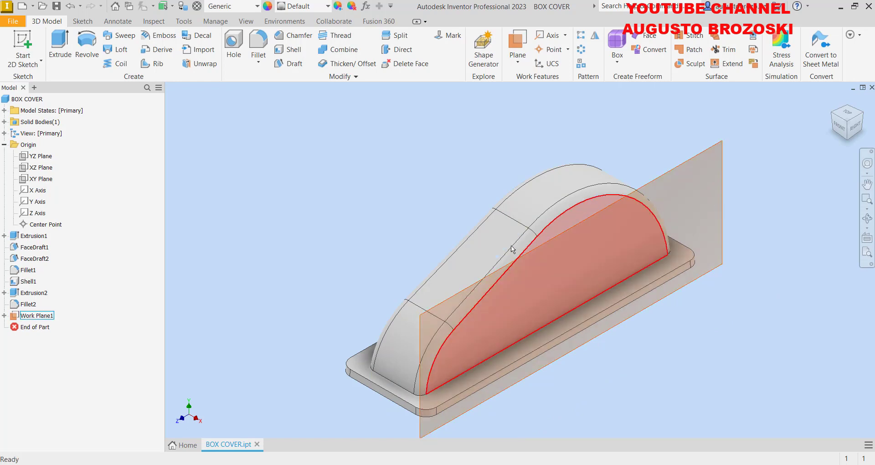
- Start a sketch on the offset work plane and check the semicircle's radius and distance in step 11 of the manual
click(25, 45)
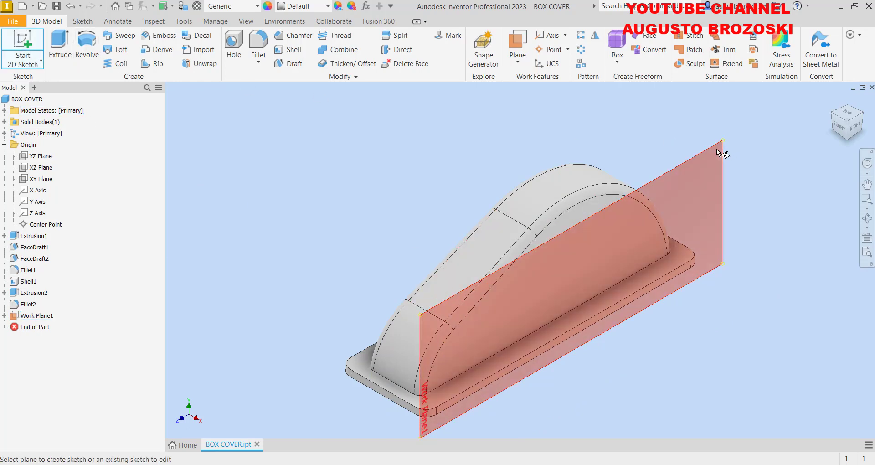
click(701, 179)
mouse_move(344, 459)
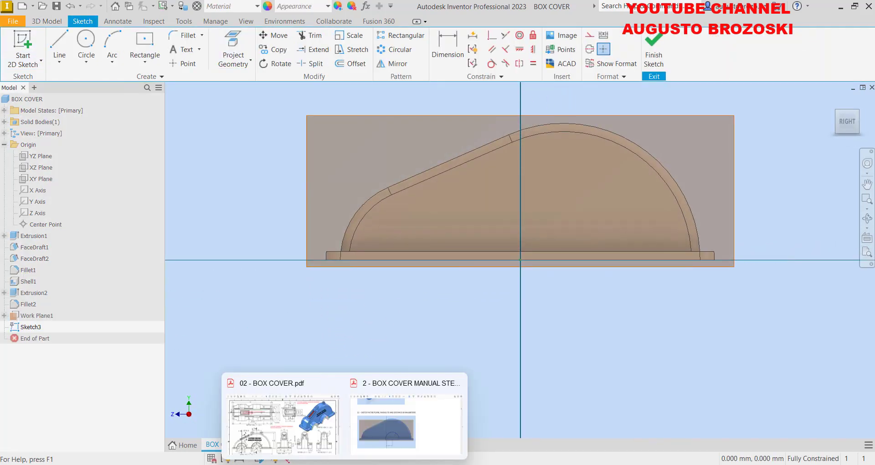
click(384, 423)
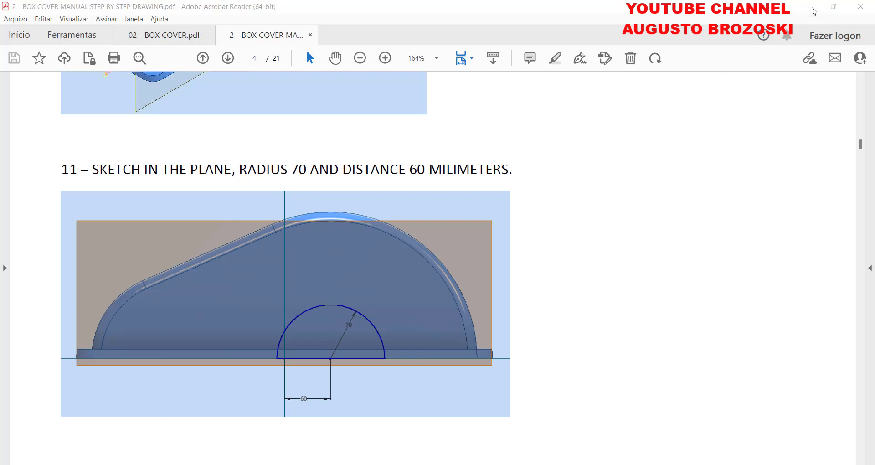
click(806, 6)
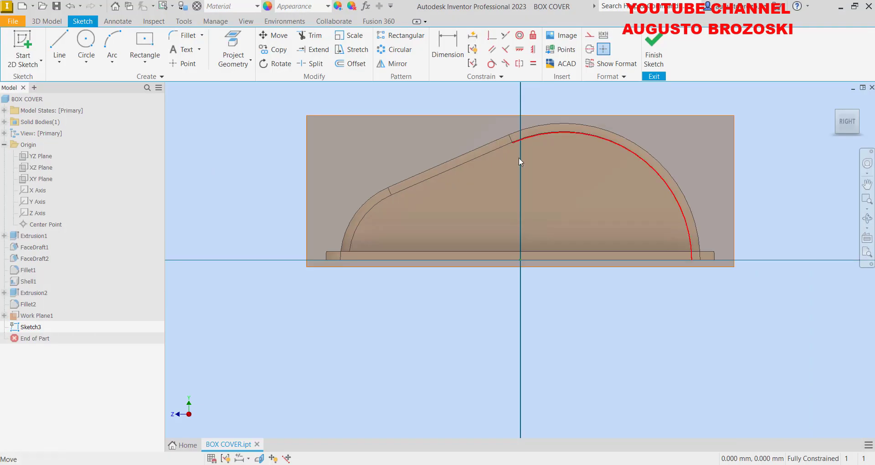
- Draw a 140 mm diameter circle centred on the flange's base line, beneath the cover's taller arch
click(97, 47)
scroll(592, 219, up, 3)
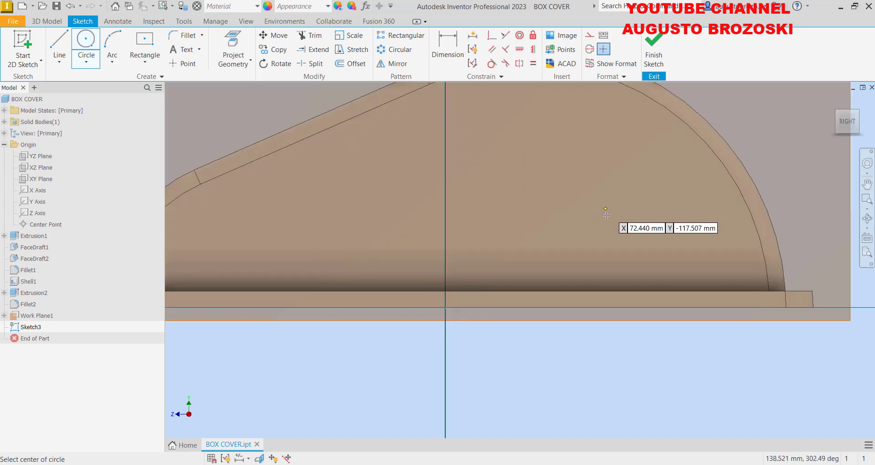
click(554, 308)
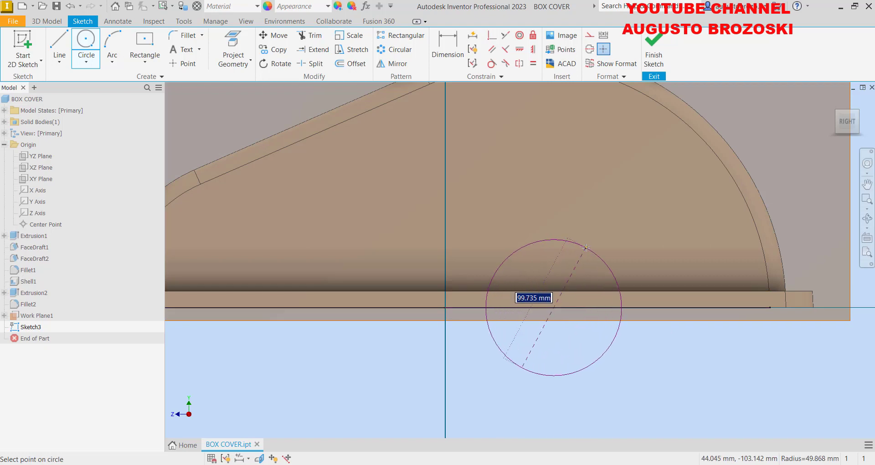
text(1)
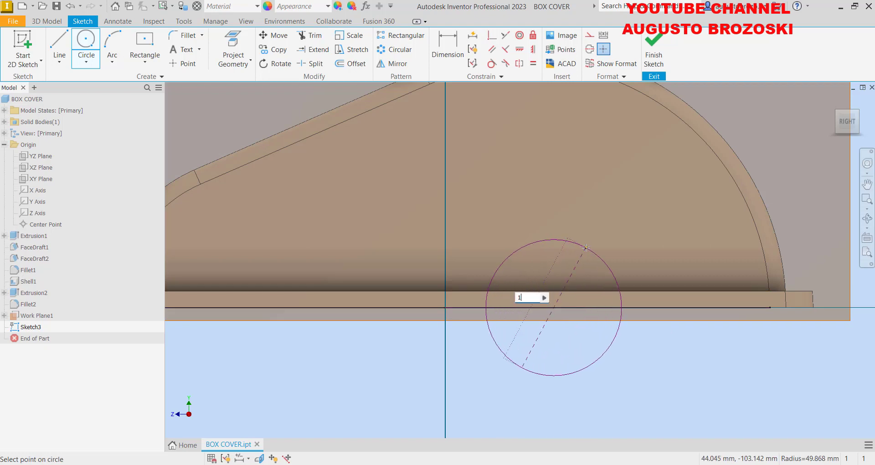
key(Return)
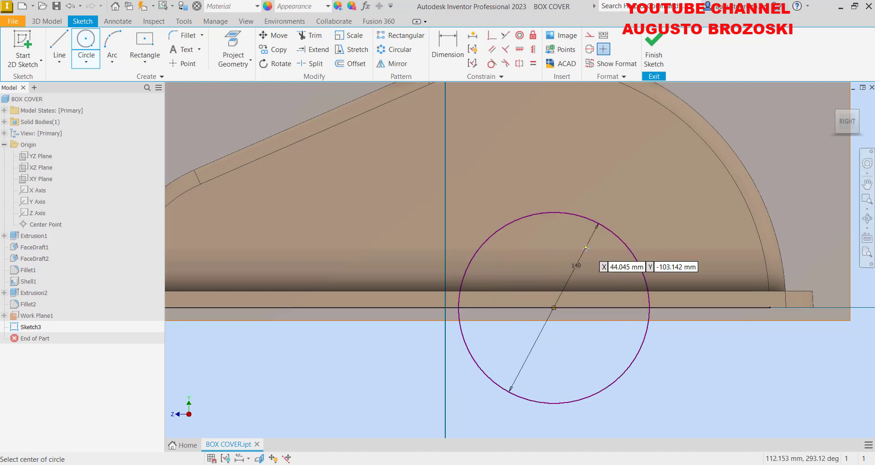
- Dimension the circle's centre 60 mm horizontally from the sketch origin
click(447, 45)
click(445, 307)
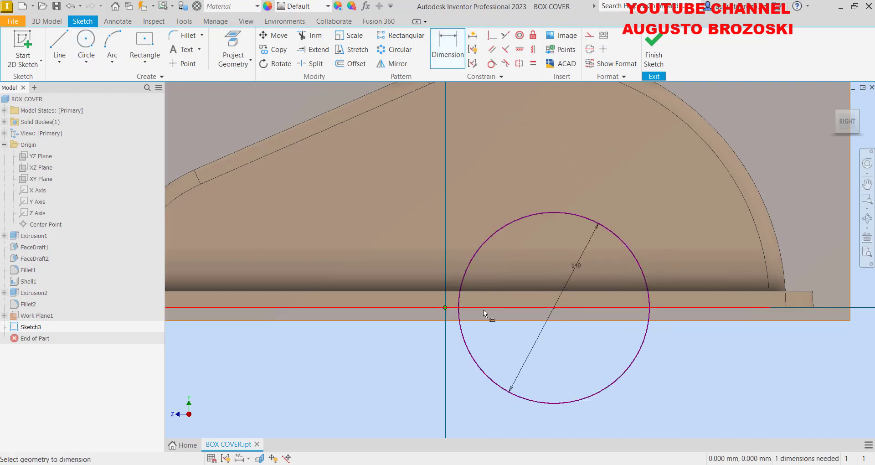
click(554, 309)
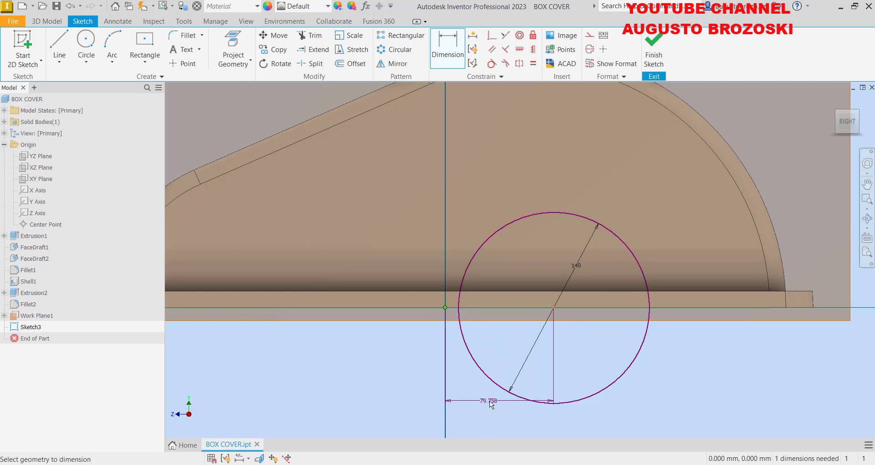
click(491, 409)
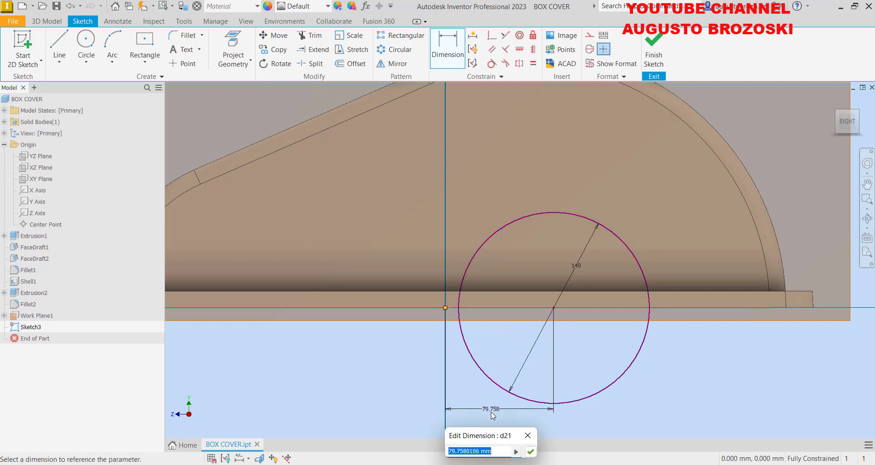
text(60)
key(Return)
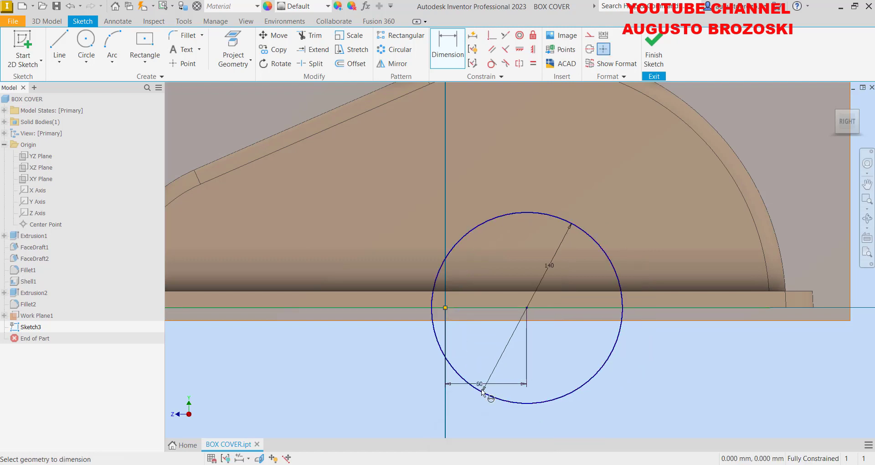
- Draw a line across the 140 mm circle's horizontal diameter and trim away its lower half to leave a closed semicircle
click(66, 42)
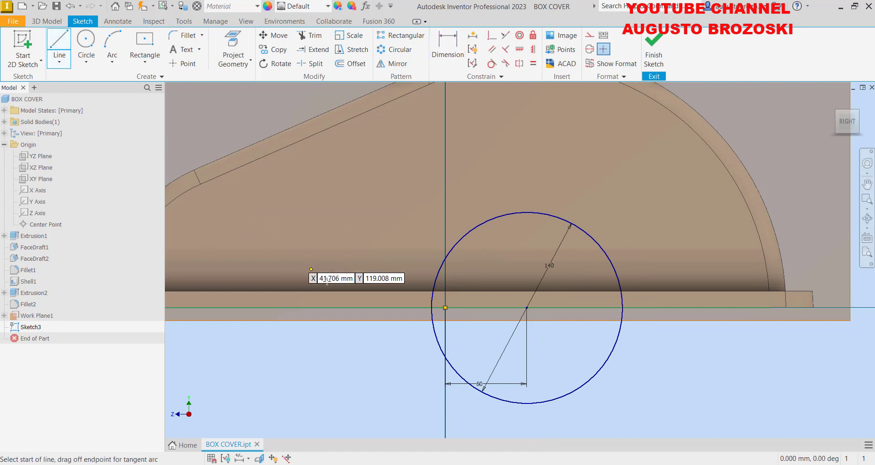
click(445, 308)
double_click(622, 307)
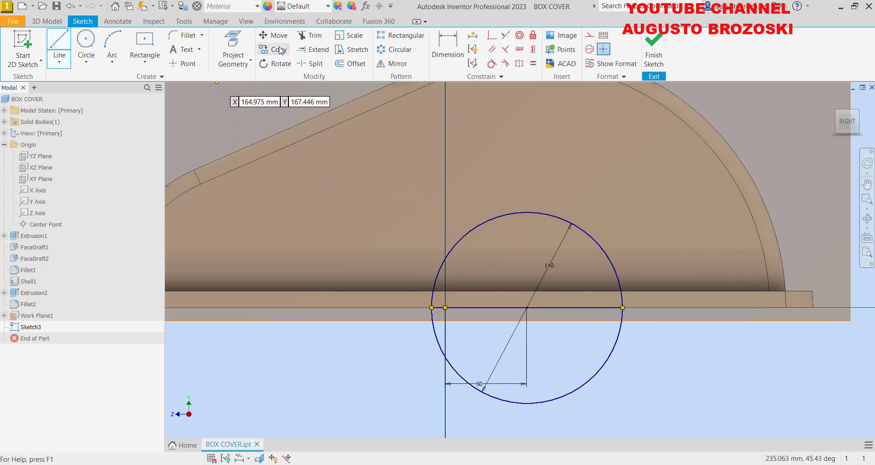
click(313, 39)
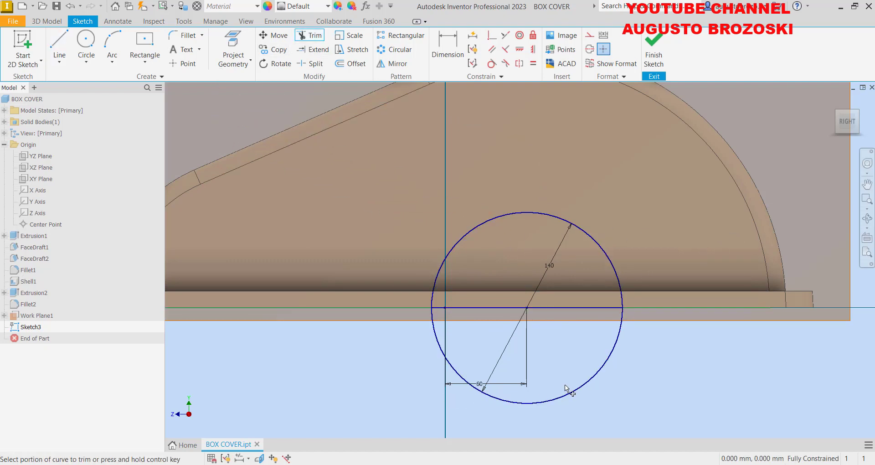
click(584, 377)
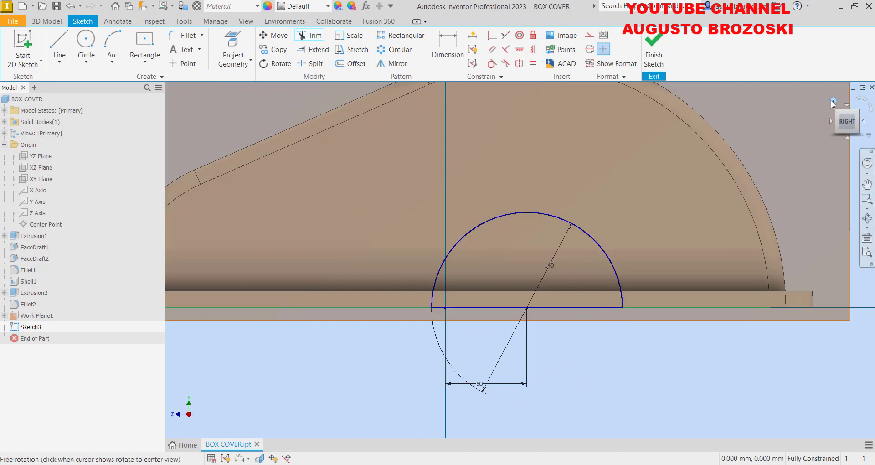
- Check step 12 of the PDF manual for how the semicircular boss is extruded
click(834, 100)
scroll(613, 319, up, 4)
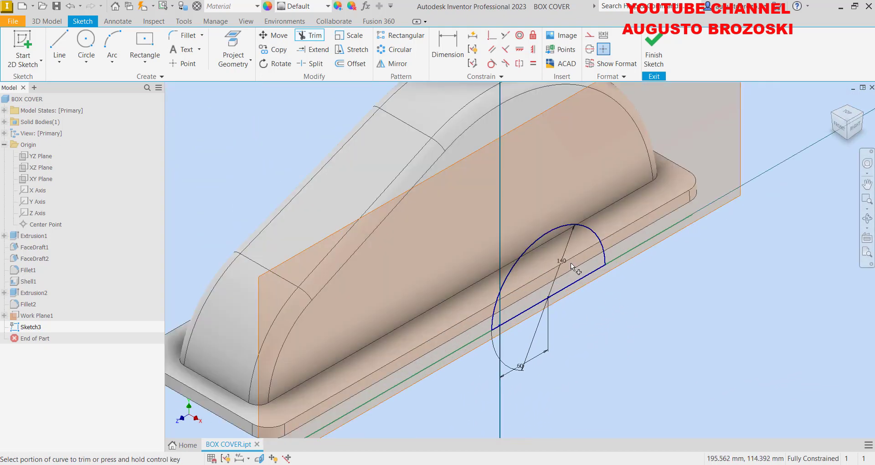
mouse_move(340, 463)
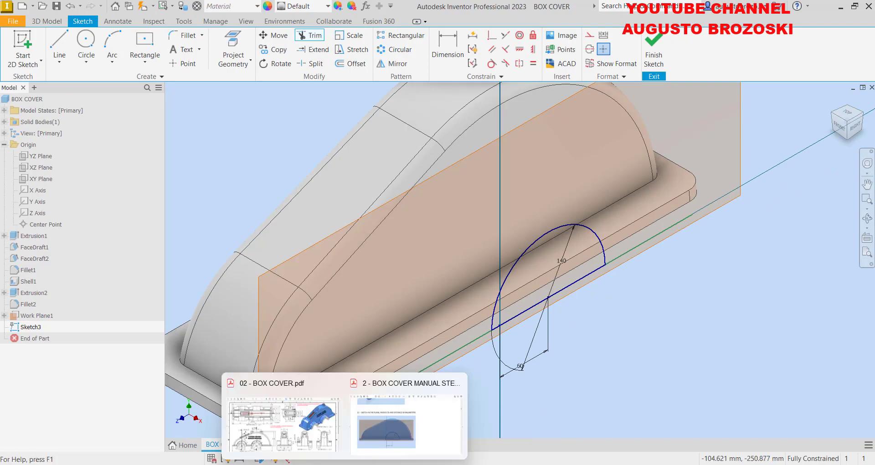
click(282, 410)
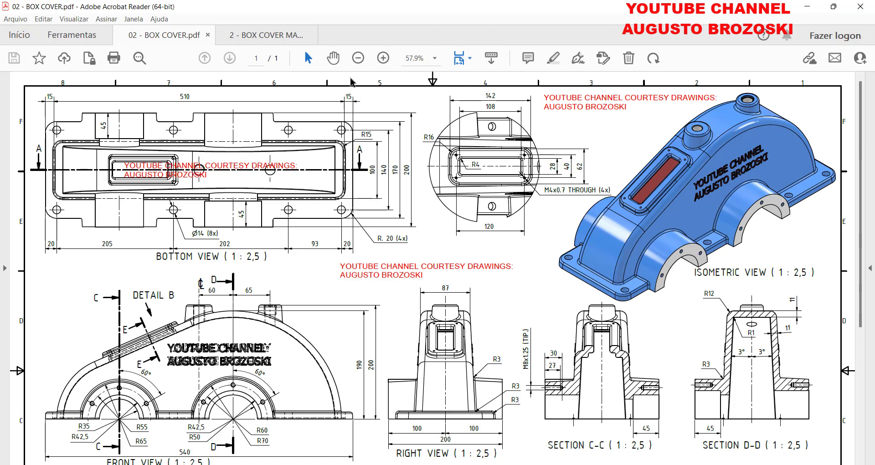
key(ctrl+Tab)
scroll(298, 246, down, 8)
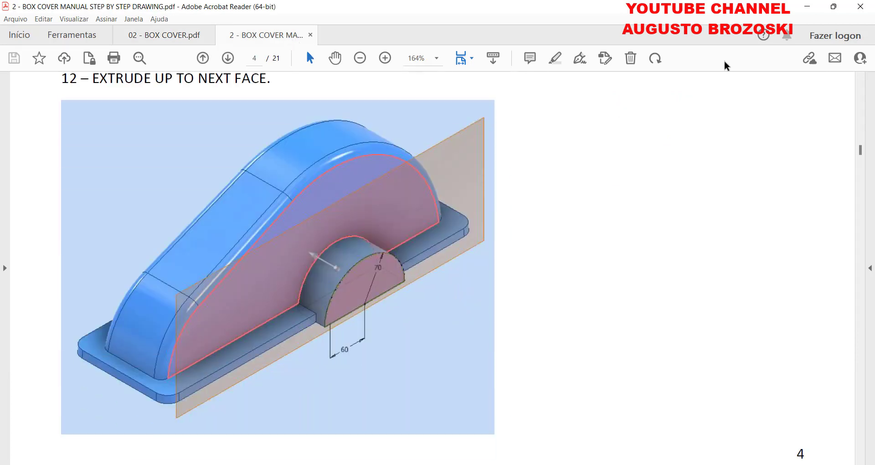
click(804, 7)
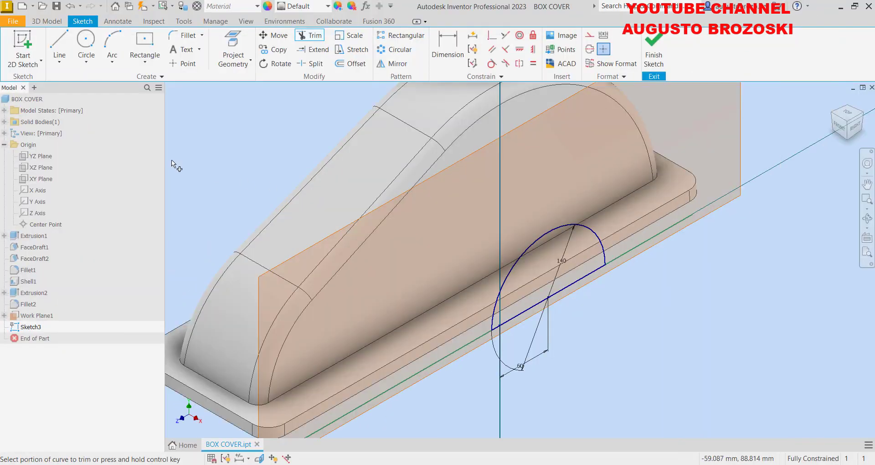
- Finish the sketch, extrude the semicircle towards the cover up to the next face as a join, and save the part
click(653, 57)
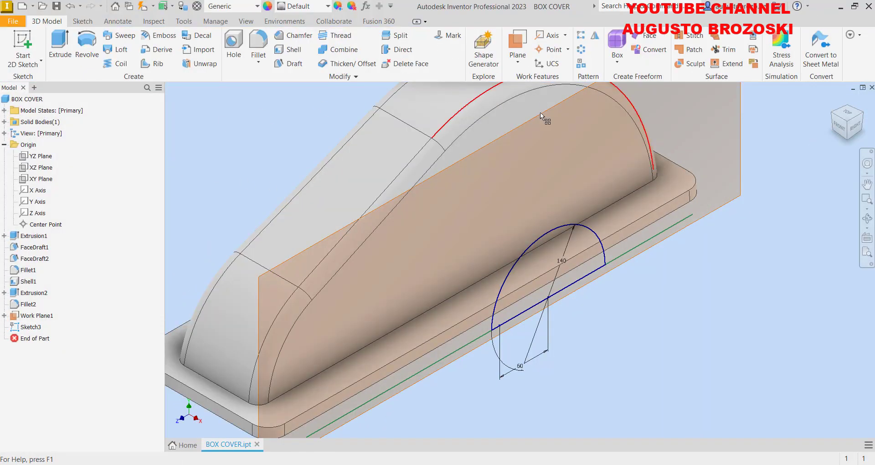
click(61, 45)
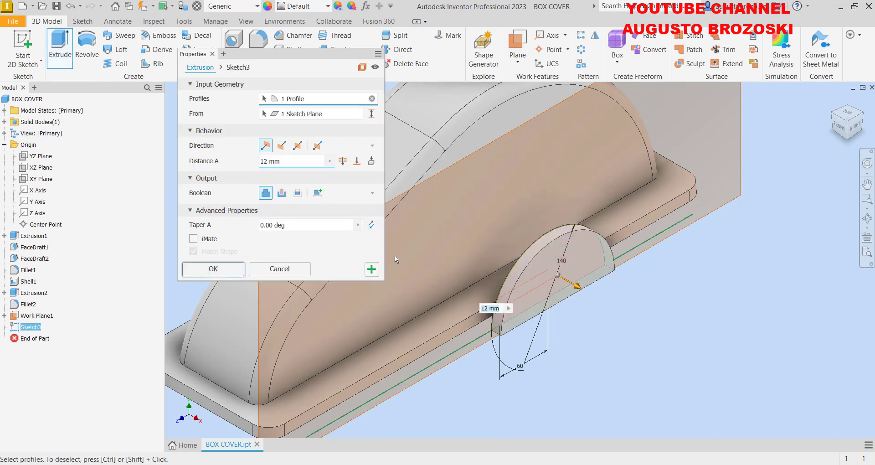
click(281, 149)
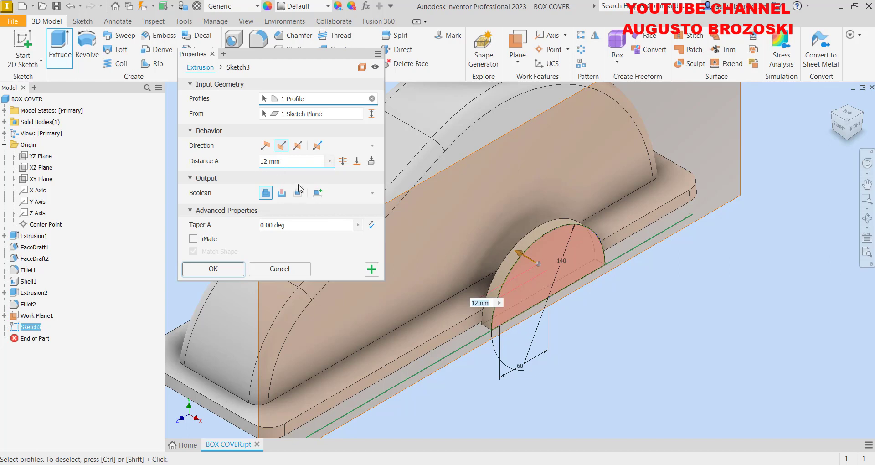
click(370, 163)
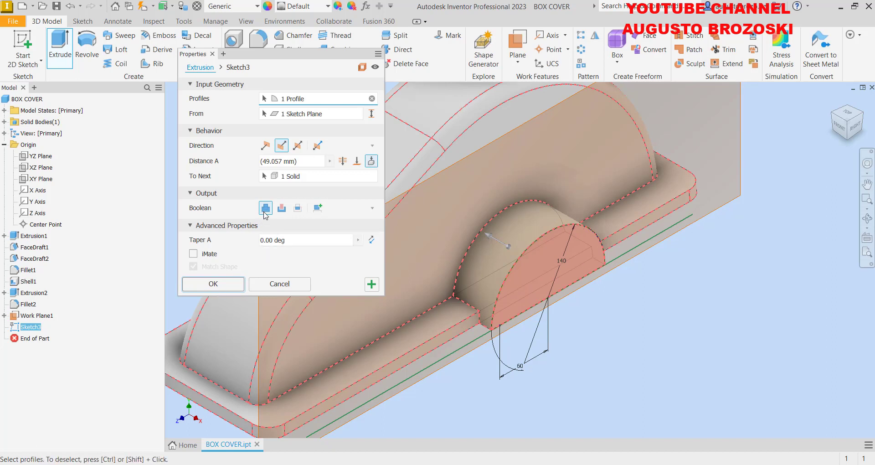
click(213, 284)
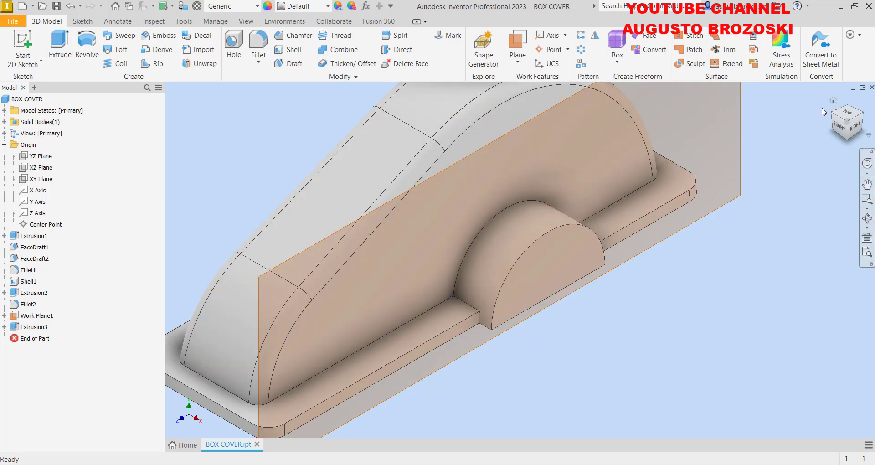
click(833, 100)
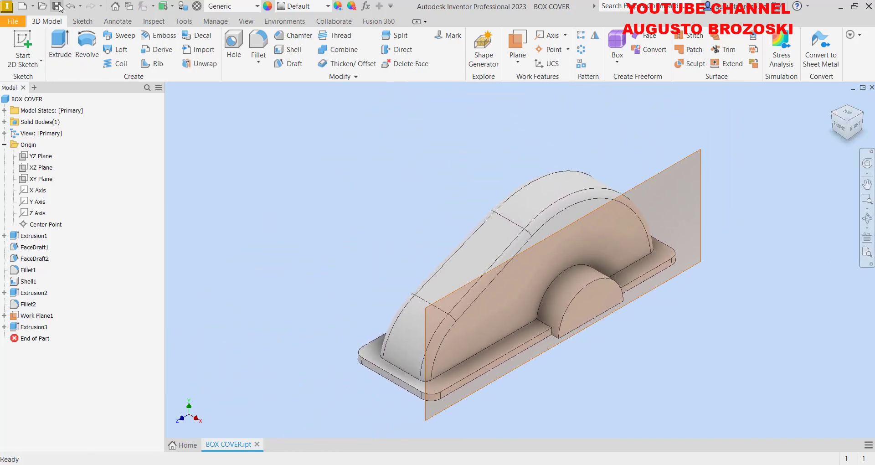
click(57, 6)
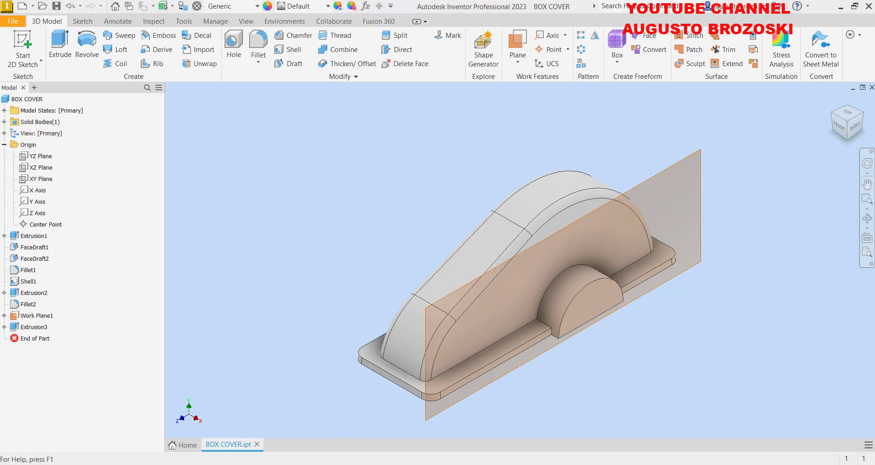
- Check the boss's draft in the PDF drawing and in step 13 of the manual
mouse_move(322, 461)
click(299, 435)
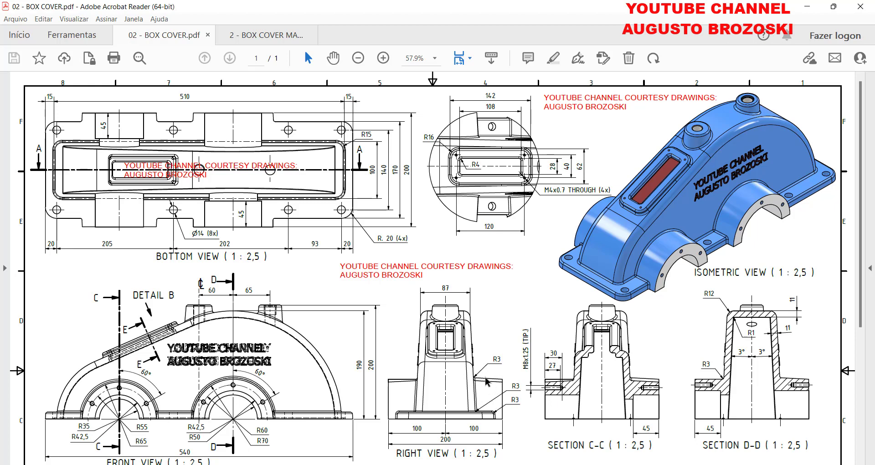
click(264, 32)
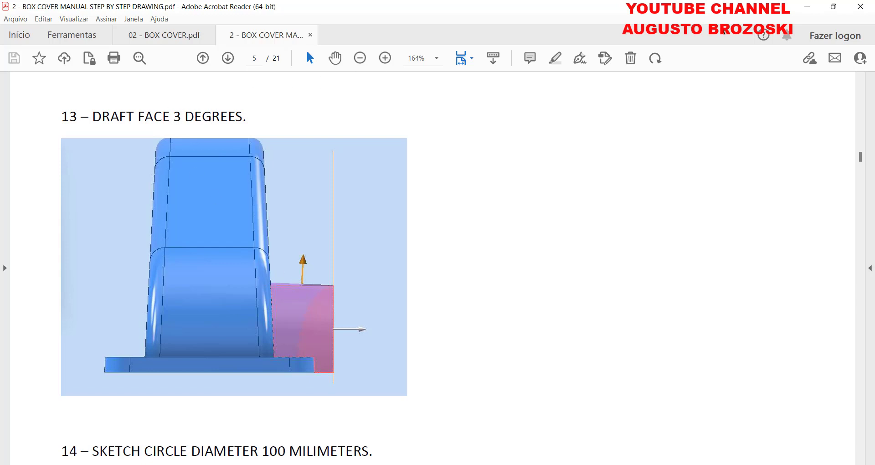
click(805, 10)
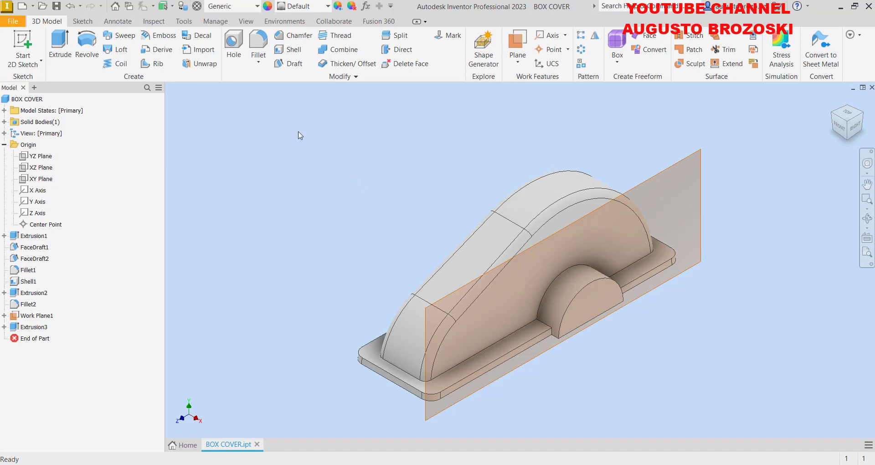
- Draft the boss's curved face by 3 degrees, using its flat end face as the fixed plane so it widens towards the cover
click(282, 66)
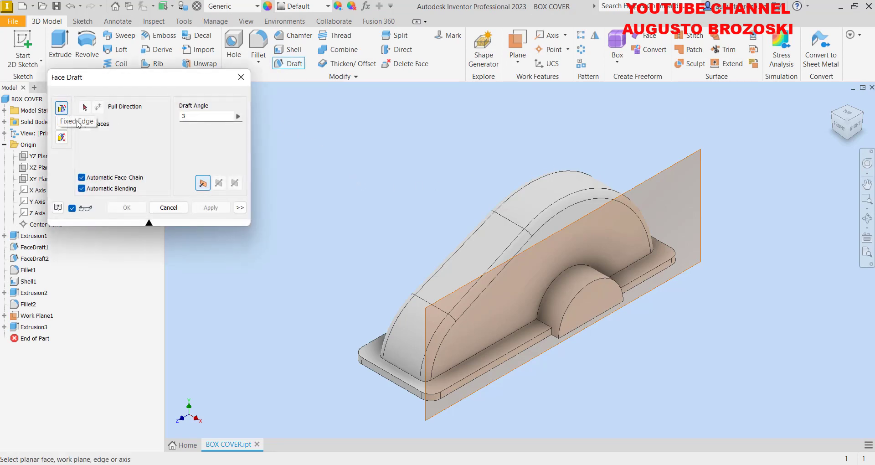
scroll(564, 378, down, 3)
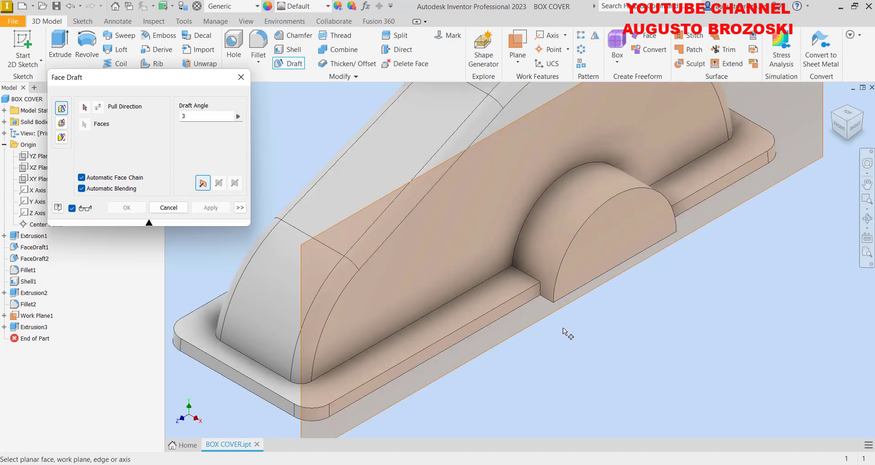
click(558, 218)
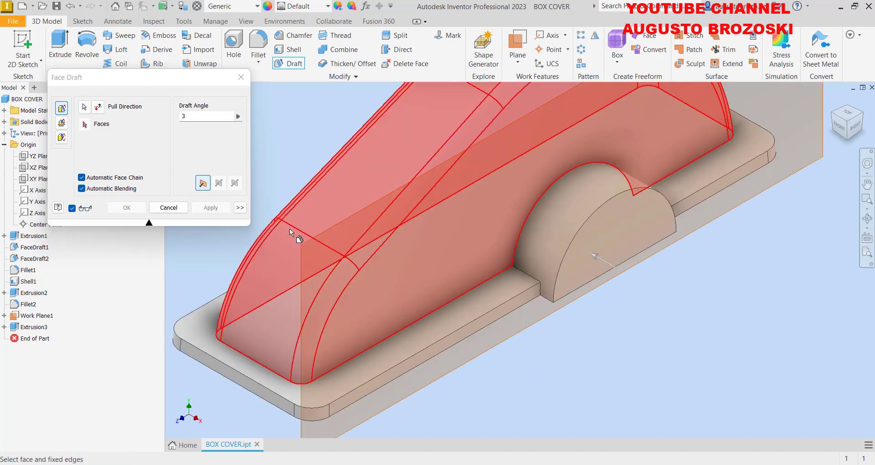
click(62, 123)
click(593, 248)
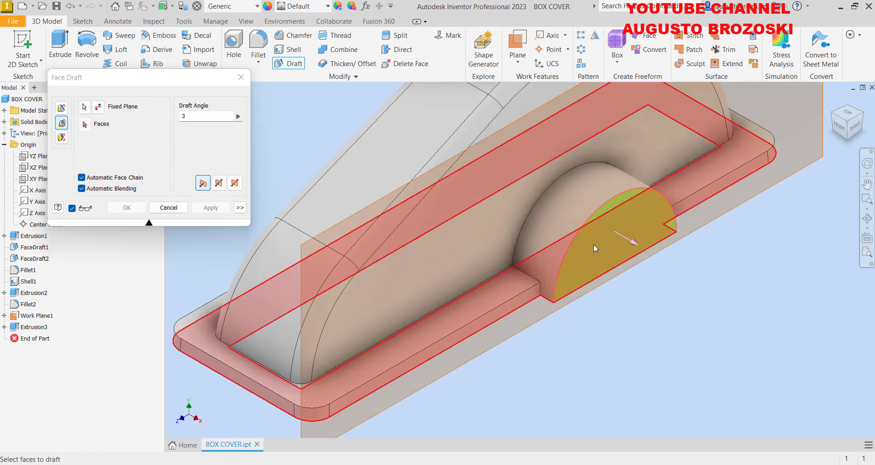
click(86, 127)
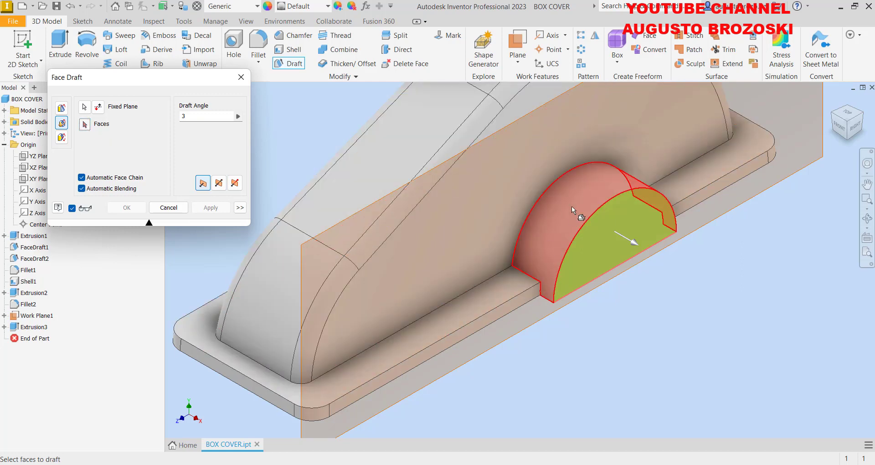
click(537, 237)
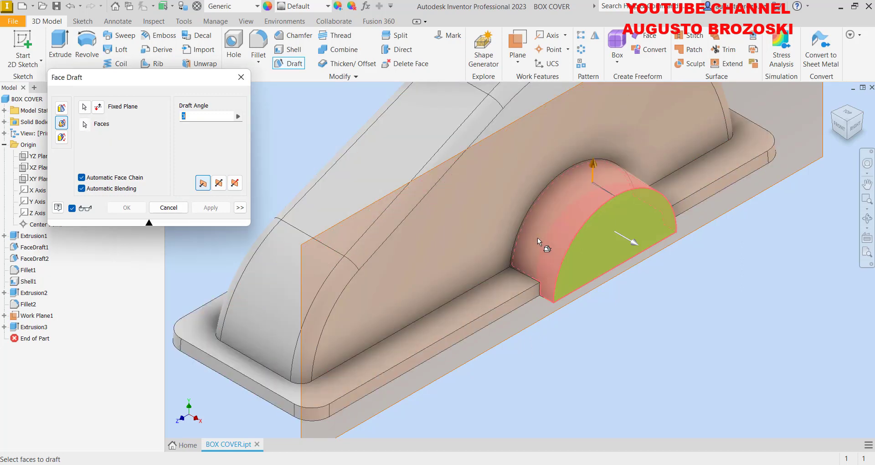
click(837, 129)
scroll(554, 291, up, 6)
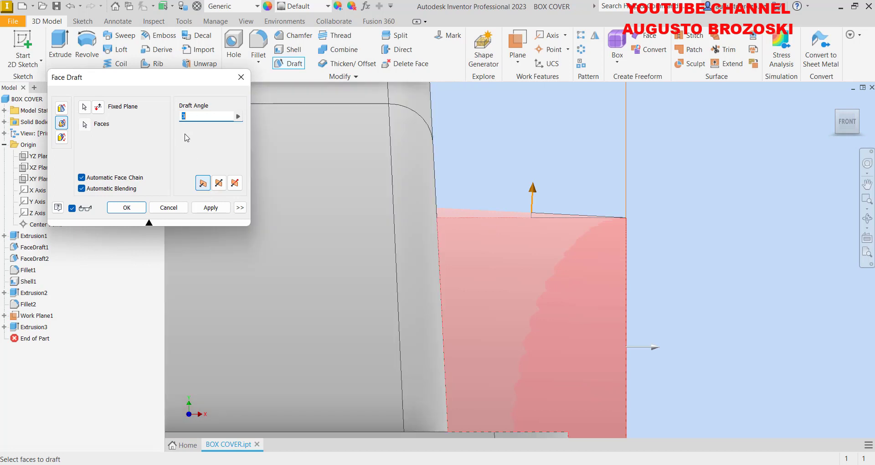
click(126, 207)
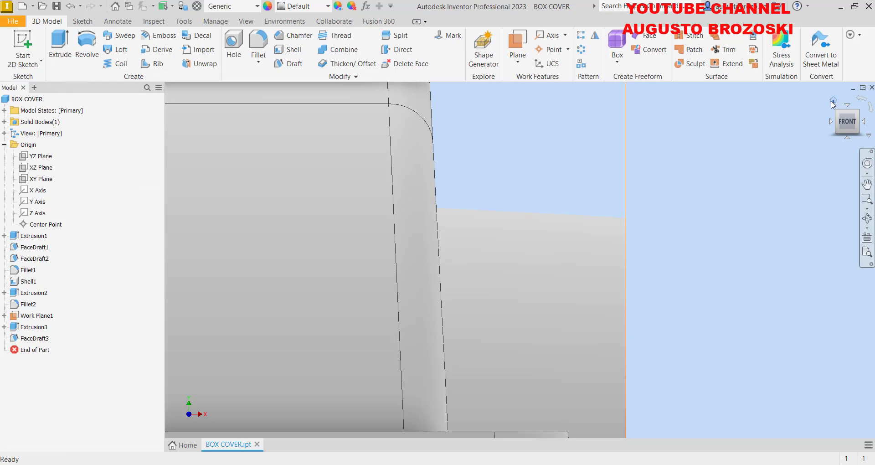
- Read steps 14 and 15 of the PDF manual for the boss's bore sketch and cut
click(833, 100)
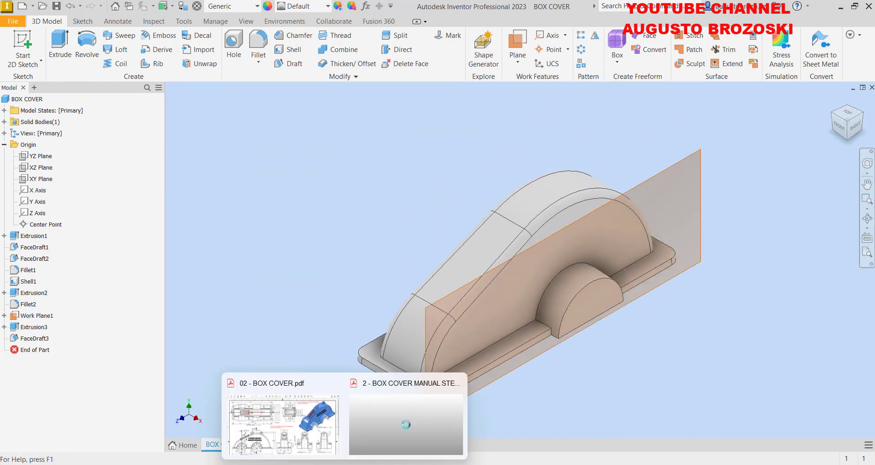
click(413, 424)
scroll(273, 316, down, 6)
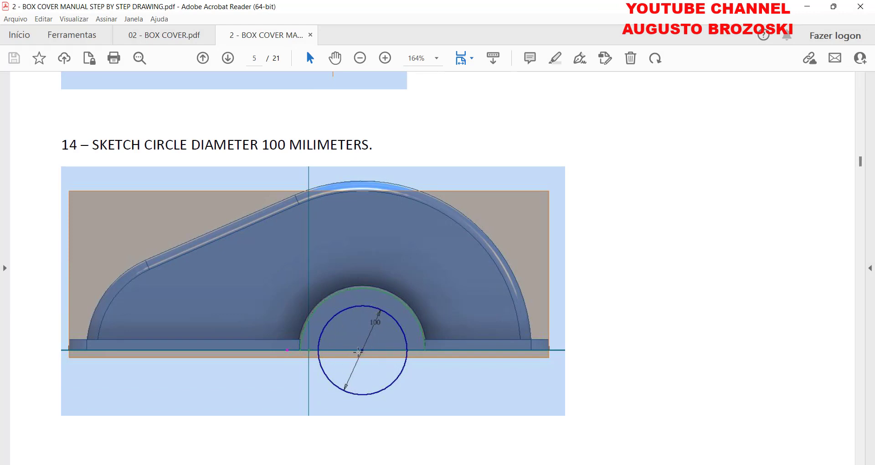
scroll(358, 355, down, 6)
scroll(354, 354, down, 1)
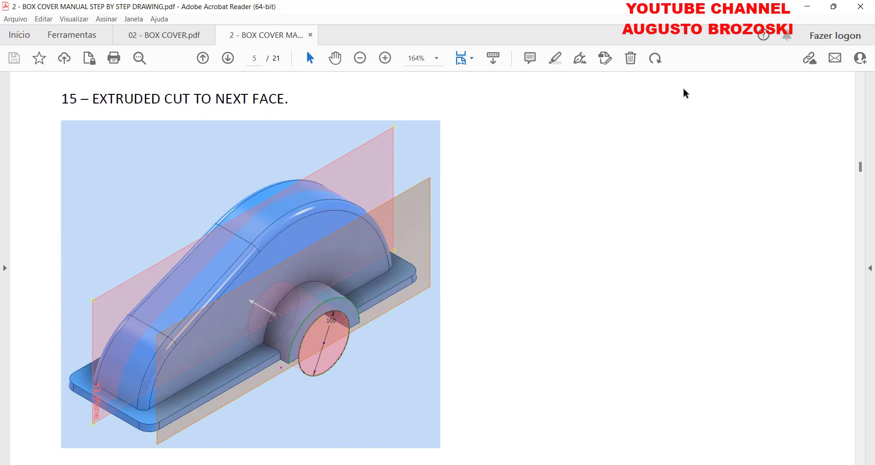
click(807, 7)
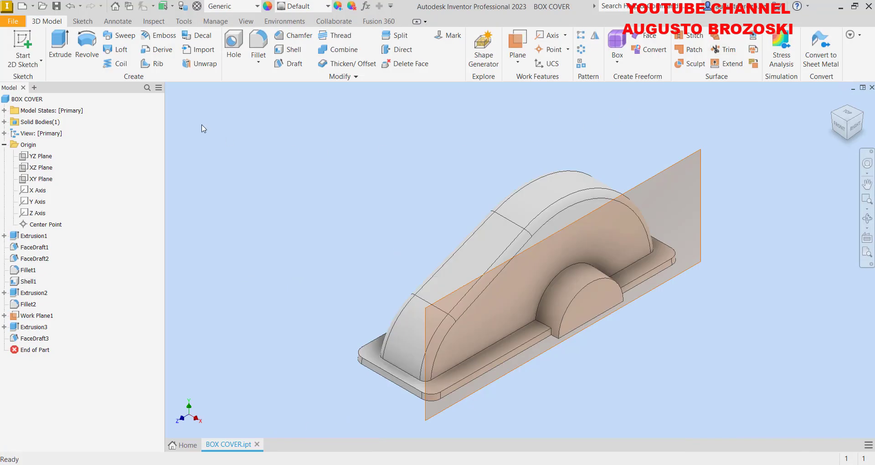
- Start a sketch on the boss's flat end face and draw a 100 mm diameter circle centred on the boss arc's centre
click(26, 45)
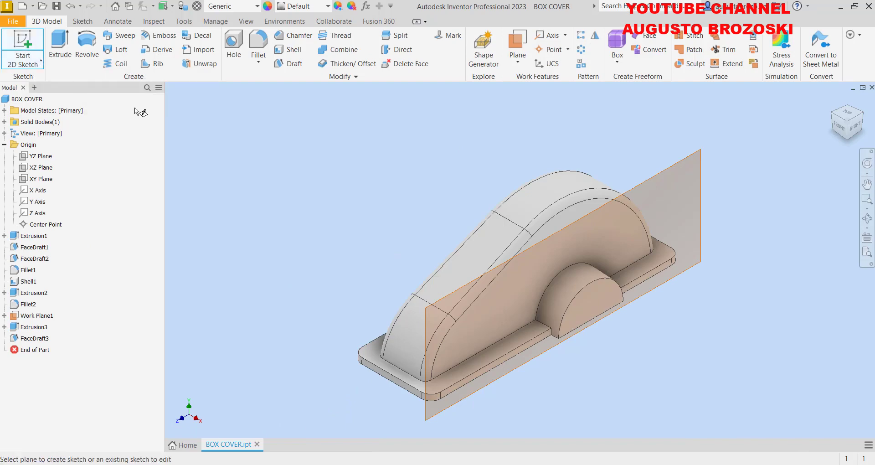
click(588, 305)
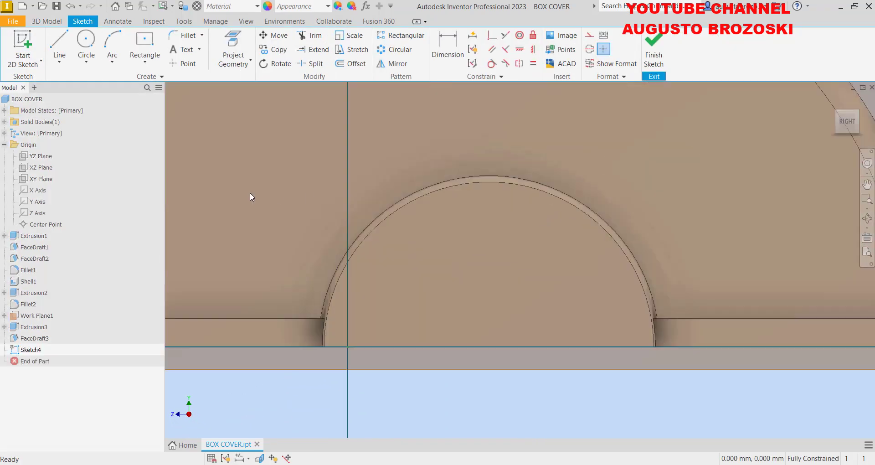
click(86, 40)
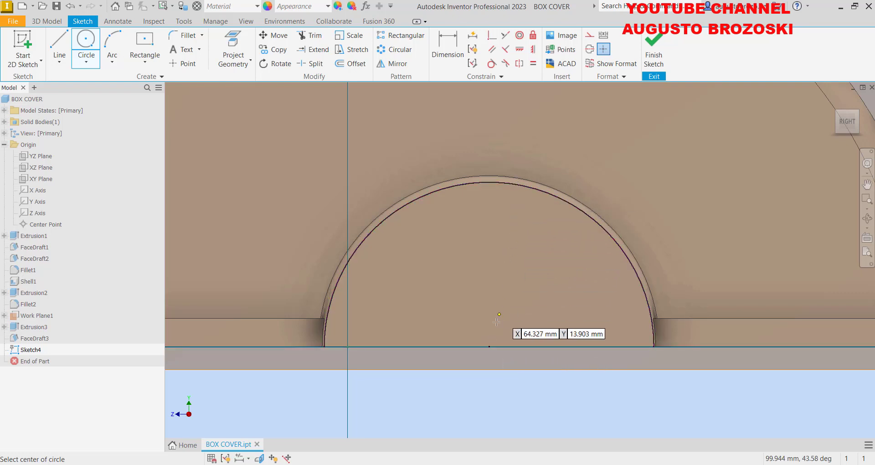
click(489, 346)
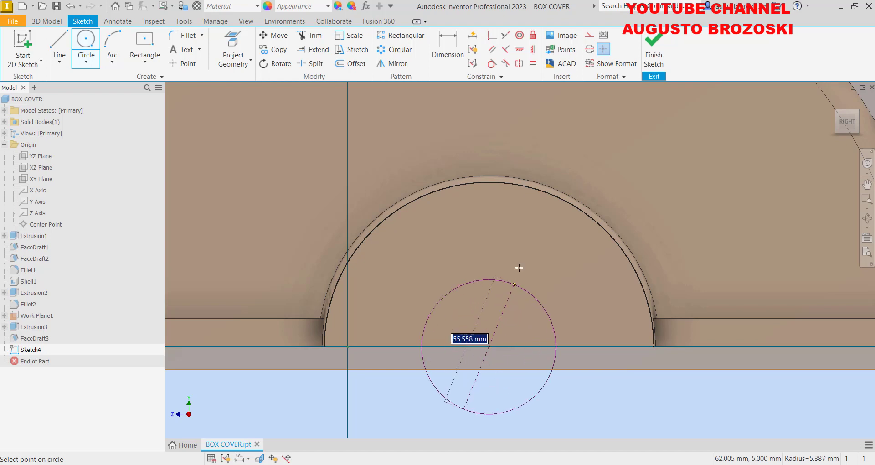
text(1)
key(Return)
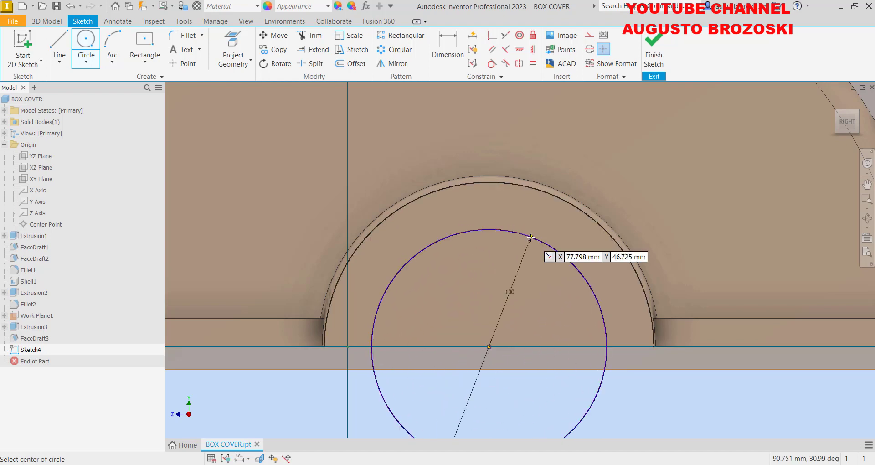
- Check step 15 of the PDF manual for the extent of the bore's extruded cut
mouse_move(269, 464)
mouse_move(345, 461)
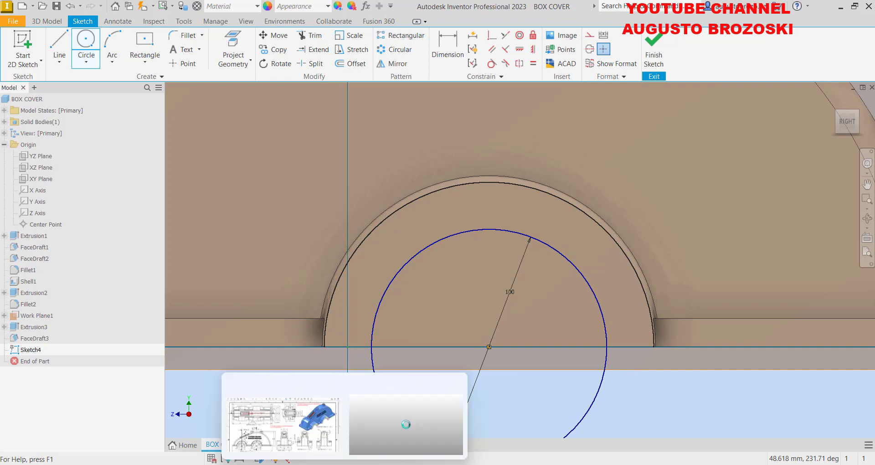
click(352, 433)
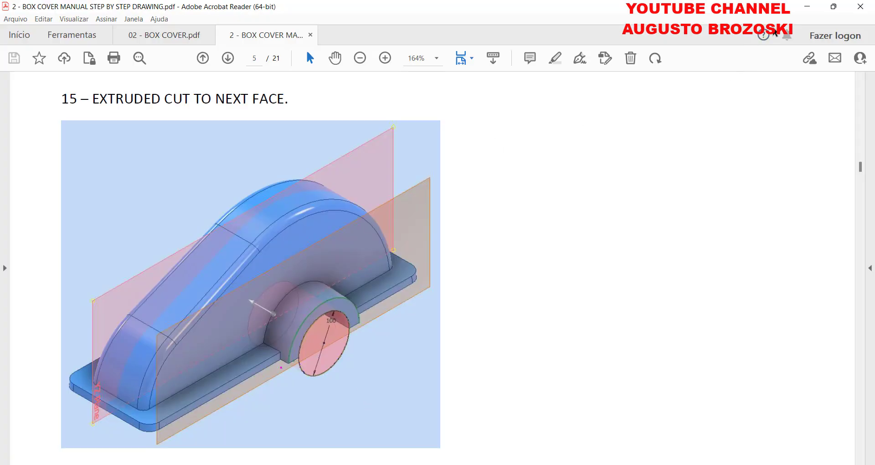
click(806, 6)
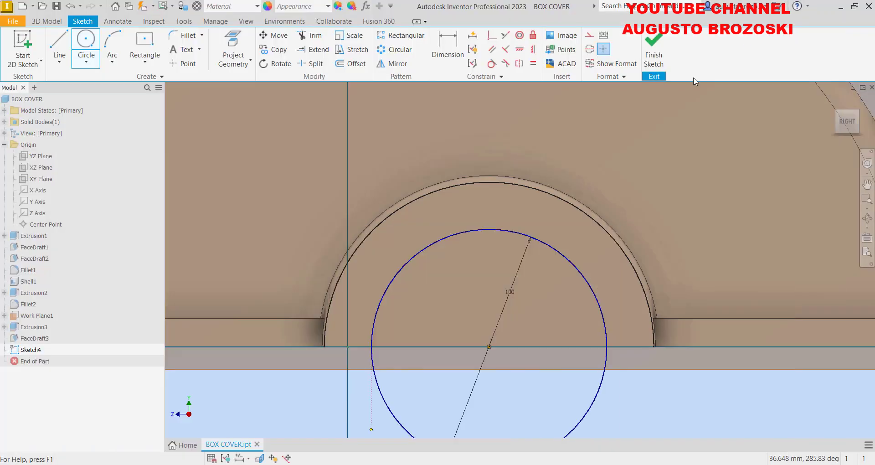
- Finish the sketch and cut the circle through the boss, flipped towards the cover, up to the inner face of the adjoining wall
click(659, 52)
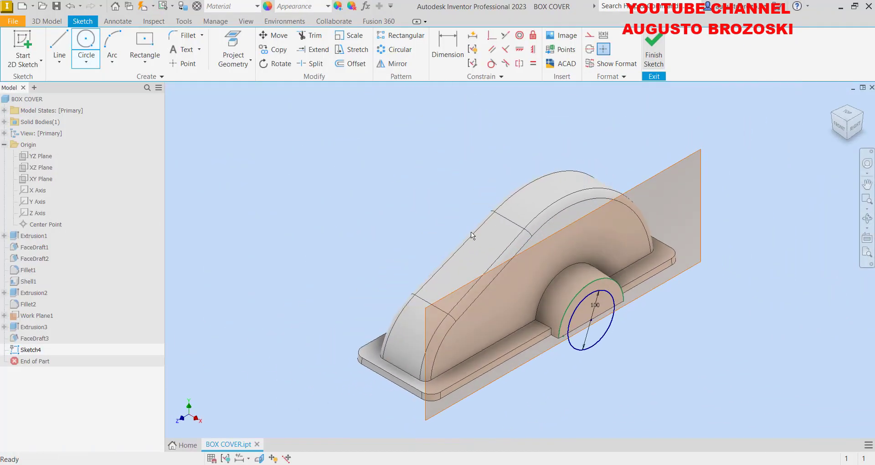
click(58, 47)
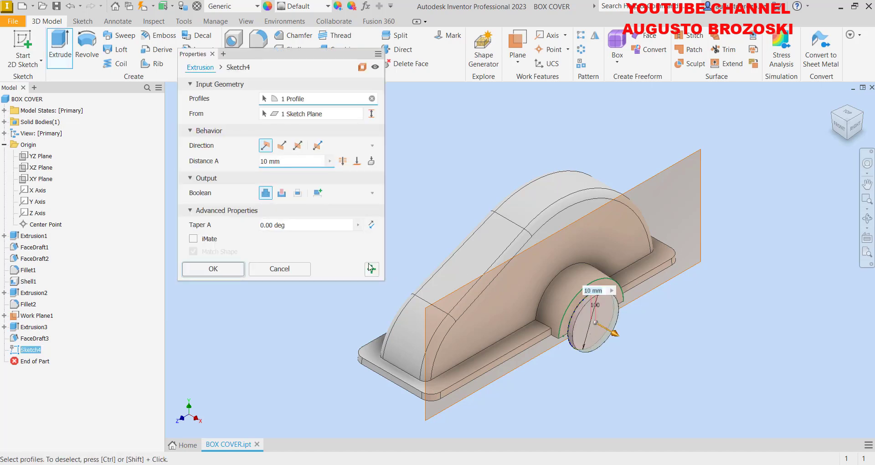
click(281, 146)
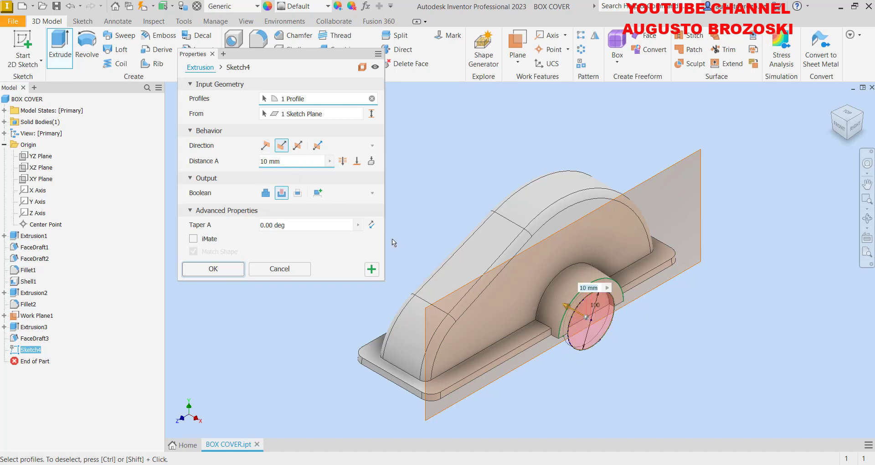
click(848, 139)
scroll(552, 315, down, 5)
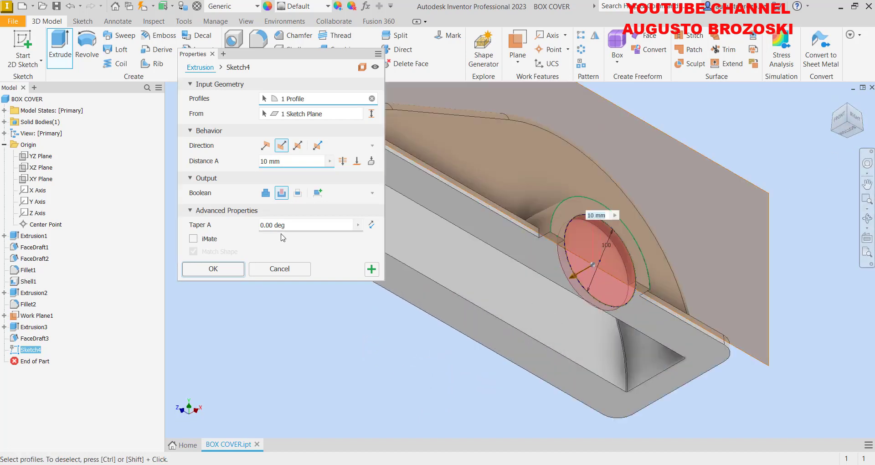
click(371, 162)
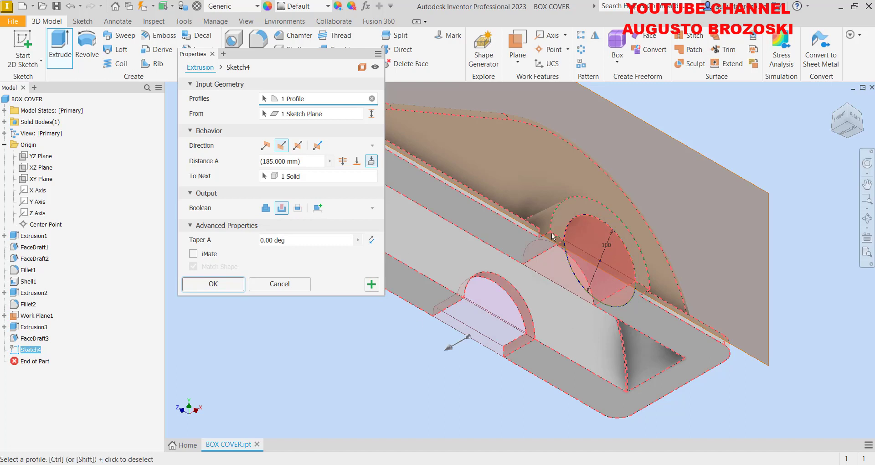
click(357, 161)
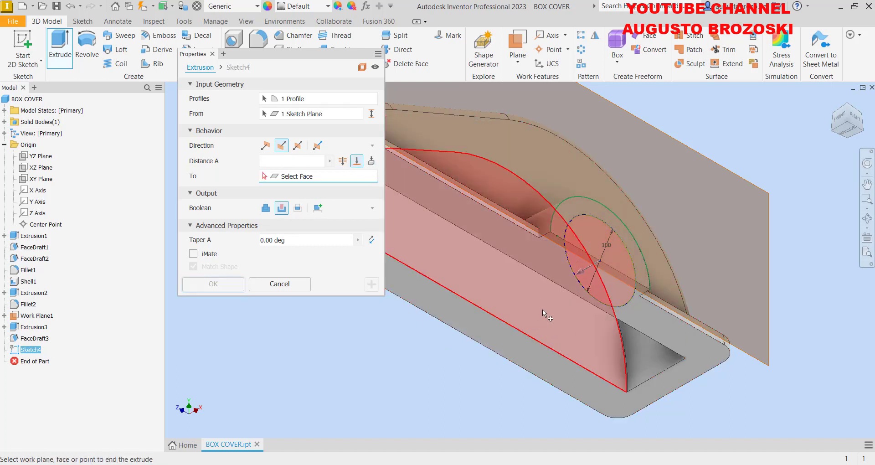
shift+middle_drag(546, 302, 570, 254)
click(559, 234)
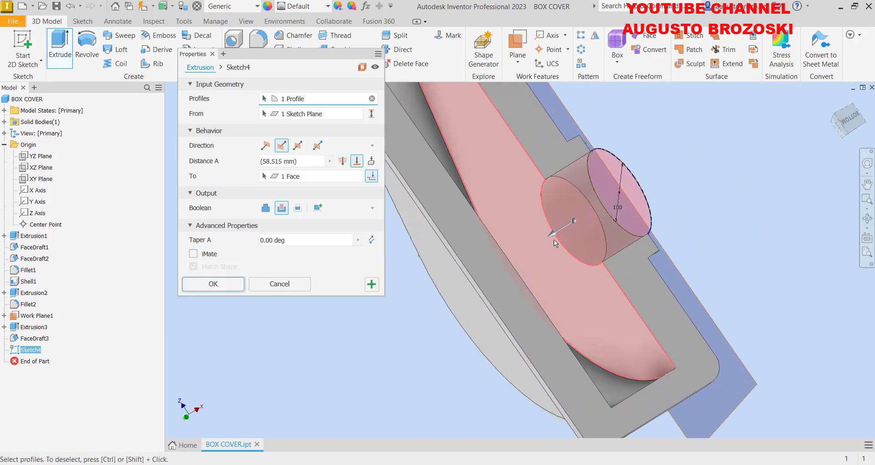
click(282, 208)
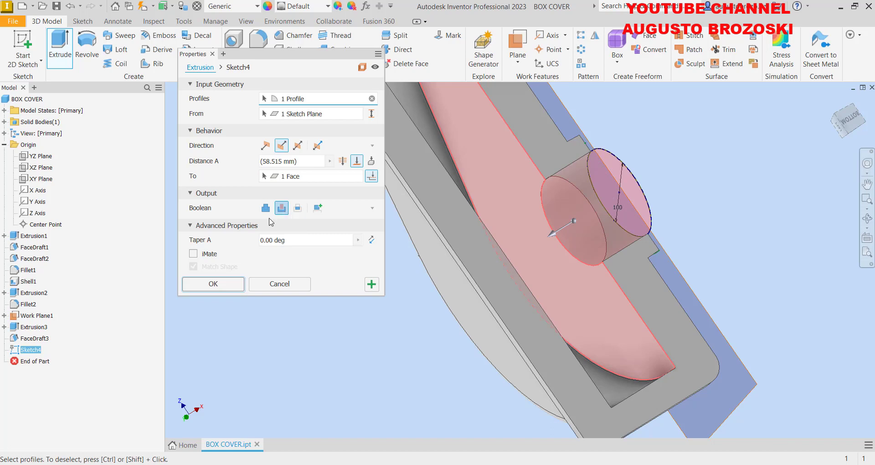
click(214, 285)
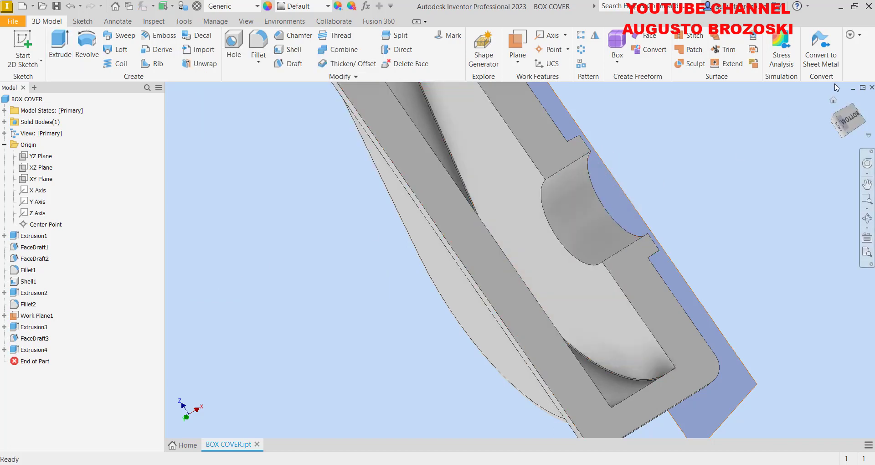
click(835, 99)
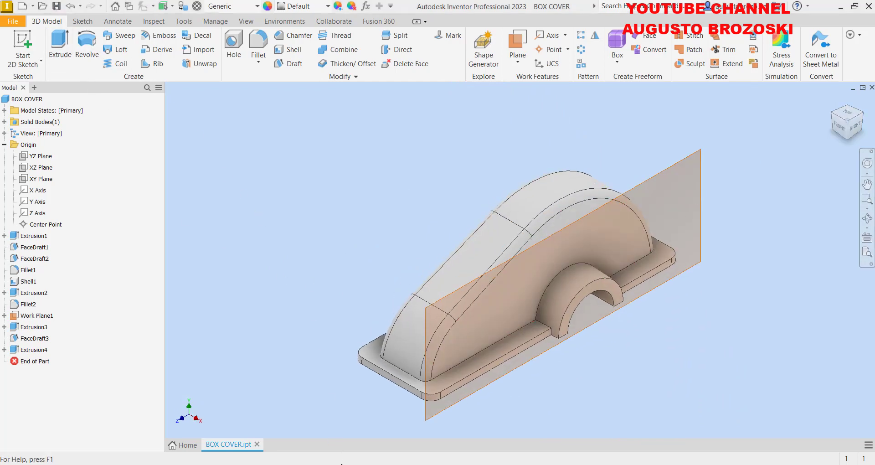
- Review the boss in the BOX COVER drawing and read step 16 of the manual for the M8 tapped hole sketch
mouse_move(338, 460)
click(314, 397)
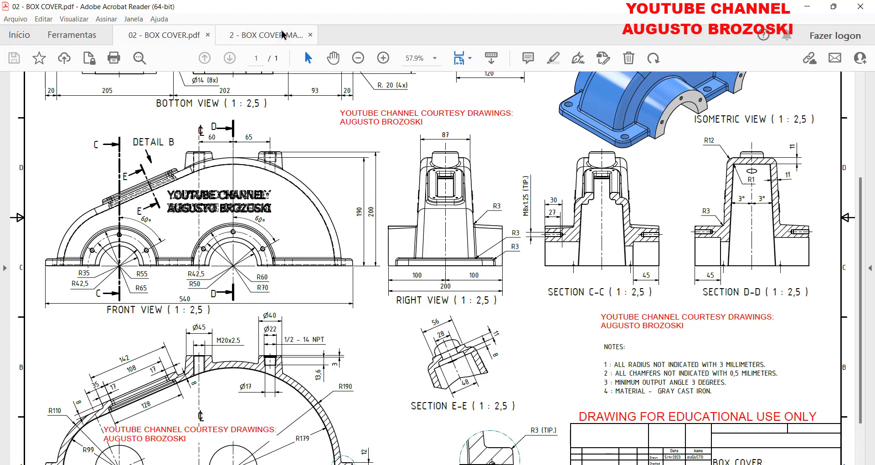
click(269, 35)
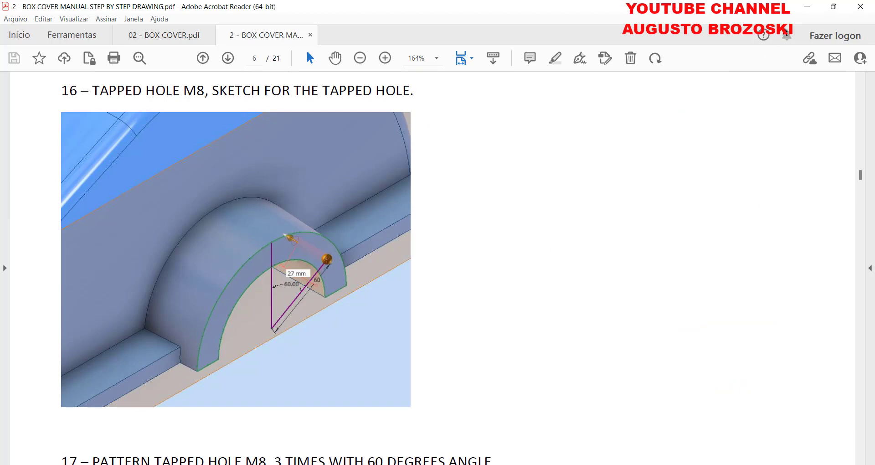
click(807, 8)
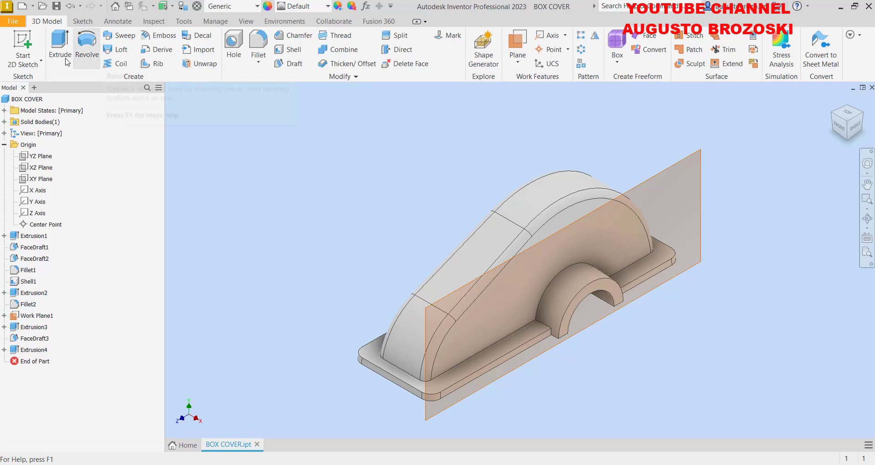
- On the boss's end face, sketch a slanted line from the ring area to the arc centre and a vertical line to the bore arc's top
click(24, 42)
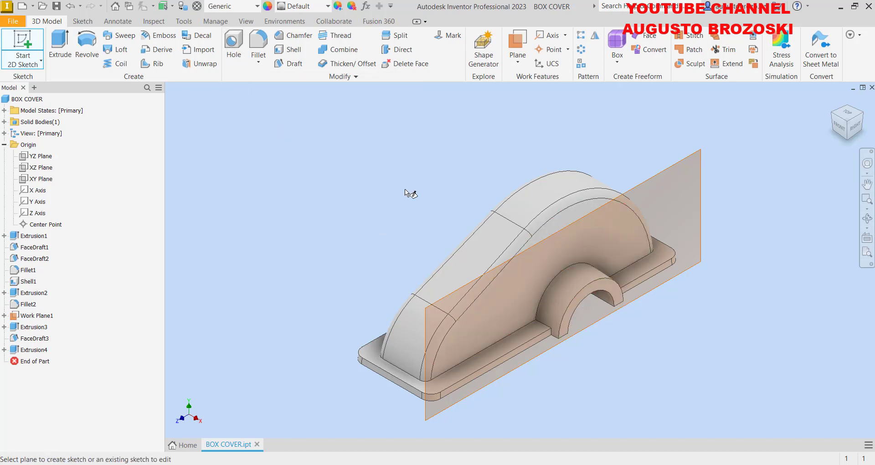
click(613, 289)
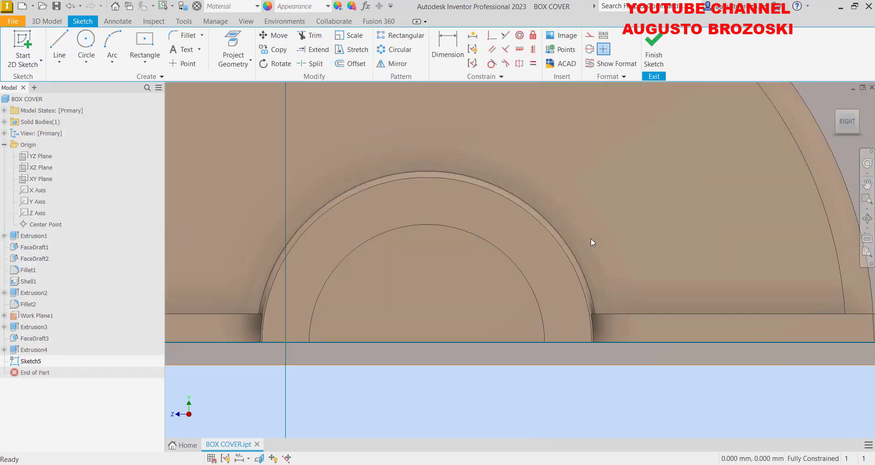
click(182, 63)
click(544, 262)
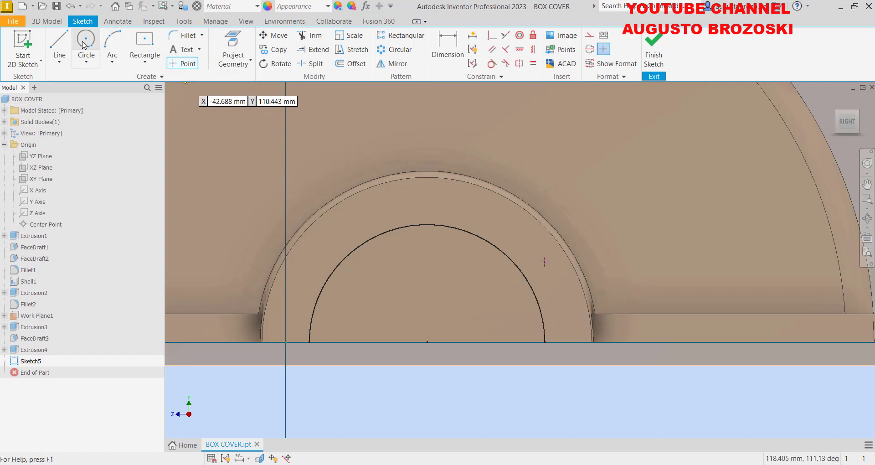
click(59, 46)
click(544, 262)
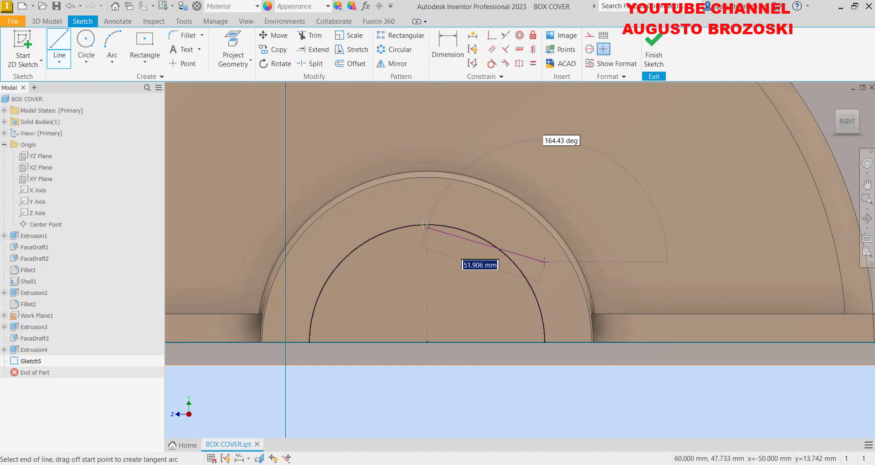
click(427, 342)
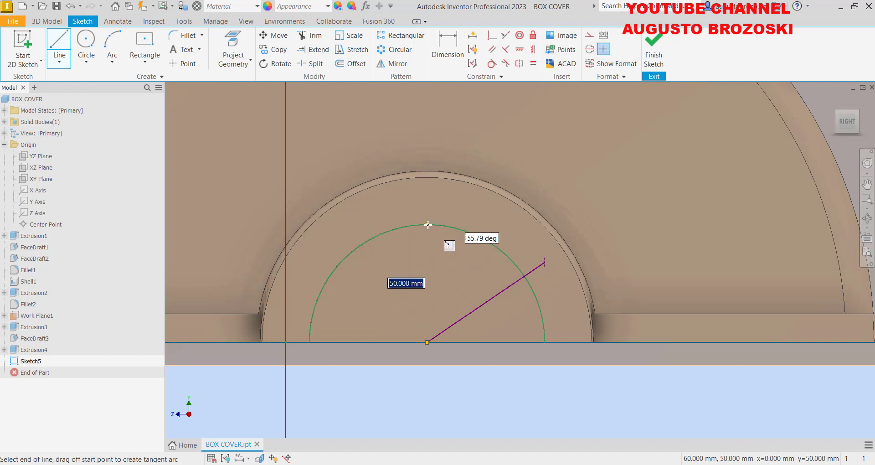
click(428, 224)
key(Escape)
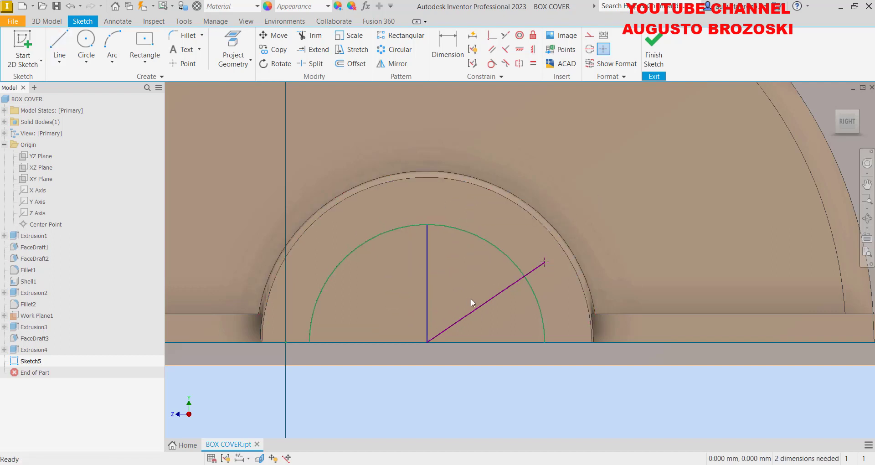
- Dimension the angle between the two lines as 60 degrees and the slanted line's length as 60 mm
click(448, 48)
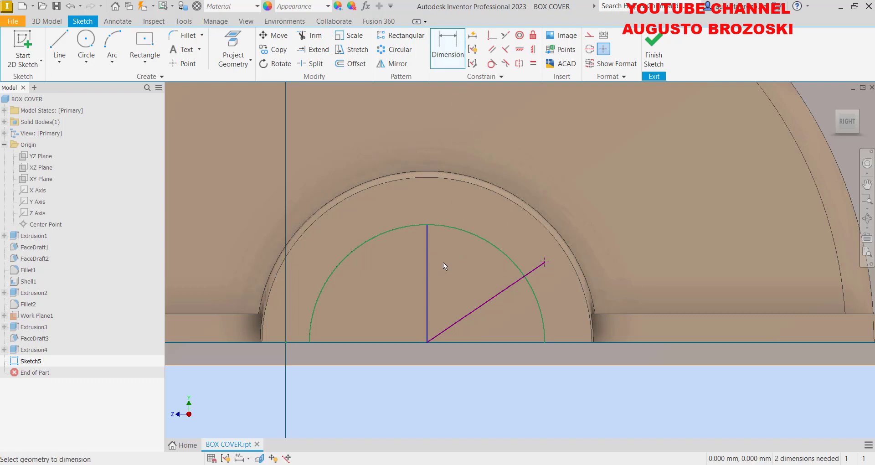
click(486, 303)
click(482, 265)
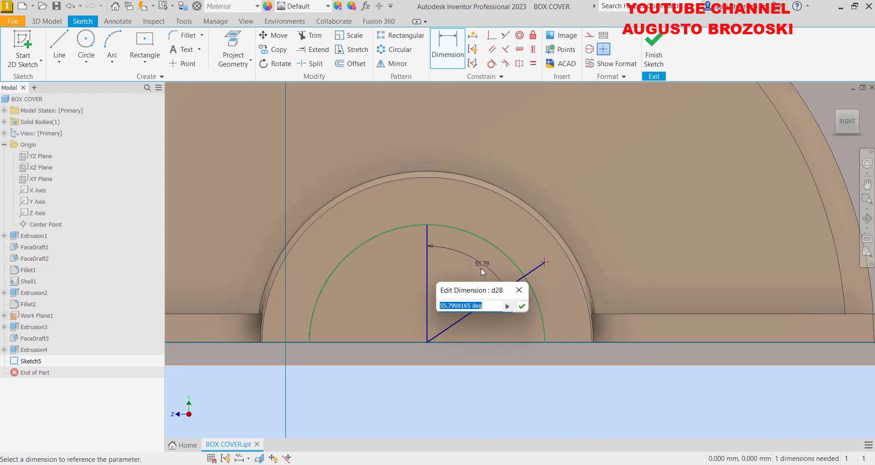
text(60)
key(Return)
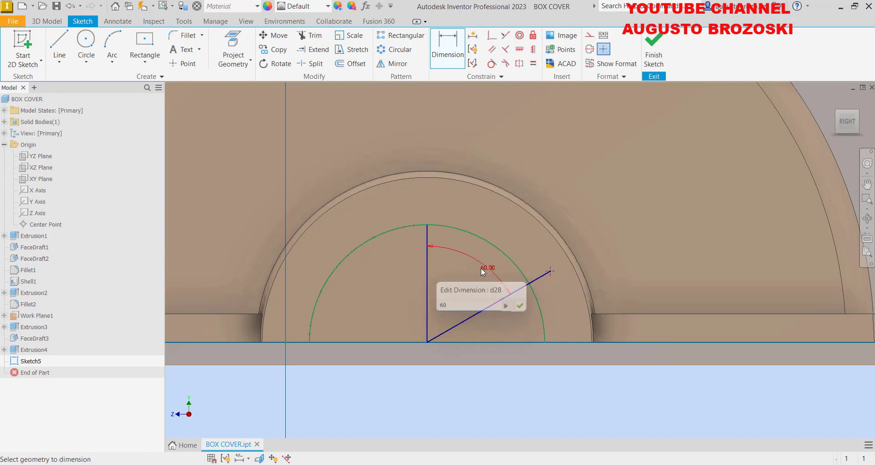
click(492, 304)
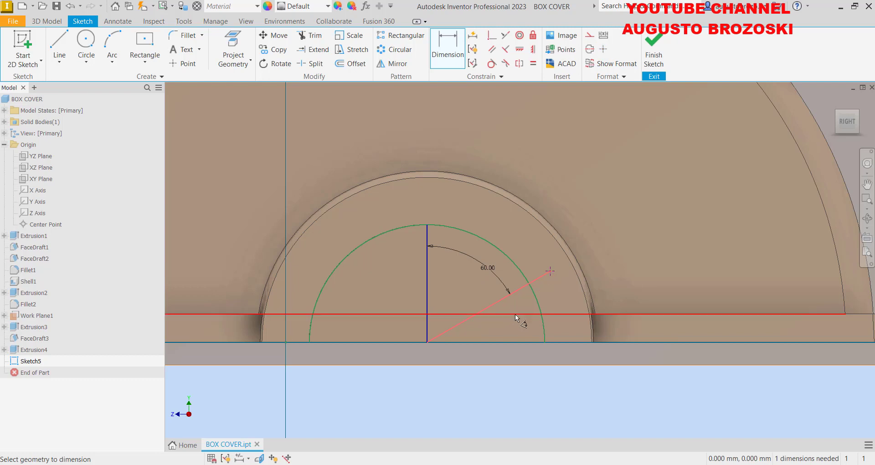
click(519, 329)
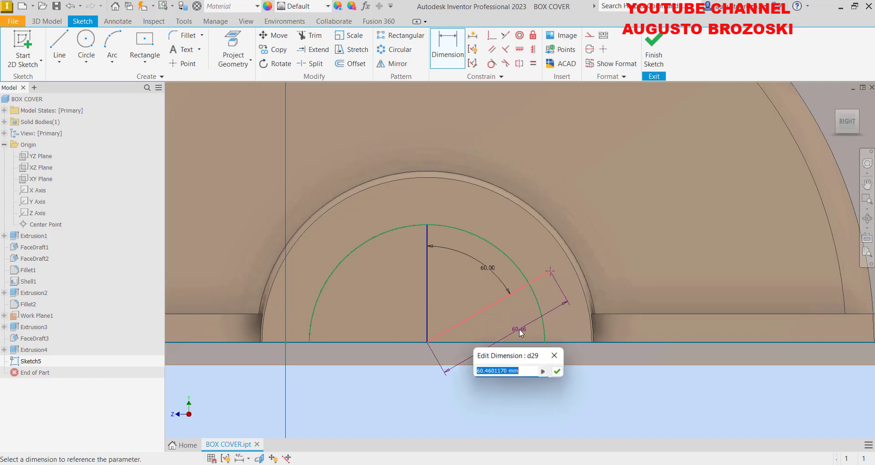
text(60)
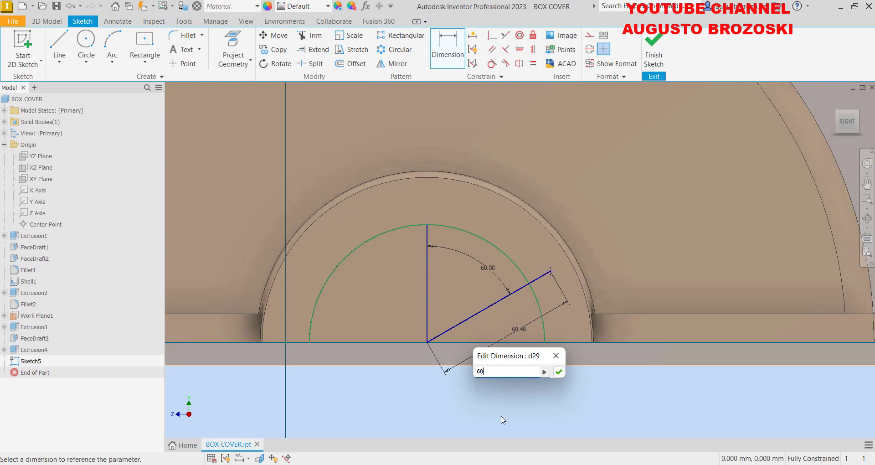
key(Return)
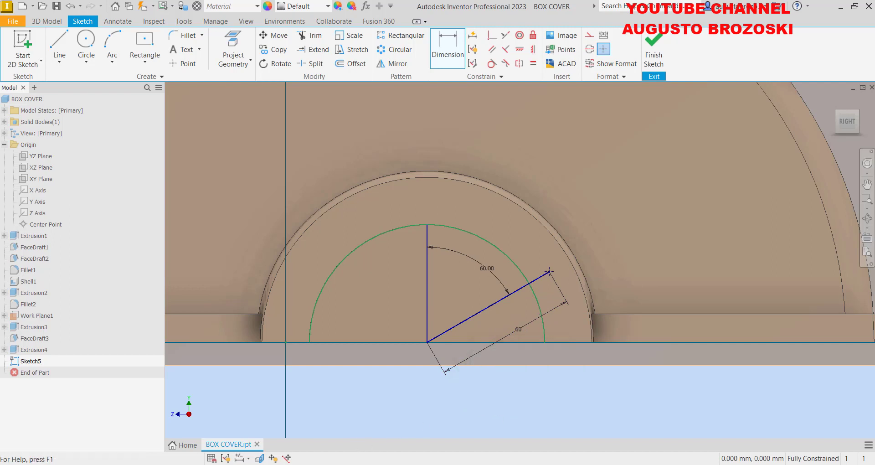
- Check the M8 tapped hole sketch in step 16 of the manual and finish the sketch on the boss face
click(405, 417)
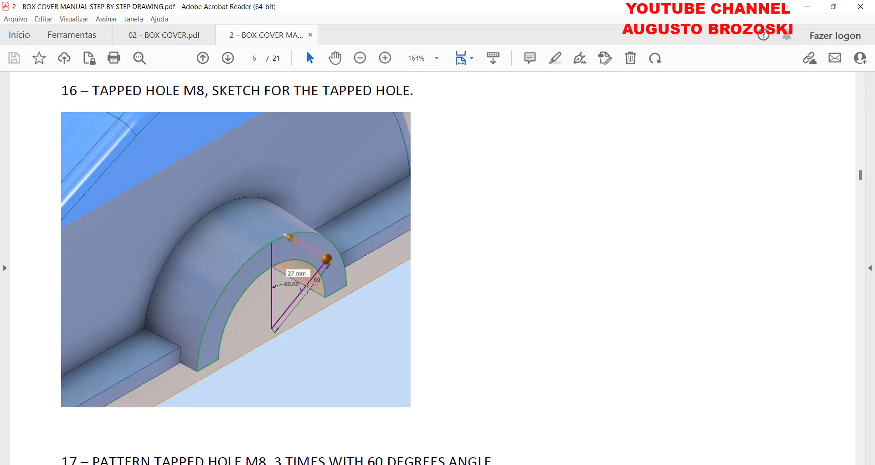
click(834, 6)
click(798, 16)
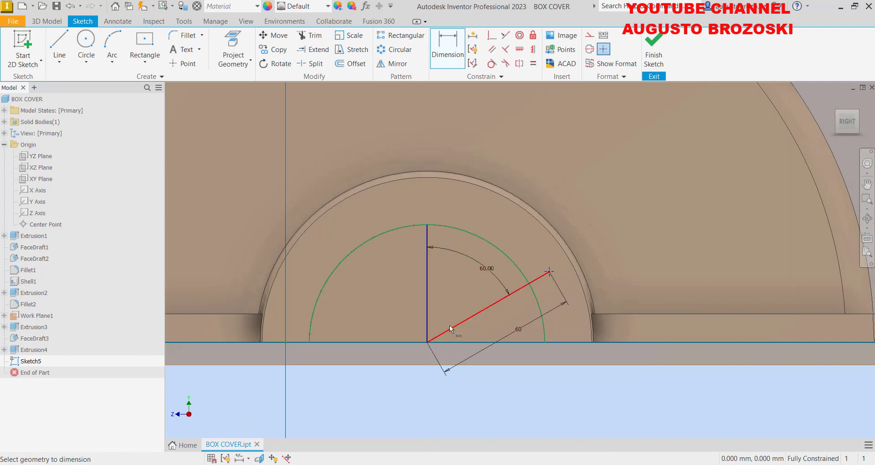
click(656, 54)
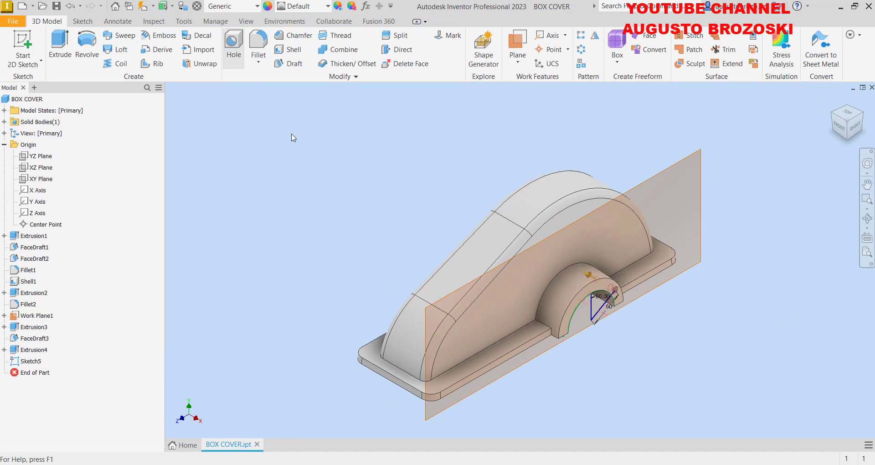
- Start a tapped hole at the slanted line's outer end with an ANSI Metric M Profile thread, size 8
key(h)
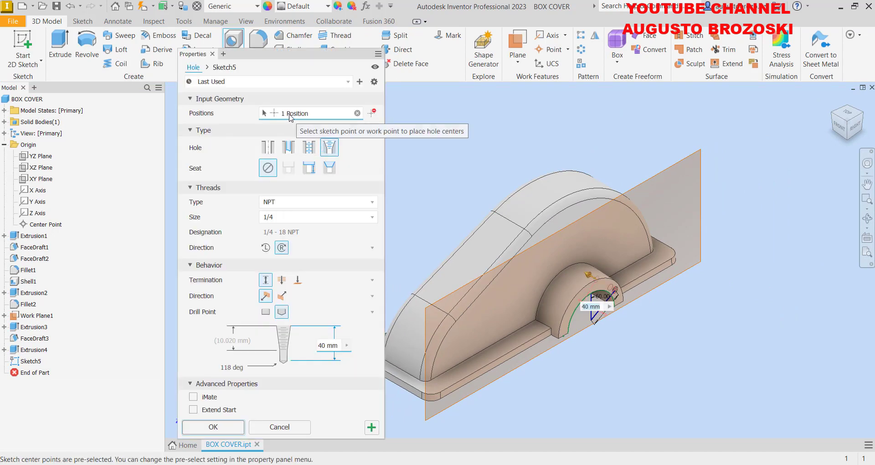
scroll(538, 286, down, 5)
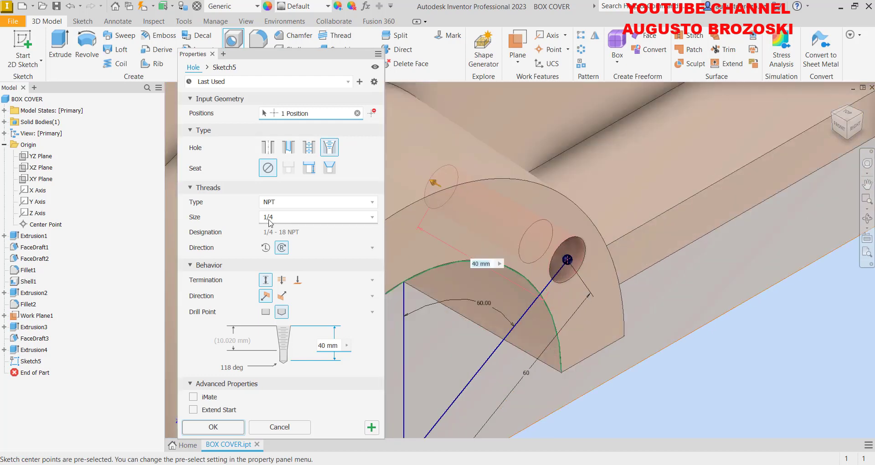
click(309, 147)
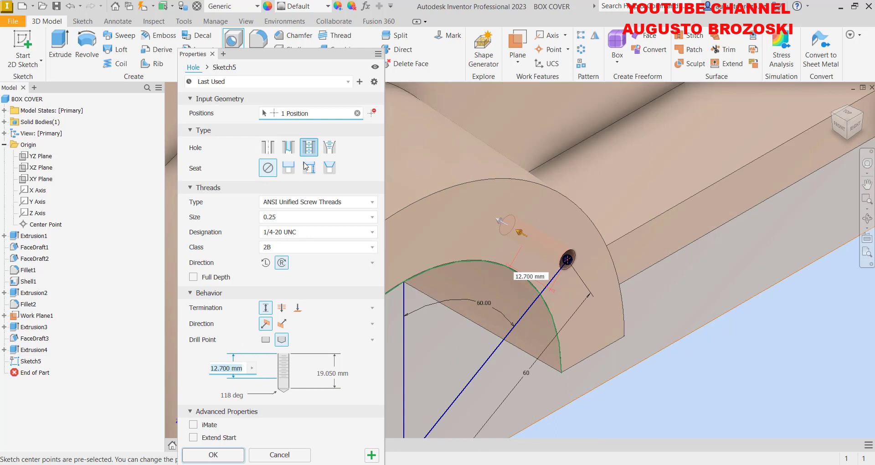
click(344, 202)
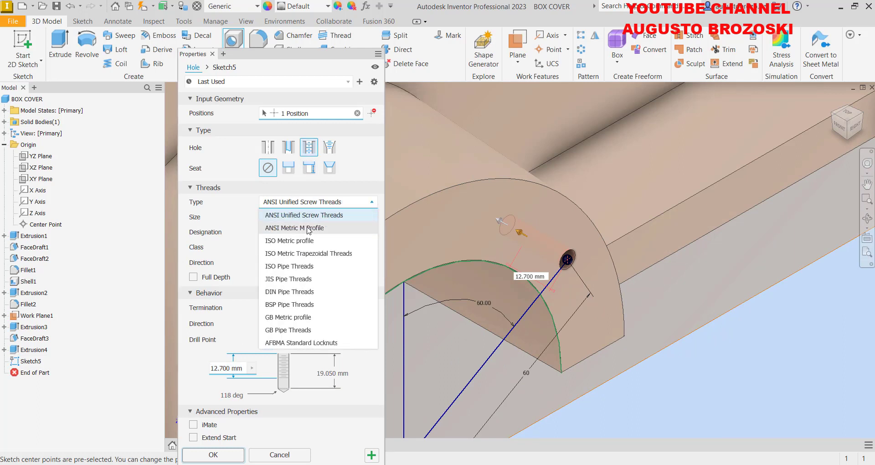
click(309, 228)
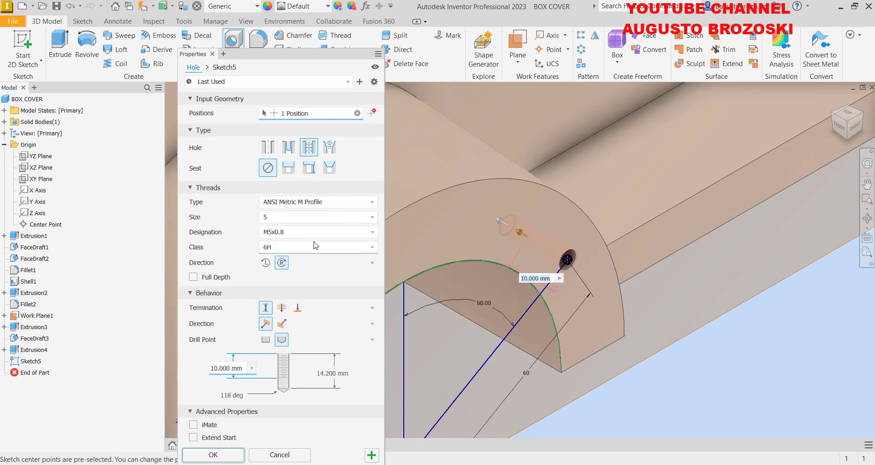
click(370, 218)
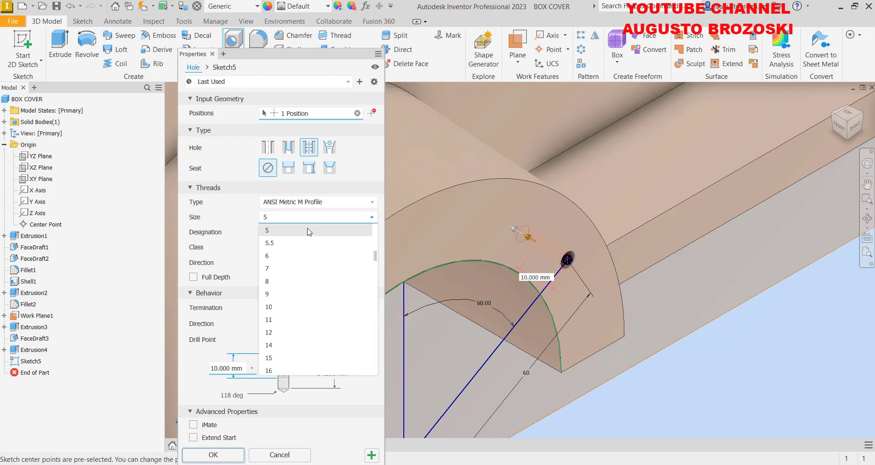
click(281, 280)
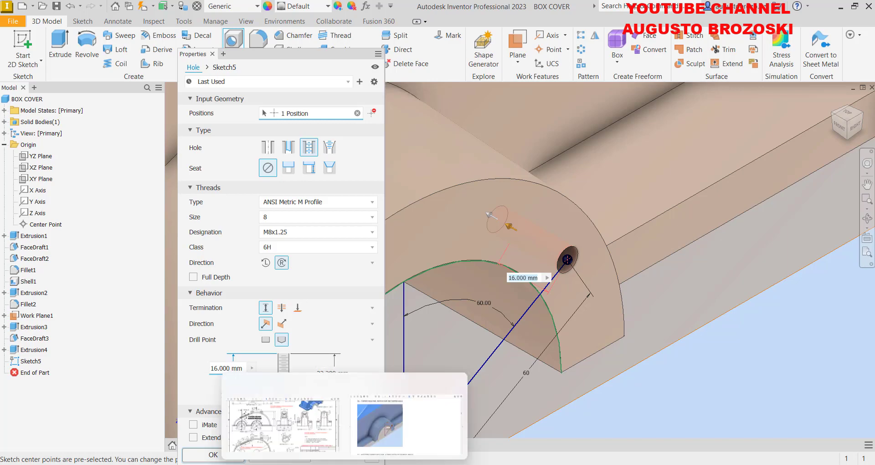
- Check the hole depths in the BOX COVER drawing and create the hole with 27 mm thread depth and 30 mm drill depth
click(332, 450)
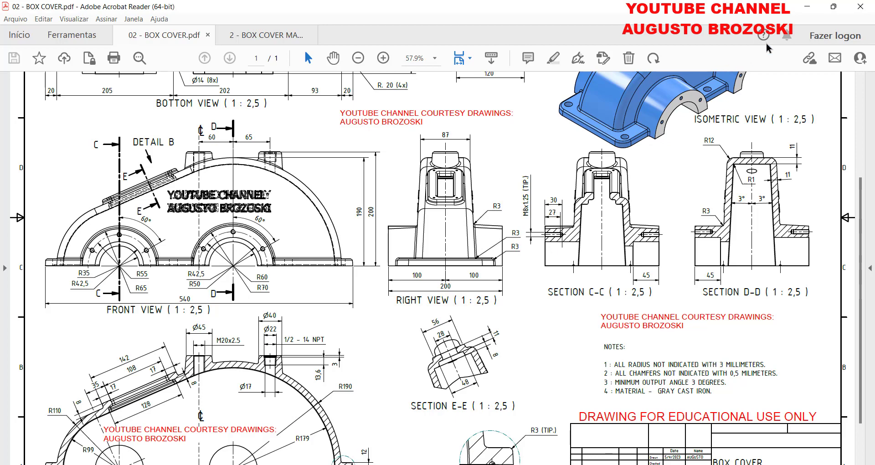
click(807, 9)
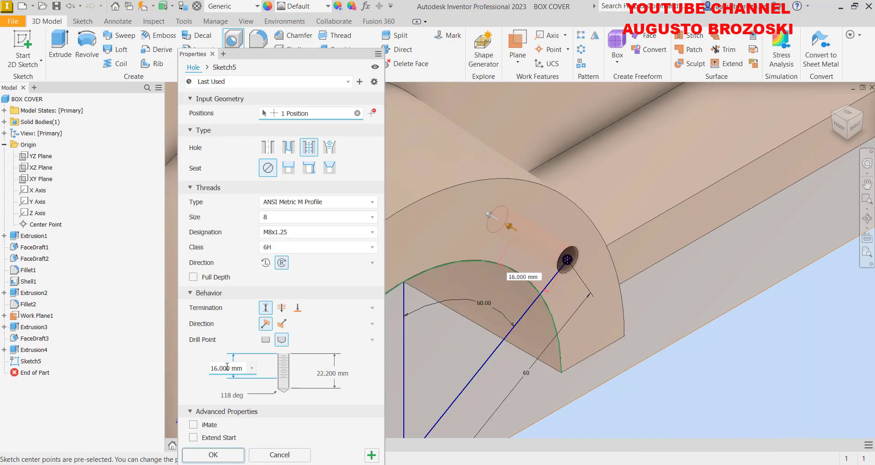
click(227, 368)
text(27)
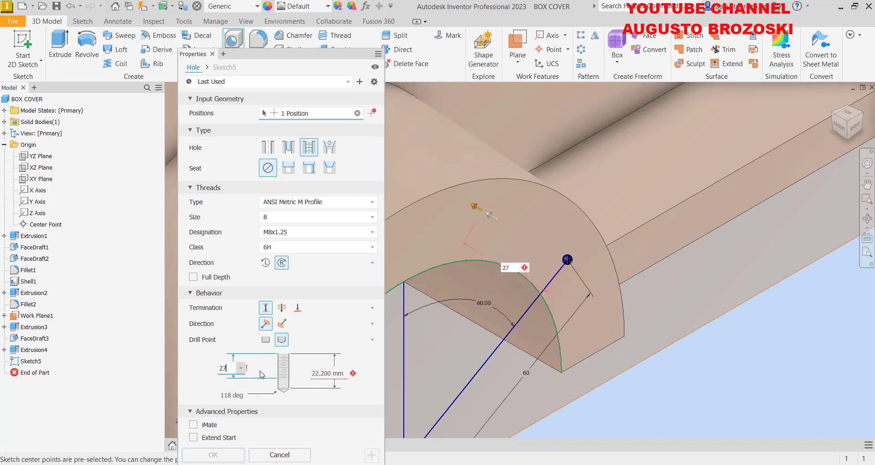
click(334, 376)
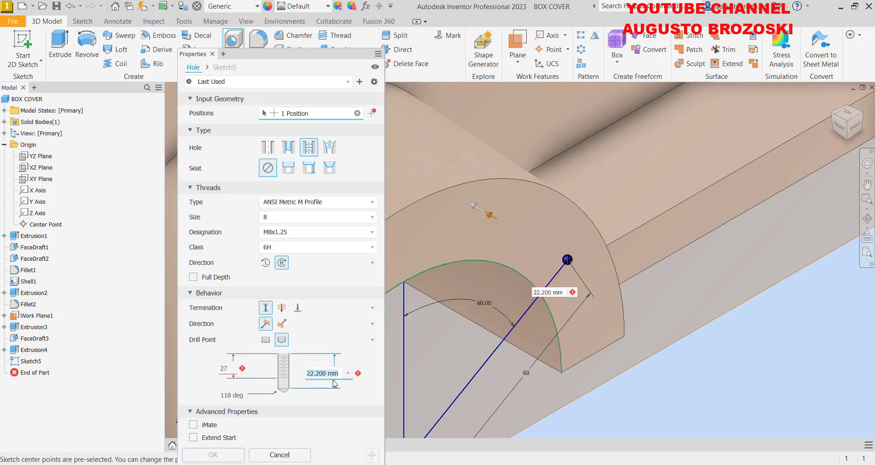
text(30)
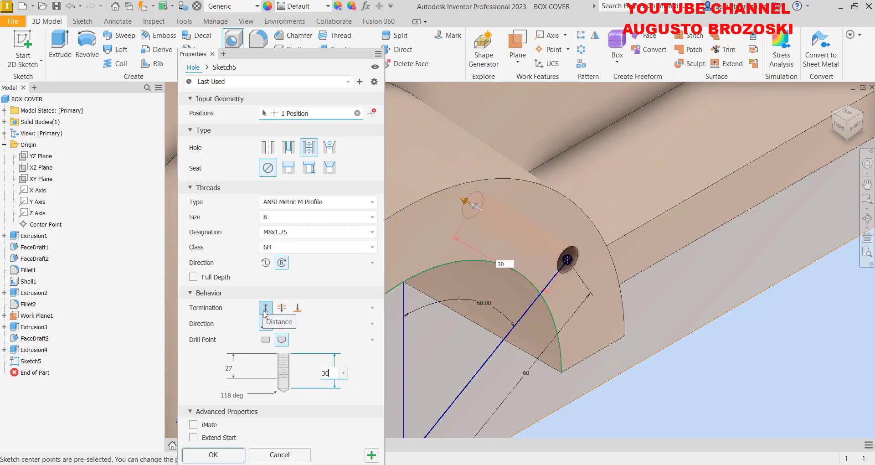
click(213, 455)
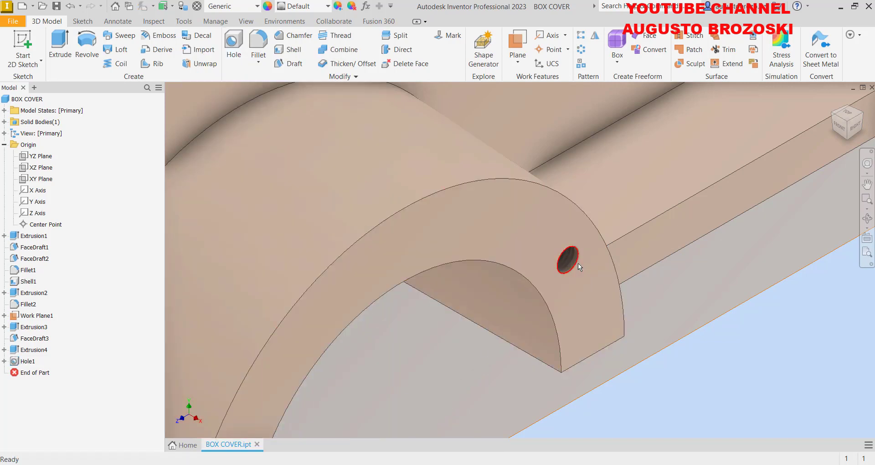
- Start a circular pattern of the M8 tapped hole, using the boss's bore surface as the rotation axis
scroll(578, 263, up, 6)
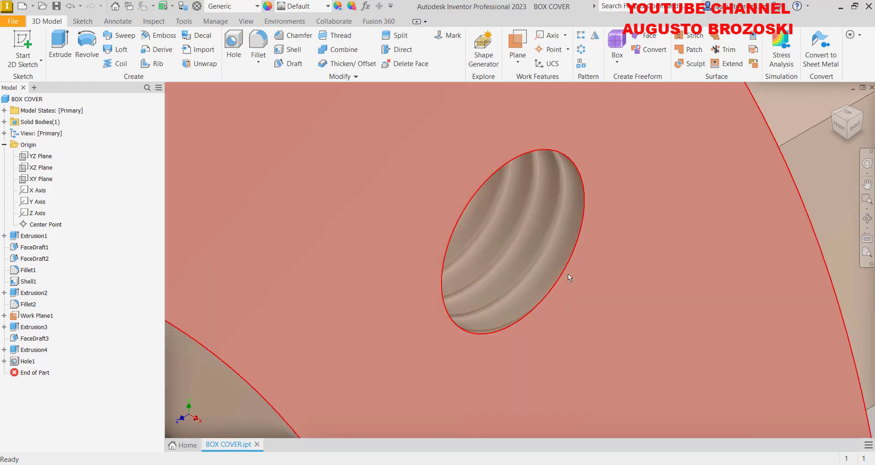
scroll(570, 280, down, 7)
scroll(571, 292, up, 1)
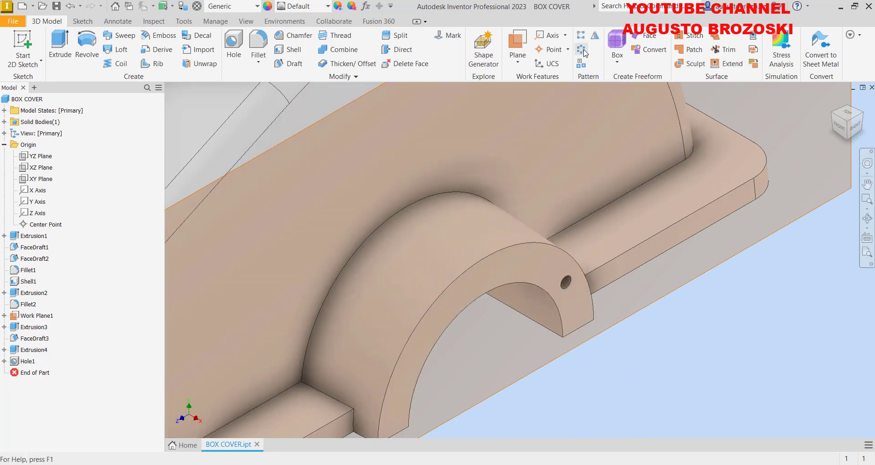
click(584, 51)
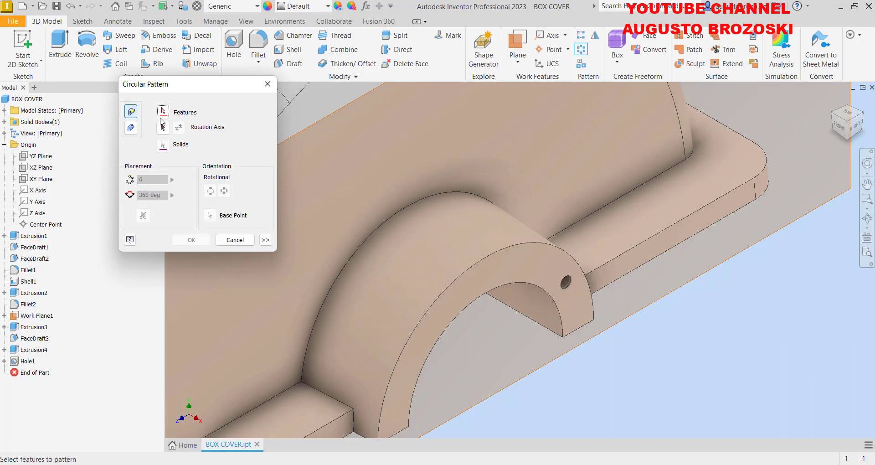
click(23, 361)
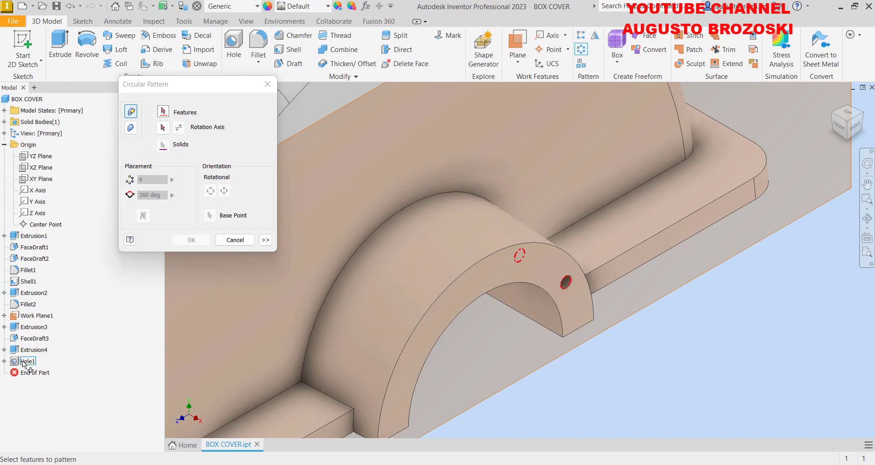
click(163, 128)
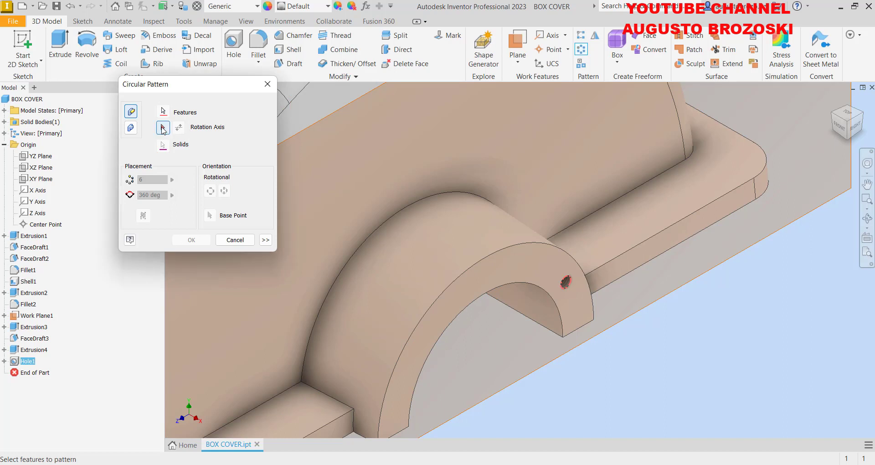
click(527, 303)
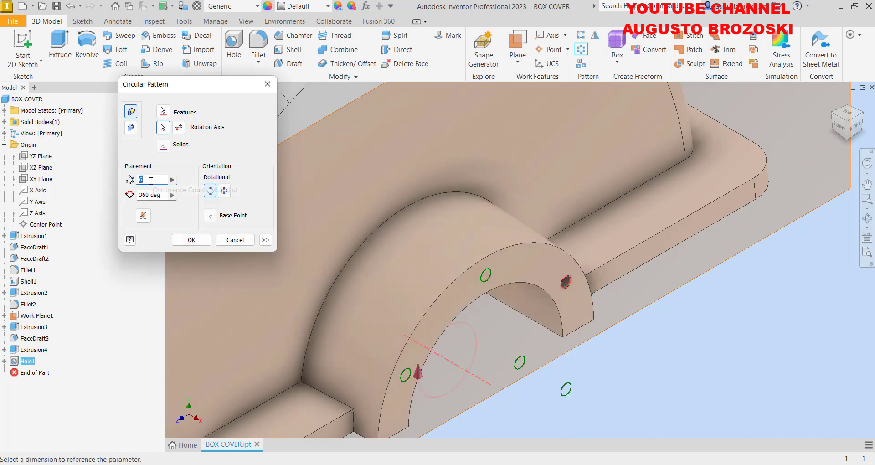
- Create the pattern with 3 occurrences over 120 degrees, with the rotation direction flipped so all holes lie on the boss
text(3)
key(Tab)
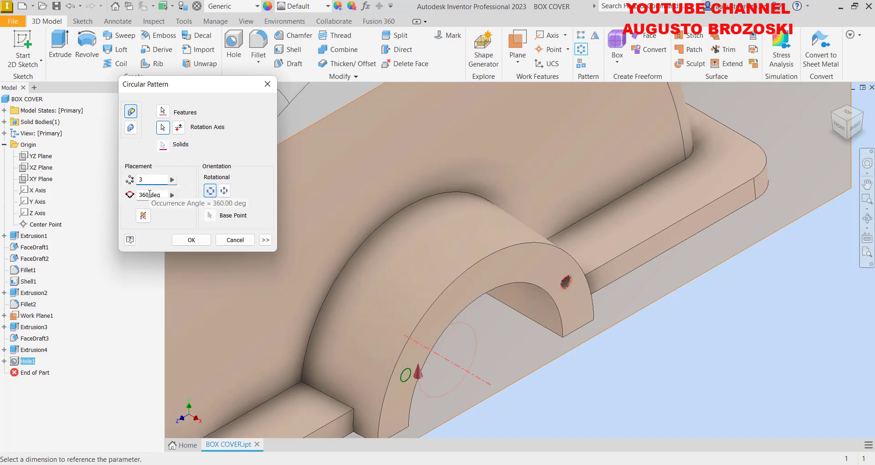
text(120)
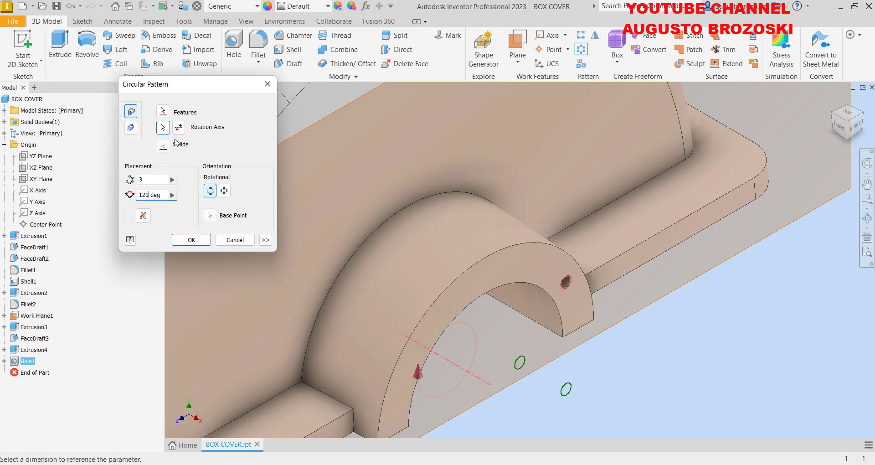
key(Tab)
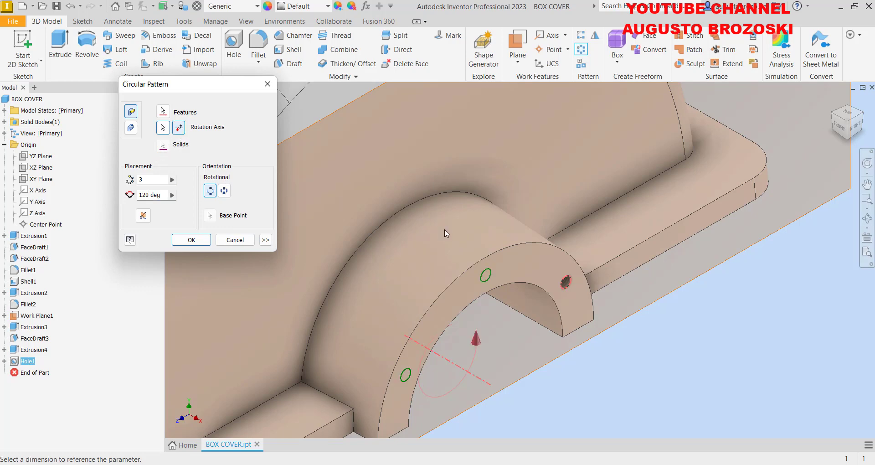
scroll(553, 295, down, 3)
scroll(525, 332, up, 4)
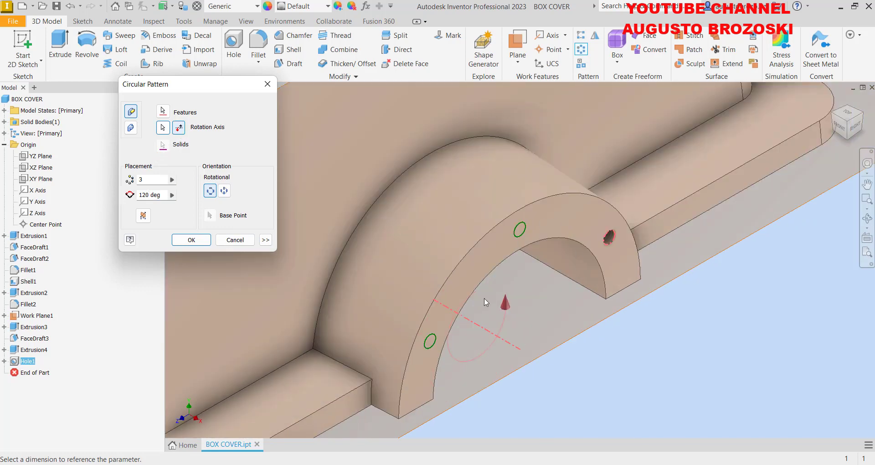
click(200, 244)
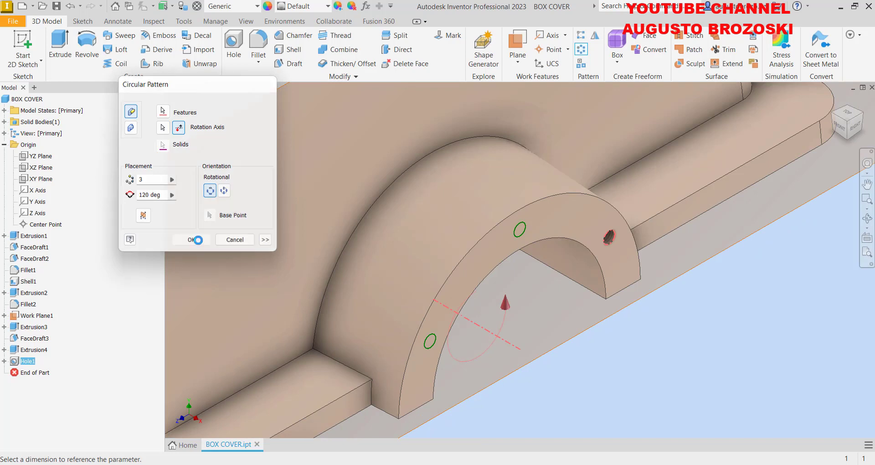
- Save the part in the home view and check the drawing and step 18 of the manual for the mirror operation
click(833, 100)
click(57, 7)
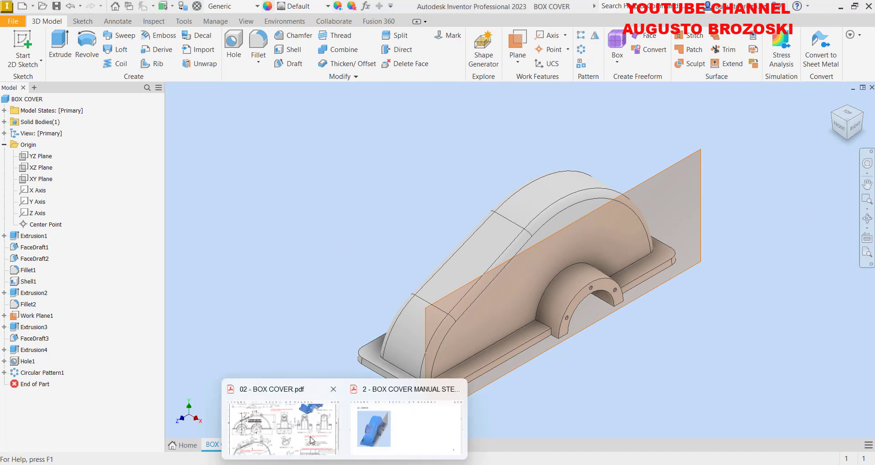
click(311, 426)
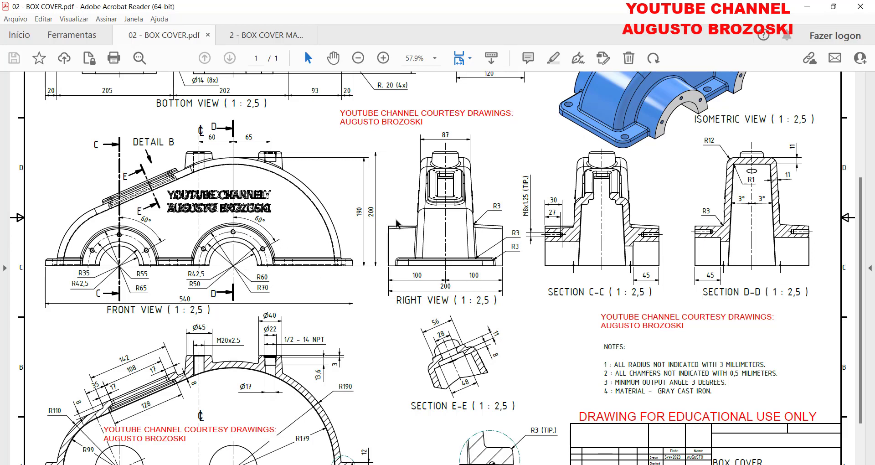
click(266, 35)
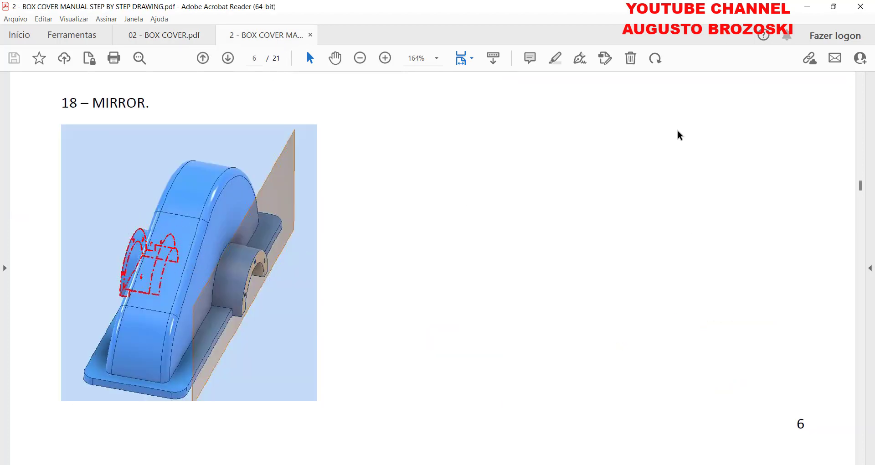
click(805, 7)
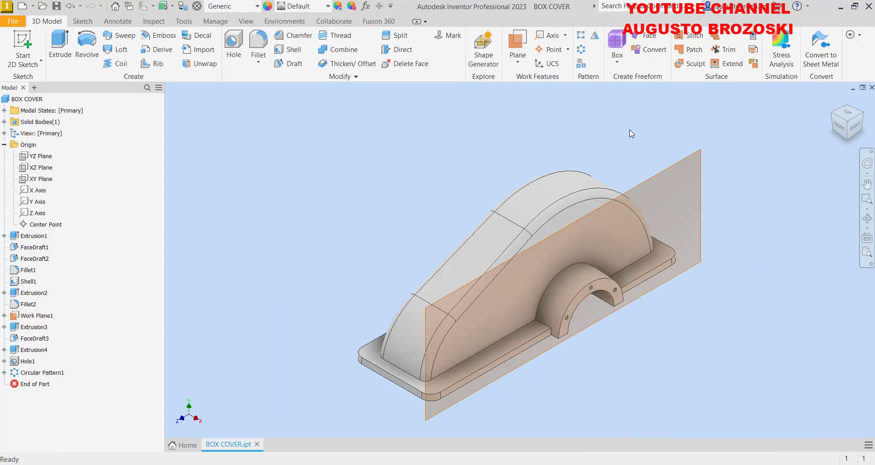
- Mirror the bearing boss extrusions, its face draft, the tapped hole and the circular pattern about the YZ Plane
click(595, 37)
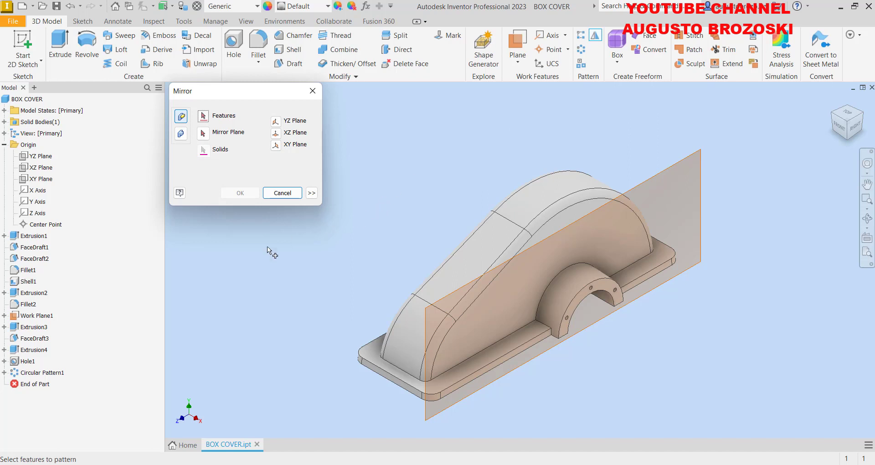
click(37, 328)
click(41, 339)
click(40, 351)
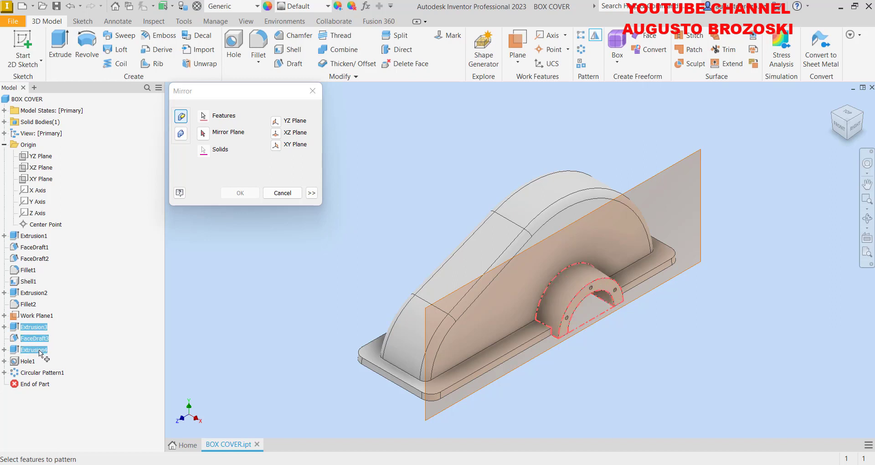
click(34, 360)
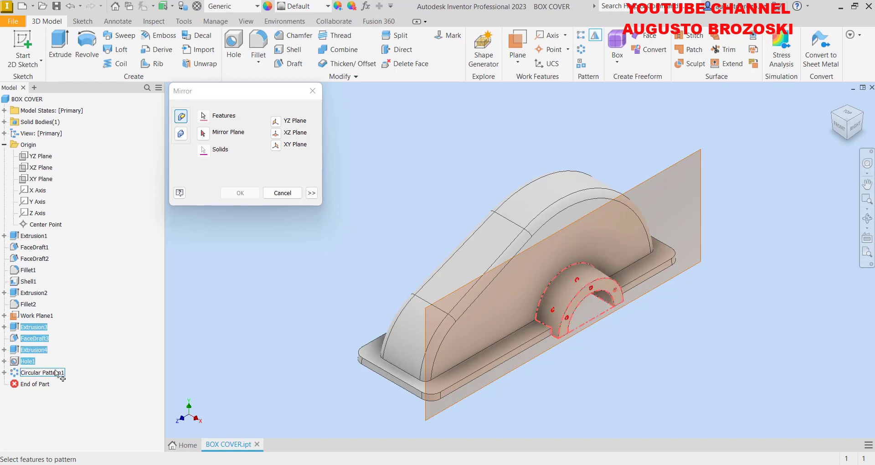
click(56, 372)
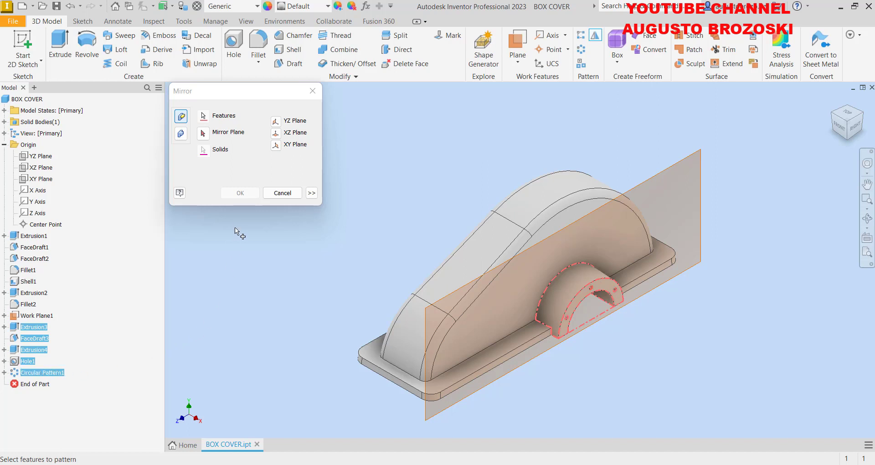
click(203, 133)
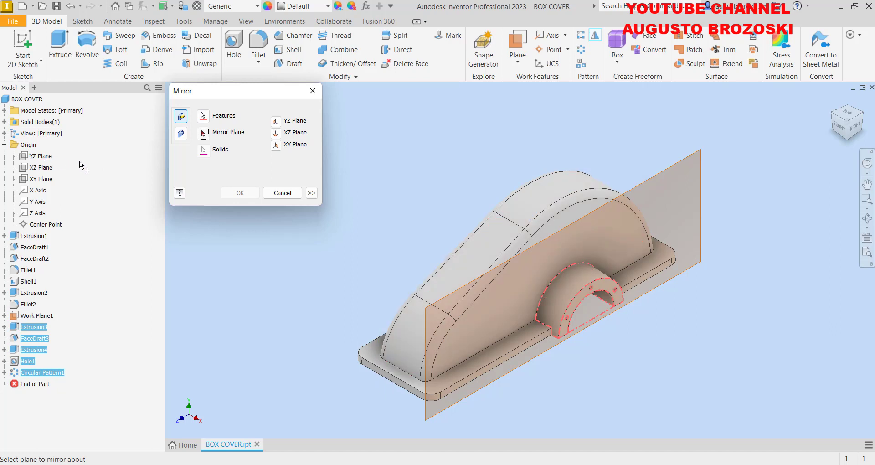
click(49, 157)
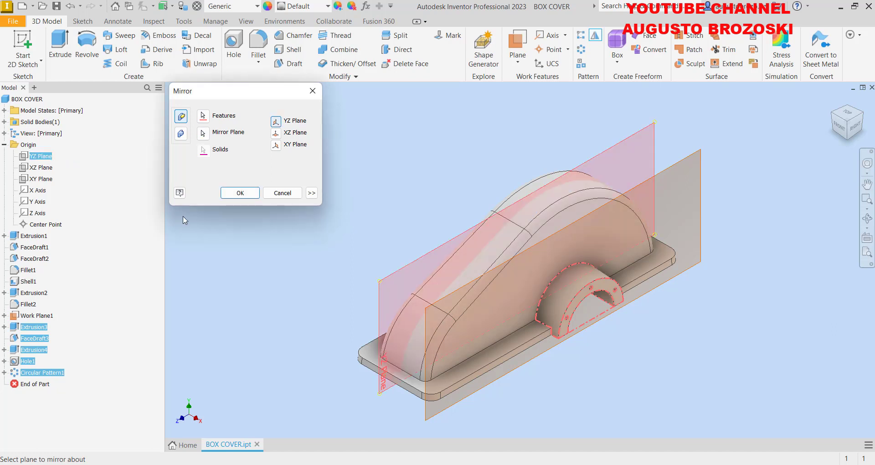
click(241, 194)
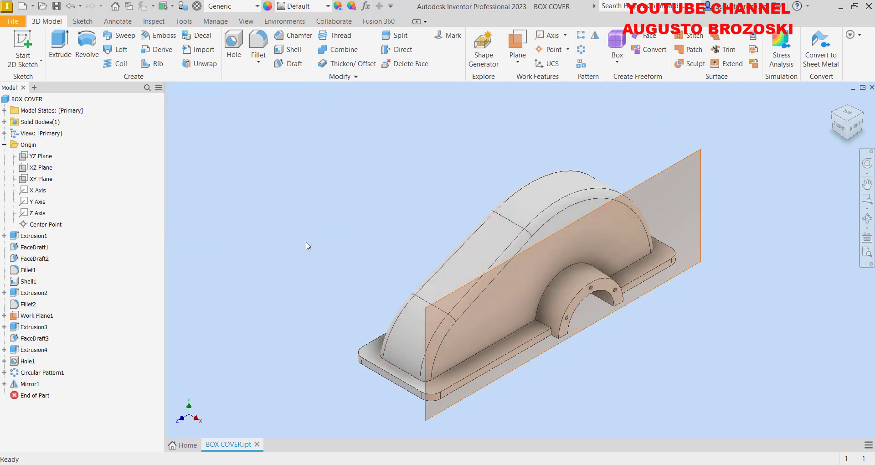
- Inspect the mirrored boss from the opposite side and from below, and save the part in the home view
click(832, 114)
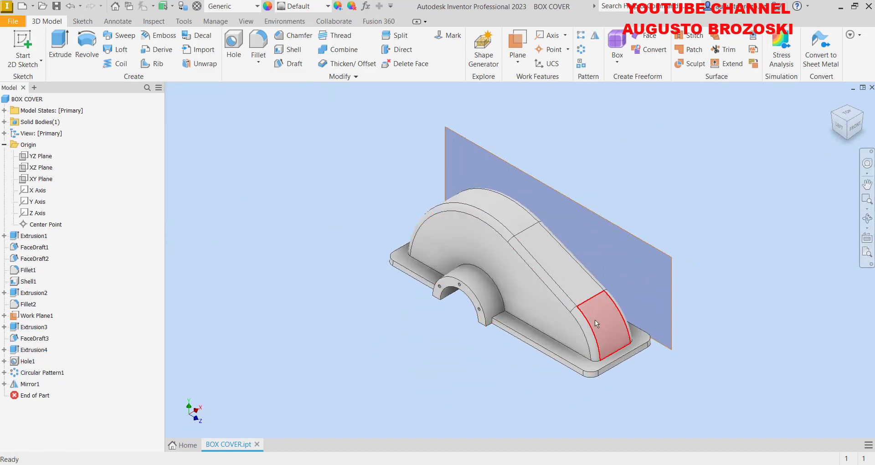
click(847, 136)
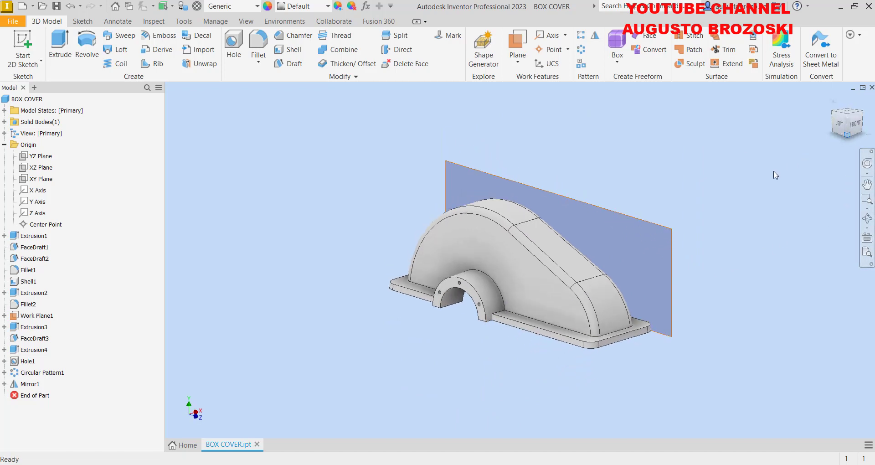
scroll(523, 344, up, 3)
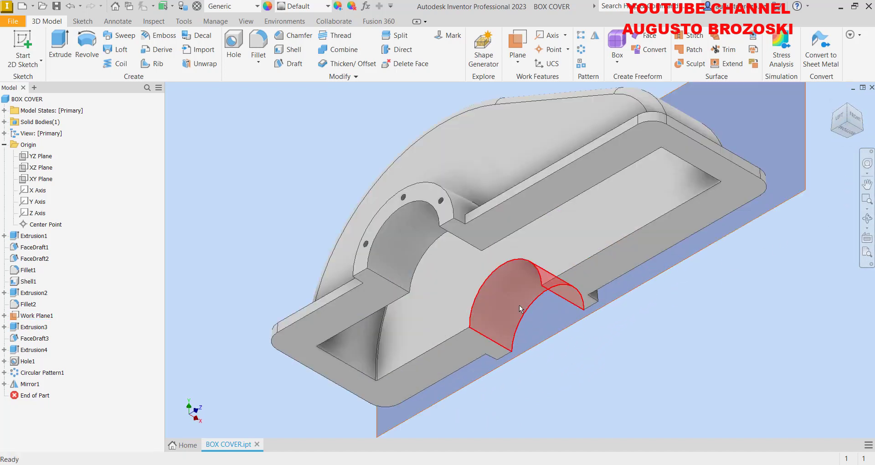
click(862, 136)
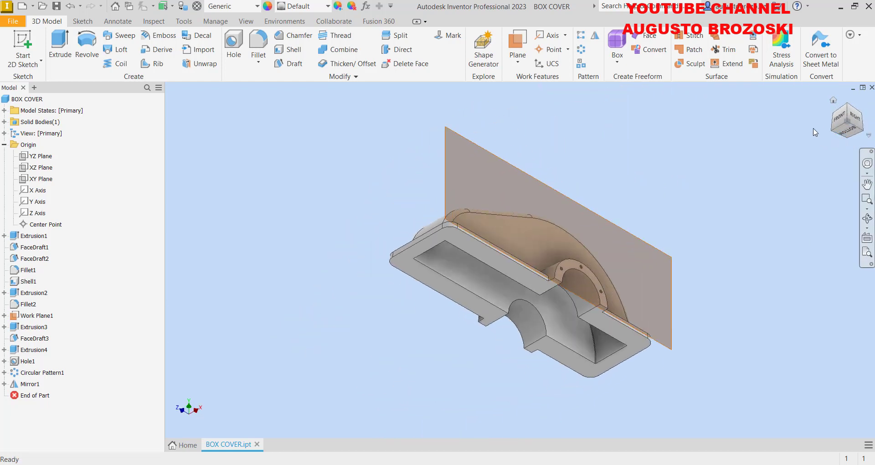
click(833, 100)
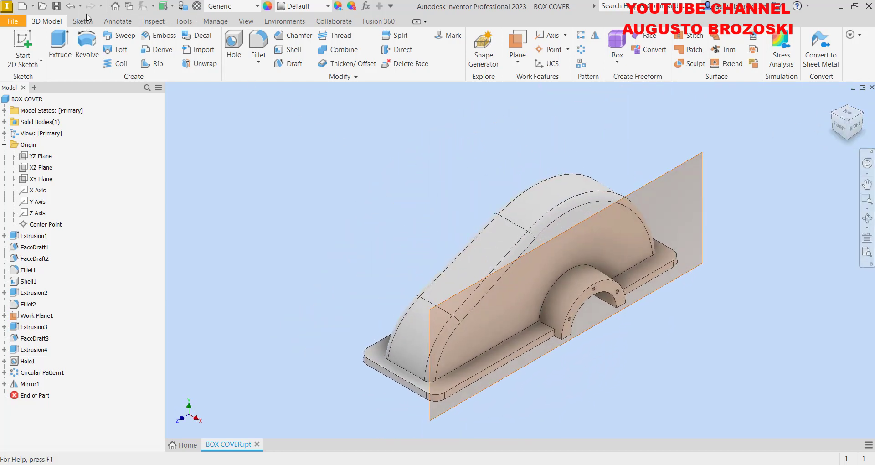
click(56, 6)
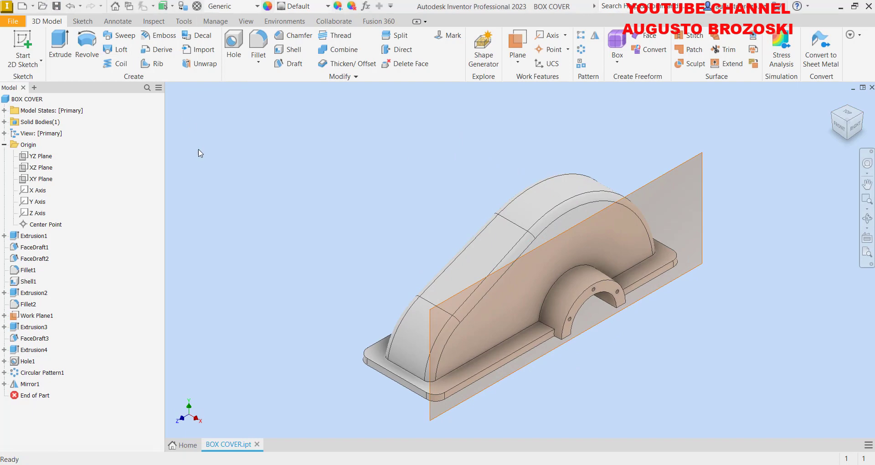
- Switch to Adobe Acrobat Reader and check the boss section views in the BOX COVER drawing and step 19 onward of the manual
mouse_move(347, 462)
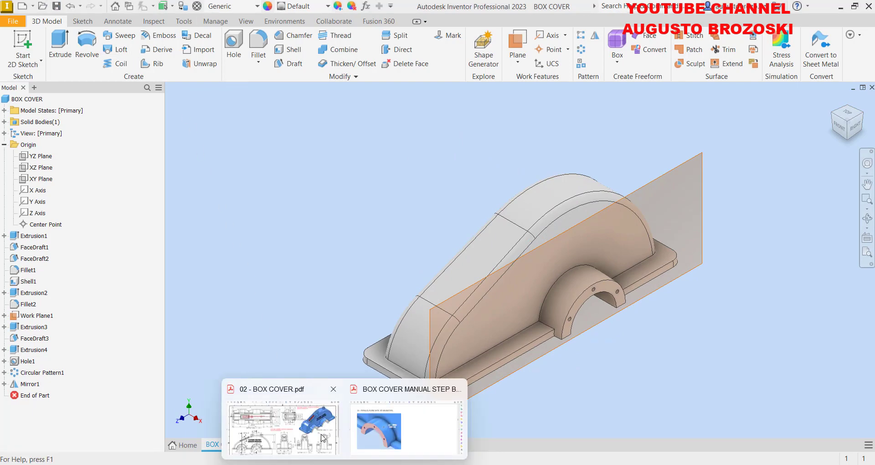
click(321, 437)
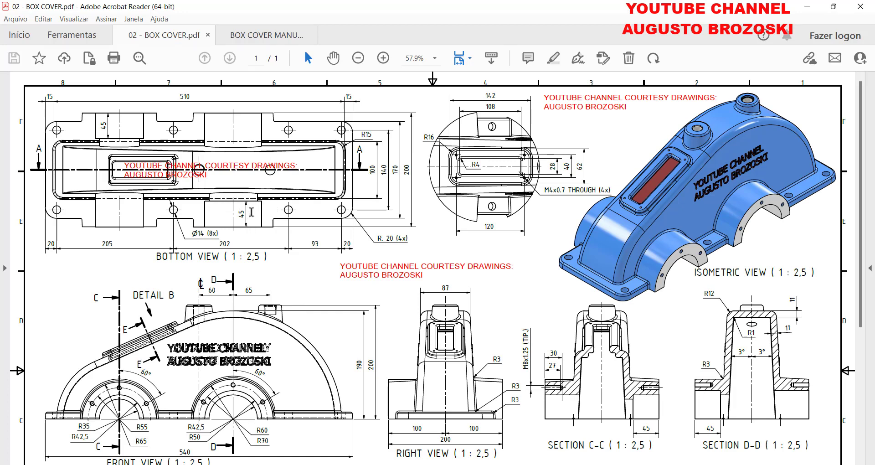
scroll(258, 292, down, 1)
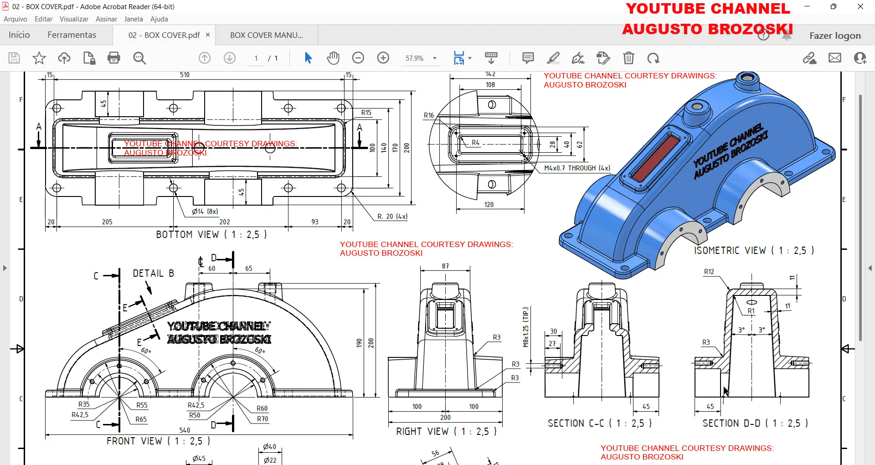
click(267, 35)
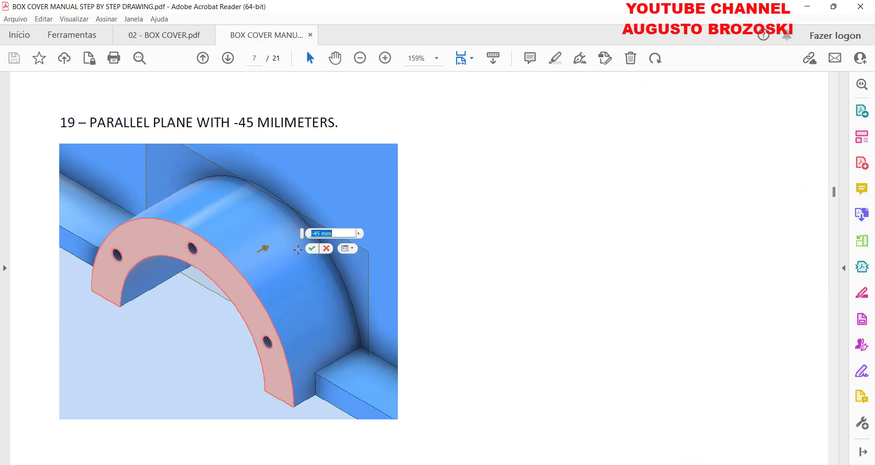
scroll(293, 279, down, 7)
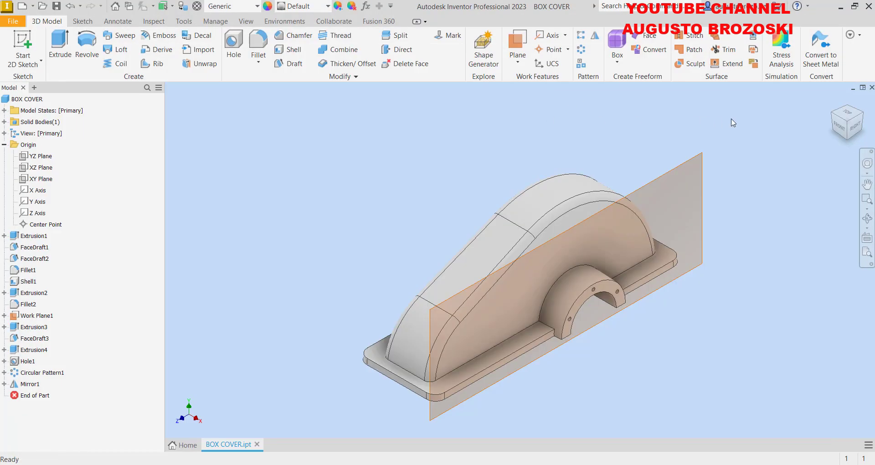
- In Inventor, create a parallel work plane offset -45 mm from the end face of the mirrored boss
click(832, 115)
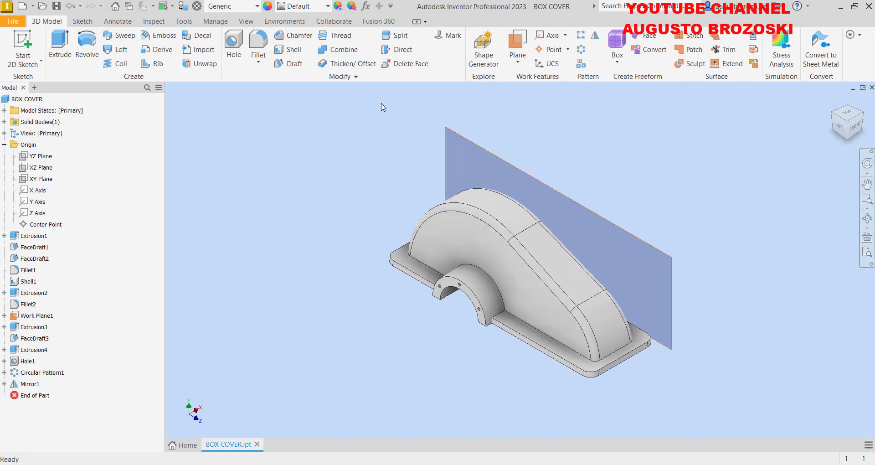
click(517, 48)
scroll(432, 297, up, 5)
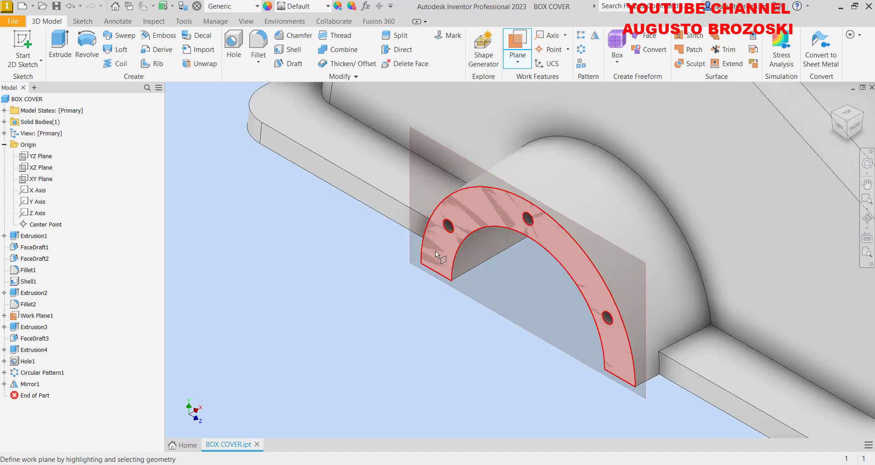
drag(436, 256, 516, 258)
text(-45)
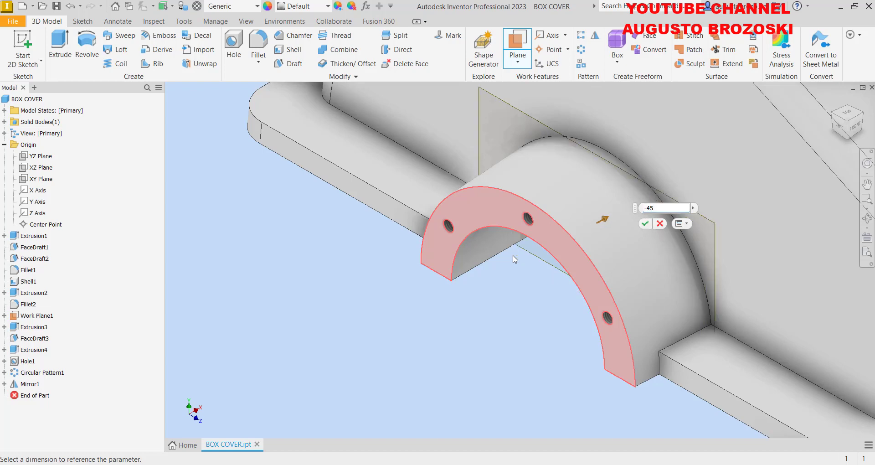
key(Return)
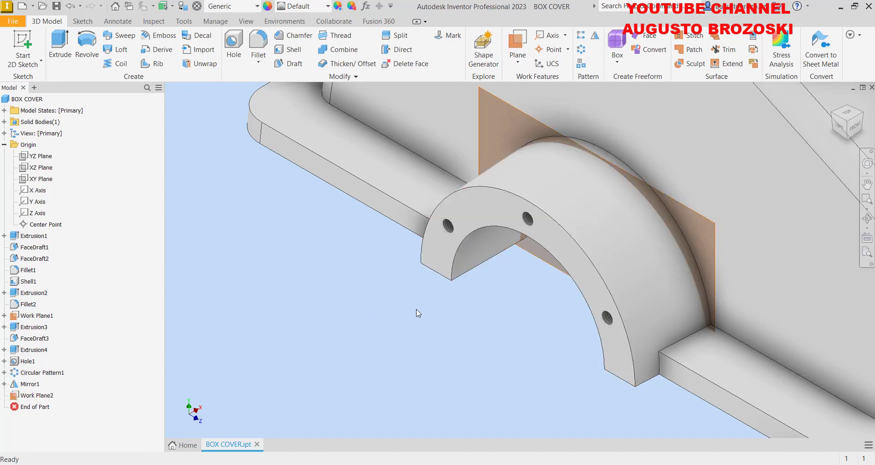
- Check the bore radii in the drawing and sketch an 85 mm diameter circle on the new work plane, concentric with the boss
scroll(494, 321, down, 5)
scroll(498, 286, up, 4)
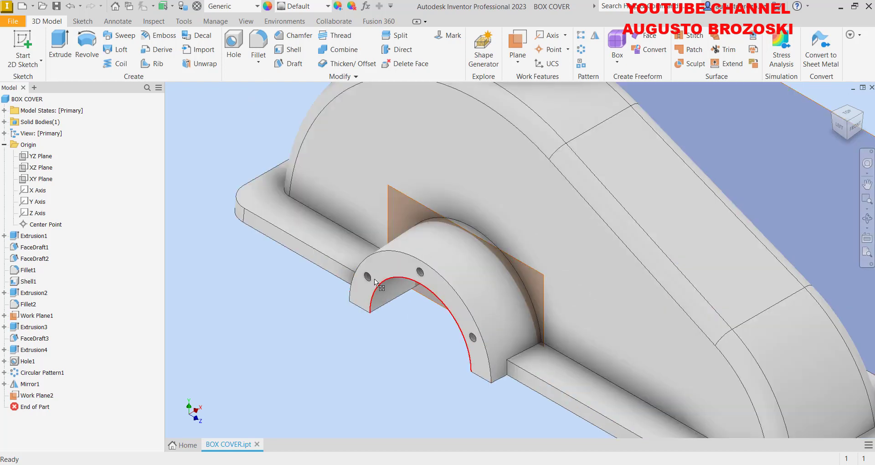
click(41, 61)
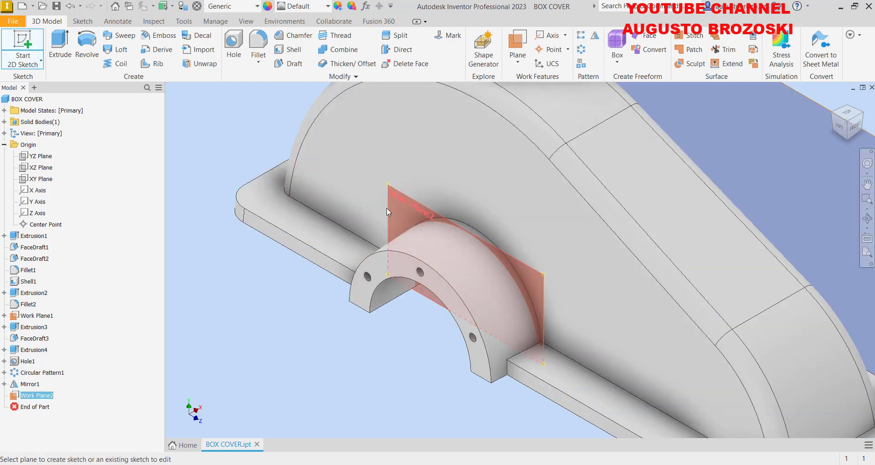
click(387, 195)
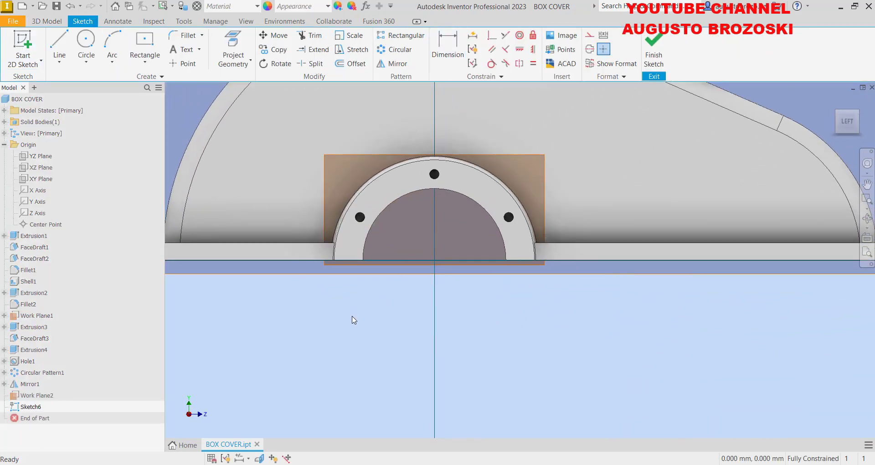
click(86, 43)
scroll(404, 225, down, 3)
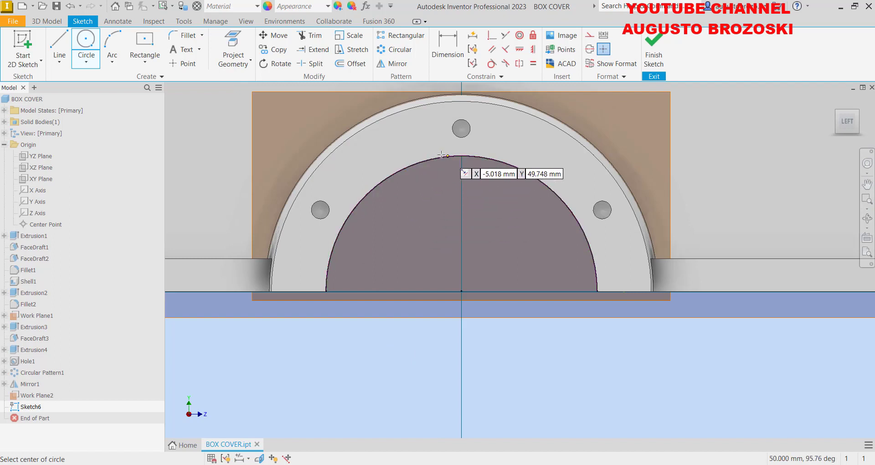
click(462, 290)
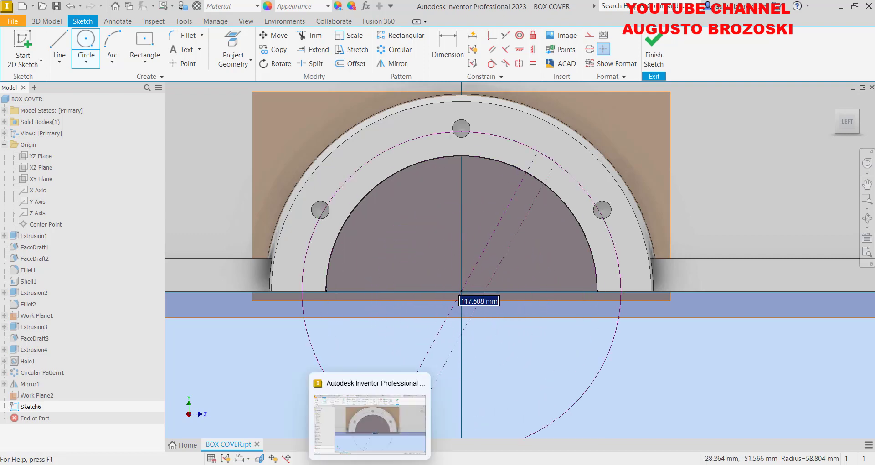
mouse_move(344, 464)
click(321, 446)
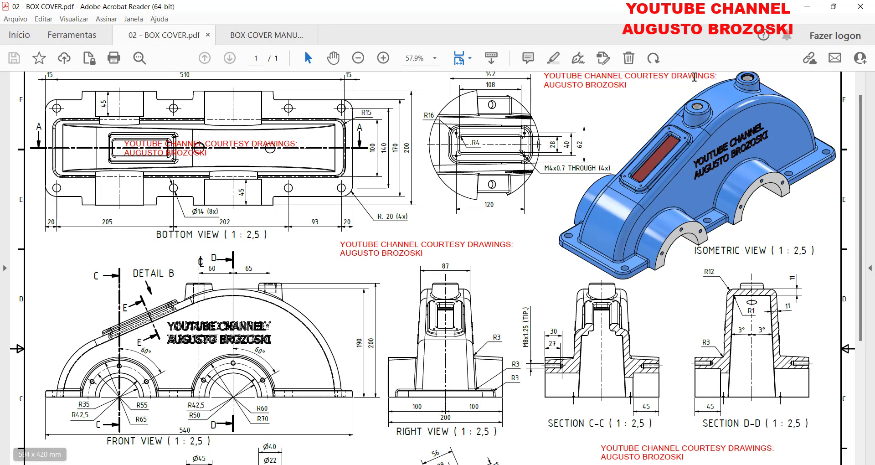
click(803, 10)
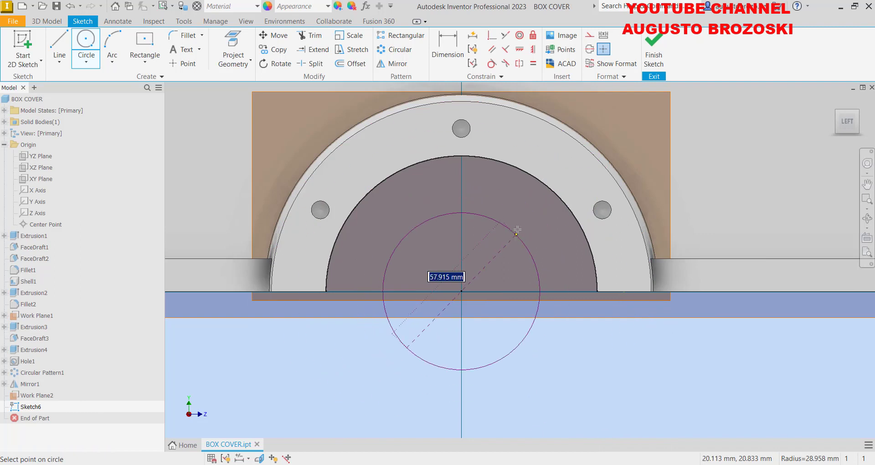
text(8)
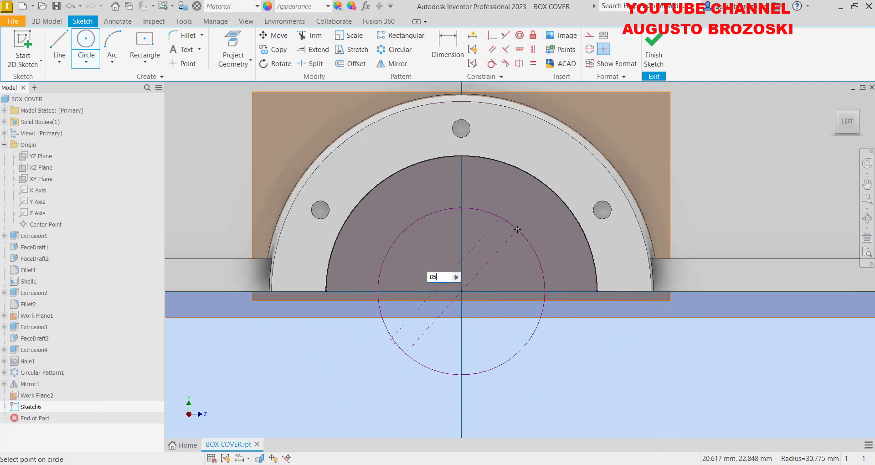
text(5)
key(Return)
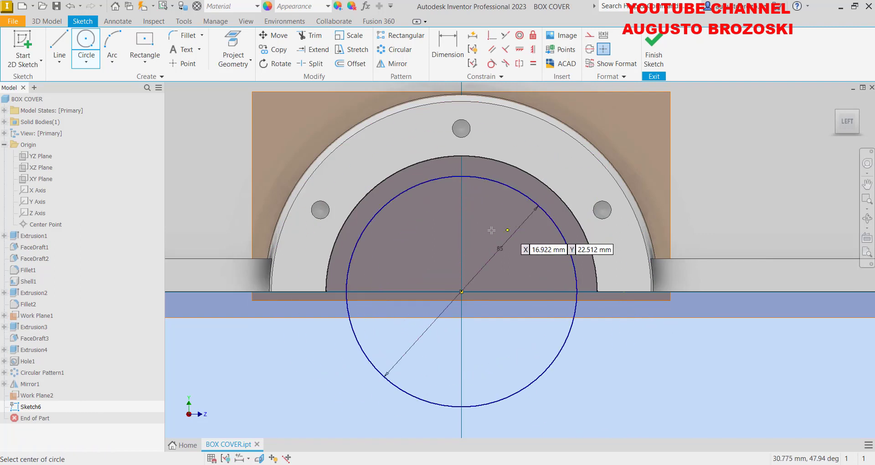
- Project the boss's bore edge into the sketch as reference geometry
click(234, 39)
click(390, 175)
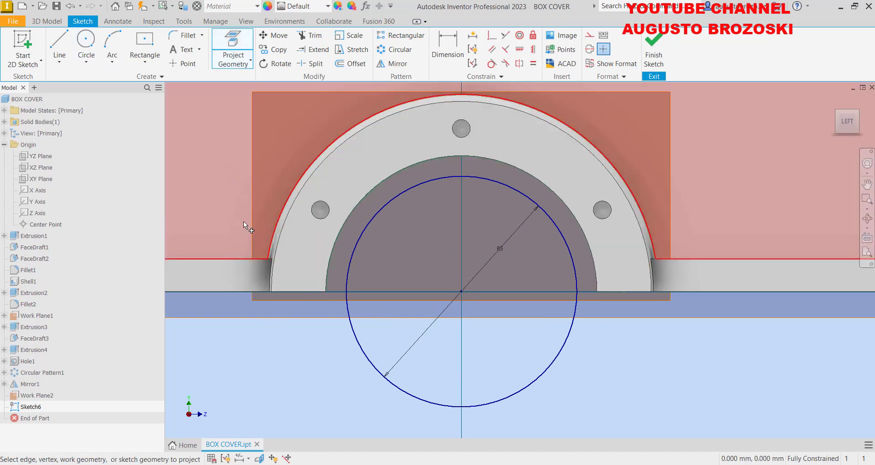
key(Escape)
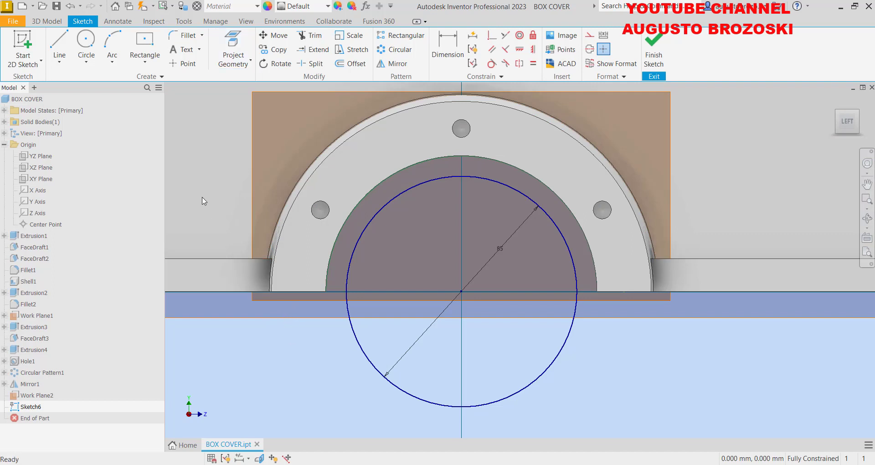
- Draw two horizontal lines along the boss's flat edge, joining the 85 mm circle to the projected bore edge on both sides
click(62, 42)
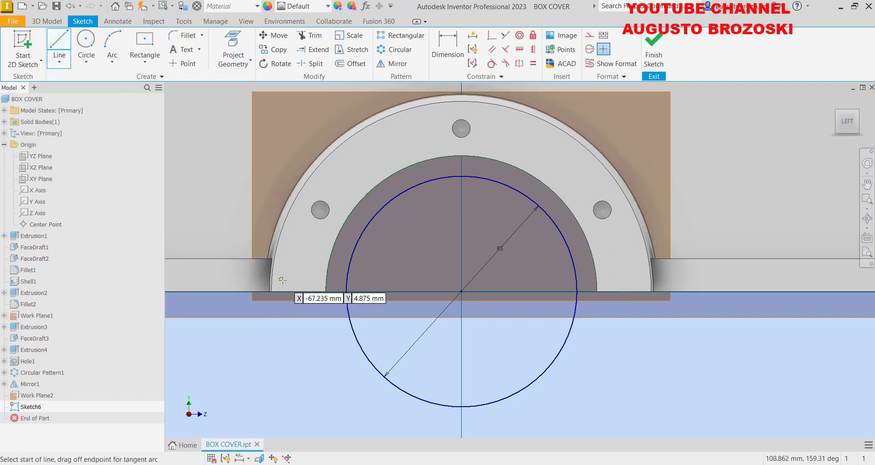
click(346, 291)
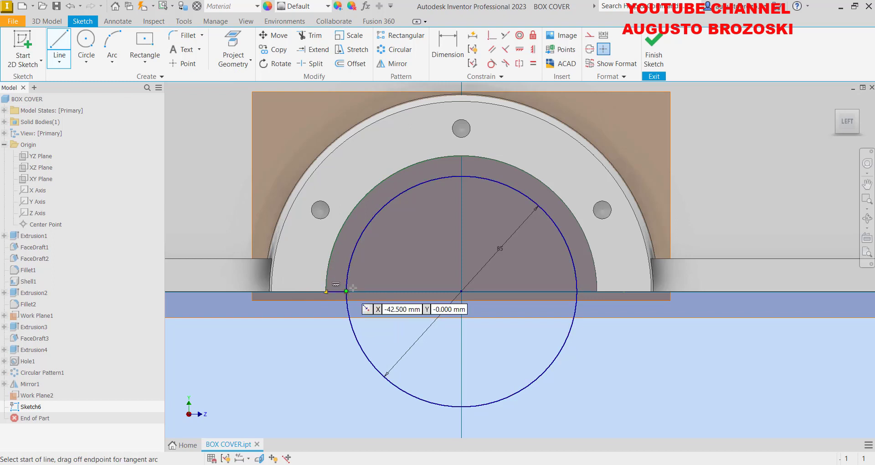
click(577, 291)
click(597, 291)
- Trim away the lower half of the 85 mm circle and finish the sketch
click(312, 36)
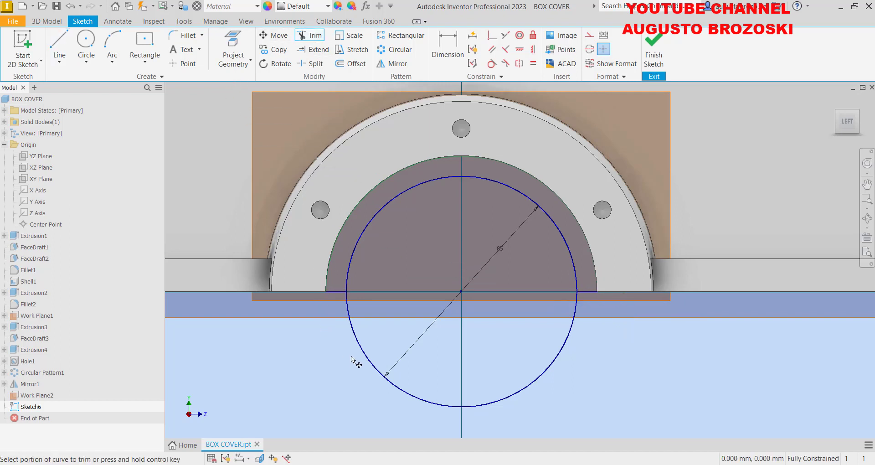
click(366, 356)
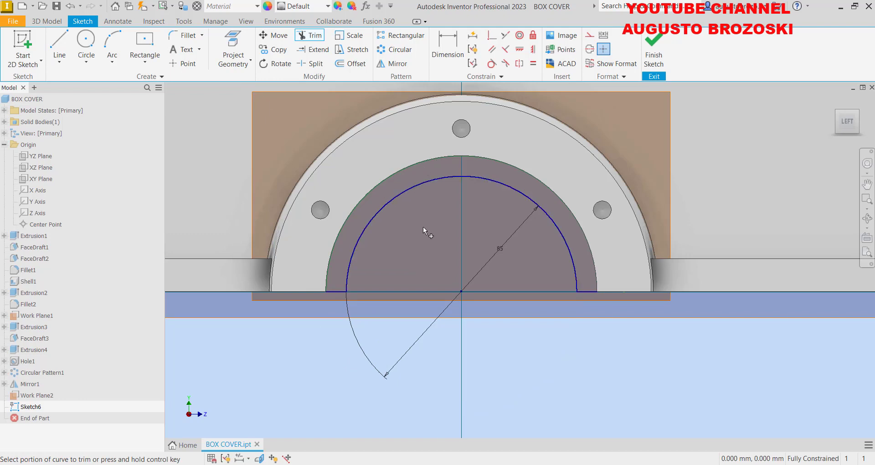
click(654, 51)
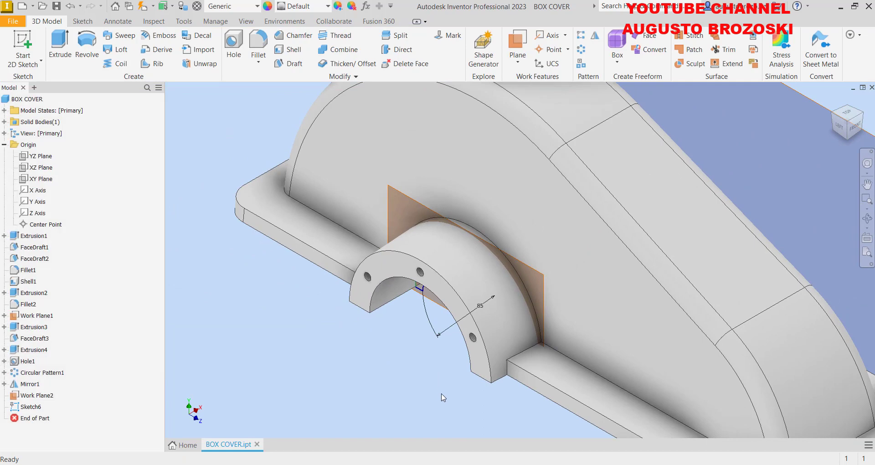
- Extrude the half-ring profile in the flipped direction up to the cover's inner wall face, joining it to the body
shift+middle_drag(481, 406, 491, 351)
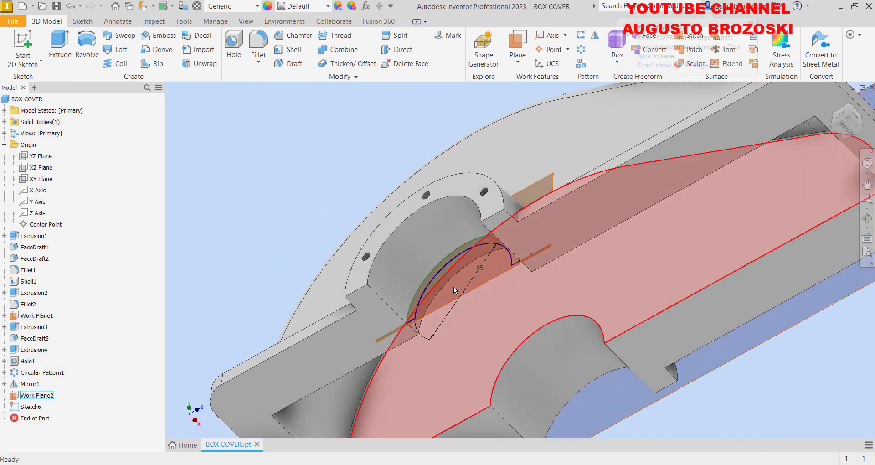
click(67, 47)
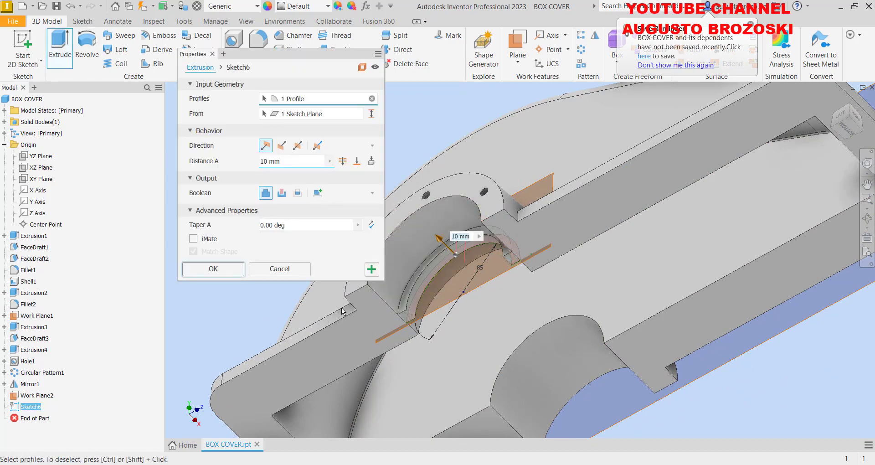
scroll(416, 321, up, 2)
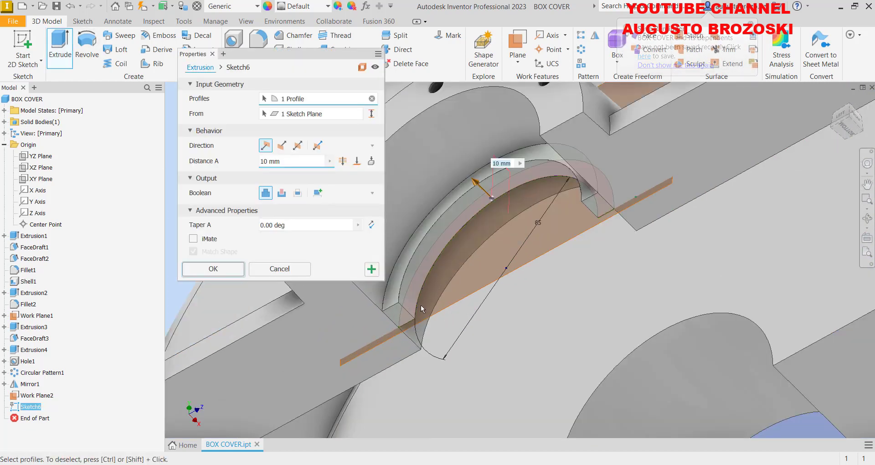
click(281, 147)
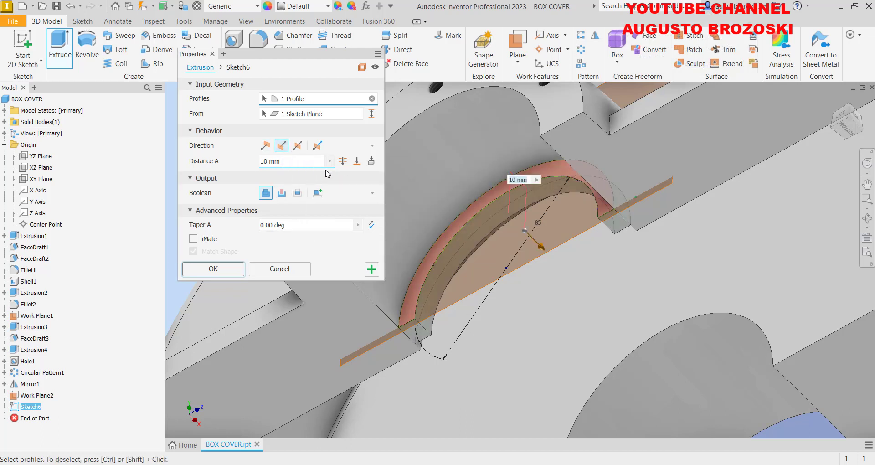
click(357, 161)
scroll(542, 313, up, 5)
shift+middle_drag(542, 314, 511, 267)
click(503, 272)
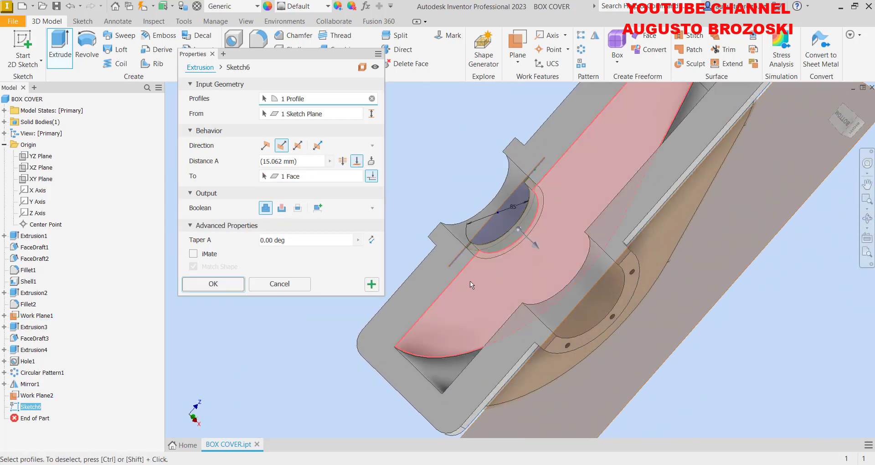
scroll(486, 241, down, 5)
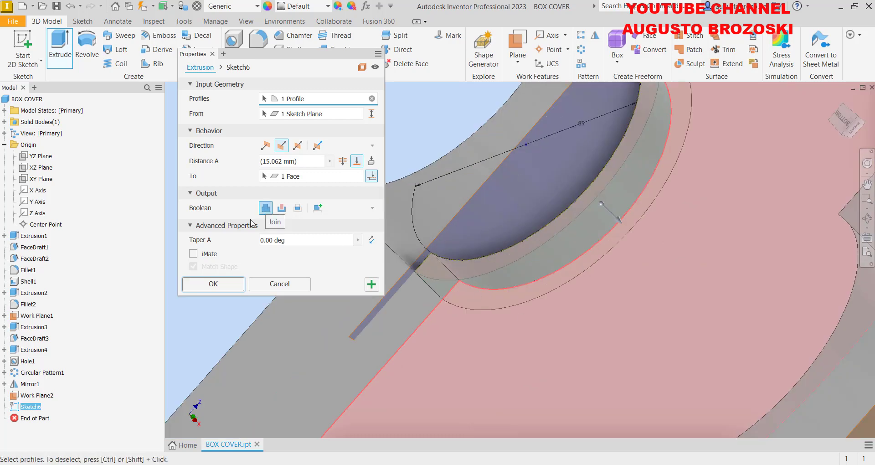
click(223, 288)
mouse_move(349, 267)
shift+middle_down()
mouse_move(403, 212)
mouse_move(426, 226)
mouse_move(425, 246)
mouse_move(393, 232)
mouse_move(397, 219)
mouse_move(420, 236)
mouse_move(439, 224)
shift+middle_up()
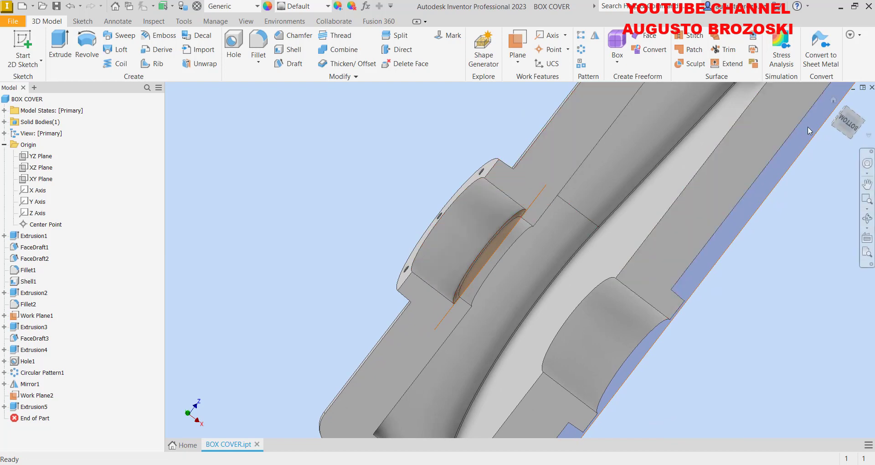
click(834, 100)
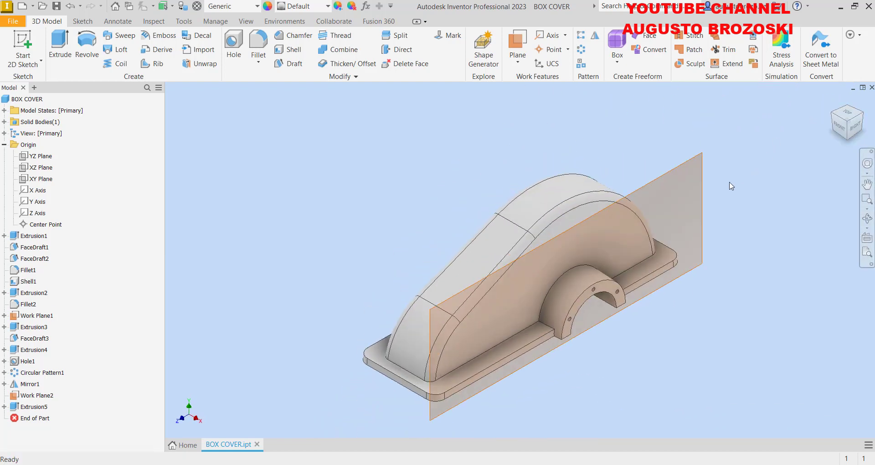
click(860, 128)
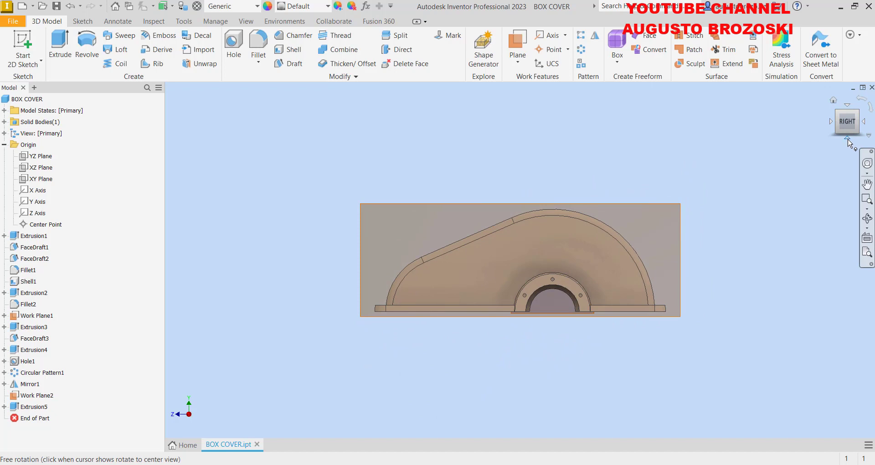
click(847, 139)
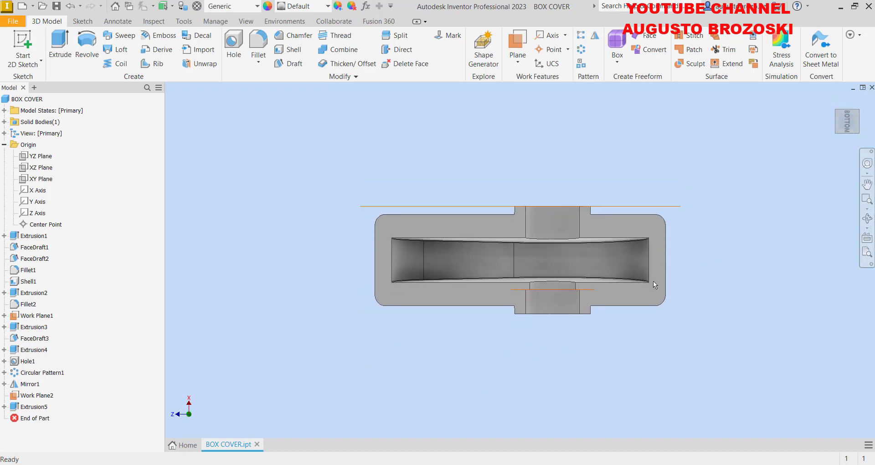
- Examine the box cover drawing and step 22 of the PDF manual in Adobe Acrobat Reader for the second boss's dimensions
scroll(550, 294, up, 3)
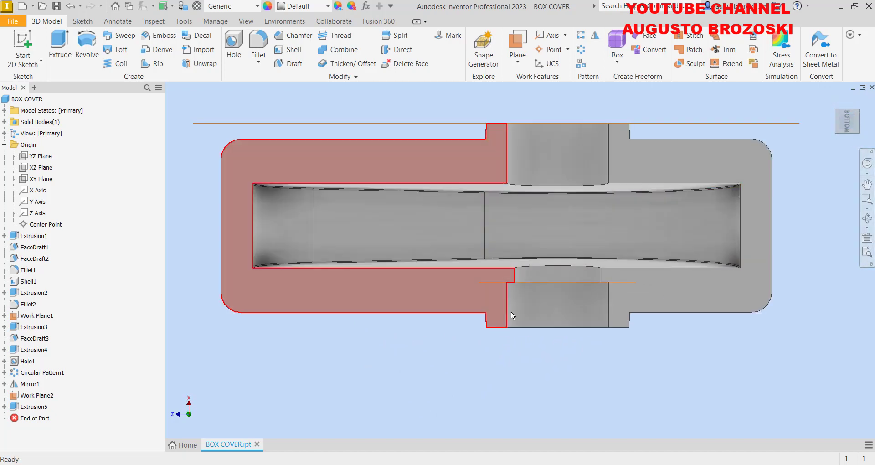
mouse_move(319, 462)
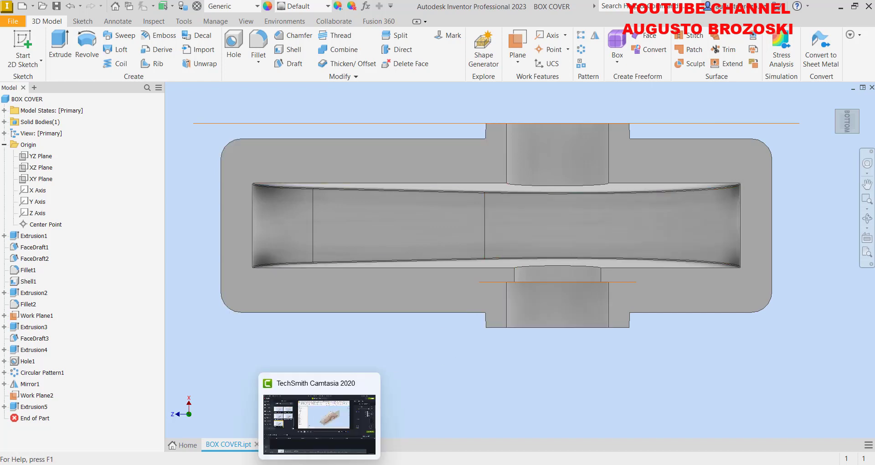
click(317, 429)
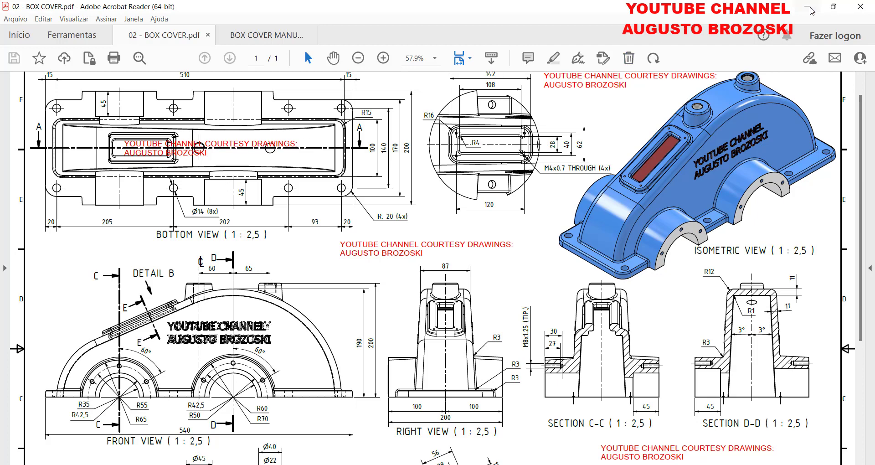
click(807, 7)
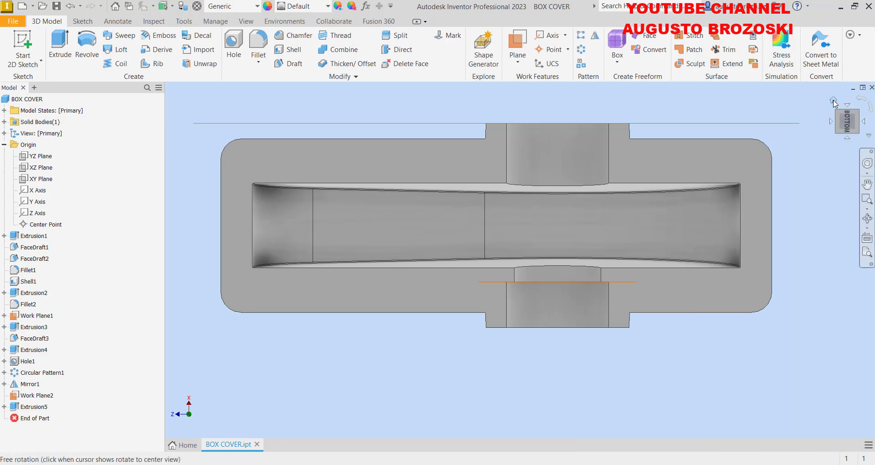
click(833, 100)
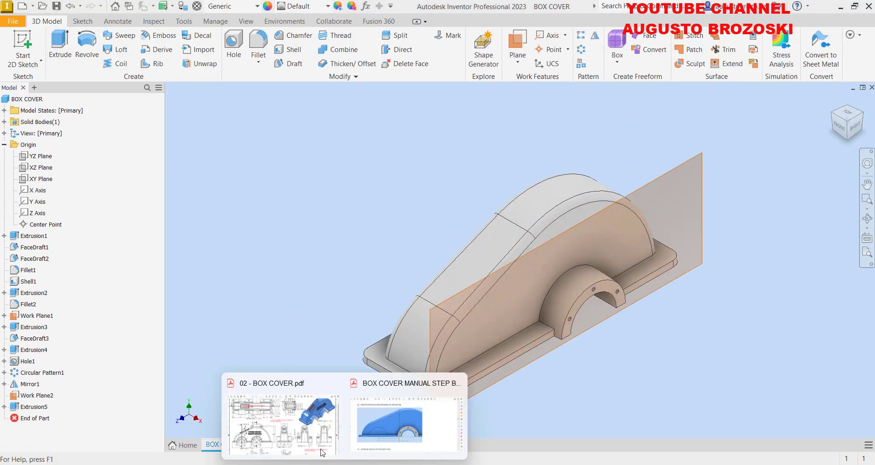
click(287, 421)
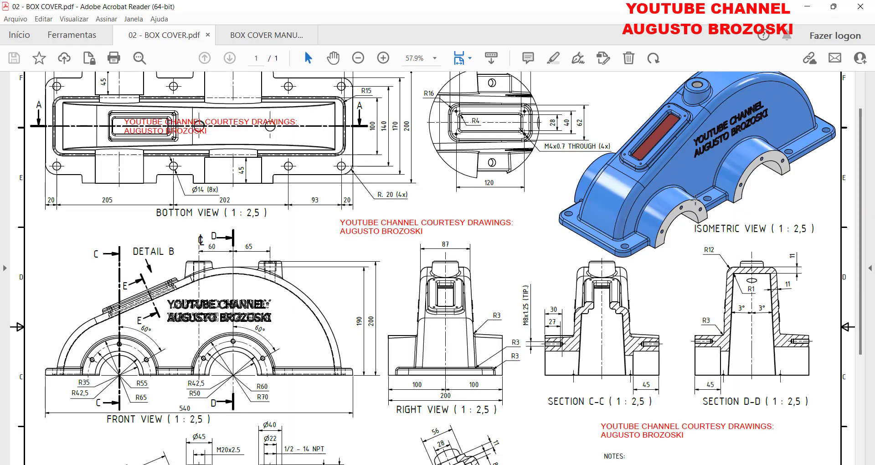
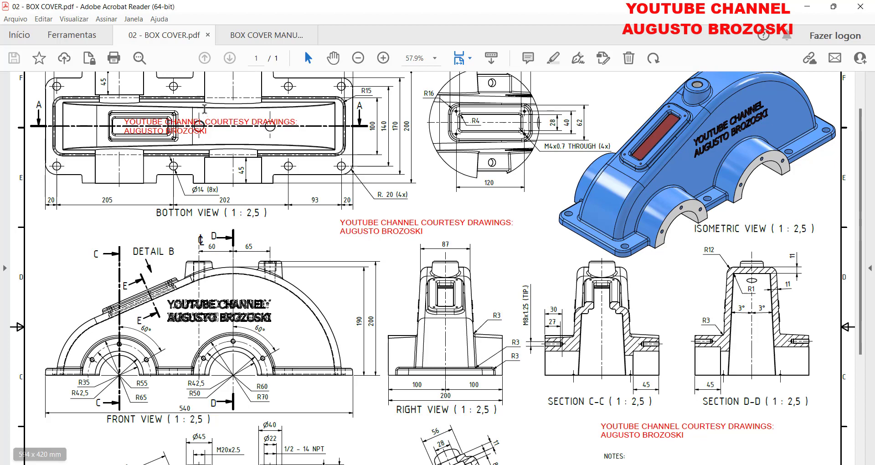
click(265, 37)
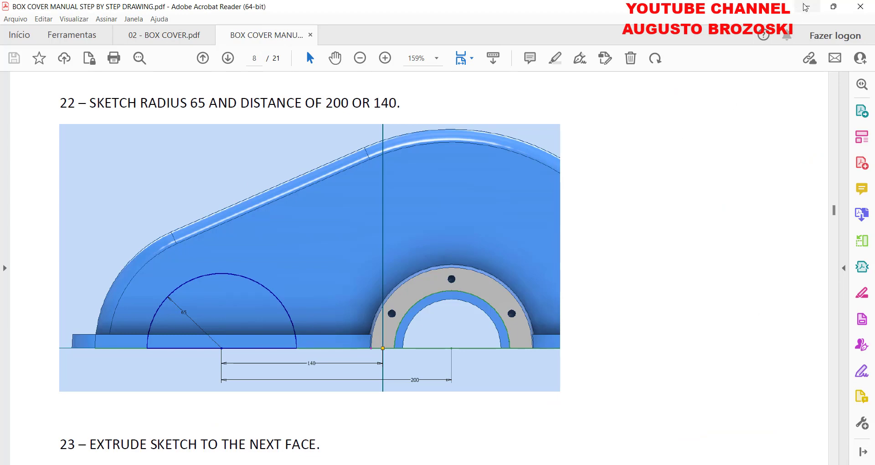
click(806, 7)
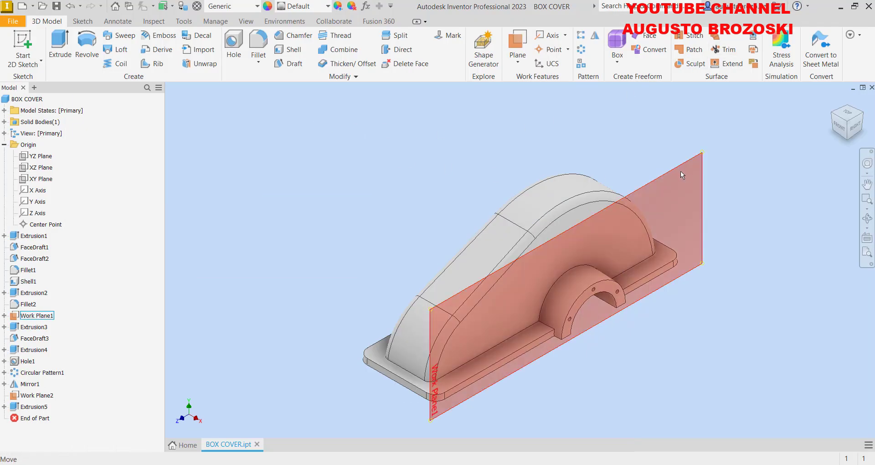
- Start a sketch on the work plane in front of the cover and draw a 130 mm diameter circle centred on the horizontal axis
click(25, 42)
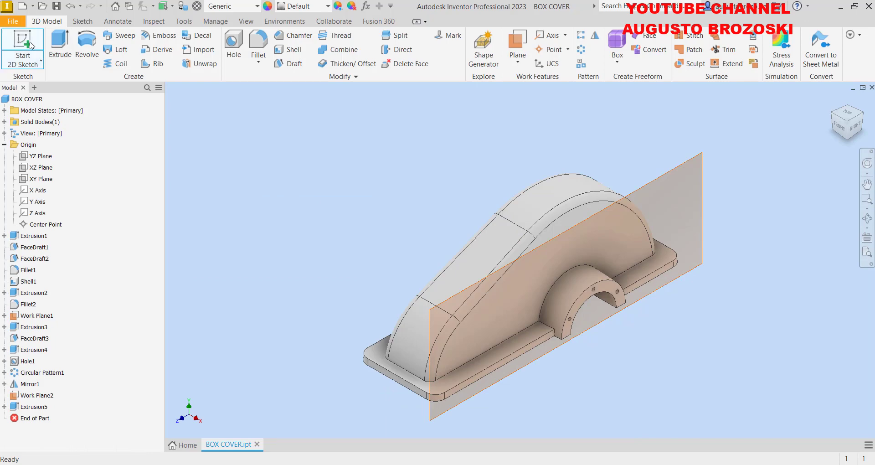
click(649, 182)
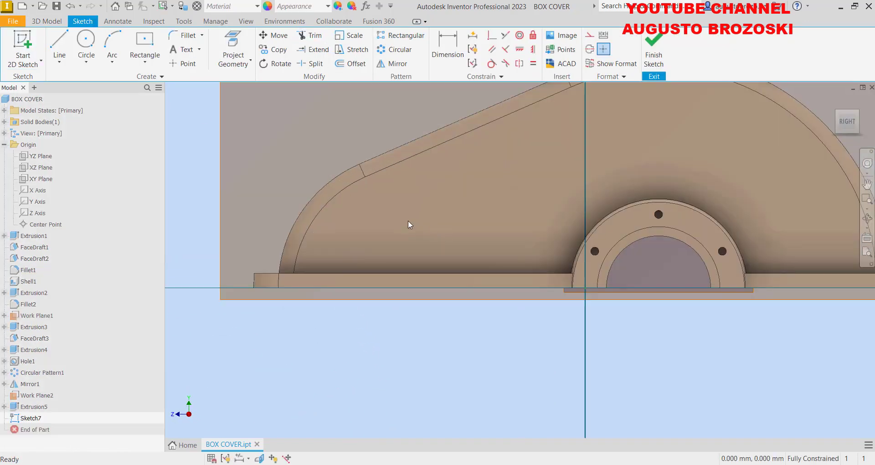
click(98, 53)
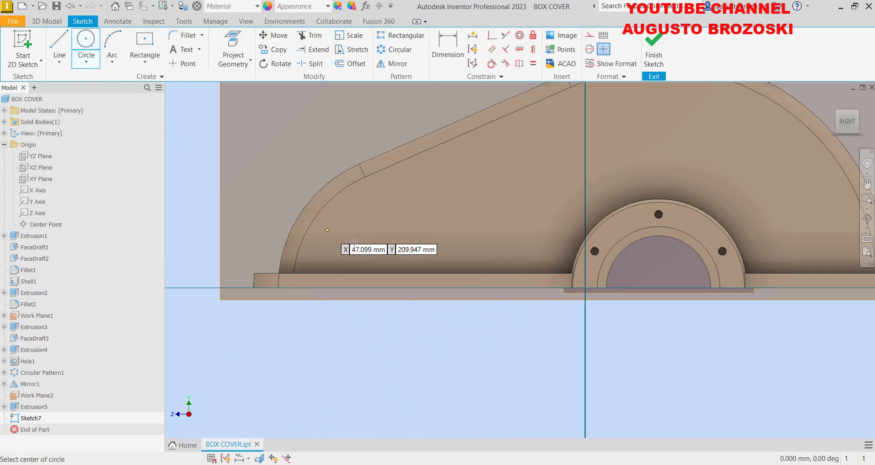
click(381, 287)
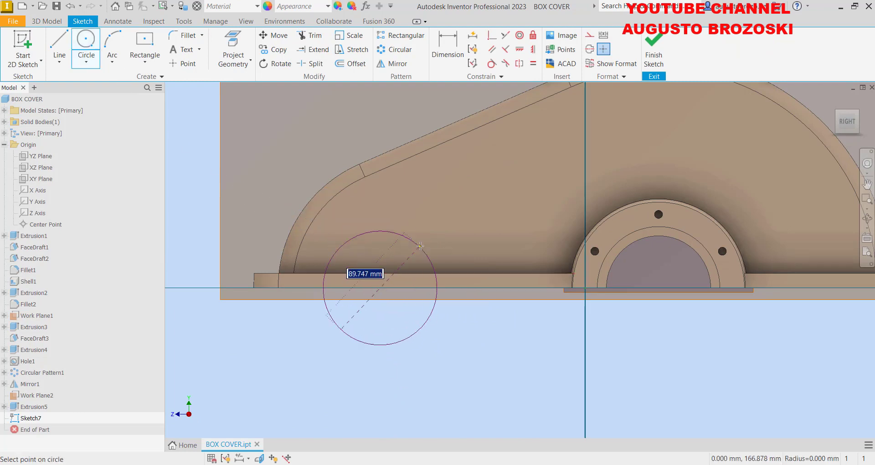
text(130)
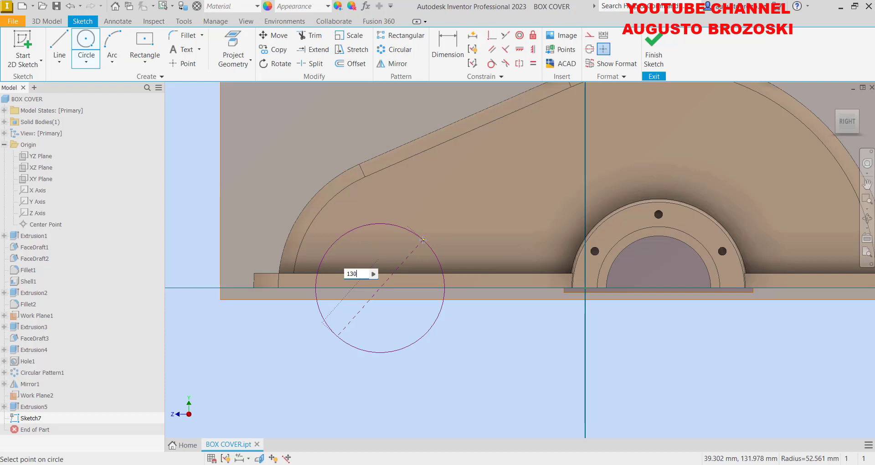
key(Return)
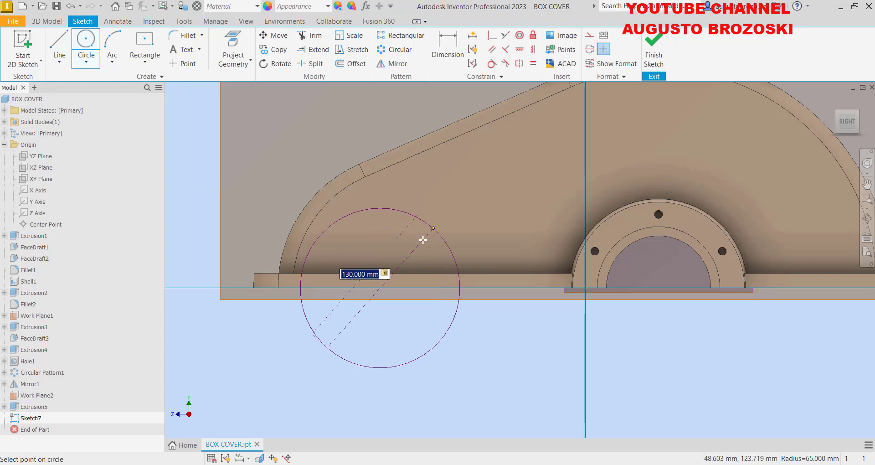
- Dimension the circle's centre at 140 mm from the sketch origin
click(448, 48)
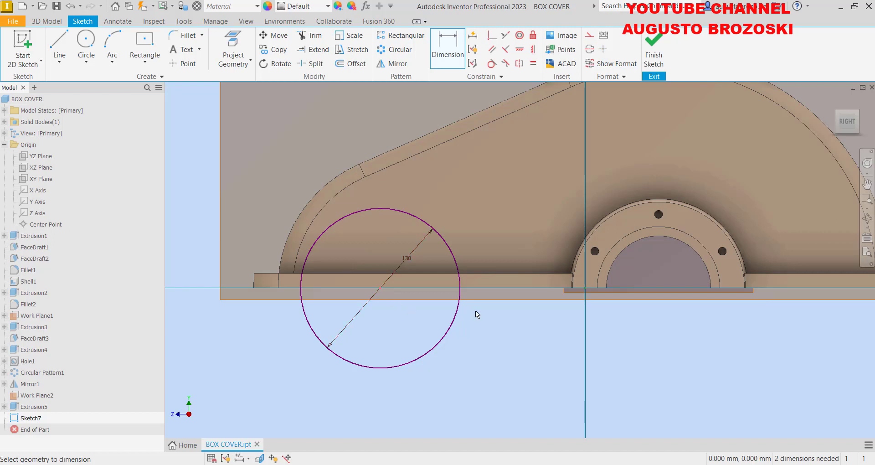
click(585, 289)
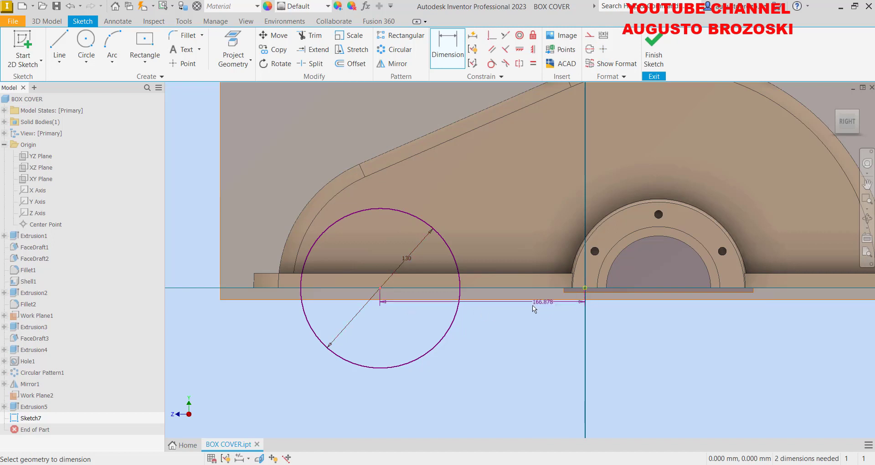
click(485, 360)
text(140)
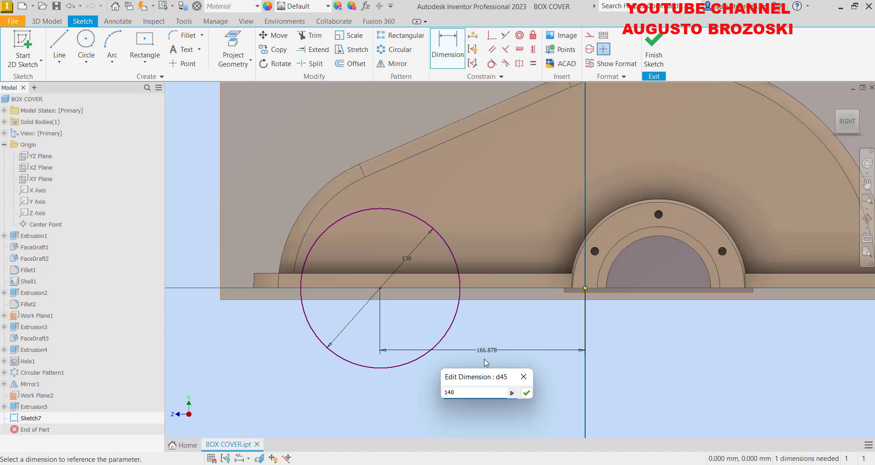
key(Return)
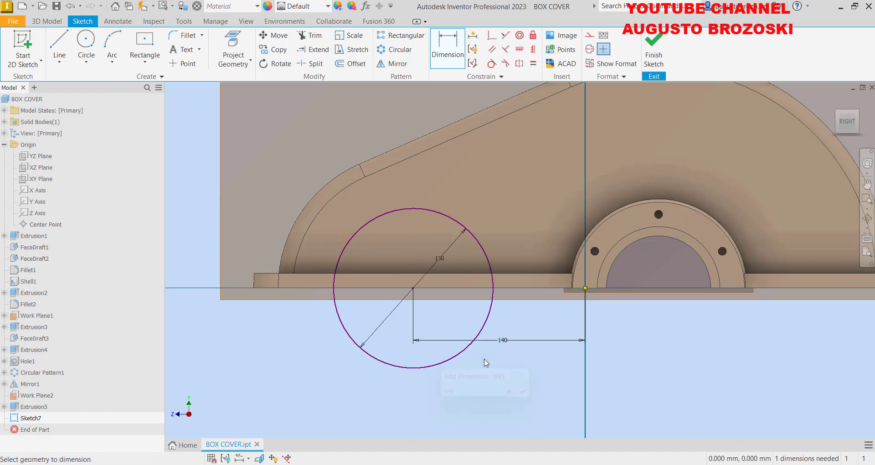
- Draw a horizontal line across the circle's diameter and trim away the circle's lower half
click(59, 46)
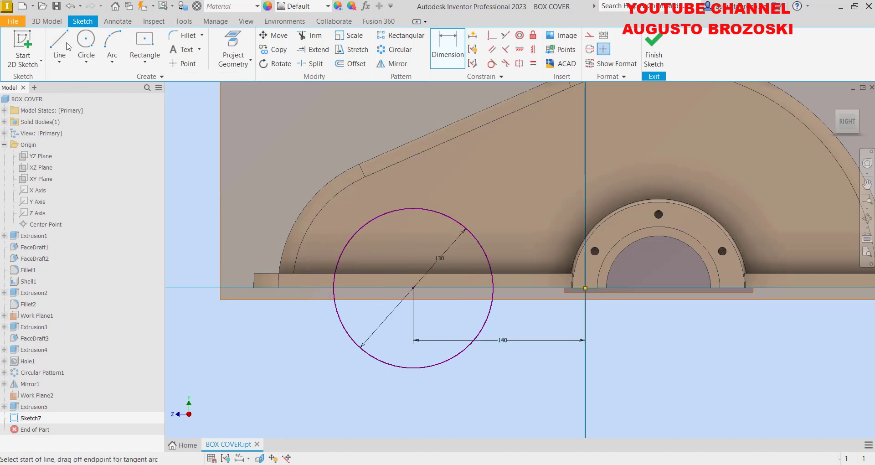
click(333, 288)
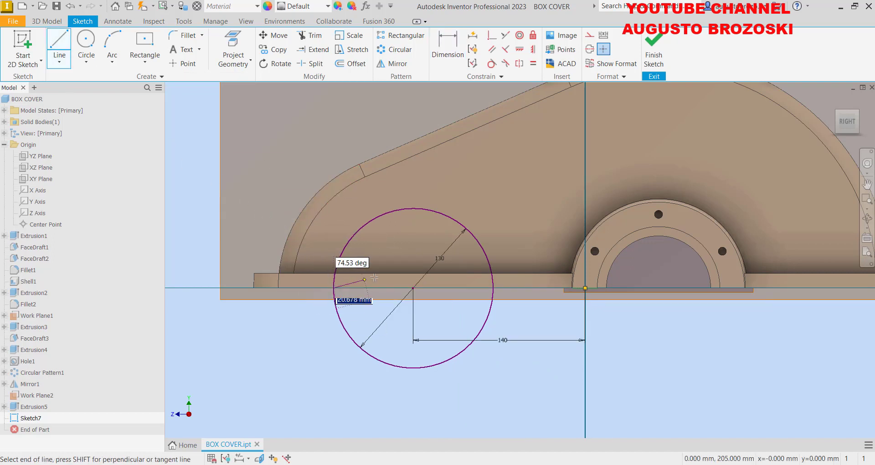
click(493, 287)
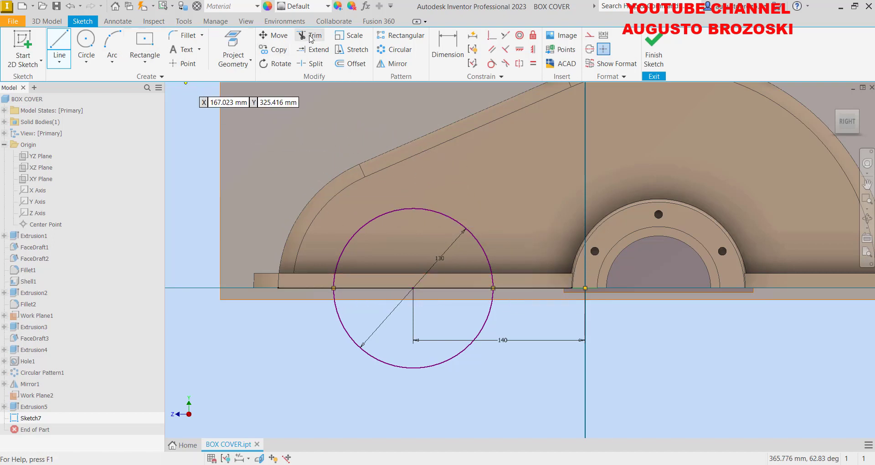
click(310, 36)
mouse_move(324, 354)
mouse_down()
mouse_move(364, 335)
mouse_move(346, 338)
mouse_up()
key(Escape)
- Test the half circle for free movement and make its centre point coincident with the base's horizontal edge line
click(445, 288)
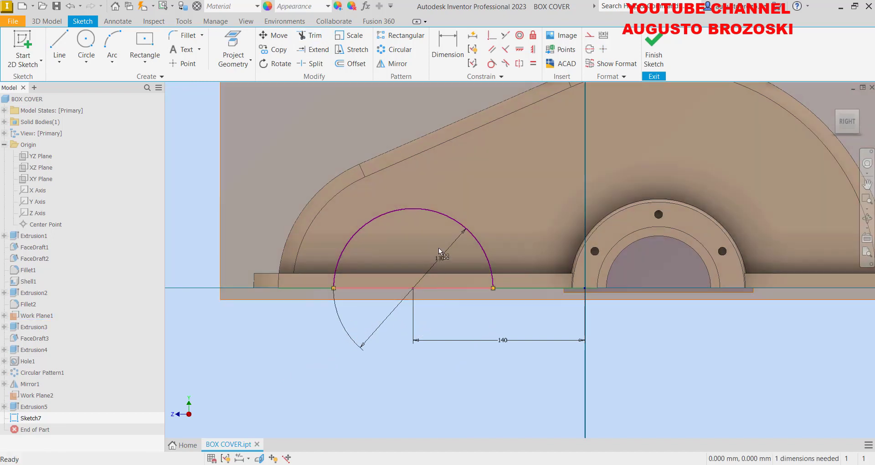
drag(435, 211, 438, 236)
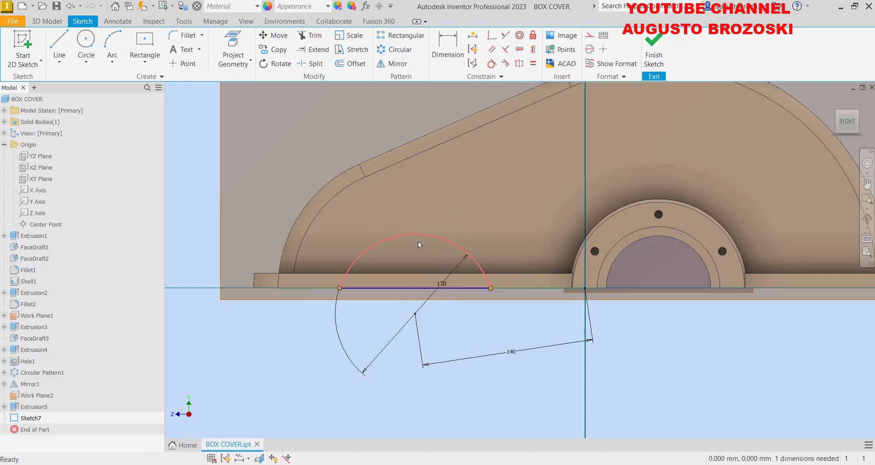
scroll(448, 334, up, 3)
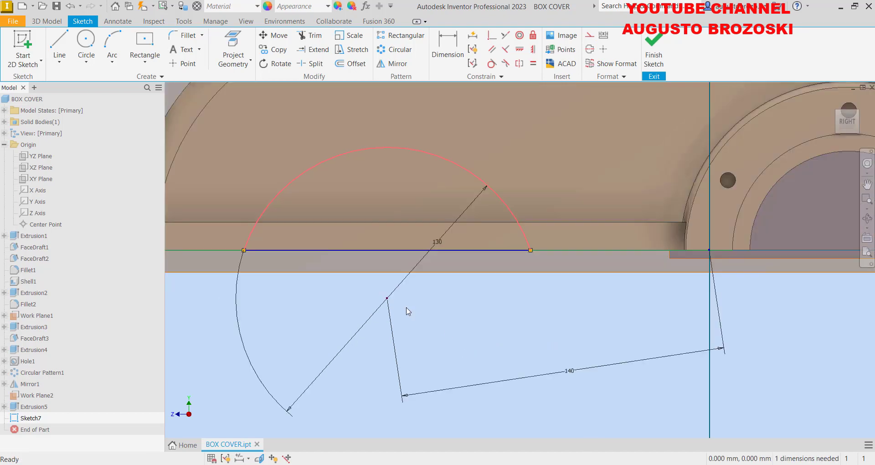
click(492, 37)
click(387, 299)
click(557, 250)
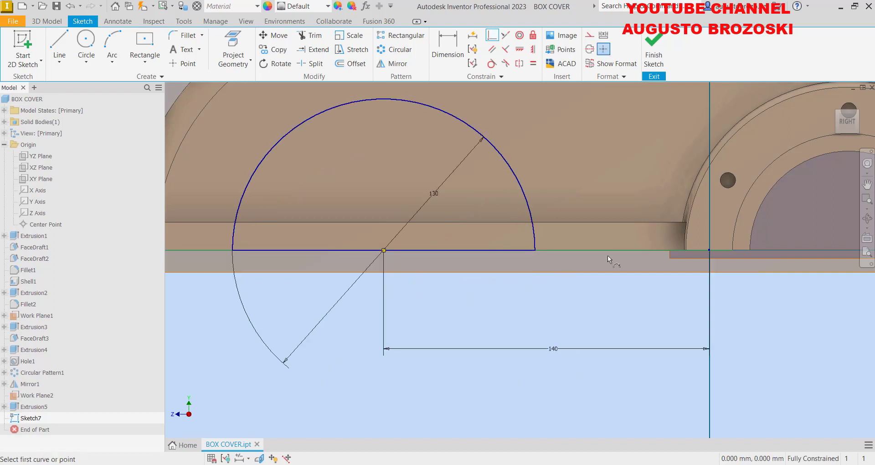
key(Escape)
drag(420, 250, 423, 254)
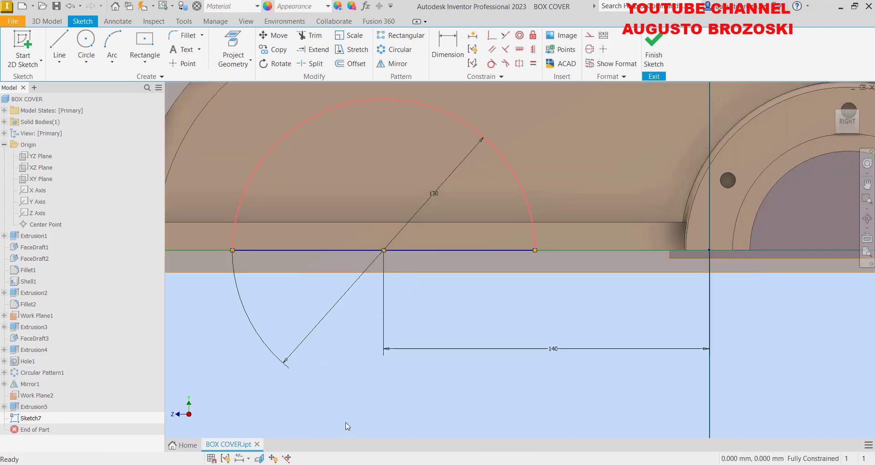
- Check manual step 23, finish the sketch, and extrude the half-circle profile To Next into the cover's side wall as a join
click(381, 429)
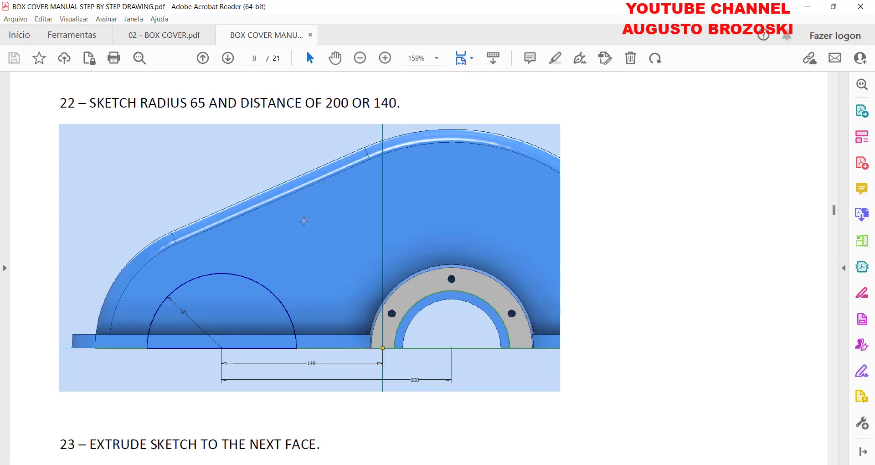
scroll(280, 226, down, 10)
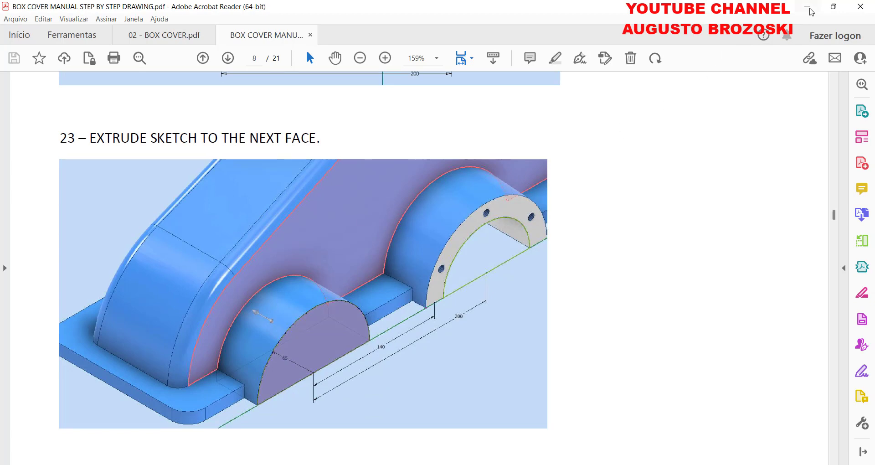
click(809, 8)
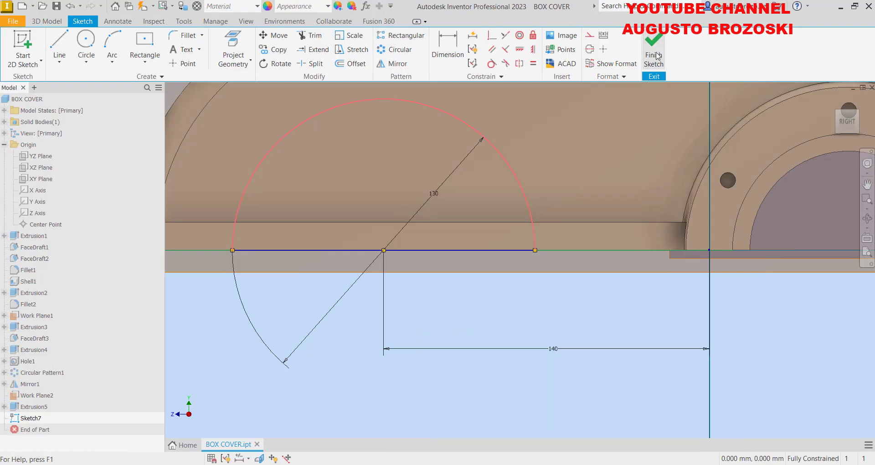
click(656, 55)
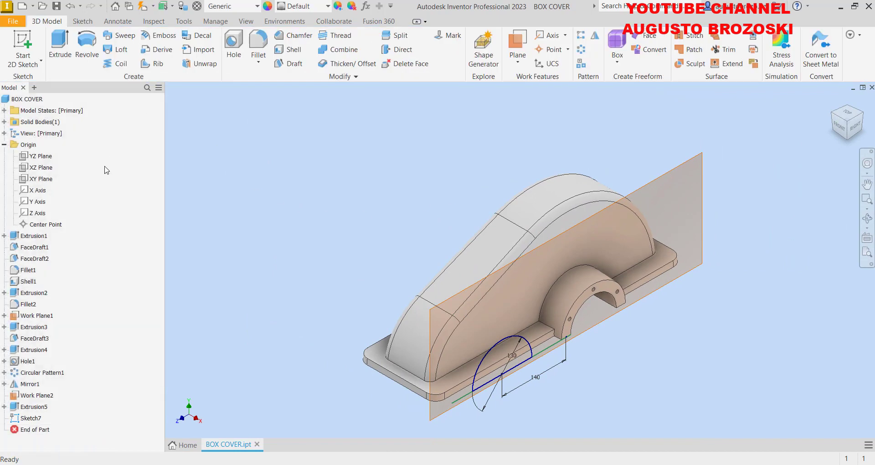
click(60, 44)
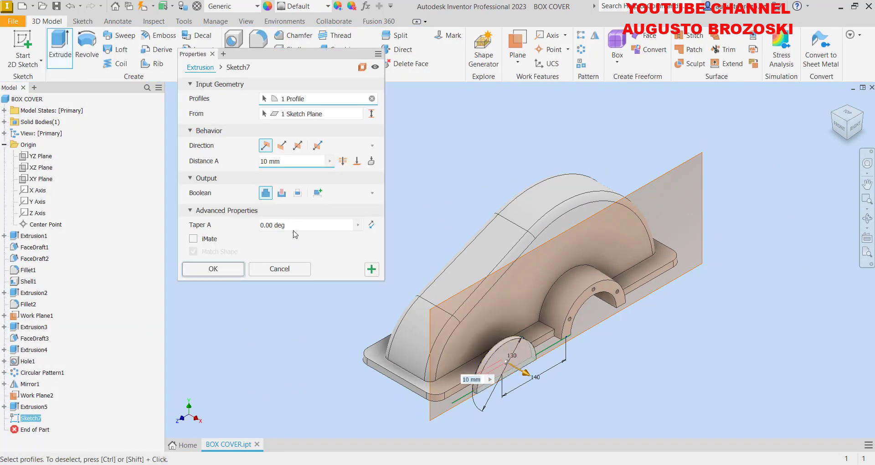
click(371, 161)
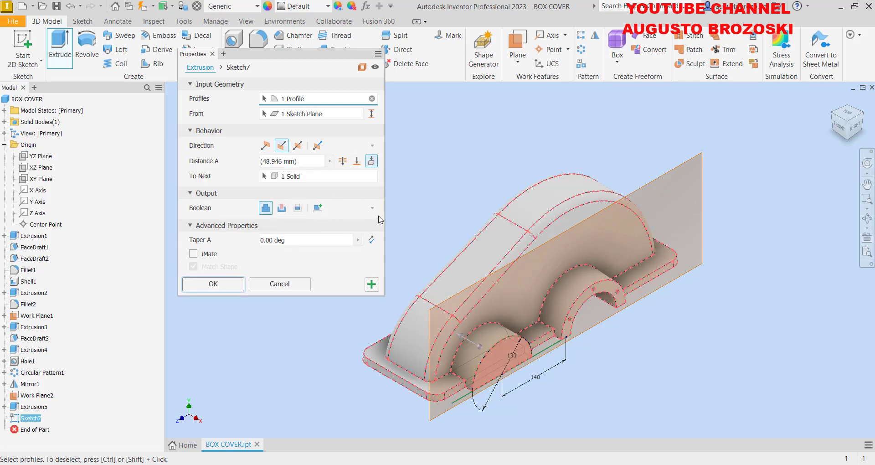
scroll(492, 393, up, 5)
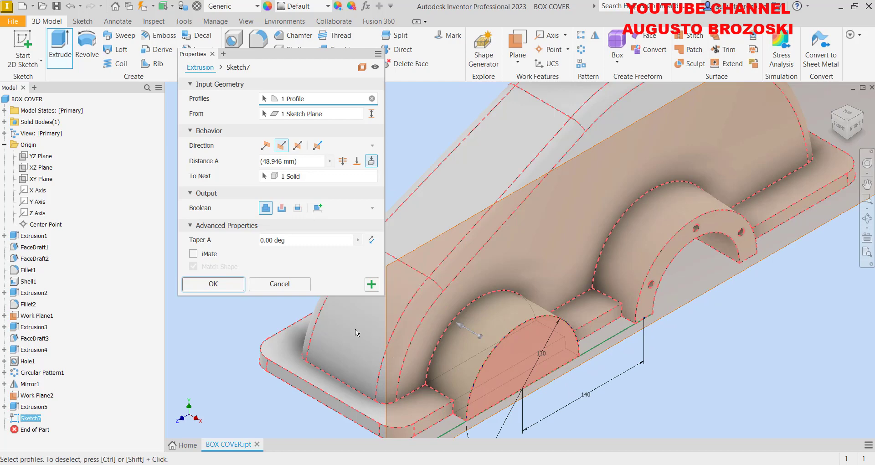
click(213, 284)
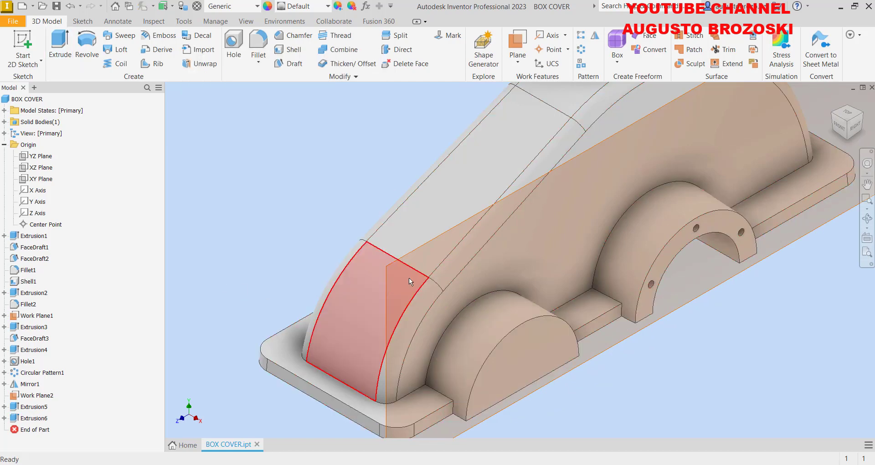
- Save the part and check manual step 24 for the new boss's draft angle
click(833, 101)
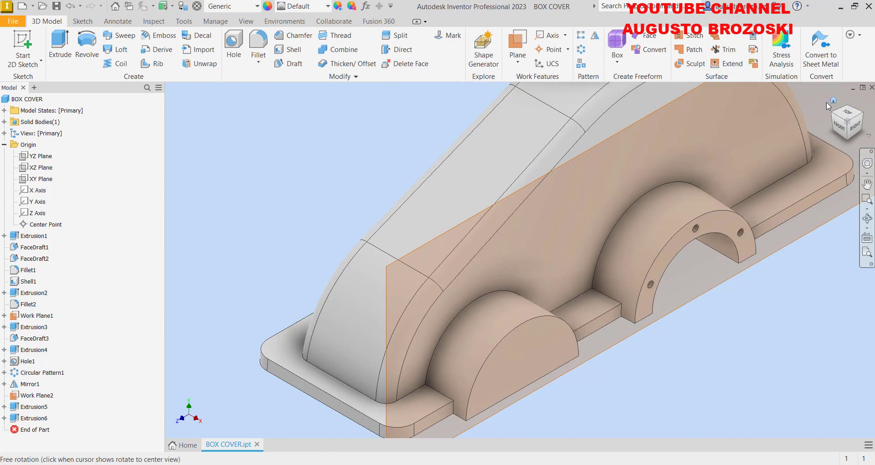
click(59, 6)
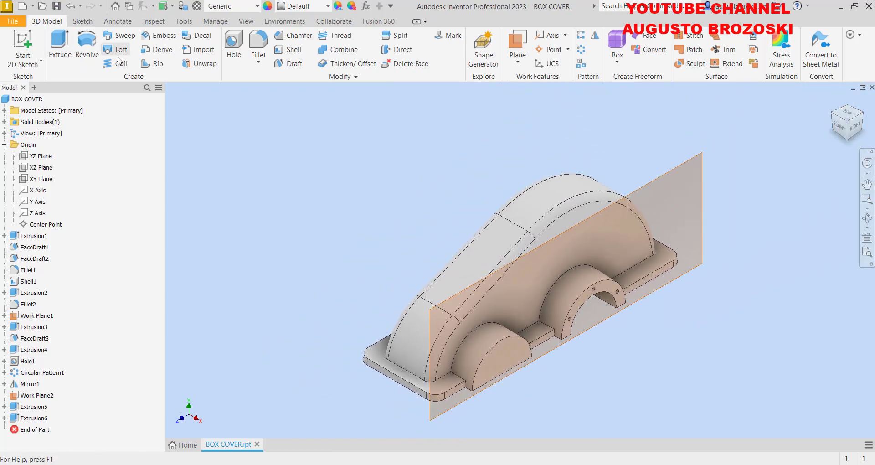
mouse_move(345, 464)
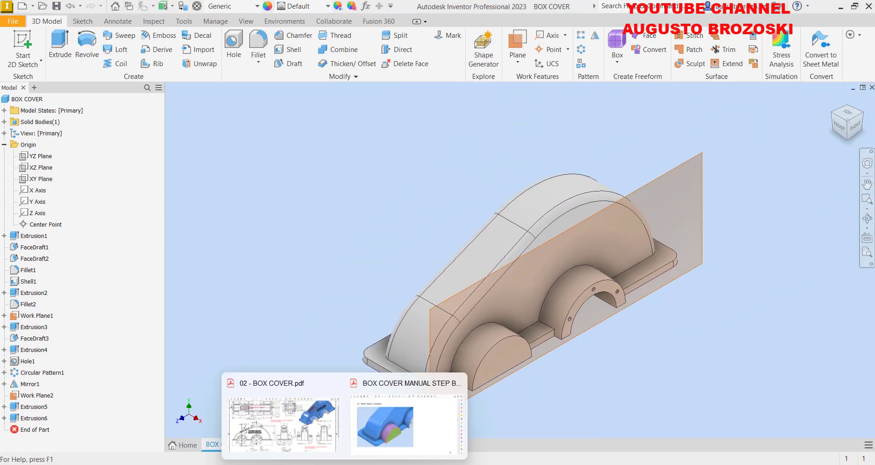
click(364, 434)
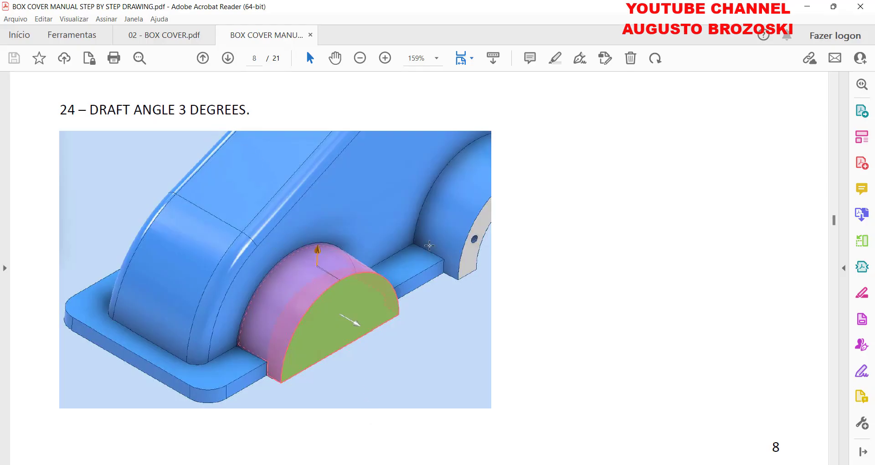
click(807, 7)
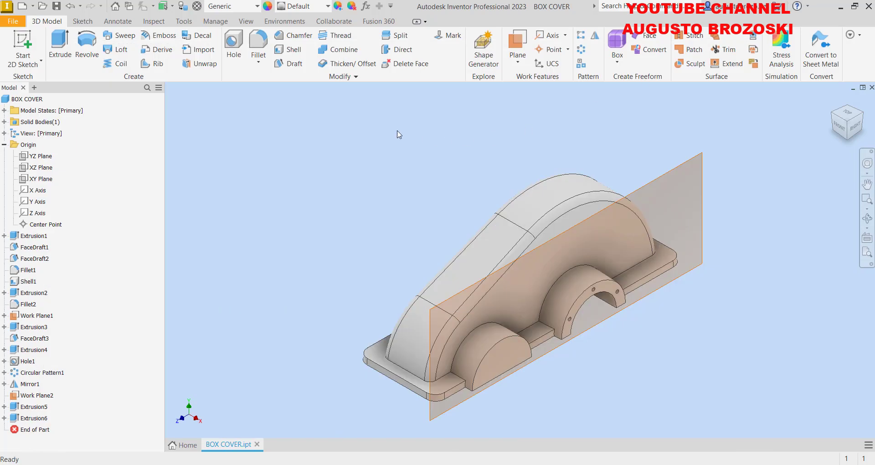
- Apply a 3-degree fixed-plane face draft to the new boss's curved surface, using its flat half-round end face as the fixed plane
click(289, 63)
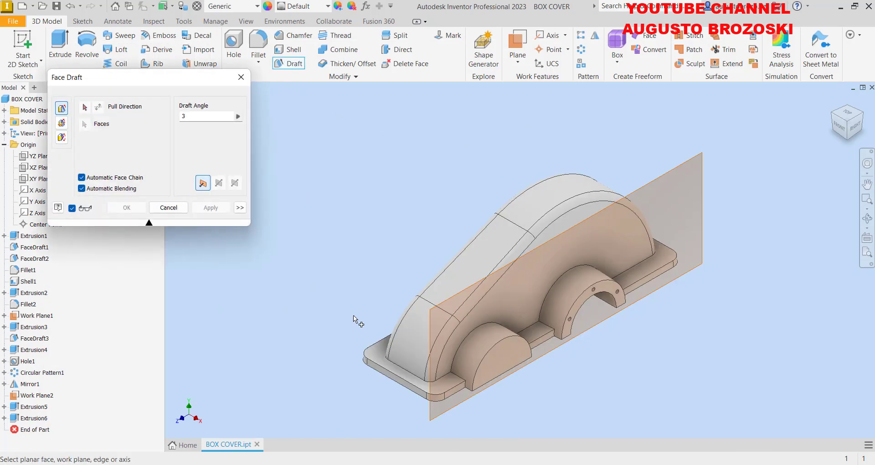
scroll(461, 393, up, 3)
scroll(461, 392, up, 2)
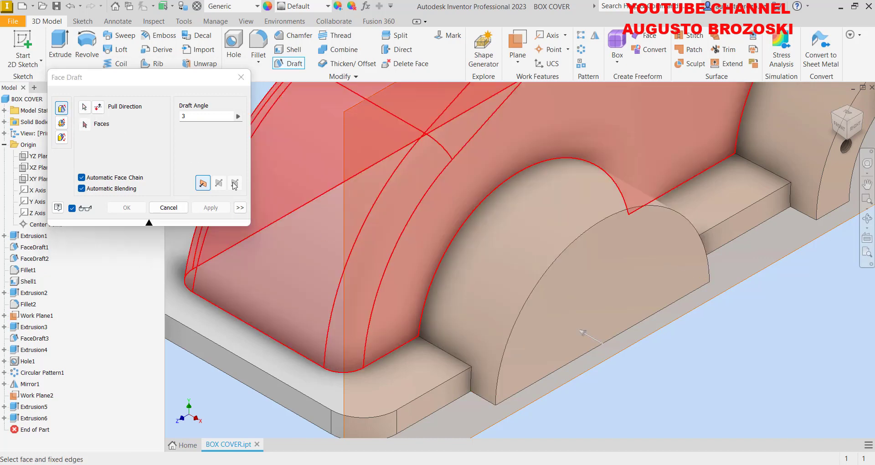
click(62, 123)
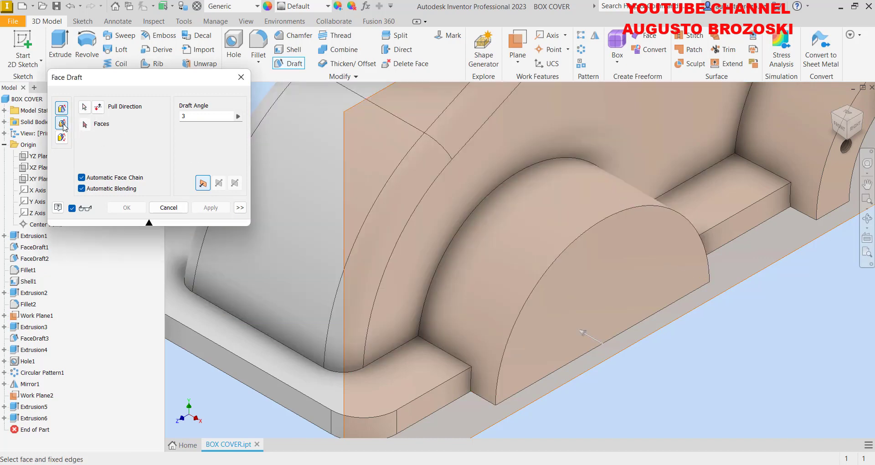
click(632, 288)
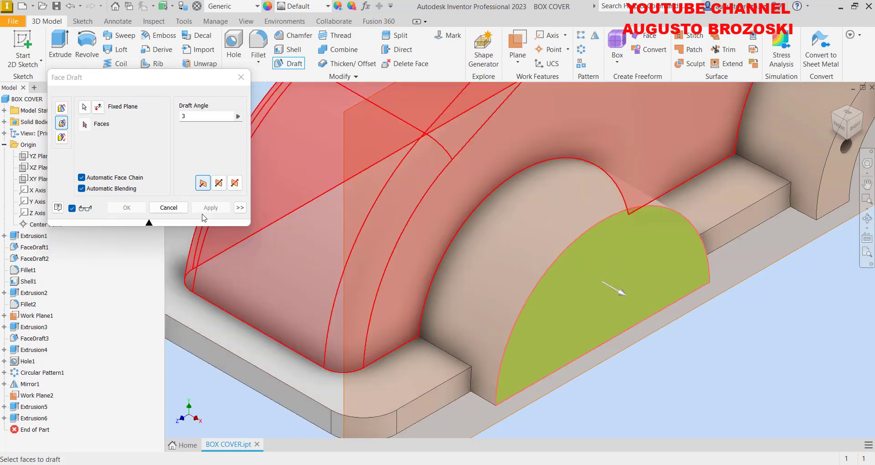
click(85, 125)
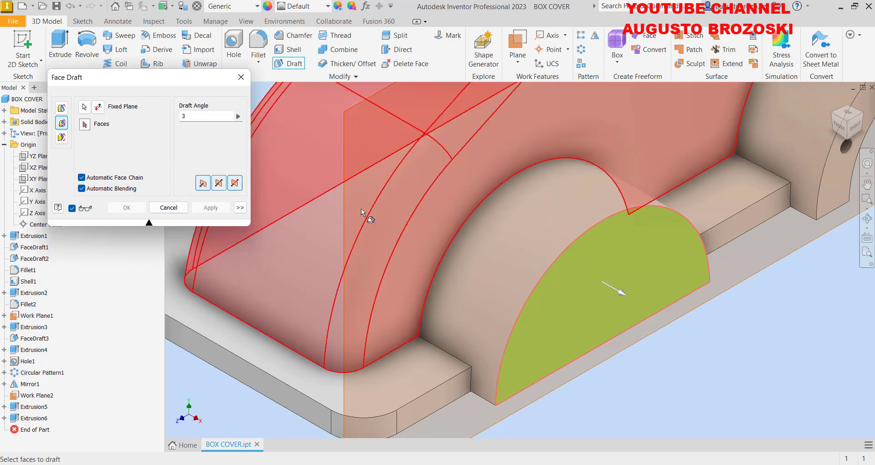
click(500, 244)
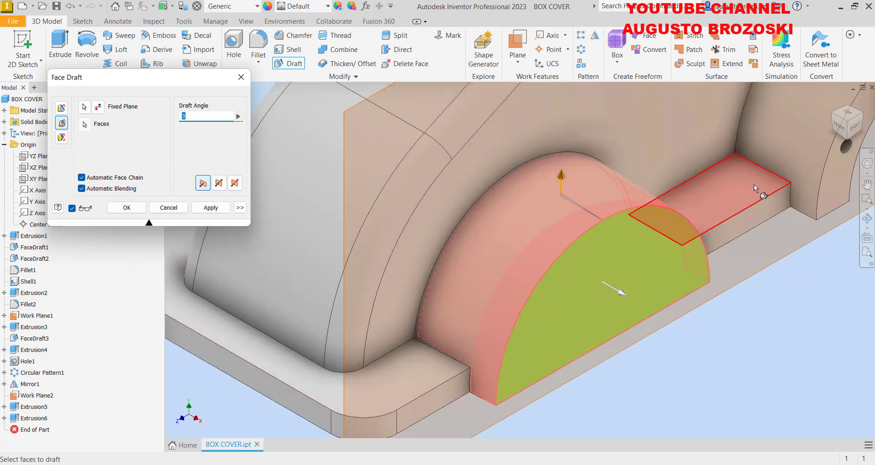
click(839, 131)
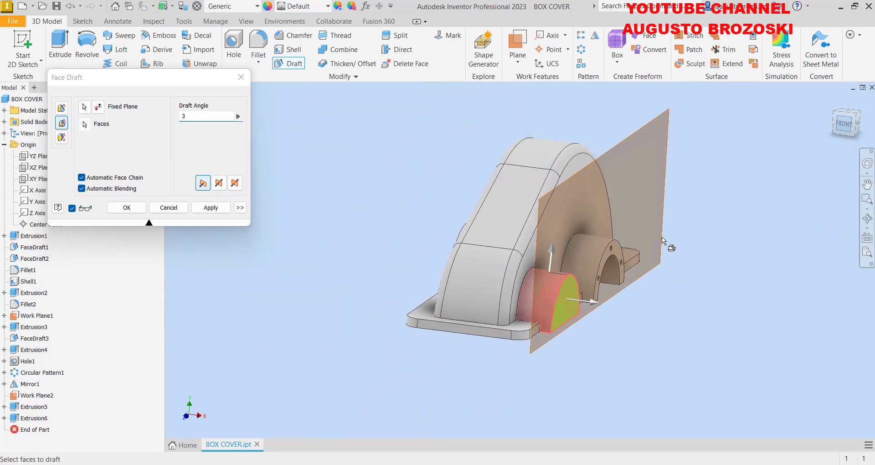
scroll(597, 270, up, 5)
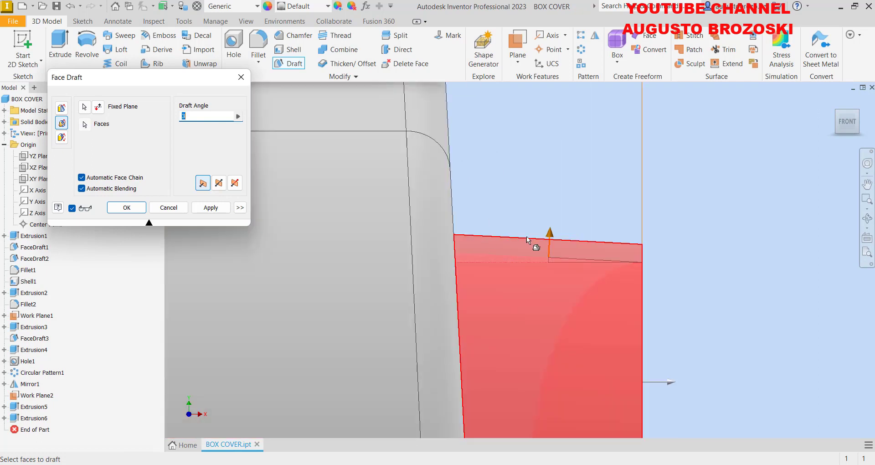
scroll(546, 267, up, 3)
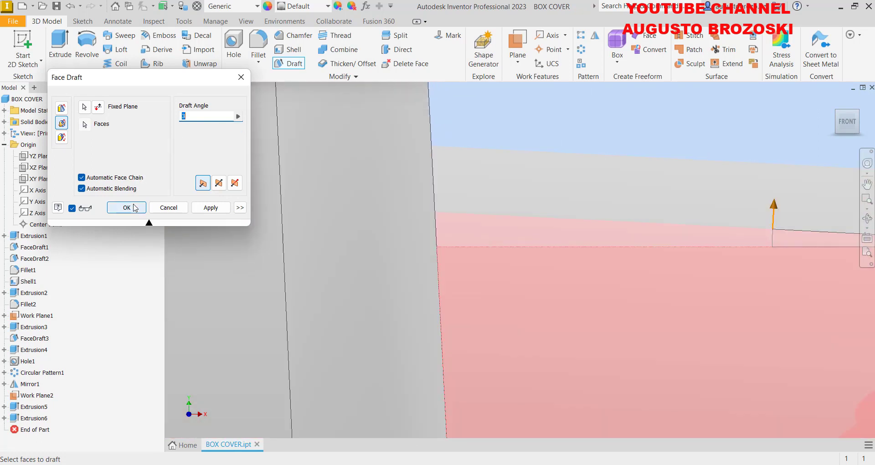
click(132, 207)
mouse_move(841, 105)
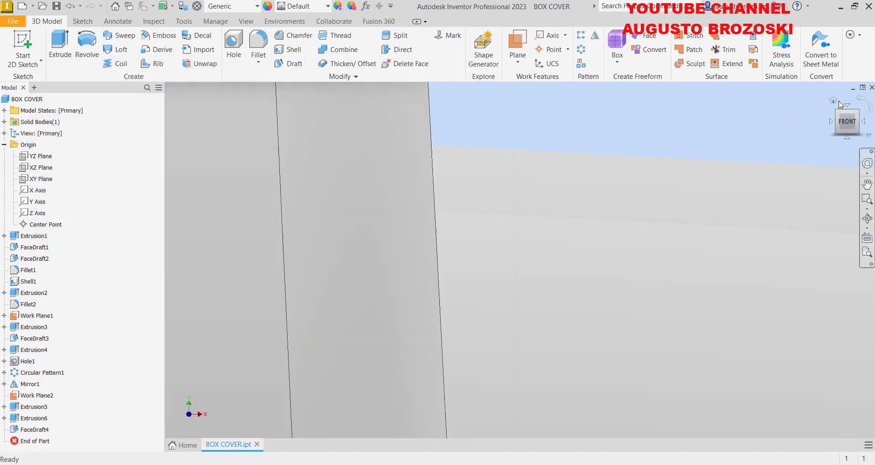
click(832, 101)
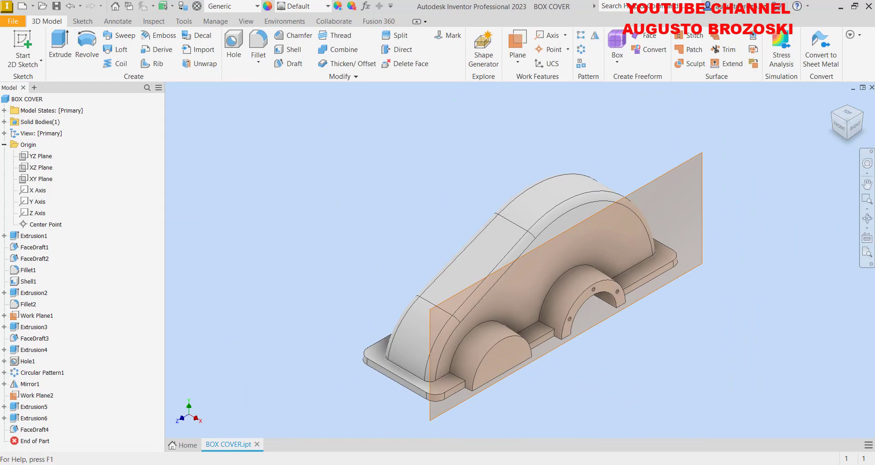
- Read manual steps 25 and 26 on sketching and extruding the bearing bore in the new boss
mouse_move(344, 464)
click(368, 440)
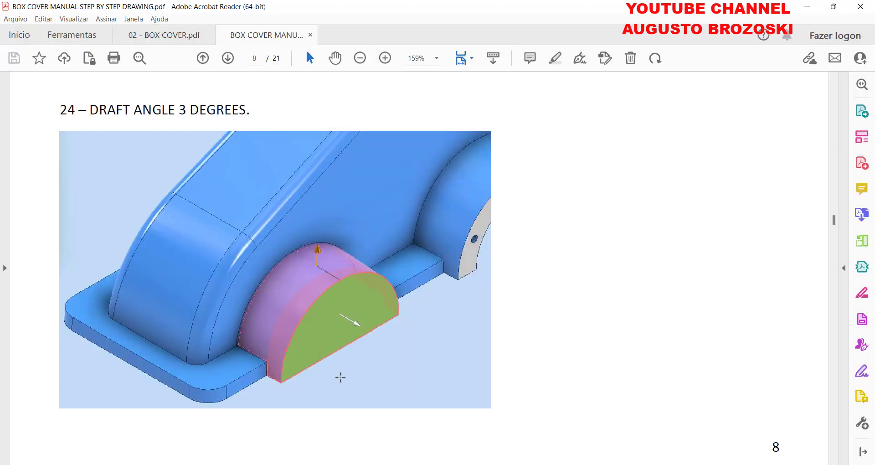
scroll(328, 372, down, 8)
scroll(309, 369, down, 5)
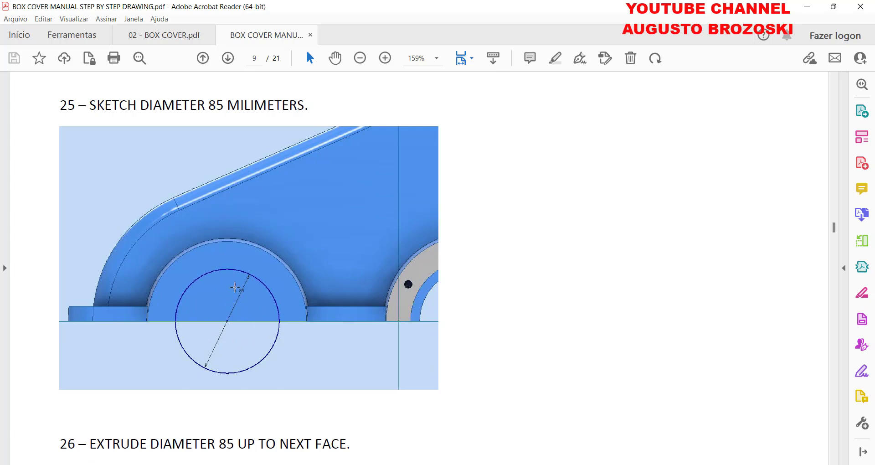
scroll(315, 268, down, 10)
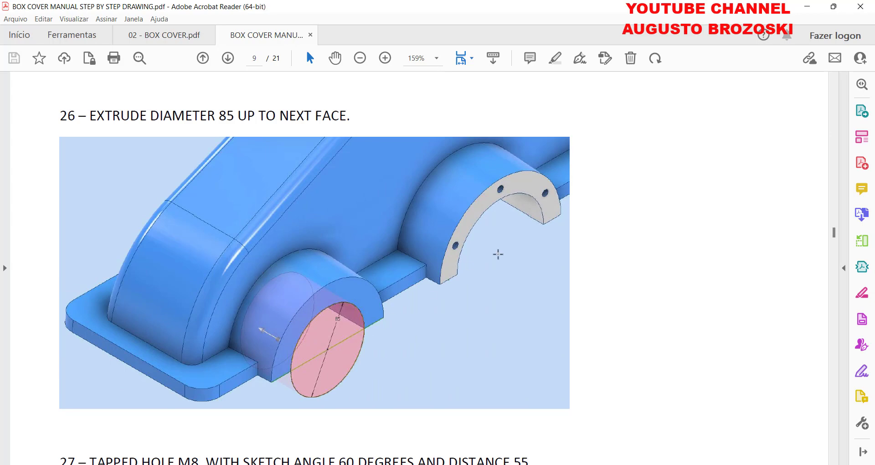
click(807, 6)
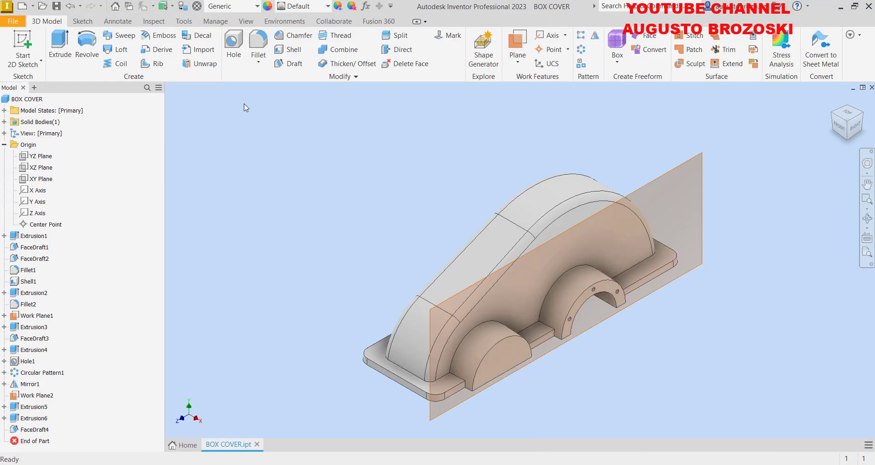
- Sketch an 85 mm diameter circle on the new boss's flat end face, centred on the half-round's centre, and finish the sketch
click(28, 39)
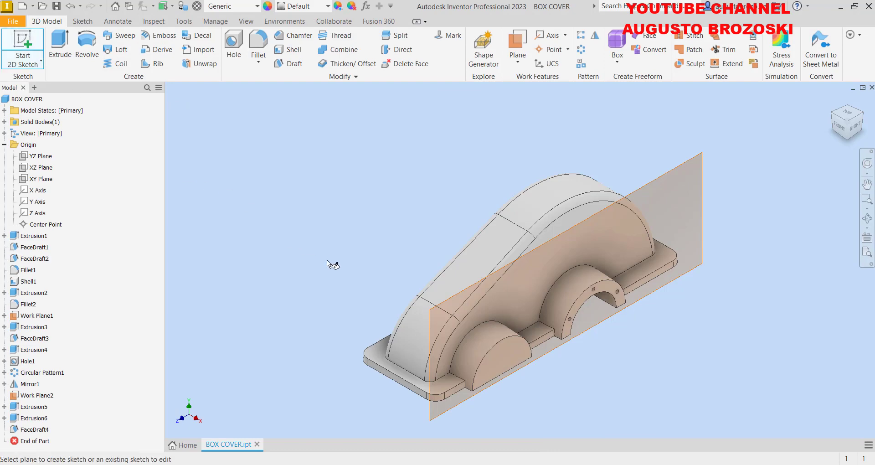
click(500, 359)
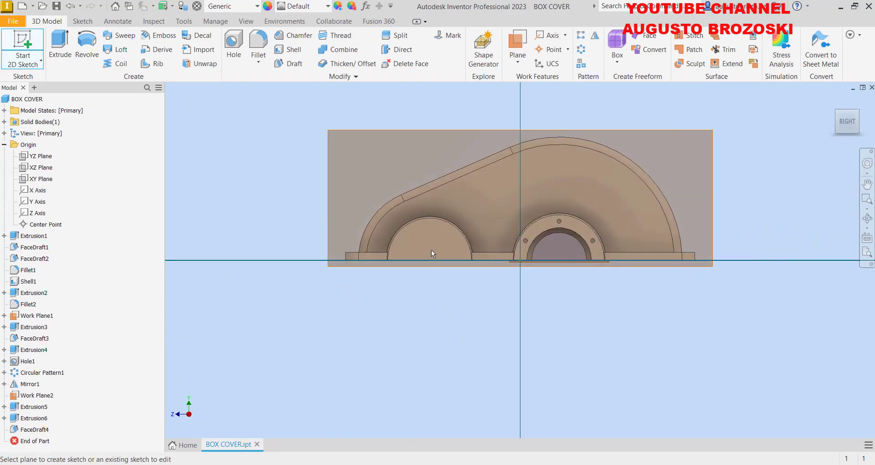
scroll(429, 229, up, 8)
scroll(432, 232, down, 2)
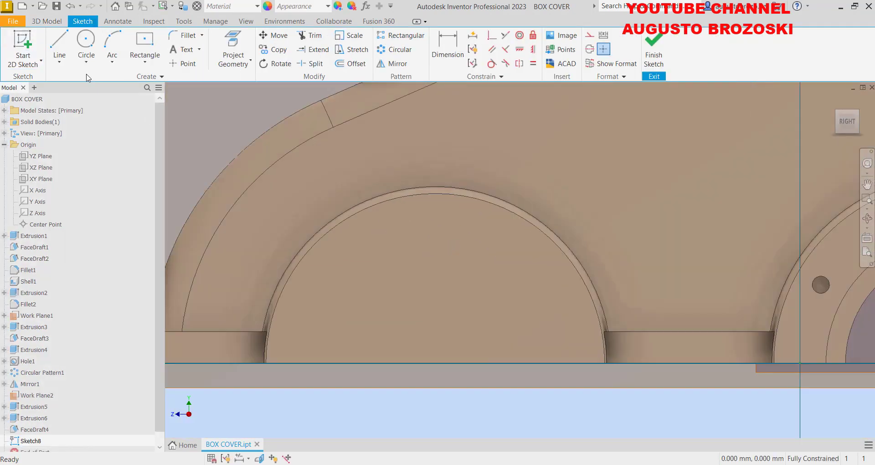
click(87, 40)
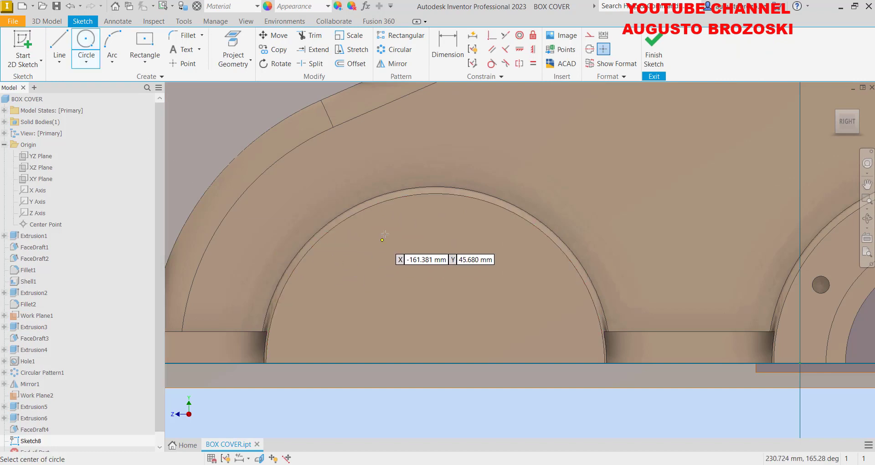
click(436, 362)
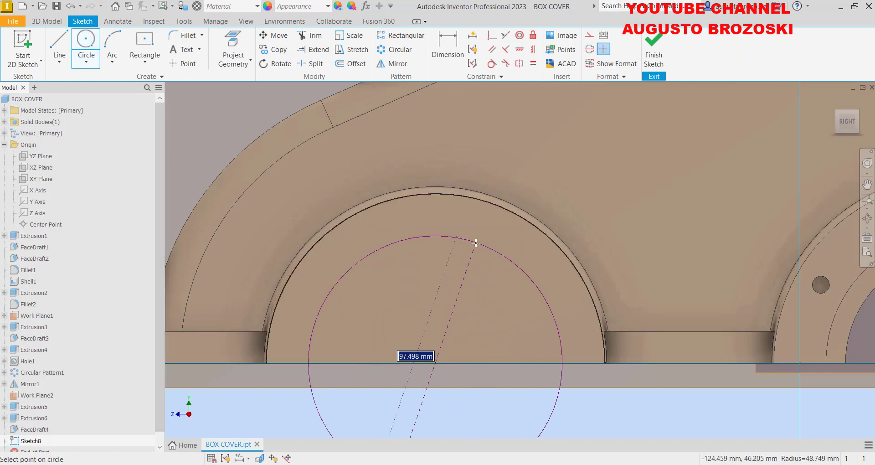
text(85)
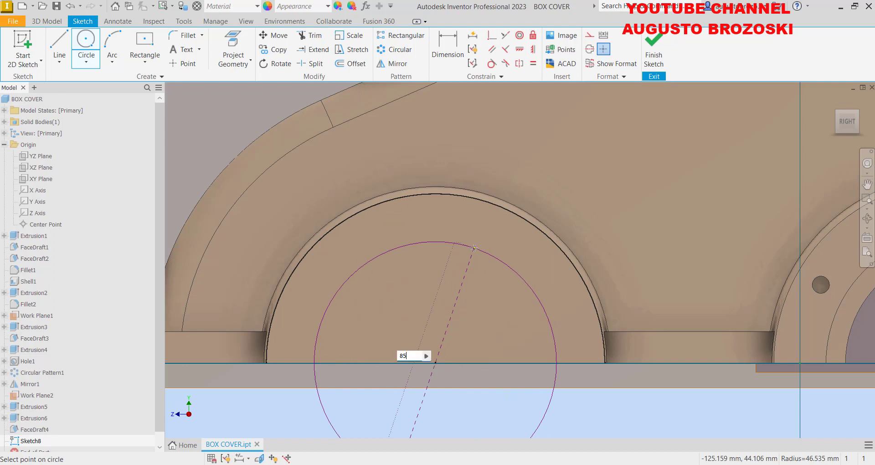
key(Return)
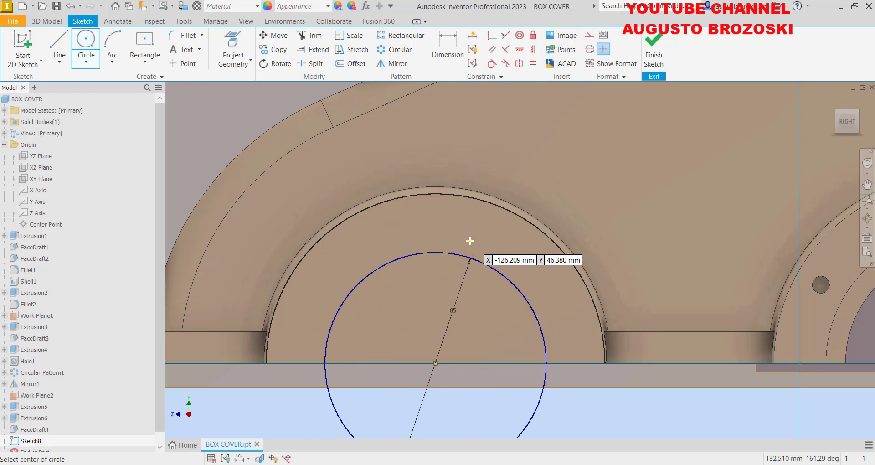
click(653, 50)
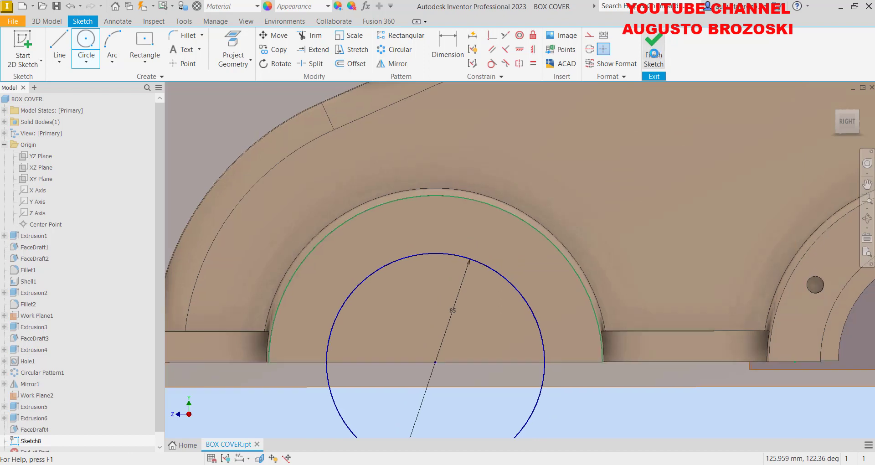
- Extrude the 85 mm circle as a cut through the boss, ending at the cover's inner side wall face
click(59, 48)
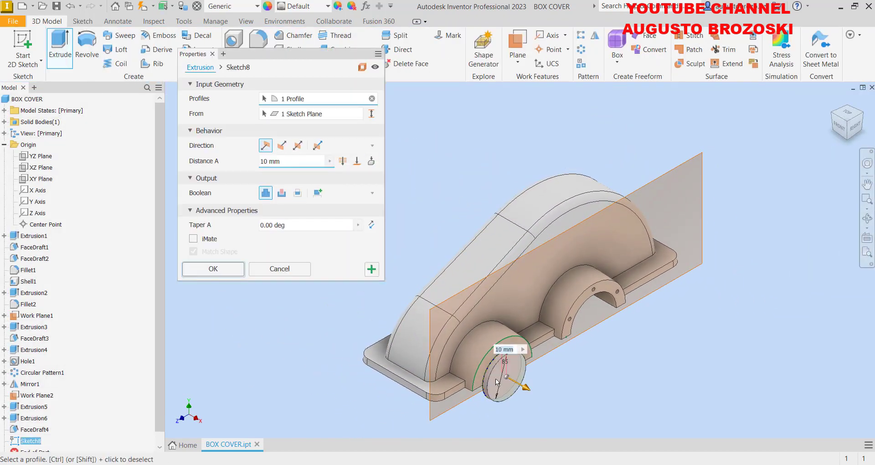
scroll(496, 381, down, 5)
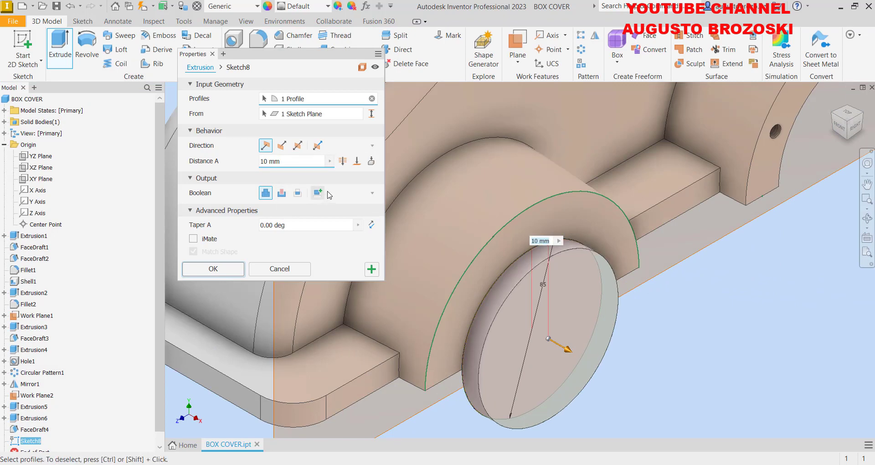
click(358, 161)
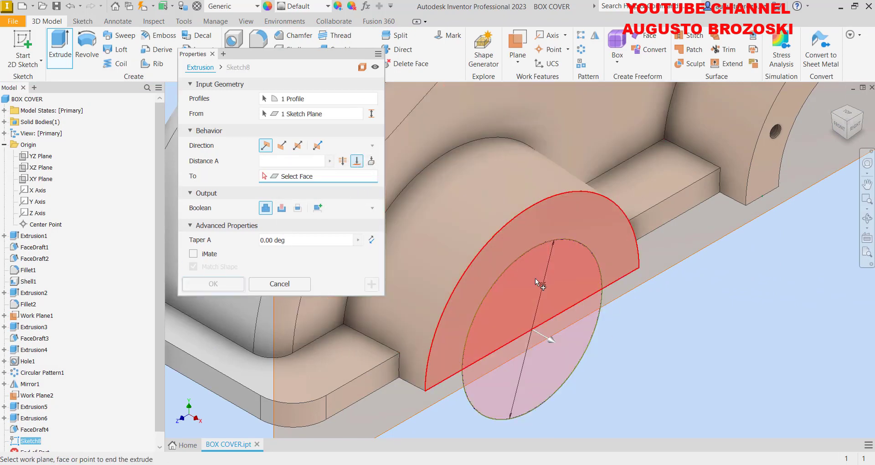
scroll(546, 293, up, 5)
shift+middle_drag(516, 327, 563, 241)
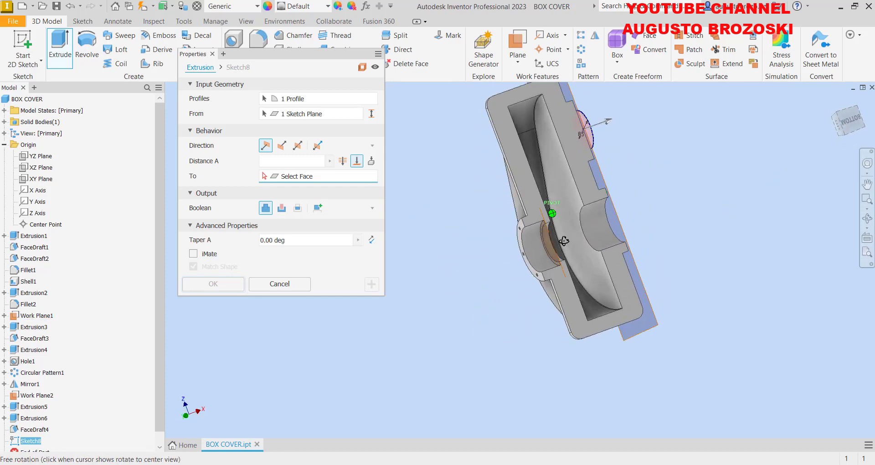
click(553, 150)
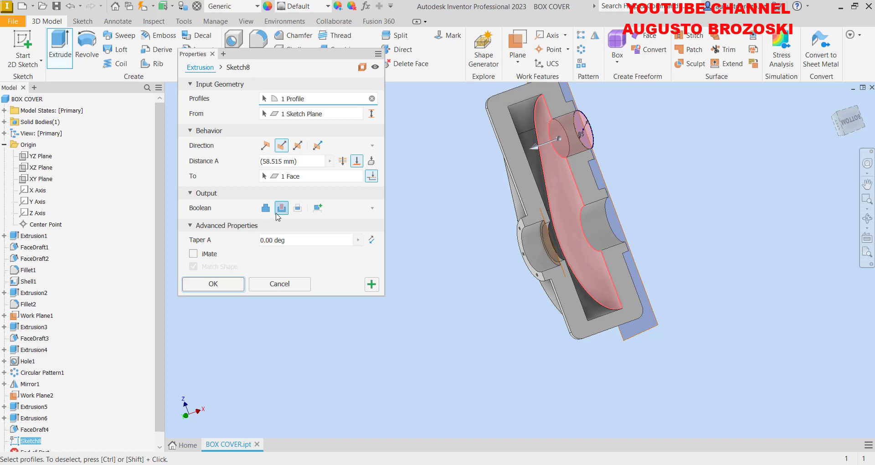
click(214, 283)
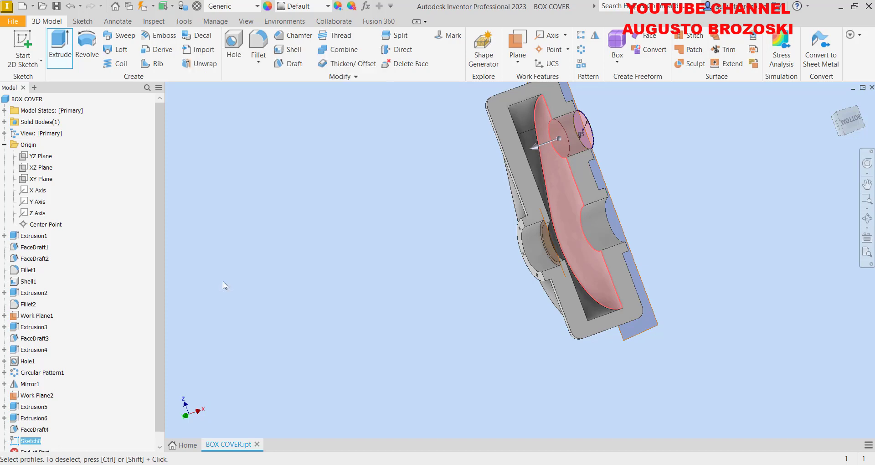
scroll(592, 136, up, 4)
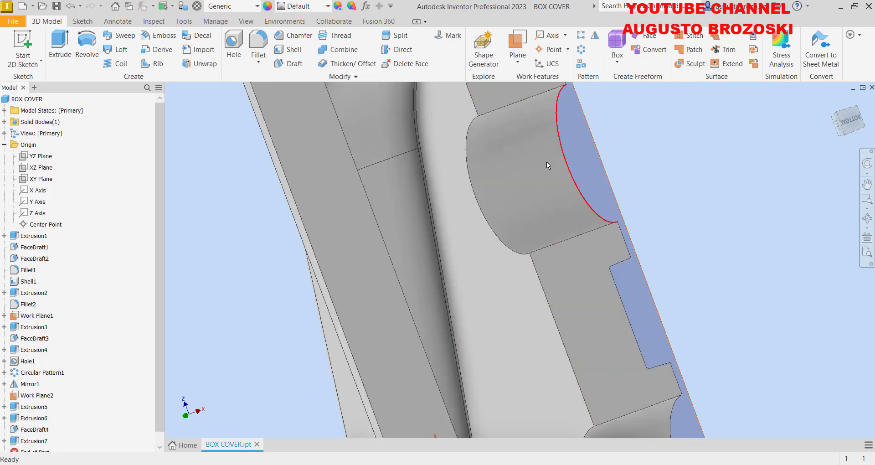
- Set the 60-degree angled line's length to 55 mm and place an M8 threaded hole at its end, 27 mm thread depth and 30 mm drill depth
scroll(563, 138, down, 1)
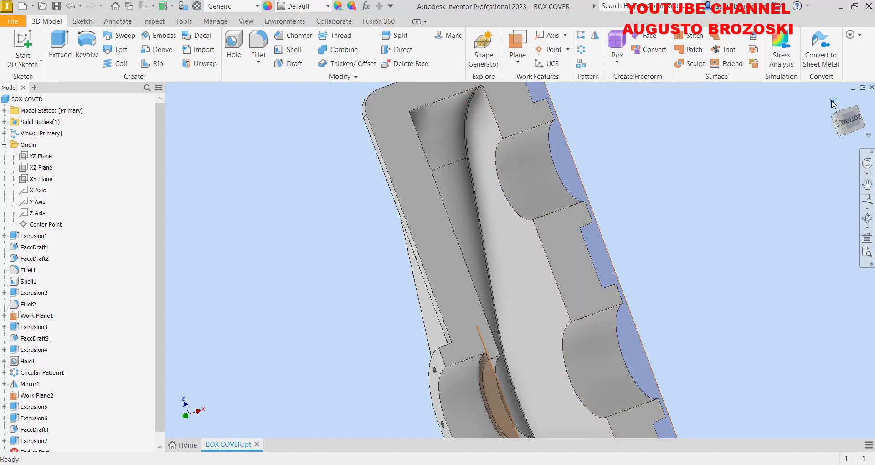
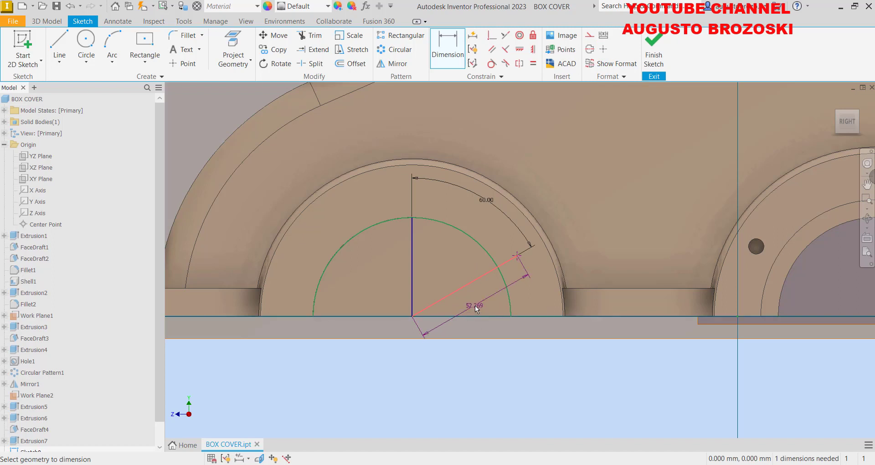
click(475, 305)
text(55)
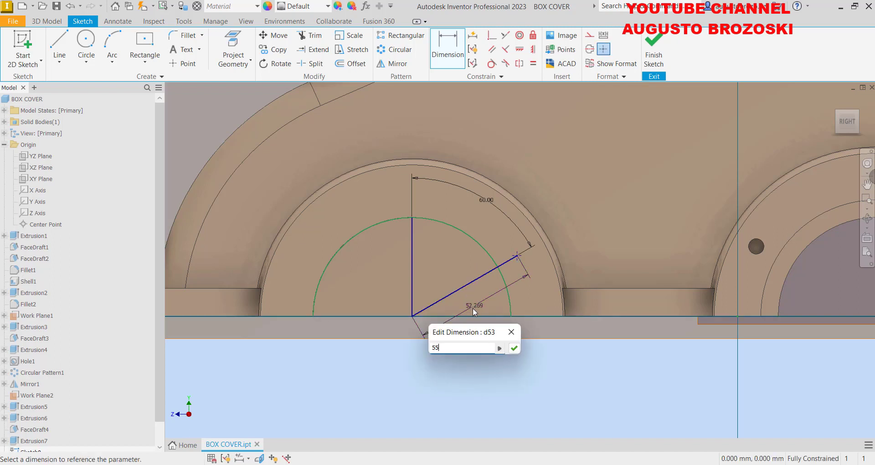
key(Return)
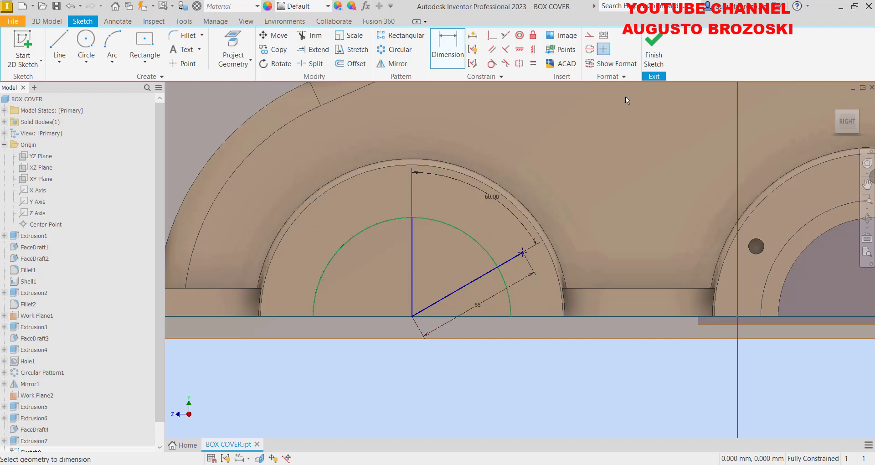
click(653, 50)
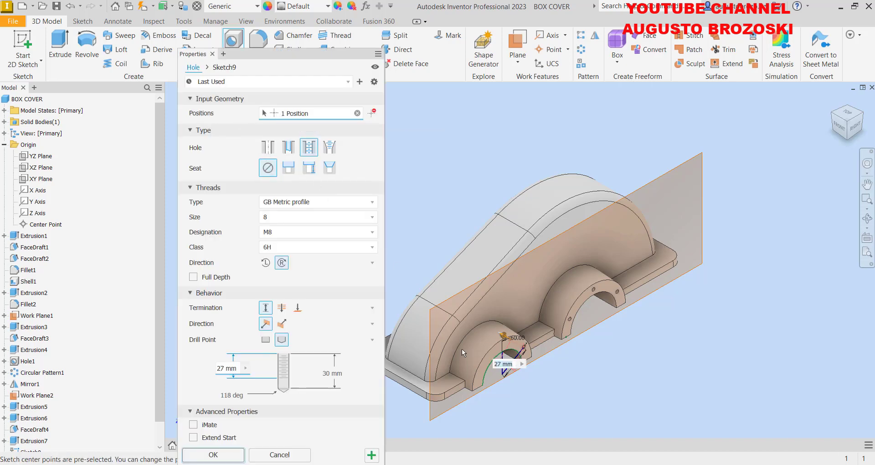
scroll(527, 337, up, 5)
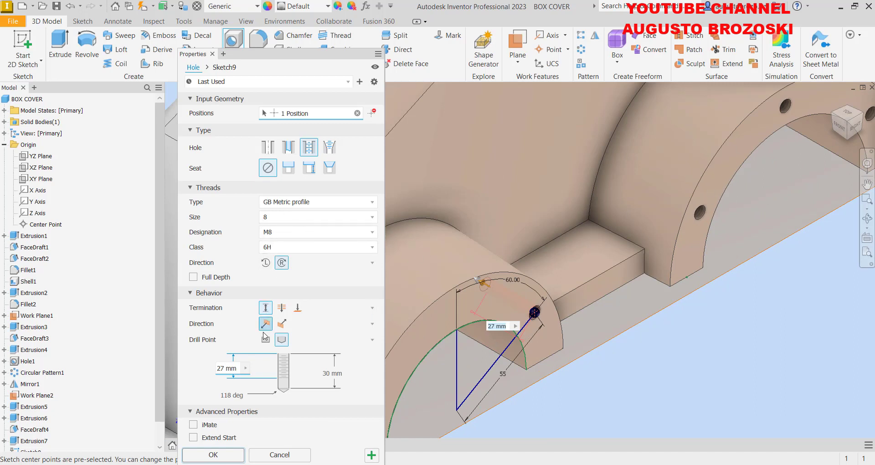
click(221, 456)
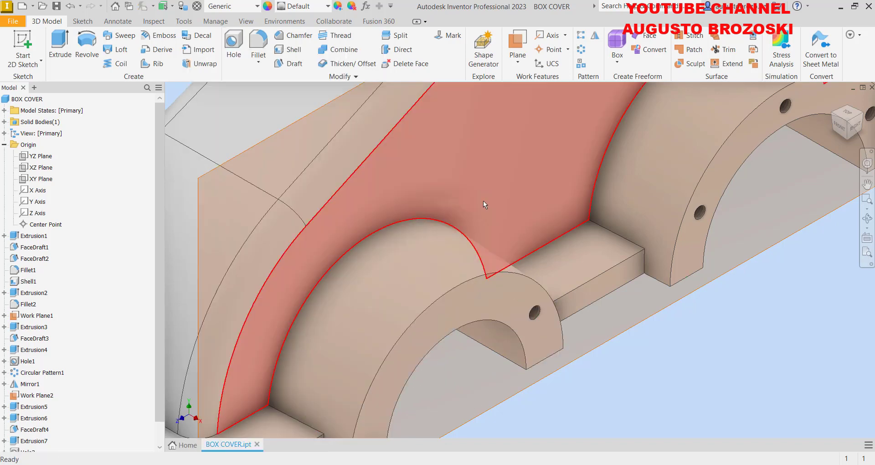
- Circular-pattern the new M8 hole around the bore's axis with 3 occurrences over 120 degrees, flipping the direction so they follow the half-round face
click(580, 51)
scroll(46, 387, down, 1)
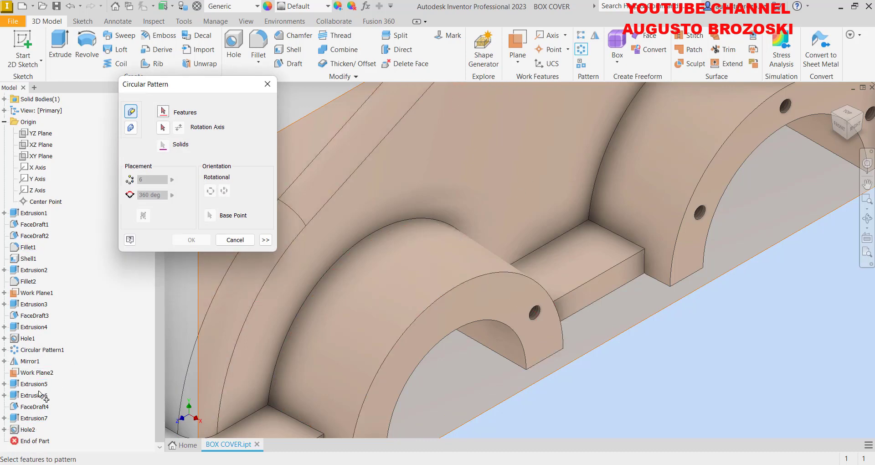
click(28, 430)
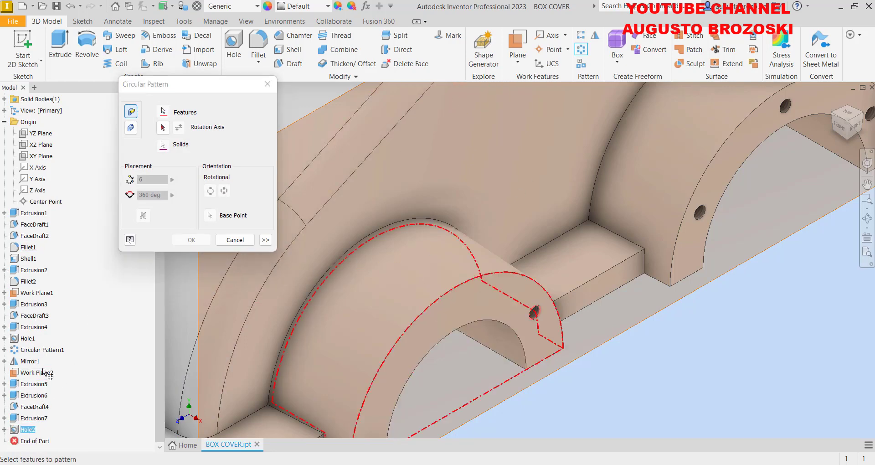
click(163, 129)
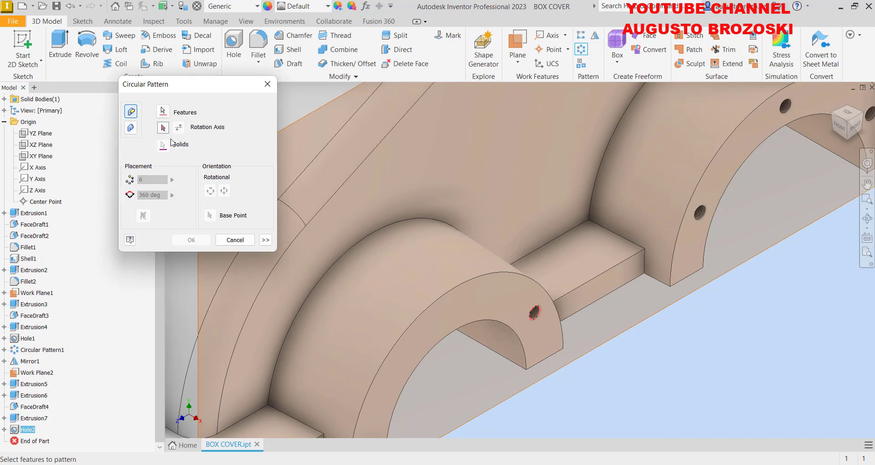
click(492, 336)
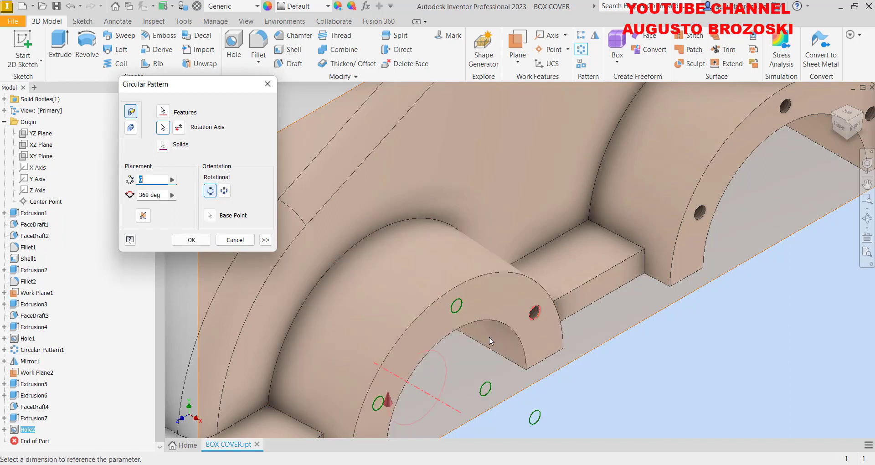
text(3)
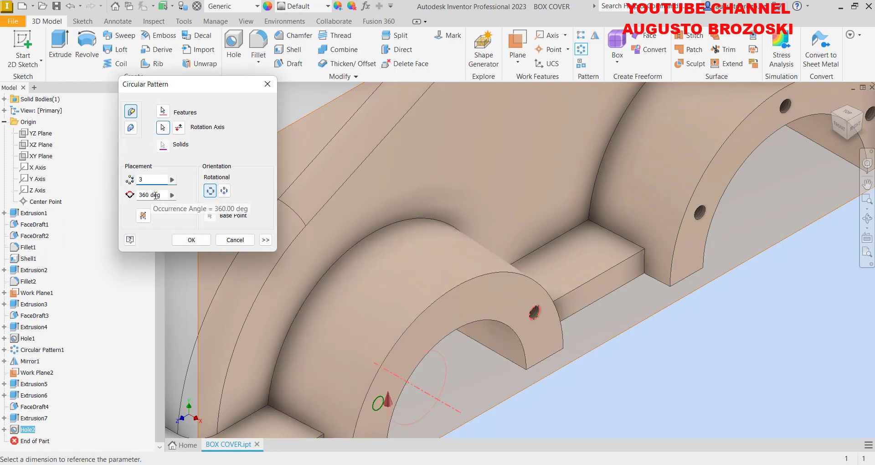
click(145, 197)
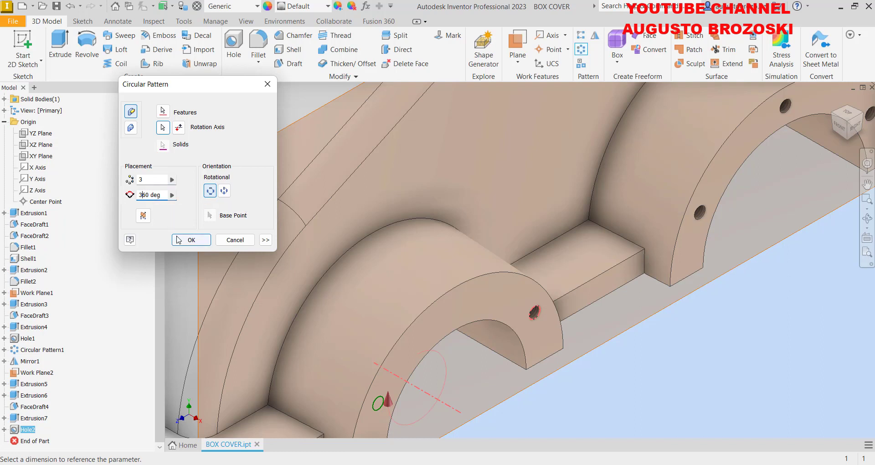
key(BackSpace)
key(Delete)
text(12)
click(179, 129)
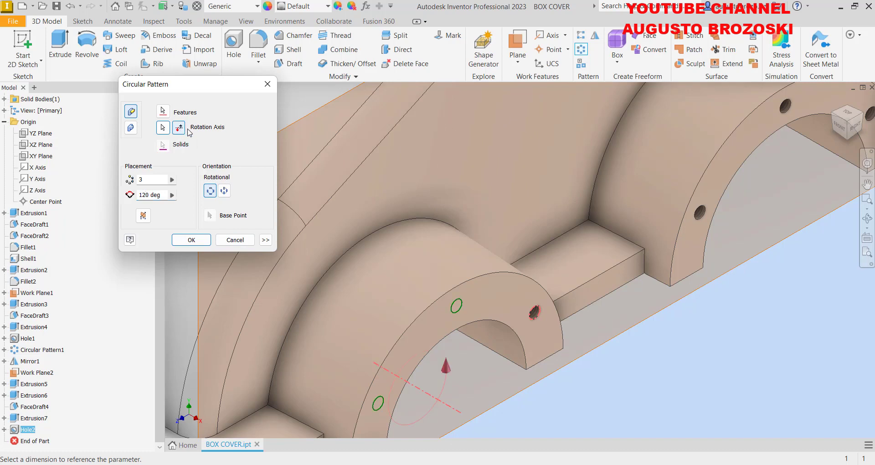
scroll(465, 238, down, 2)
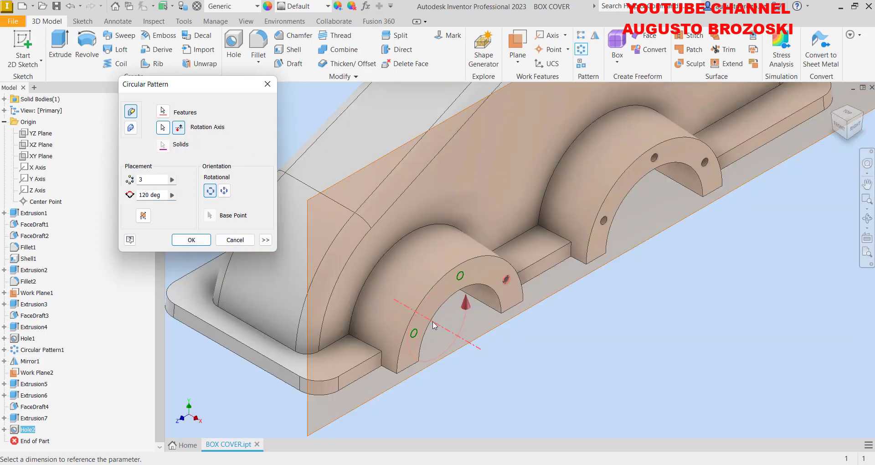
click(192, 239)
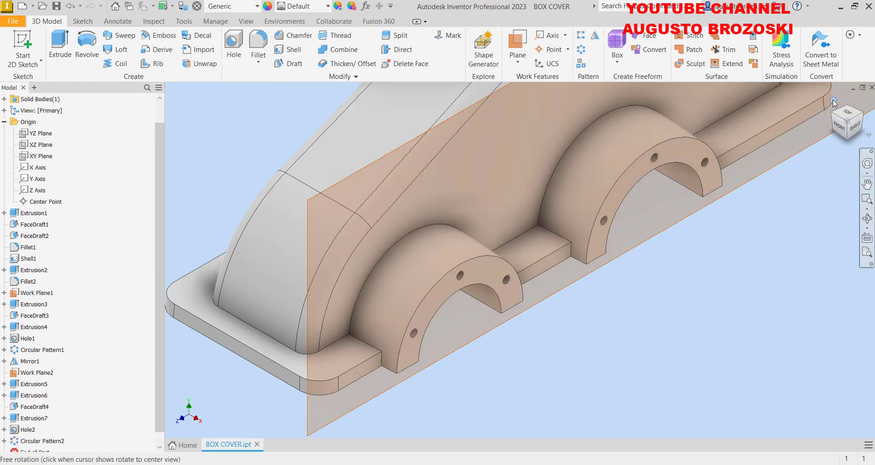
click(834, 101)
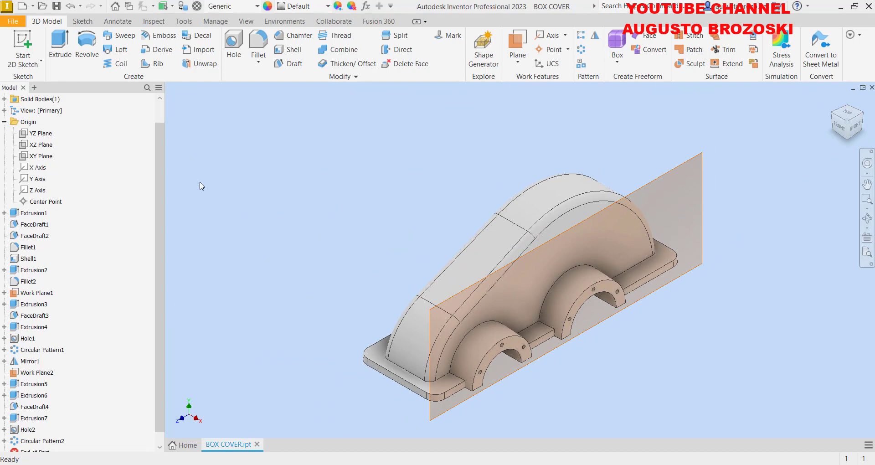
- Switch to the PDF manual in Acrobat Reader and read steps 29 to 31 on the offset plane, radius sketch and extrusion, then return to Inventor
mouse_move(344, 464)
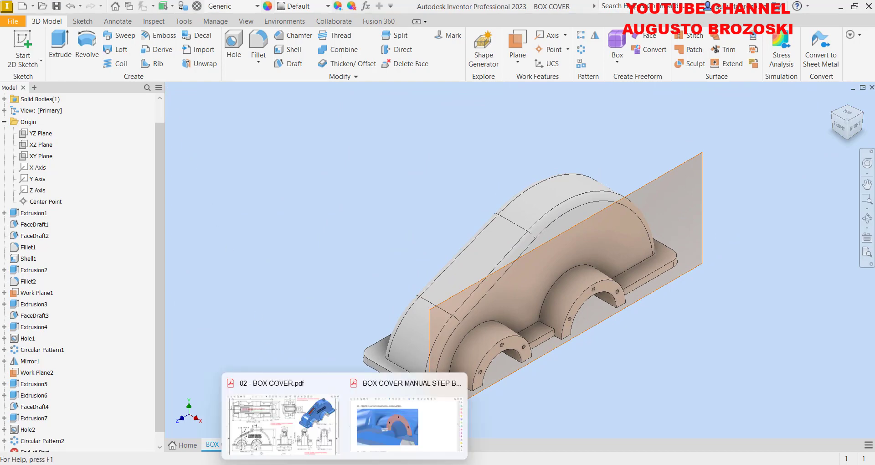
click(312, 439)
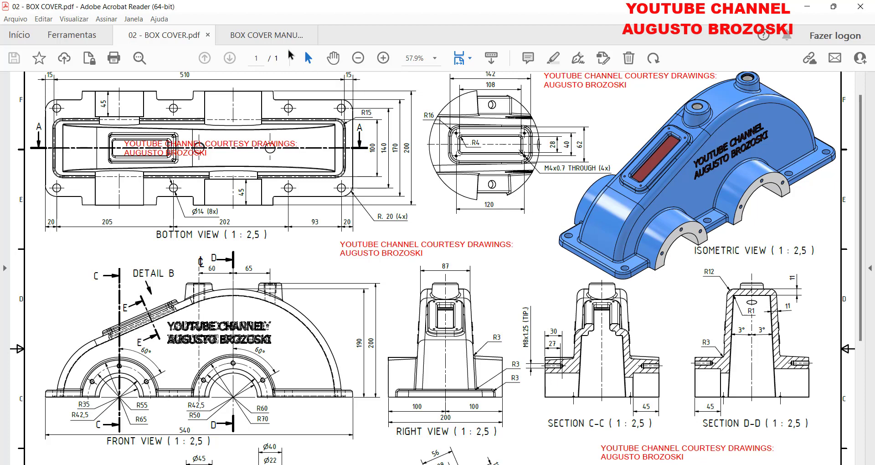
click(266, 40)
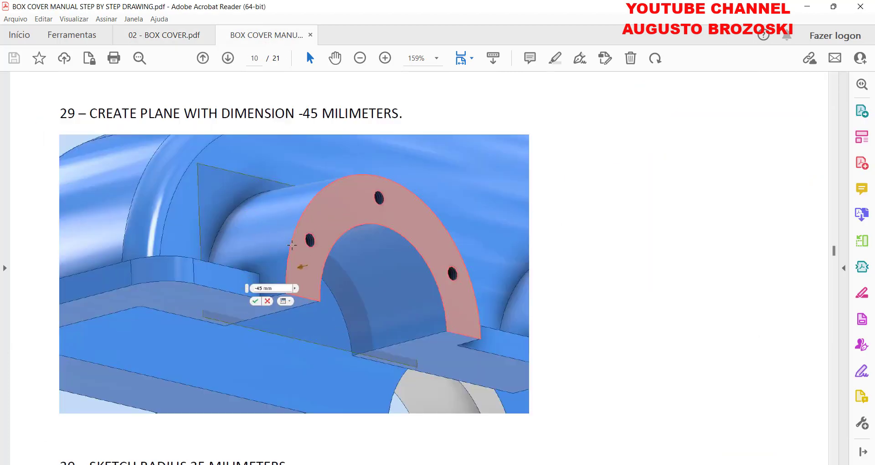
scroll(301, 269, down, 7)
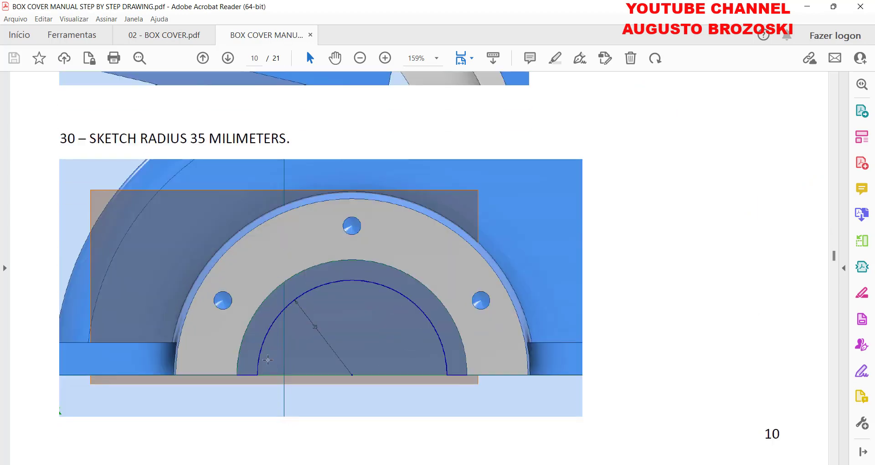
scroll(352, 315, down, 8)
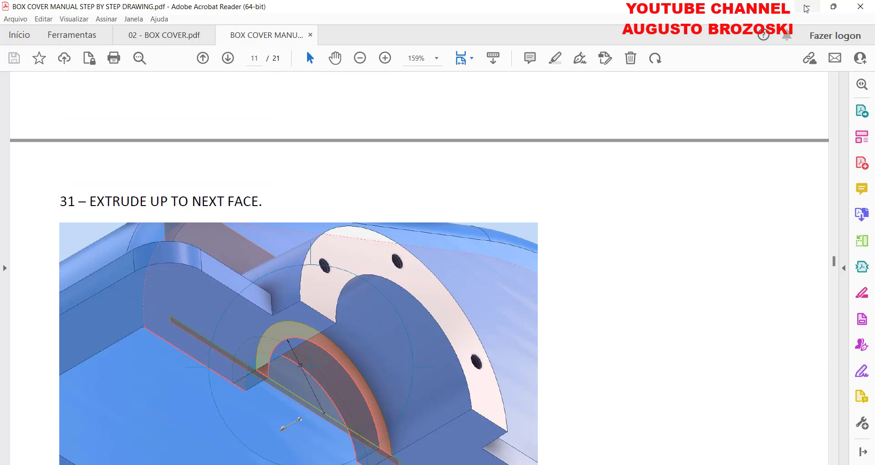
click(807, 6)
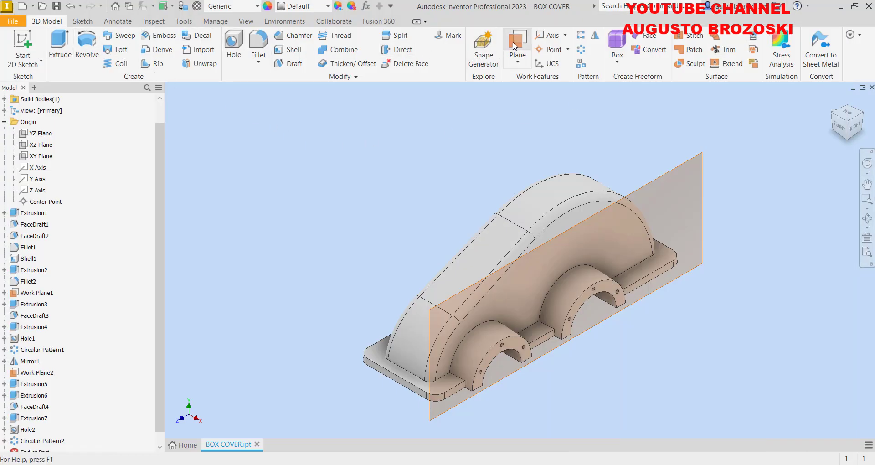
- Create a work plane offset -45 mm from the new boss's flat half-round end face
click(516, 45)
scroll(478, 382, down, 5)
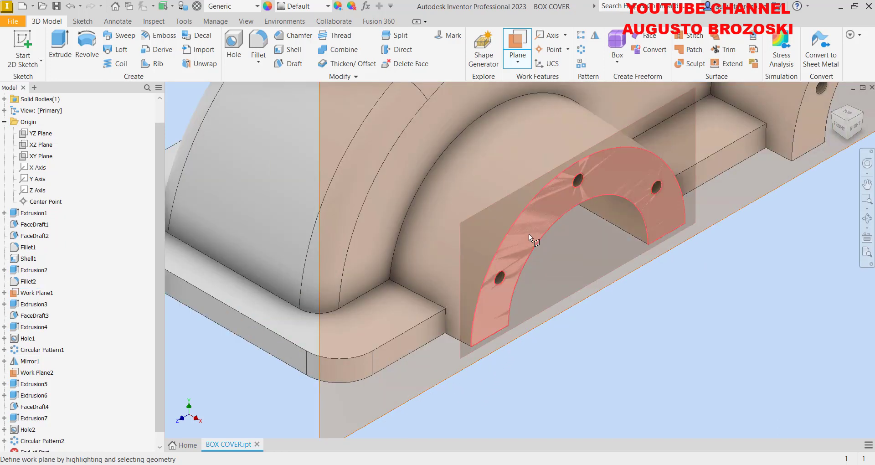
drag(529, 234, 459, 201)
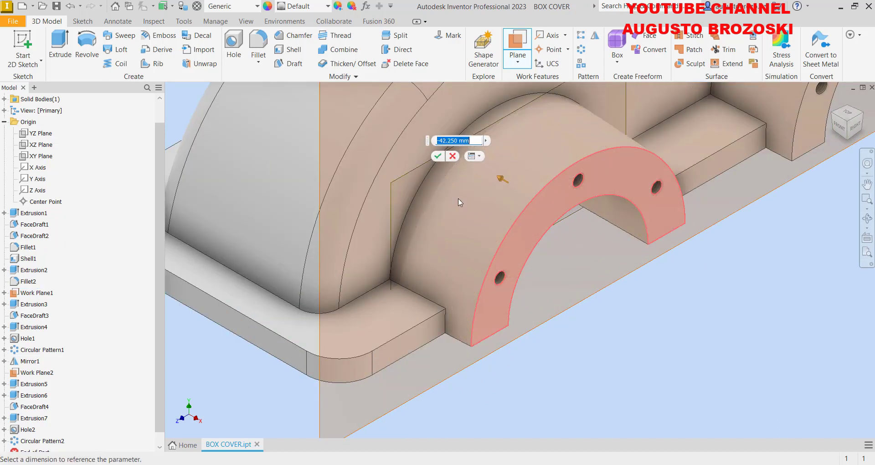
text(-45)
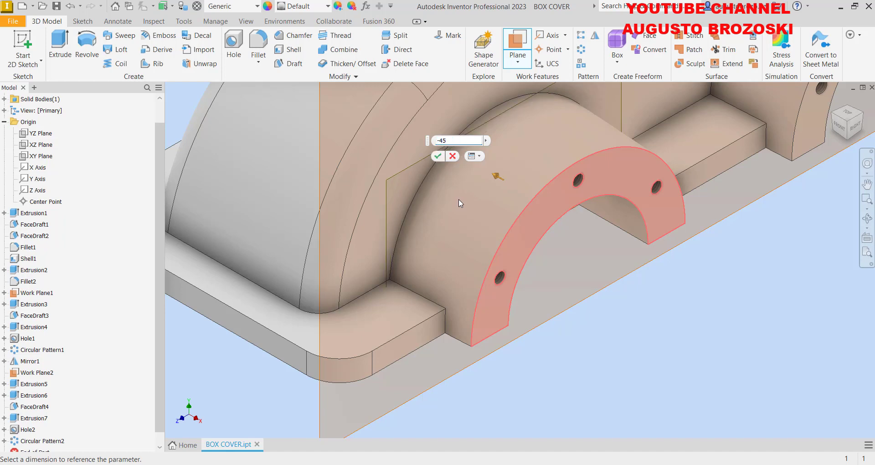
key(Return)
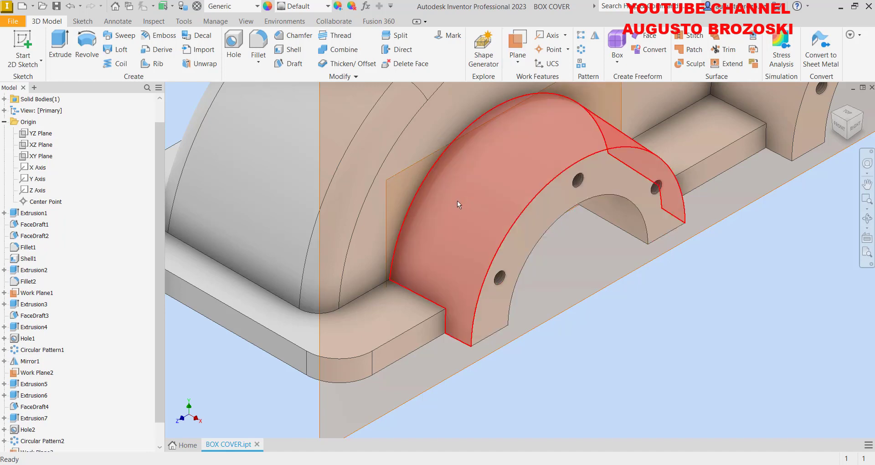
- Start a sketch on the new offset work plane and draw a 70 mm diameter circle centred on the smaller boss's bore
scroll(464, 280, up, 3)
scroll(464, 280, down, 3)
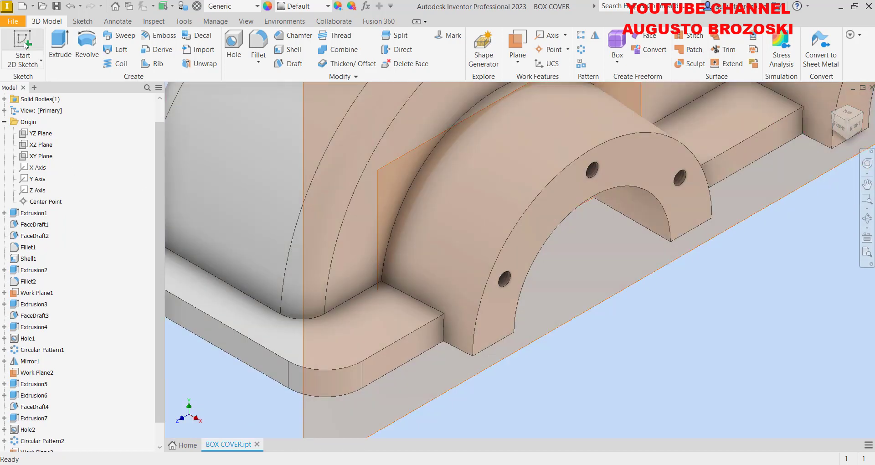
click(25, 43)
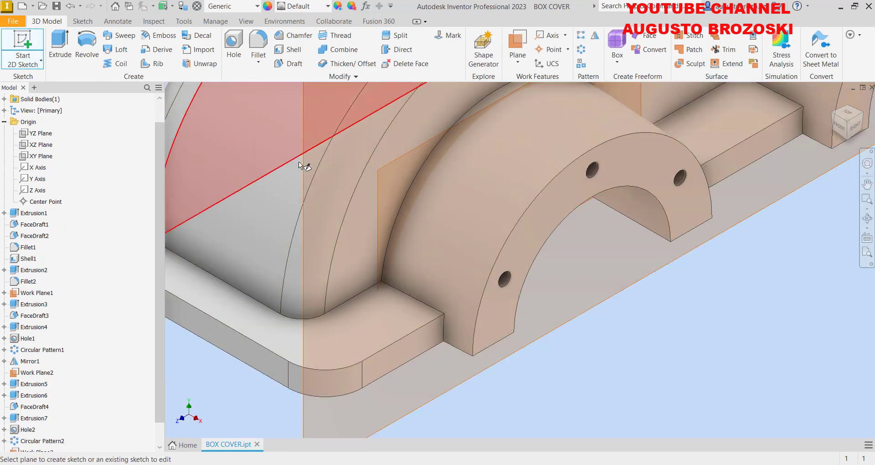
click(378, 184)
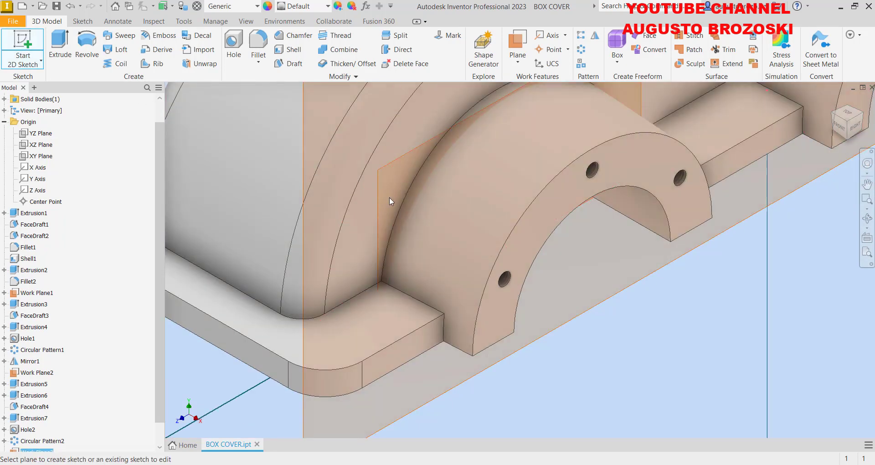
scroll(531, 265, up, 3)
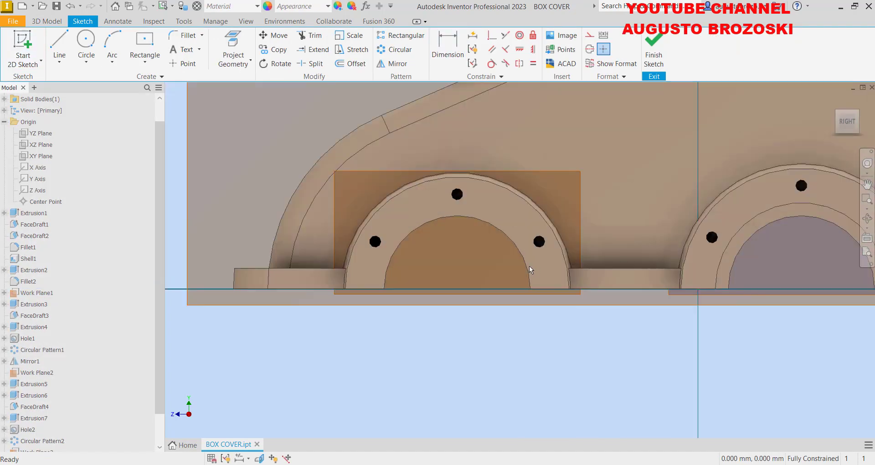
click(85, 43)
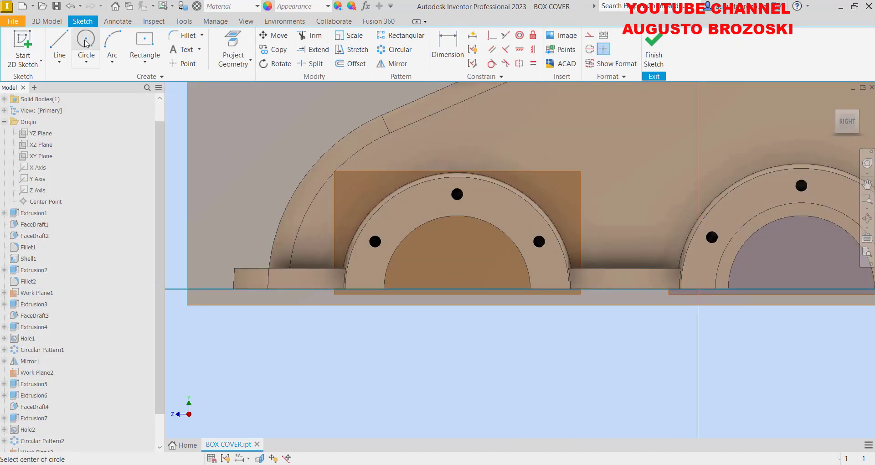
scroll(472, 278, up, 2)
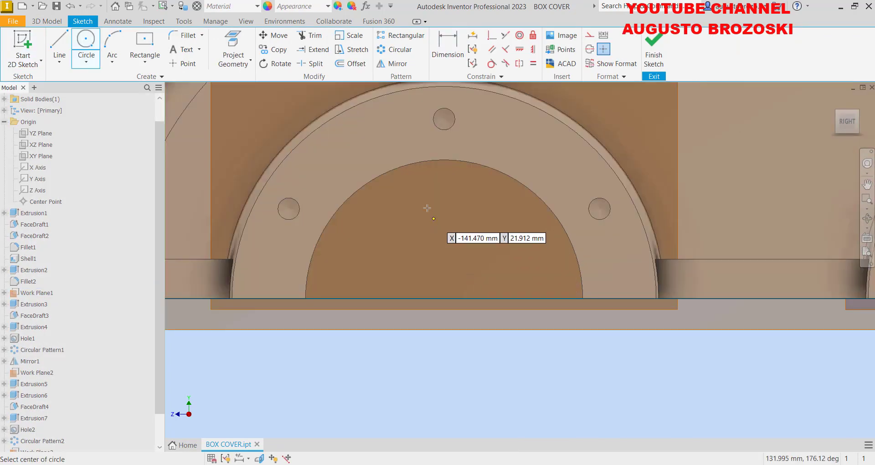
click(444, 298)
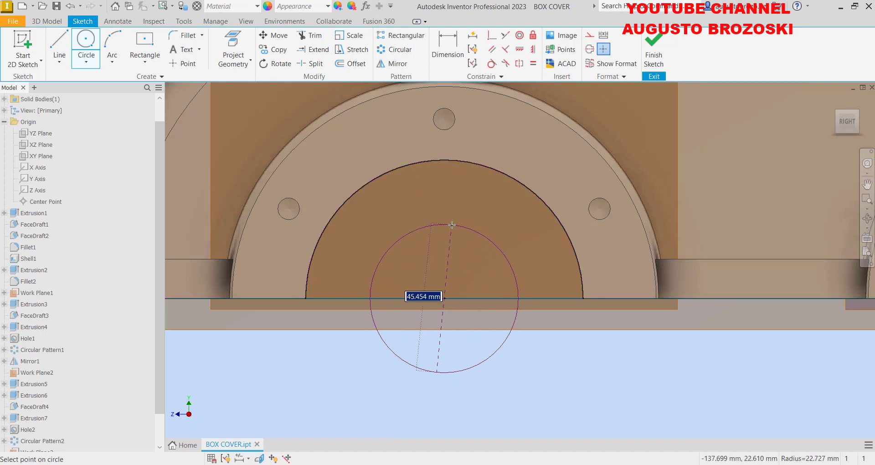
text(70)
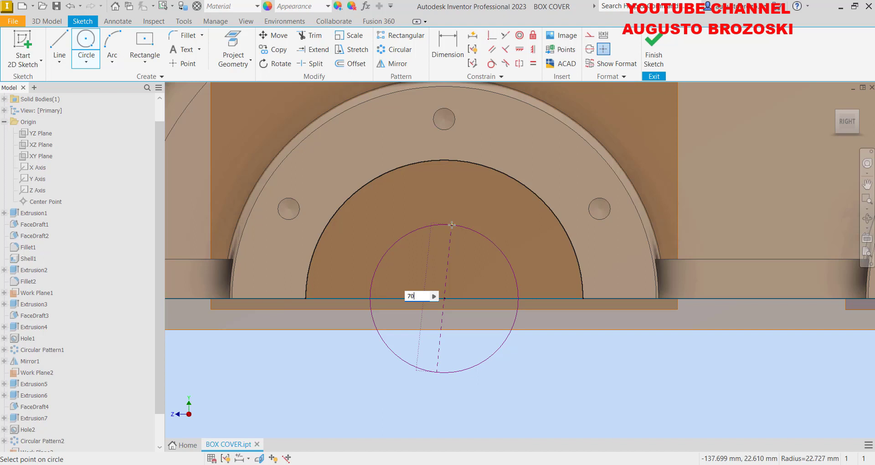
key(Return)
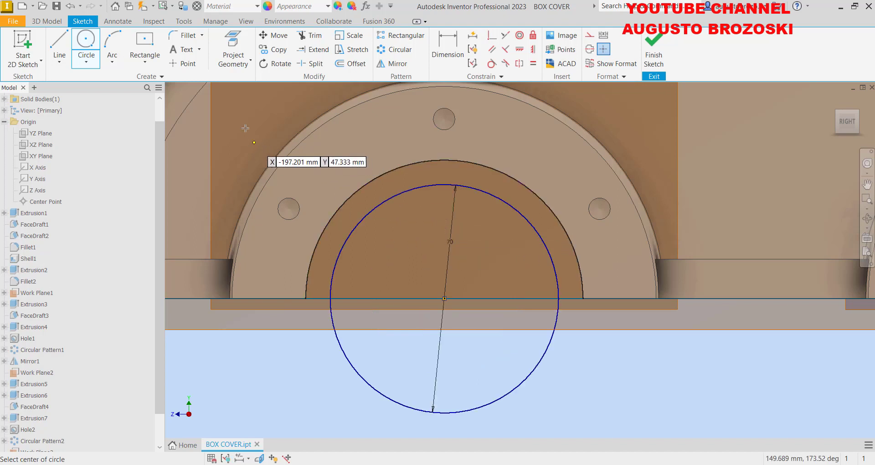
- Project the bore's half-round edge and draw two short horizontal lines joining its ends to the 70 mm circle
click(241, 41)
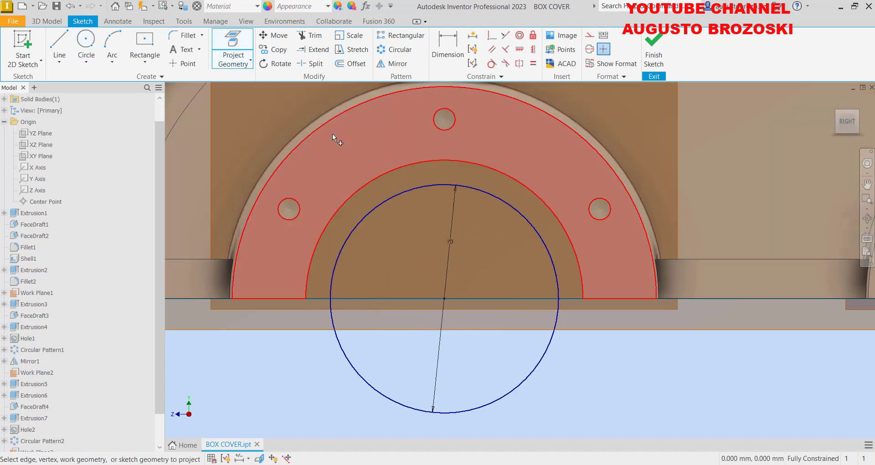
click(373, 180)
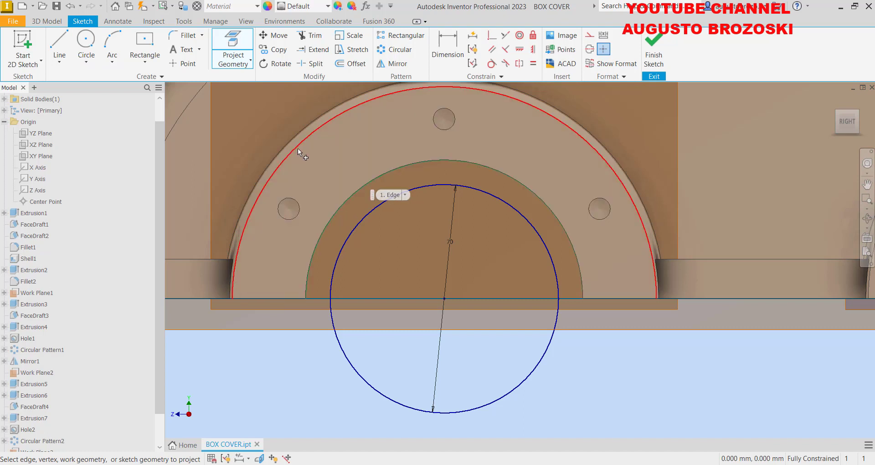
click(70, 46)
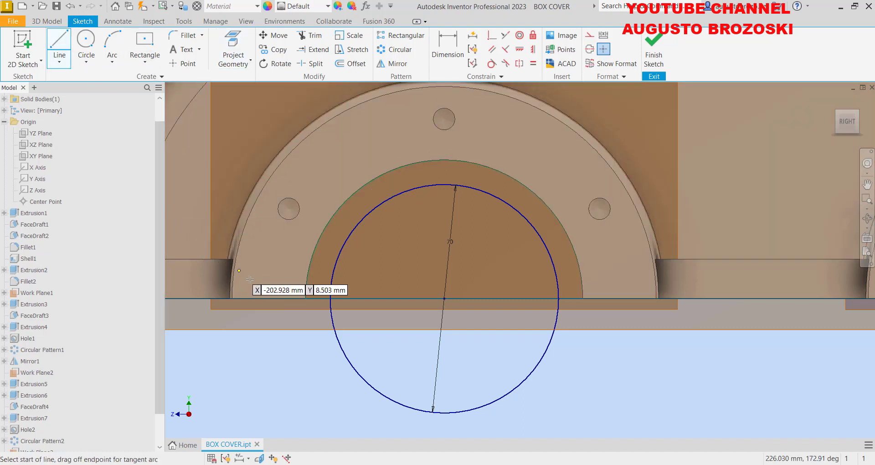
click(306, 298)
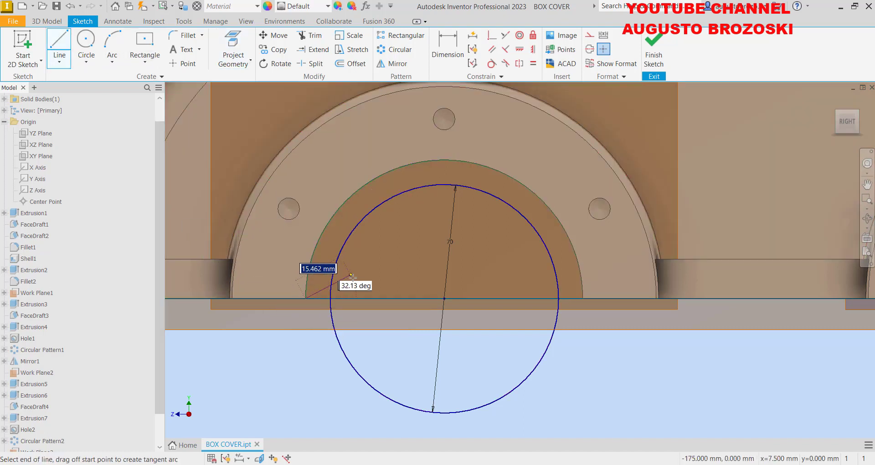
click(331, 298)
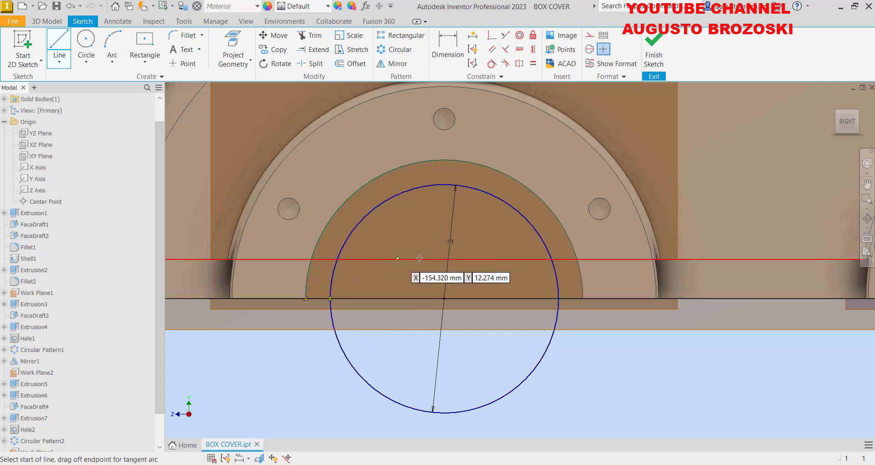
click(559, 298)
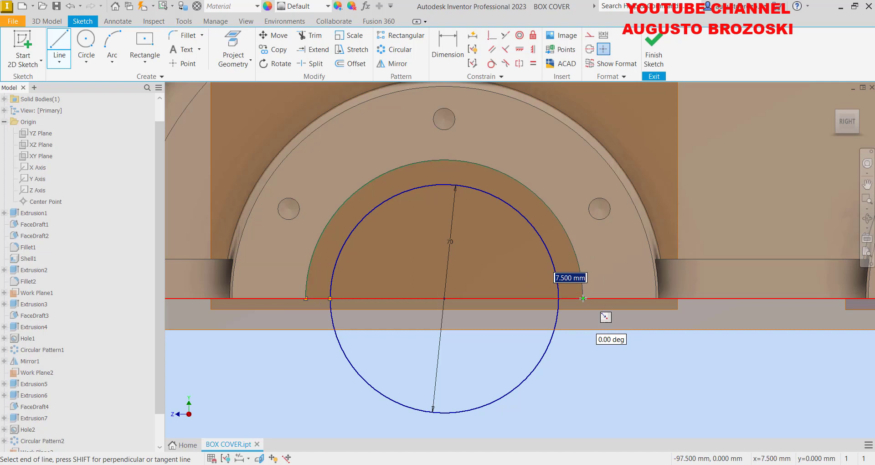
double_click(583, 299)
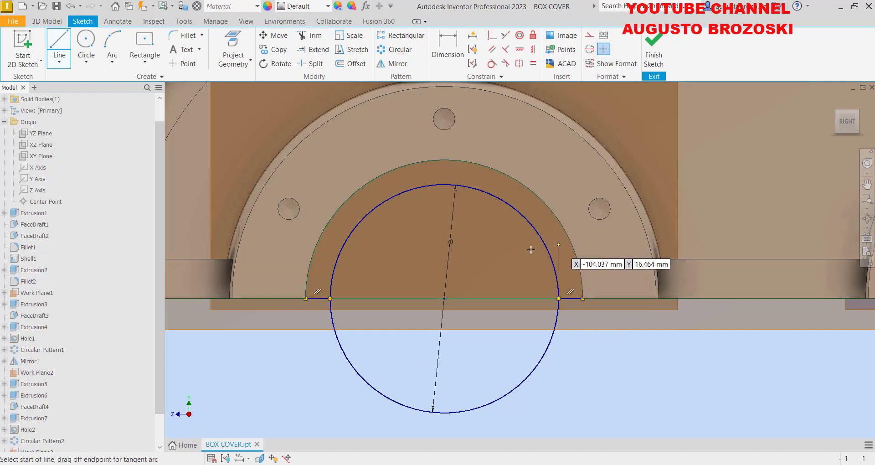
- Trim off the half of the 70 mm circle below the base line and finish the sketch
click(314, 35)
drag(360, 371, 346, 382)
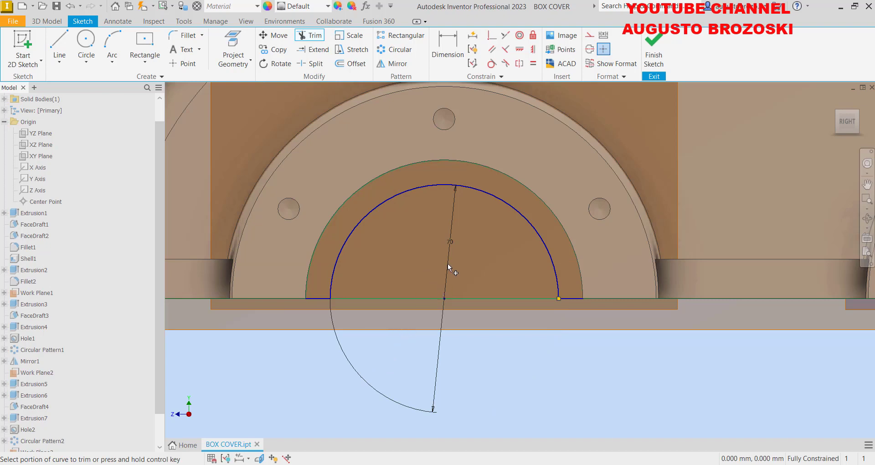
click(653, 56)
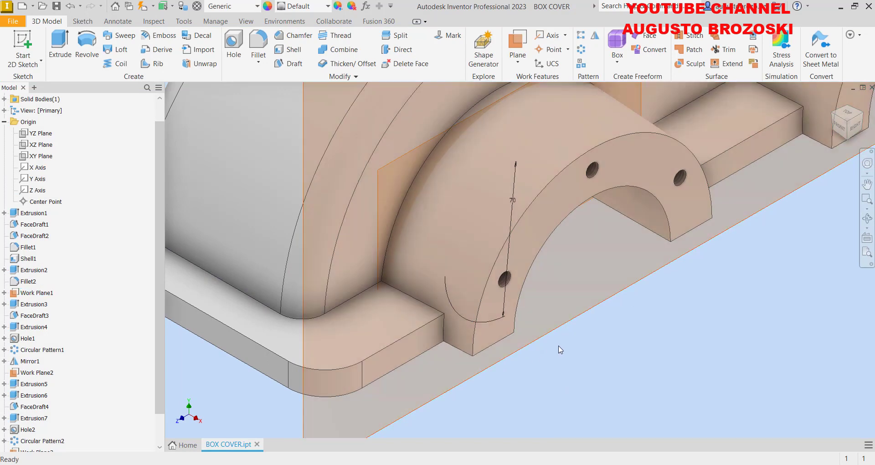
- Extrude the half-ring profile from the sketch plane to the cover's inner wall face, joined to the solid
shift+middle_drag(559, 346, 561, 297)
scroll(520, 335, down, 4)
scroll(521, 335, up, 5)
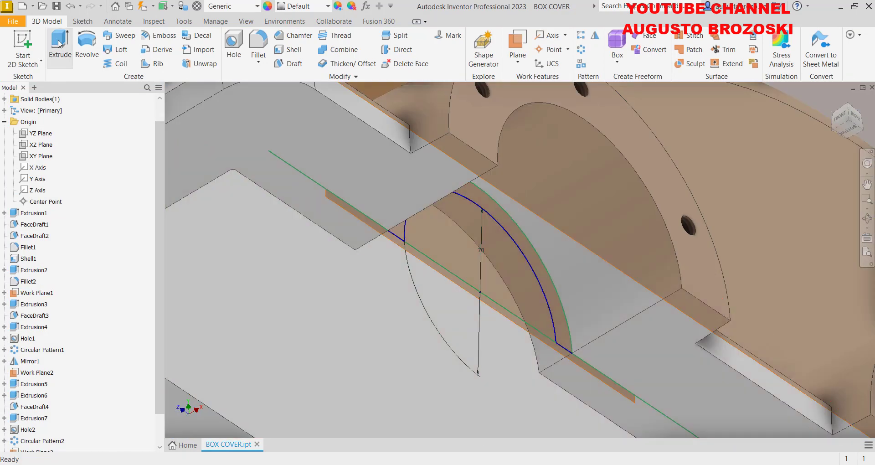
click(59, 44)
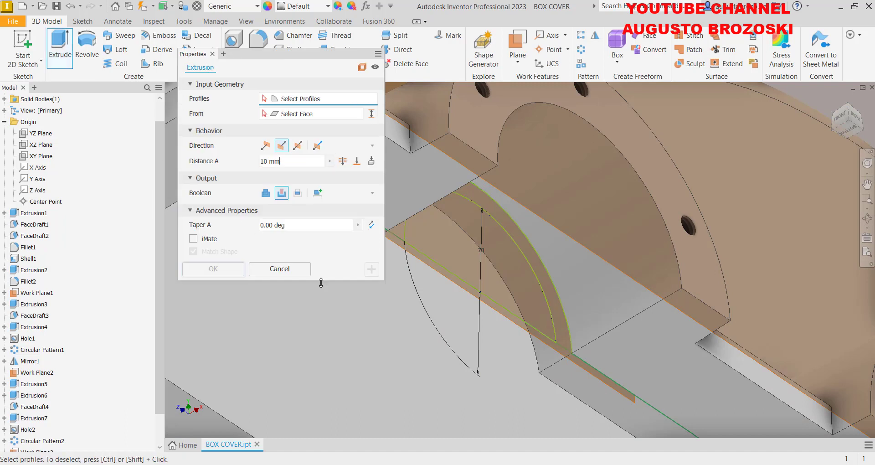
click(557, 328)
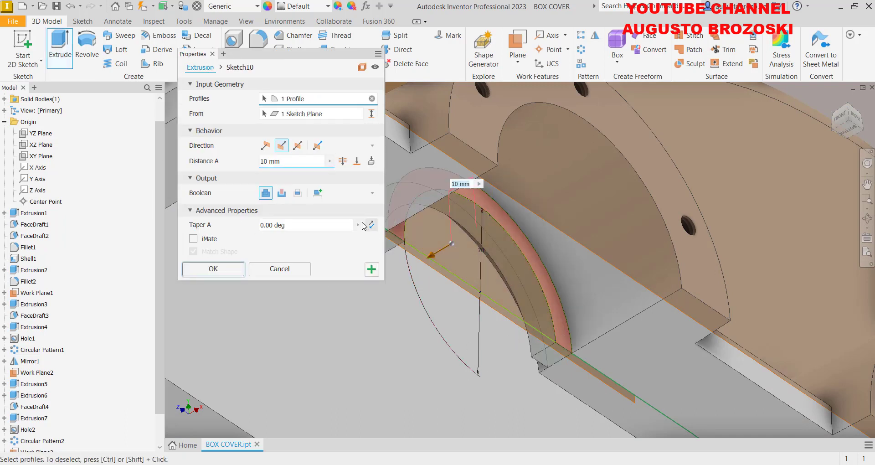
click(357, 161)
scroll(524, 260, down, 3)
shift+middle_drag(504, 274, 537, 225)
click(564, 189)
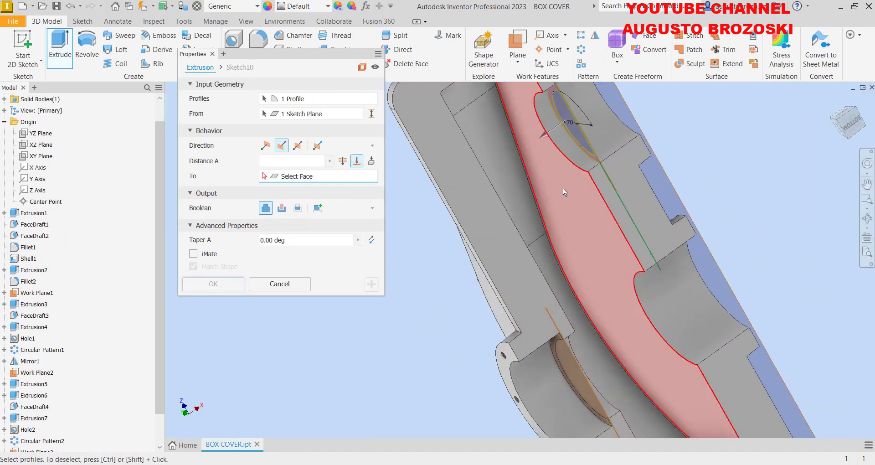
scroll(566, 97, up, 3)
scroll(560, 180, down, 3)
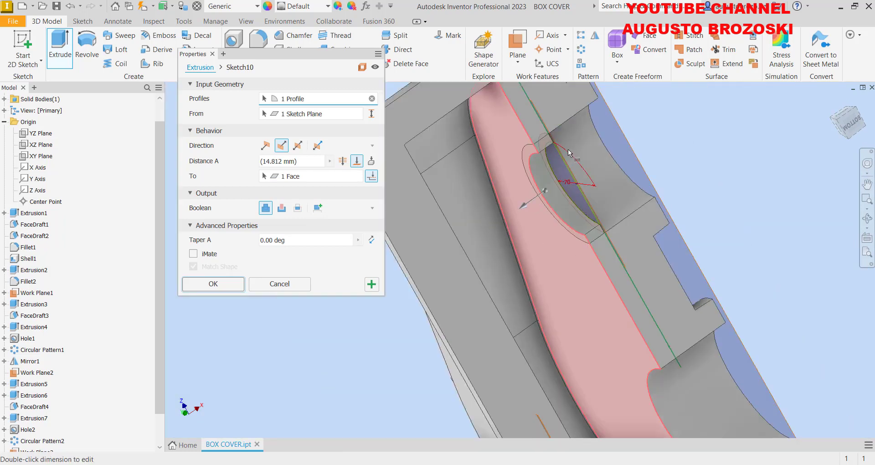
scroll(561, 172, down, 2)
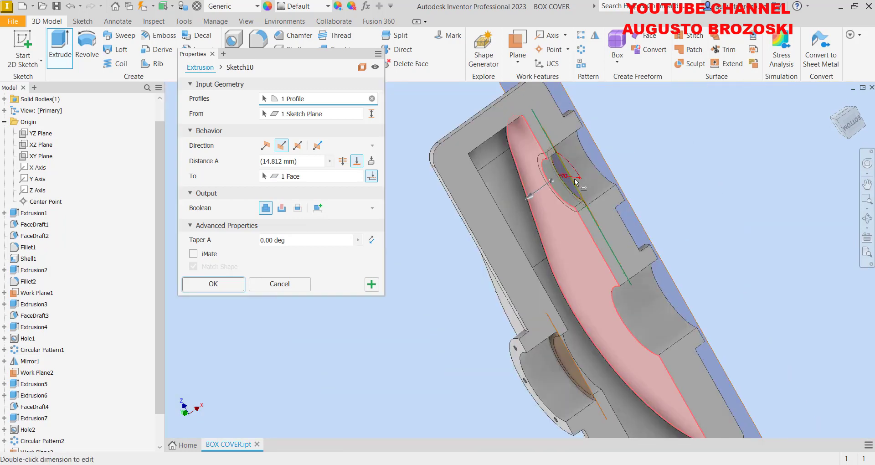
shift+middle_drag(633, 177, 571, 204)
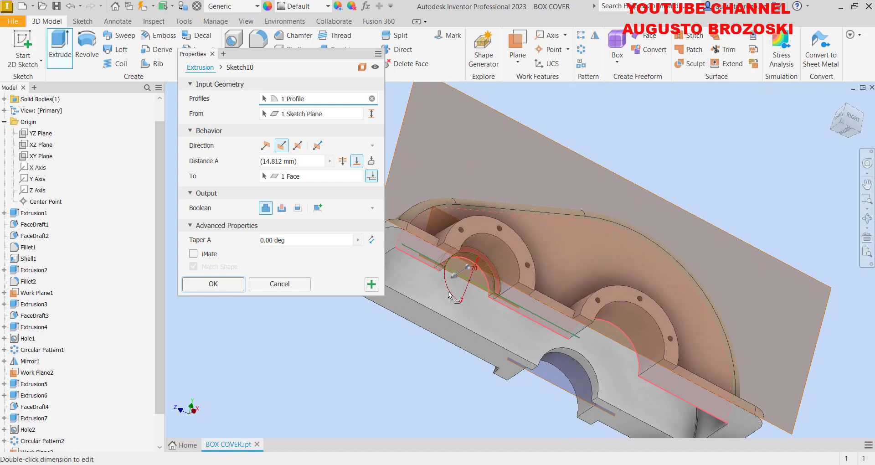
scroll(457, 293, down, 2)
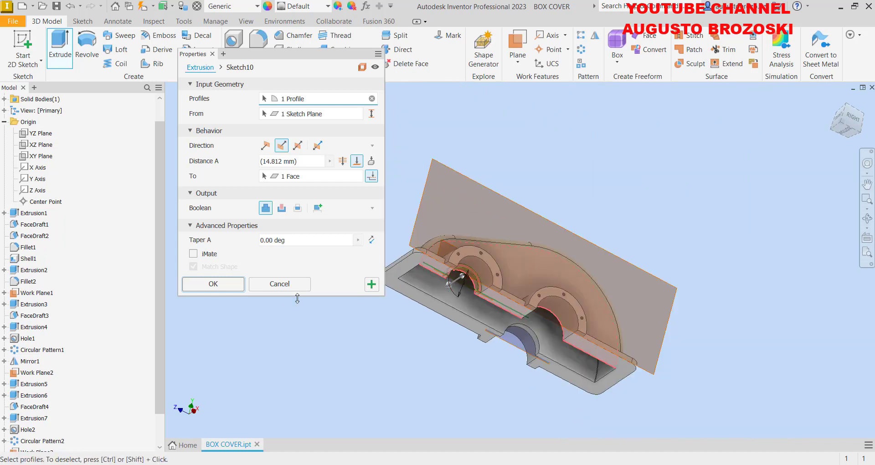
click(221, 288)
- Inspect the new inner ring, restore the home view and save the part
scroll(446, 280, up, 5)
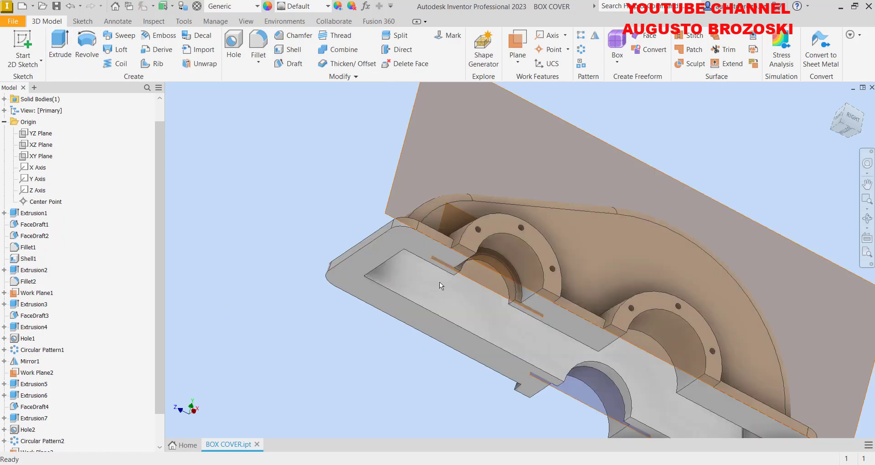
scroll(468, 278, down, 8)
mouse_move(478, 312)
shift+middle_down()
mouse_move(491, 250)
mouse_move(477, 303)
shift+middle_up()
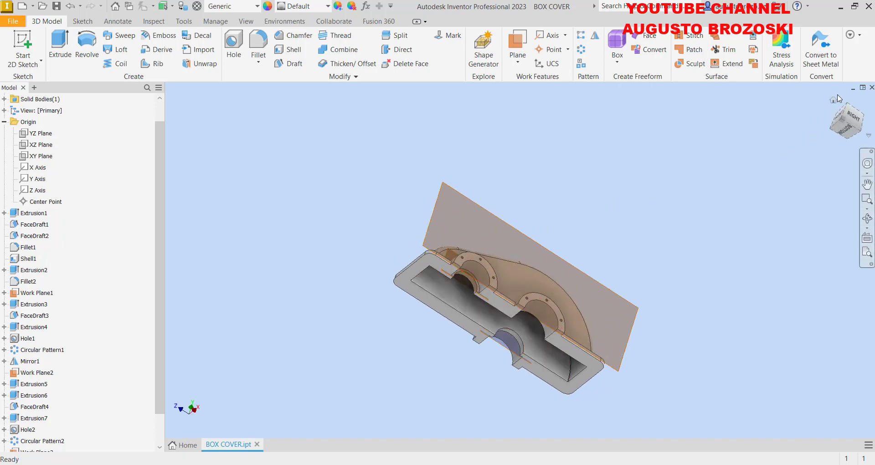
click(835, 99)
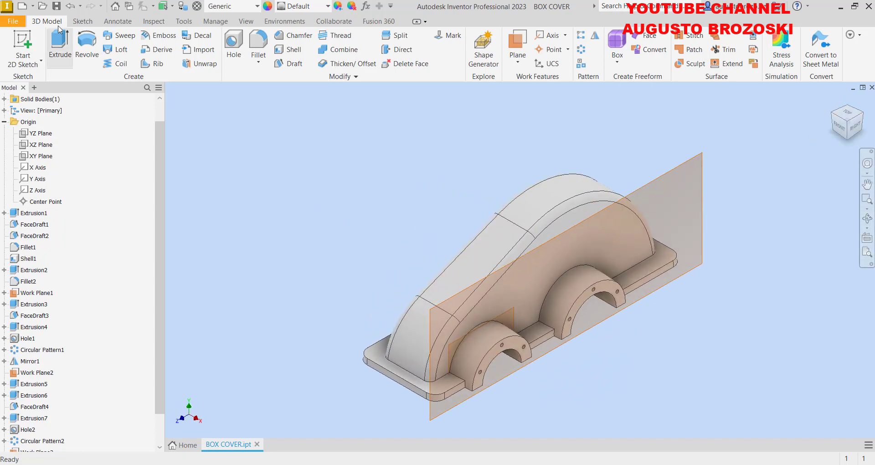
click(56, 6)
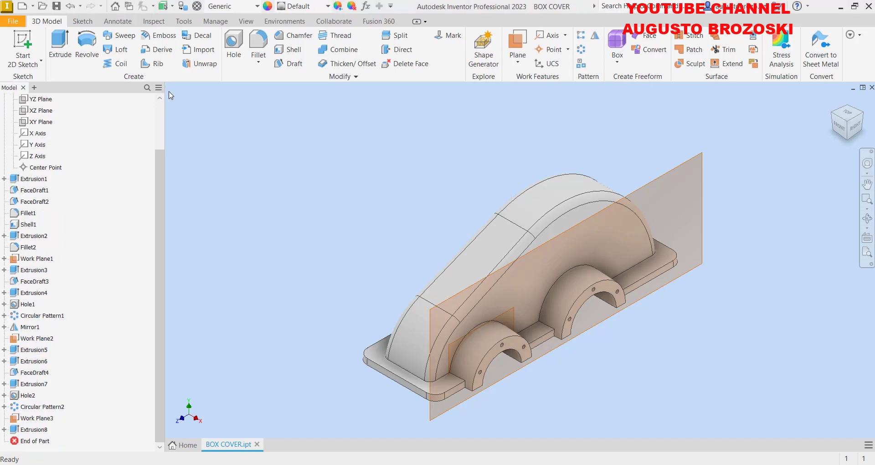
- Switch to the PDF manual in Acrobat Reader, read step 32 on the mirror, then return to Inventor
mouse_move(358, 460)
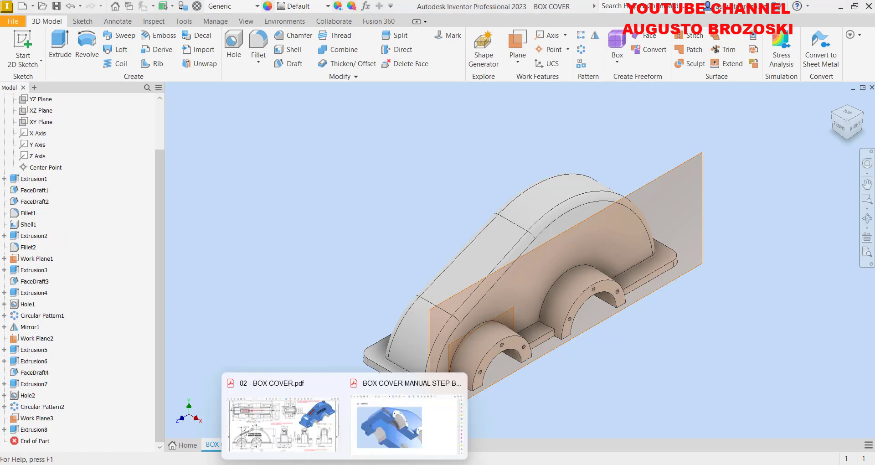
click(379, 431)
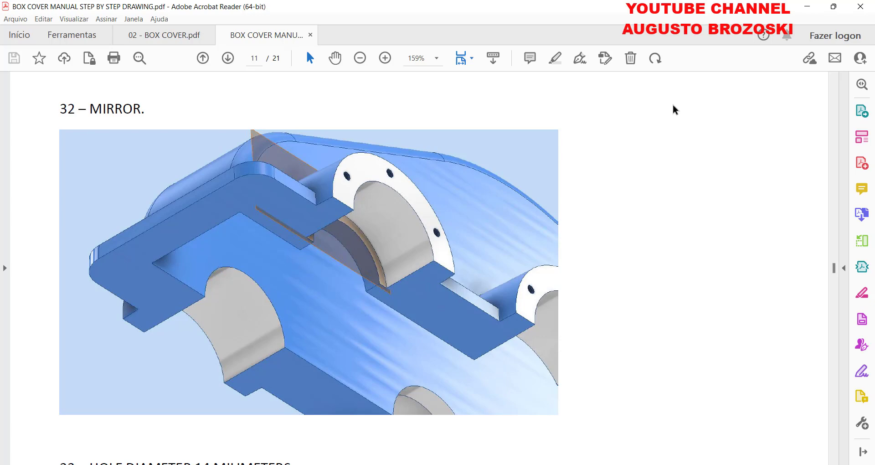
click(805, 8)
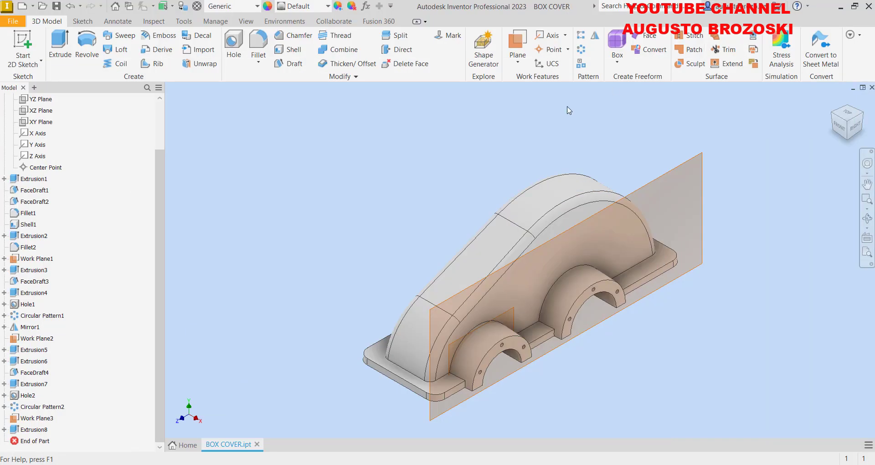
- Mirror Extrusion6, FaceDraft4, Extrusion7, Hole2 and Circular Pattern2 about the YZ plane
click(594, 35)
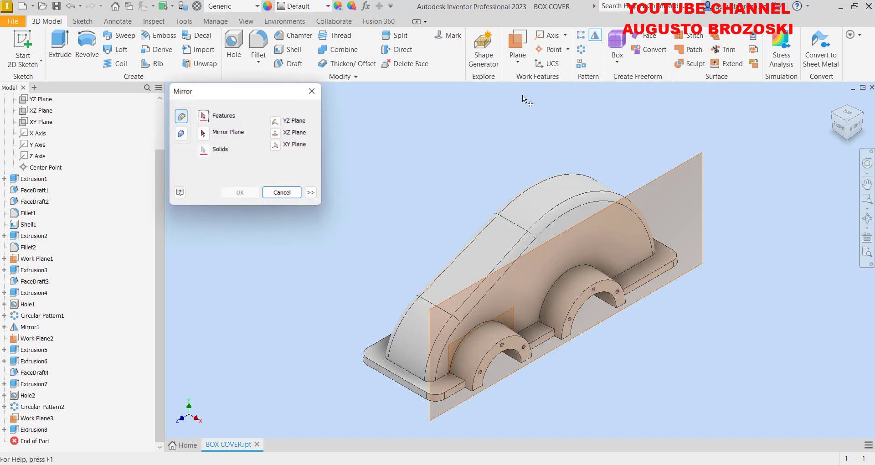
click(39, 362)
click(38, 373)
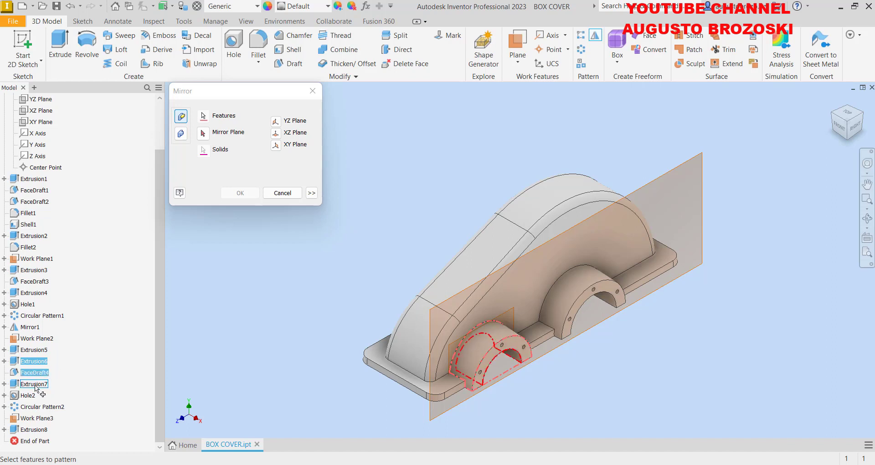
click(34, 384)
click(32, 395)
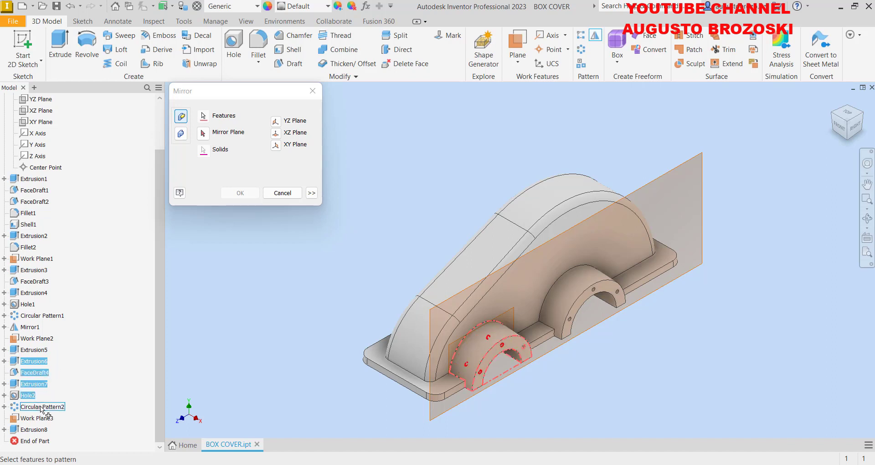
click(42, 407)
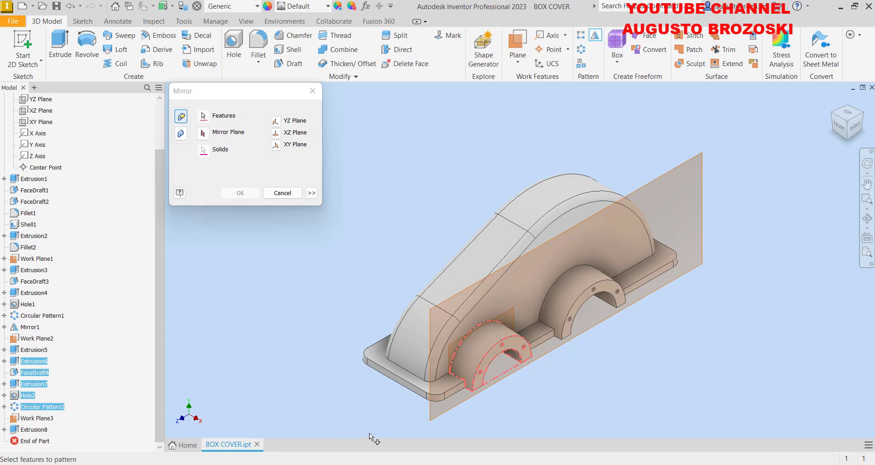
shift+middle_drag(491, 378, 499, 313)
scroll(433, 176, up, 3)
scroll(480, 223, down, 2)
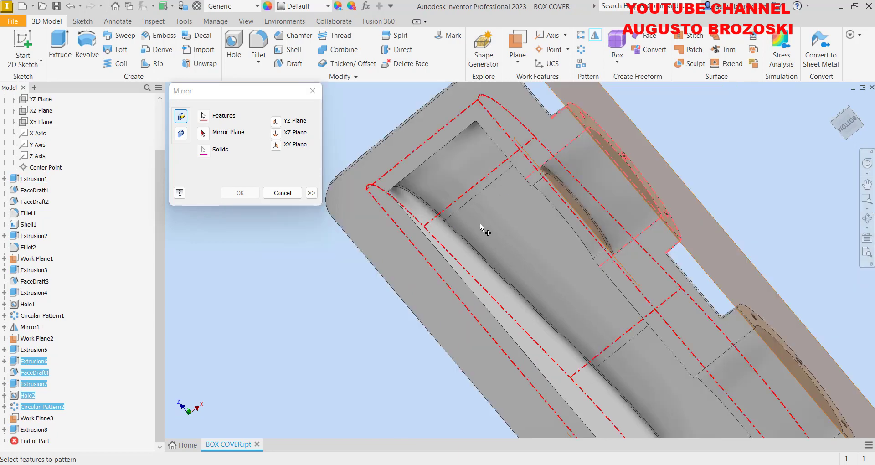
scroll(575, 142, up, 2)
click(203, 134)
scroll(37, 194, up, 2)
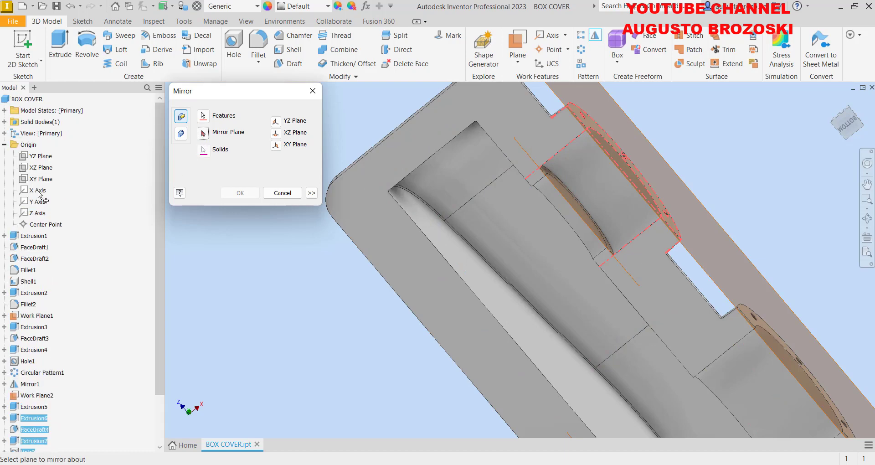
click(41, 156)
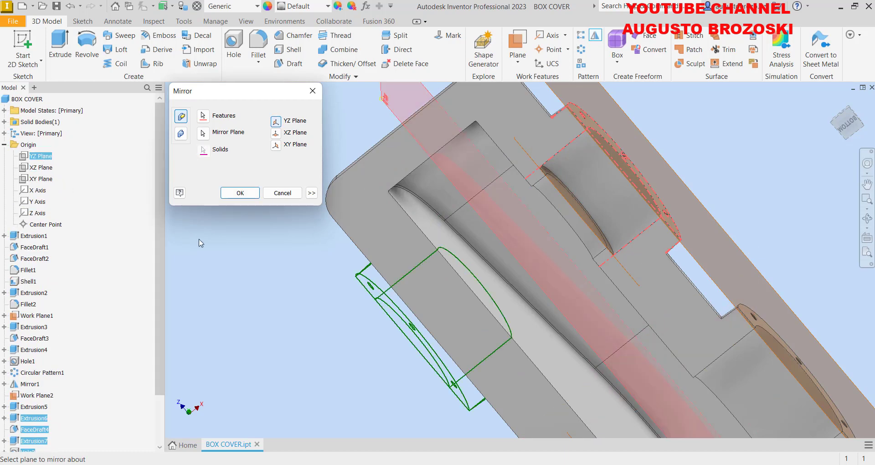
click(240, 193)
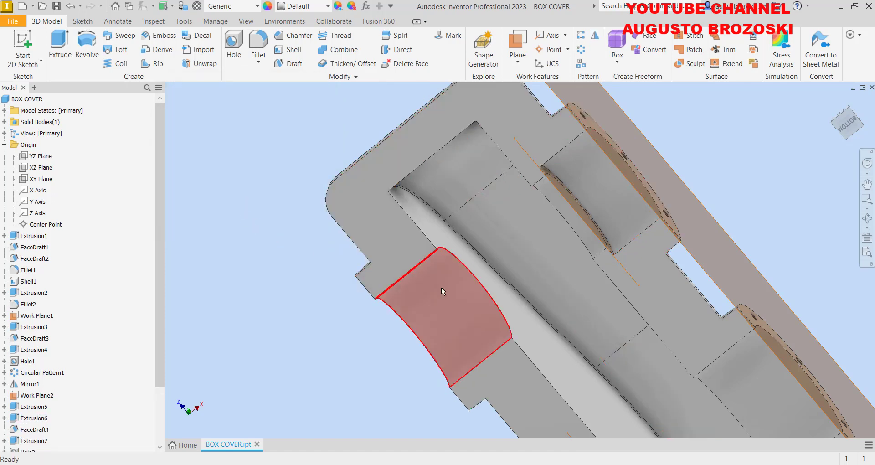
- Inspect the mirrored boss from below, restore the home view and hide Work Plane1, Work Plane2 and Work Plane3
scroll(465, 262, up, 2)
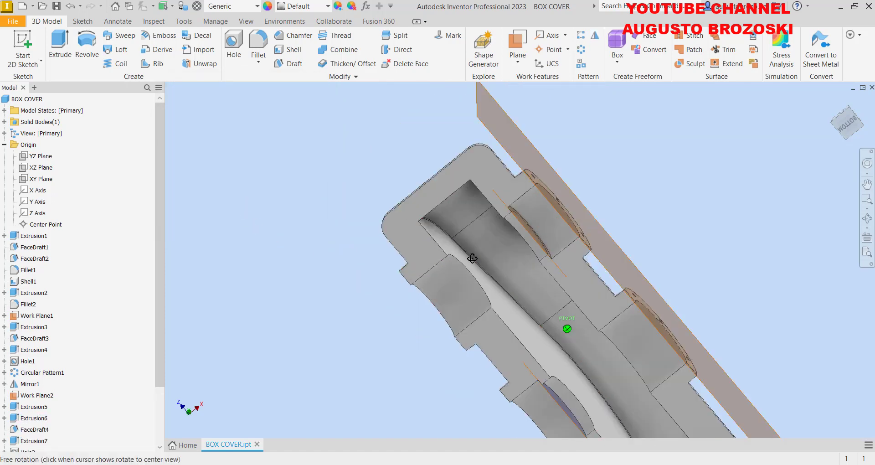
mouse_move(470, 253)
shift+middle_down()
mouse_move(648, 242)
mouse_move(405, 249)
shift+middle_up()
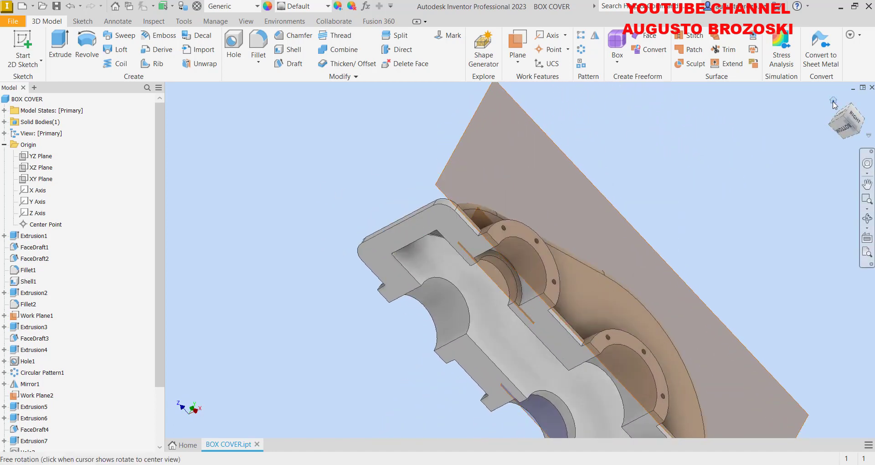
click(835, 105)
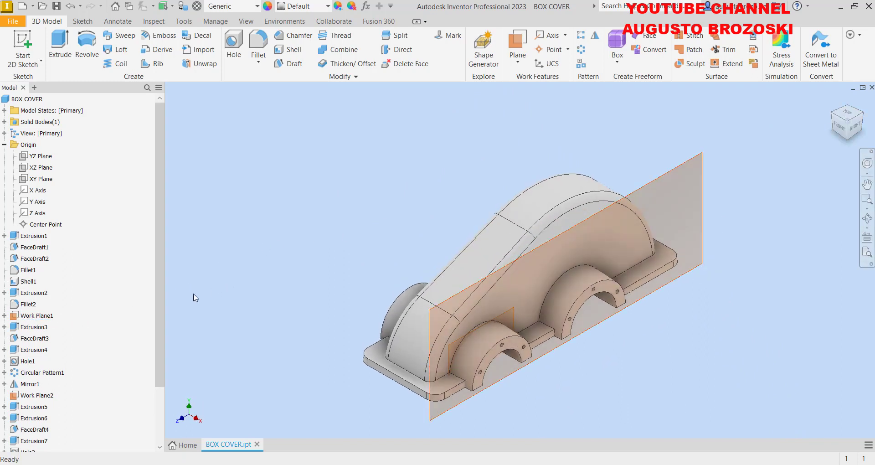
right_click(41, 317)
click(65, 319)
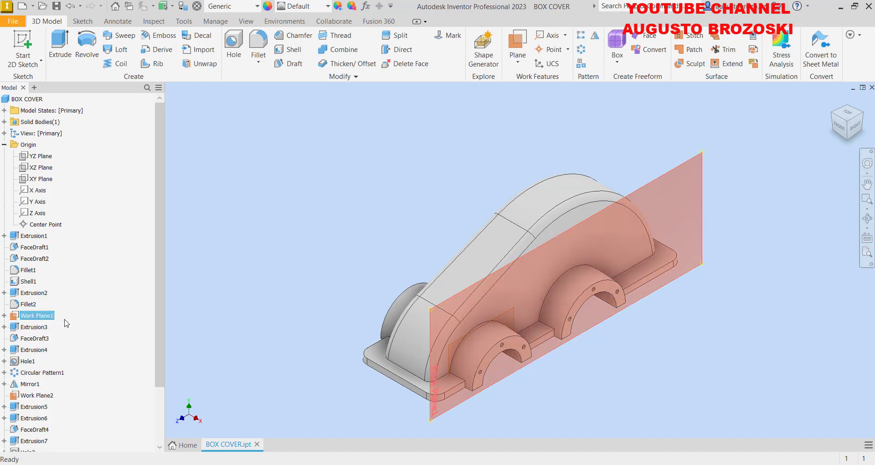
right_click(43, 396)
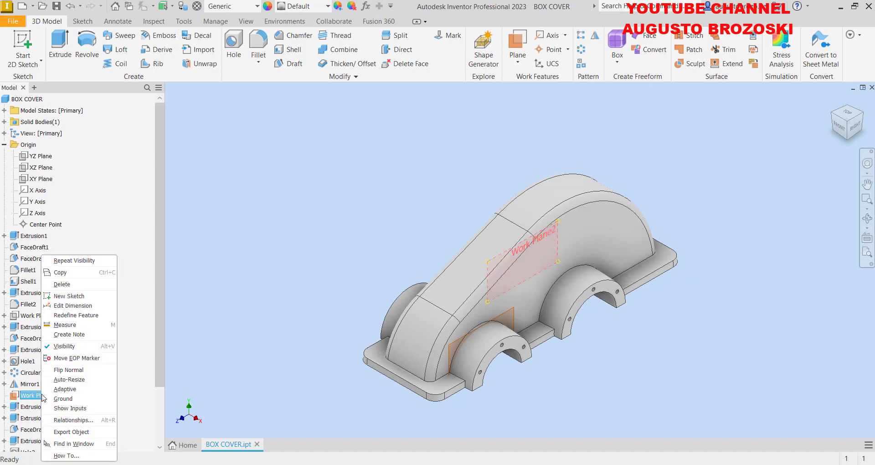
click(80, 347)
scroll(46, 430, down, 2)
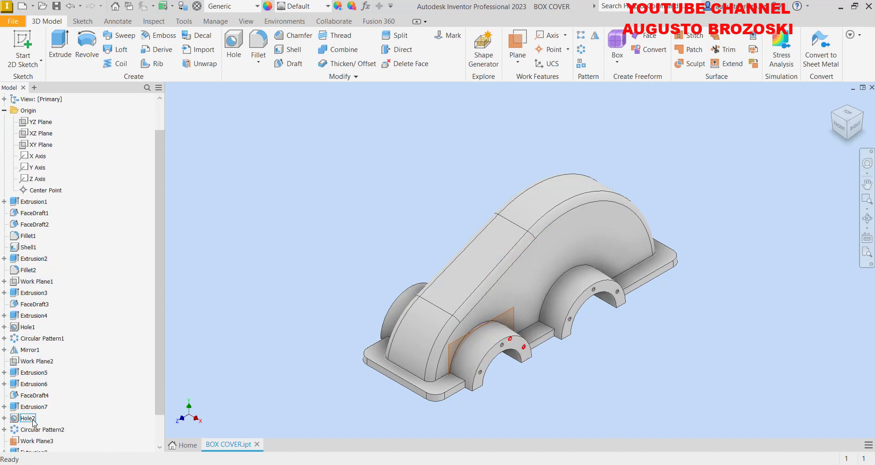
right_click(44, 406)
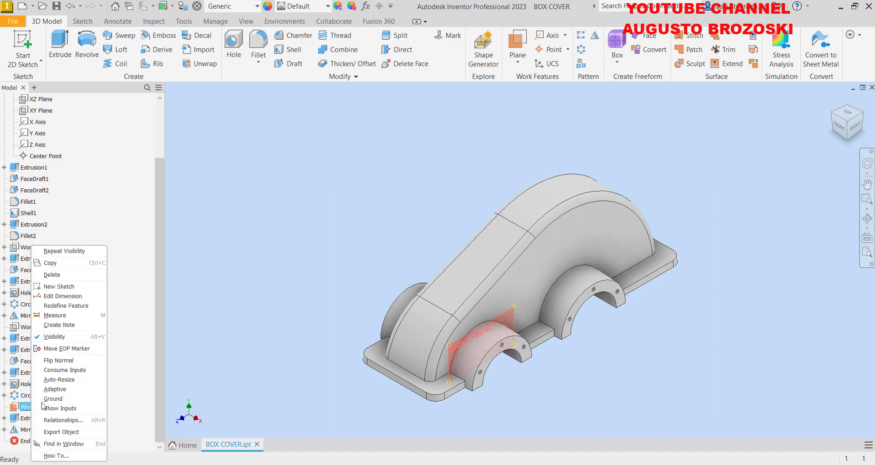
click(64, 338)
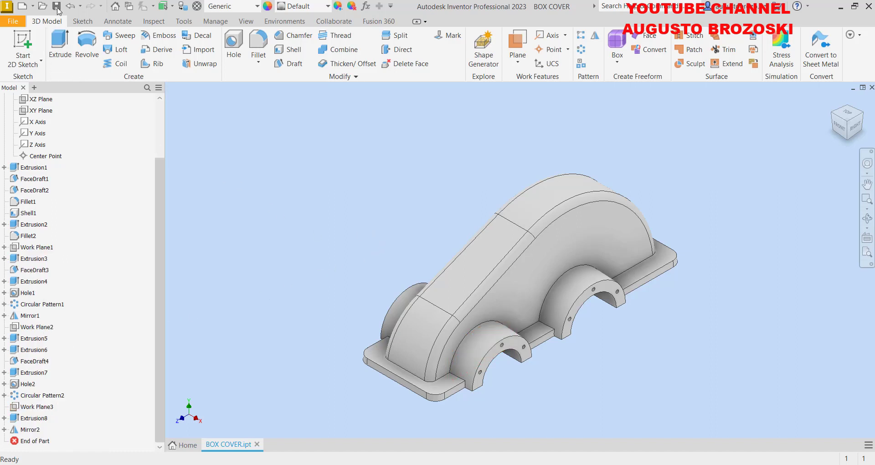
scroll(171, 94, up, 1)
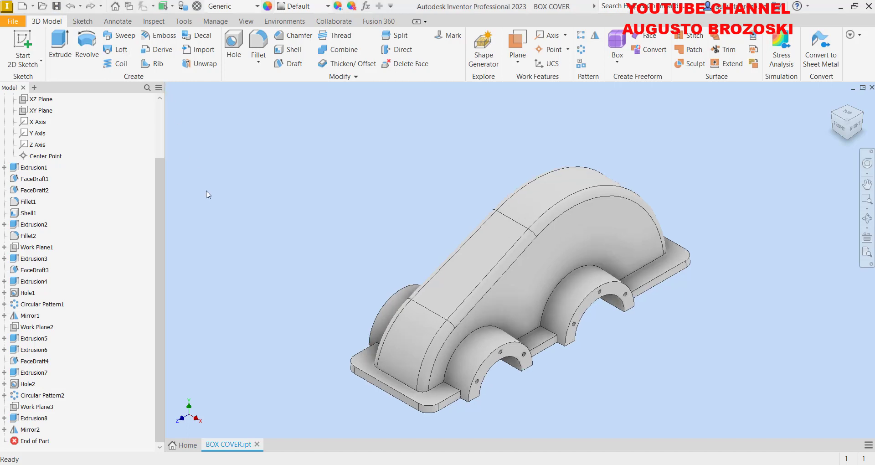
- Check the bottom view in the BOX COVER PDF drawing, return to Inventor and start a sketch on the flange's underside, with the part shown lengthwise
mouse_move(344, 464)
click(308, 431)
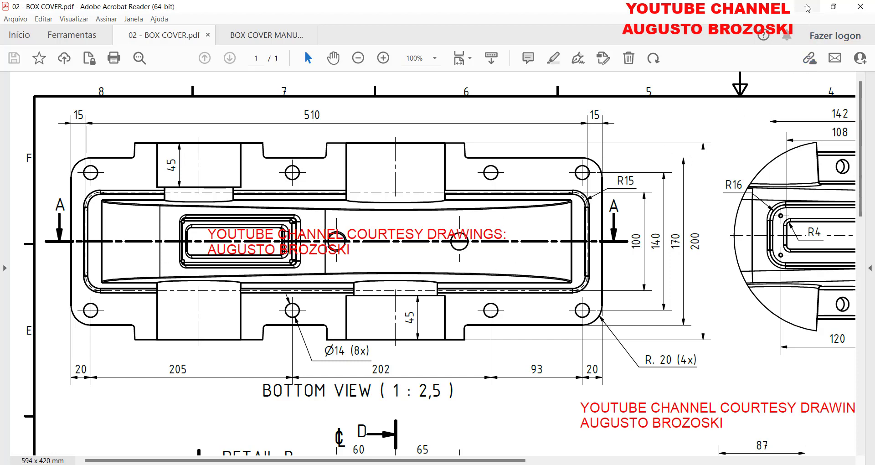
click(807, 8)
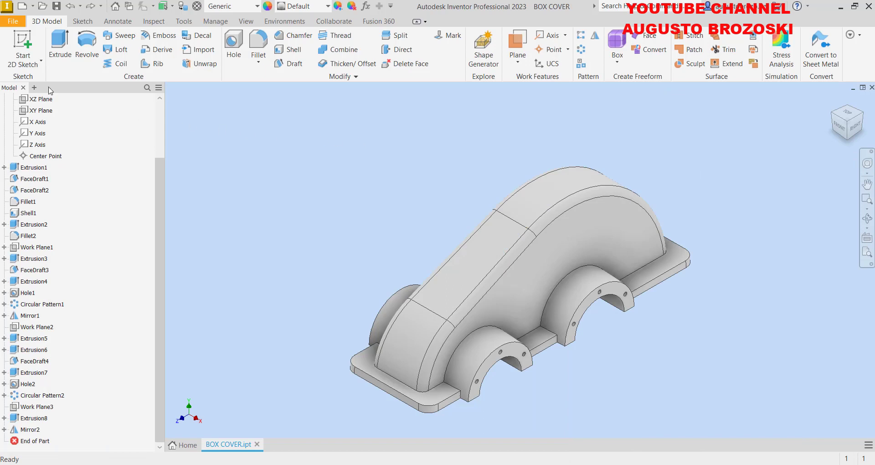
click(24, 38)
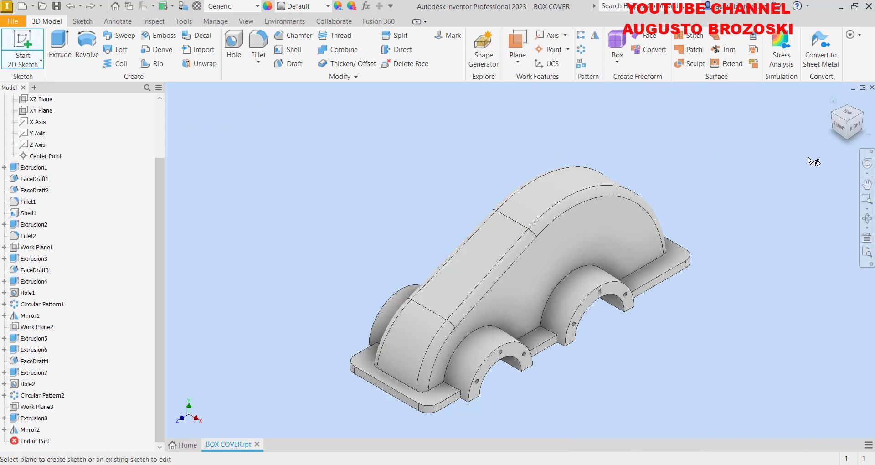
click(848, 143)
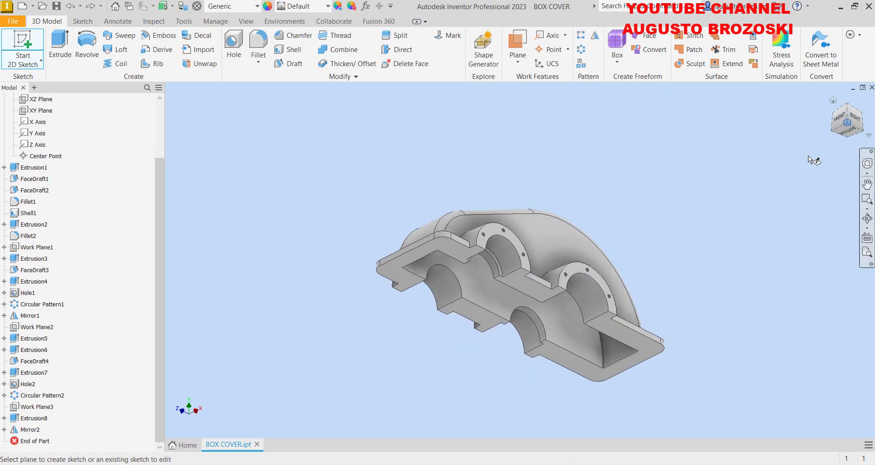
click(477, 311)
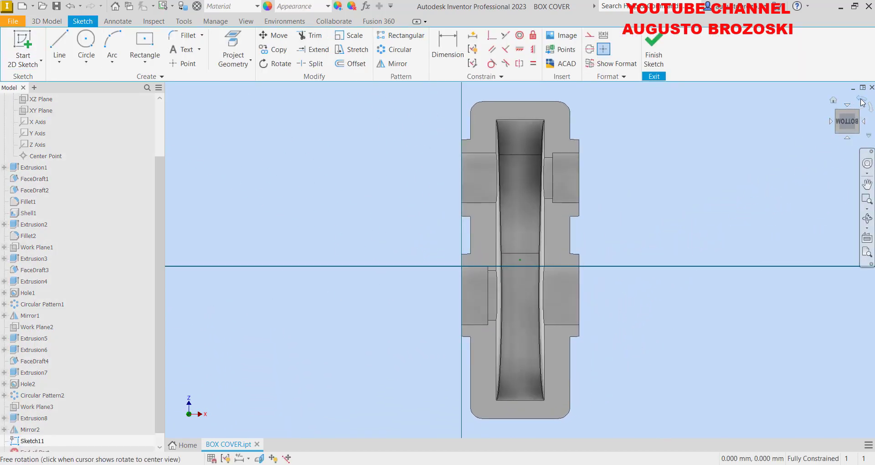
click(863, 102)
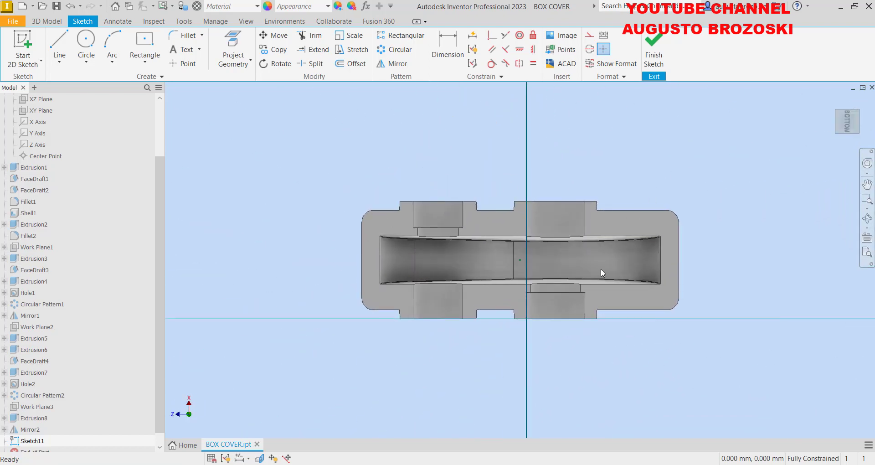
scroll(600, 269, down, 2)
scroll(600, 254, up, 2)
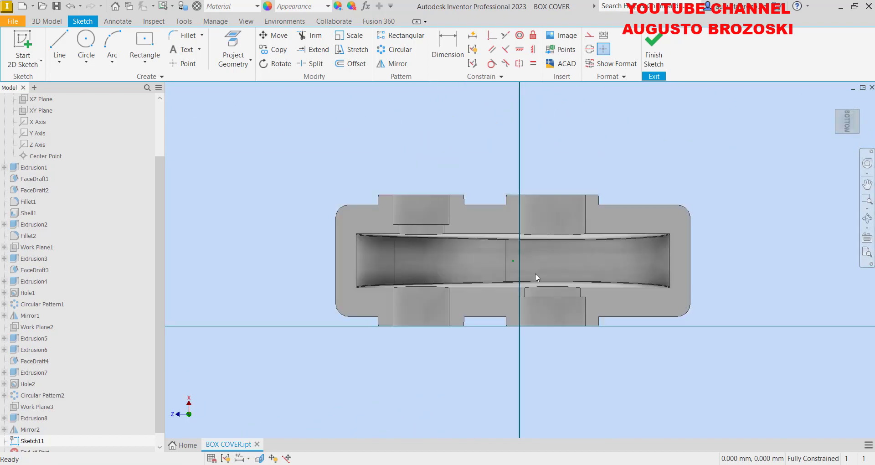
- Check the bottom view in the BOX COVER PDF drawing, return to Inventor and place eight sketch points around the flange, four along each long side
mouse_move(344, 463)
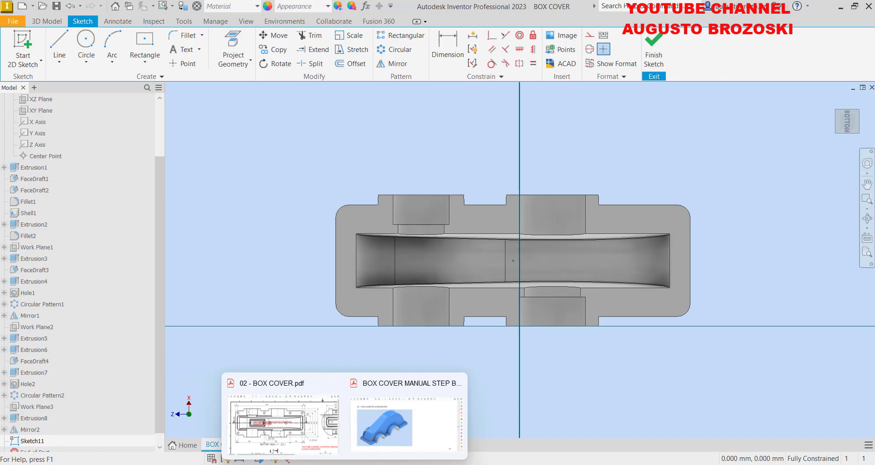
click(313, 438)
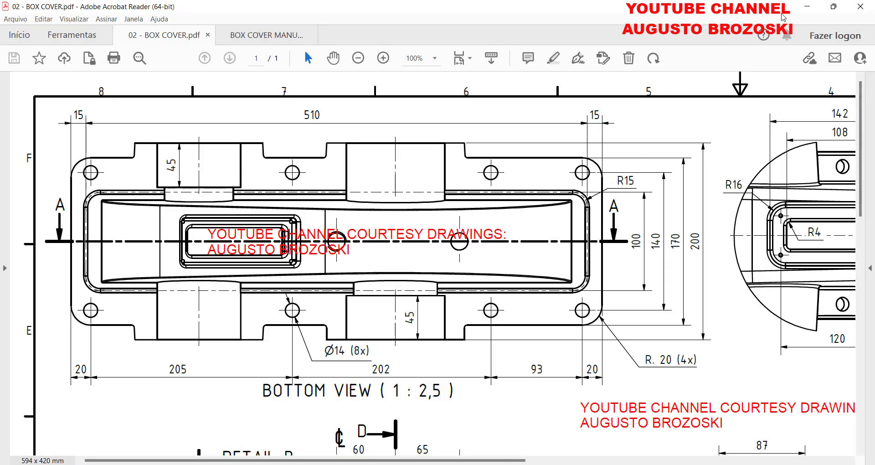
click(807, 7)
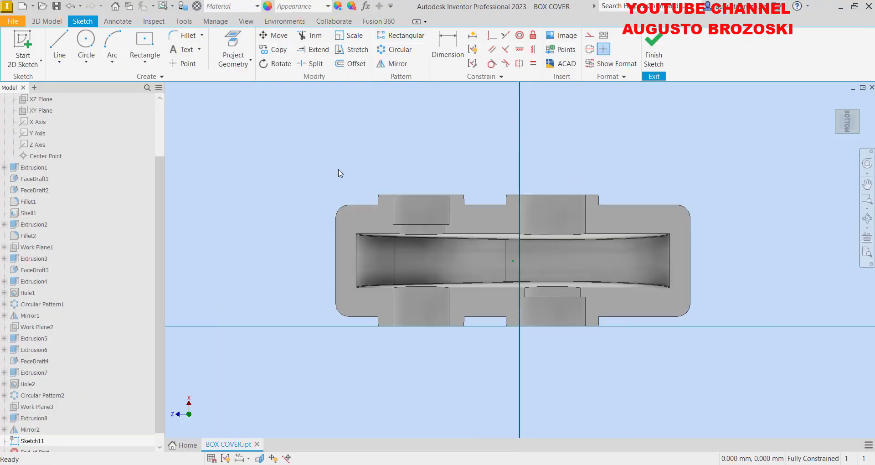
click(183, 63)
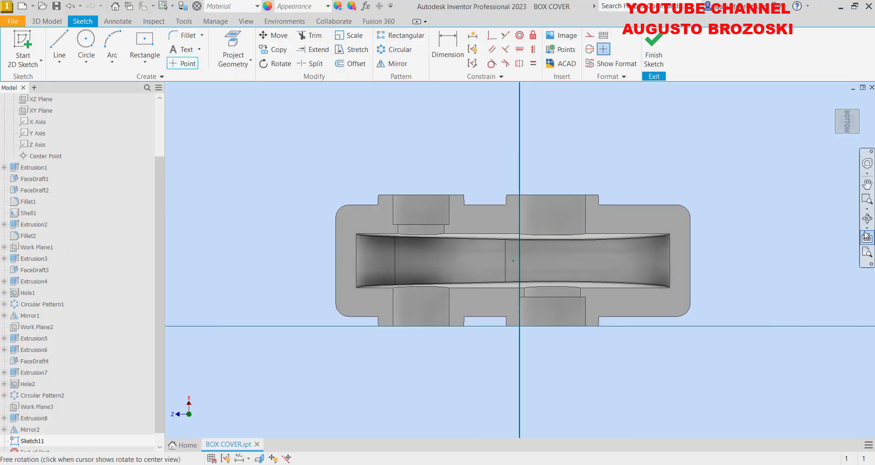
click(867, 201)
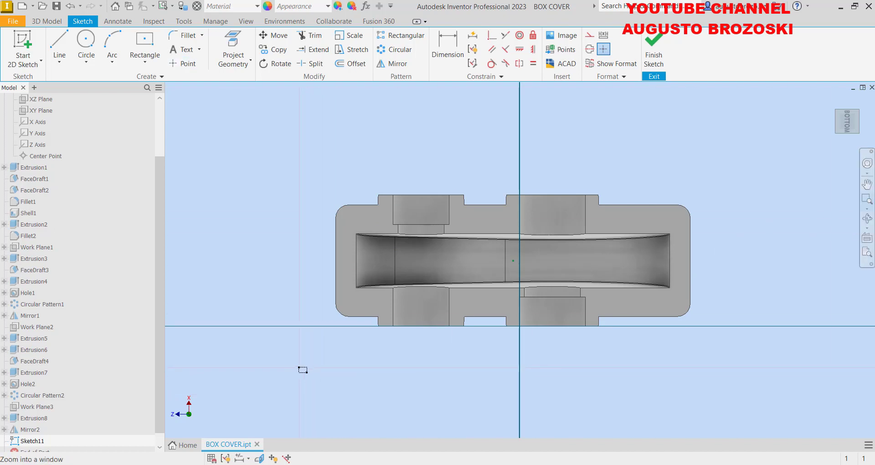
drag(302, 366, 708, 187)
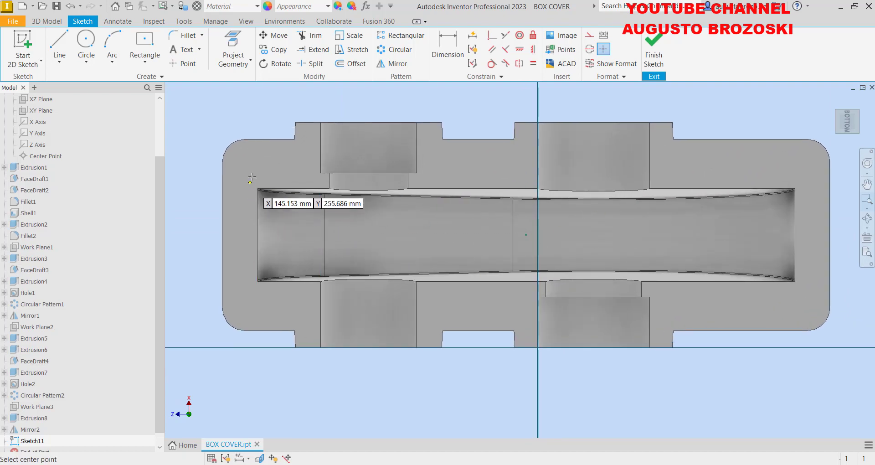
click(258, 156)
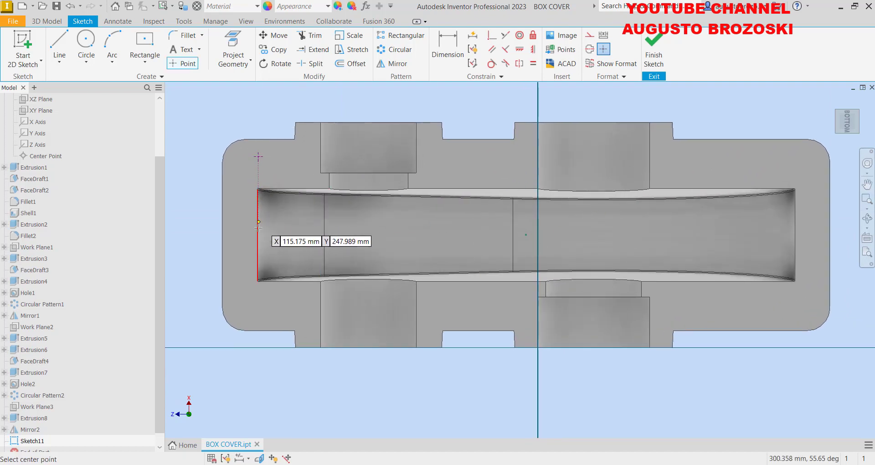
click(257, 310)
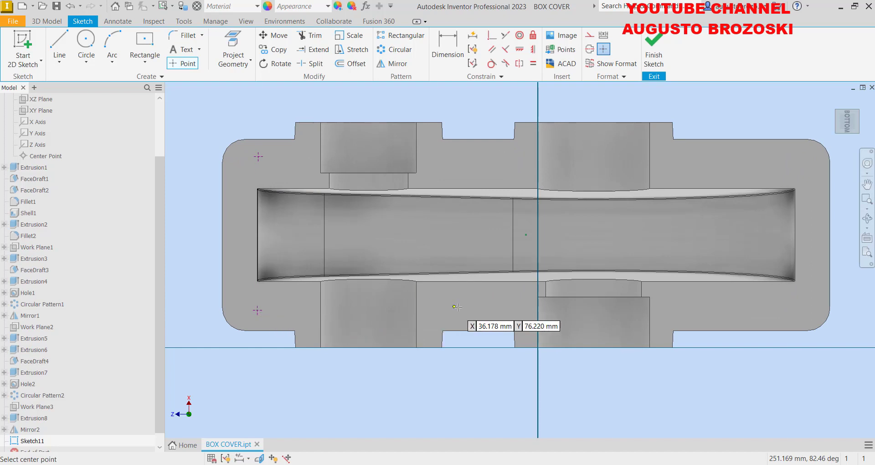
click(472, 310)
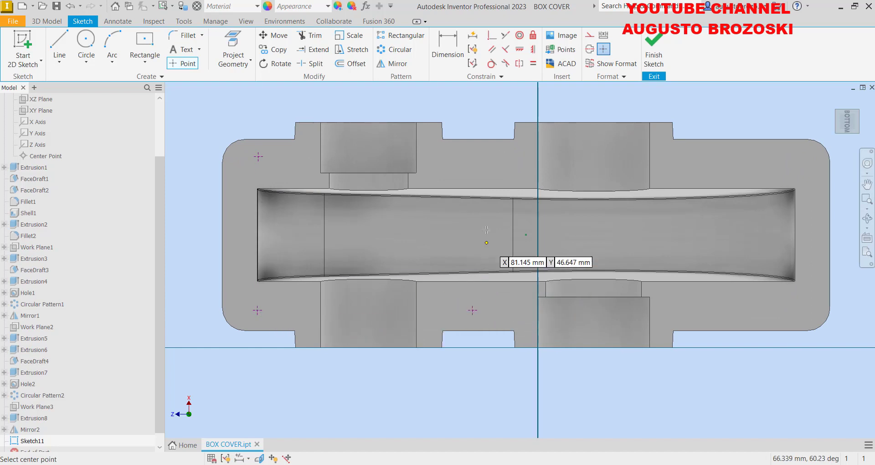
click(476, 156)
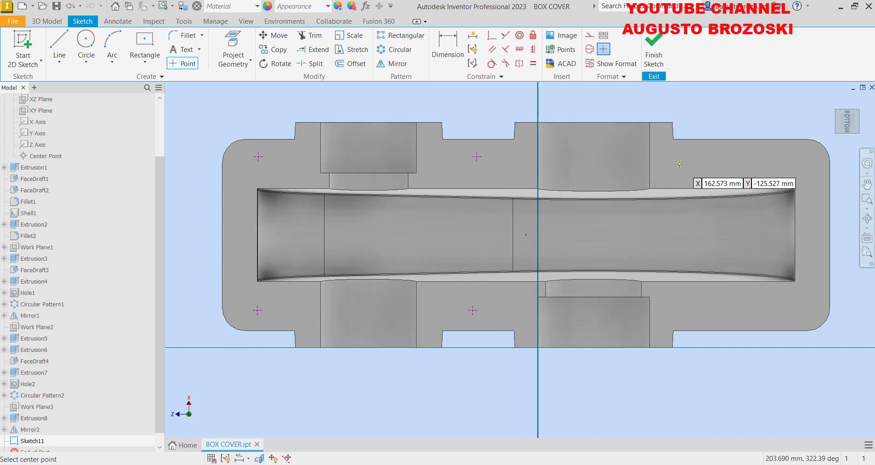
click(697, 160)
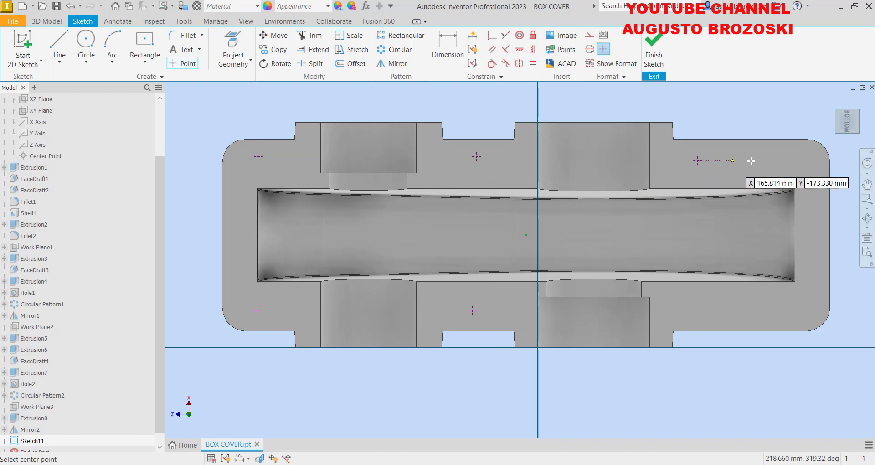
click(794, 160)
click(690, 310)
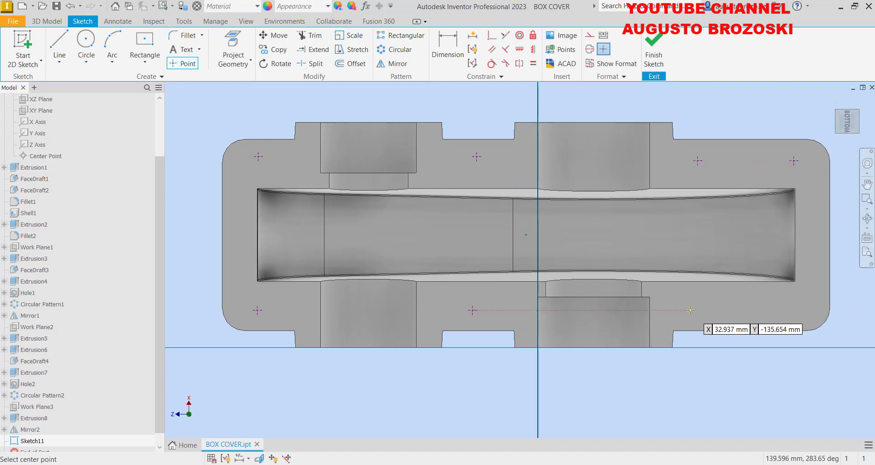
click(800, 305)
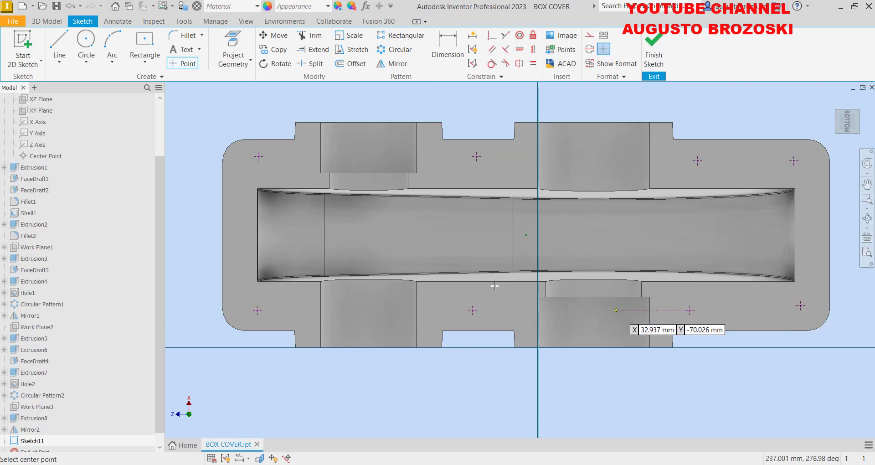
- Dimension the two leftmost points 140 mm apart vertically, with the upper one 70 mm from the projected center point
click(446, 50)
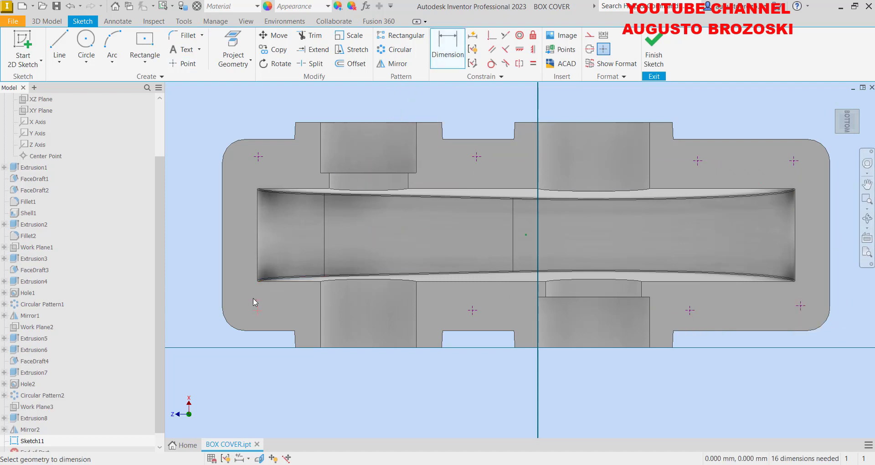
click(257, 310)
click(258, 156)
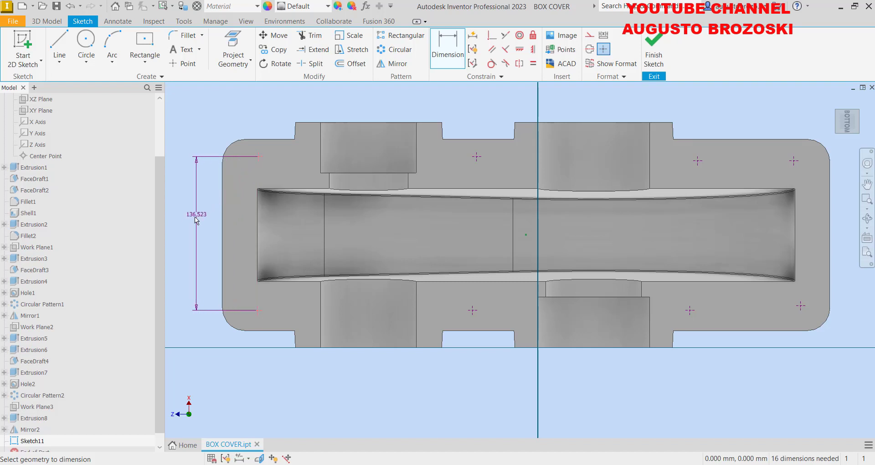
click(194, 218)
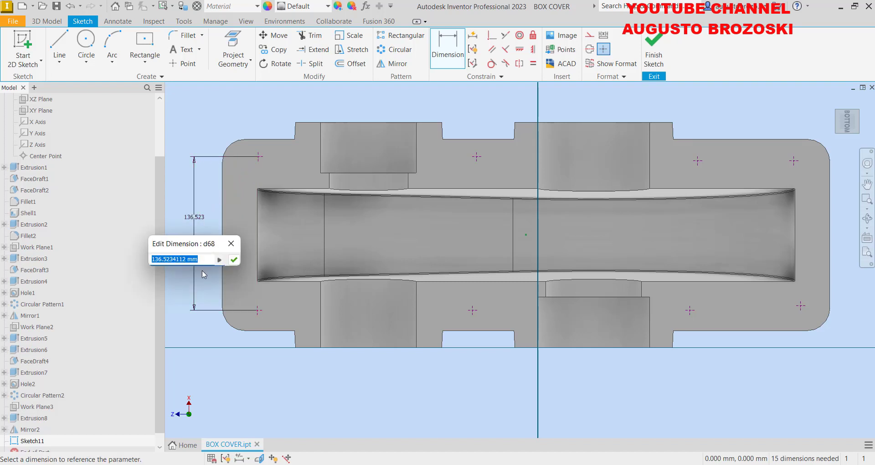
text(140)
key(Return)
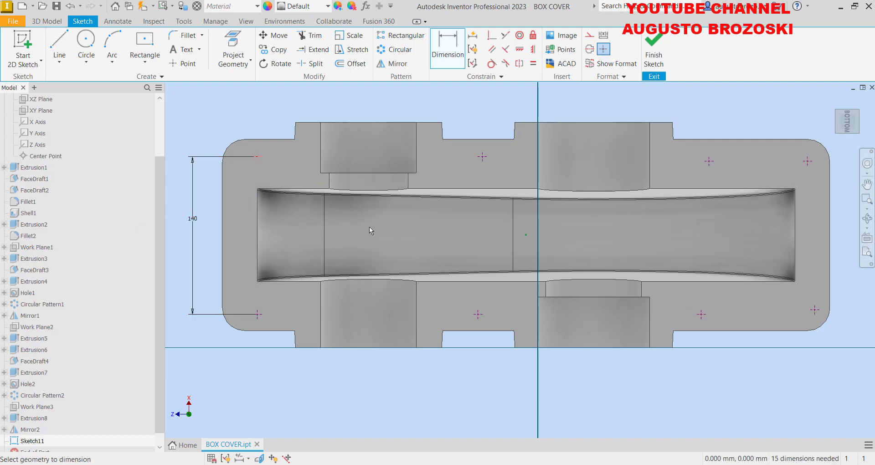
click(526, 235)
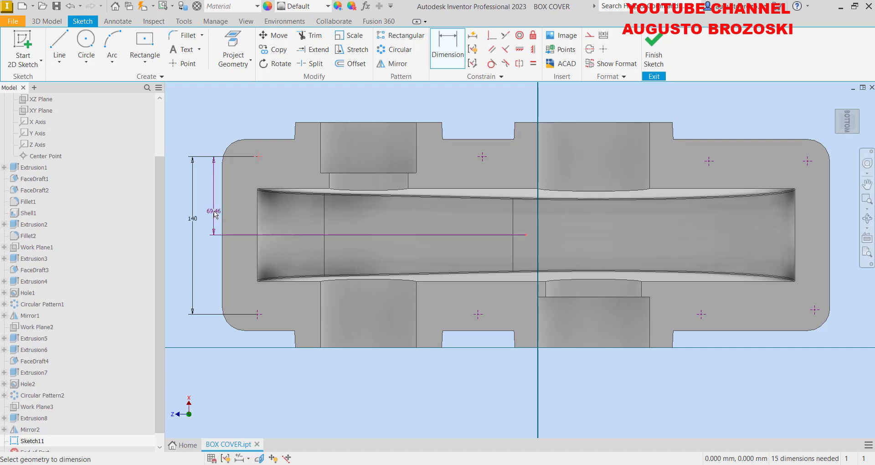
click(211, 209)
text(70)
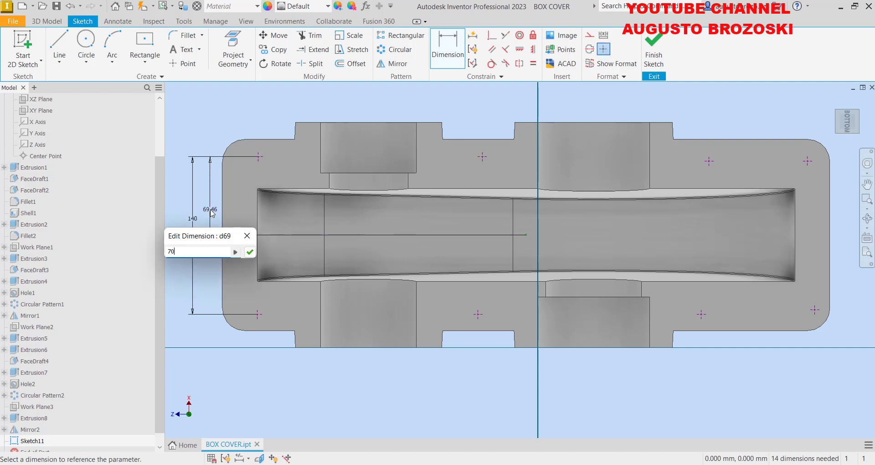
key(Return)
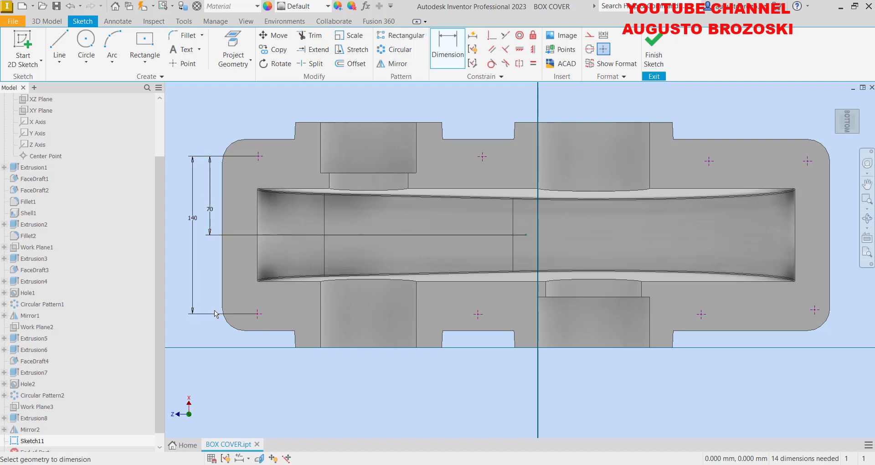
- Dimension the lower-left and lower-right corner points 20 mm from the flange's adjacent end edges
click(221, 299)
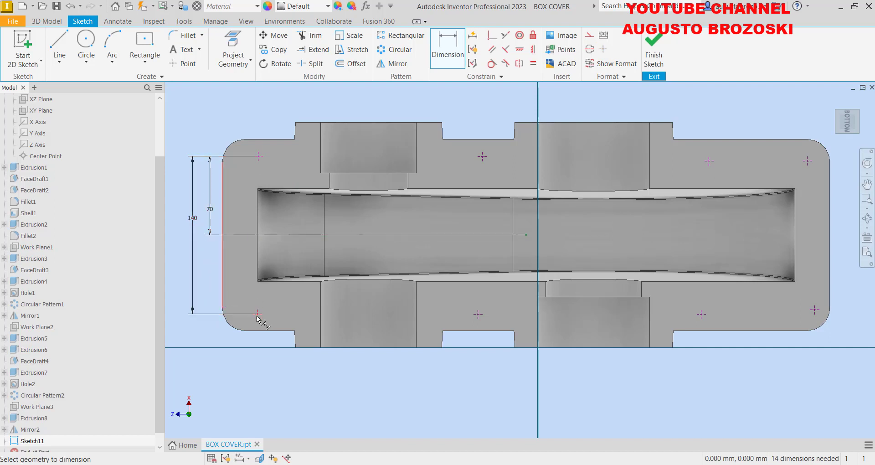
click(257, 313)
click(249, 381)
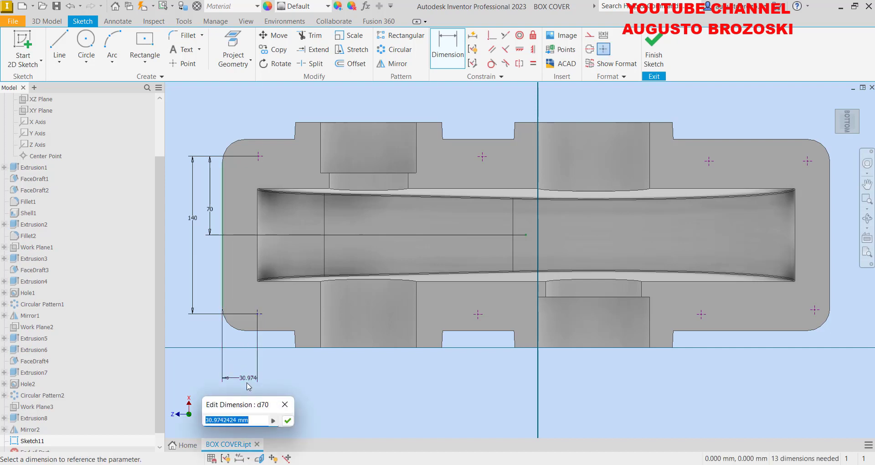
text(20)
key(Return)
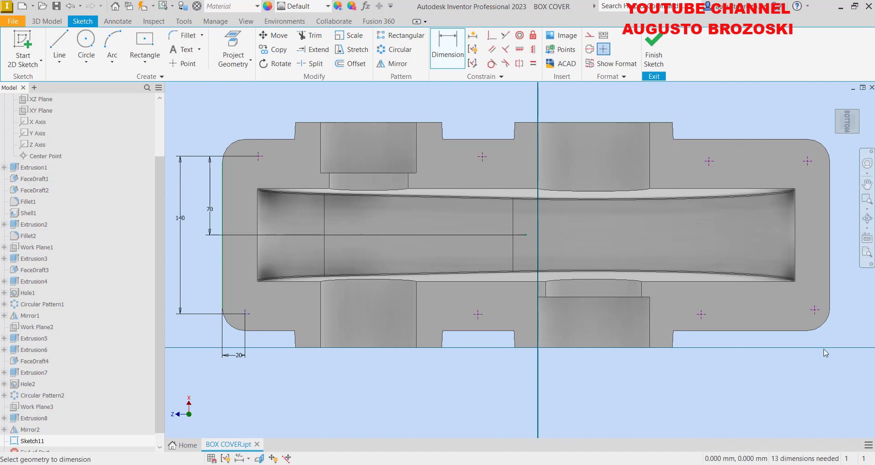
click(825, 325)
click(820, 368)
text(20)
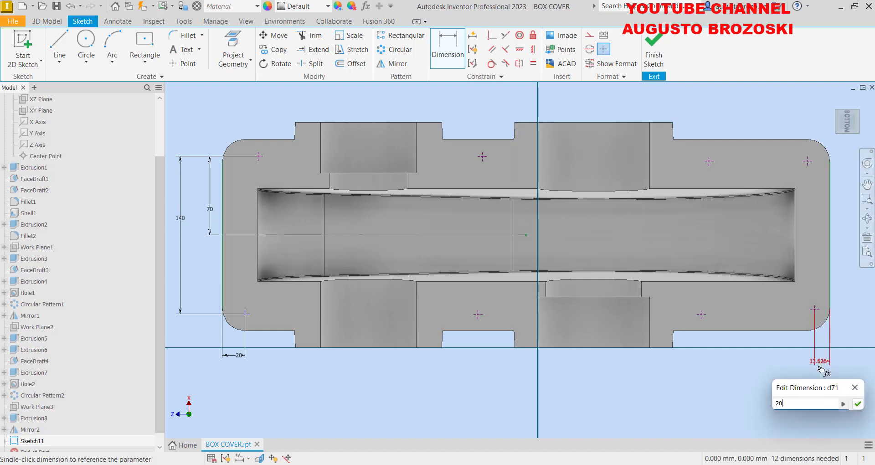
key(Return)
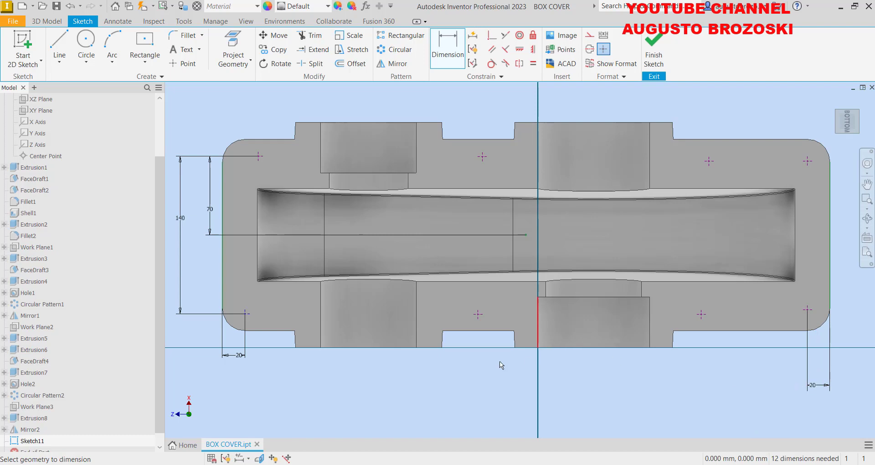
- Check the hole spacings in the BOX COVER PDF drawing, return to Inventor and dimension the lower row's successive spacings as 205 mm and 202 mm from the left
mouse_move(344, 463)
click(314, 441)
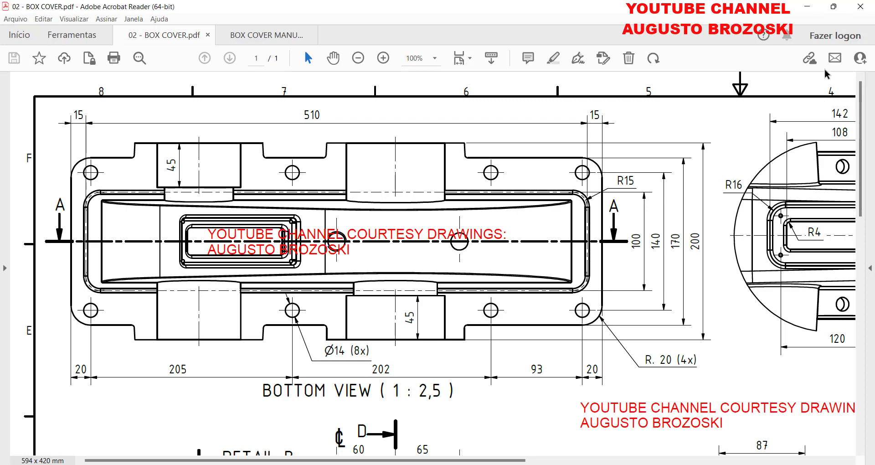
click(807, 6)
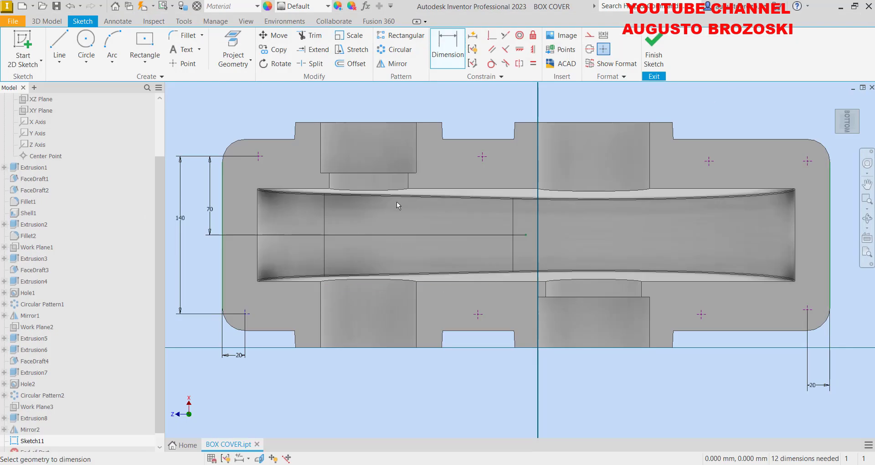
click(244, 313)
click(478, 314)
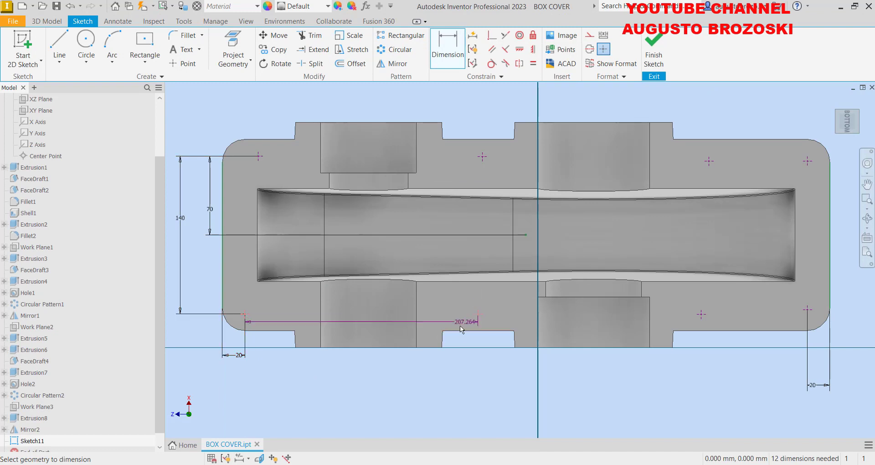
click(421, 365)
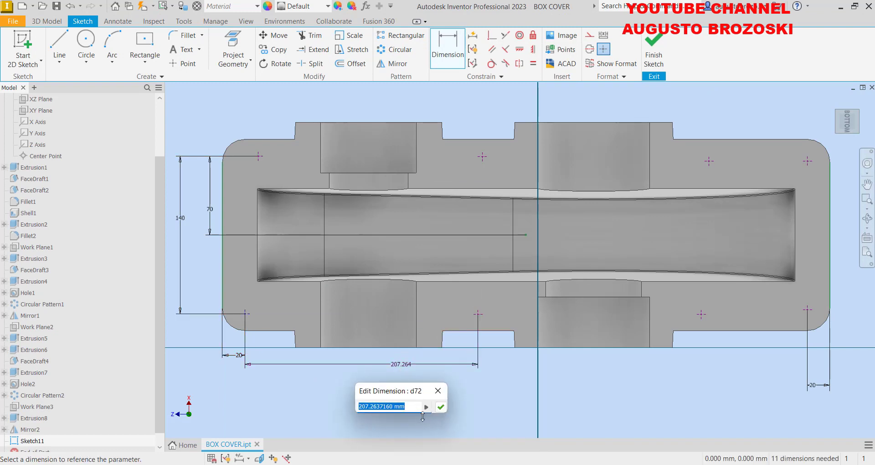
text(205)
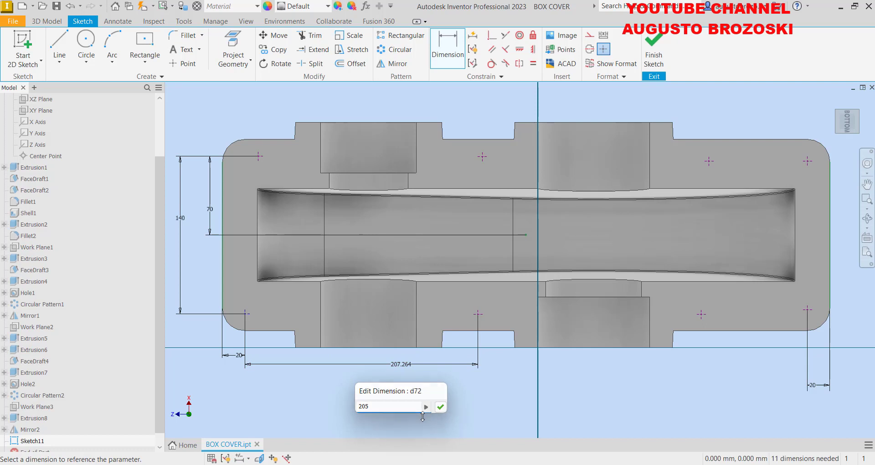
key(Return)
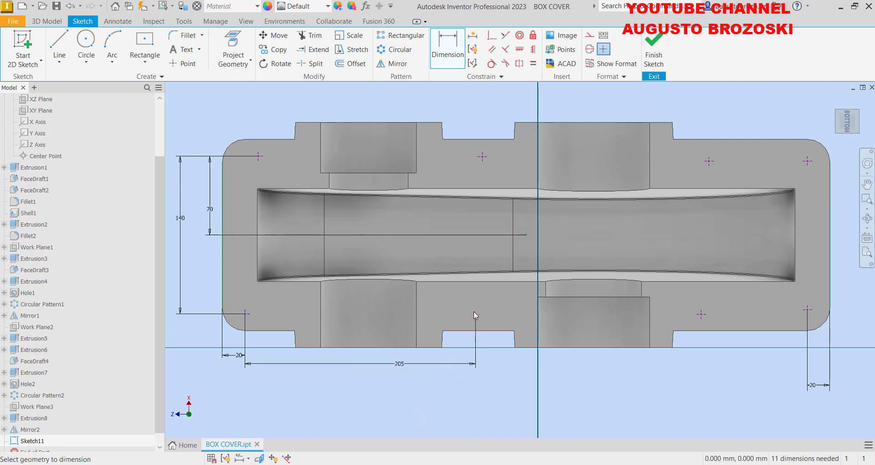
click(702, 314)
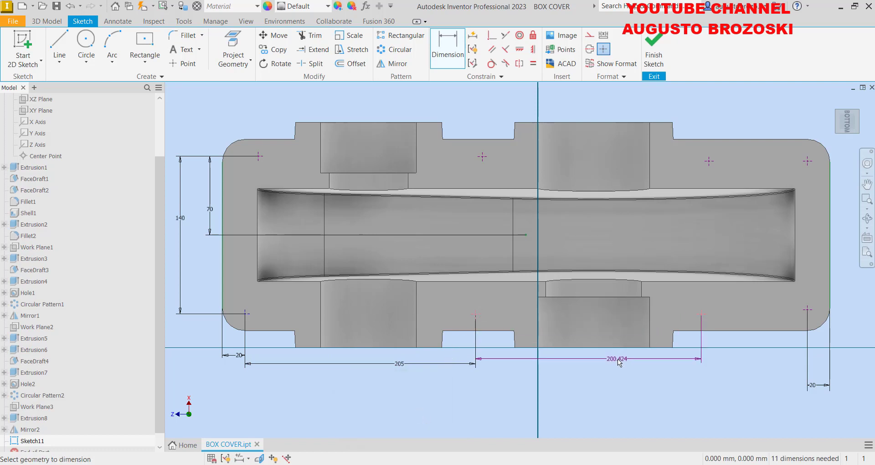
click(620, 361)
text(202)
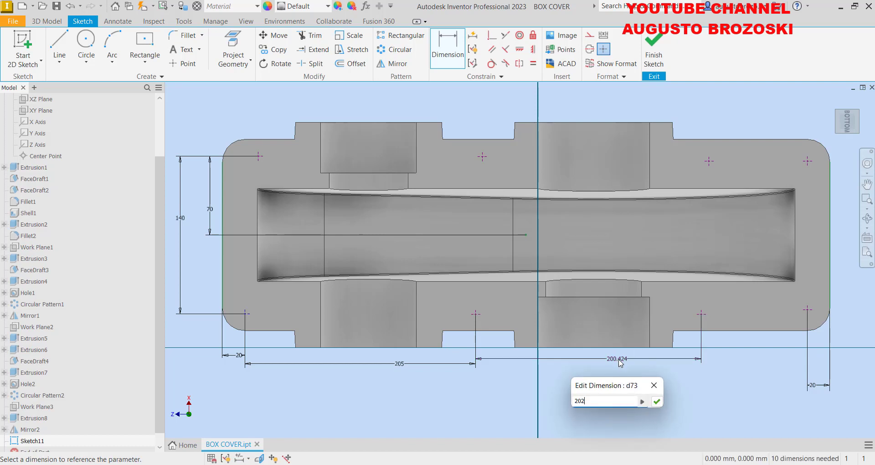
key(Return)
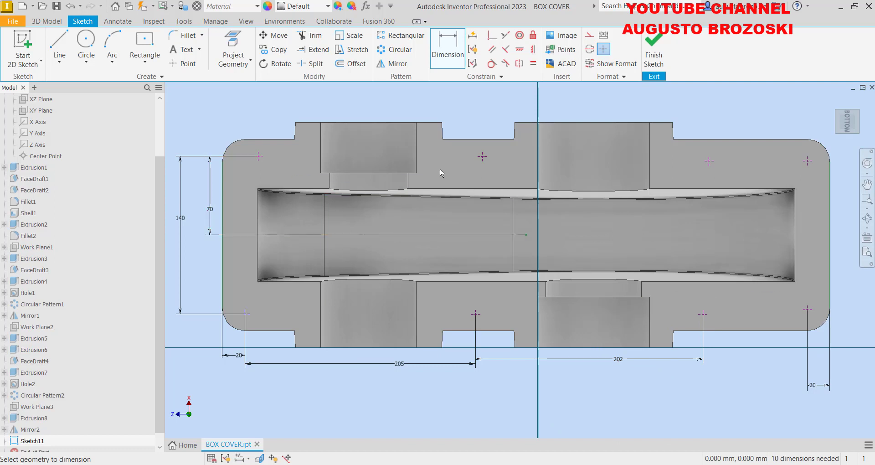
- Apply Horizontal constraints to align each of the four upper-row points with the lower-row point opposite it
click(519, 50)
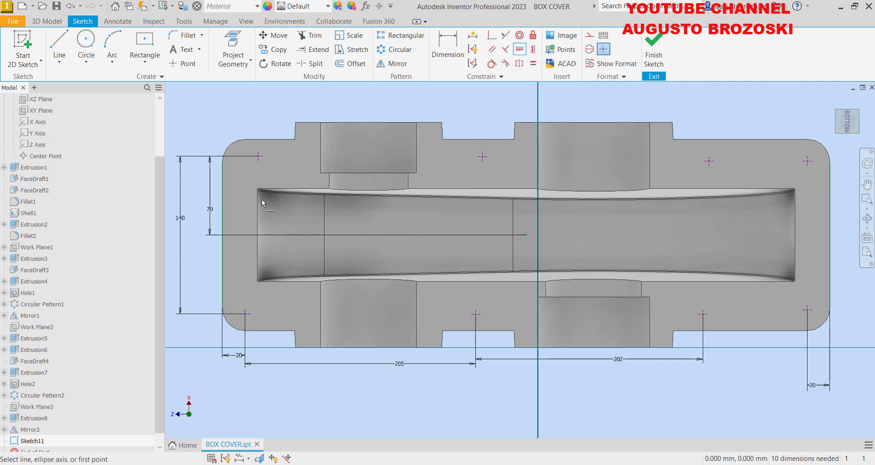
click(258, 157)
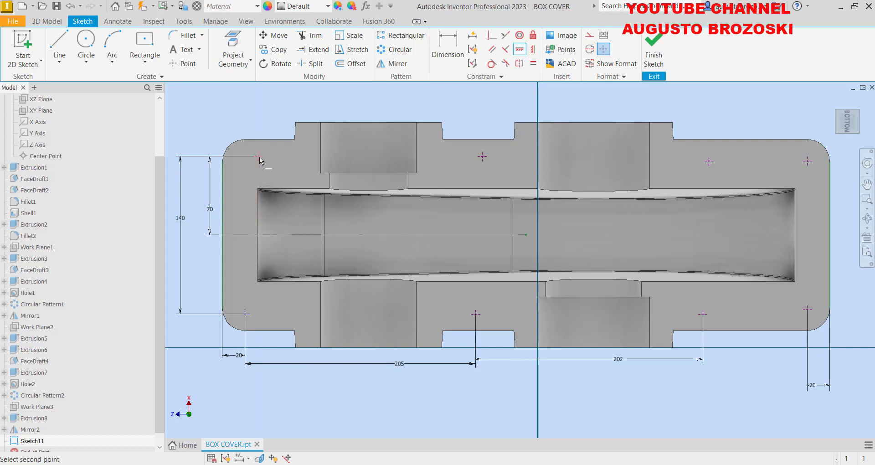
click(245, 310)
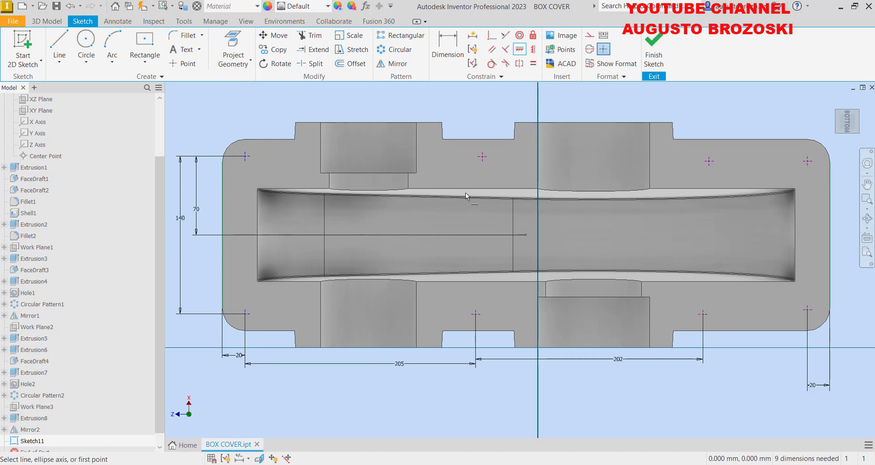
click(482, 157)
click(475, 314)
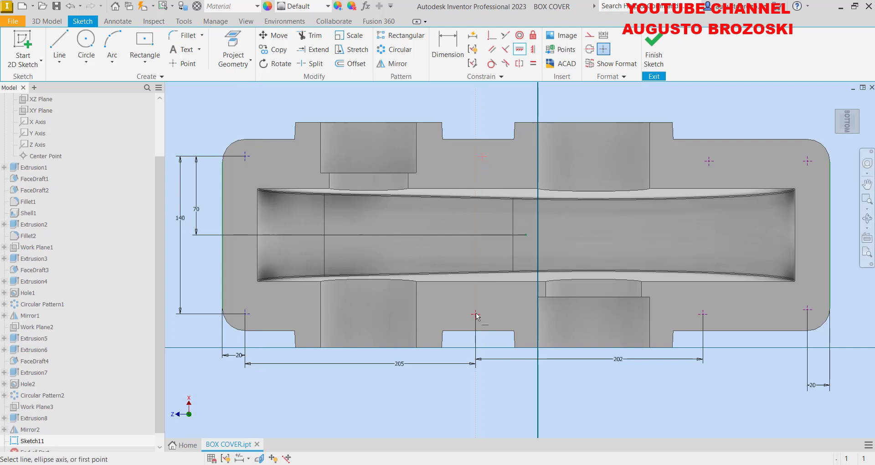
click(708, 162)
click(703, 314)
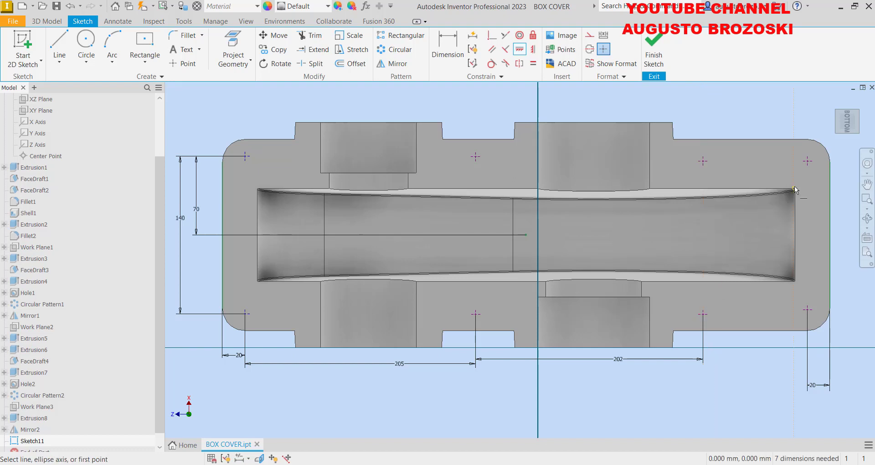
click(807, 161)
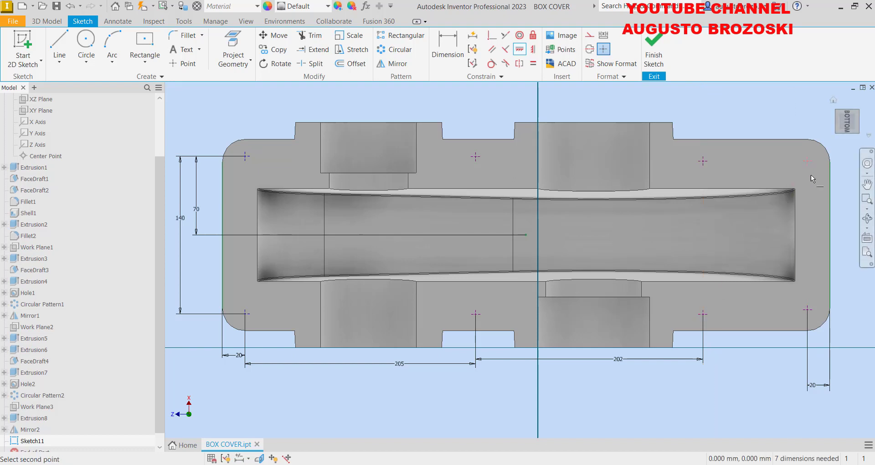
click(810, 311)
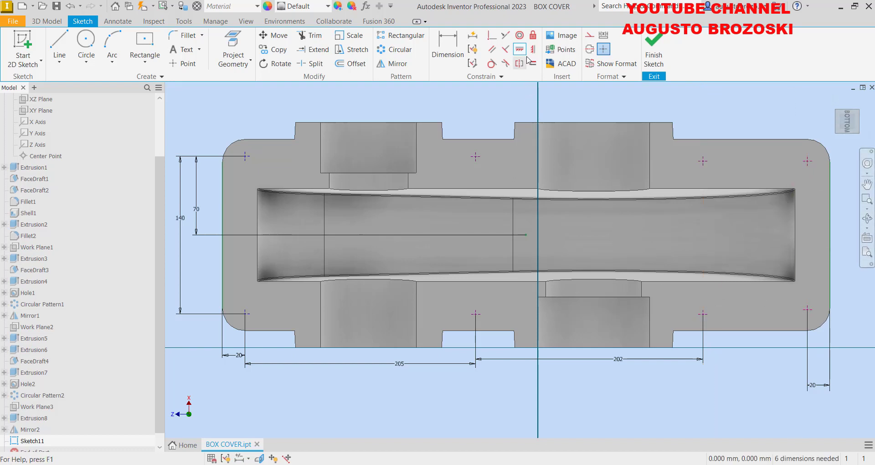
- Apply Vertical constraints to align the other three upper-row points with the row's leftmost point
click(533, 52)
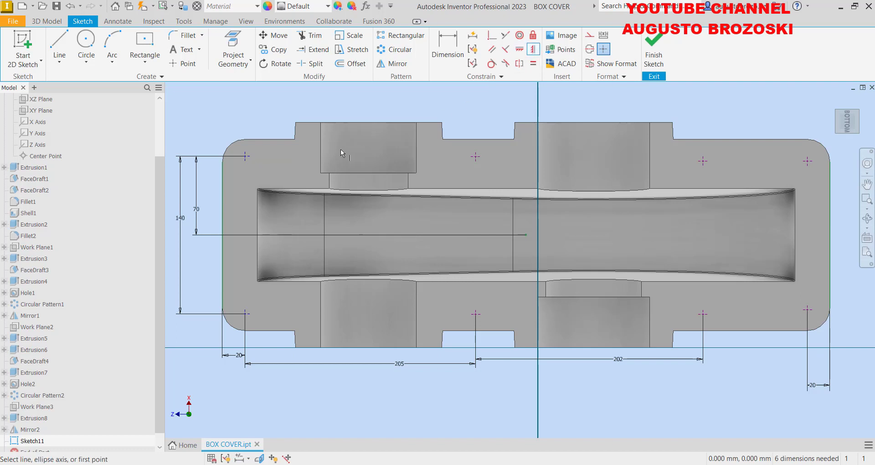
click(474, 157)
click(245, 156)
click(704, 162)
click(245, 156)
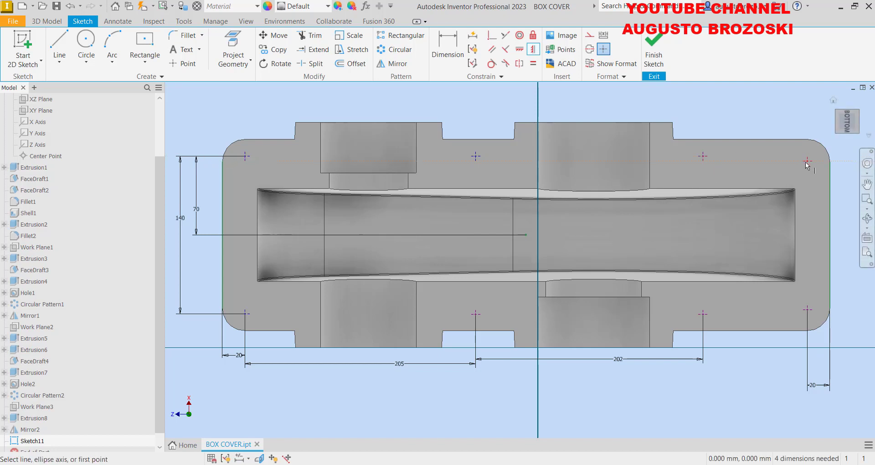
click(807, 161)
click(247, 157)
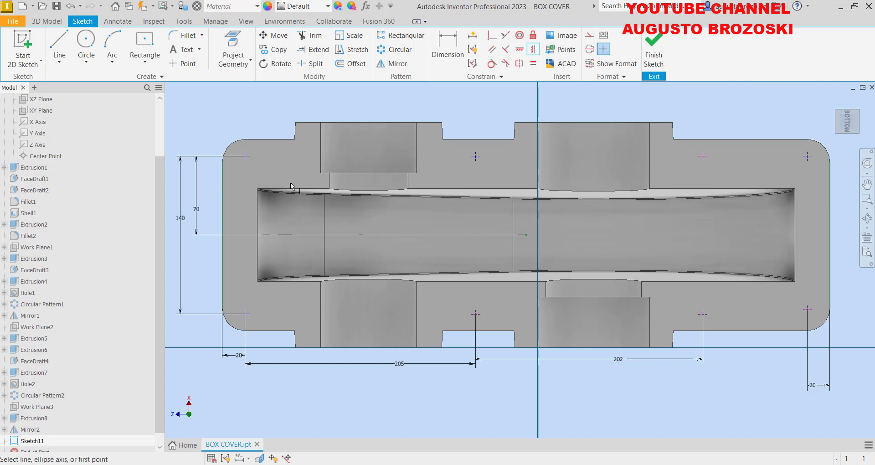
- Align the other three lower-row points with the row's leftmost point using Vertical constraints, and finish the sketch
click(804, 312)
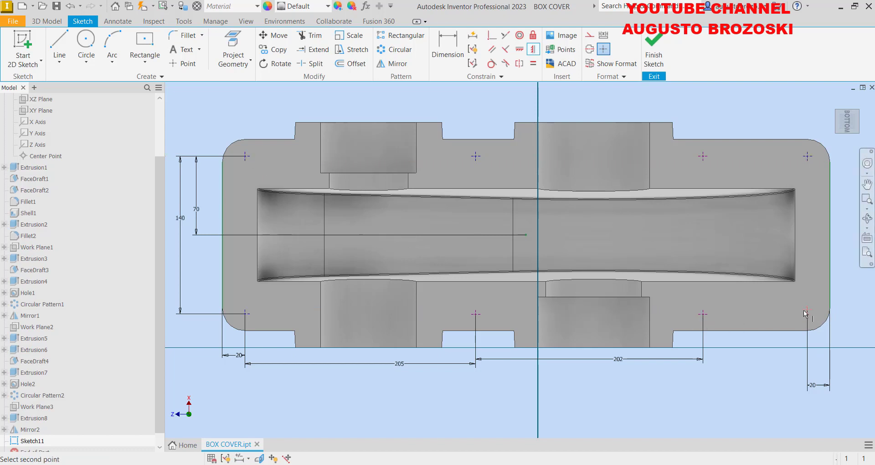
click(245, 315)
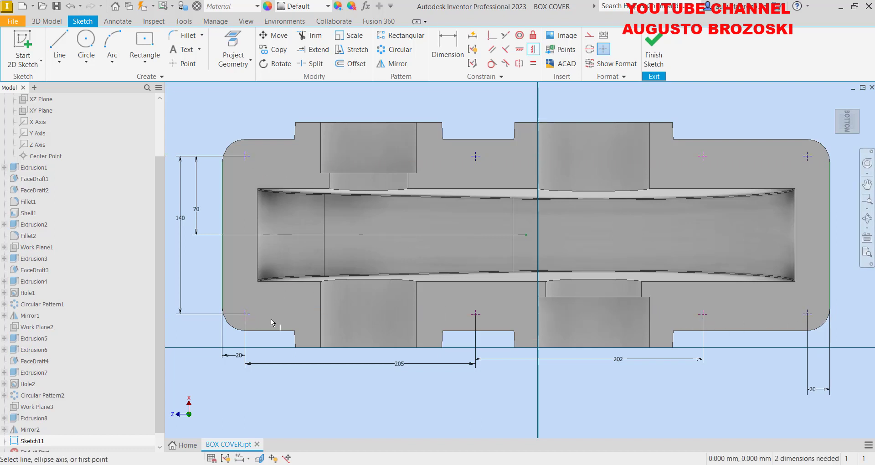
click(704, 313)
click(247, 314)
click(479, 314)
click(247, 314)
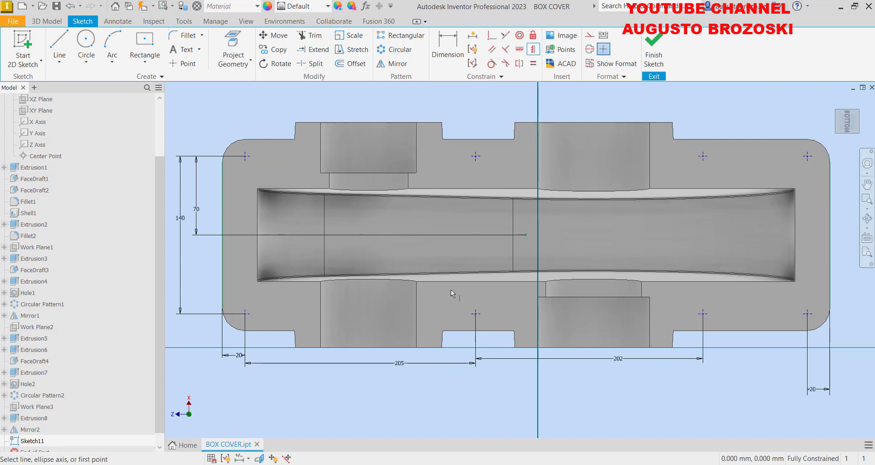
click(651, 55)
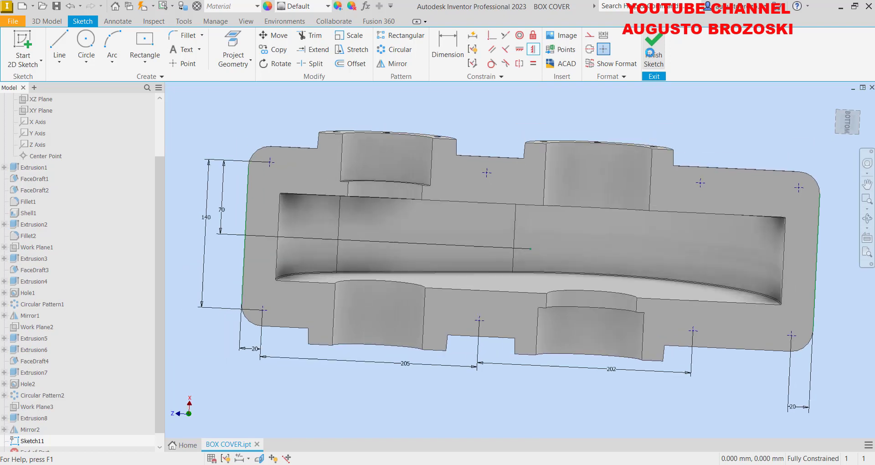
- Start a Hole feature on the eight sketch points and set it to a simple hole 14 mm in diameter
key(h)
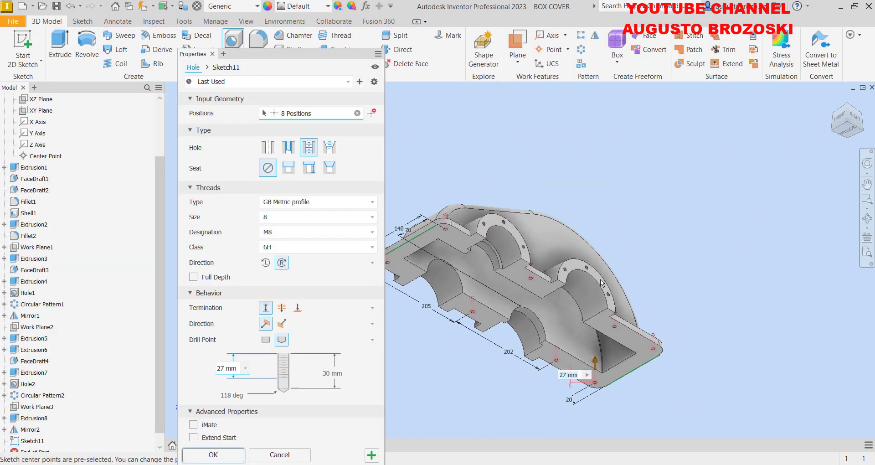
scroll(600, 282, up, 3)
scroll(486, 273, down, 3)
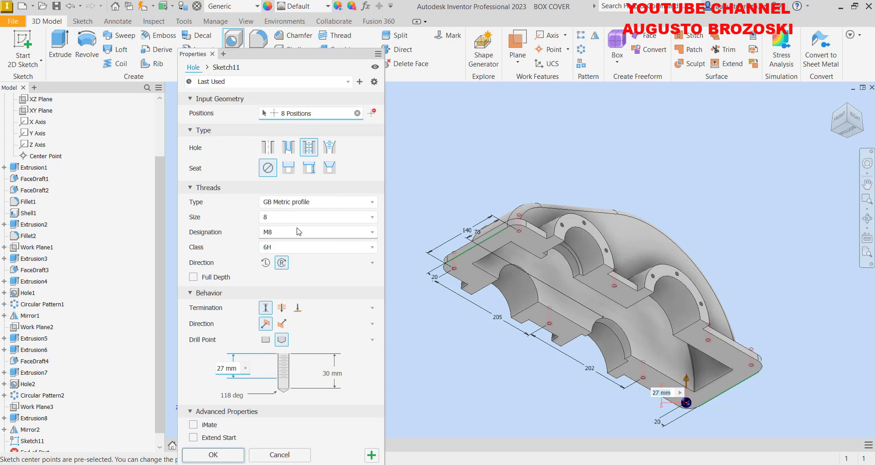
click(268, 147)
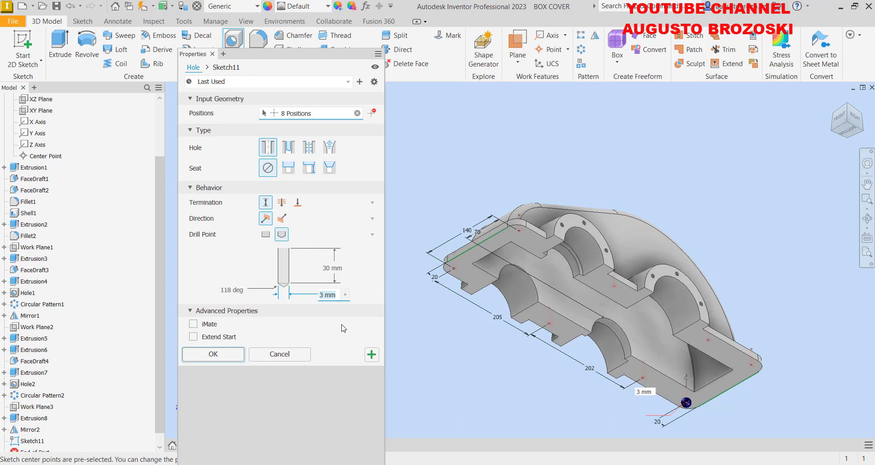
text(14)
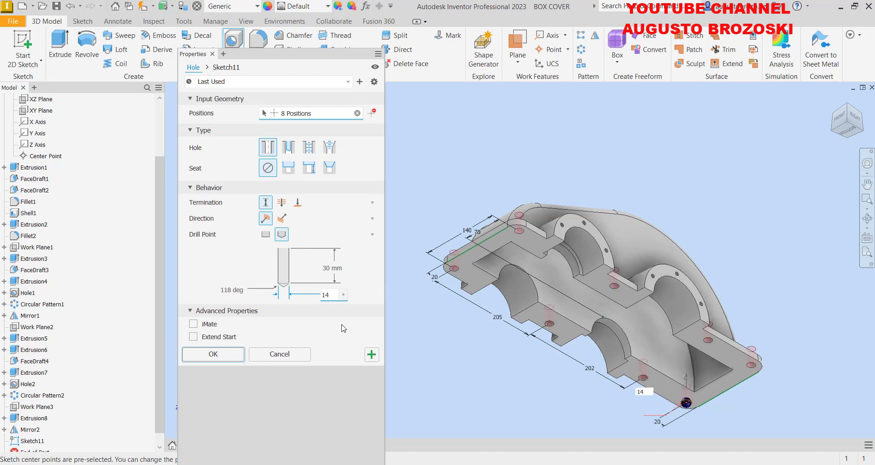
- Set the holes' termination to the flange's upper face, create them and return to the home view
scroll(521, 267, down, 3)
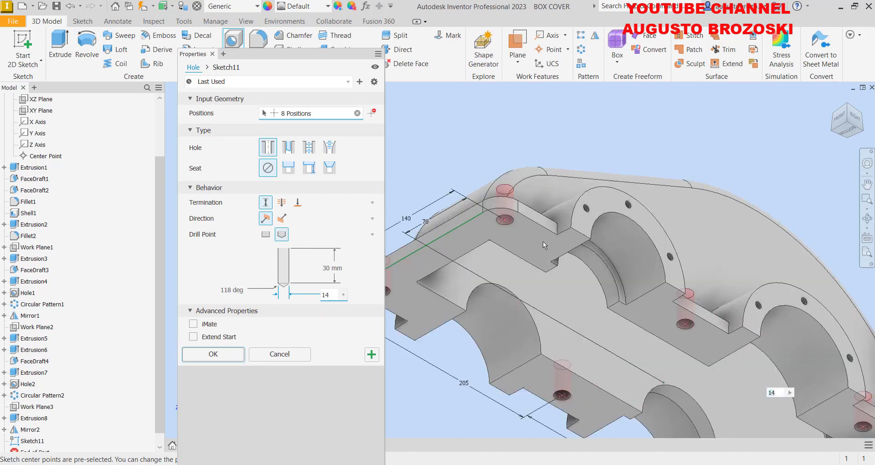
click(832, 101)
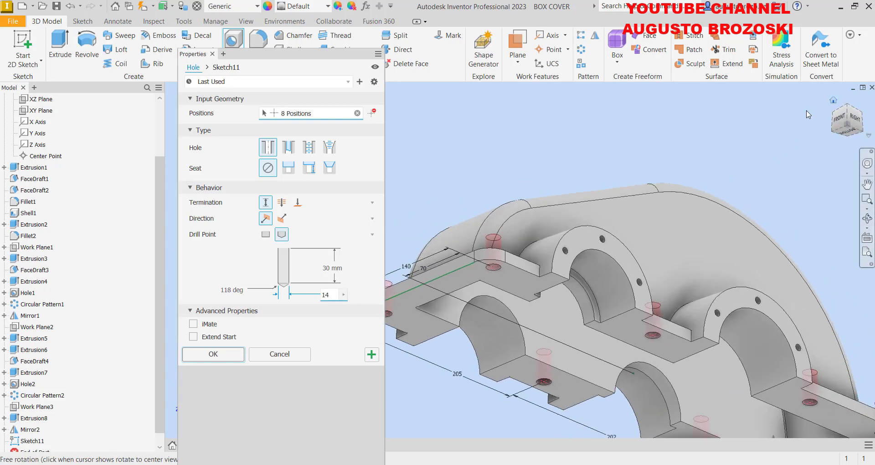
click(298, 203)
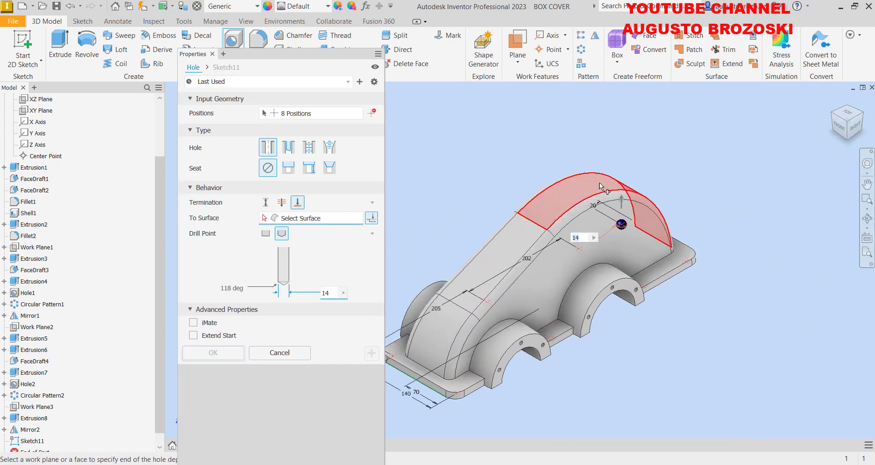
click(678, 262)
scroll(666, 278, down, 4)
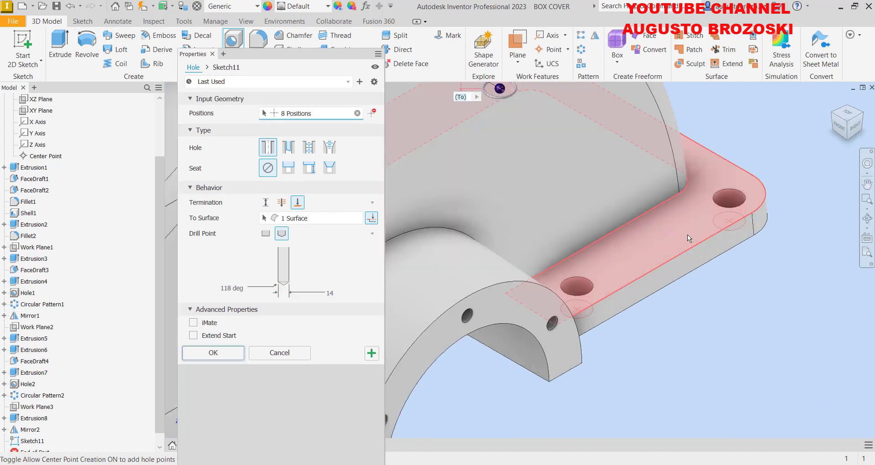
click(203, 357)
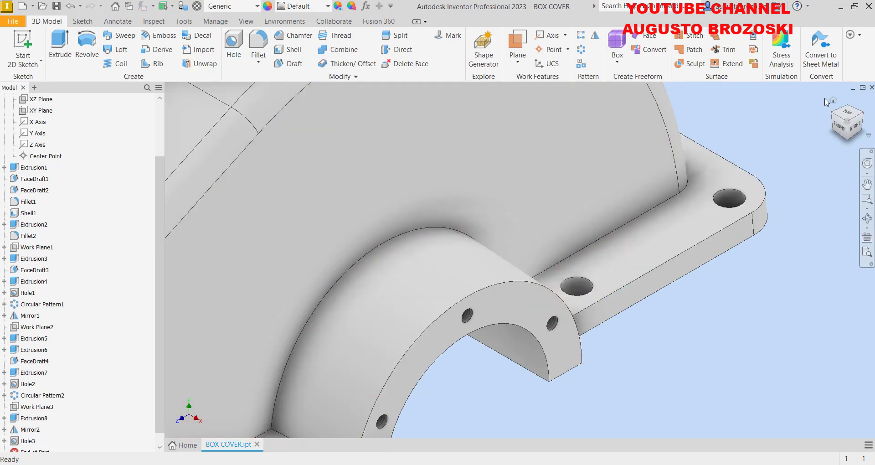
click(834, 101)
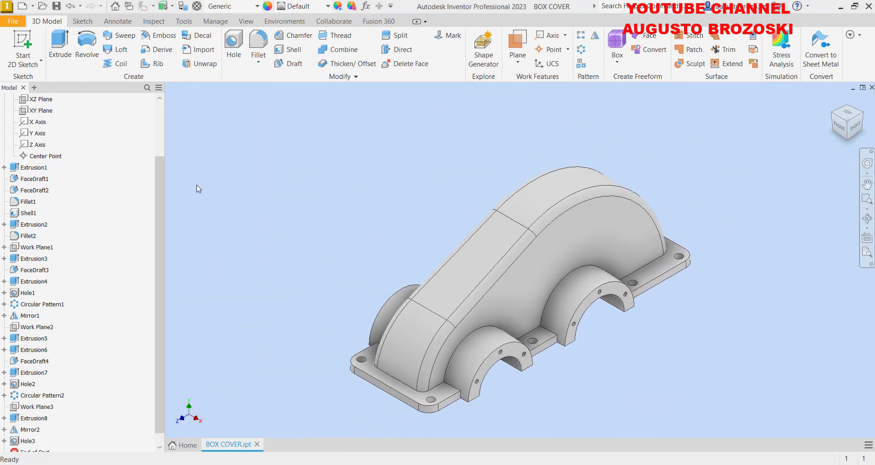
- Check step 34 in the box cover manual PDF, return to Inventor and start a constant-radius fillet of 3 mm
click(387, 438)
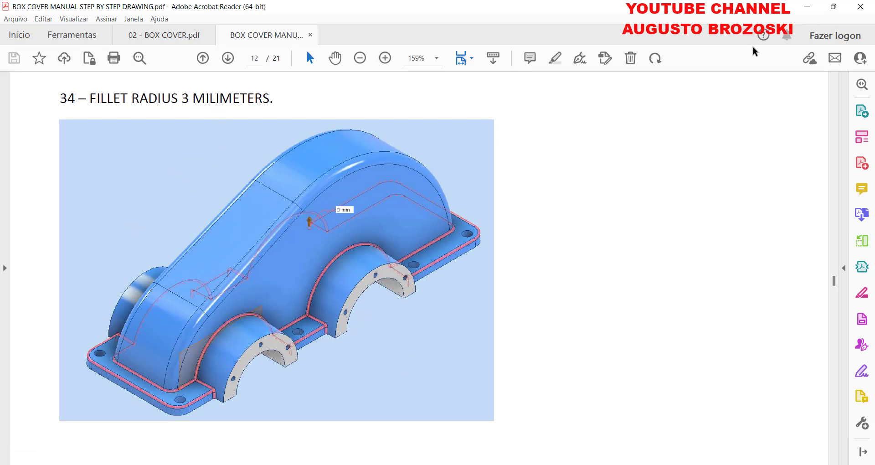
click(803, 11)
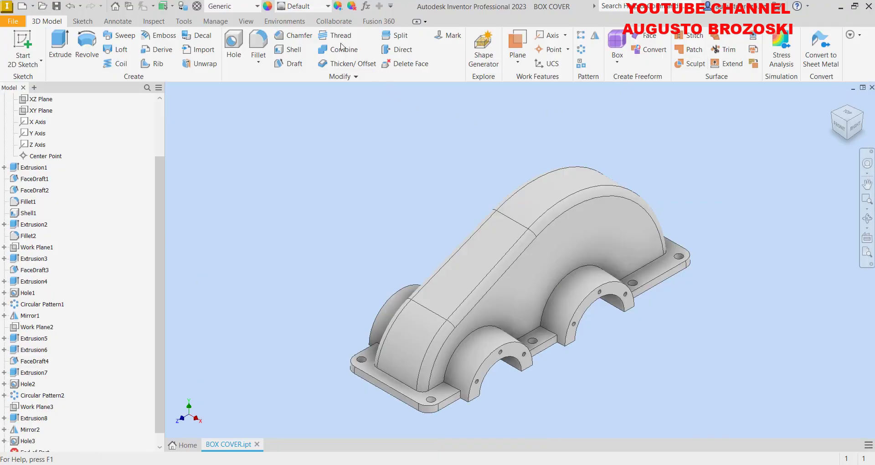
click(258, 43)
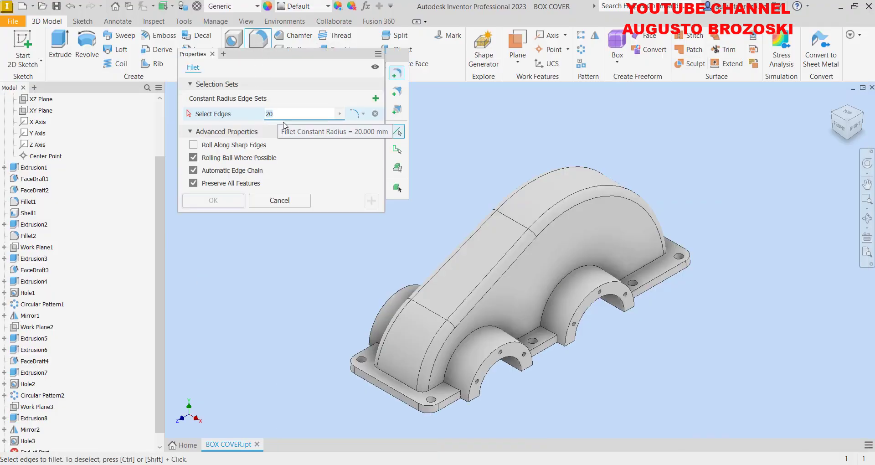
text(3)
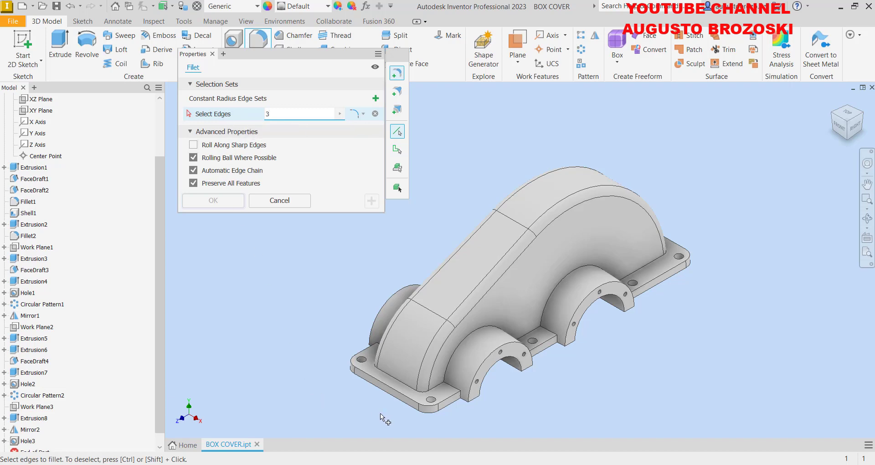
- Add the cover's base edges, the end flange's upper outer edges, the adjoining flange-to-boss edges and the small boss's arc against the cover wall to the fillet
scroll(374, 403, up, 5)
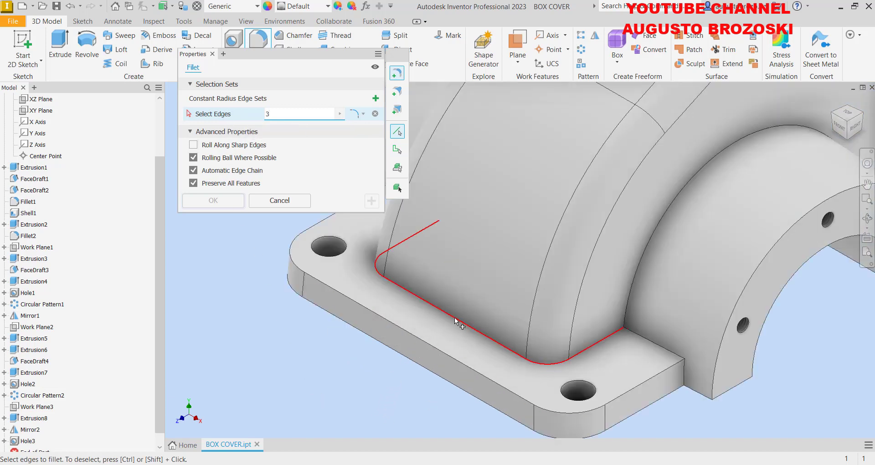
click(456, 322)
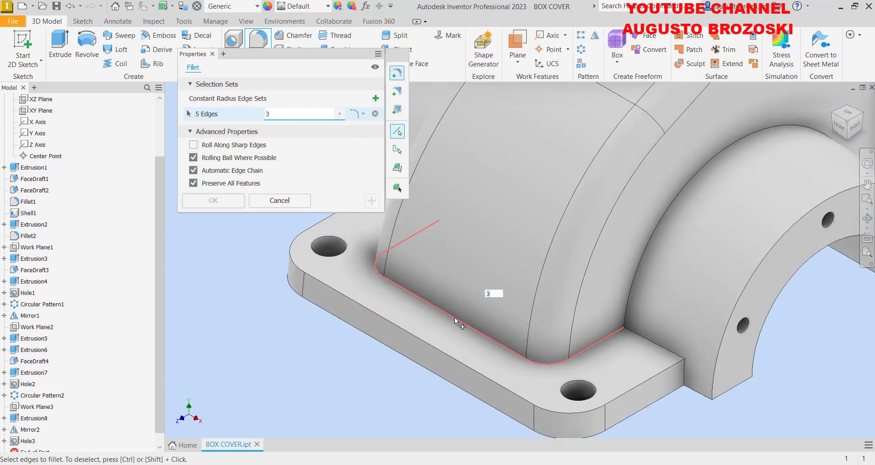
click(390, 324)
click(668, 348)
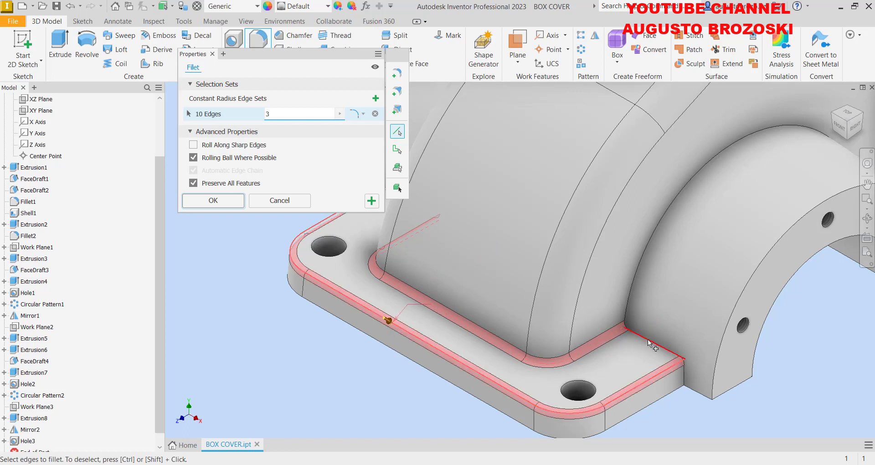
click(682, 370)
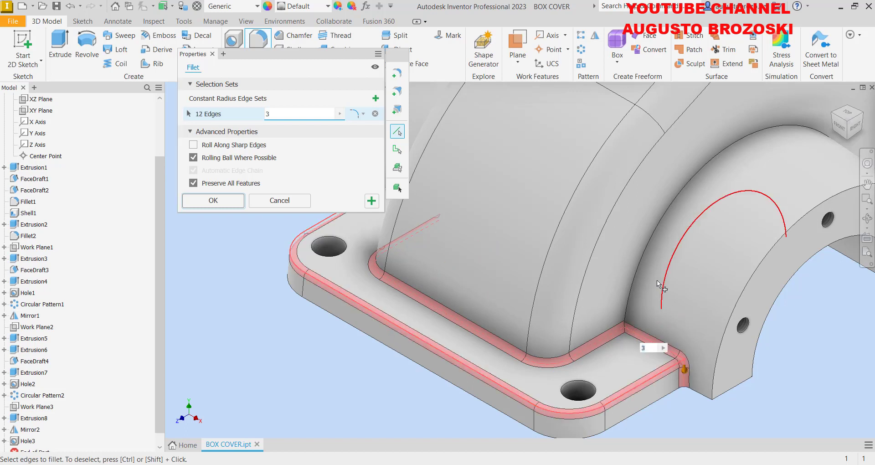
click(649, 241)
- Add the edges of the flange section between the bosses, against the wall and both bosses, plus the large boss's arc to the fillet
scroll(650, 242, down, 5)
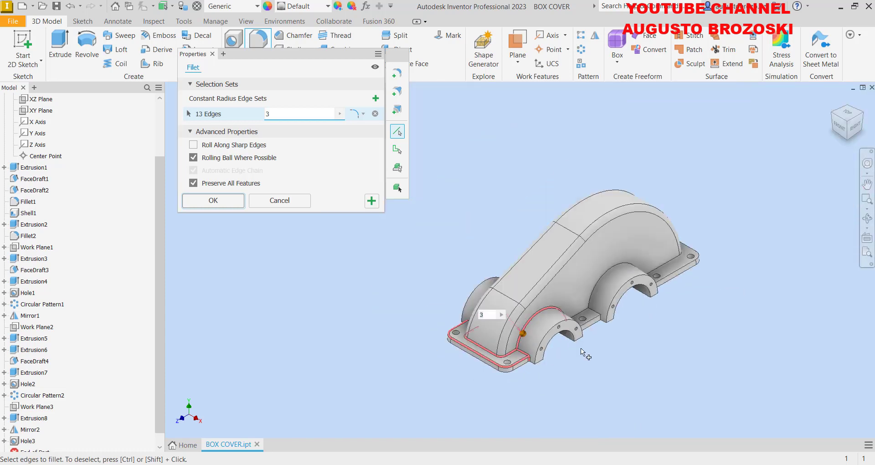
scroll(585, 342, up, 4)
shift+middle_drag(560, 317, 518, 326)
scroll(558, 297, up, 5)
click(556, 287)
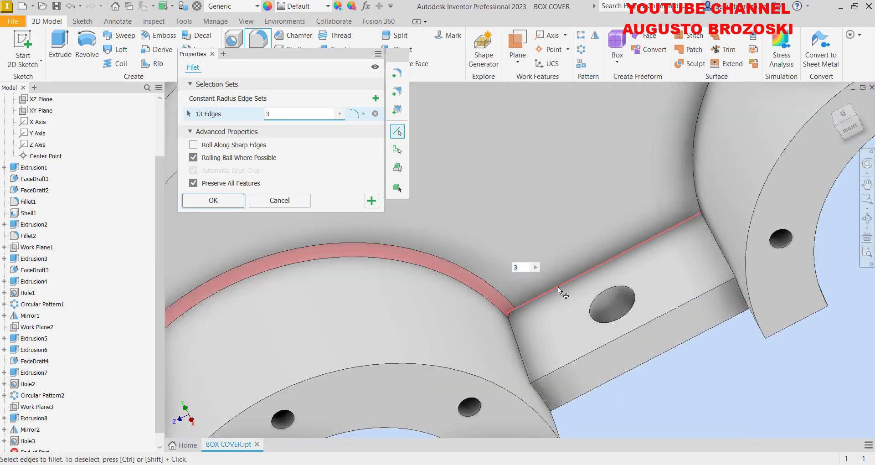
click(532, 385)
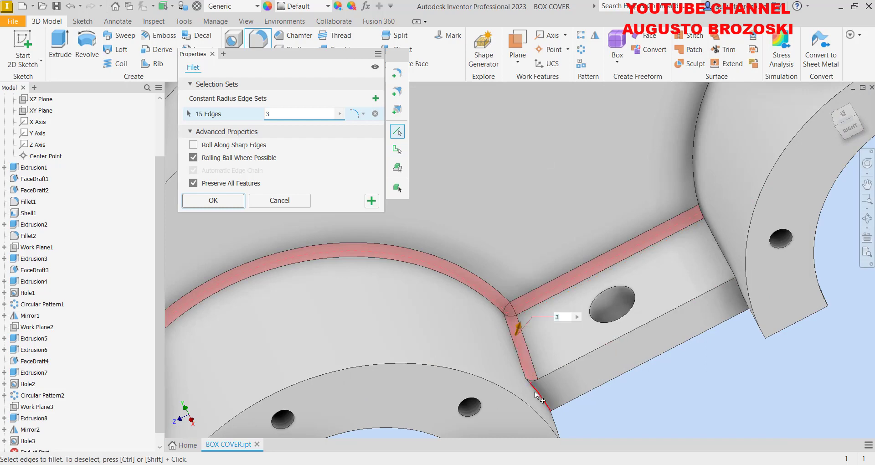
click(736, 288)
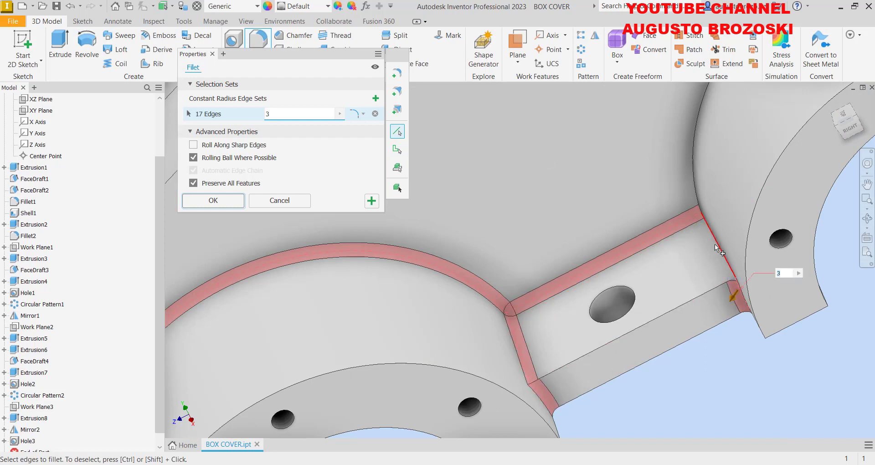
scroll(629, 329, down, 3)
shift+middle_drag(630, 335, 590, 261)
click(654, 241)
- Add the large end's base edges, its flange-to-boss edges beside the large boss and the end flange's upper outer edges to the fillet
scroll(599, 309, down, 5)
scroll(684, 281, up, 3)
click(691, 275)
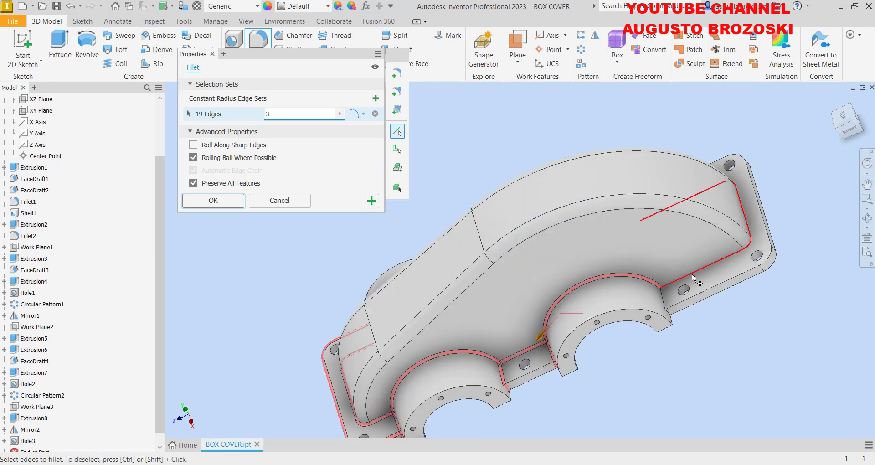
click(665, 300)
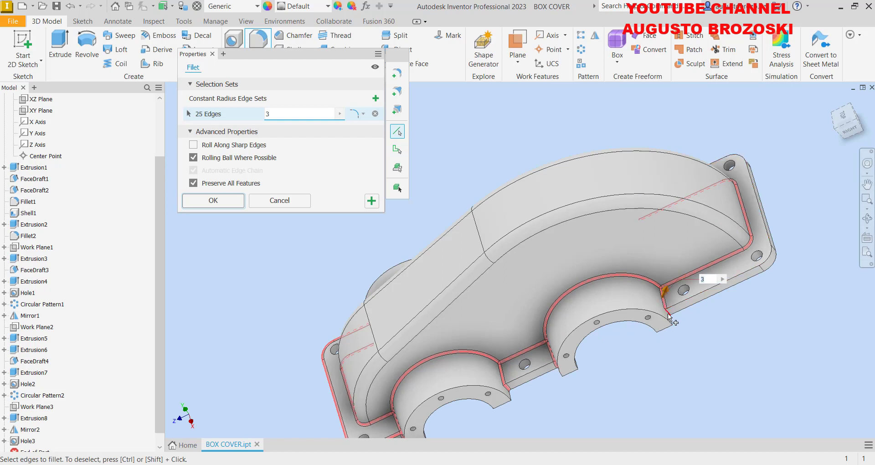
click(668, 315)
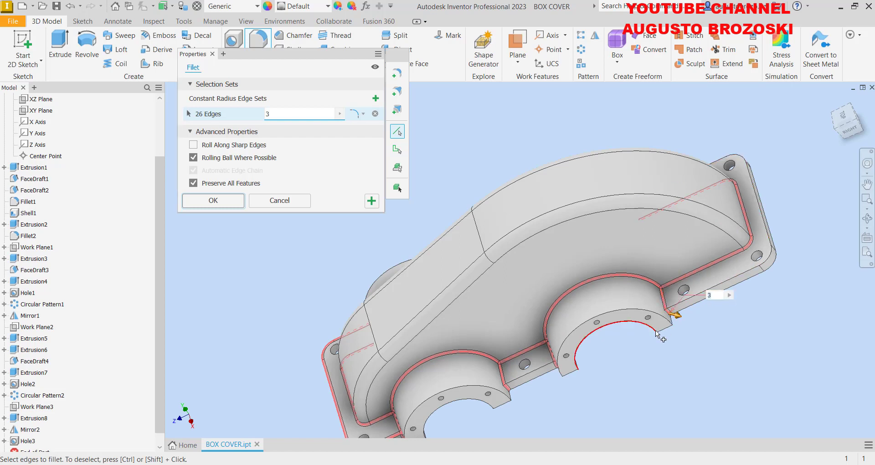
click(755, 192)
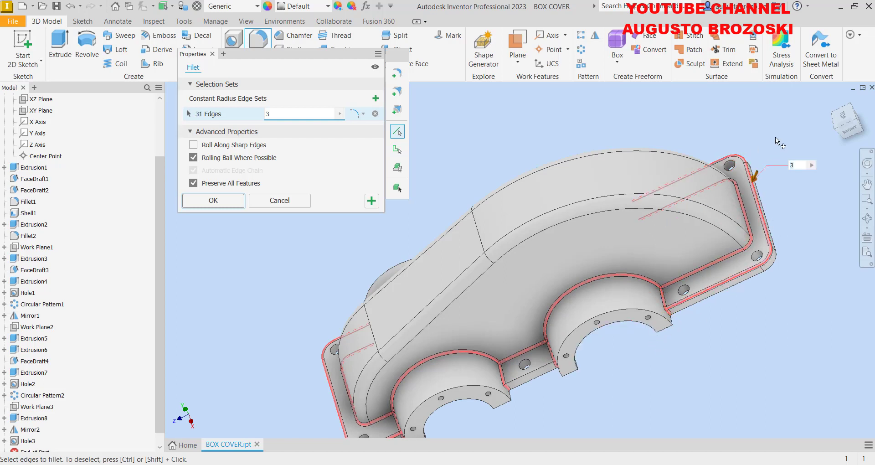
- On the cover's opposite side, add the small boss's arc against the wall and its upper and vertical end-flange edges to the fillet
click(833, 115)
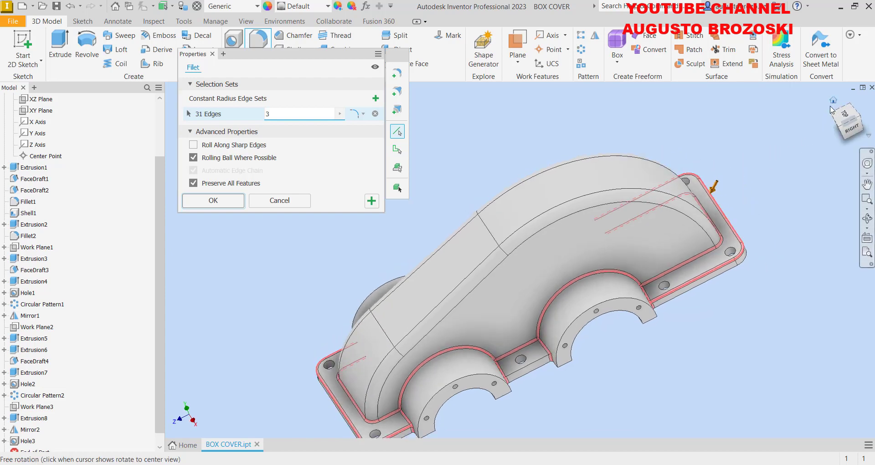
click(831, 113)
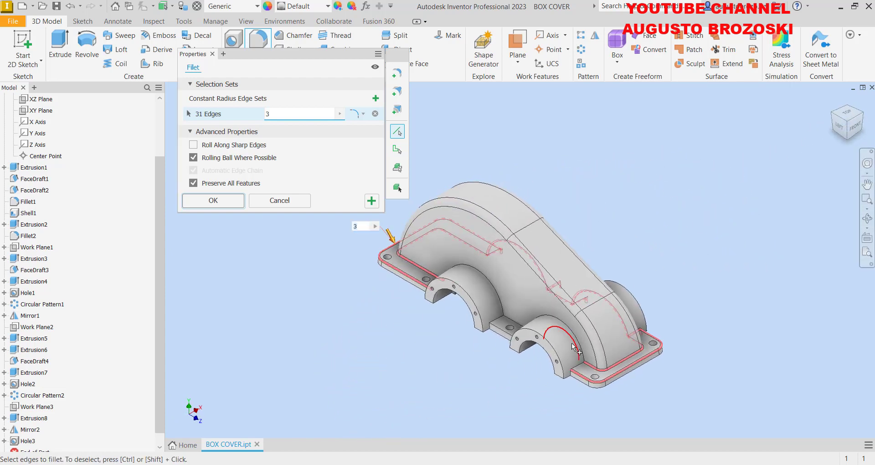
scroll(559, 398, down, 5)
click(638, 228)
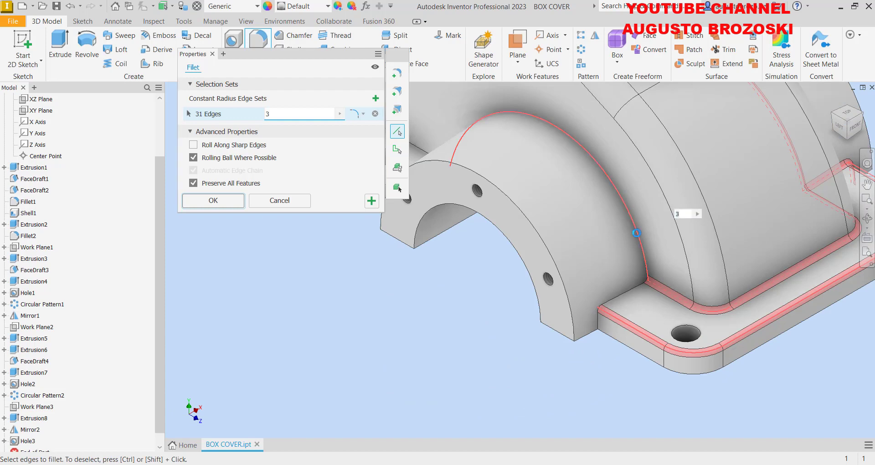
click(619, 292)
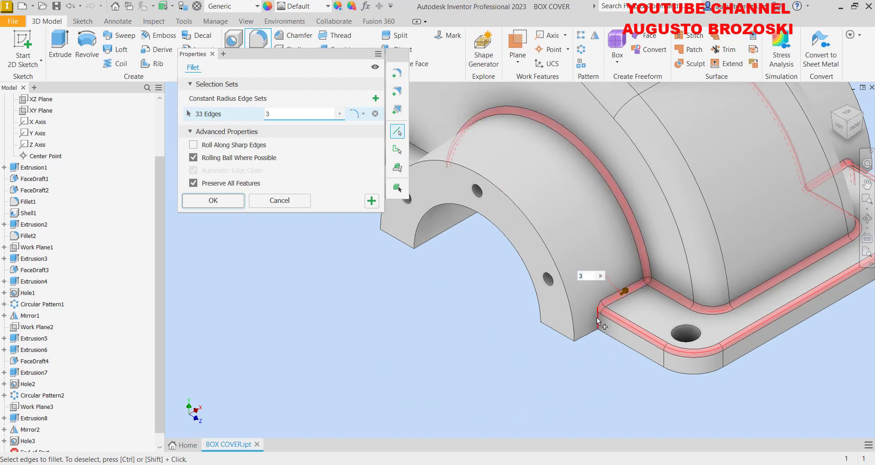
click(597, 317)
scroll(595, 364, up, 5)
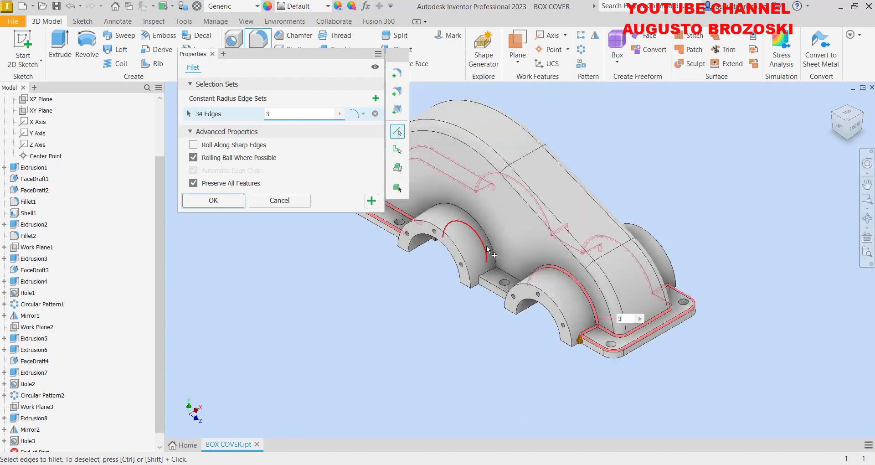
- Add the opposite side's large boss arc, its edges with the middle flange section and that section's wall edge to the fillet
click(494, 268)
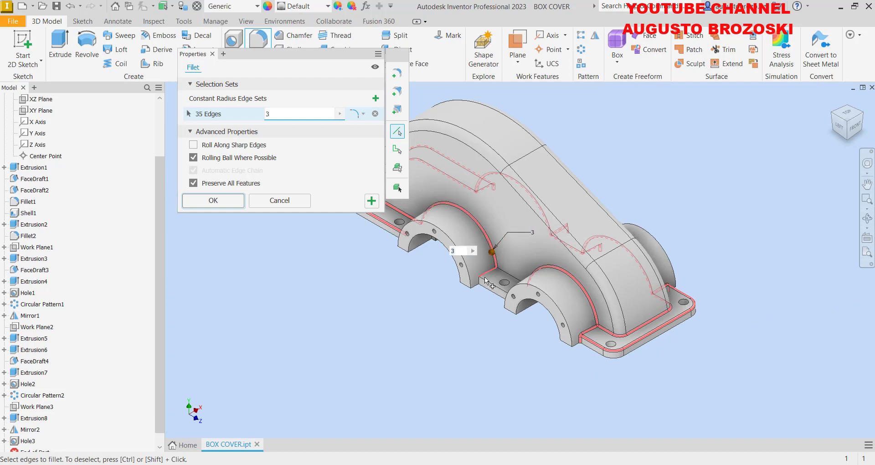
click(502, 274)
scroll(520, 277, down, 6)
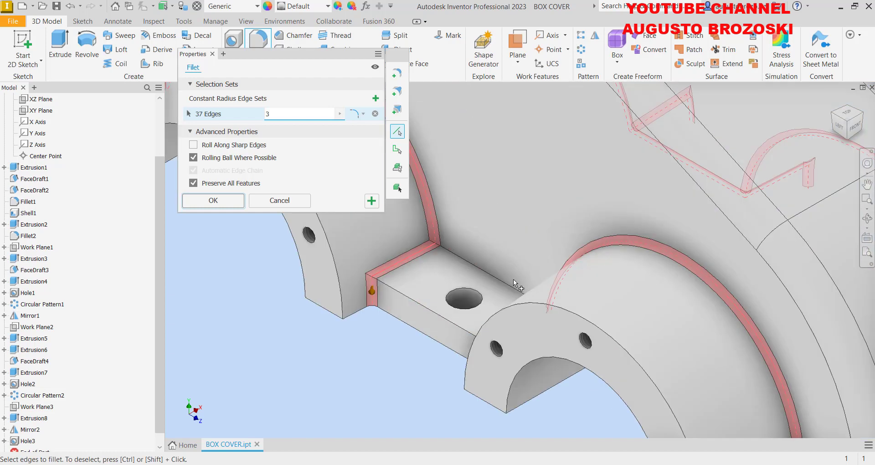
click(488, 275)
scroll(537, 315, up, 6)
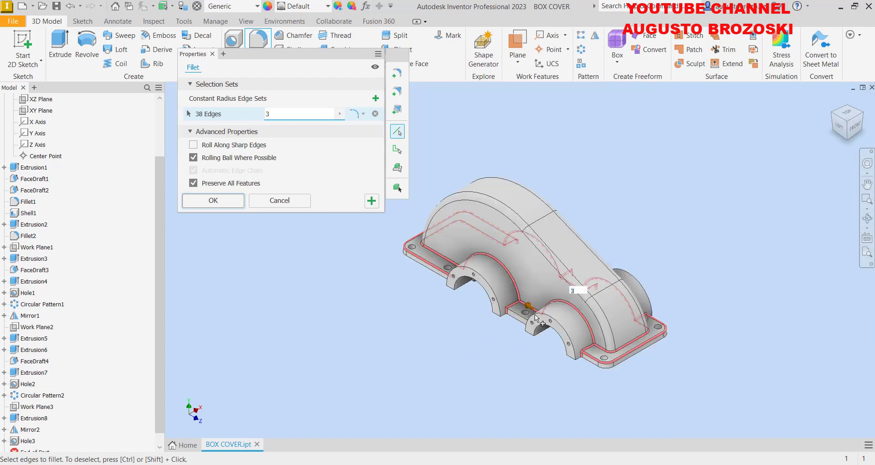
- Add the opposite side's remaining upper and vertical flange edges at the small boss's inner side and the large boss's outer side to the fillet
shift+middle_drag(634, 212, 630, 220)
click(831, 114)
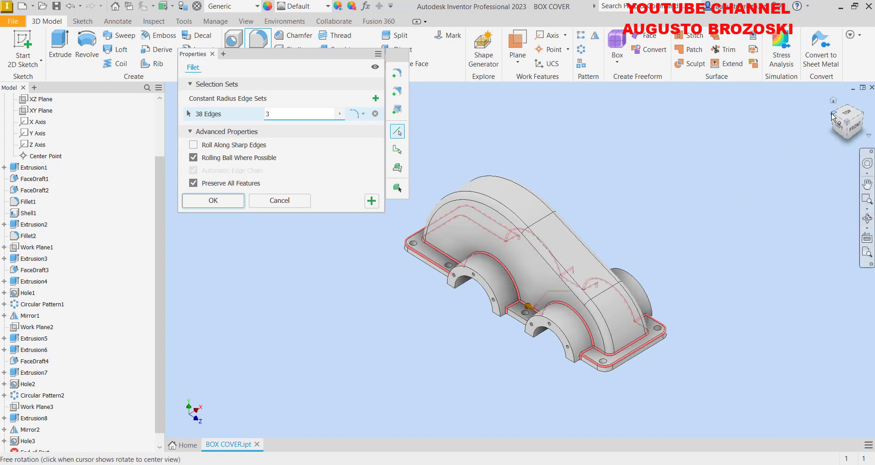
scroll(573, 307, down, 5)
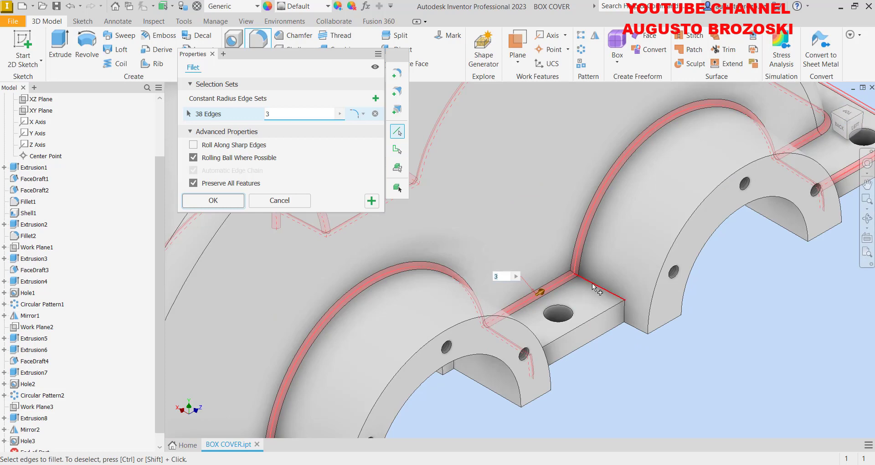
click(592, 287)
click(631, 305)
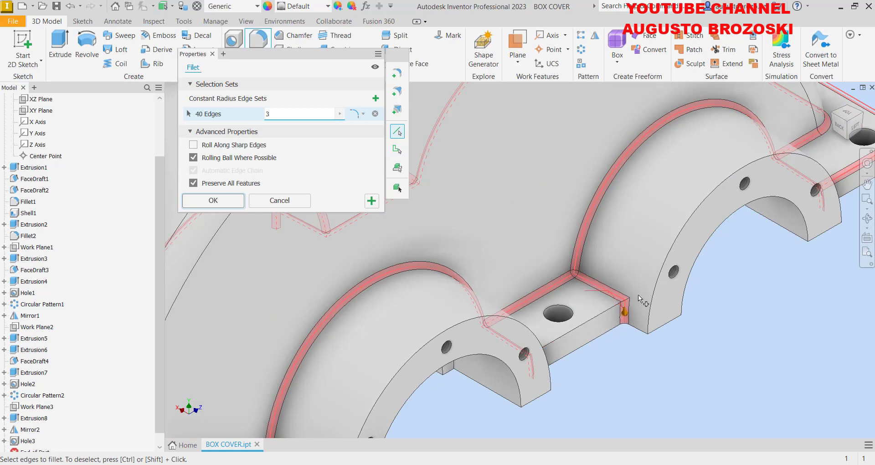
scroll(638, 295, up, 5)
scroll(521, 349, down, 5)
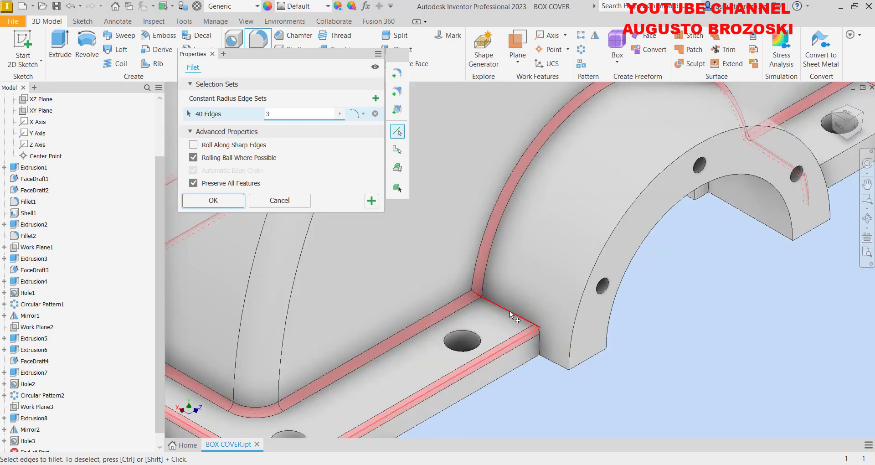
click(508, 312)
click(538, 344)
scroll(548, 369, up, 6)
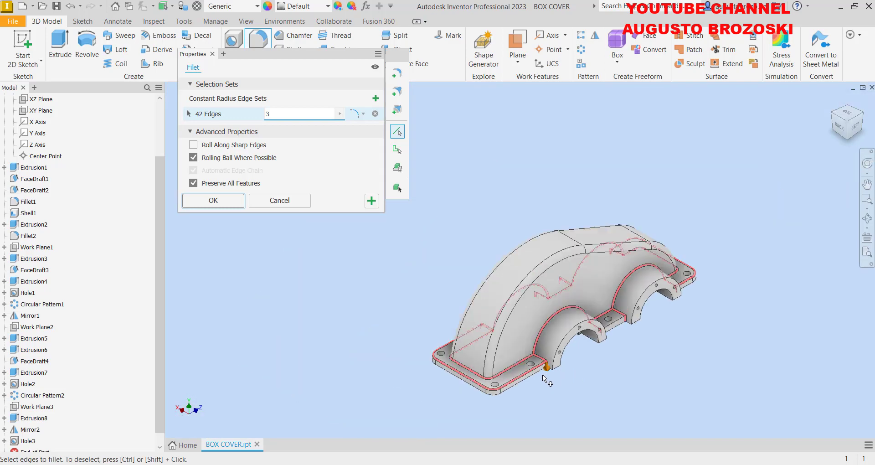
- Create the 3 mm fillet on the selected edges and save the part in the home view
scroll(602, 326, down, 2)
mouse_move(575, 332)
middle_down()
mouse_move(532, 325)
mouse_move(603, 315)
mouse_move(555, 302)
mouse_move(434, 324)
mouse_move(404, 346)
mouse_move(432, 349)
mouse_move(531, 315)
mouse_move(684, 313)
mouse_move(663, 354)
mouse_move(619, 306)
middle_up()
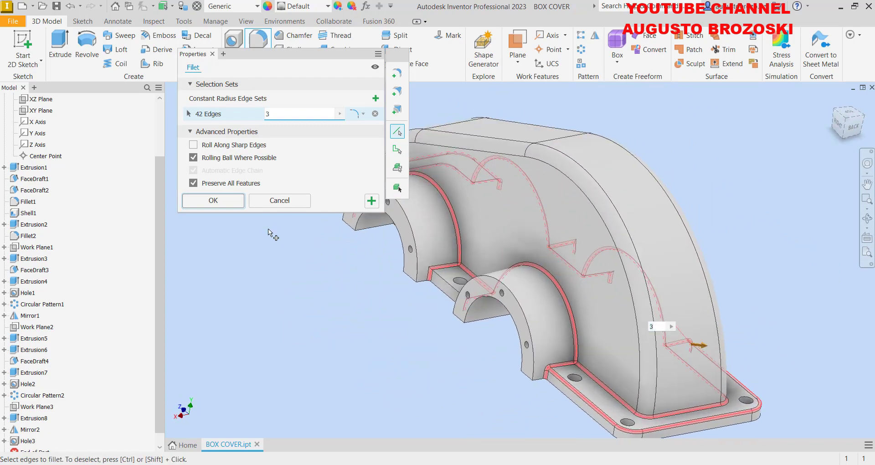
click(236, 205)
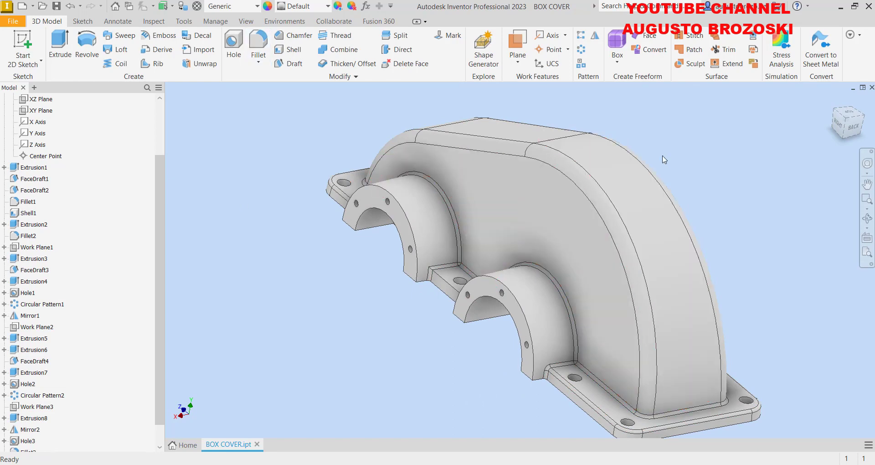
click(833, 100)
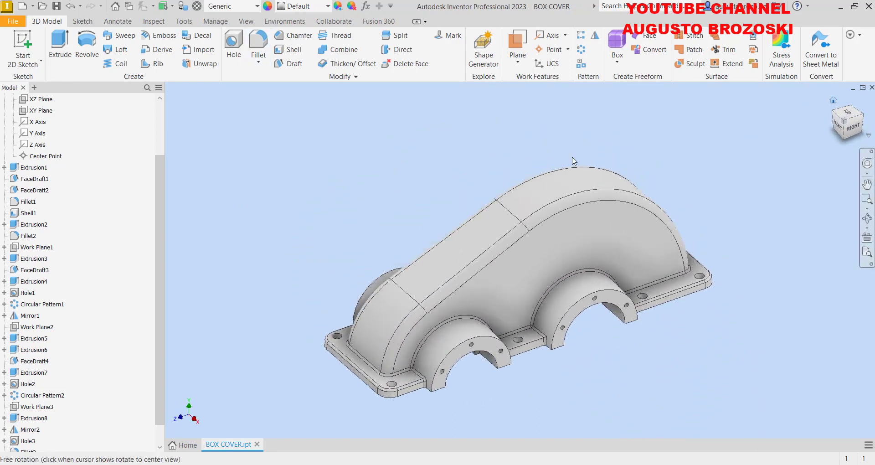
click(56, 6)
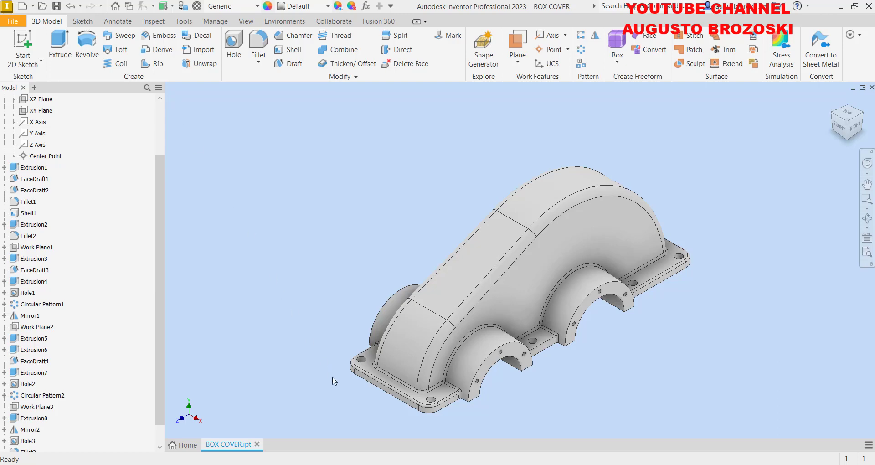
- Switch to Adobe Acrobat Reader, examine the inclined window's dimensions in the box cover drawing's views and open the box cover manual
mouse_move(306, 459)
click(284, 437)
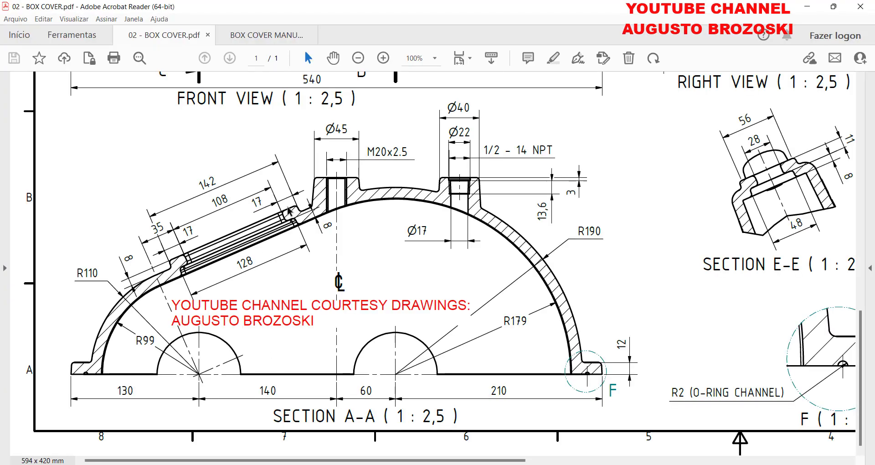
scroll(241, 242, up, 10)
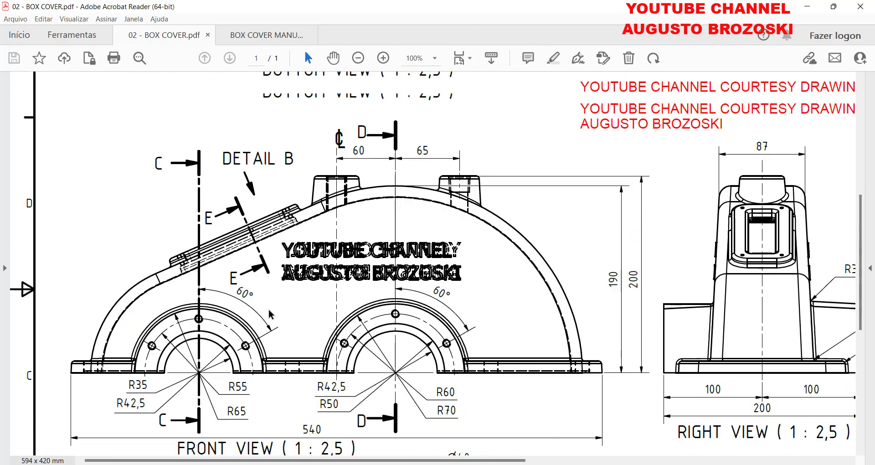
scroll(280, 333, up, 5)
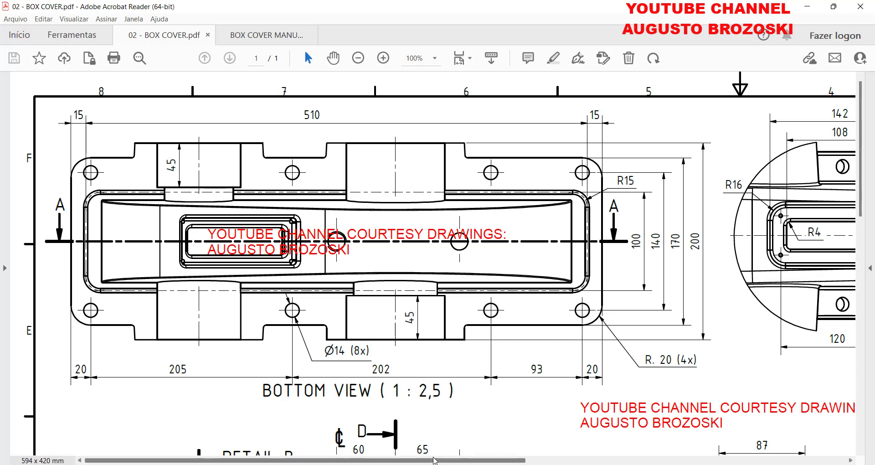
drag(467, 460, 650, 461)
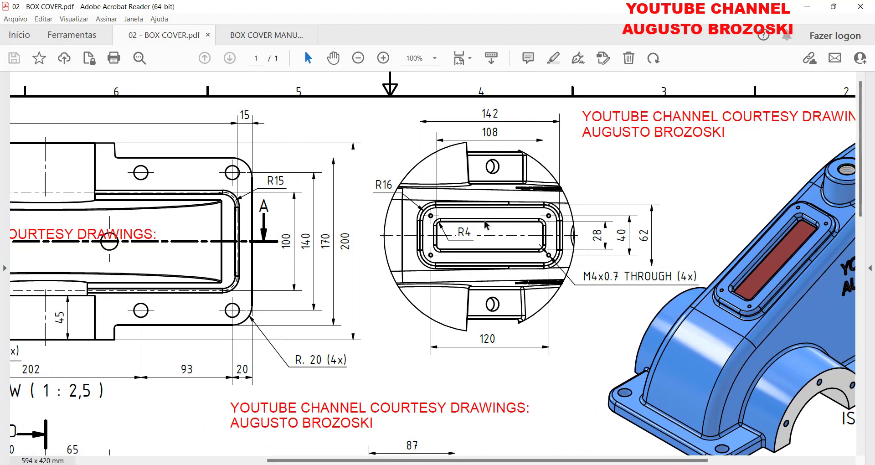
drag(482, 460, 587, 460)
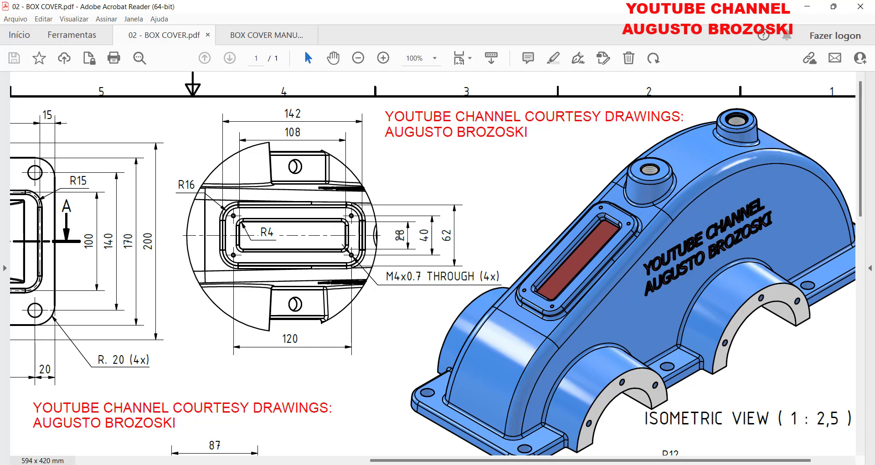
drag(446, 461, 162, 456)
scroll(334, 317, down, 8)
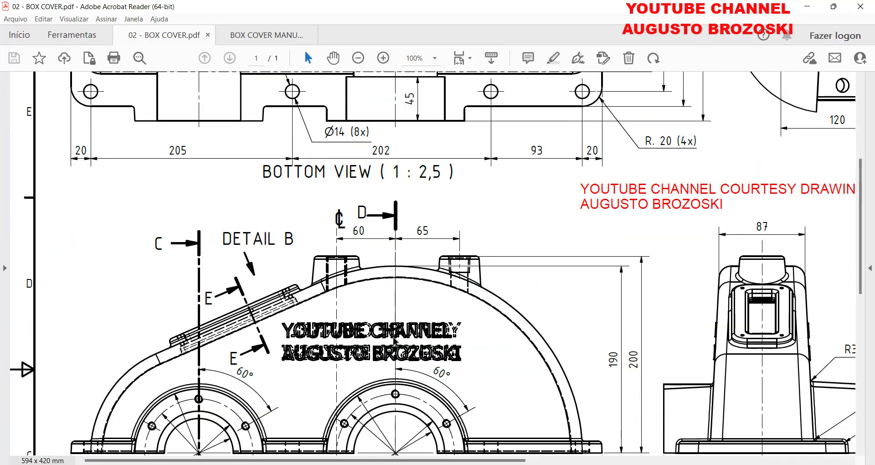
scroll(334, 316, down, 6)
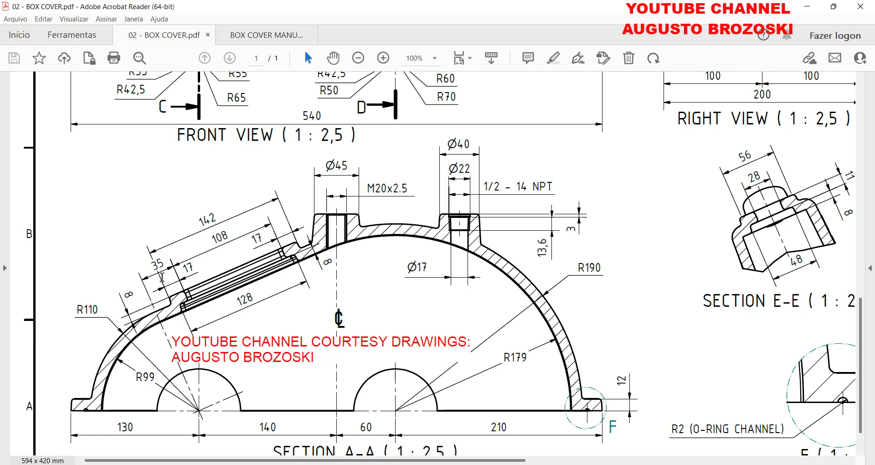
click(266, 35)
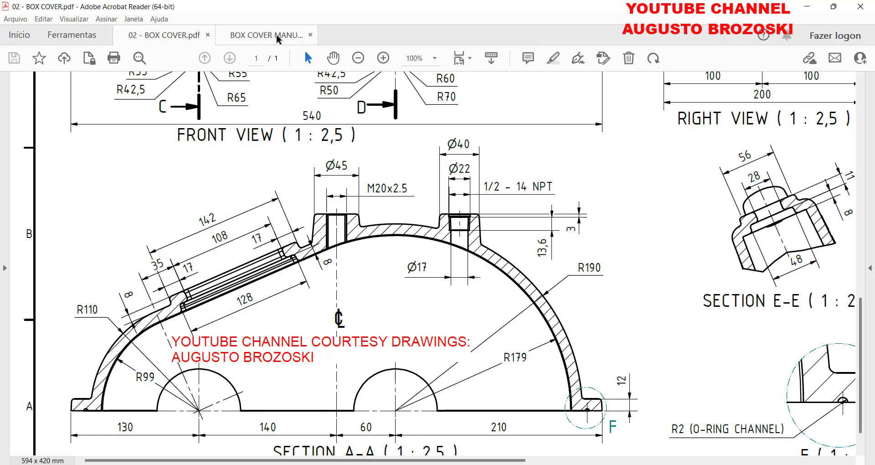
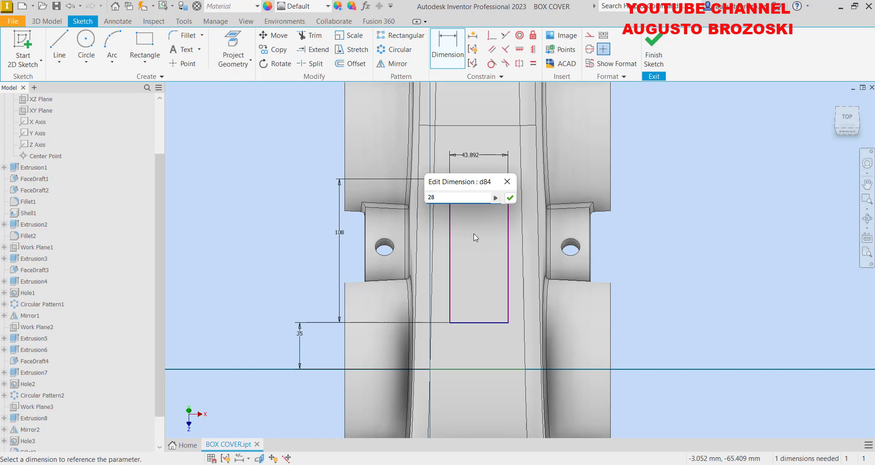
- Set the width of the window rectangle in the sketch to 28 mm
key(Return)
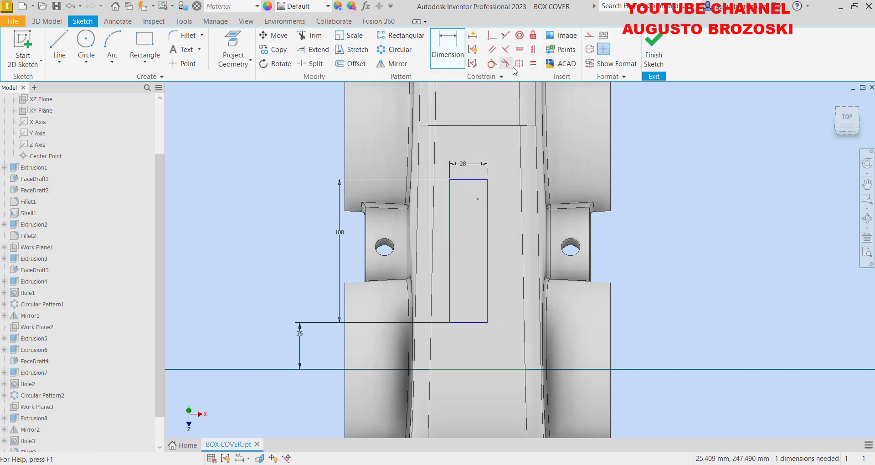
- Align the midpoint of the window rectangle's upper edge vertically with the sketch's center point and finish the sketch
click(534, 50)
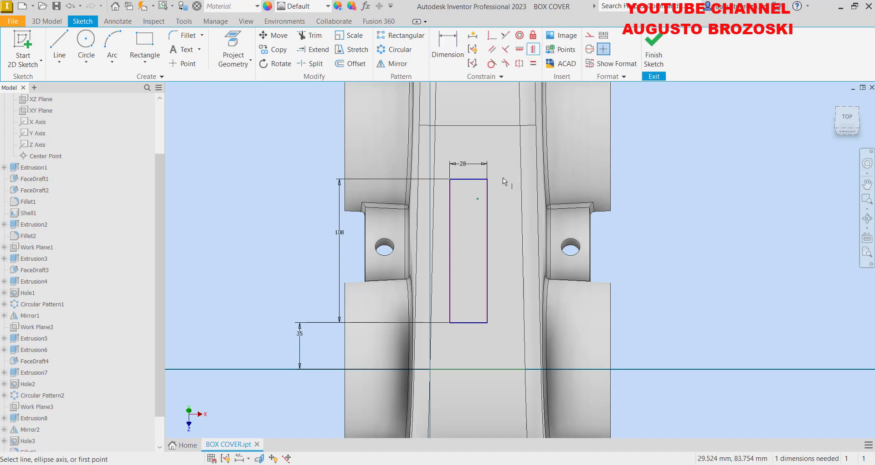
click(470, 180)
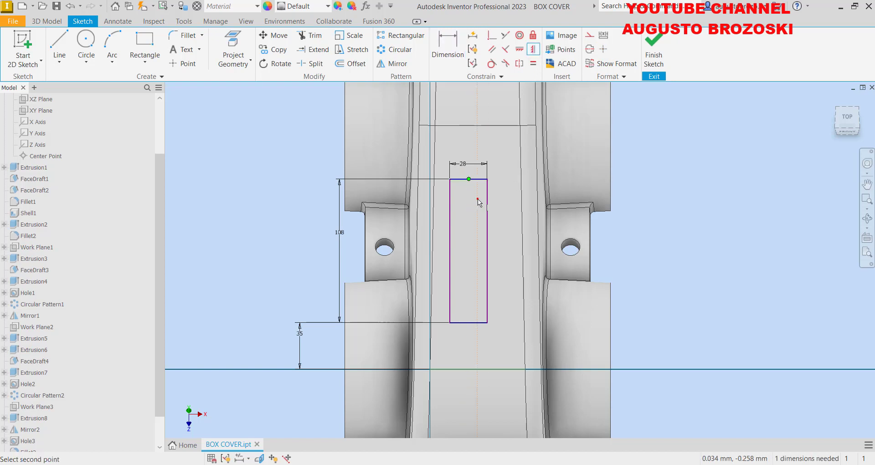
click(477, 198)
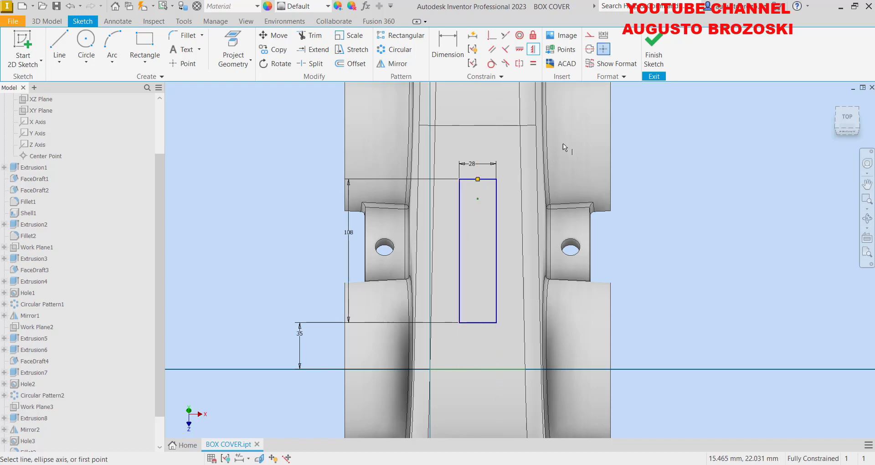
click(653, 55)
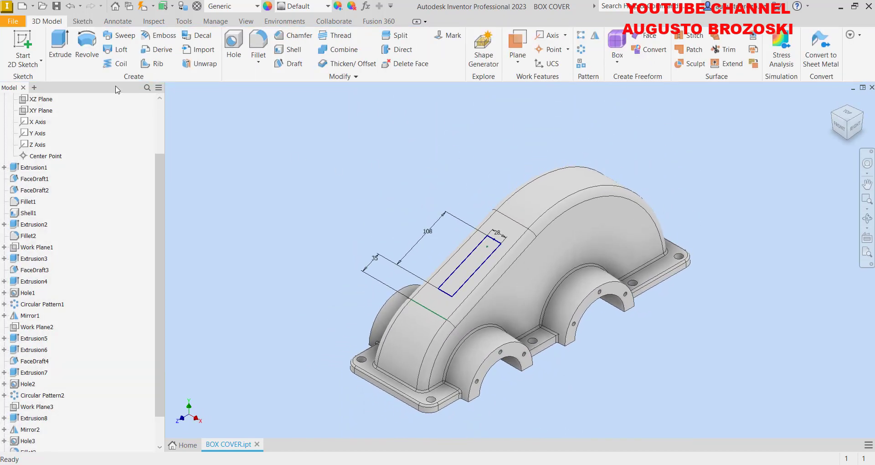
- Extrude the window rectangle as a cut up to the cover's inner inclined face, and restore the home view
click(60, 46)
scroll(468, 270, up, 3)
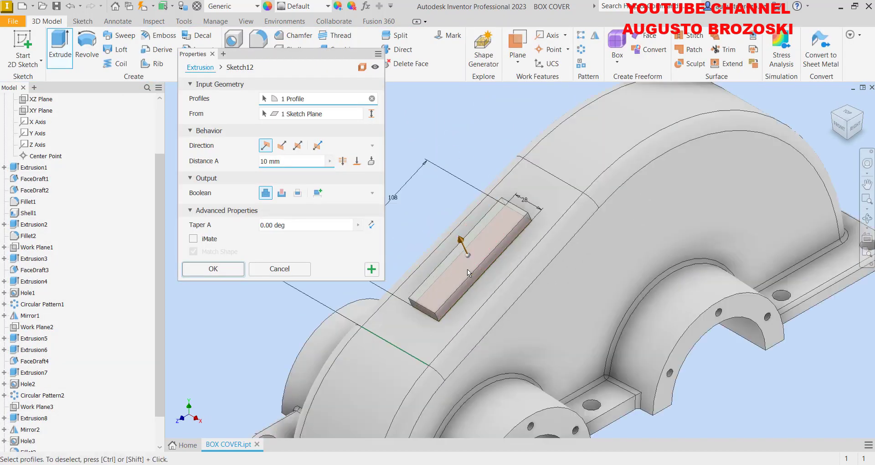
click(282, 194)
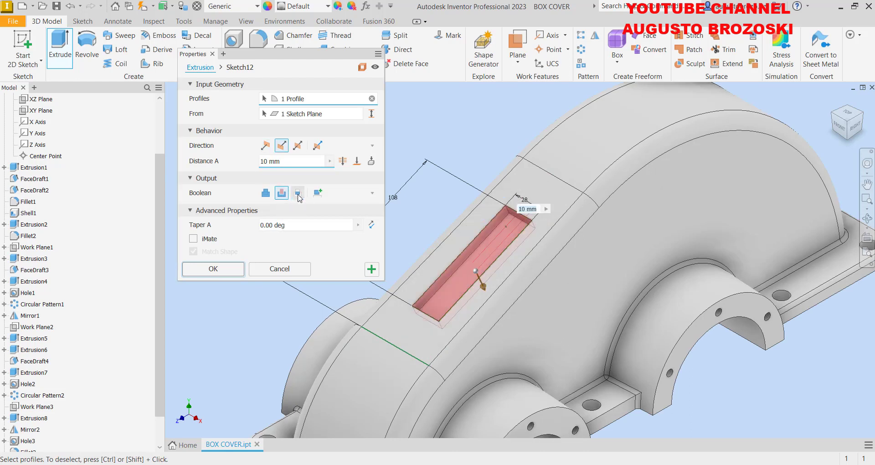
click(358, 162)
scroll(528, 239, down, 5)
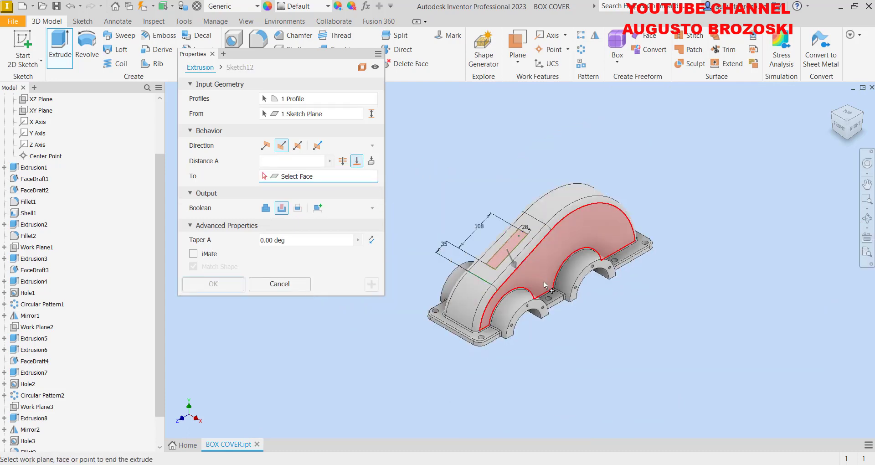
shift+middle_drag(584, 320, 549, 239)
scroll(497, 218, up, 5)
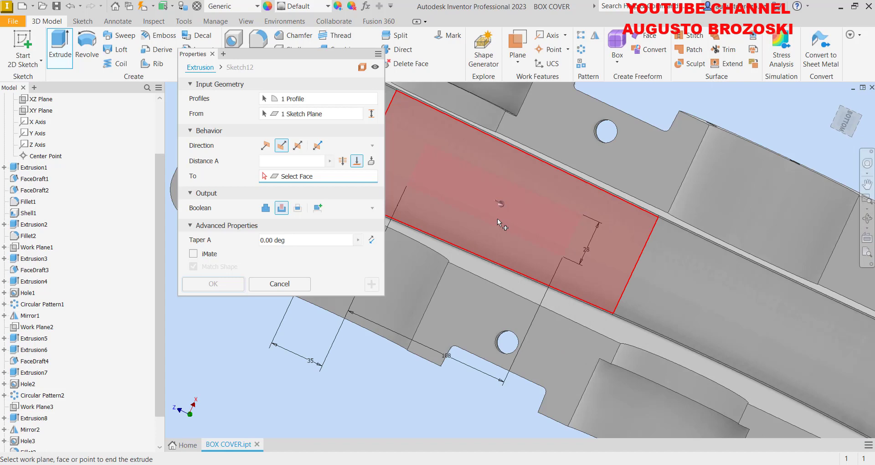
click(526, 219)
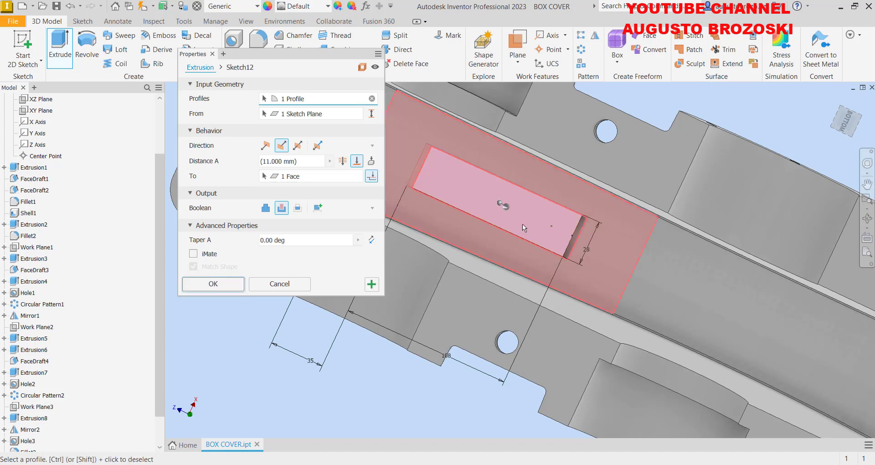
scroll(513, 252, down, 3)
shift+middle_drag(514, 252, 585, 278)
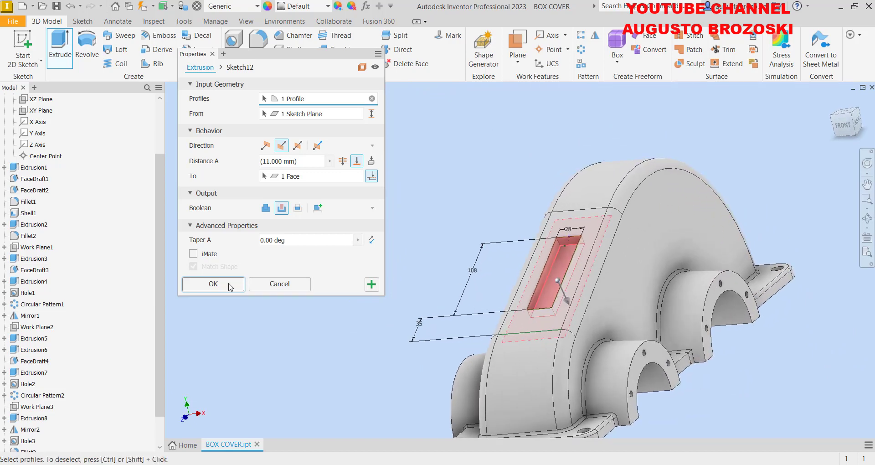
click(213, 284)
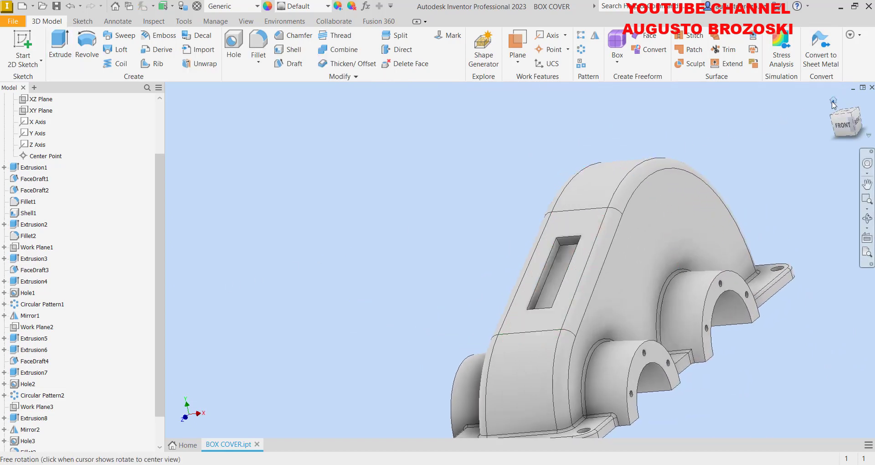
click(834, 106)
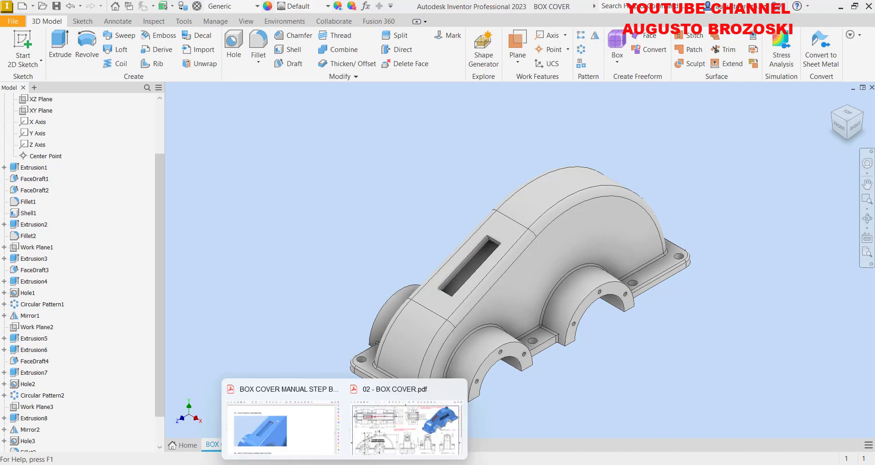
- Switch to Adobe Acrobat Reader, examine the window's corner radius in the box cover drawing's detail view, and return to Inventor
click(357, 451)
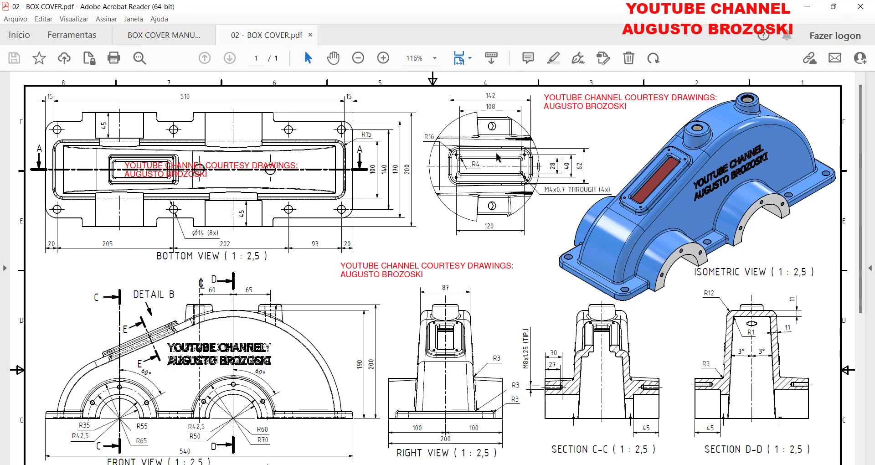
ctrl+scroll(500, 163, up, 2)
ctrl+scroll(500, 162, up, 3)
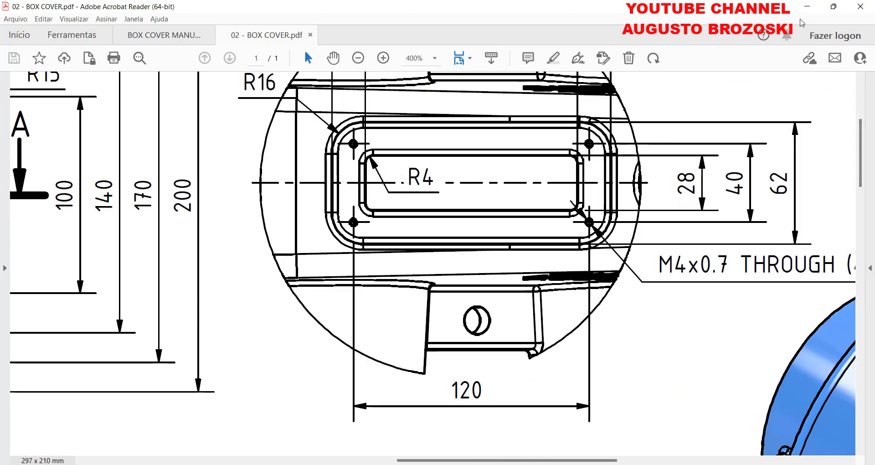
click(807, 6)
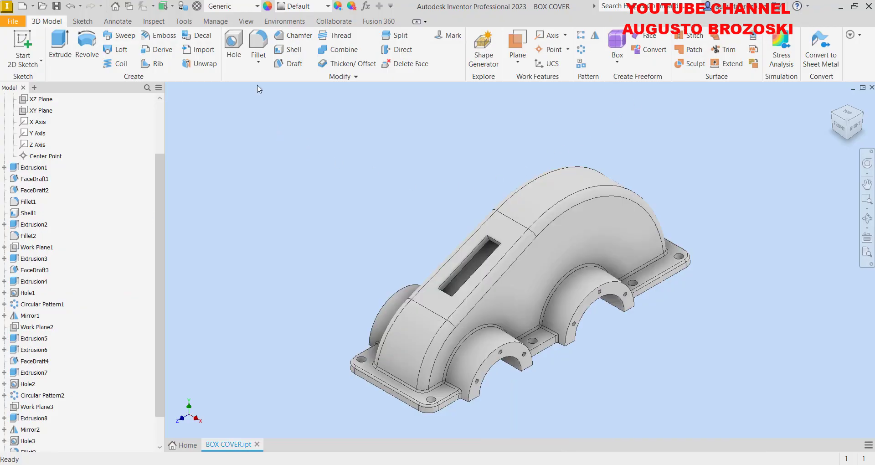
- Fillet the four corner edges of the inclined window cutout with a 4 mm radius
click(258, 41)
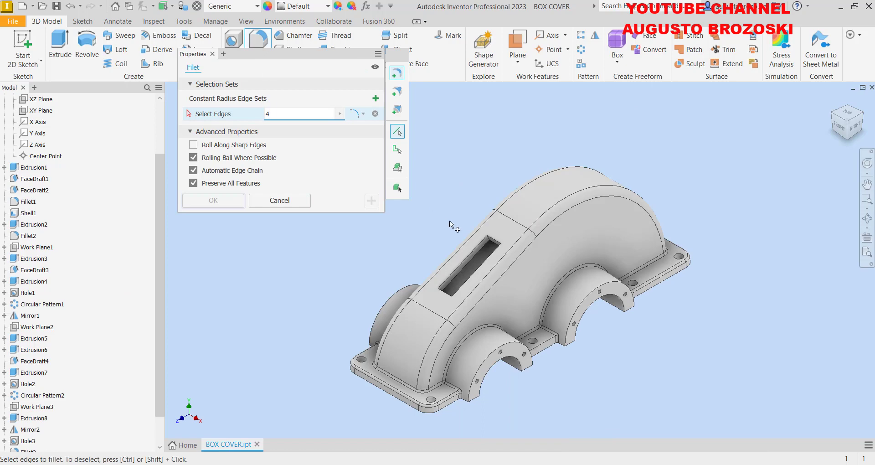
scroll(489, 231, up, 5)
click(575, 296)
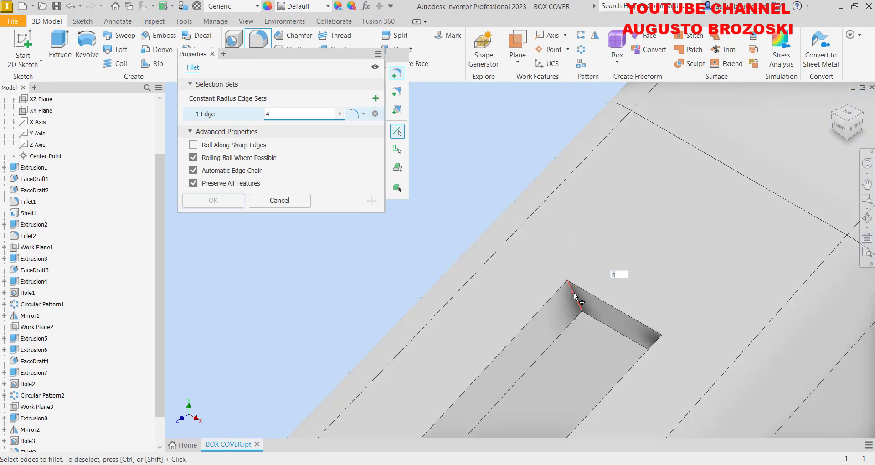
click(673, 352)
scroll(556, 312, down, 5)
scroll(520, 387, up, 8)
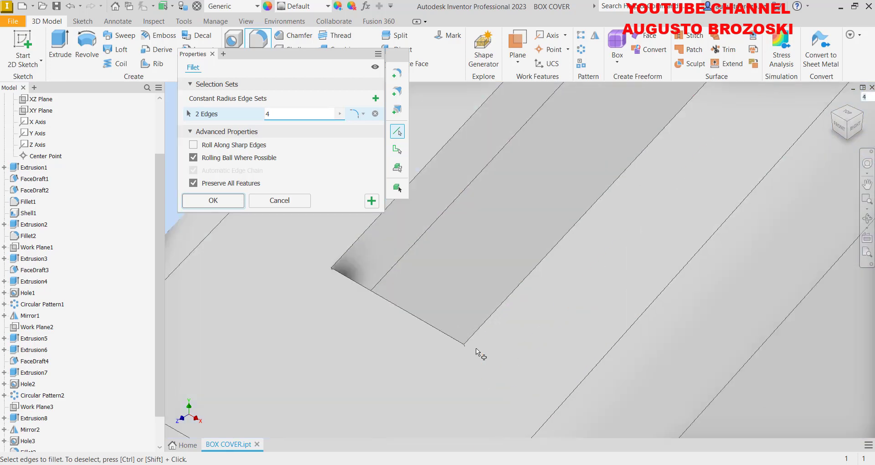
click(469, 360)
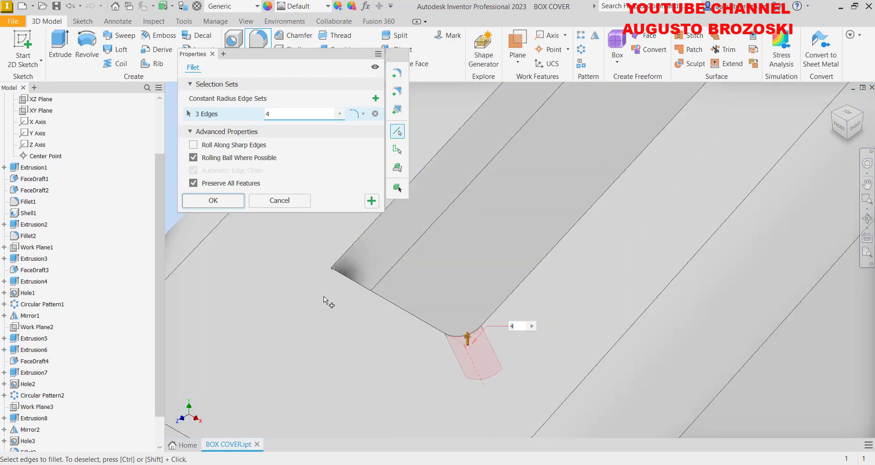
click(338, 281)
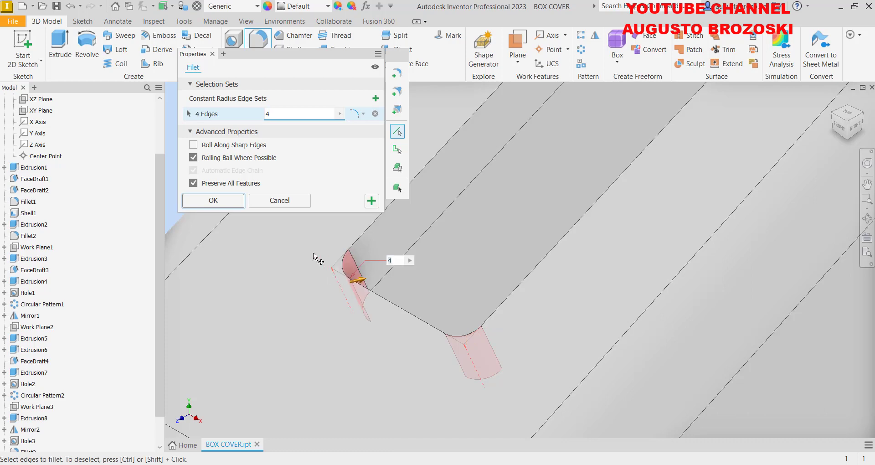
click(229, 201)
scroll(503, 258, down, 9)
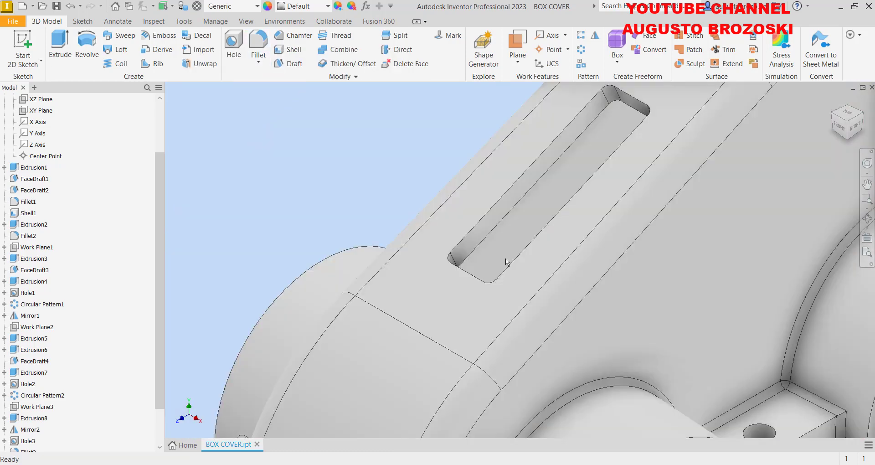
scroll(572, 219, up, 4)
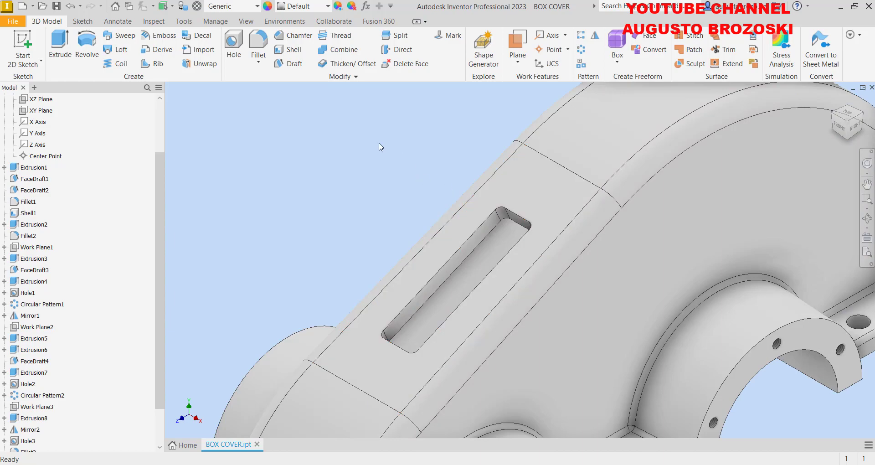
- Switch to Adobe Acrobat Reader, examine the outer window frame's dimensions in the detail and section views, and return to Inventor
mouse_move(344, 464)
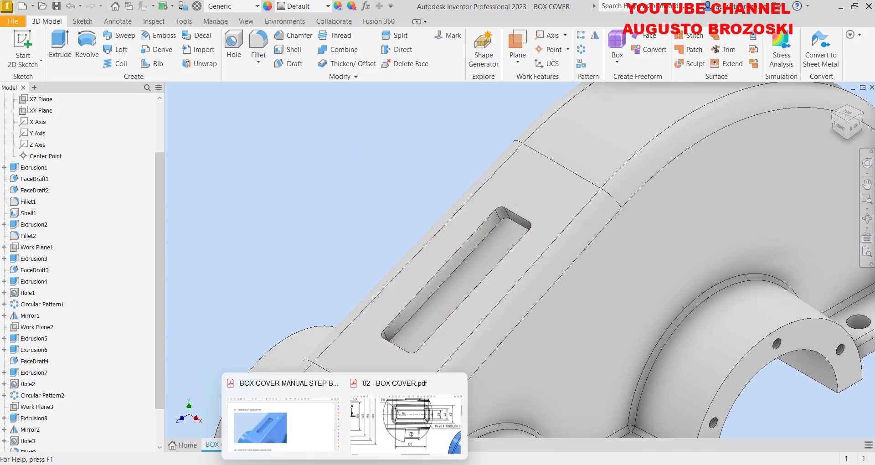
click(380, 413)
scroll(348, 208, up, 5)
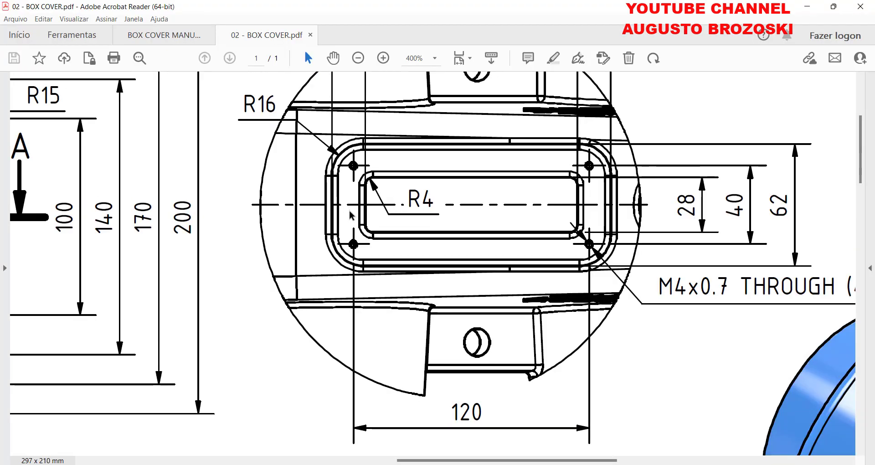
scroll(484, 160, up, 2)
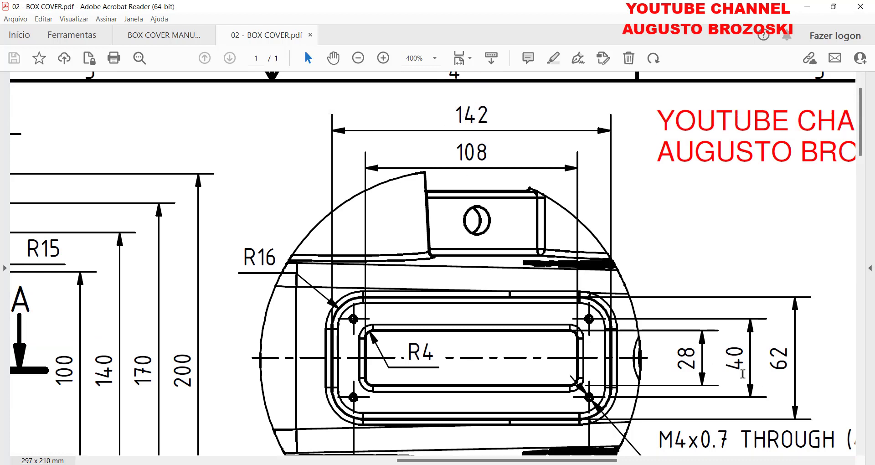
click(459, 58)
click(506, 78)
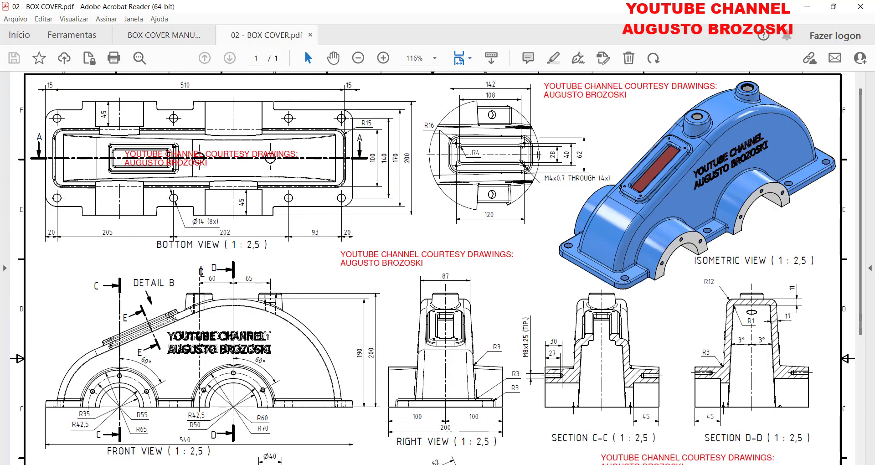
scroll(71, 374, down, 9)
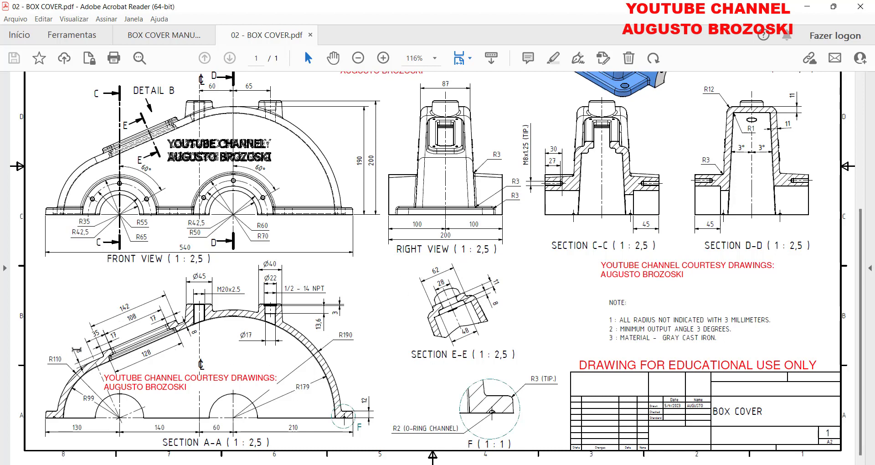
click(806, 7)
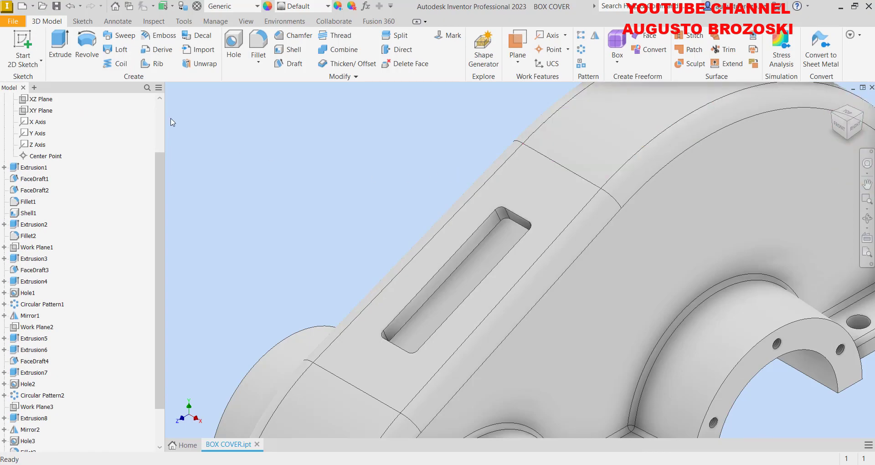
- Start a new sketch on the inclined face and draw a larger rectangle around the window opening
click(22, 43)
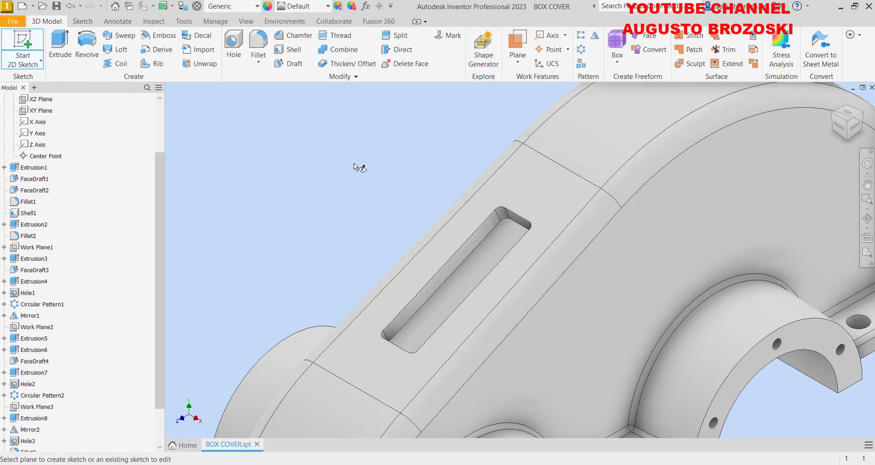
click(473, 206)
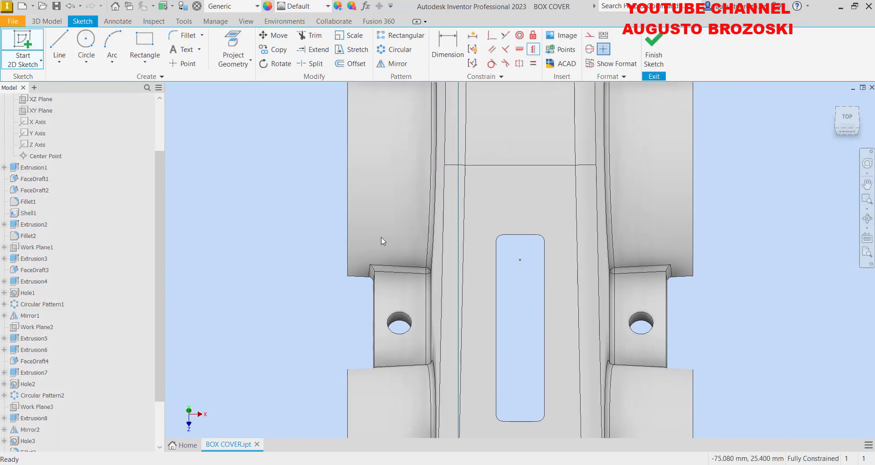
click(151, 45)
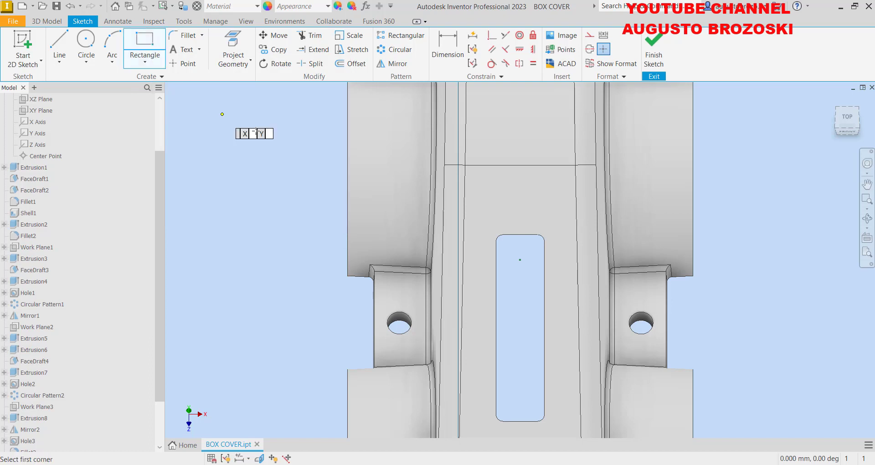
scroll(498, 363, down, 2)
scroll(484, 375, up, 2)
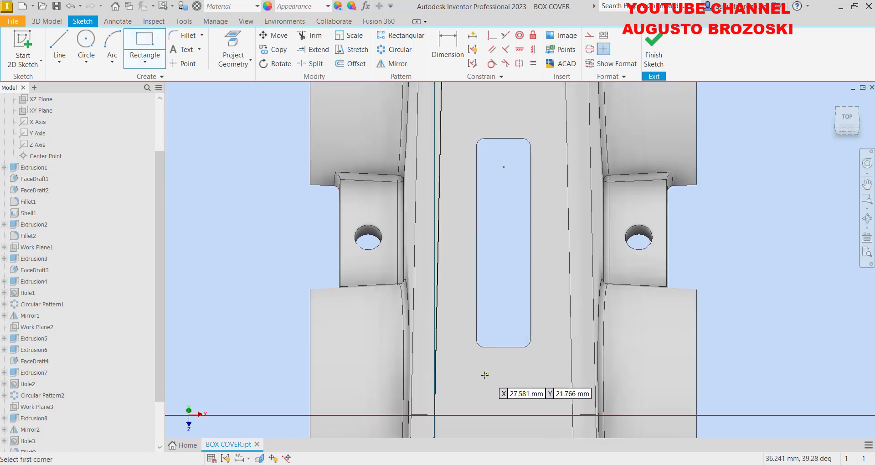
click(450, 379)
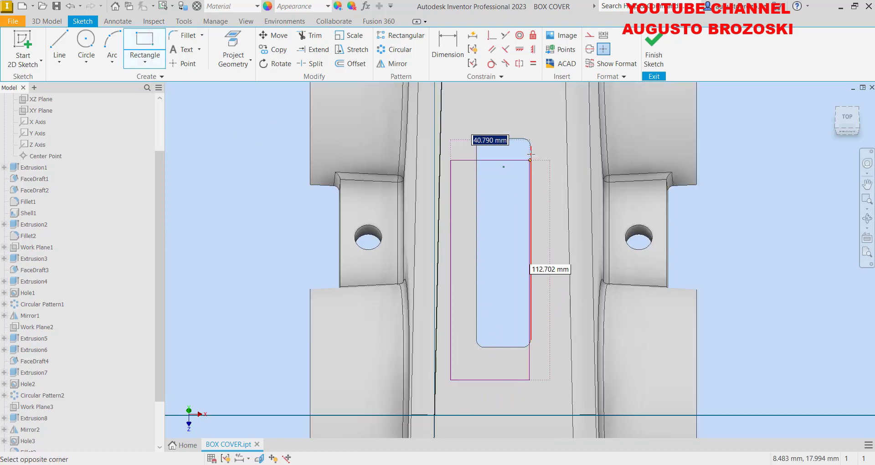
click(555, 108)
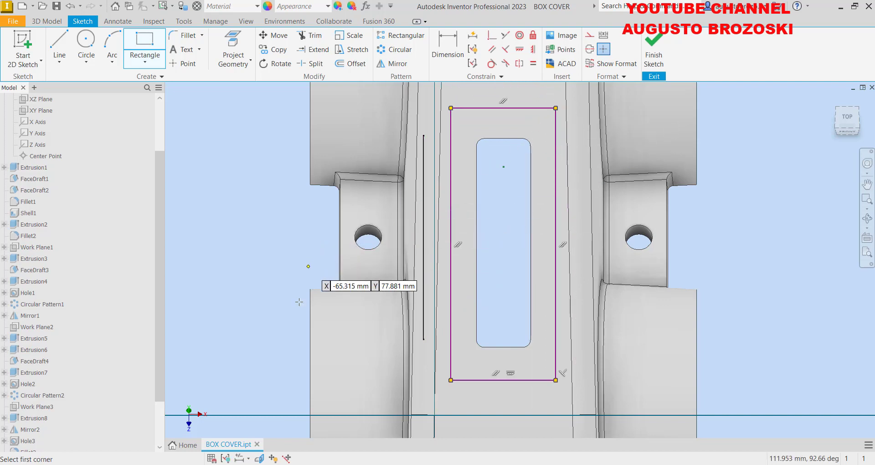
mouse_move(319, 458)
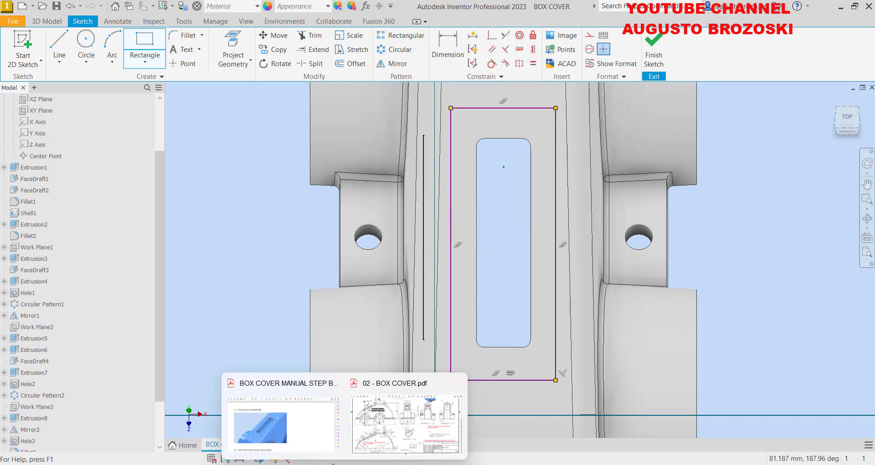
- Check the frame dimensions in the Acrobat Reader drawing, return to Inventor, and set the gap between the window and the rectangle's upper edge to 17 mm
click(376, 435)
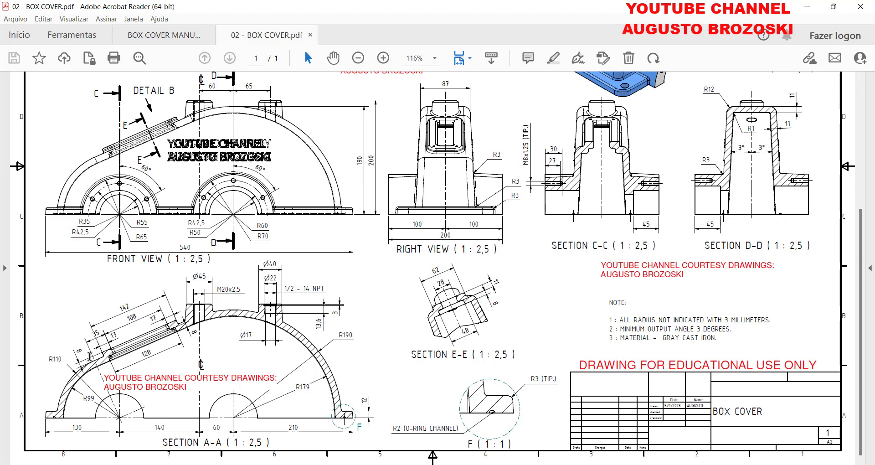
click(808, 9)
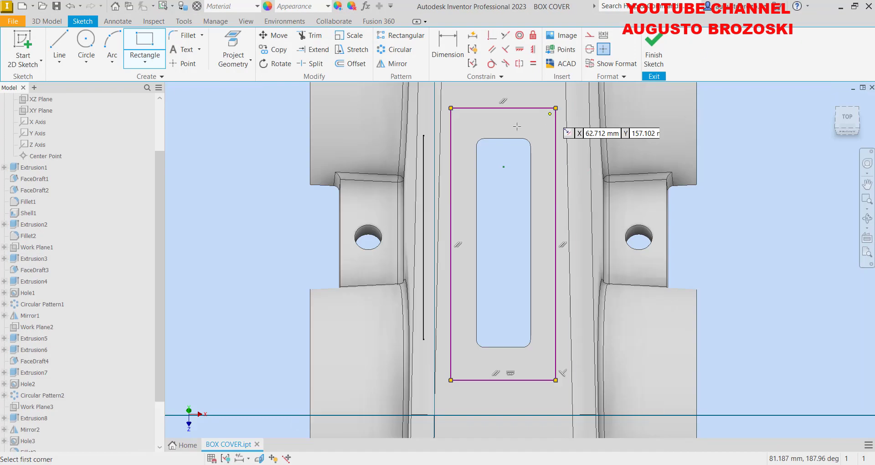
click(439, 41)
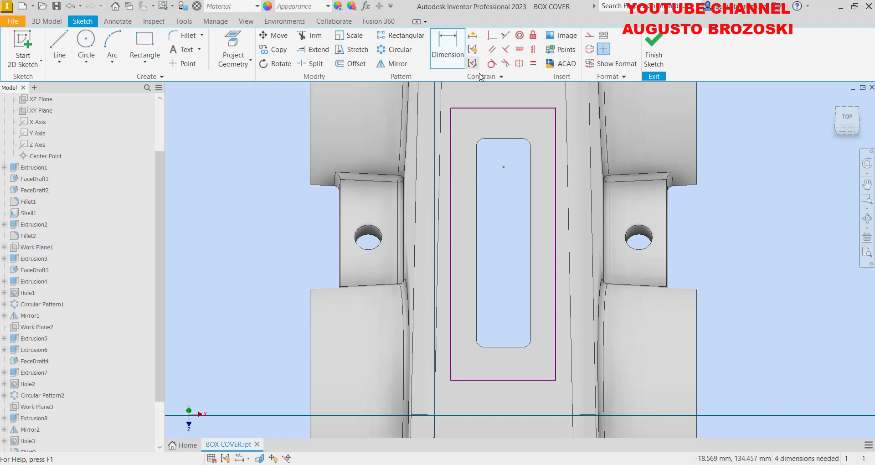
click(499, 136)
click(504, 108)
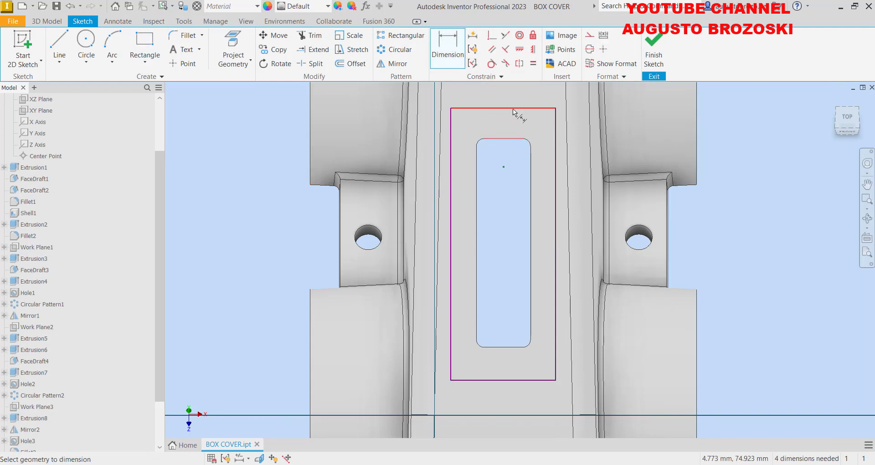
click(509, 140)
text(17)
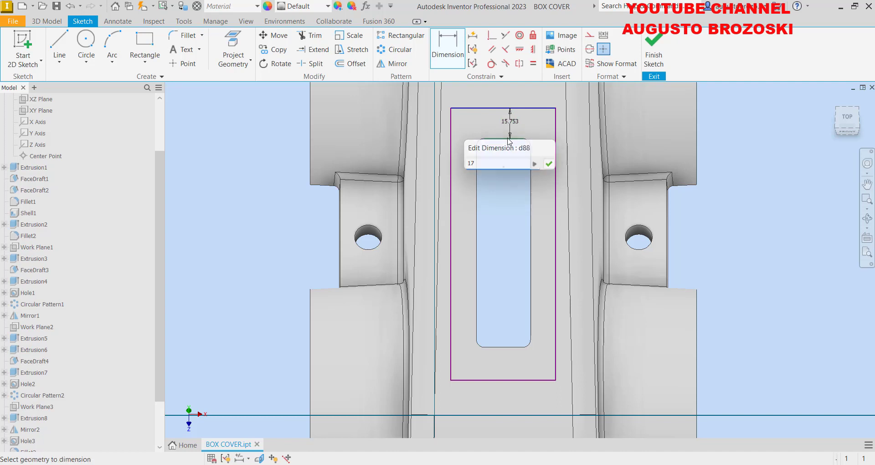
key(Return)
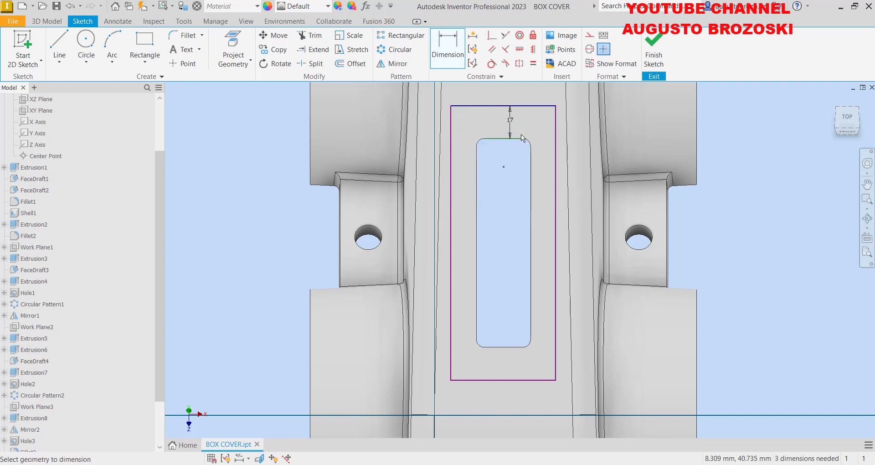
- Set the distance between the window's lower edge and the outer rectangle's lower edge to 17 mm
click(512, 380)
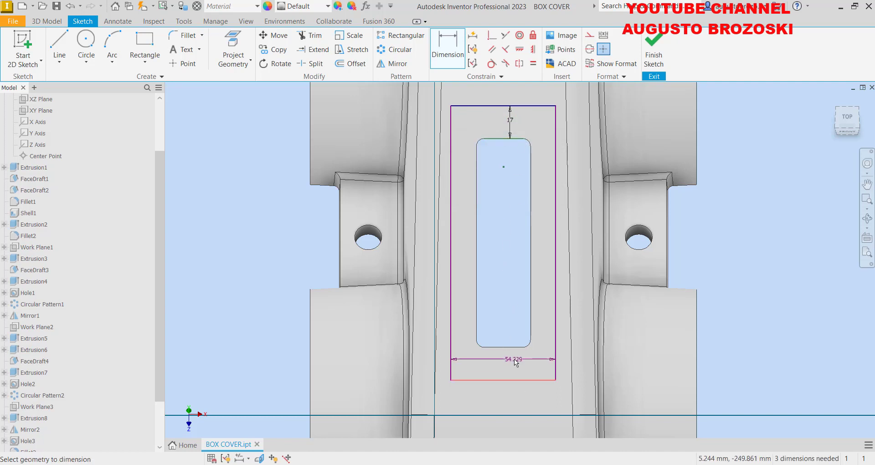
click(519, 347)
click(522, 365)
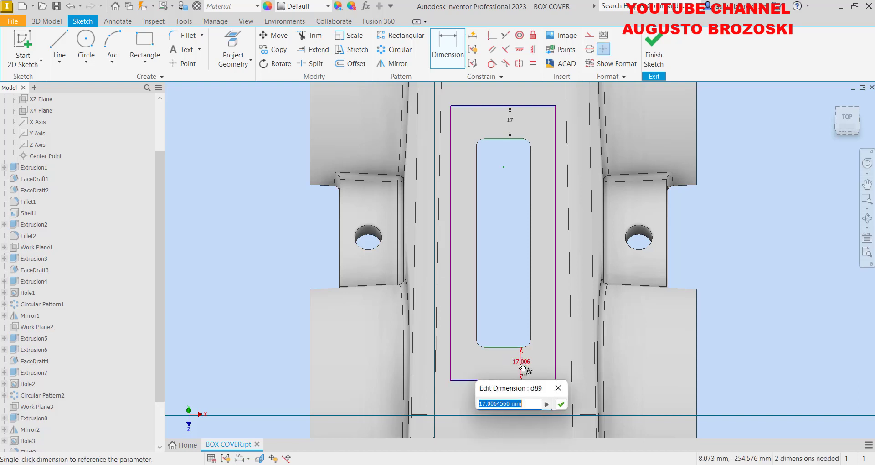
text(17)
key(Return)
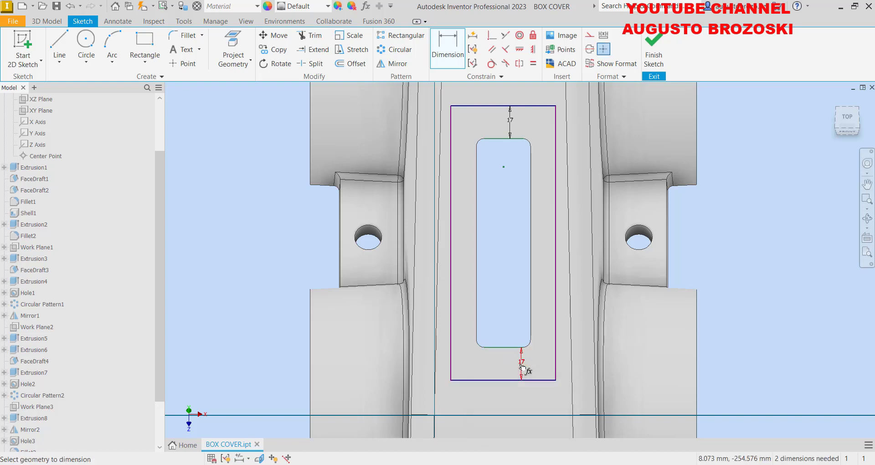
- Dimension the outer rectangle's width, check it against section E-E in the Acrobat Reader drawing, and set it to 62 mm in Inventor
click(471, 106)
click(496, 95)
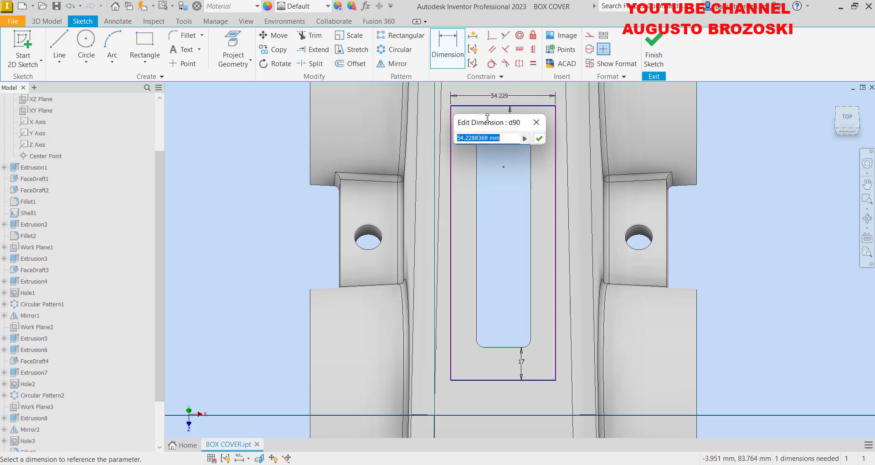
mouse_move(344, 464)
click(379, 436)
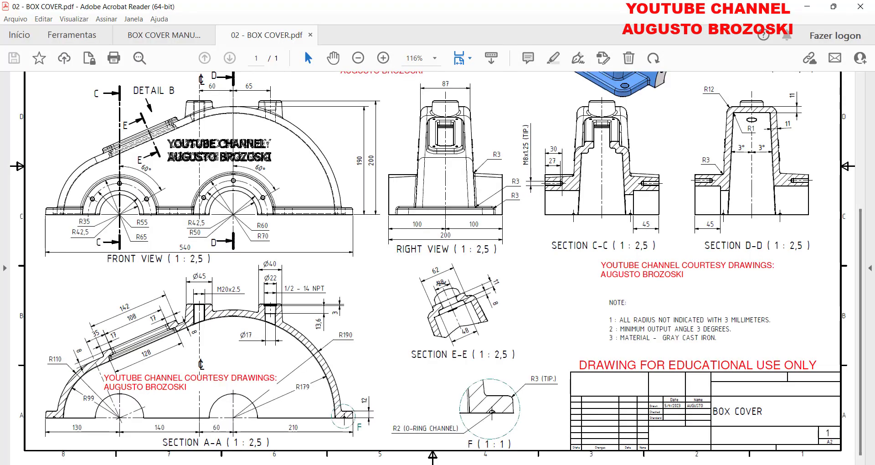
click(808, 6)
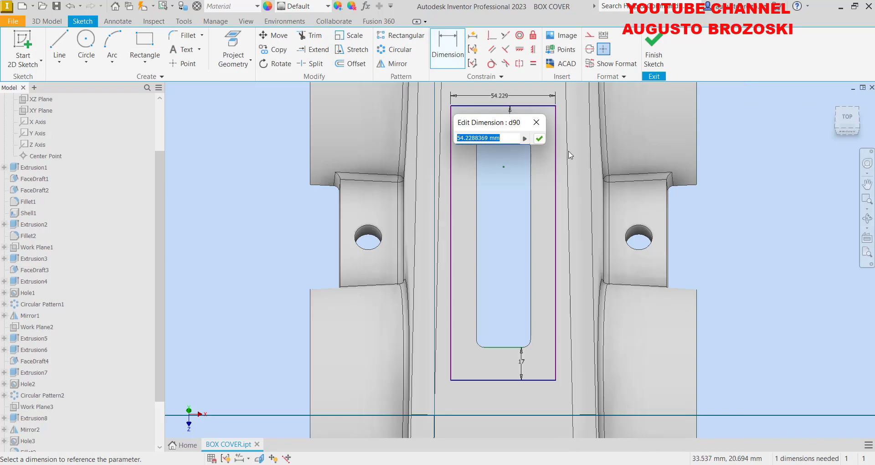
text(62)
key(Return)
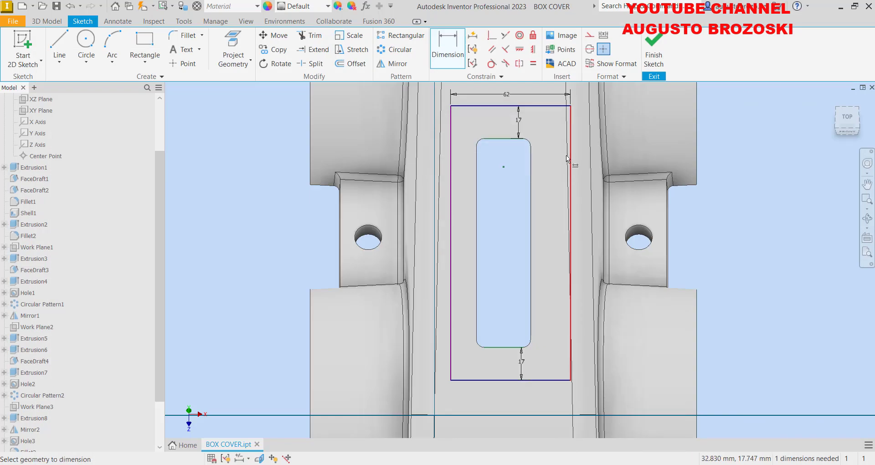
- Center the outer rectangle by vertically aligning its upper edge's midpoint with the projected center point
click(533, 50)
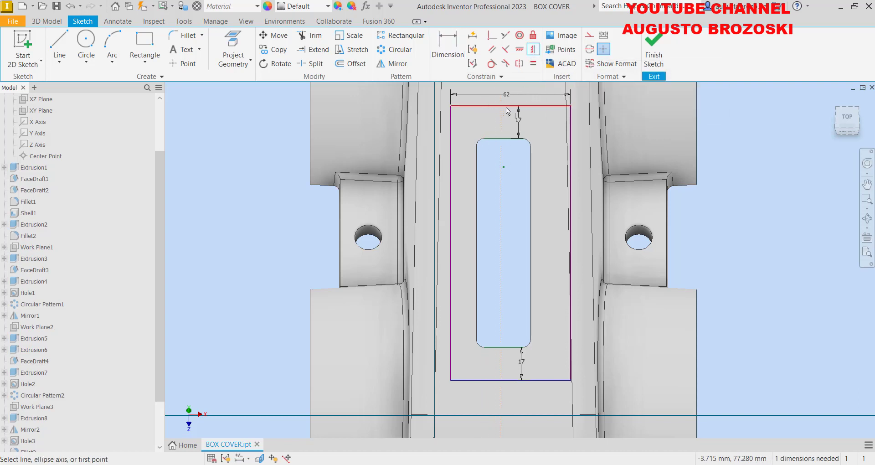
click(510, 105)
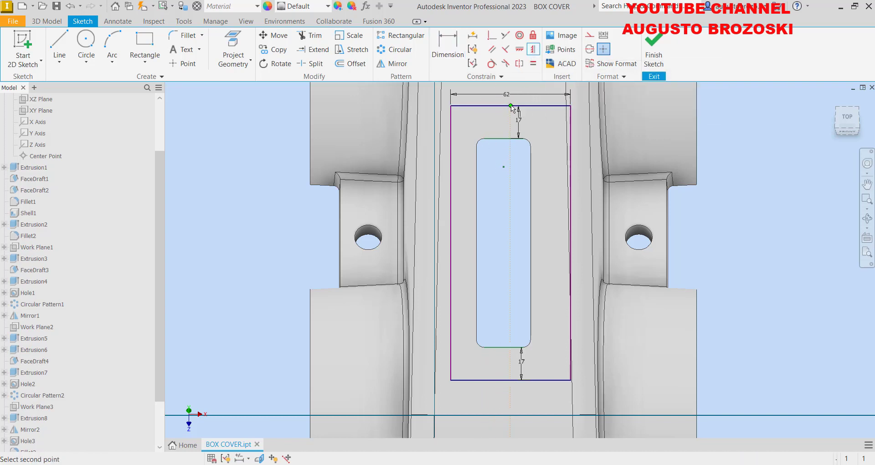
click(503, 168)
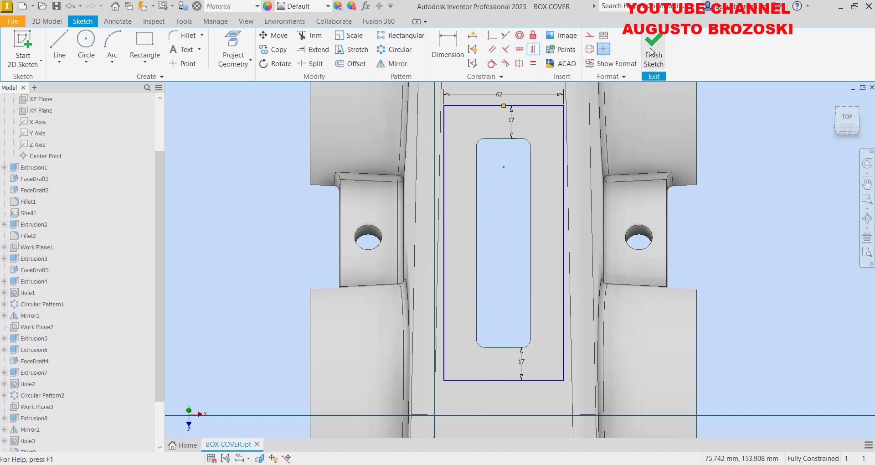
- Project the window opening's two upper corner arcs and both long side edges into the sketch
click(232, 42)
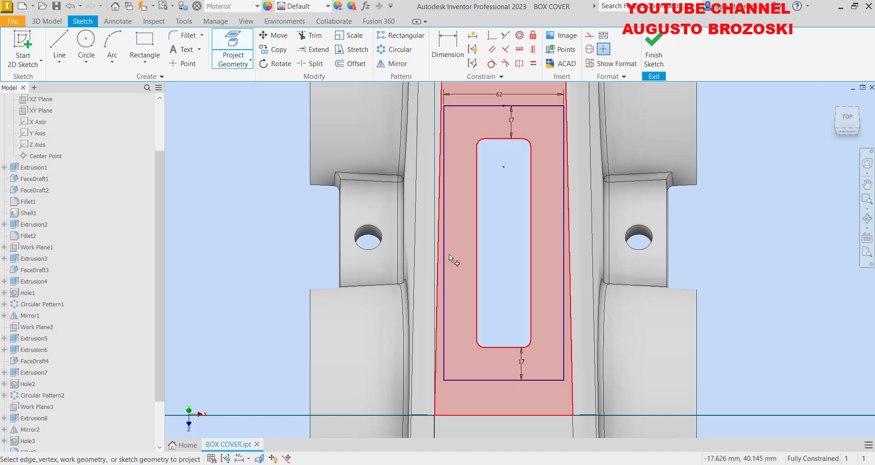
scroll(502, 129, up, 6)
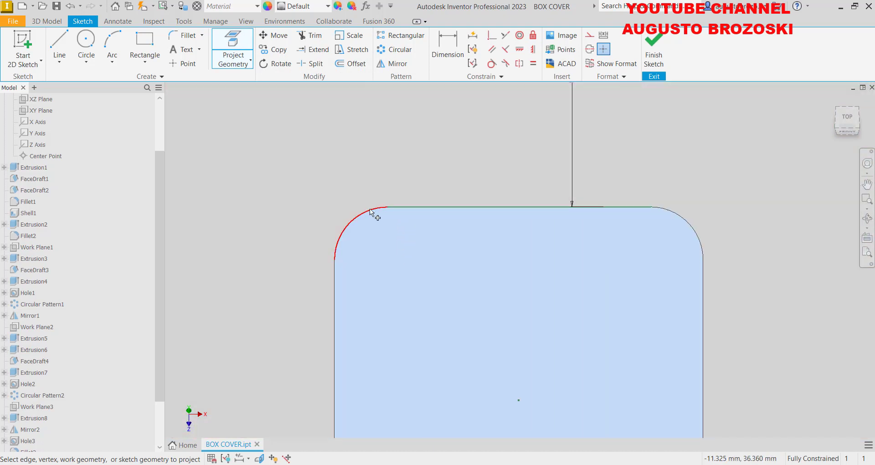
click(370, 210)
click(411, 209)
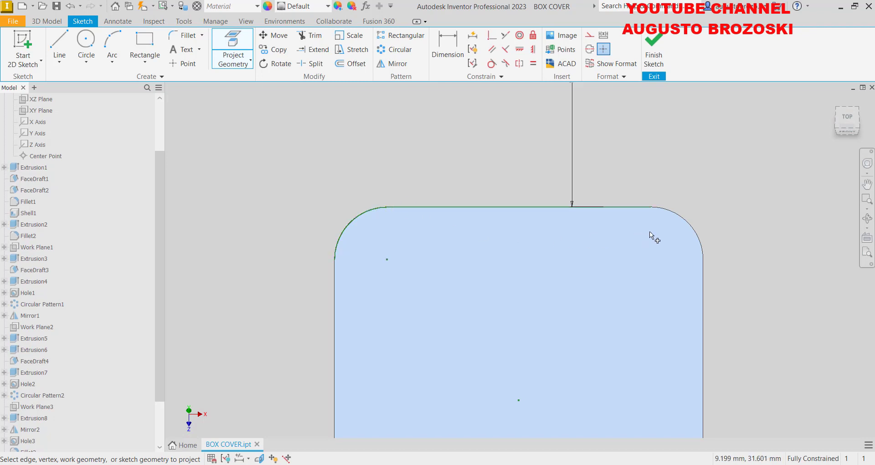
click(679, 219)
click(338, 283)
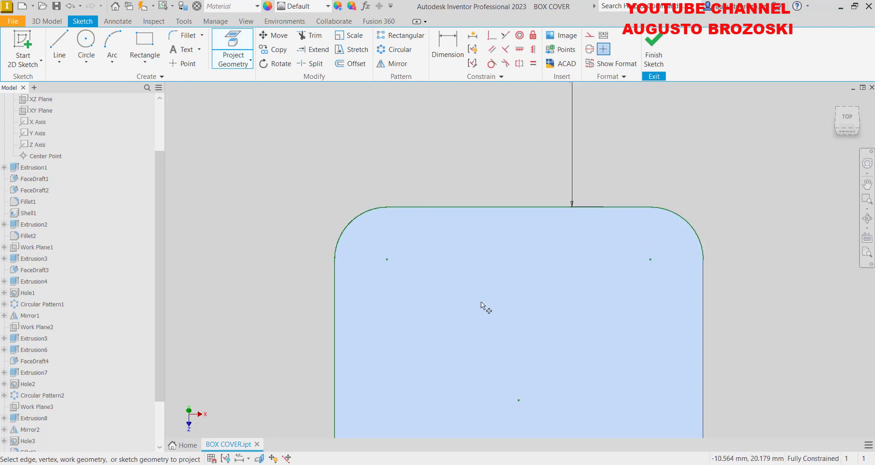
click(701, 319)
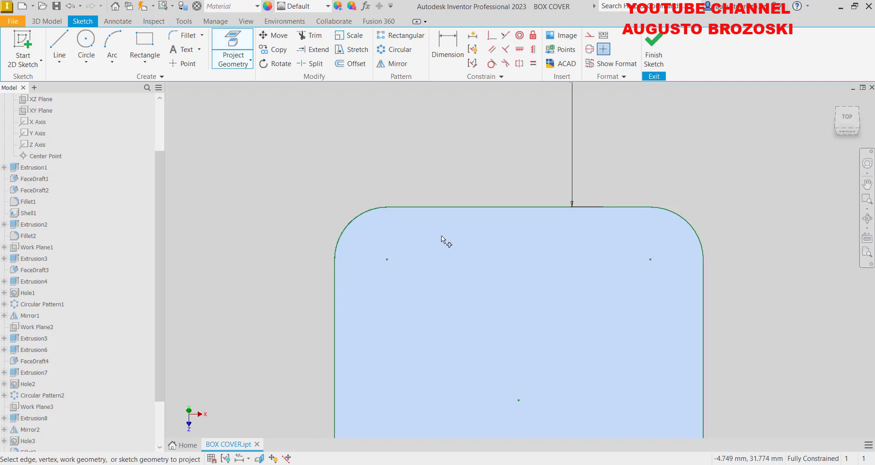
- Project the window opening's lower edge and two lower corner arcs into the sketch to close the inner loop
scroll(446, 251, down, 5)
scroll(436, 345, up, 3)
scroll(431, 355, up, 6)
scroll(423, 363, down, 5)
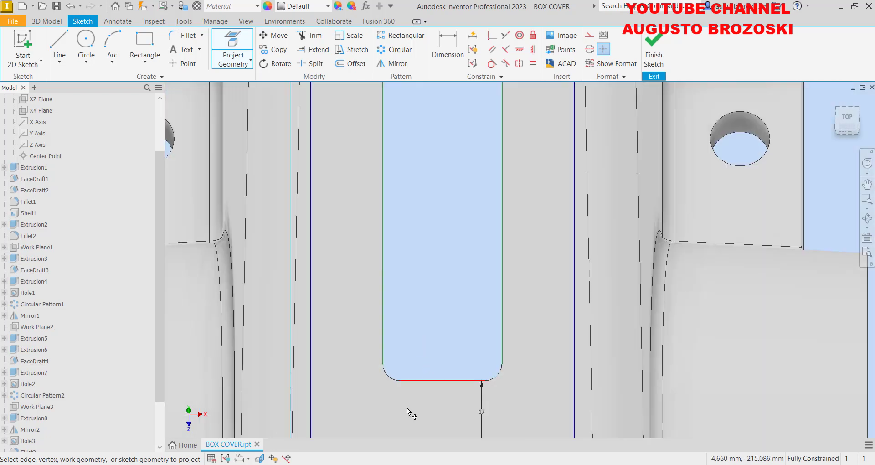
scroll(393, 390, up, 3)
click(387, 356)
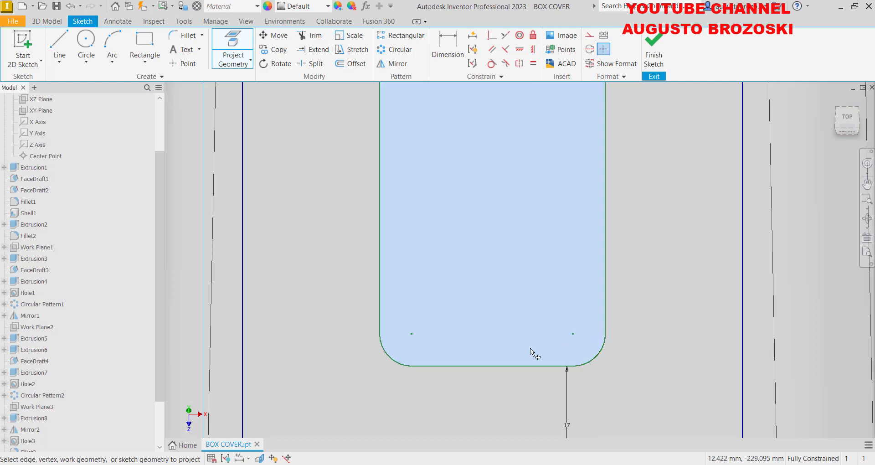
scroll(460, 342, down, 5)
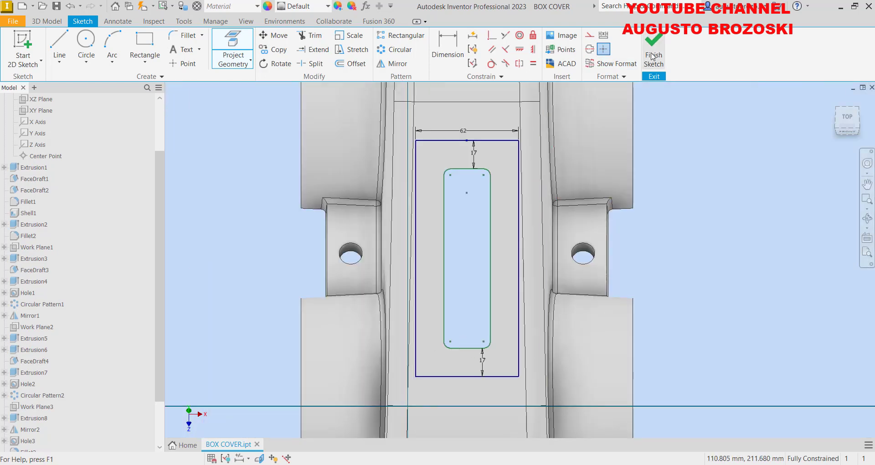
- Finish the sketch, extrude the frame profile around the window outward 8 mm as a join, and save the part
click(653, 50)
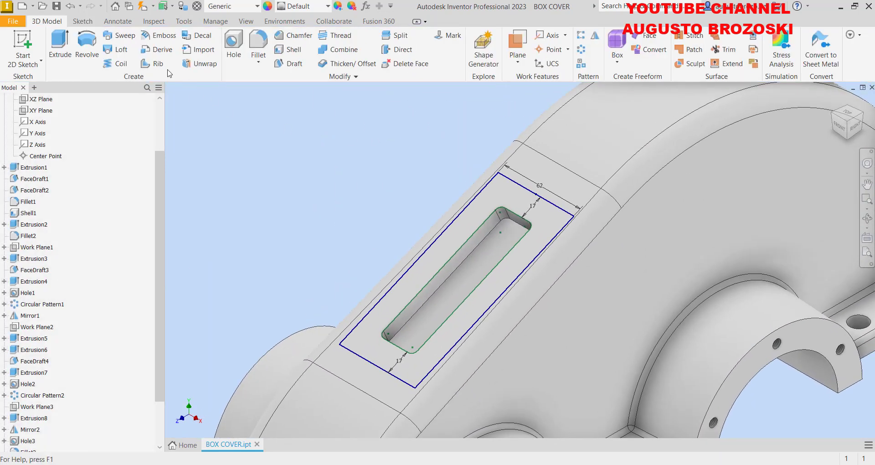
click(60, 43)
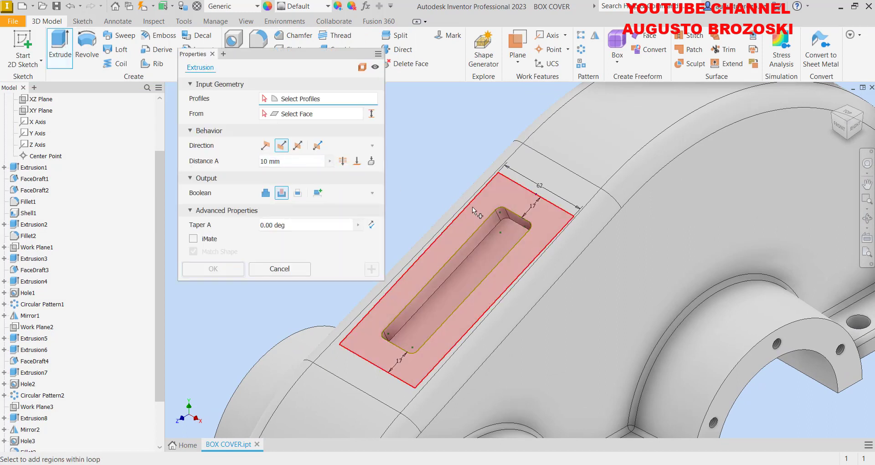
click(493, 190)
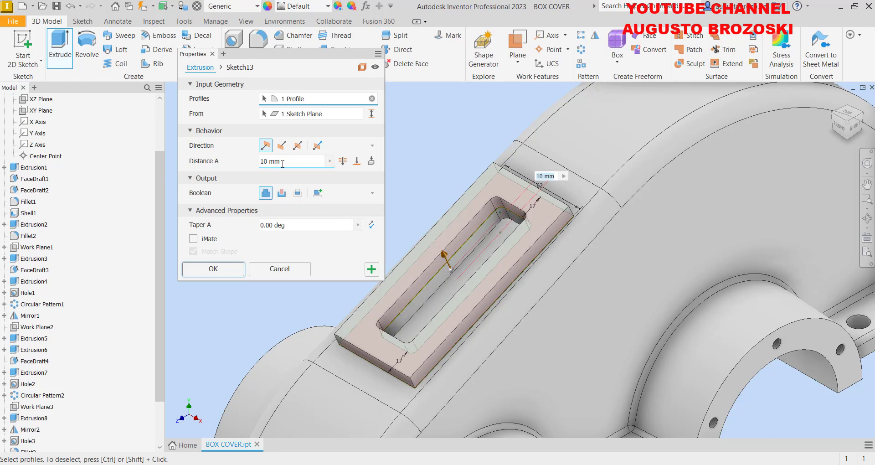
text(8)
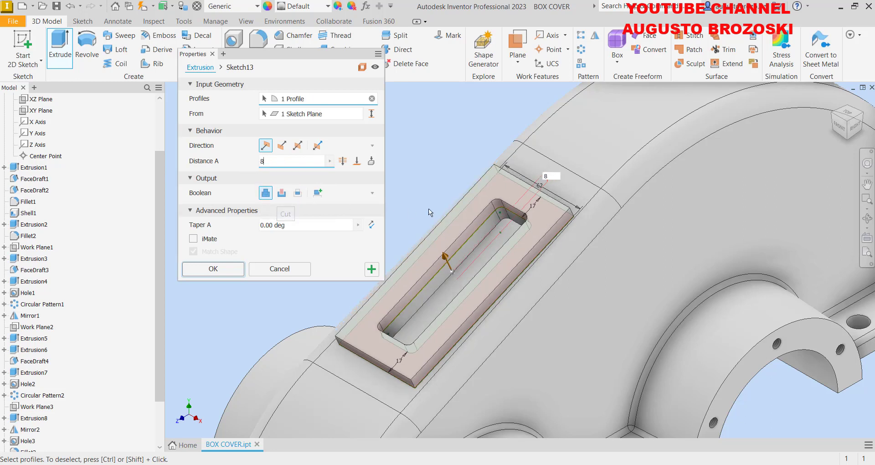
click(213, 269)
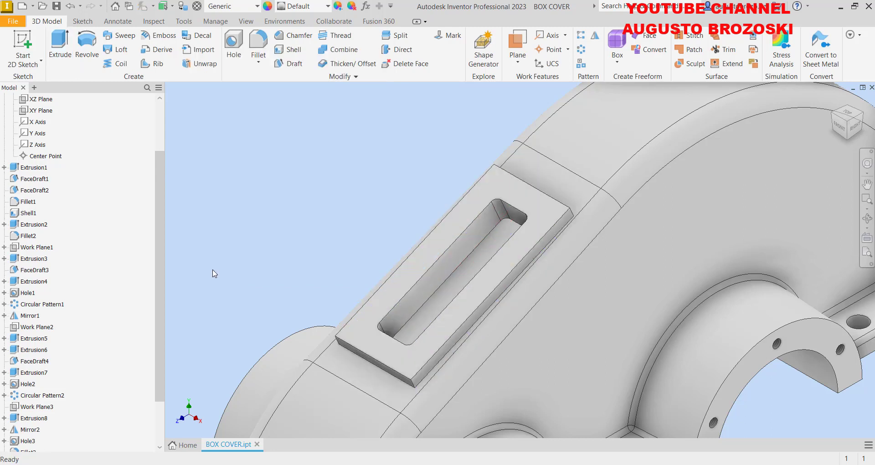
click(56, 7)
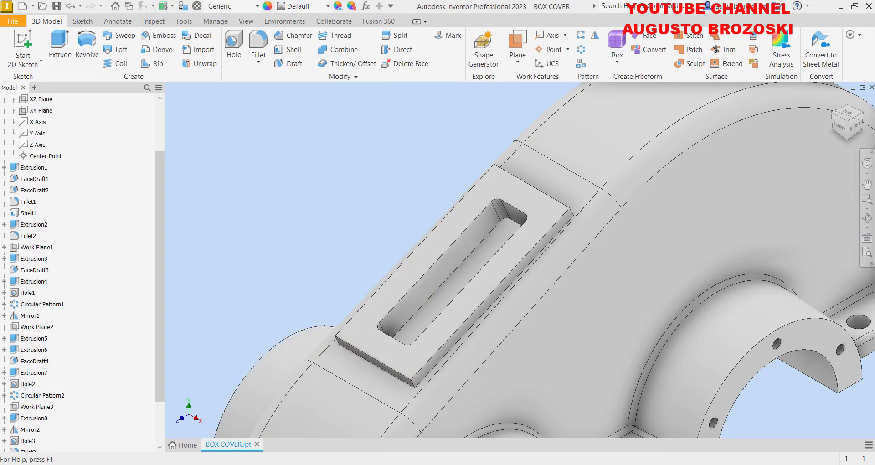
- Switch to Adobe Acrobat Reader, examine steps 39 to 41 of the box cover manual for the frame's extrusion and radii, and return to Inventor
click(321, 431)
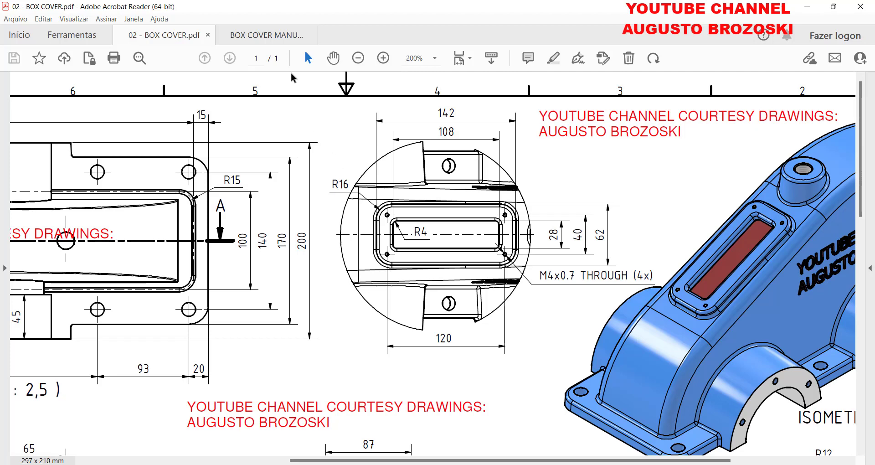
click(272, 42)
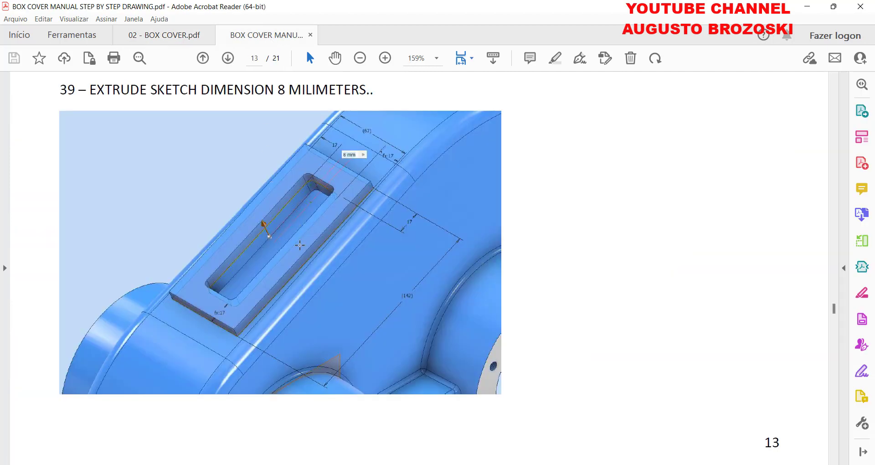
scroll(288, 308, down, 3)
scroll(288, 307, down, 8)
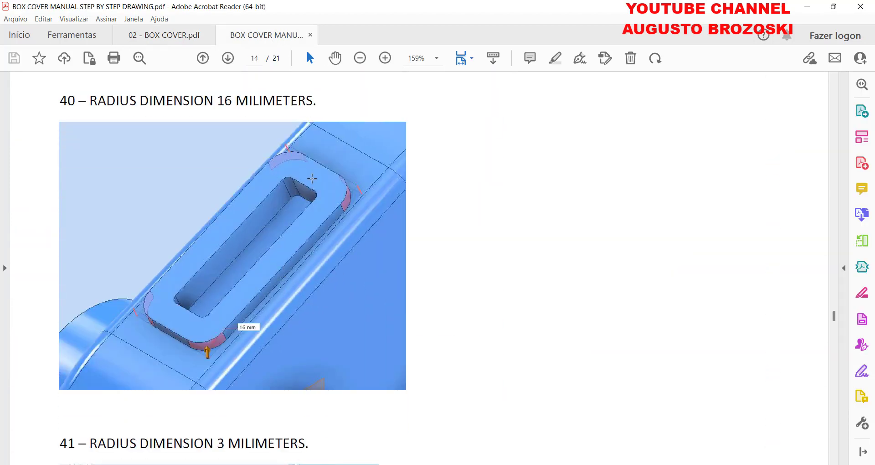
scroll(288, 308, down, 7)
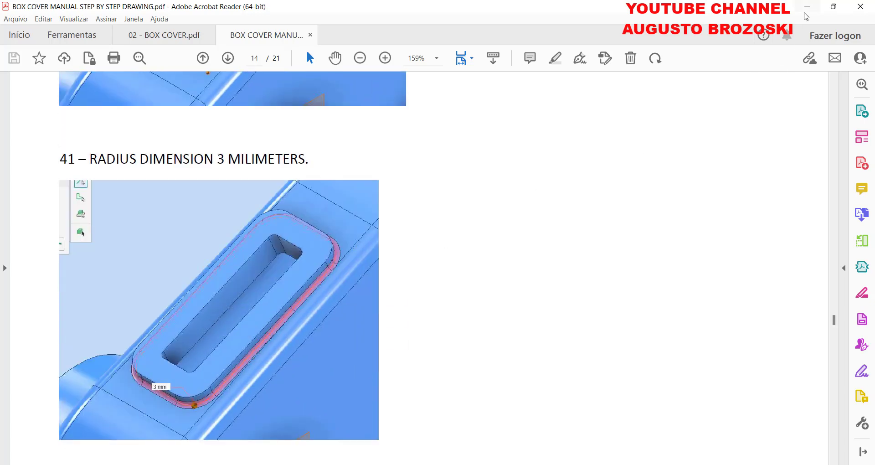
click(806, 7)
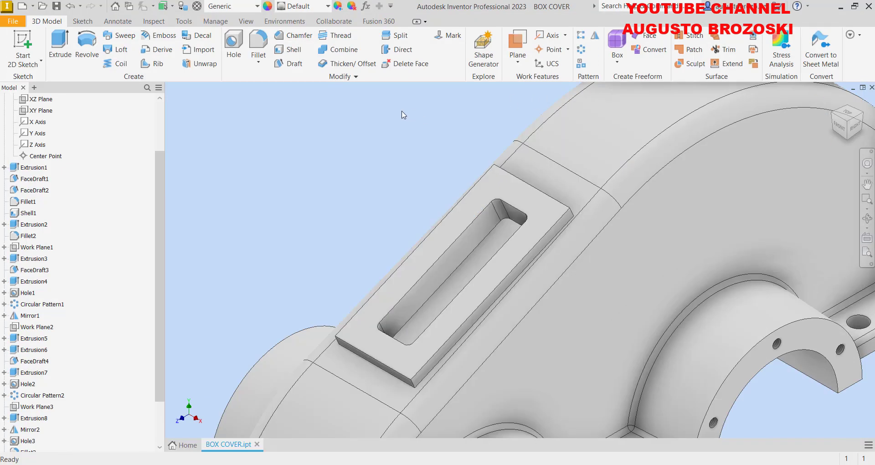
- Start a 16 mm Fillet and select the two upper outer corner edges of the raised window frame
click(257, 48)
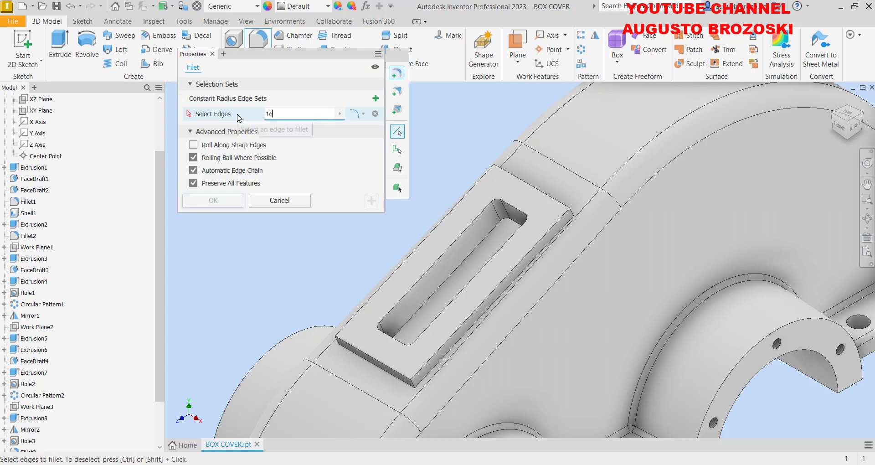
scroll(496, 152, up, 5)
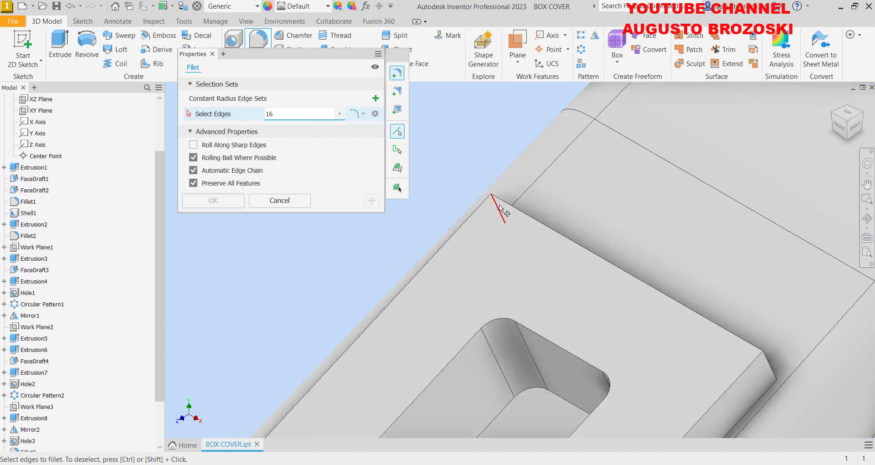
click(499, 199)
click(766, 363)
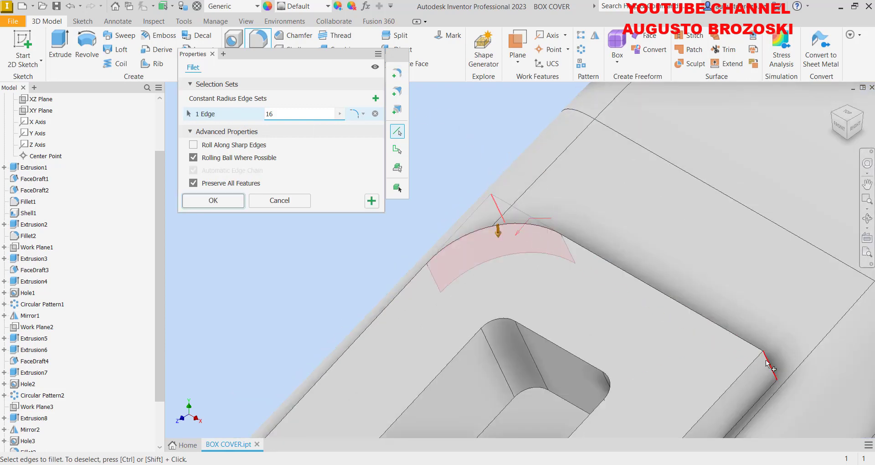
- Add the frame's two lower outer corner edges to the 16 mm fillet and apply it
scroll(536, 229, down, 5)
scroll(486, 311, up, 5)
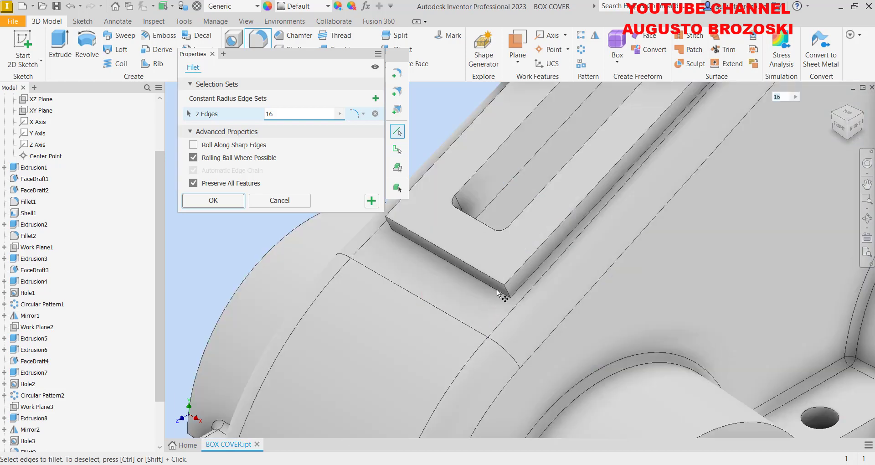
click(504, 293)
scroll(504, 294, up, 2)
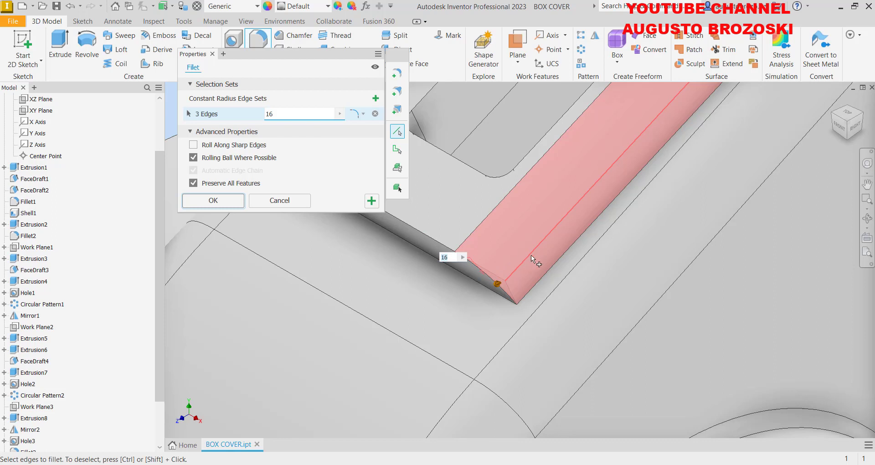
ctrl+click(505, 274)
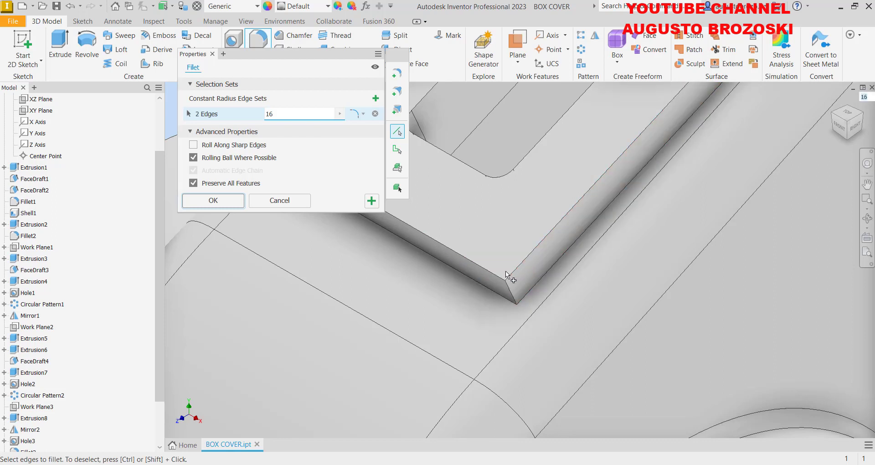
click(510, 295)
scroll(510, 296, down, 3)
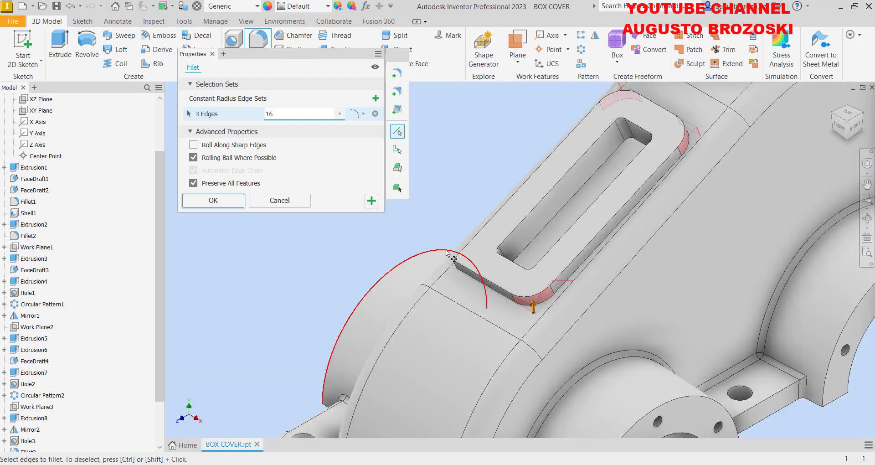
scroll(463, 296, up, 3)
click(481, 307)
scroll(461, 321, down, 3)
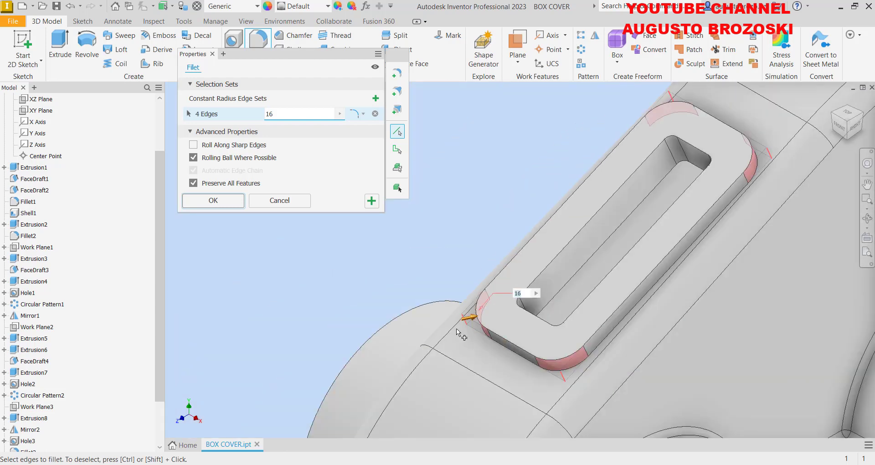
click(213, 201)
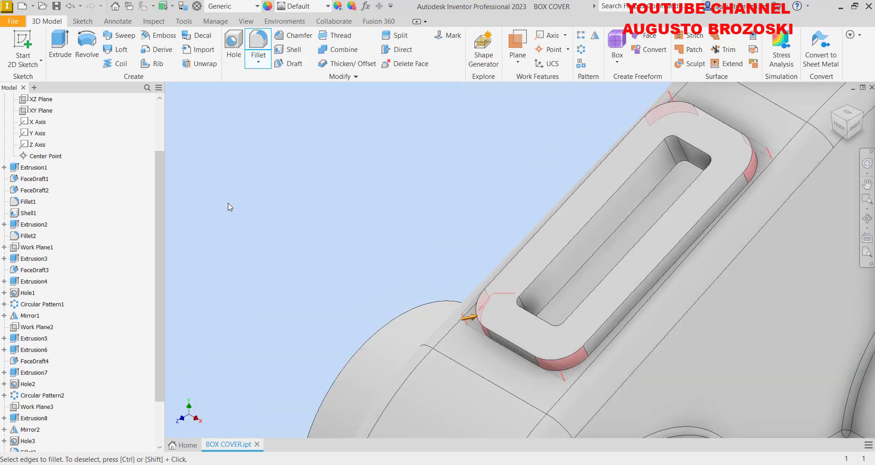
- Fillet the full base edge loop where the raised window frame meets the cover with a 3 mm radius
click(263, 37)
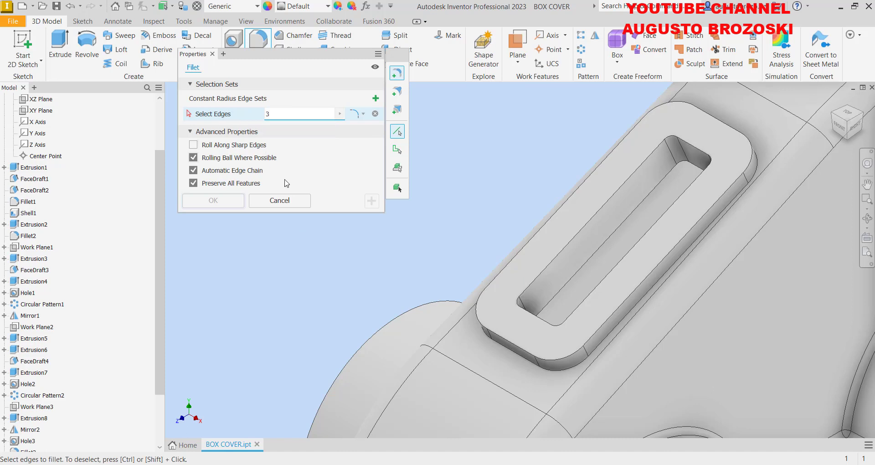
click(691, 246)
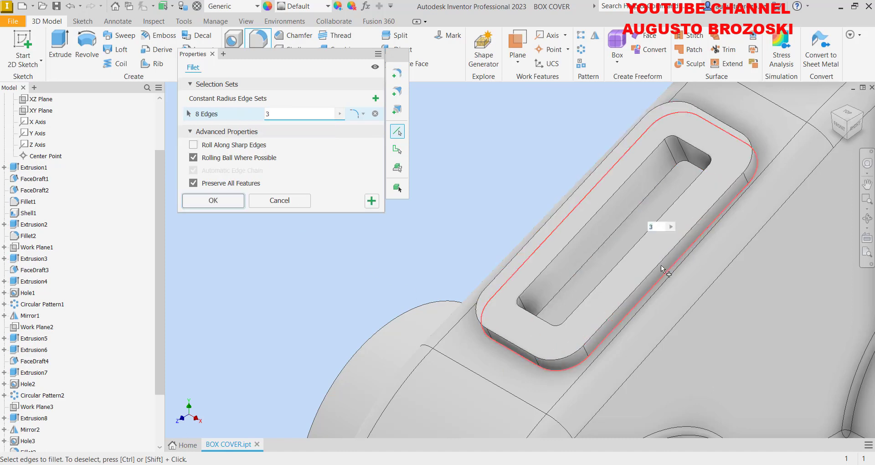
click(214, 200)
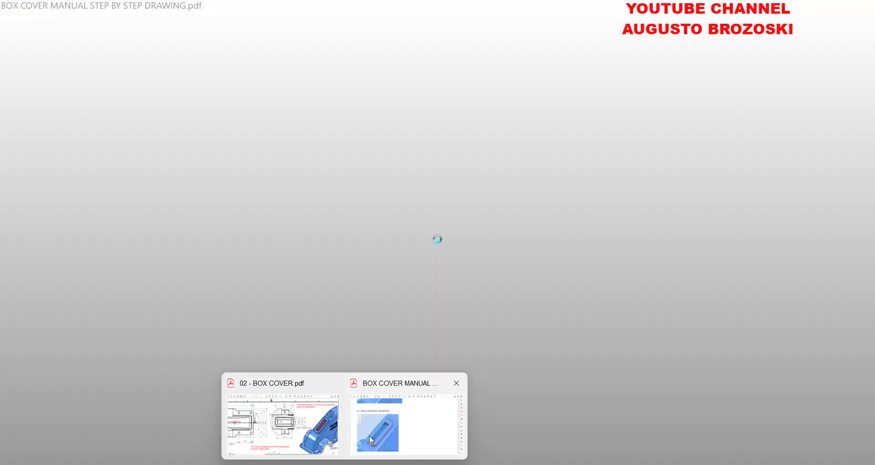
- Switch to Adobe Acrobat Reader, examine manual step 42 and the box cover drawing for the frame's M4 tapped holes, and return to Inventor
click(369, 436)
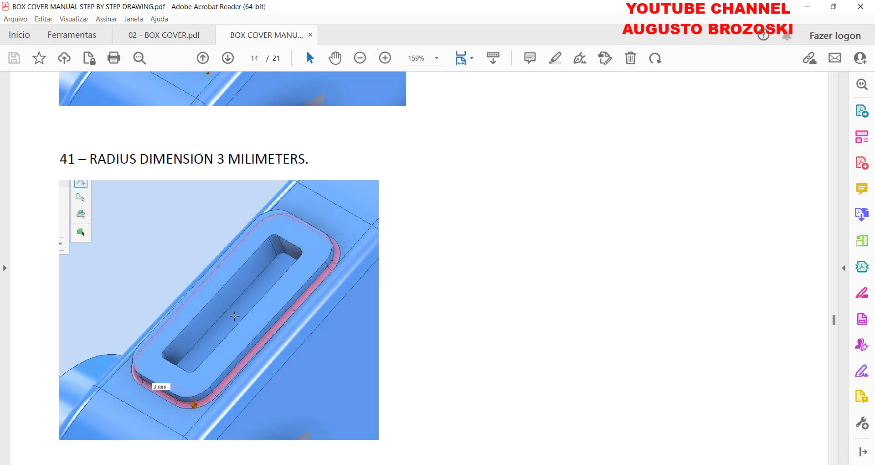
scroll(233, 315, down, 10)
scroll(236, 333, down, 3)
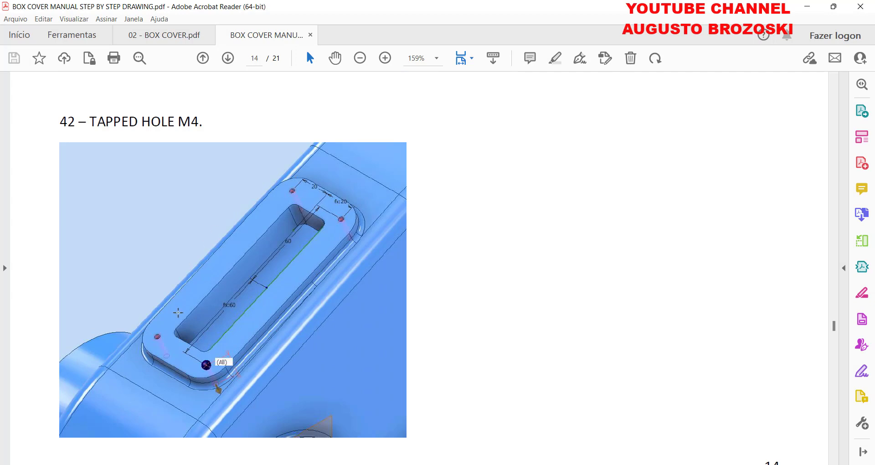
click(169, 41)
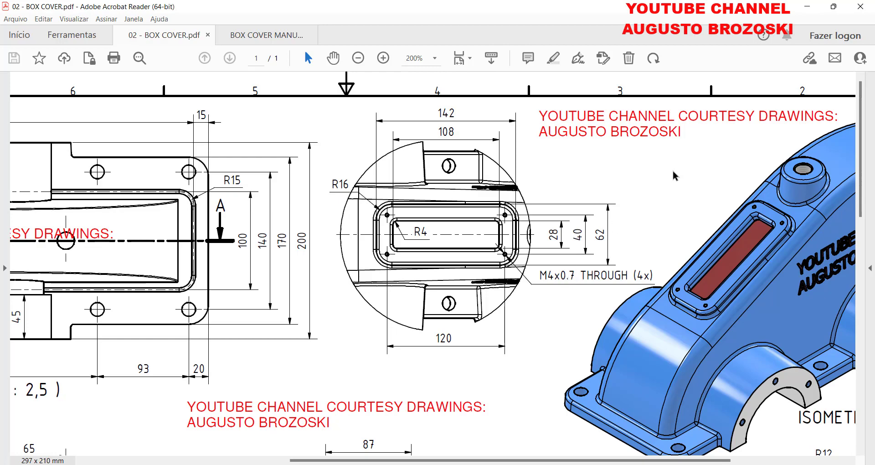
click(806, 6)
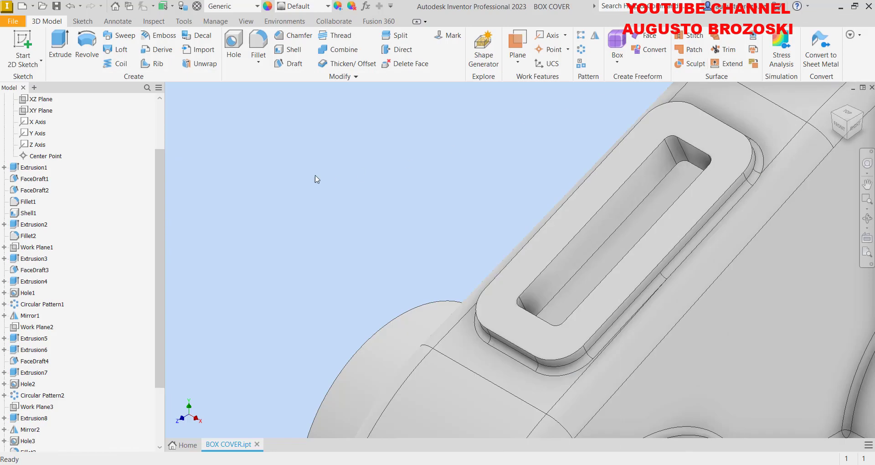
- Start a sketch on the raised frame's top face and place four points, one near each corner around the window
click(29, 45)
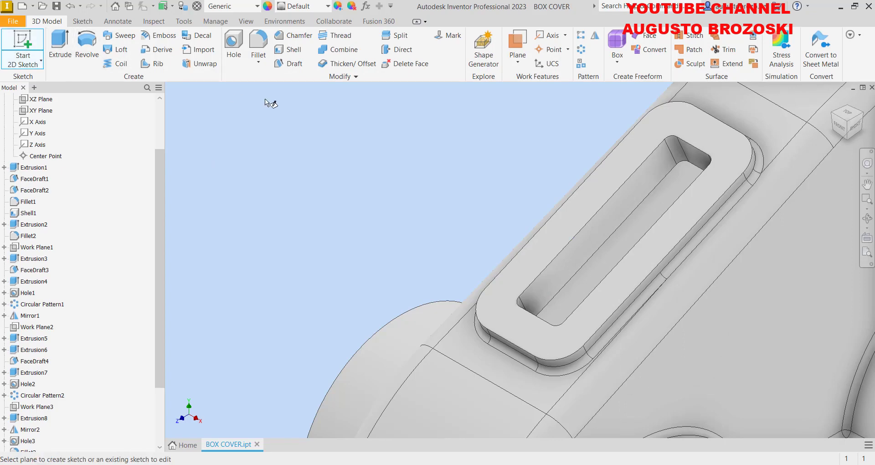
click(570, 208)
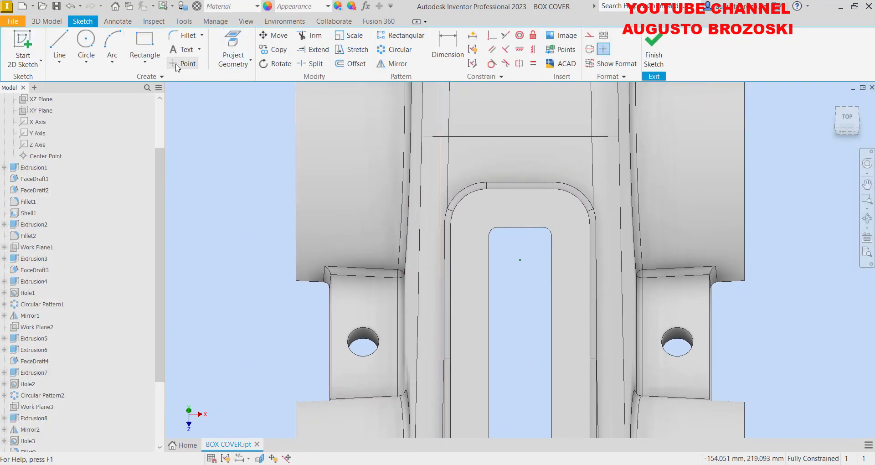
click(177, 65)
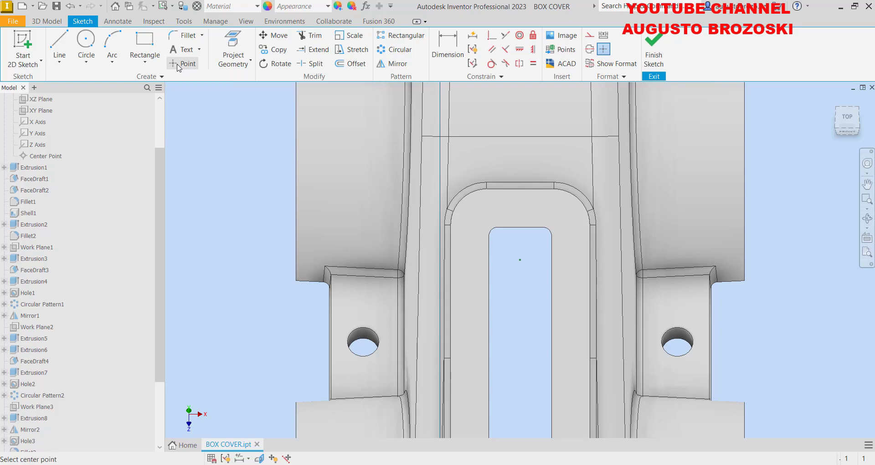
click(466, 222)
click(570, 222)
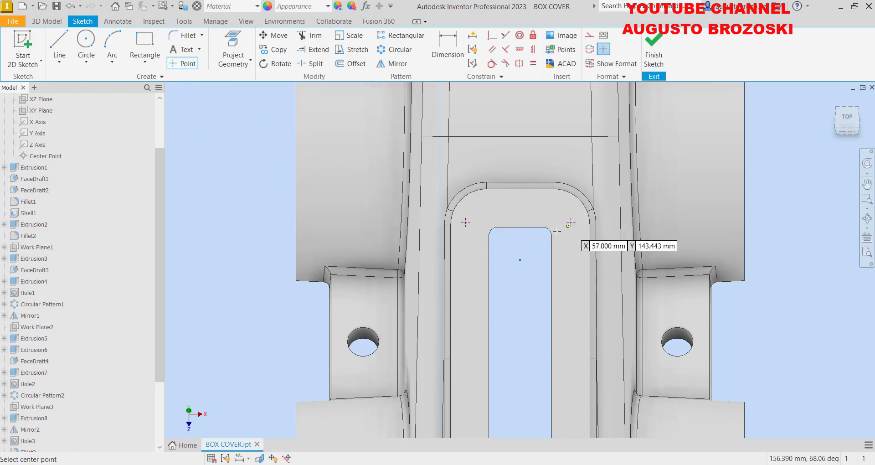
scroll(477, 217, up, 2)
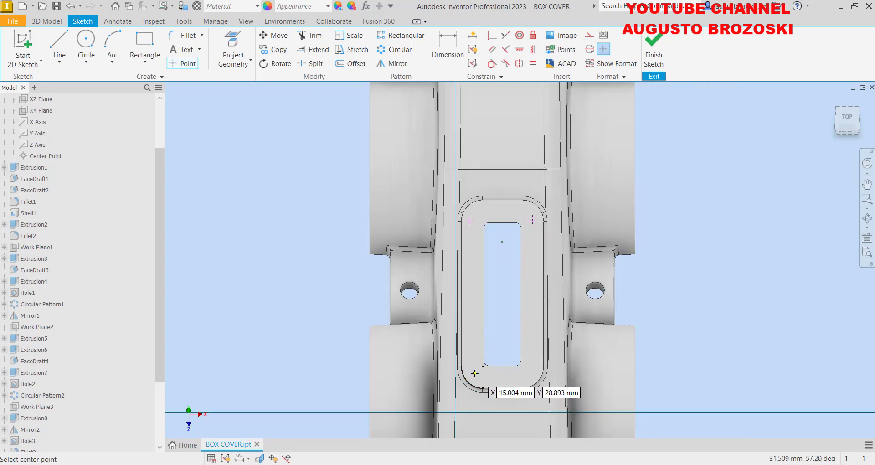
scroll(476, 376, down, 2)
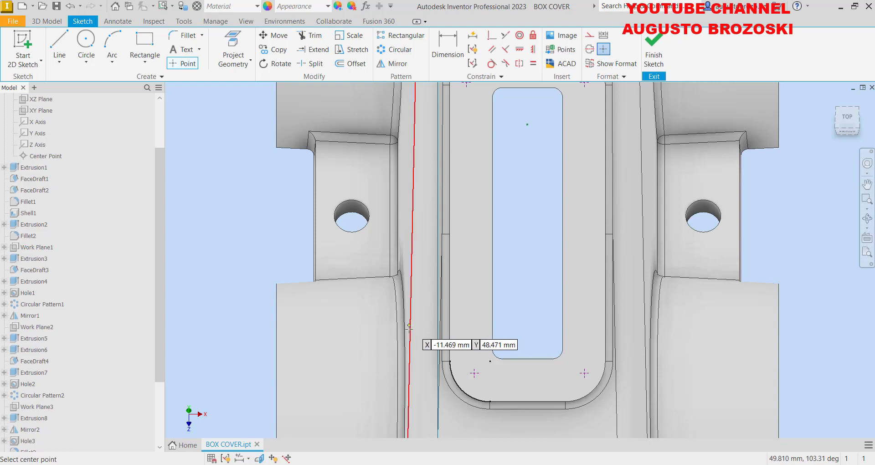
scroll(424, 342, up, 2)
- Dimension the lengthwise distance between the upper and lower sketch points on the frame's left side
click(444, 45)
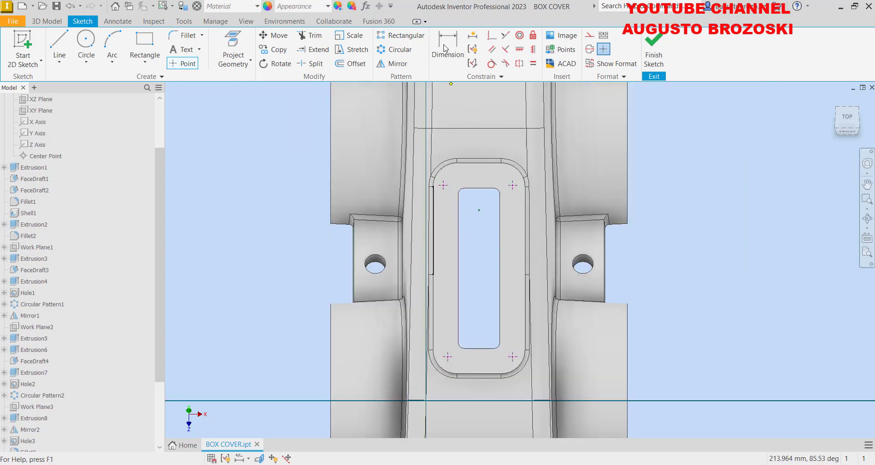
click(447, 356)
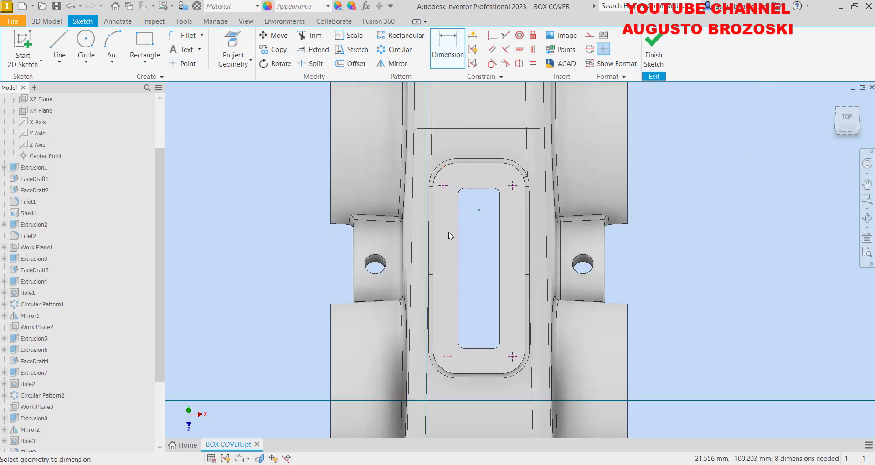
click(444, 185)
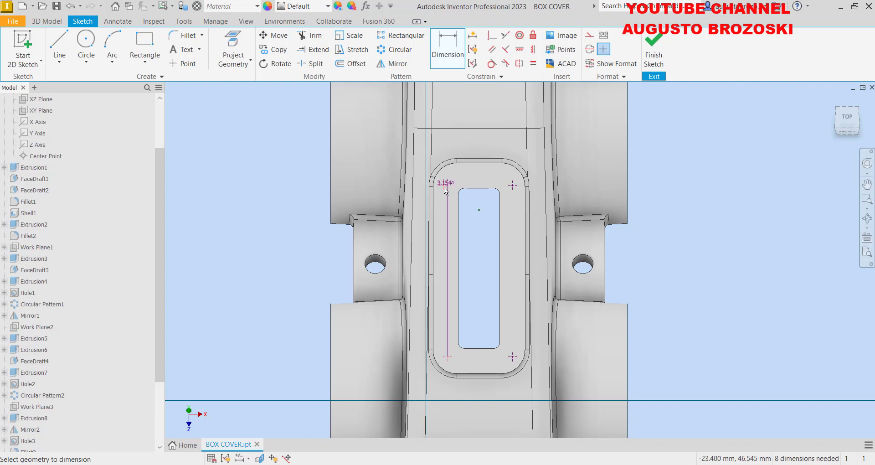
click(277, 250)
mouse_move(324, 462)
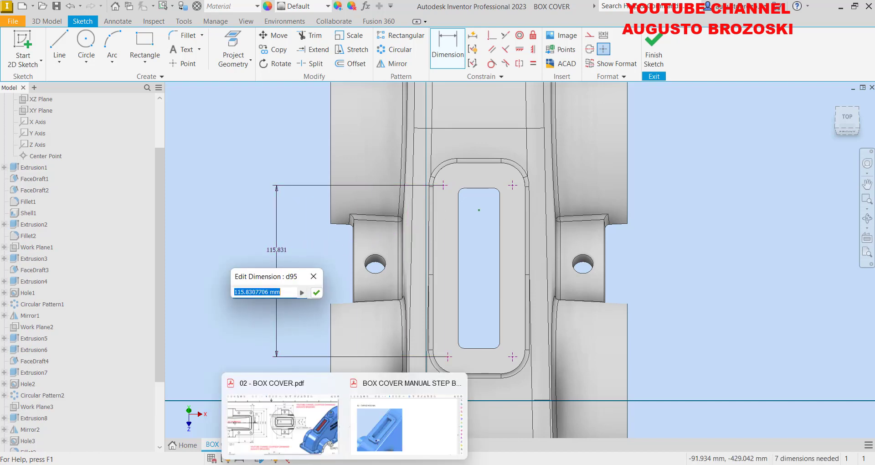
- Check the hole spacing in the 02 - BOX COVER drawing and vertically align the two right-hand hole center points in the sketch
click(283, 424)
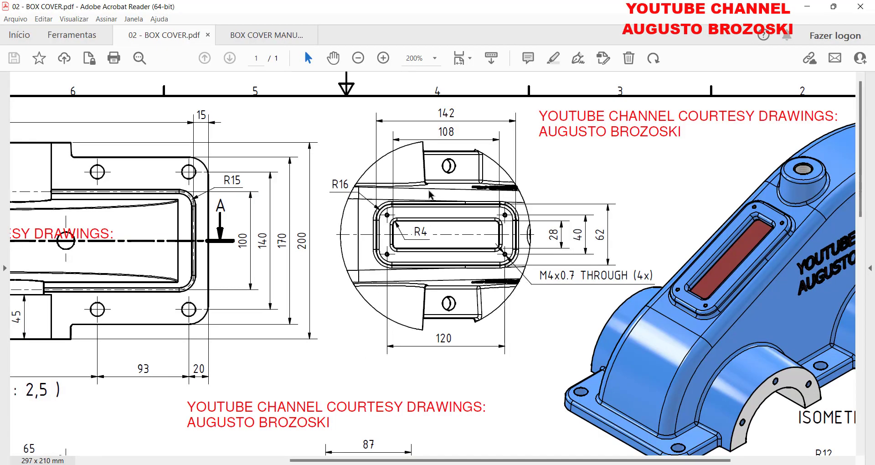
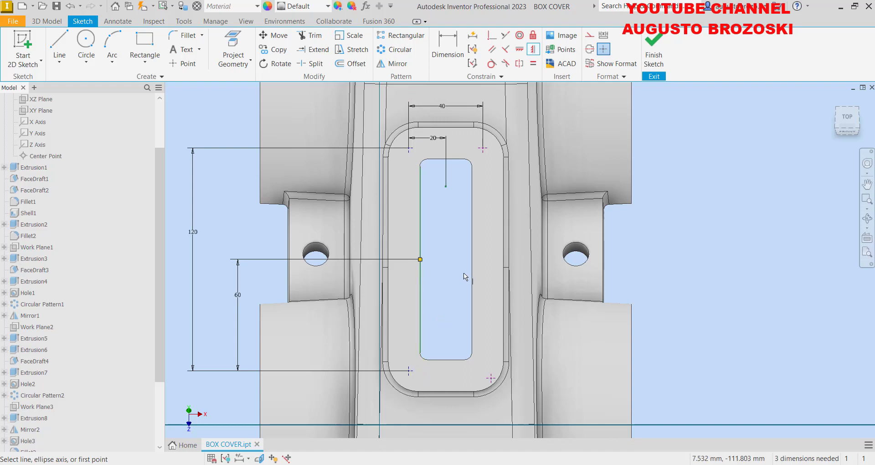
click(483, 148)
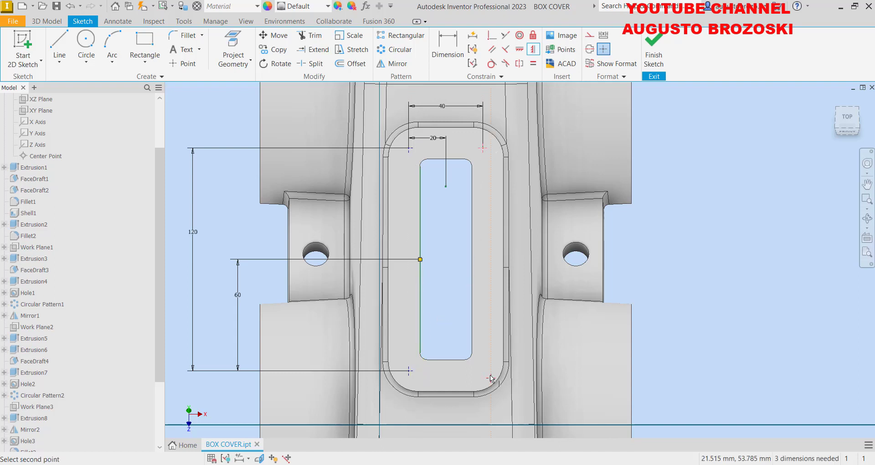
click(492, 378)
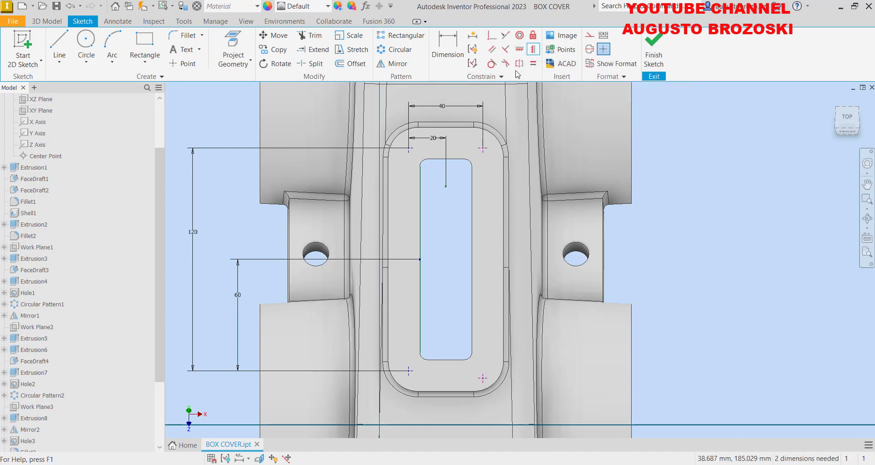
- Horizontally align the upper and lower pairs of hole center points around the window opening and finish the sketch
click(519, 49)
click(410, 147)
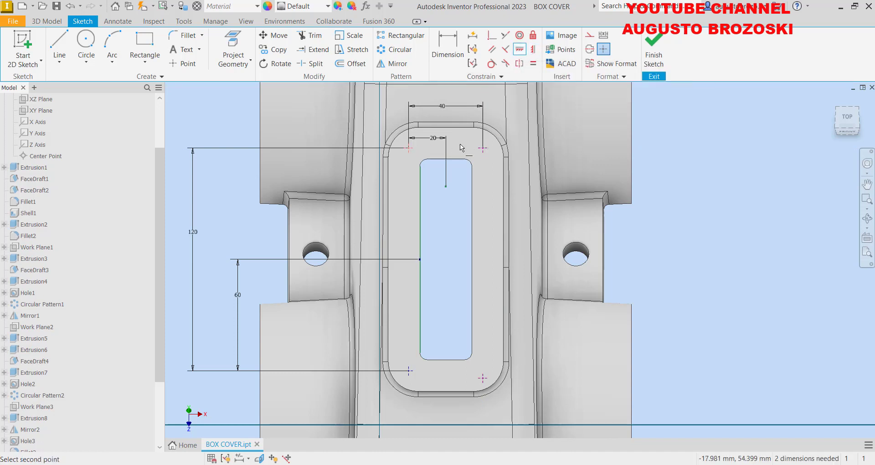
click(483, 148)
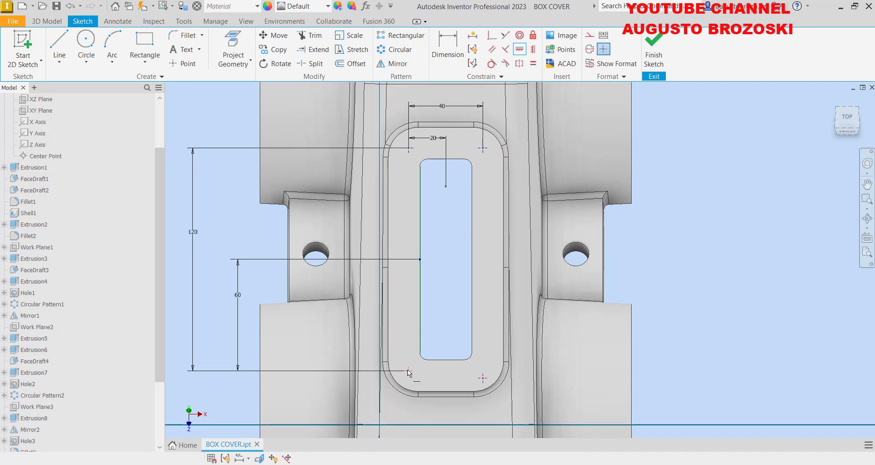
click(409, 370)
click(482, 378)
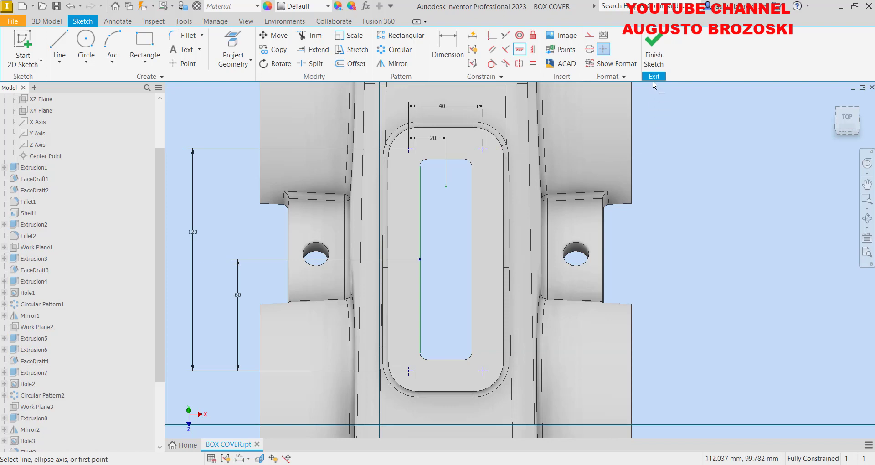
click(651, 53)
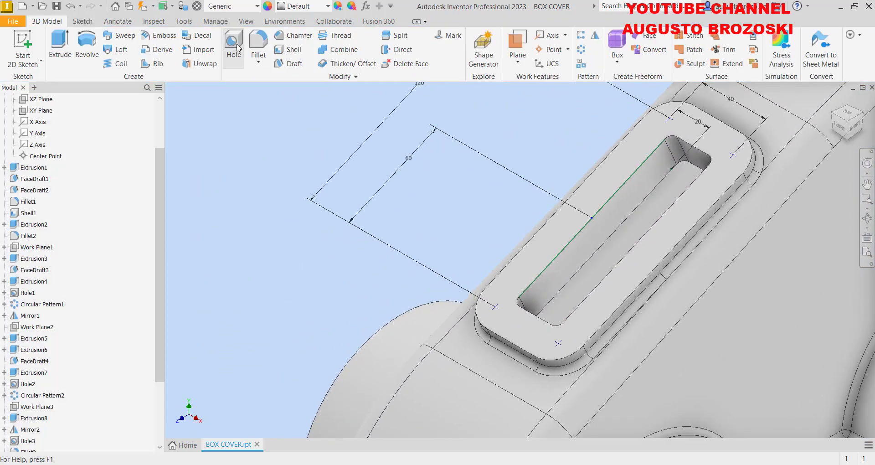
- Start a tapped hole feature on the four sketched points using the ANSI Metric M Profile thread type
click(237, 46)
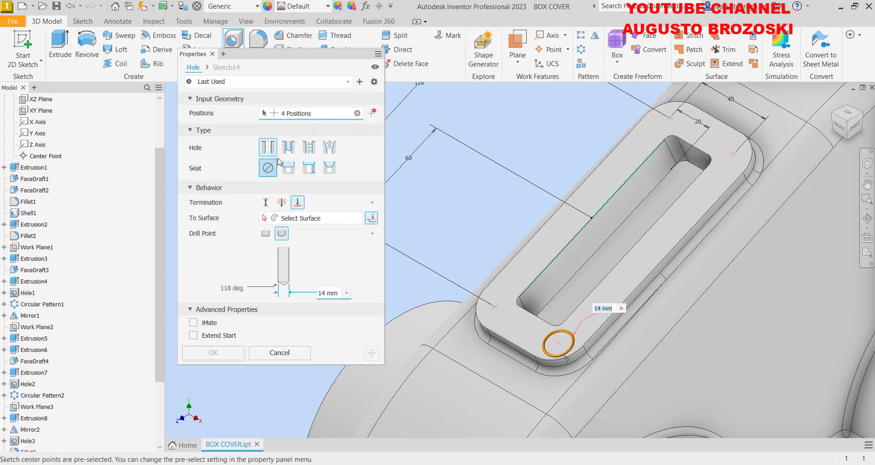
click(309, 155)
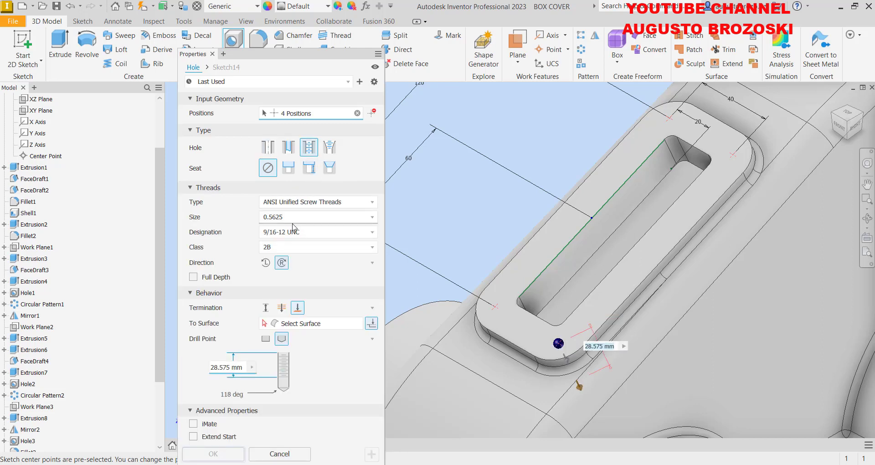
click(341, 204)
click(323, 227)
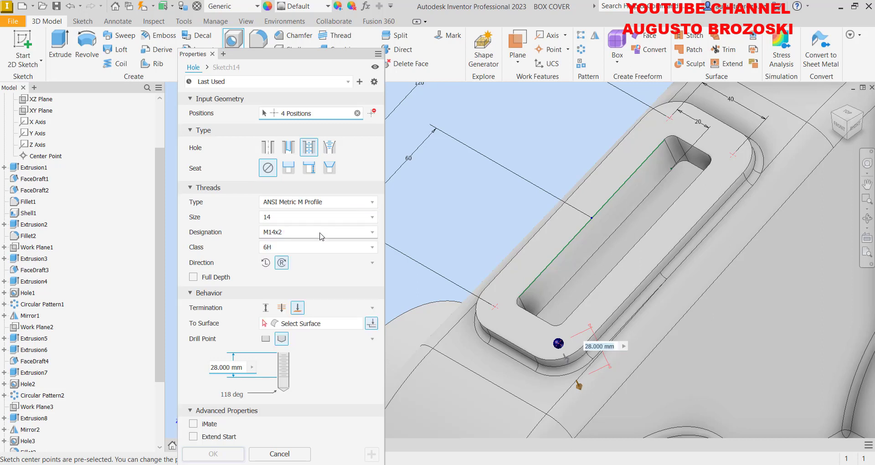
- Examine the 02 - BOX COVER drawing for the window's threaded hole callout and its section view details
mouse_move(331, 461)
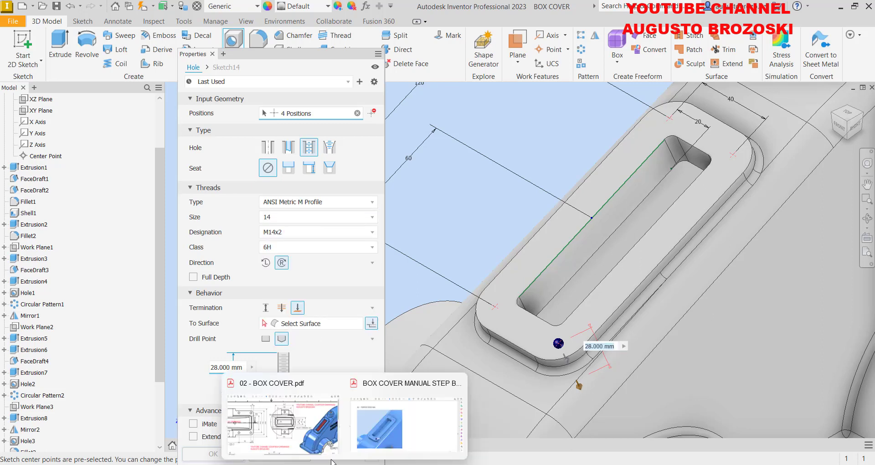
click(313, 433)
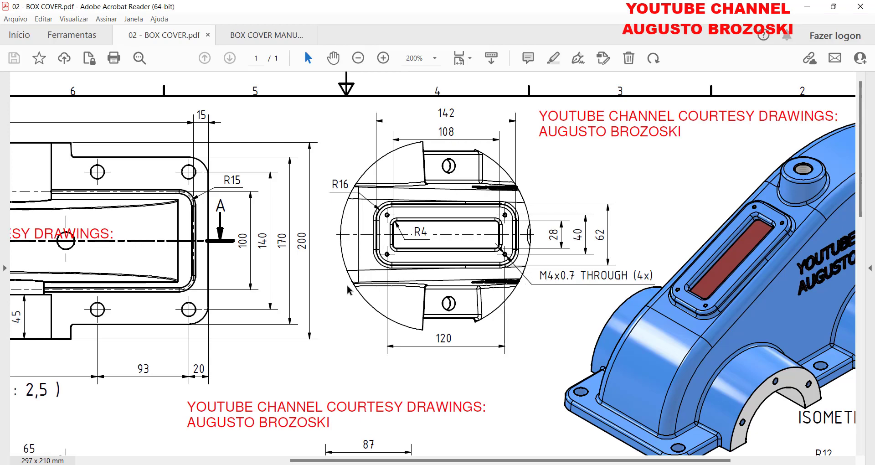
scroll(398, 309, down, 2)
scroll(398, 309, down, 15)
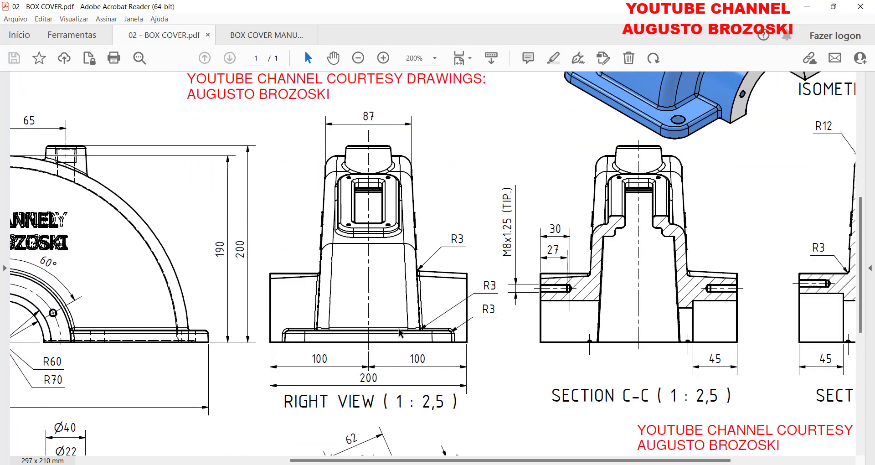
scroll(393, 331, down, 2)
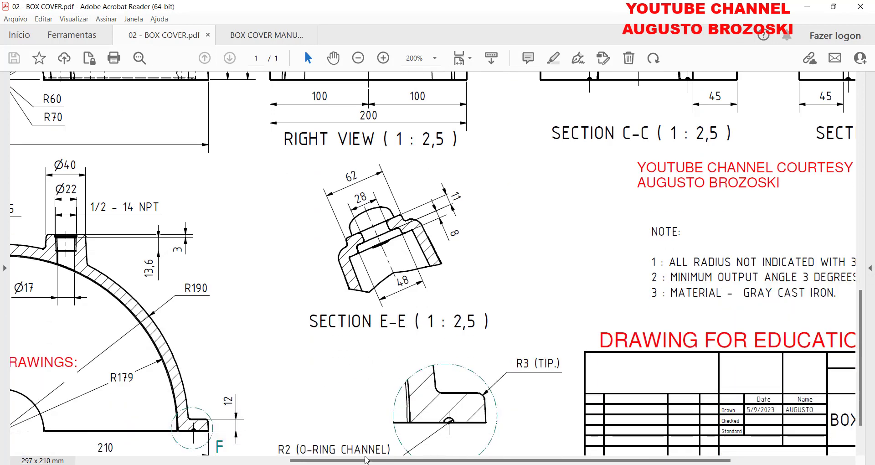
drag(370, 460, 228, 461)
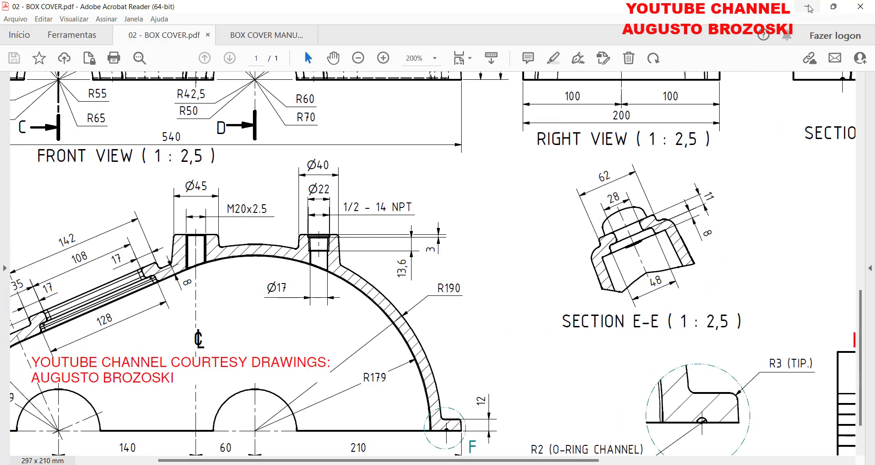
click(807, 6)
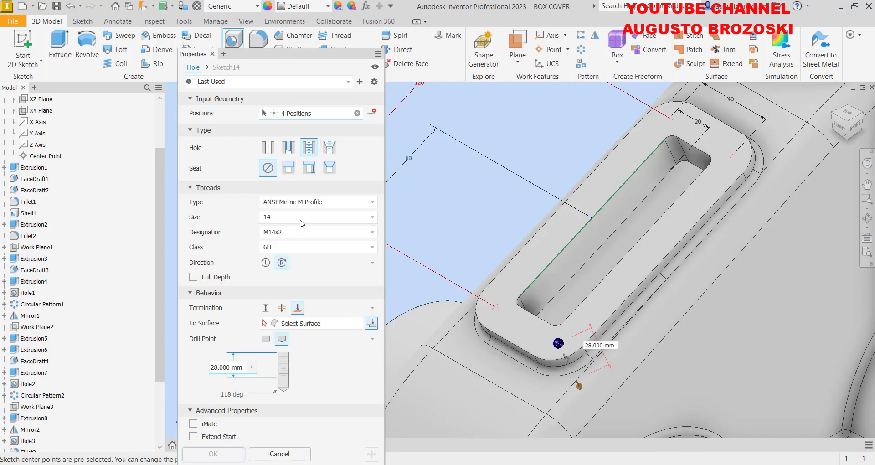
- Set the tapped holes' thread size to 4 with the M4x0.7 designation
click(319, 217)
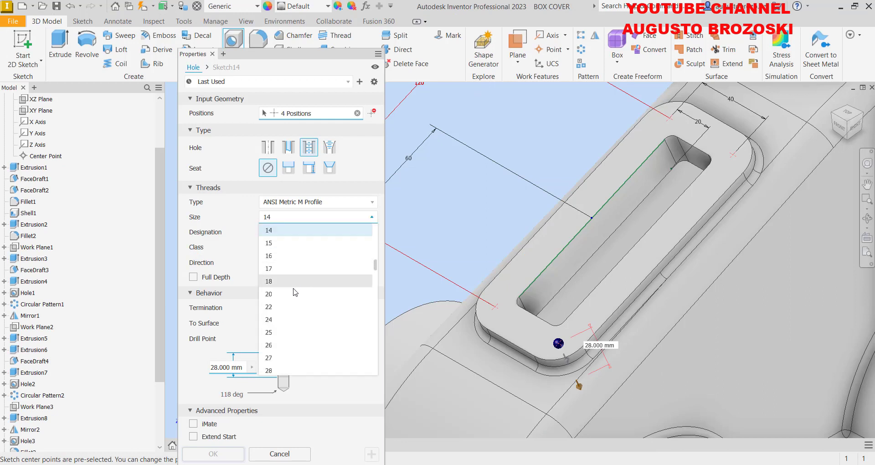
scroll(291, 287, up, 5)
click(284, 319)
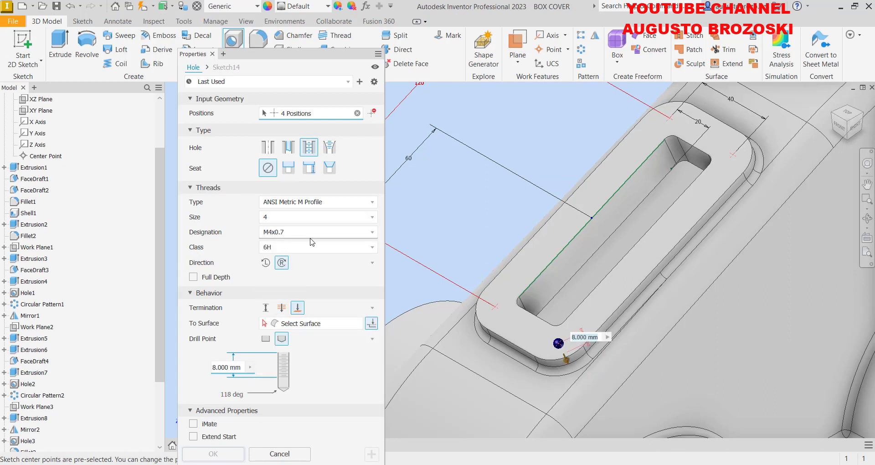
- Try the Through All termination for the four tapped holes and check the preview from the cover's underside
click(281, 310)
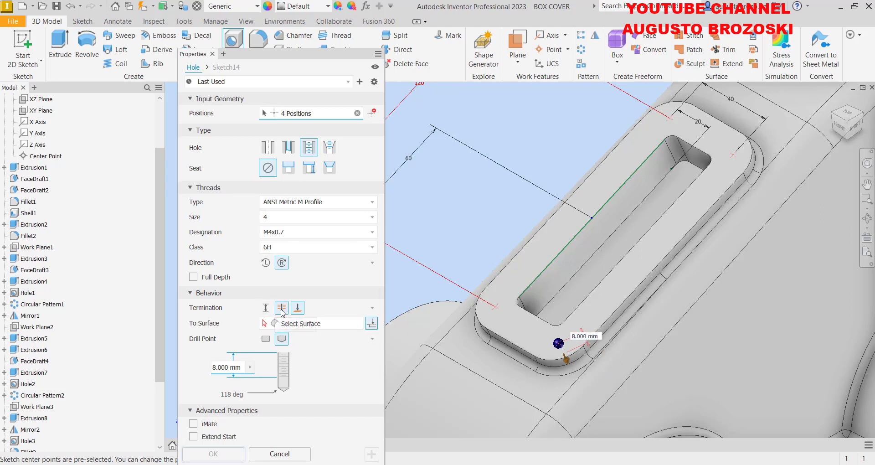
scroll(526, 207, down, 5)
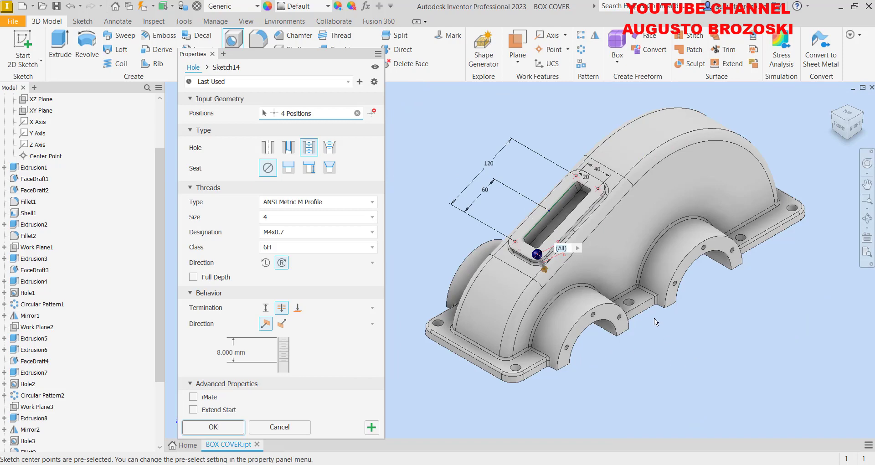
shift+middle_drag(636, 263, 588, 180)
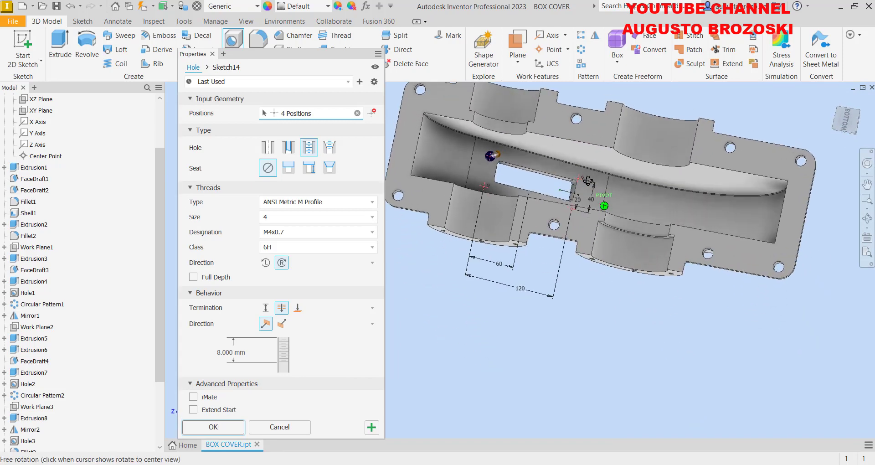
scroll(520, 182, up, 5)
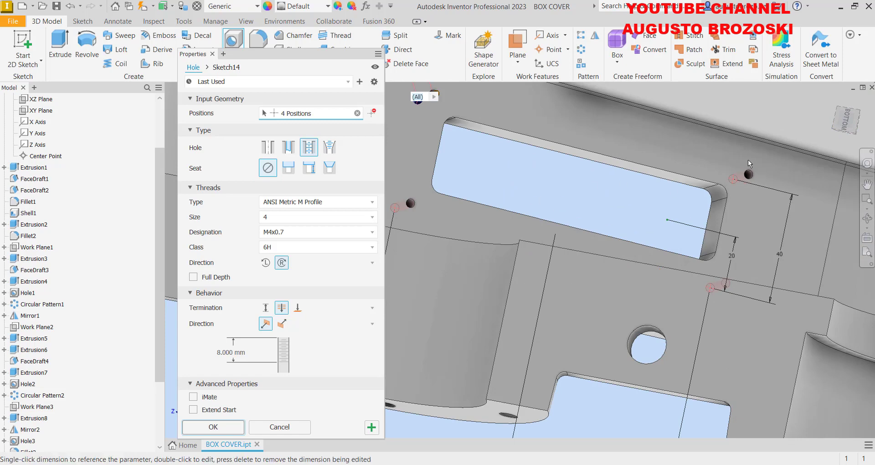
scroll(670, 231, down, 3)
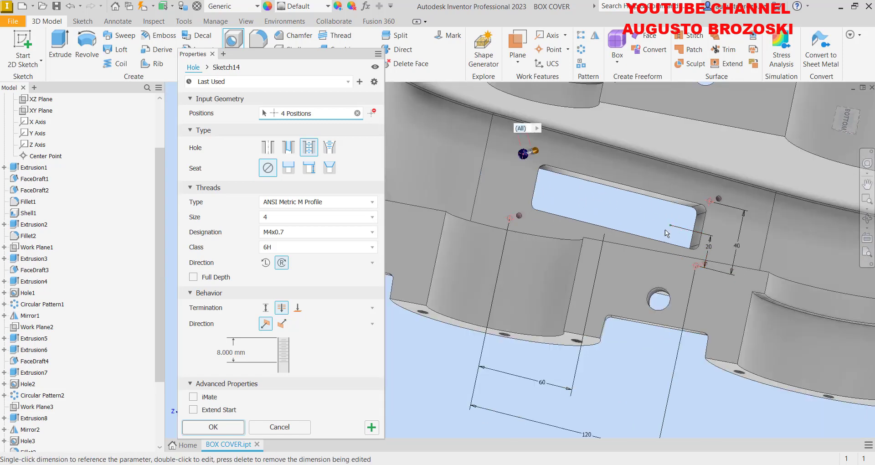
scroll(611, 198, up, 4)
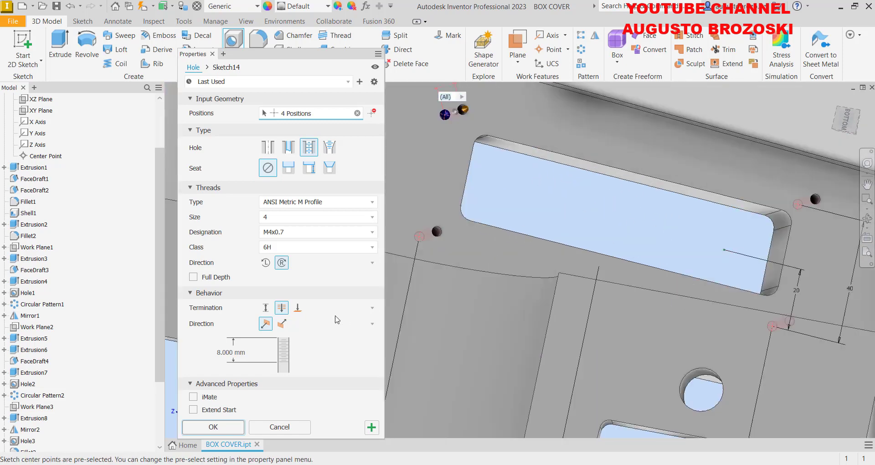
- Terminate the four holes at the cover's inner sloped face, enable full-depth threads, and create the hole feature
click(301, 309)
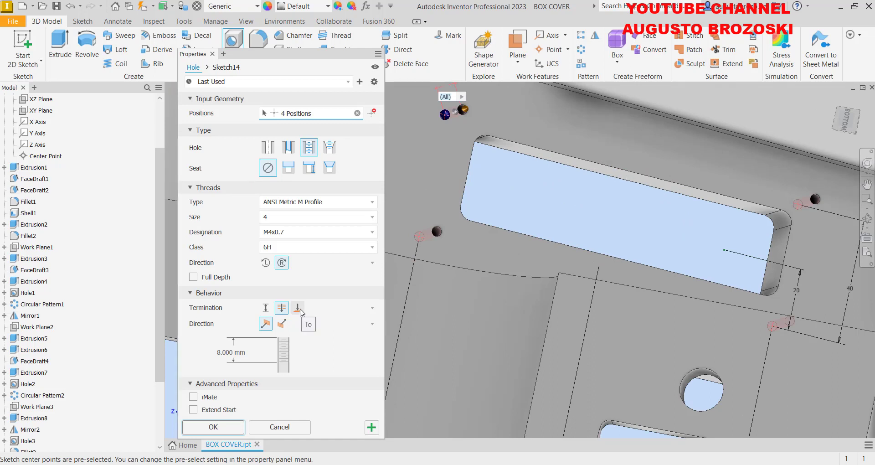
click(475, 236)
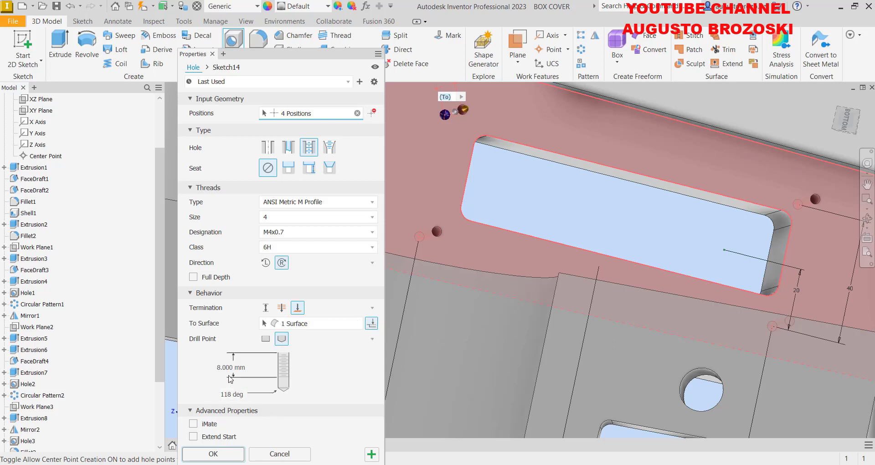
click(193, 278)
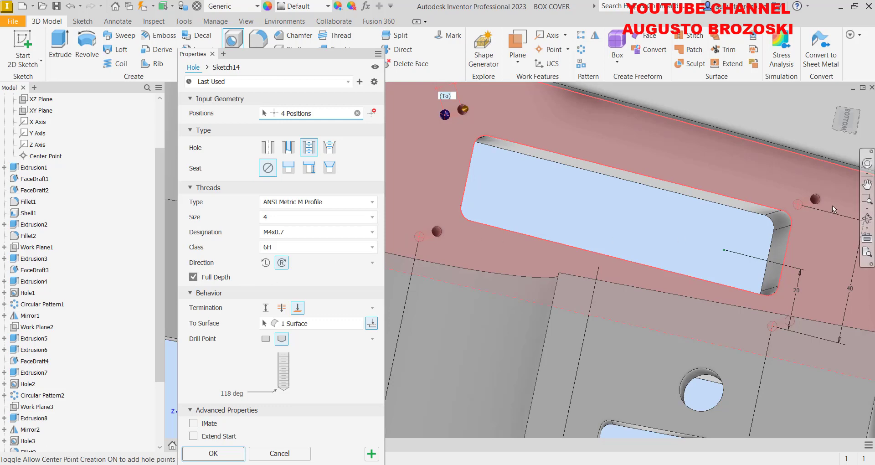
click(213, 453)
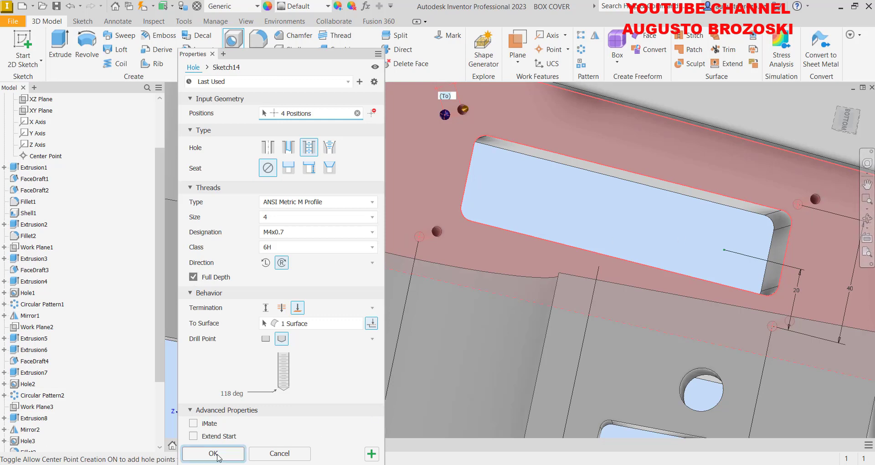
- Inspect the threaded holes from inside the cover and return to the isometric home view
scroll(453, 105, up, 5)
scroll(467, 112, up, 5)
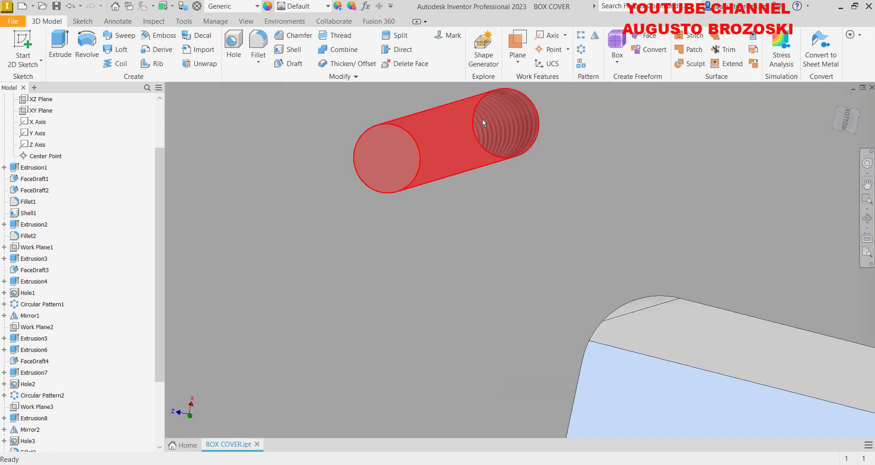
scroll(472, 232, down, 6)
scroll(471, 233, down, 5)
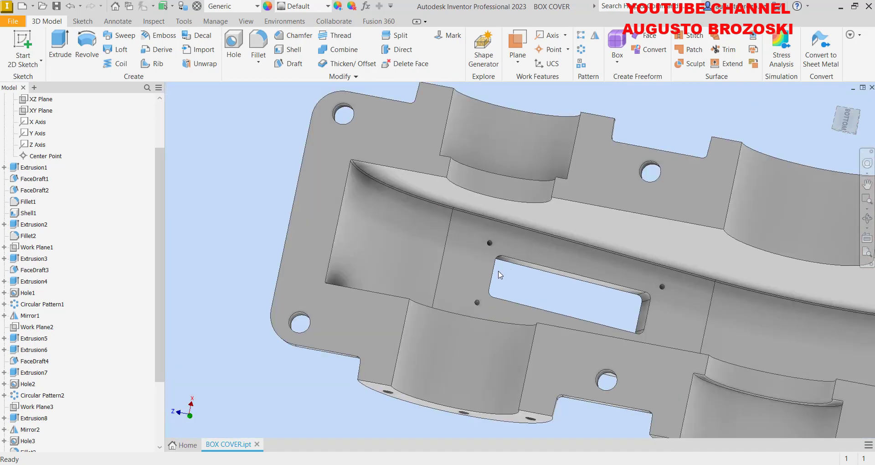
click(834, 99)
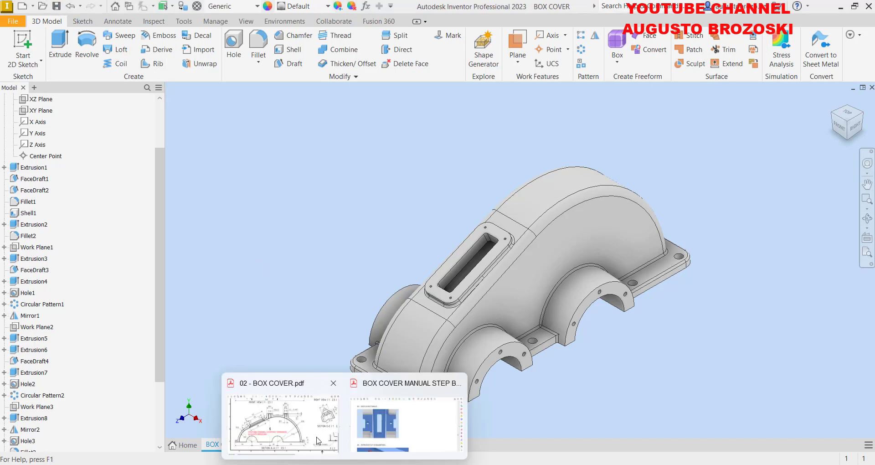
- Consult Section A-A of the drawing and steps 43 and 44 of the step-by-step manual, then return to the BOX COVER model
click(317, 433)
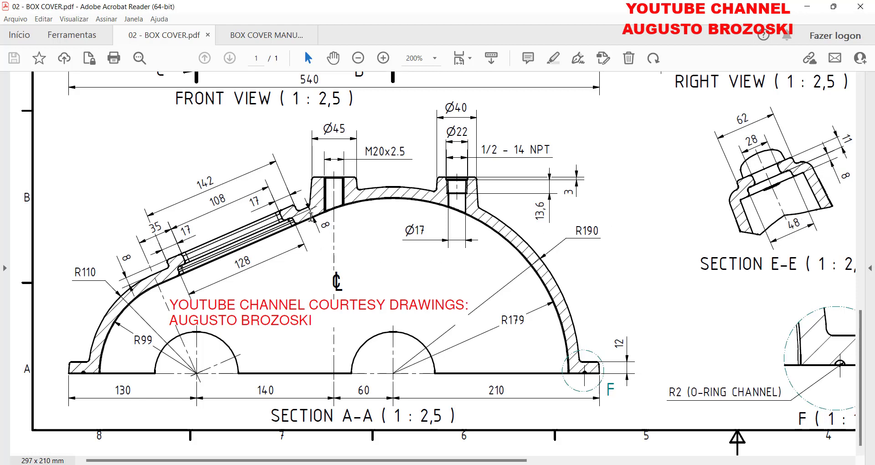
click(277, 40)
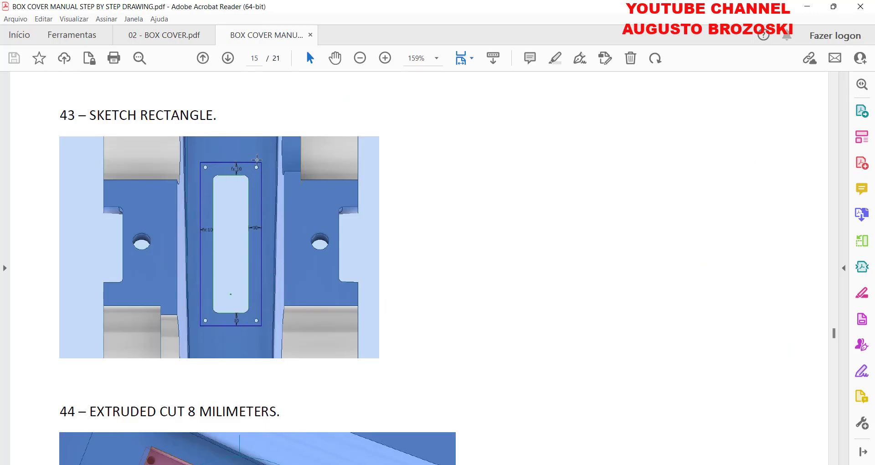
click(805, 7)
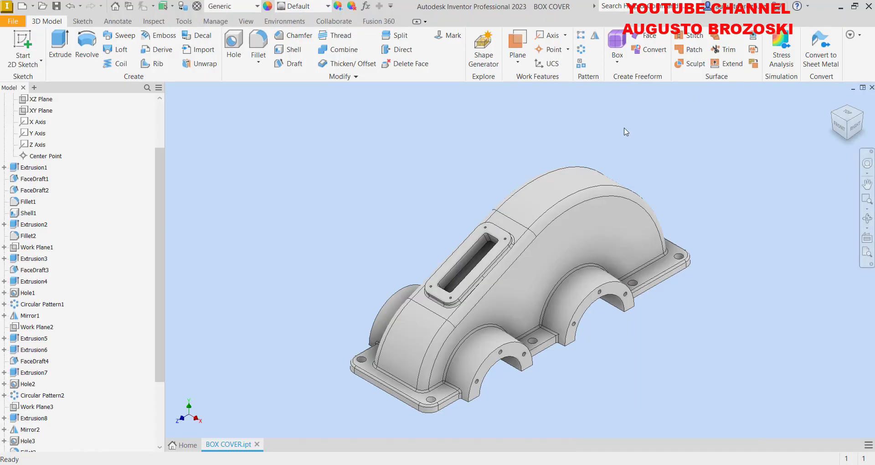
- Start a 2D sketch on the cover's inner sloped face around the inspection window
click(848, 138)
click(848, 139)
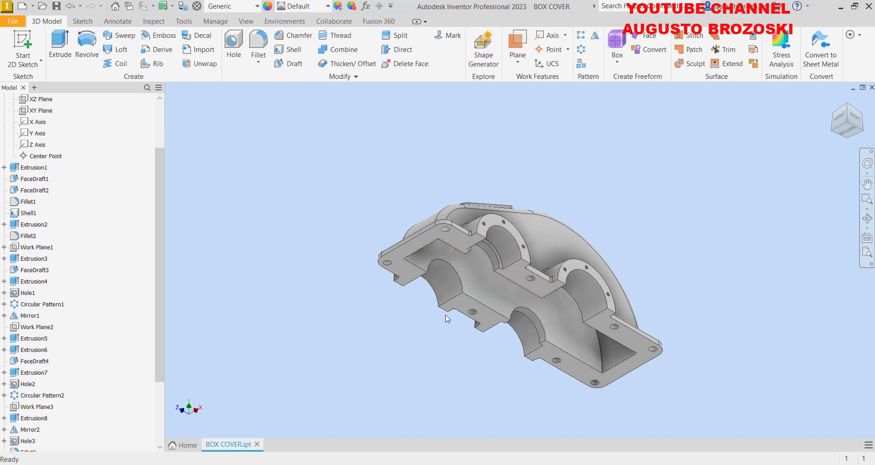
click(468, 299)
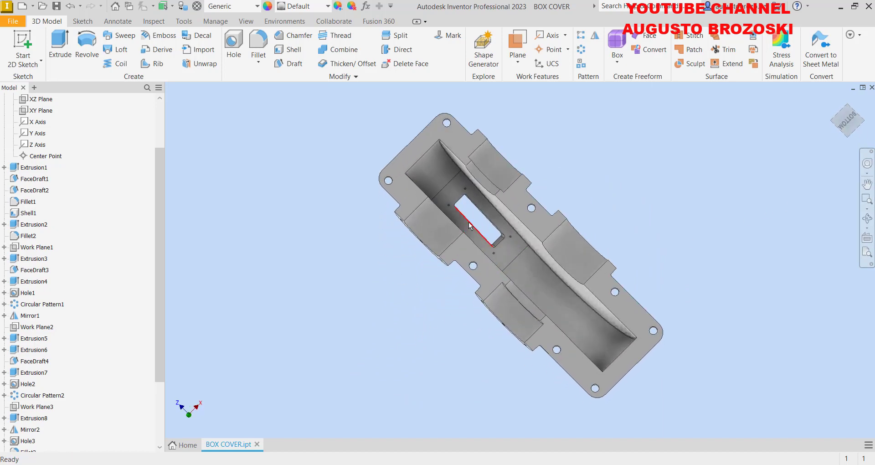
scroll(469, 225, down, 6)
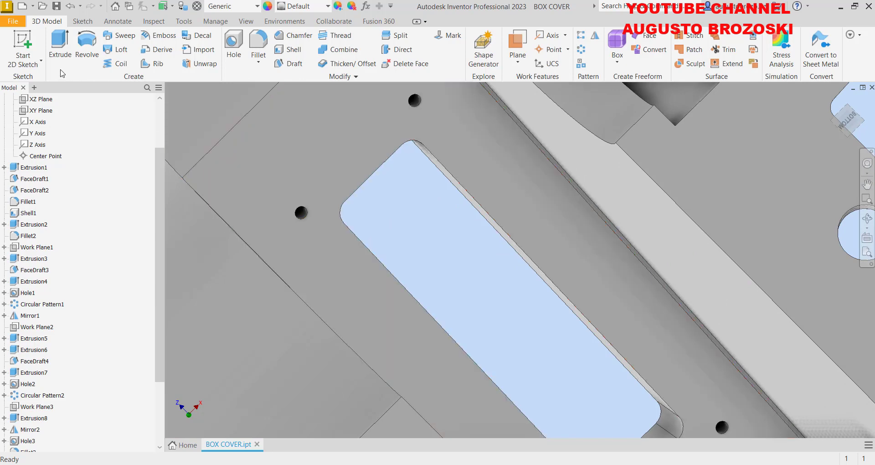
click(23, 41)
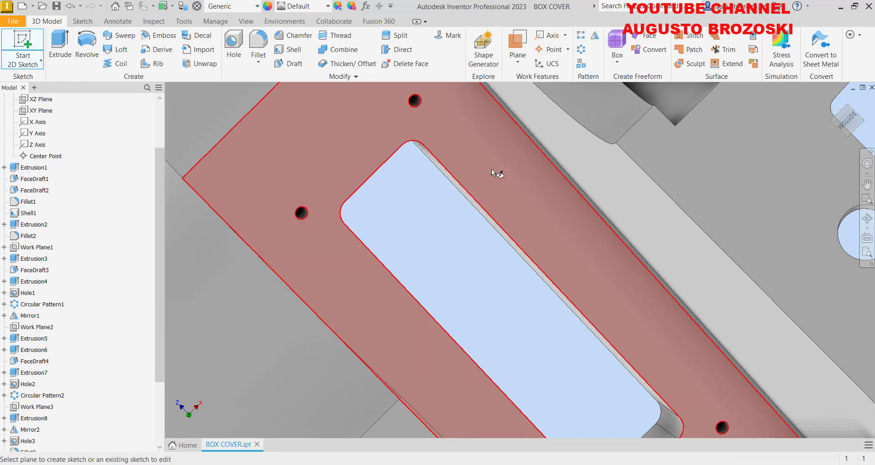
click(505, 176)
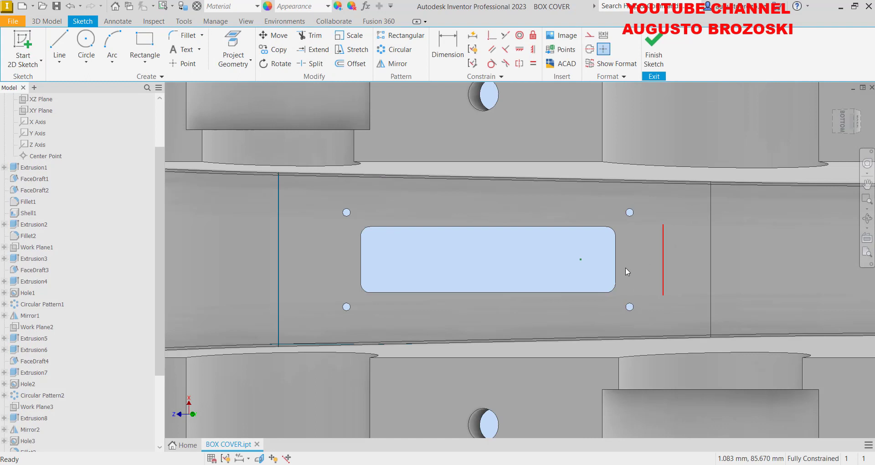
- Sketch a two-point rectangle about 157 mm long enclosing the inspection window and the four tapped holes
click(145, 46)
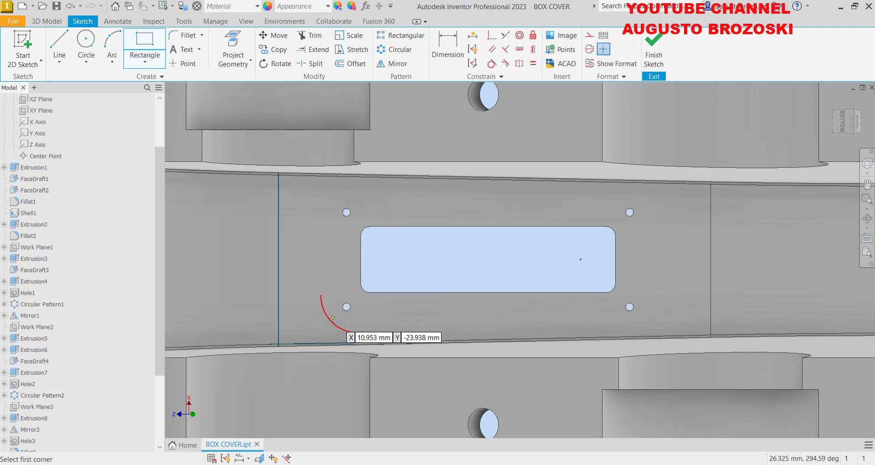
click(304, 328)
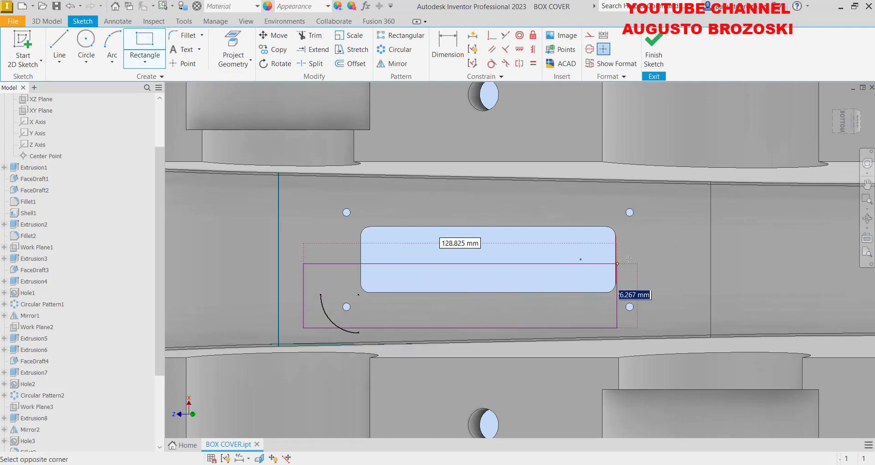
click(673, 199)
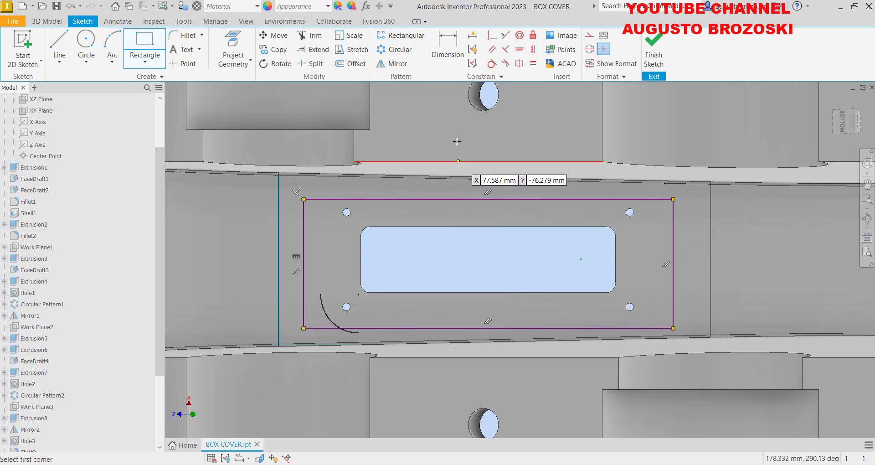
- Look up the recess length in Section A-A of the PDF drawing and dimension the rectangle's long side to 128 mm
click(446, 53)
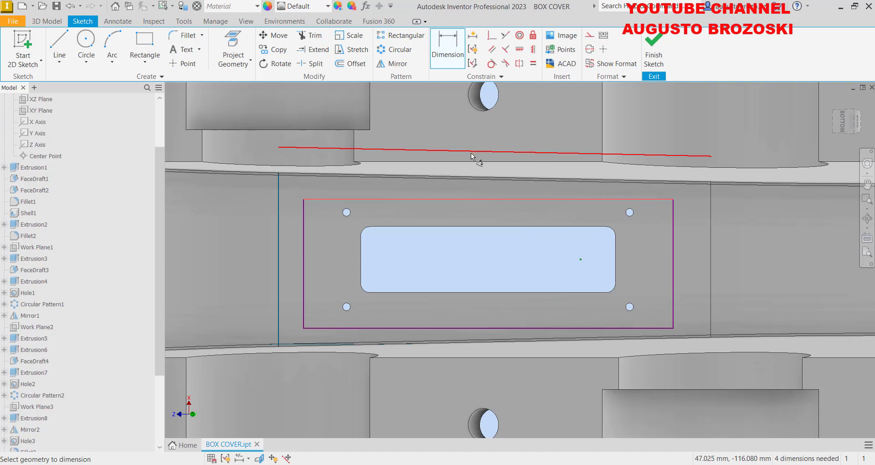
click(476, 192)
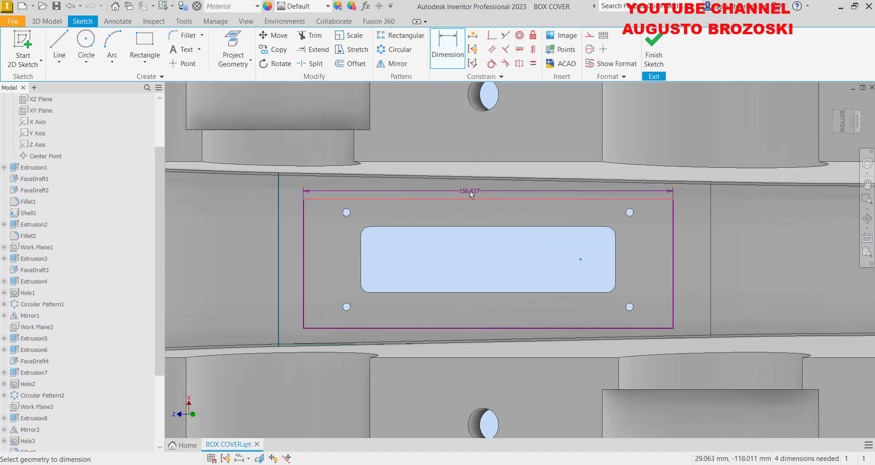
click(469, 190)
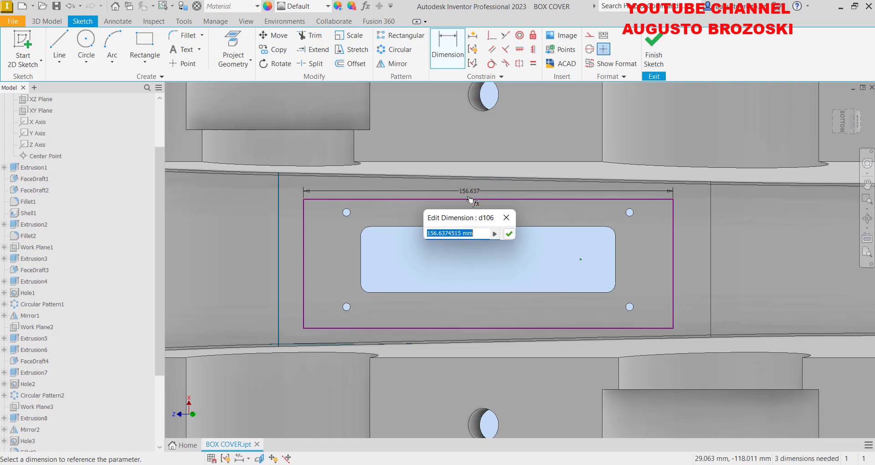
mouse_move(344, 464)
click(324, 435)
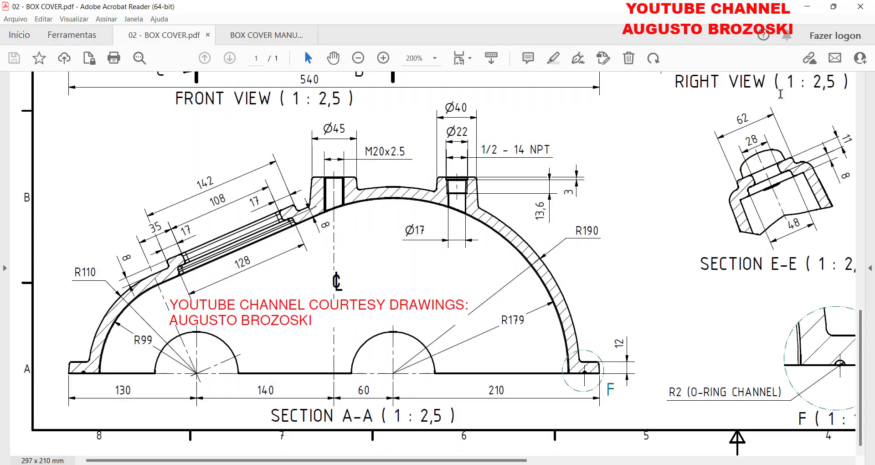
key(alt+Tab)
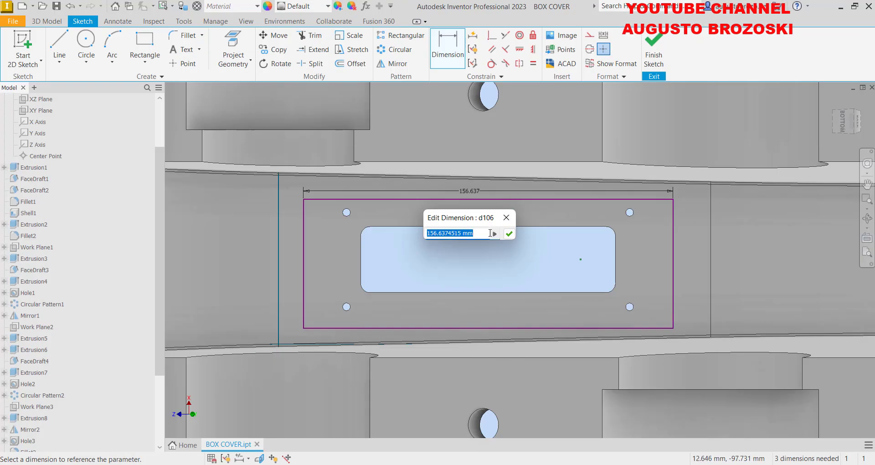
text(128)
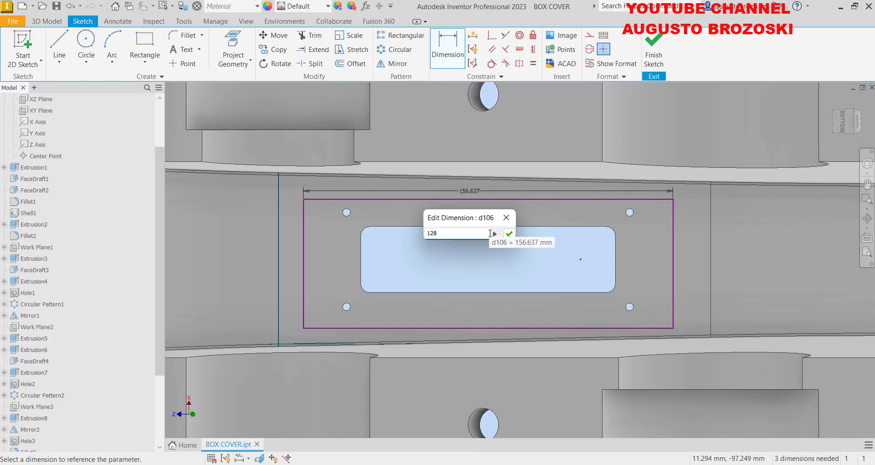
key(Return)
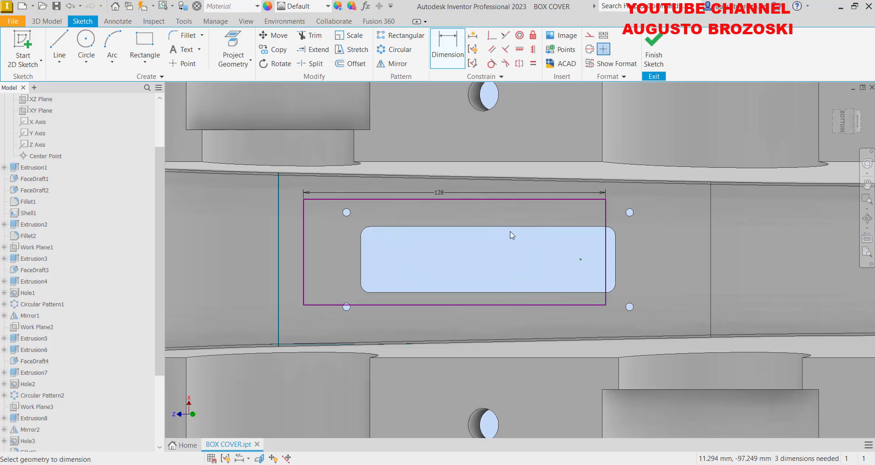
- Dimension the rectangle's short side to 48 mm
click(605, 218)
click(686, 244)
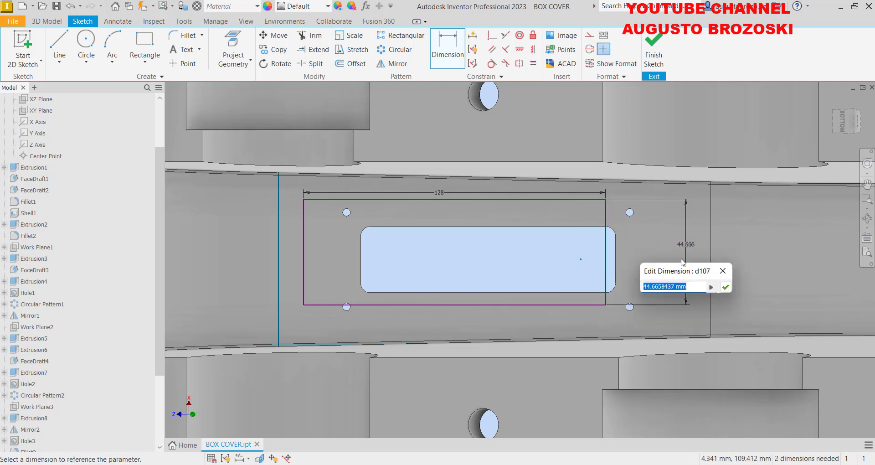
text(48)
key(Return)
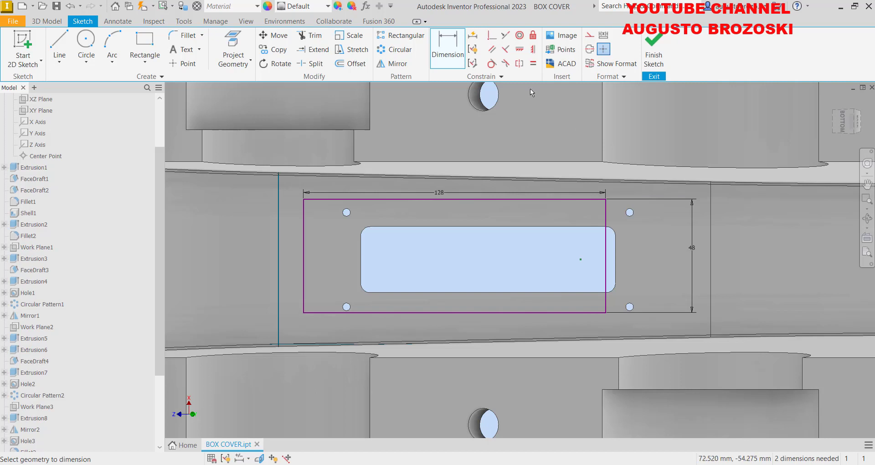
- Center the rectangle on the window by aligning their edge midpoints with horizontal and vertical constraints
click(520, 50)
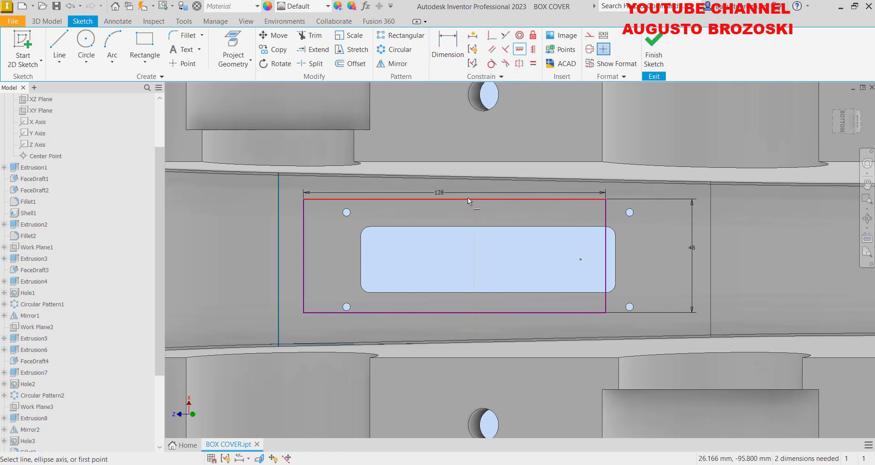
click(455, 200)
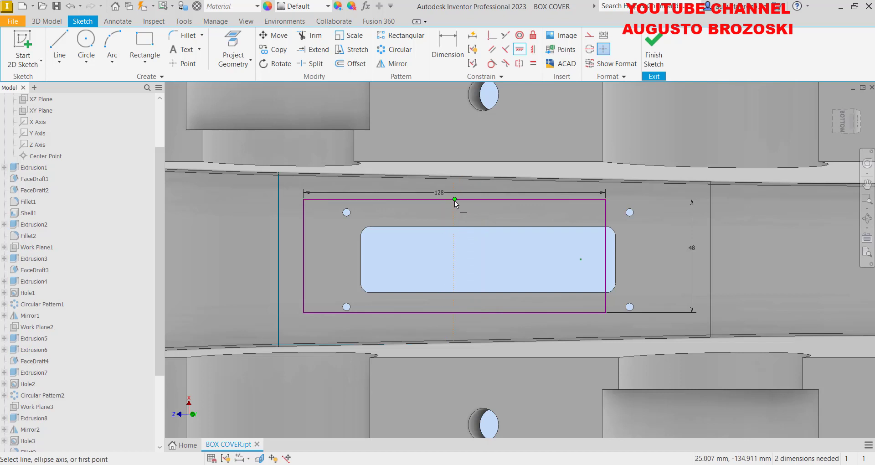
click(486, 226)
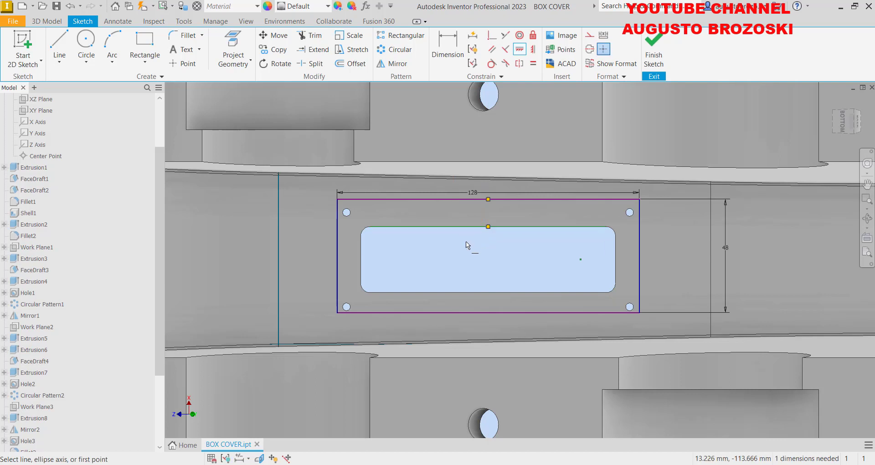
click(533, 50)
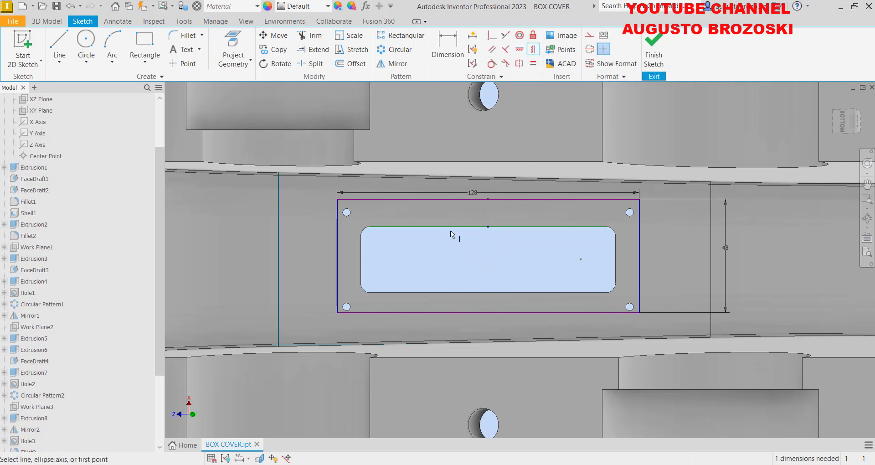
click(339, 256)
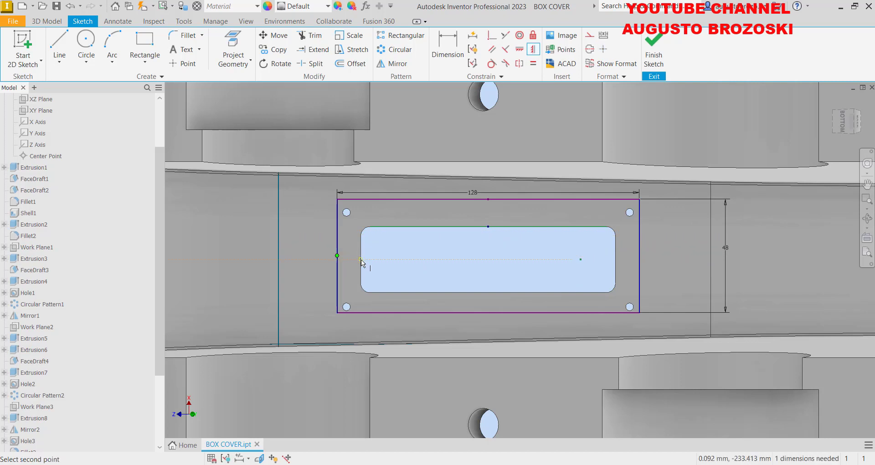
click(361, 258)
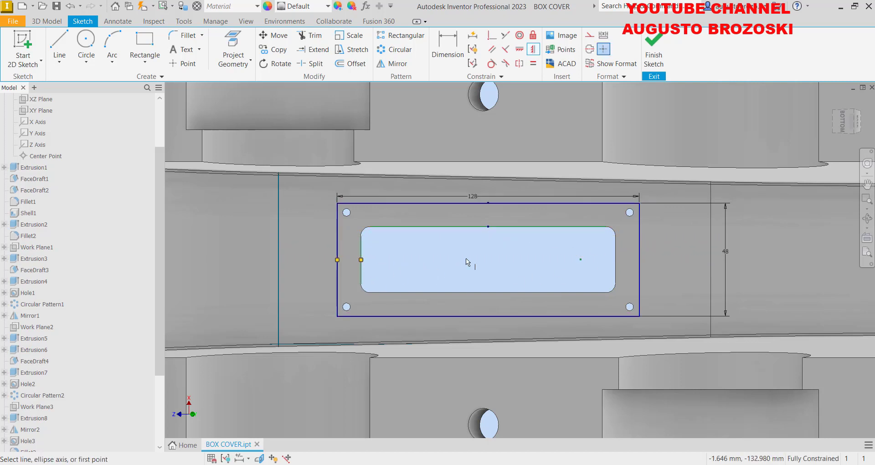
- Finish the sketch, check the drawing, and extrude the rectangle as an 8 mm deep cut into the cover's inner sloped wall
click(652, 52)
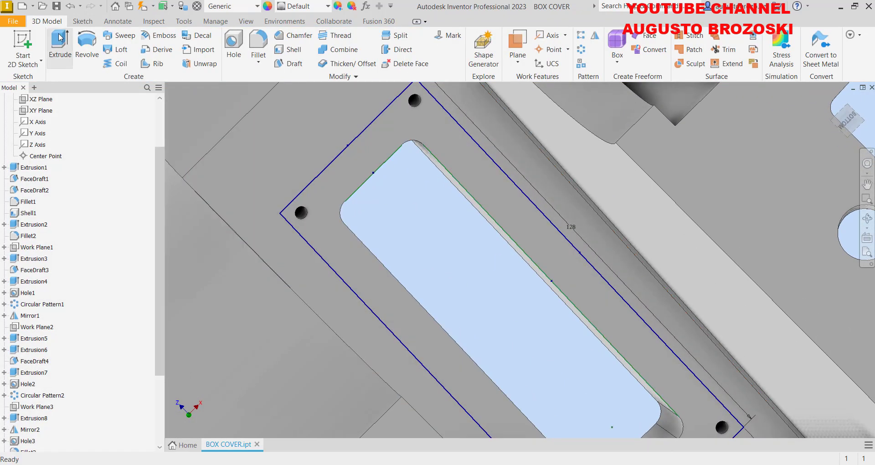
click(60, 39)
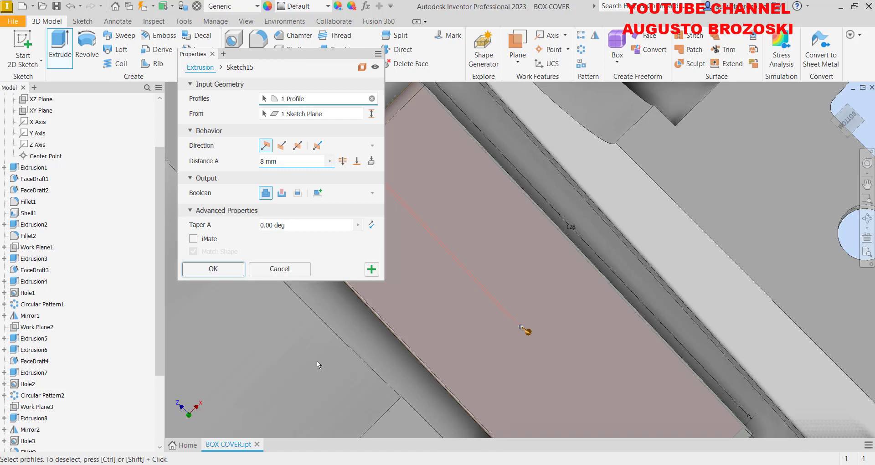
mouse_move(342, 463)
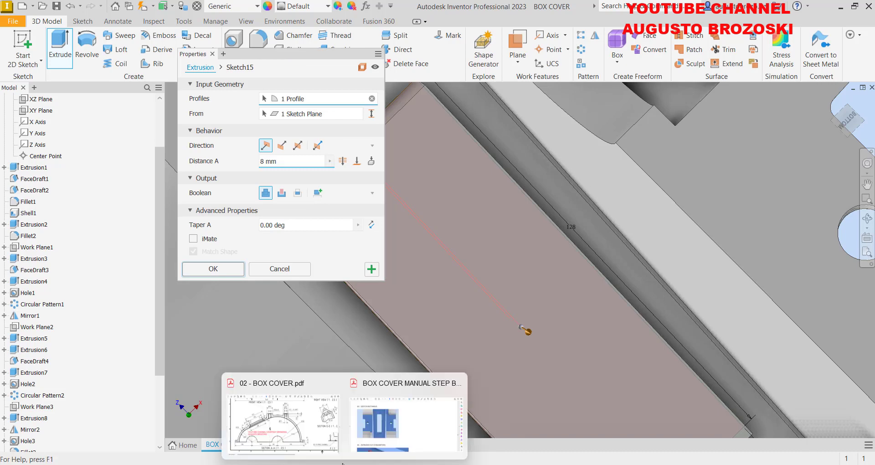
click(322, 437)
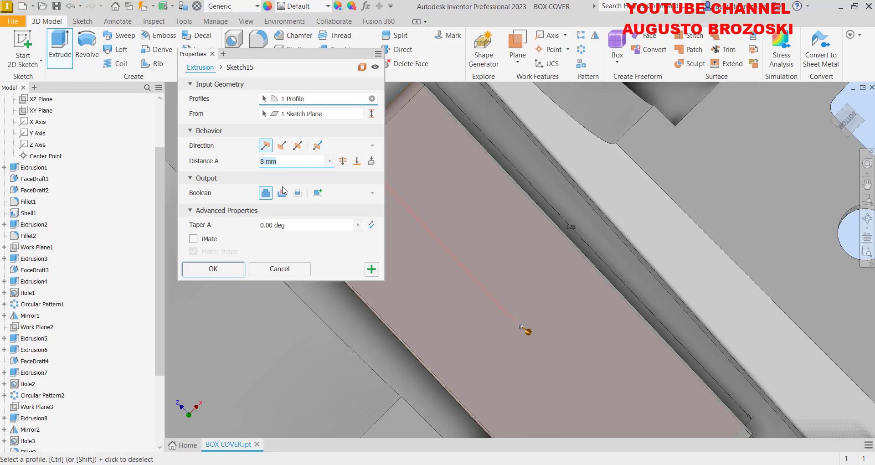
click(285, 195)
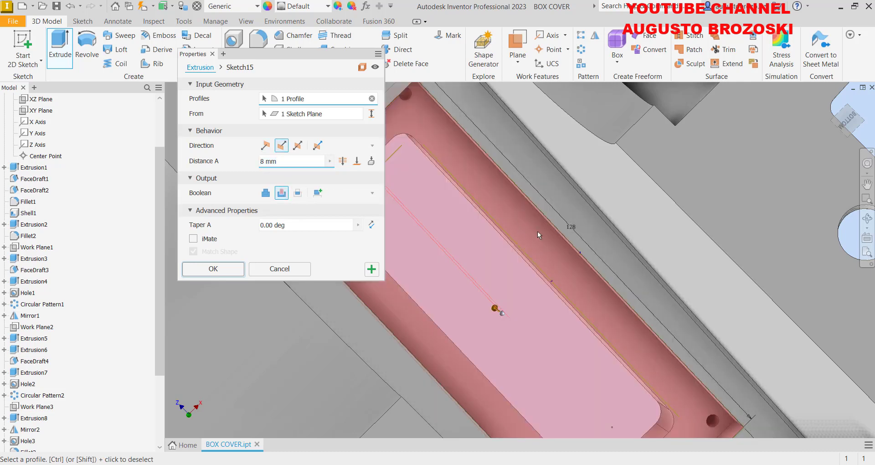
scroll(585, 237, down, 5)
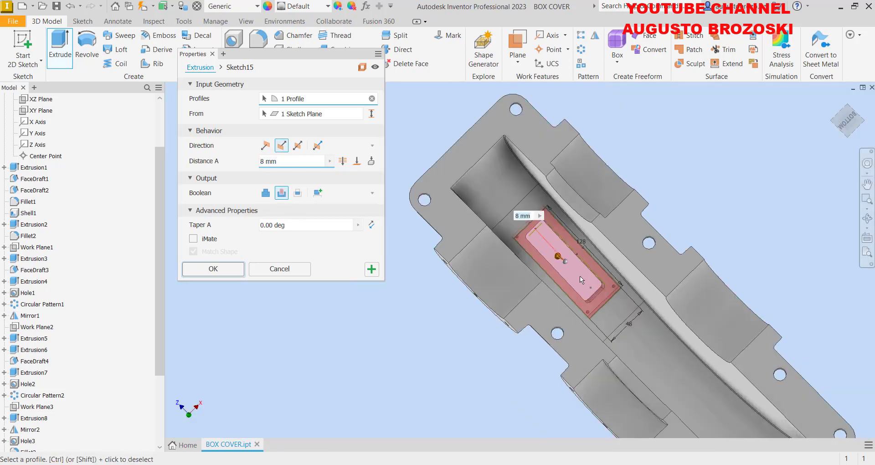
shift+middle_drag(579, 276, 544, 251)
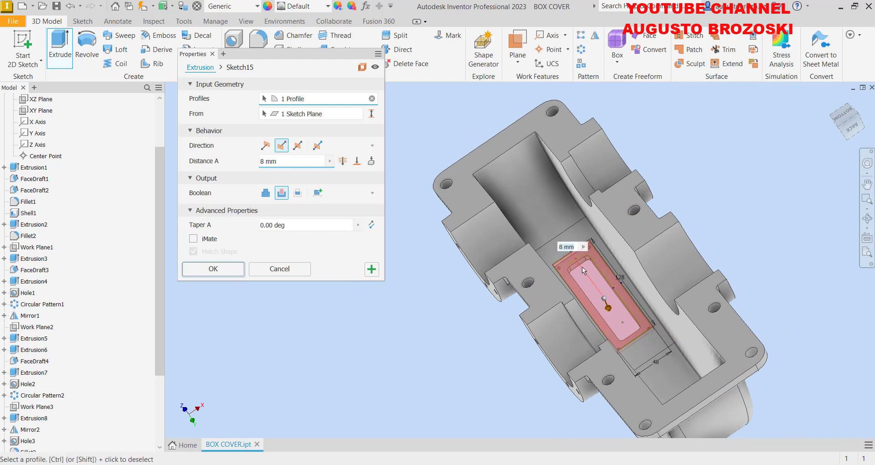
scroll(580, 249, down, 3)
scroll(581, 249, up, 6)
scroll(561, 233, up, 2)
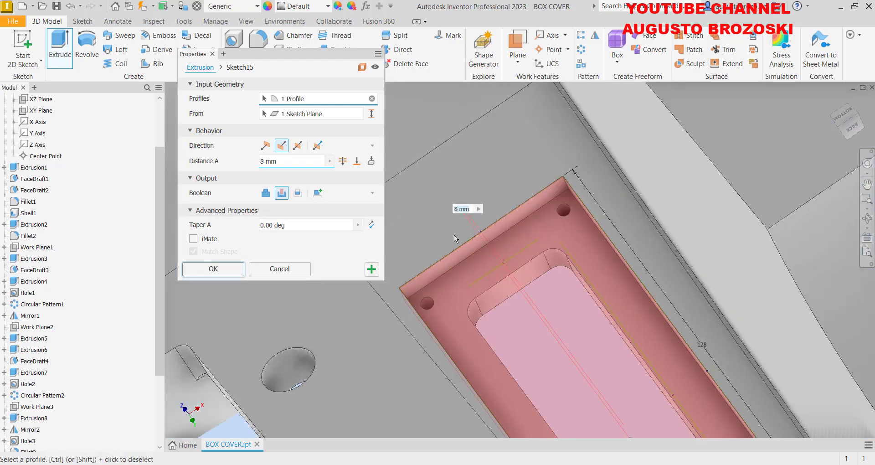
click(210, 268)
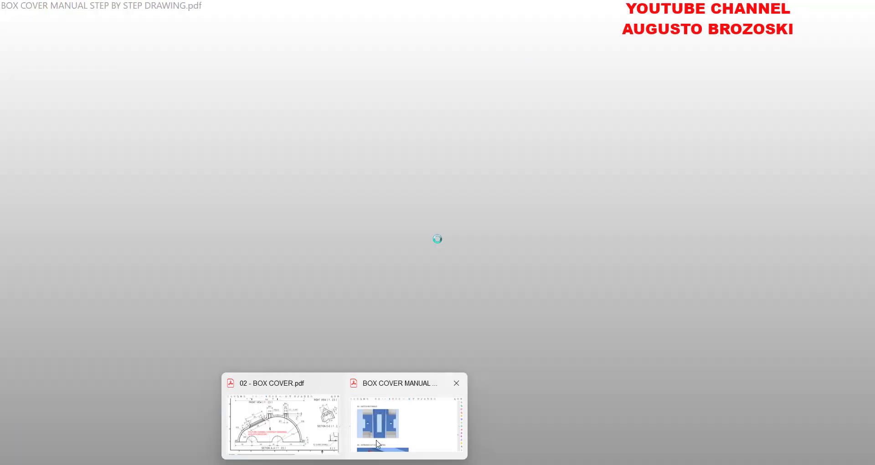
- Check the corner fillet step in the step-by-step manual and start a 4 mm fillet on two corner edges at one end of the recess
click(406, 410)
scroll(280, 278, down, 2)
scroll(280, 278, down, 8)
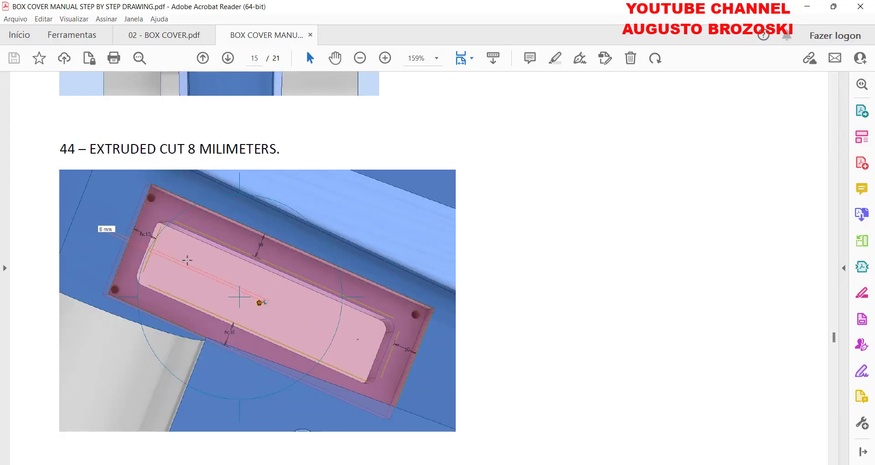
scroll(233, 284, down, 4)
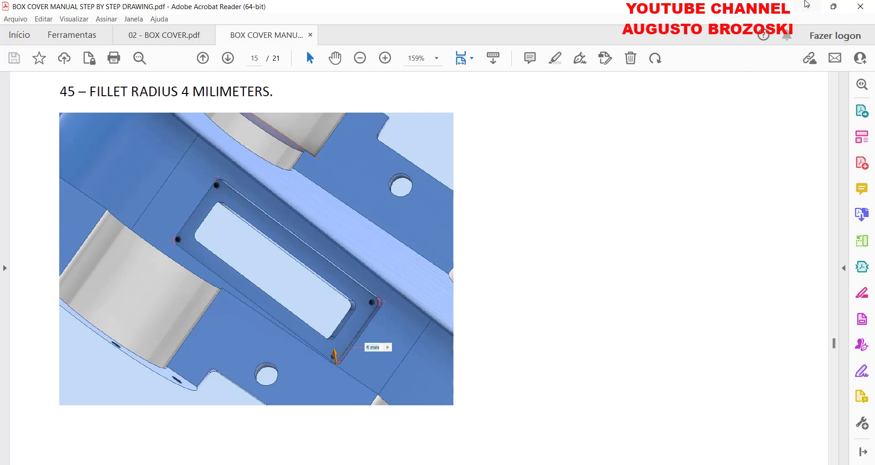
click(805, 6)
click(263, 43)
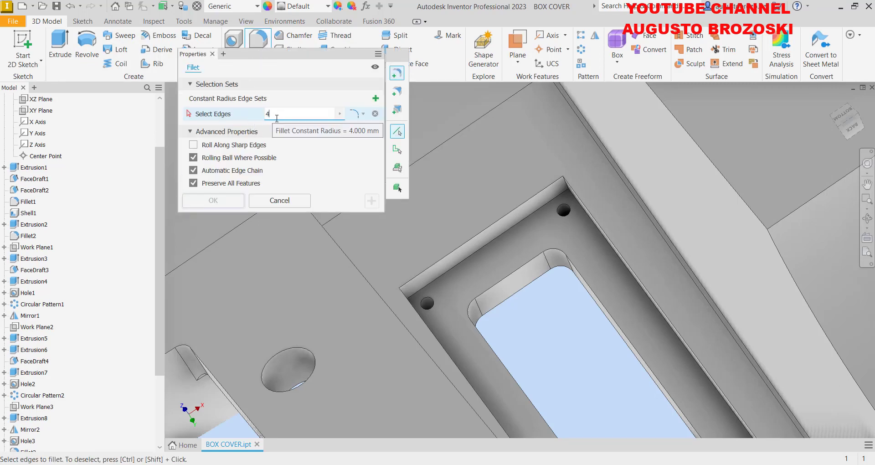
scroll(567, 213, up, 5)
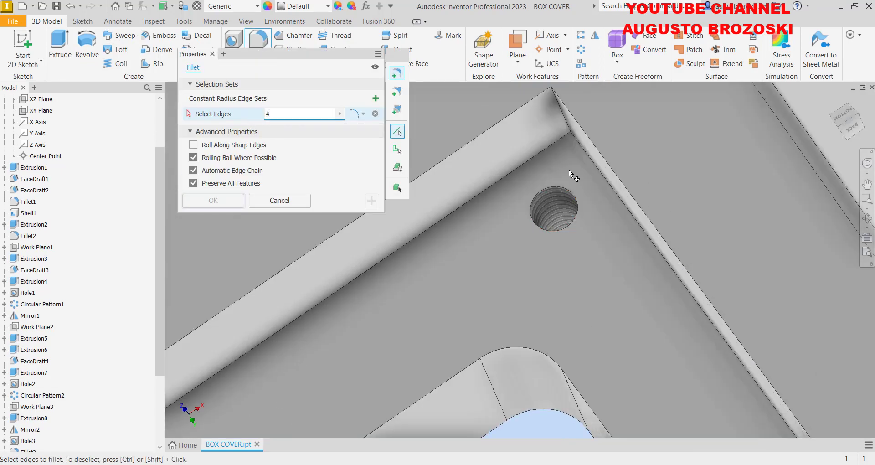
click(566, 125)
scroll(559, 143, down, 3)
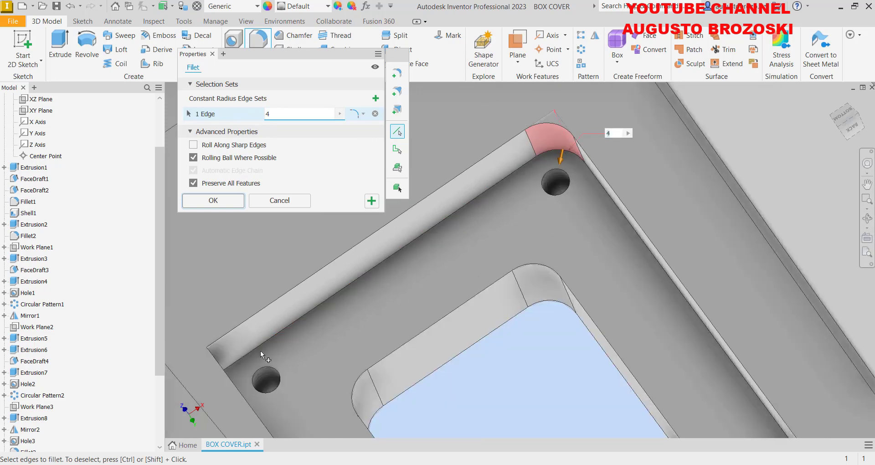
scroll(403, 275, down, 3)
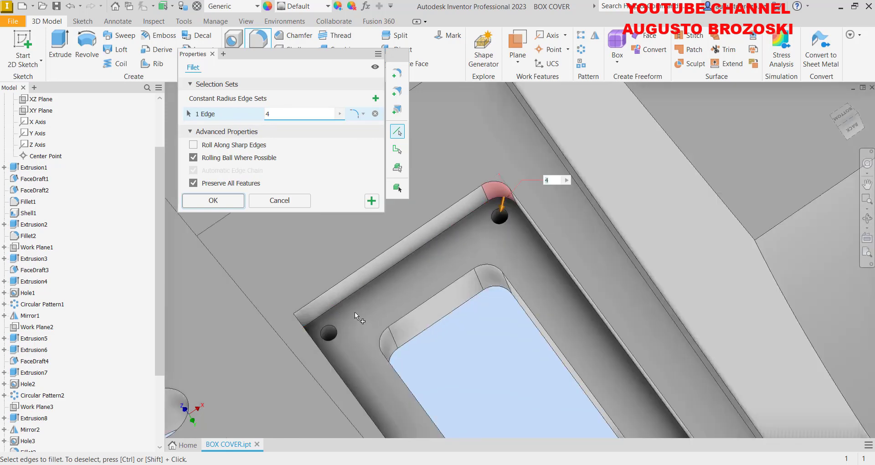
shift+middle_drag(355, 312, 306, 328)
click(301, 327)
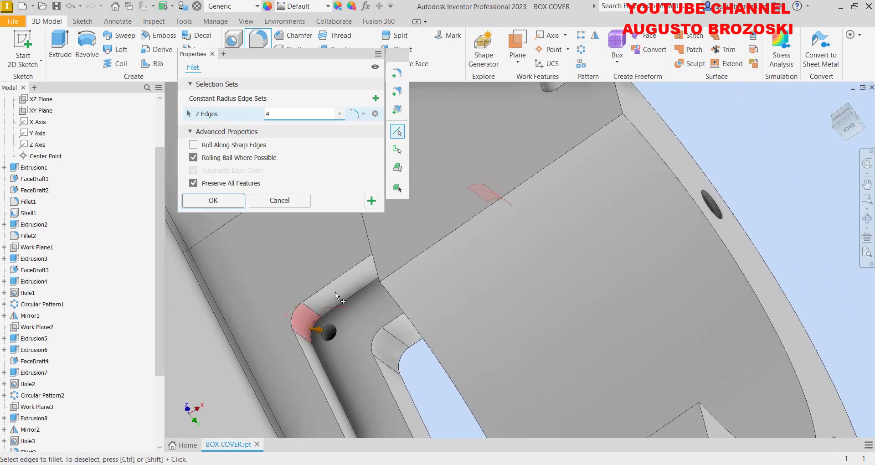
- Add the two corner edges at the recess's other end to the 4 mm fillet and apply it
shift+middle_drag(335, 292, 401, 370)
scroll(400, 371, up, 6)
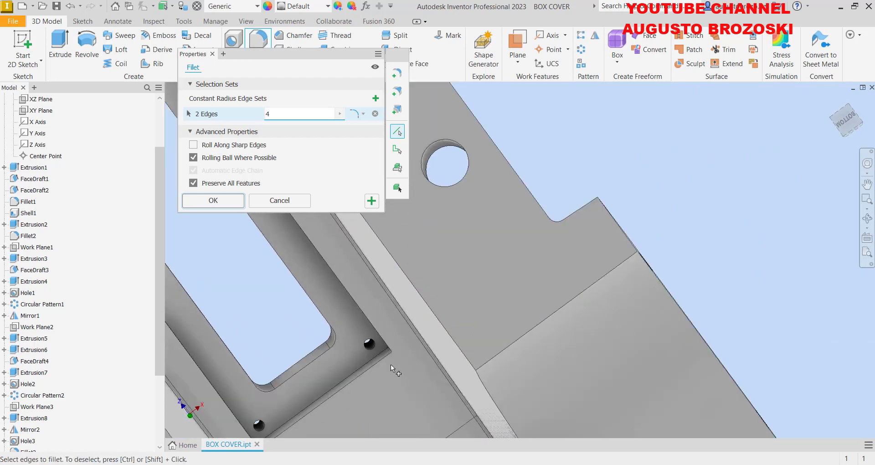
click(377, 318)
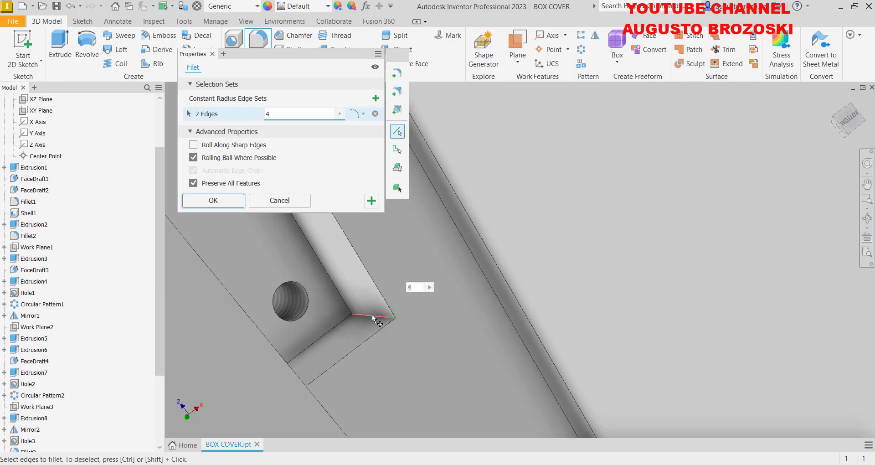
mouse_move(378, 318)
shift+middle_down()
mouse_move(426, 305)
mouse_move(400, 302)
mouse_move(378, 318)
shift+middle_up()
scroll(400, 255, down, 5)
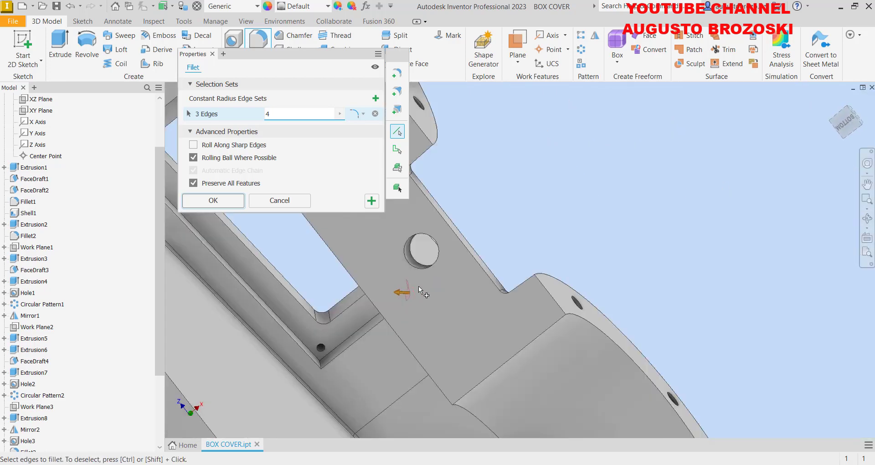
scroll(327, 368, up, 4)
click(326, 360)
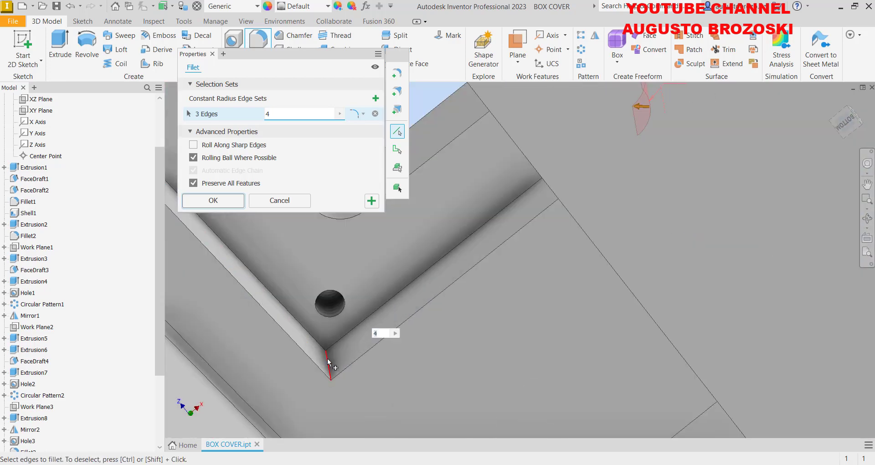
click(213, 201)
scroll(319, 283, down, 2)
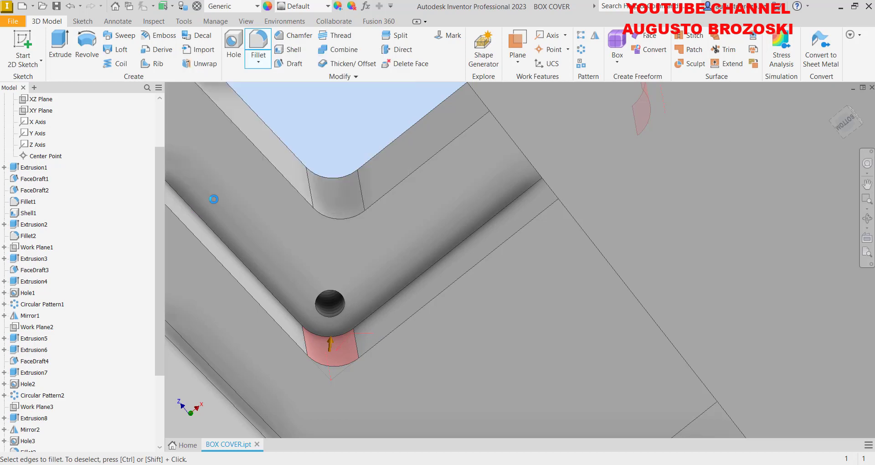
scroll(477, 304, down, 3)
scroll(453, 291, down, 2)
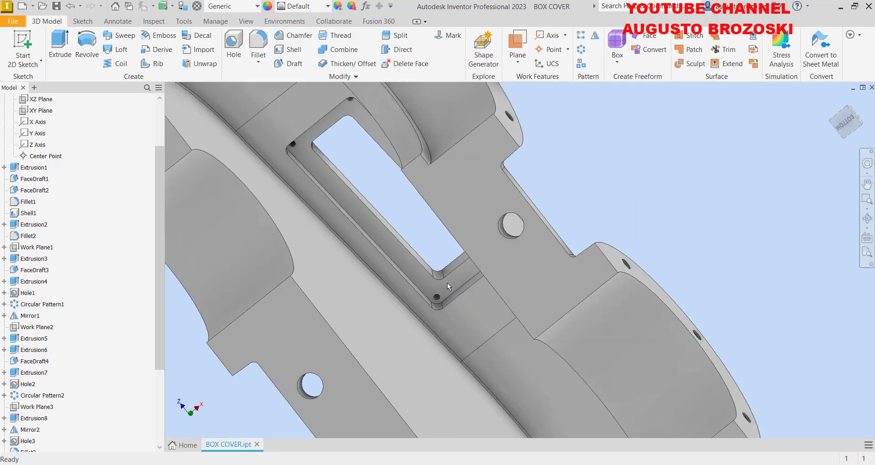
- Consult the manual's next step and fillet the inner rims of the recess and the window opening with a 3 mm radius
click(351, 455)
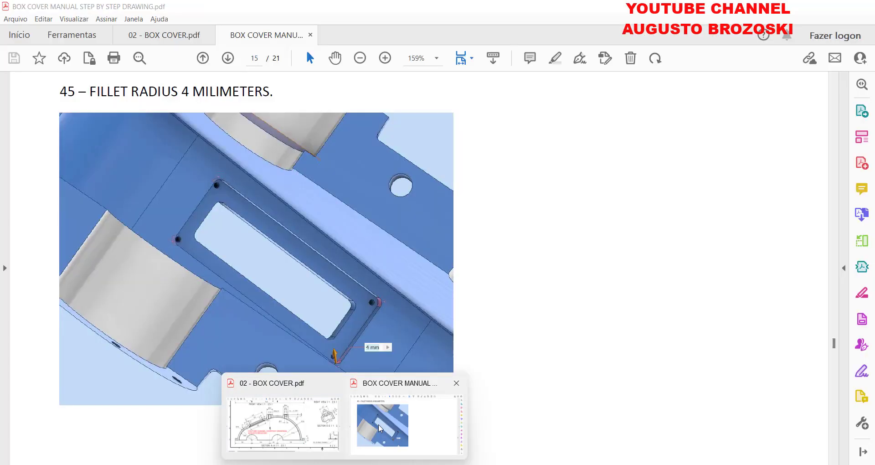
scroll(328, 313, down, 5)
scroll(324, 334, down, 5)
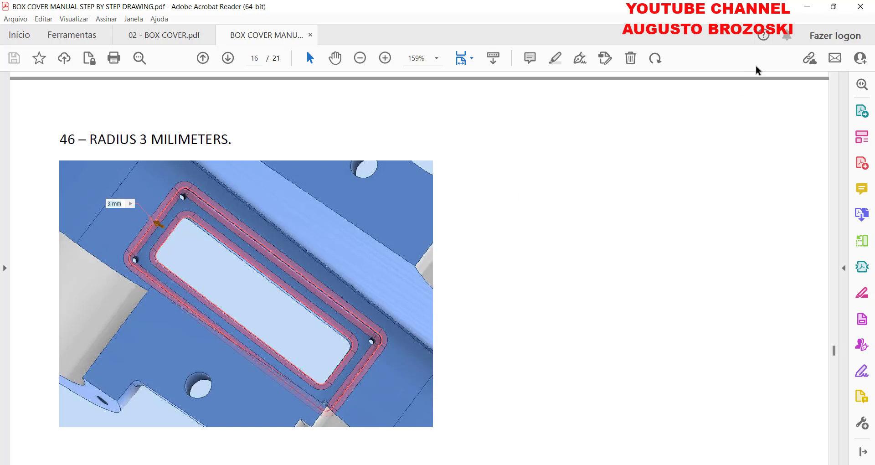
click(807, 7)
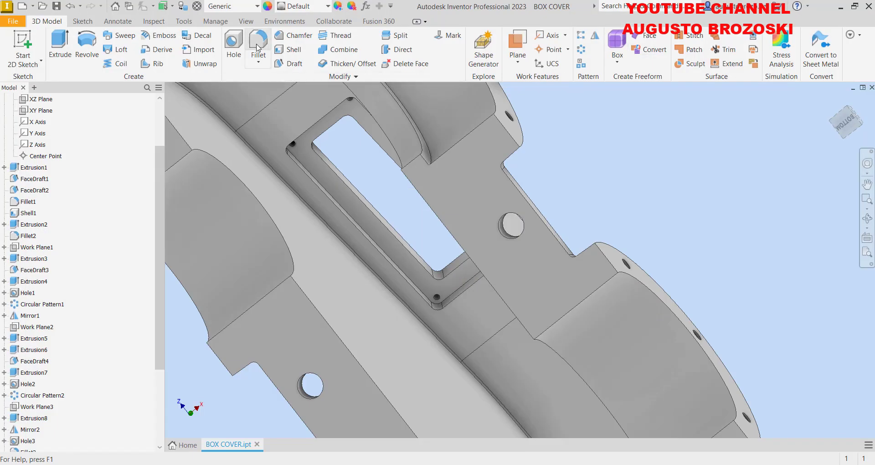
click(259, 45)
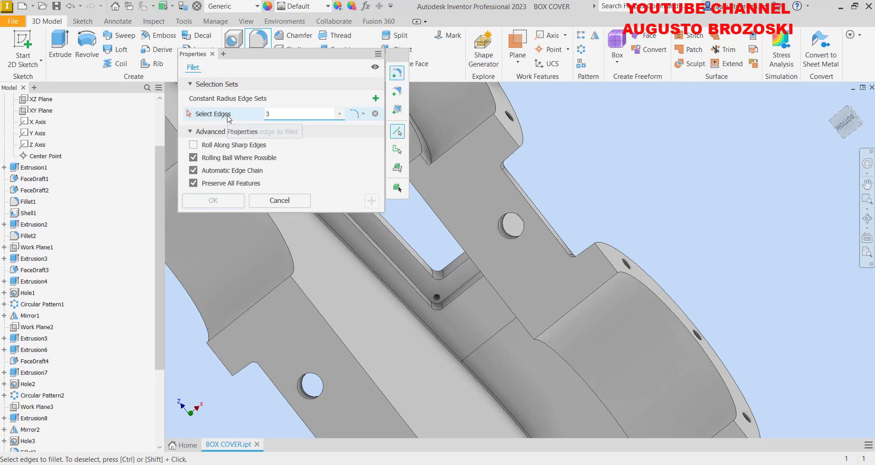
scroll(514, 261, down, 5)
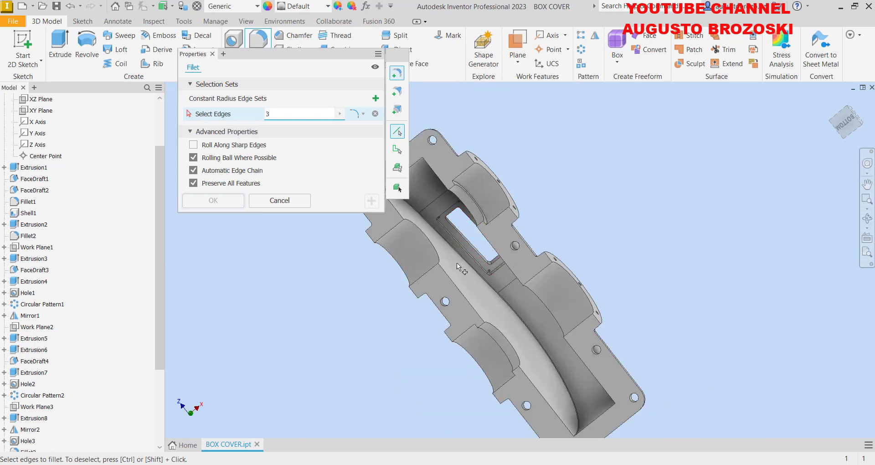
shift+middle_drag(456, 262, 461, 251)
scroll(445, 211, up, 5)
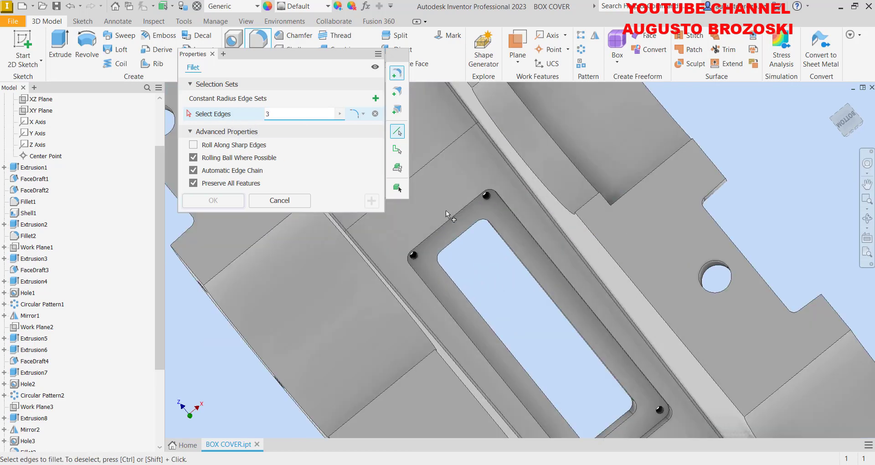
click(460, 213)
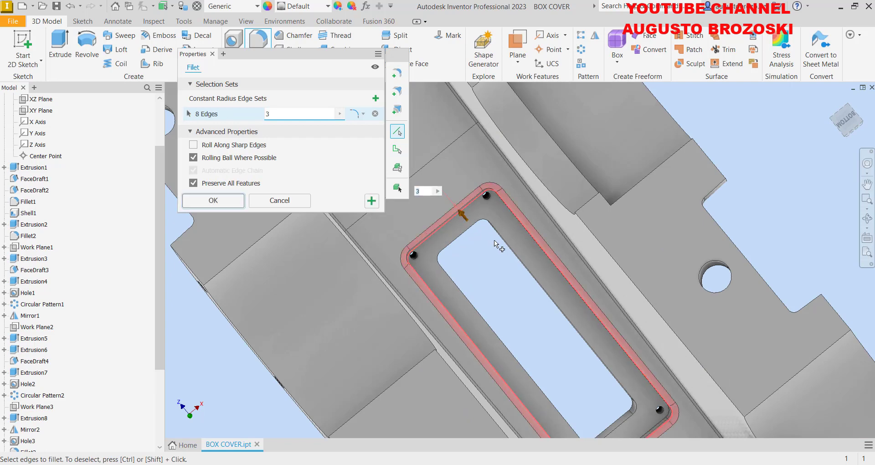
click(213, 201)
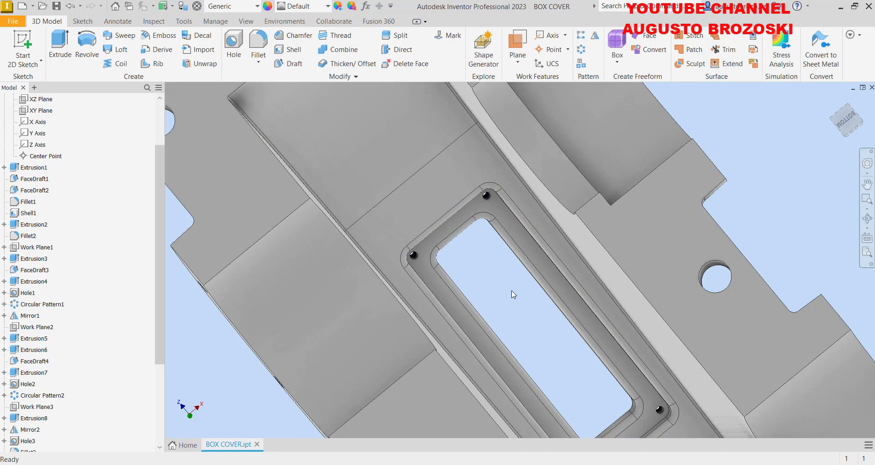
- Return the model to its home view and save the part
mouse_move(513, 294)
shift+middle_down()
mouse_move(547, 287)
mouse_move(478, 285)
mouse_move(469, 270)
mouse_move(502, 279)
mouse_move(514, 268)
shift+middle_up()
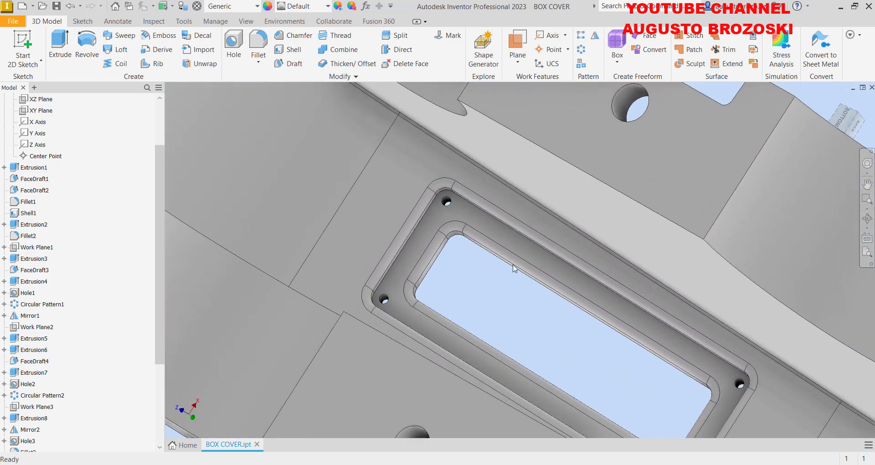
click(833, 101)
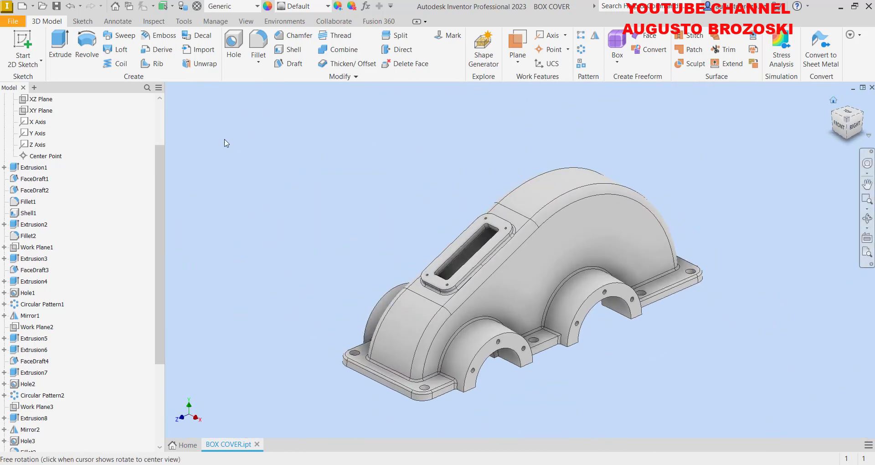
click(56, 7)
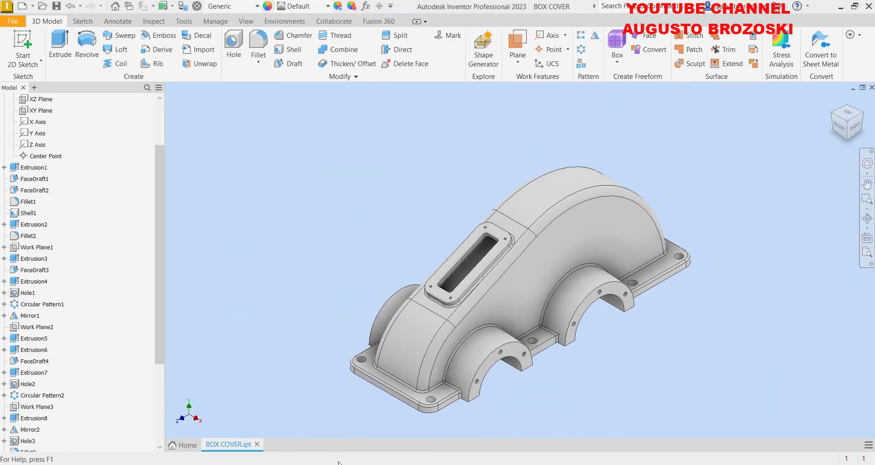
- Check the manual's step 47 and apply a 3 mm fillet to the outer and inner top edges of the inspection window's raised flange
click(375, 442)
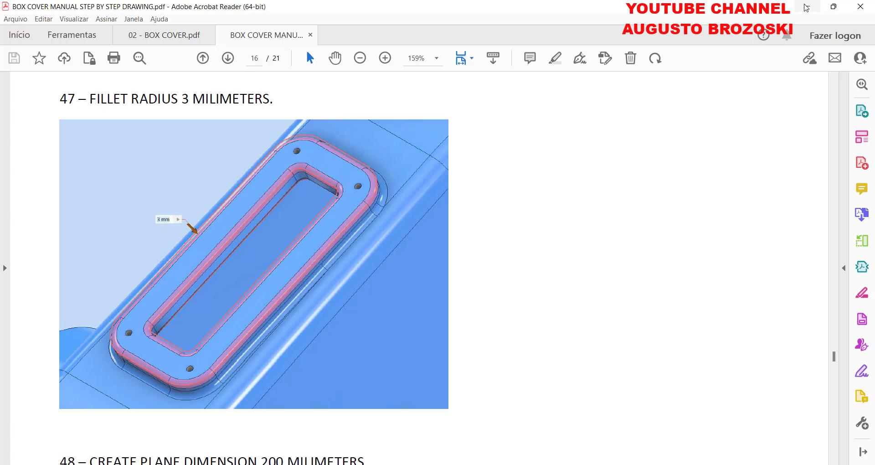
click(806, 6)
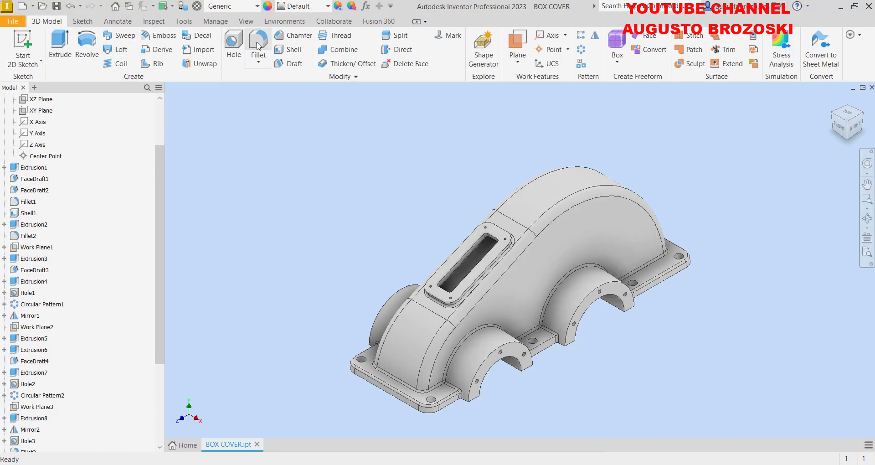
click(258, 43)
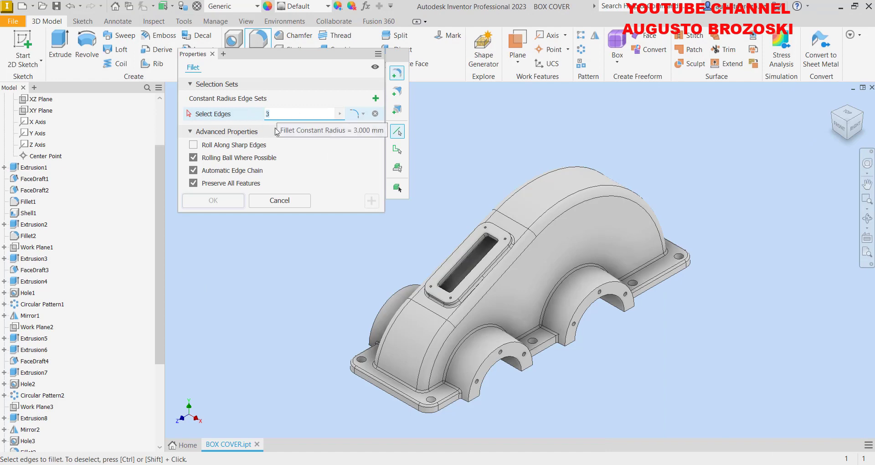
scroll(467, 268, up, 5)
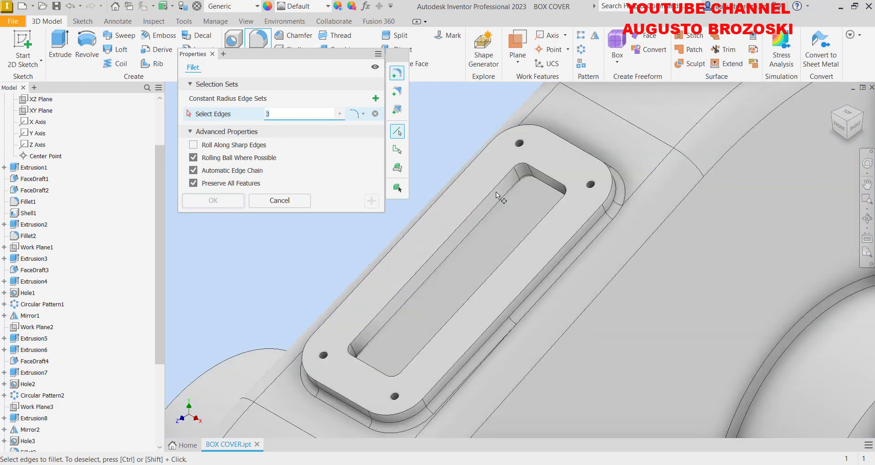
click(476, 163)
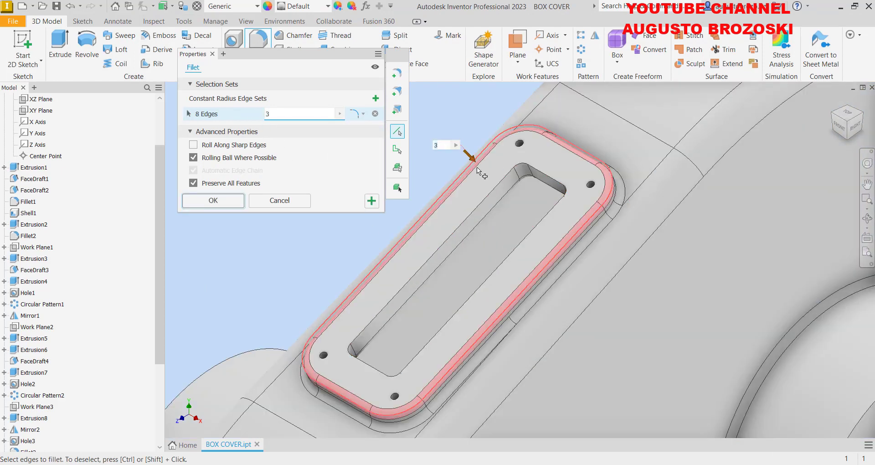
click(488, 192)
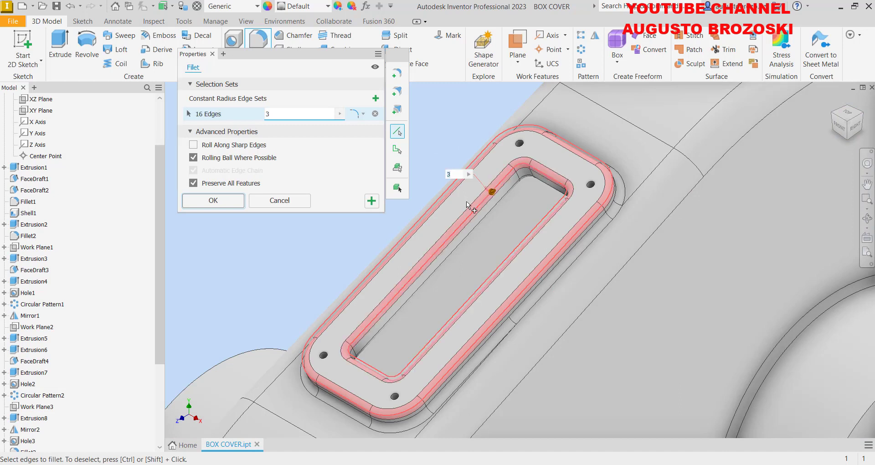
click(223, 202)
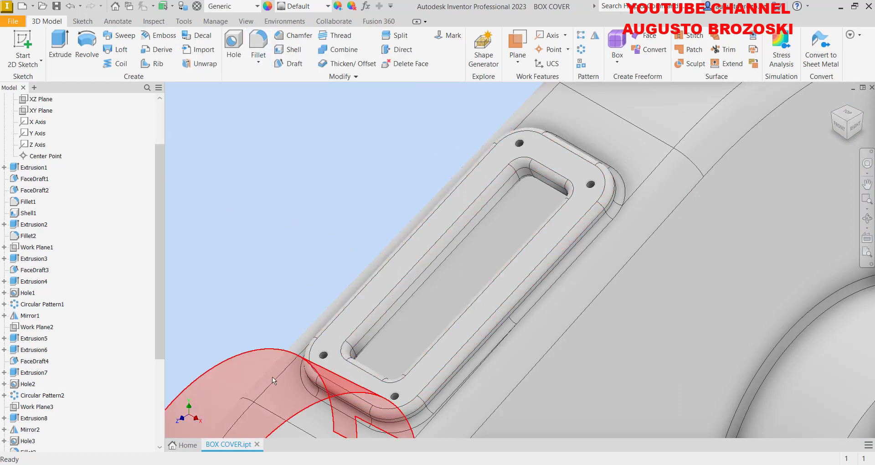
- Consult the manual's steps 48 and 49 for the work plane offset and the circle sketch of the boss
mouse_move(344, 462)
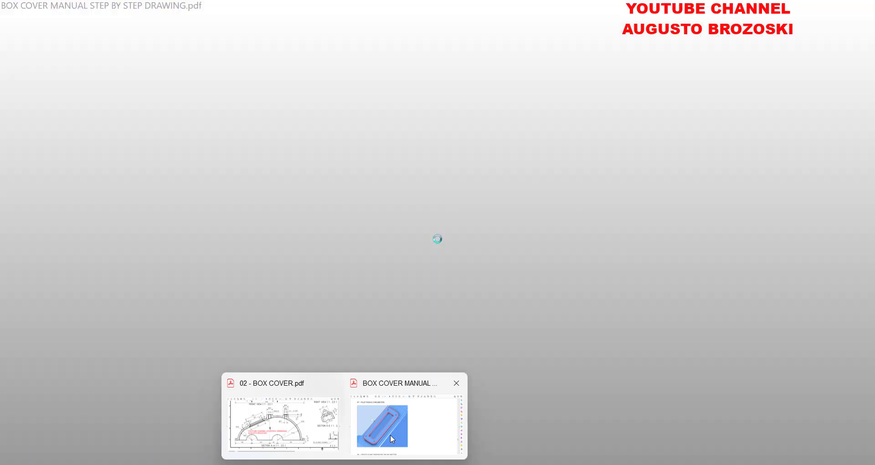
click(390, 433)
scroll(336, 357, down, 5)
scroll(299, 363, down, 5)
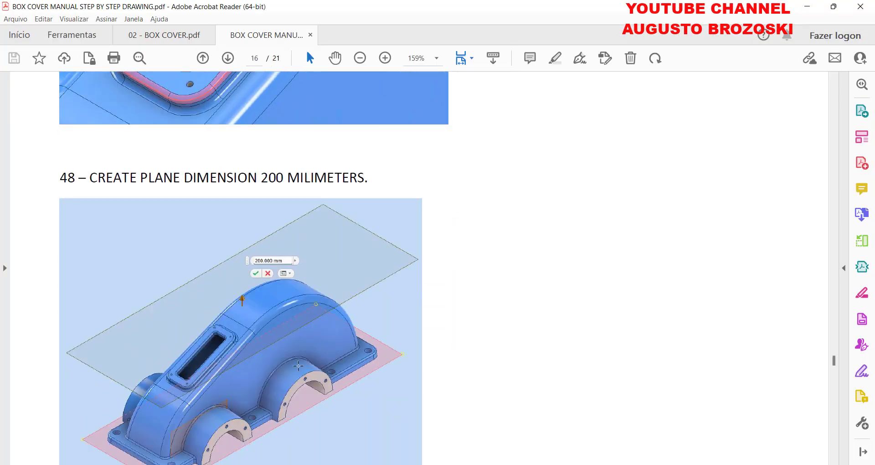
scroll(280, 355, up, 1)
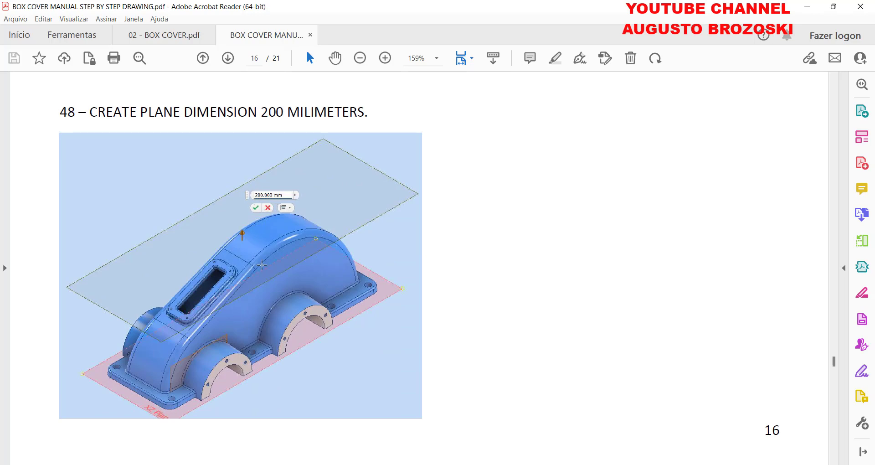
scroll(250, 308, down, 10)
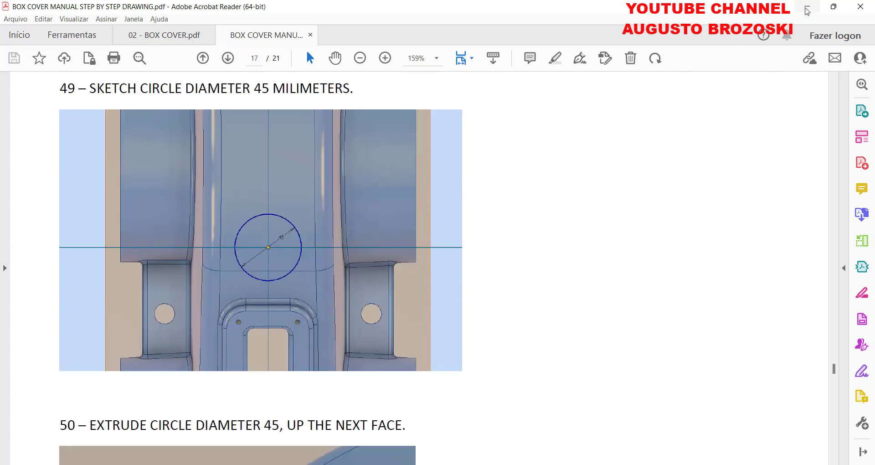
click(807, 9)
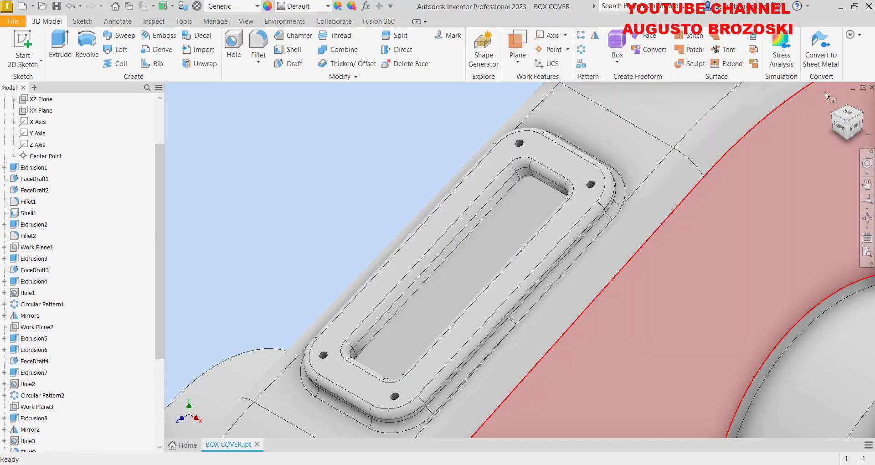
- Create a work plane offset 200 mm above the origin XZ plane
click(831, 99)
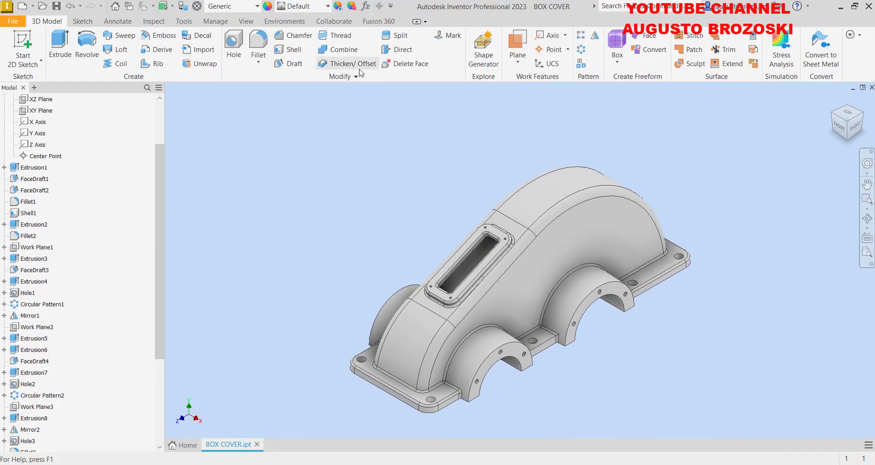
click(519, 42)
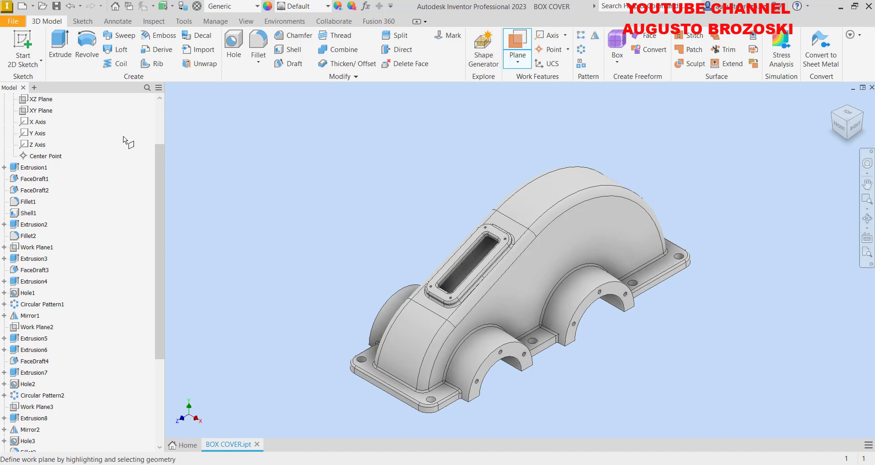
scroll(86, 173, up, 2)
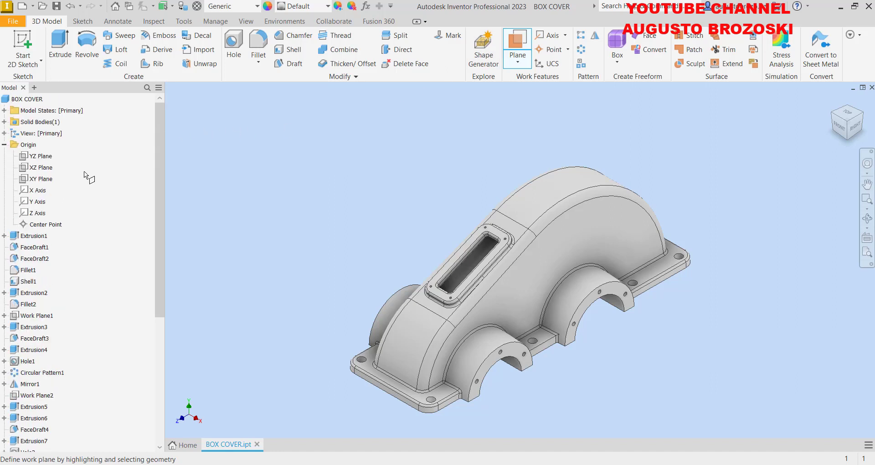
click(40, 167)
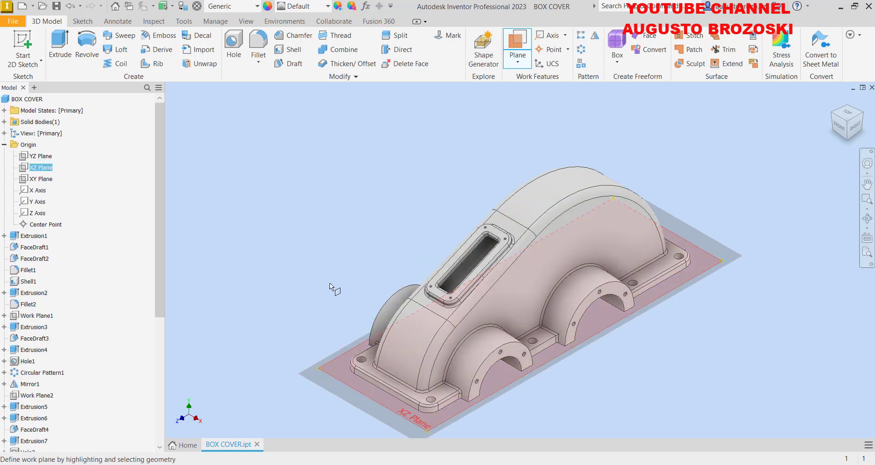
drag(319, 360, 323, 251)
text(200)
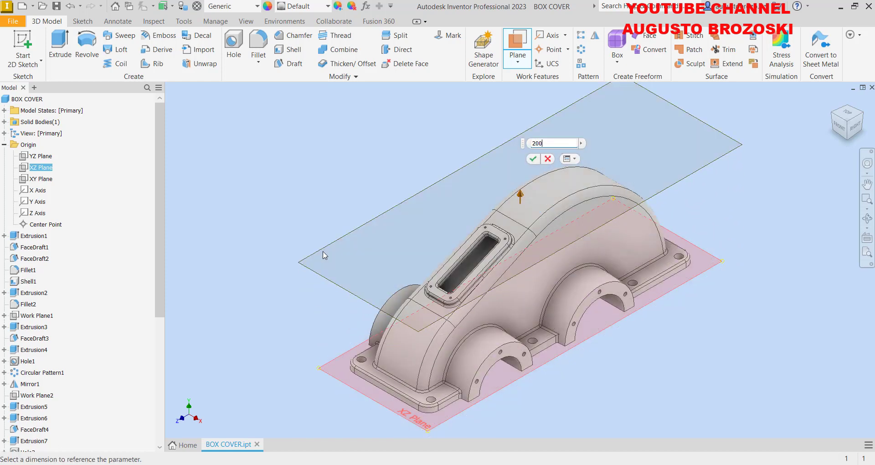
key(Return)
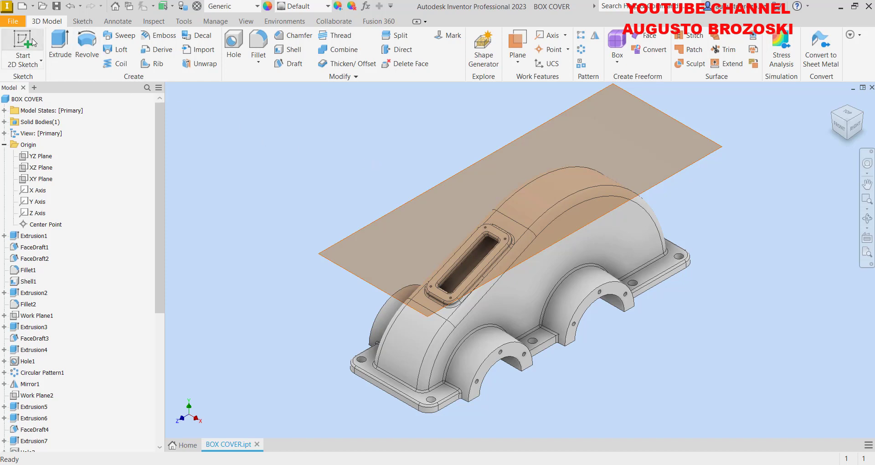
- Start a sketch on the new work plane and check the boss's diameter and position in the part drawing
click(32, 44)
click(360, 225)
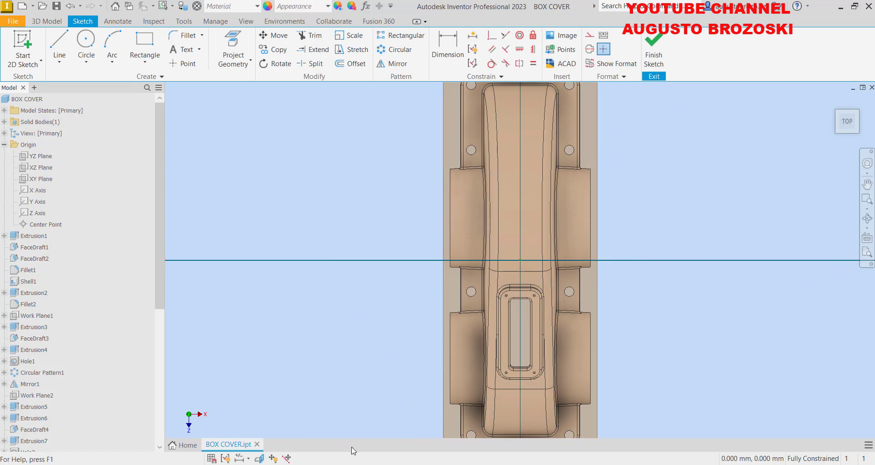
mouse_move(344, 463)
click(321, 431)
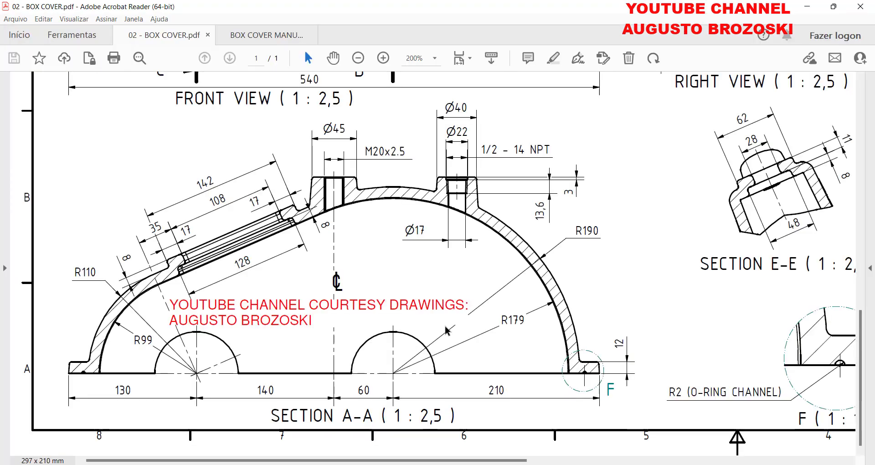
scroll(407, 256, up, 2)
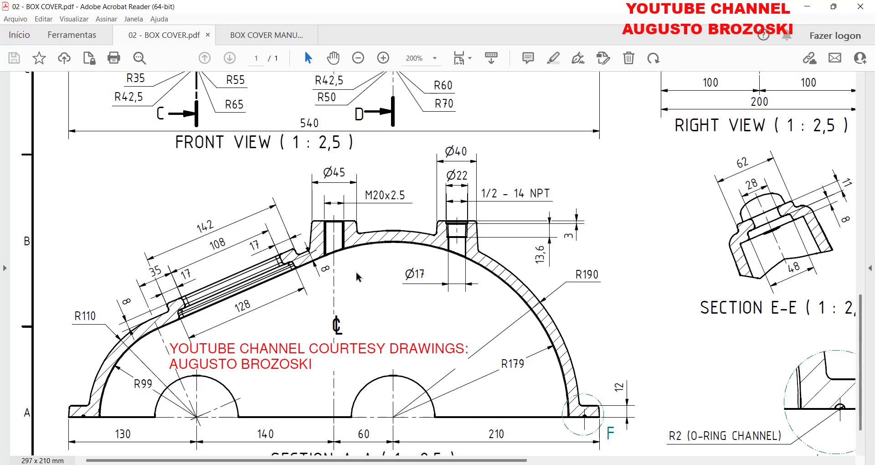
scroll(355, 295, up, 4)
scroll(355, 295, up, 2)
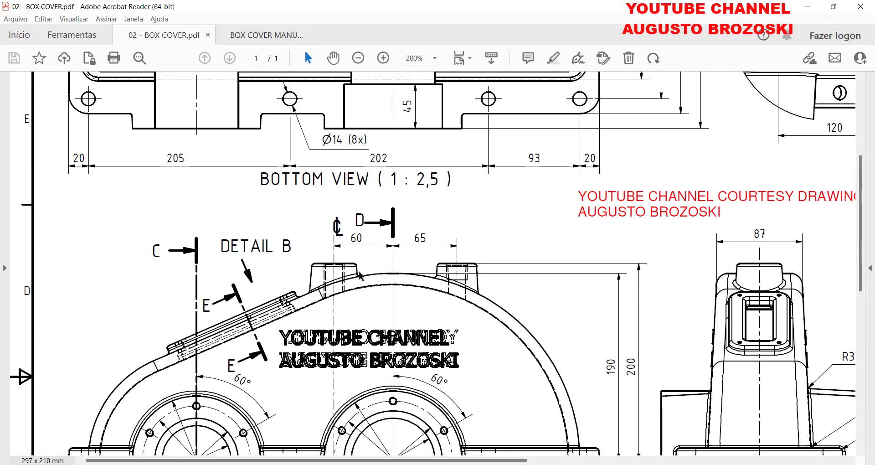
scroll(361, 274, down, 1)
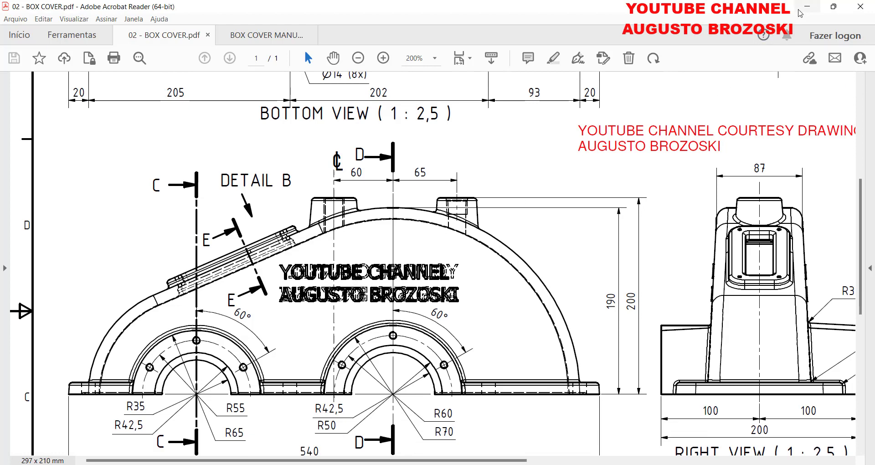
click(807, 7)
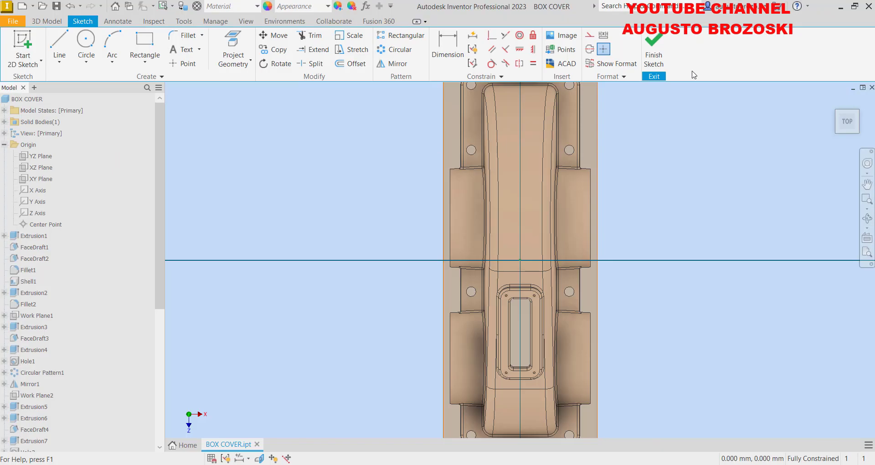
- Sketch a 45 mm diameter circle centred on the sketch origin and finish the sketch
scroll(540, 270, up, 5)
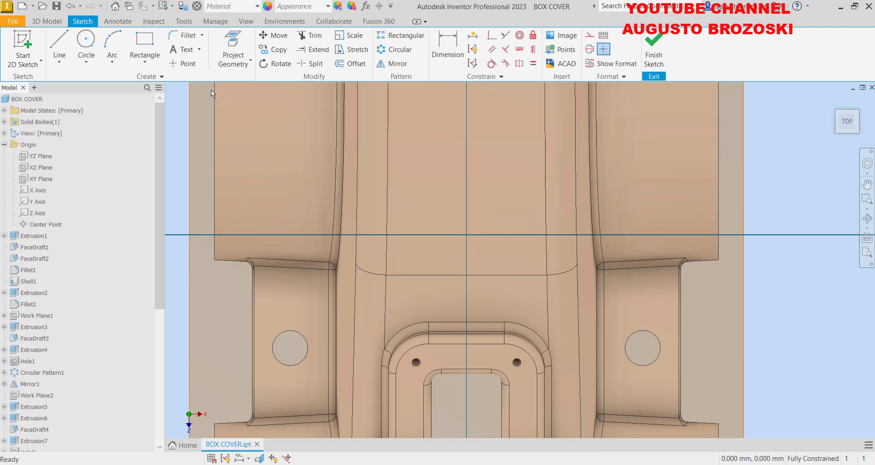
click(87, 39)
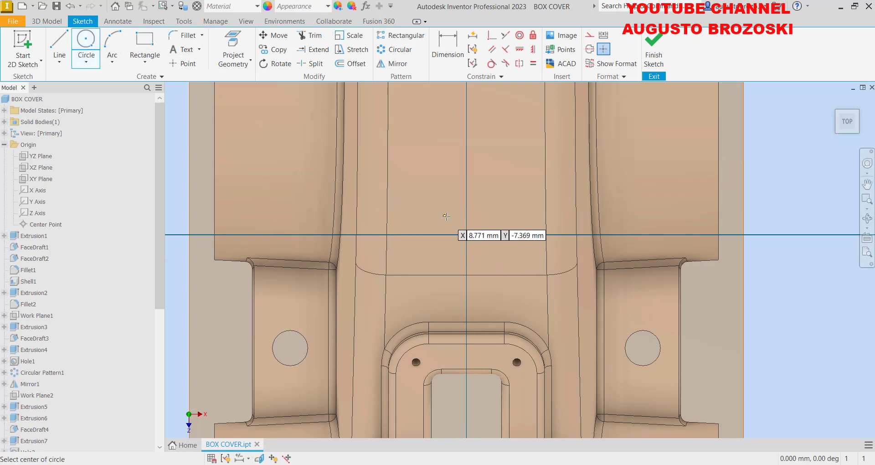
click(466, 234)
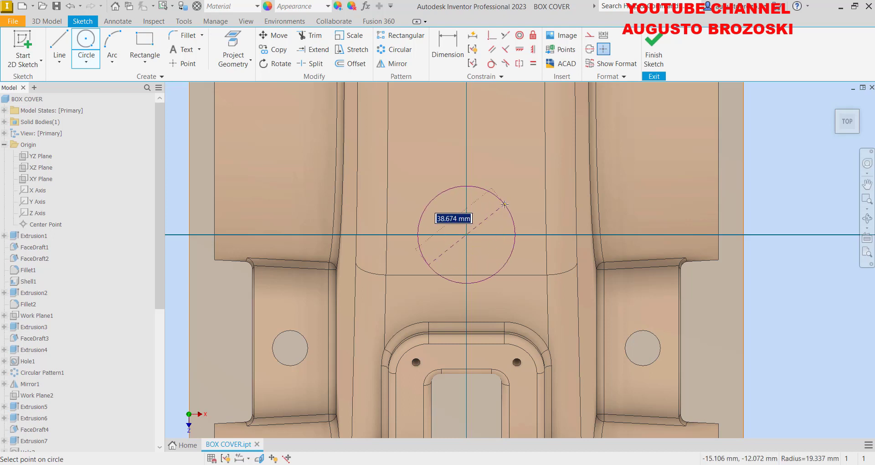
text(4)
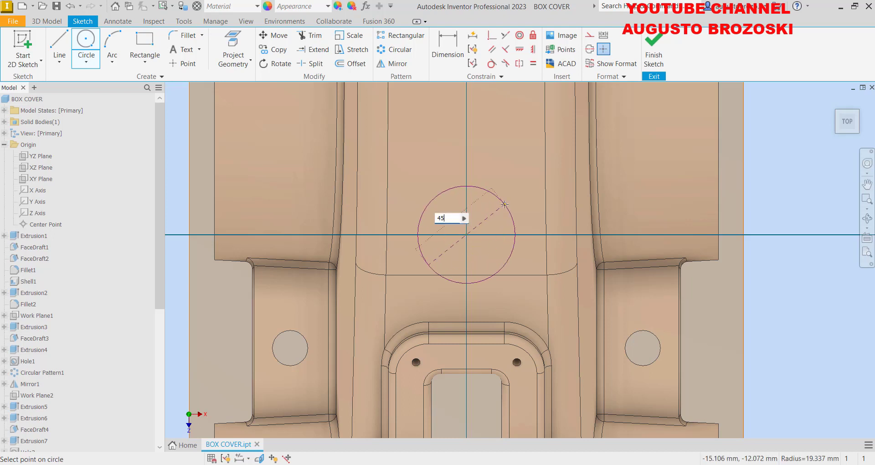
text(5)
key(Return)
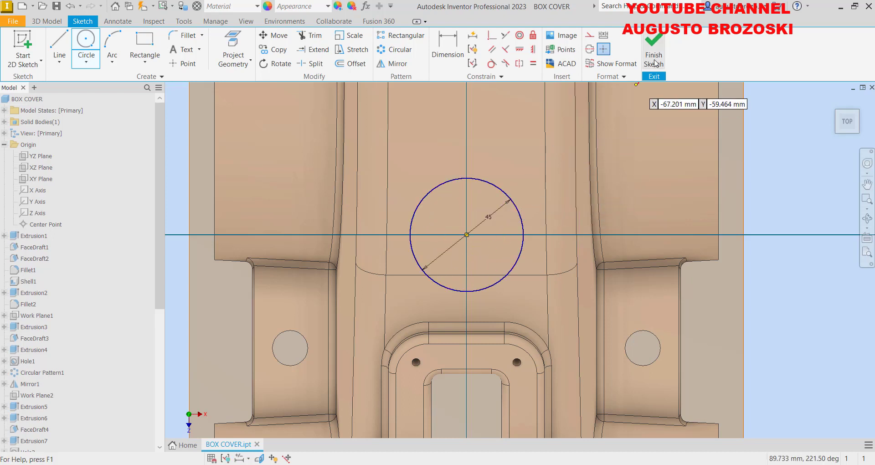
click(654, 57)
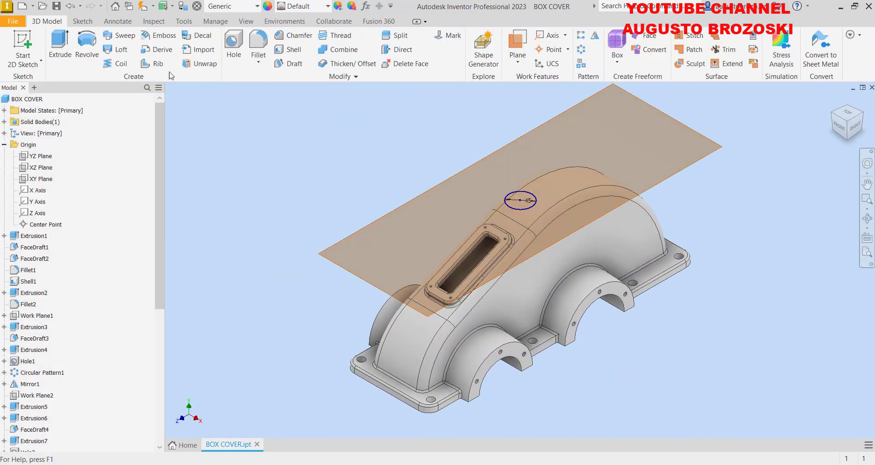
- Extrude the 45 mm circle down to the next face of the cover with a 3° taper widening towards the base
click(64, 44)
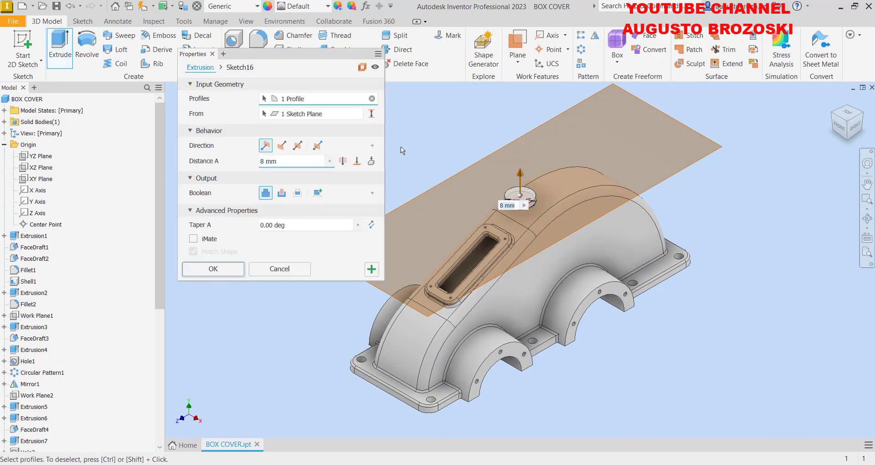
scroll(495, 197, up, 5)
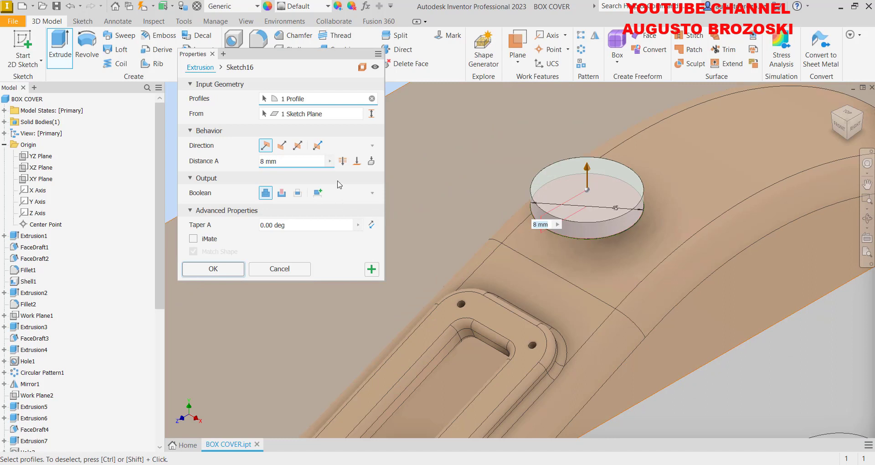
click(371, 161)
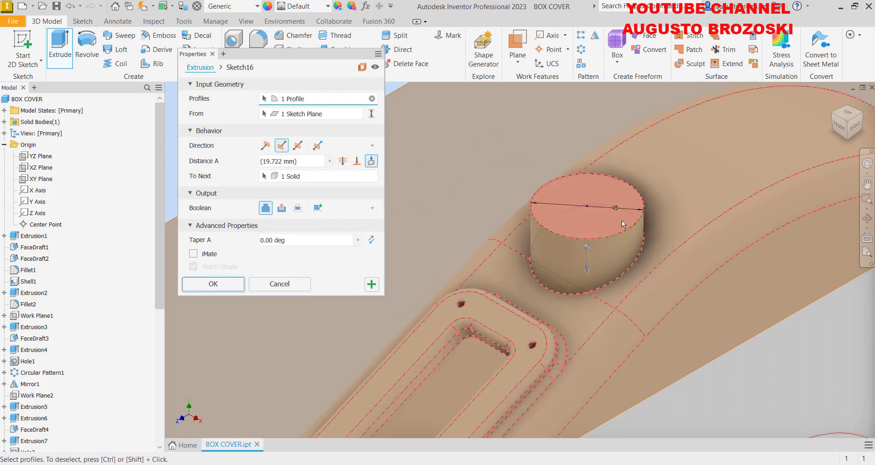
click(855, 128)
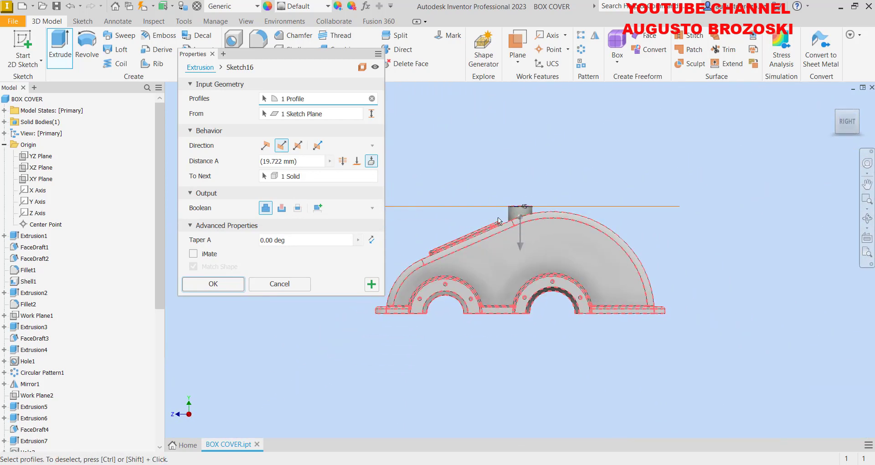
scroll(524, 223, down, 5)
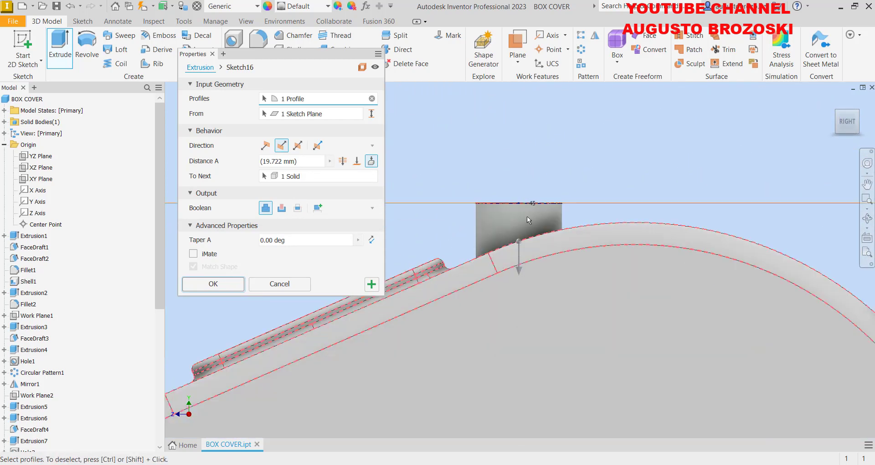
click(272, 244)
text(3)
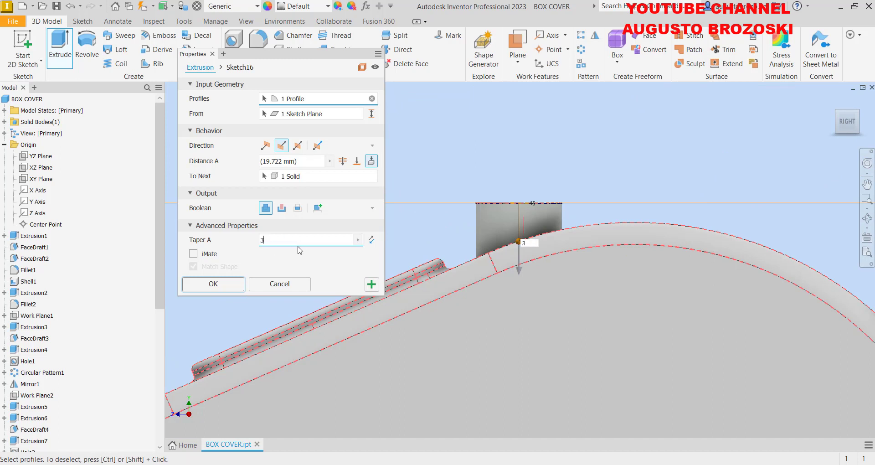
scroll(477, 231, down, 3)
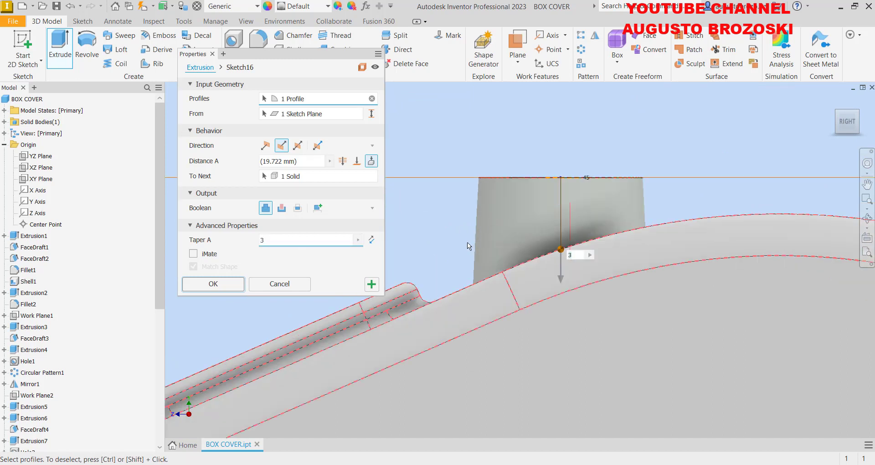
click(371, 240)
click(374, 241)
click(221, 284)
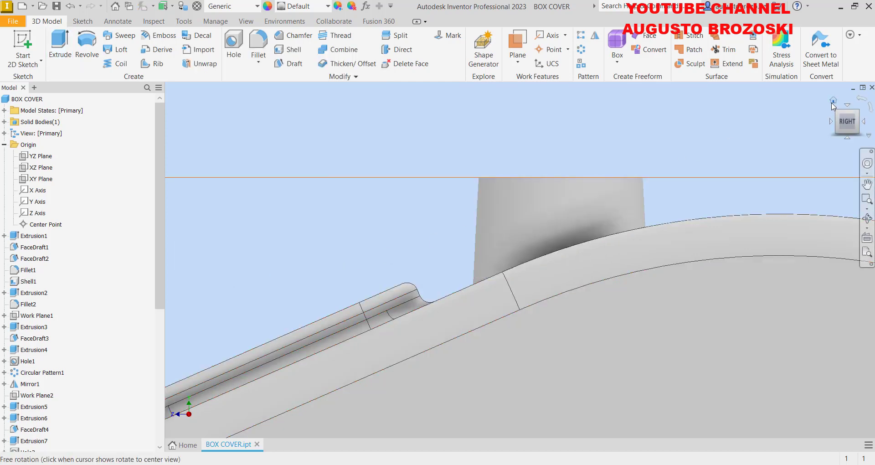
- Return the model to its home view and check the boss's threaded hole in section A-A of the drawing
click(833, 100)
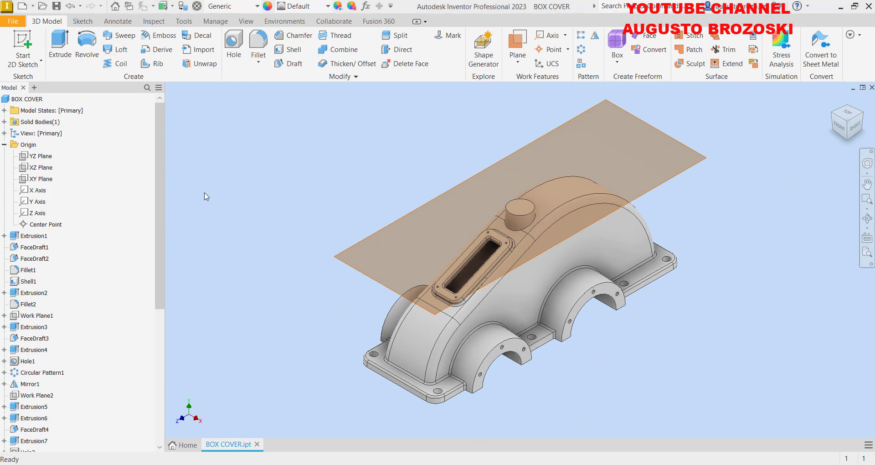
click(298, 426)
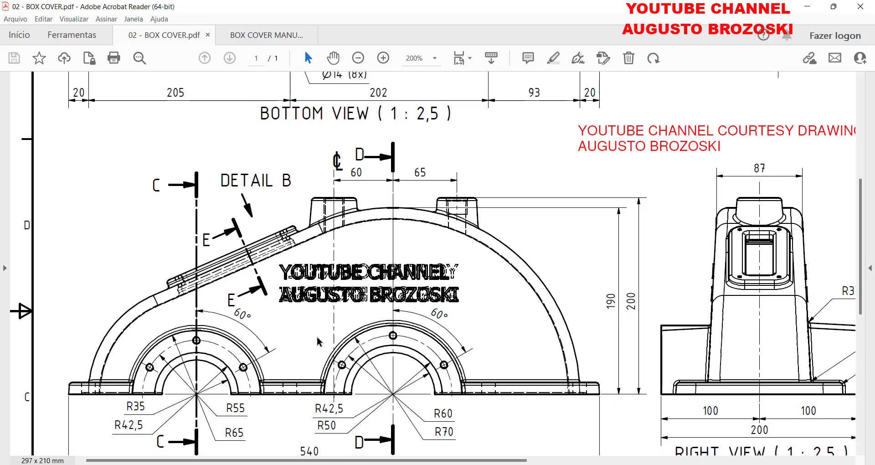
scroll(370, 237, down, 3)
scroll(340, 274, down, 3)
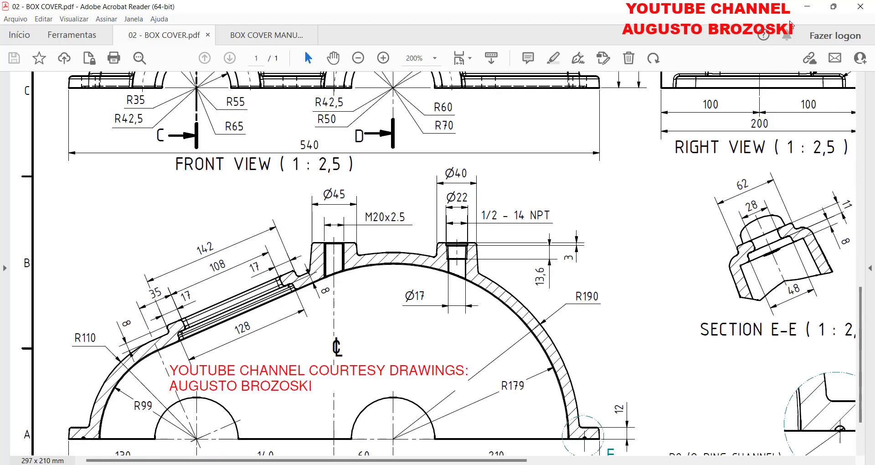
click(807, 8)
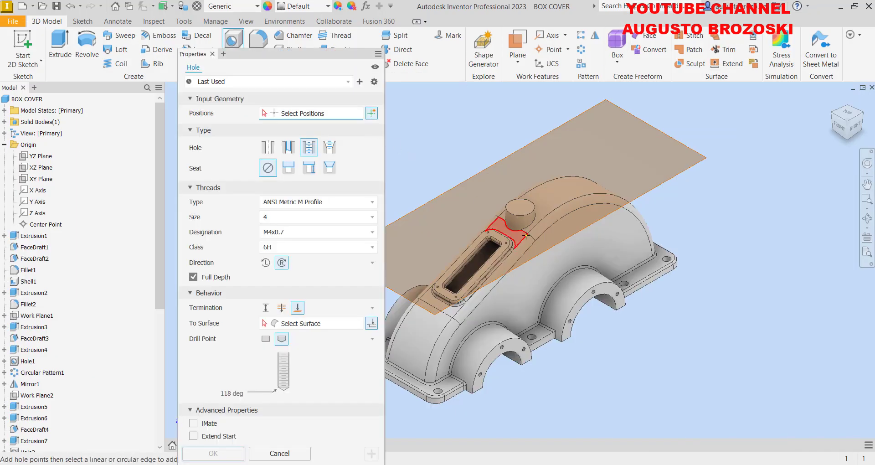
- Position a threaded hole concentric with the top face of the 45 mm boss and set its thread size to 20 (M20x2.5)
scroll(524, 234, up, 5)
scroll(510, 178, up, 3)
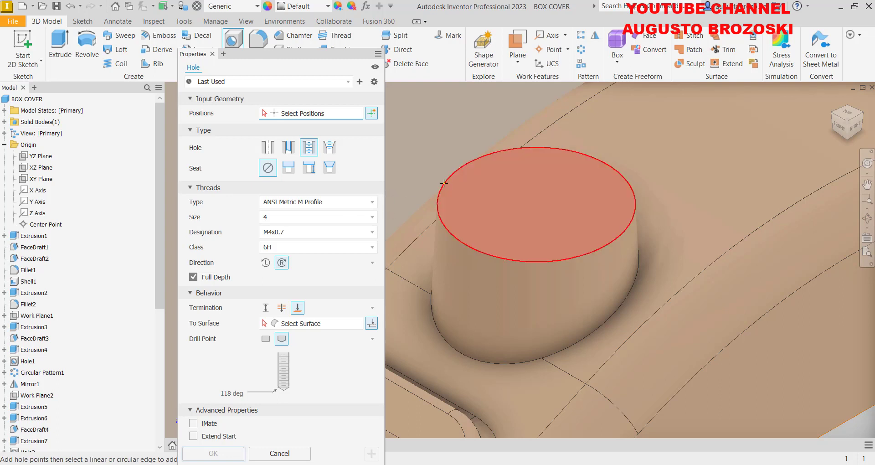
click(463, 187)
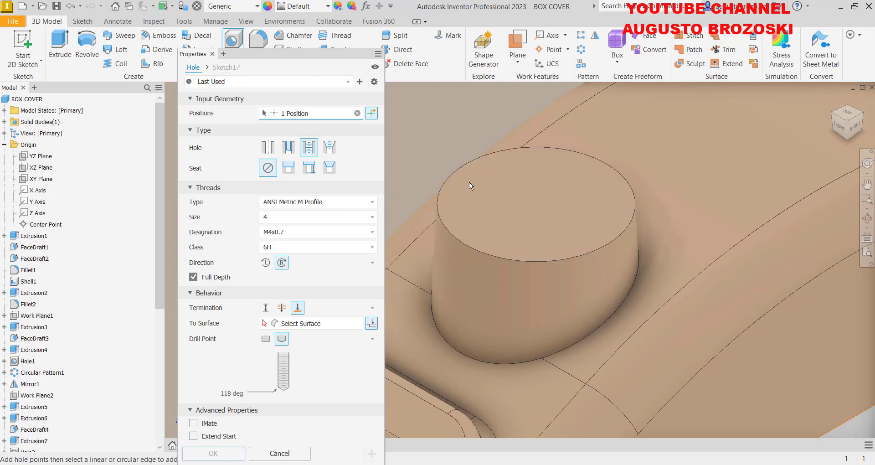
click(482, 157)
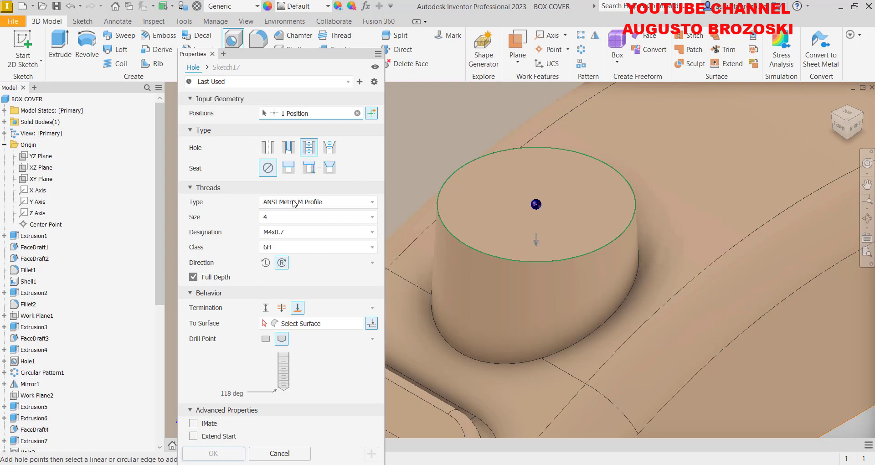
click(373, 221)
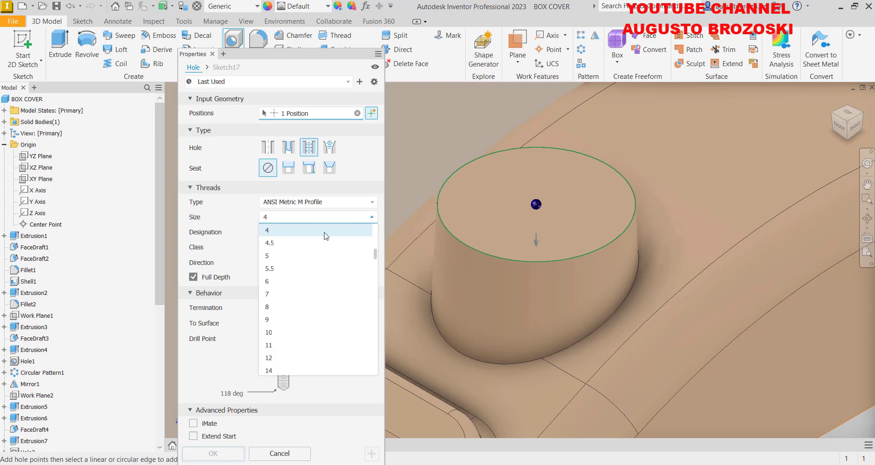
scroll(297, 348, down, 3)
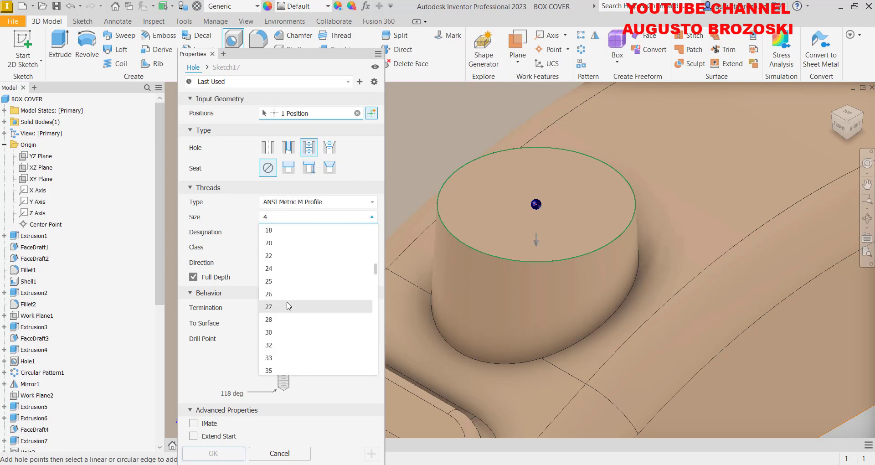
click(280, 243)
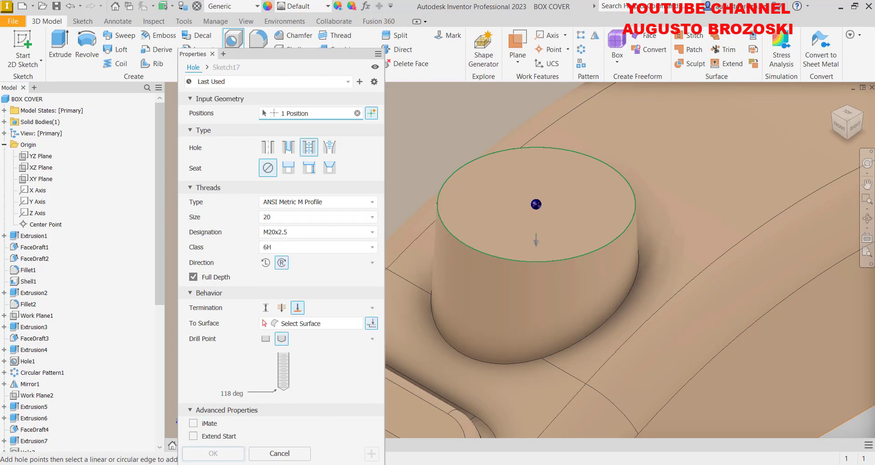
- Check the boss's hole in the part drawing's section view and create the M20x2.5 hole with a through-all termination
mouse_move(346, 460)
click(328, 431)
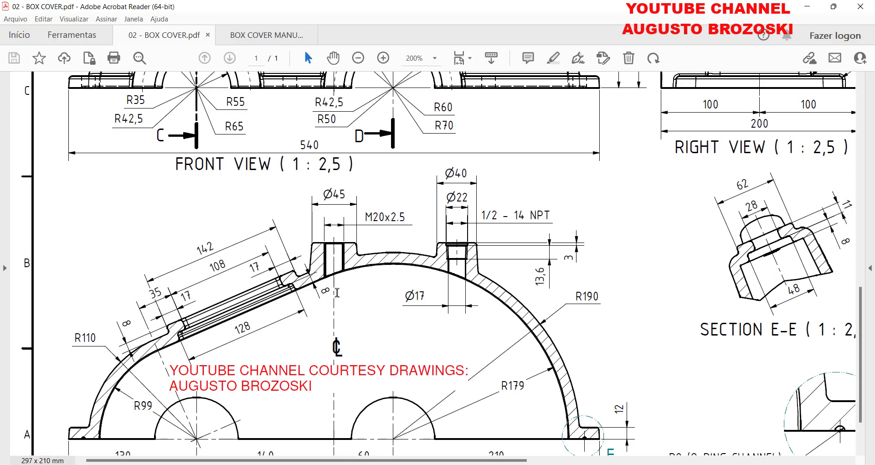
click(804, 8)
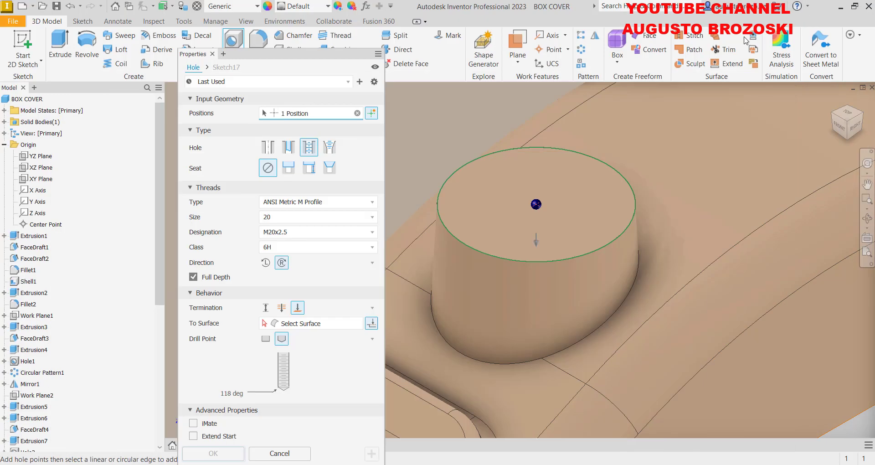
click(282, 308)
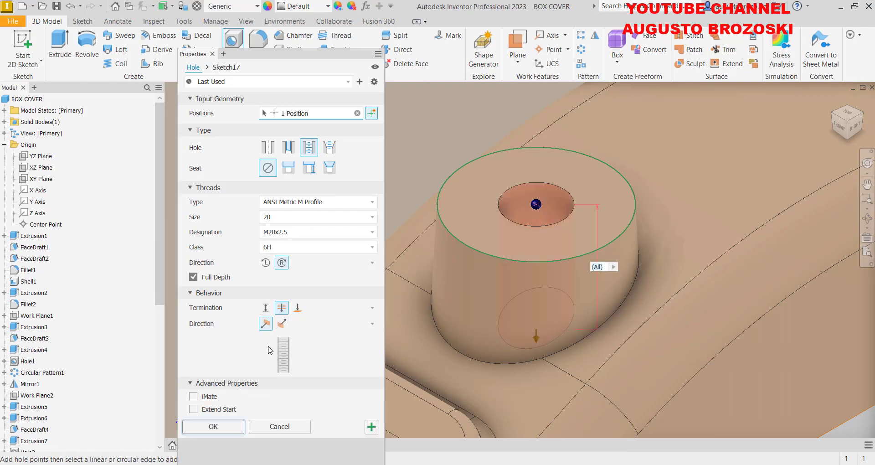
click(213, 426)
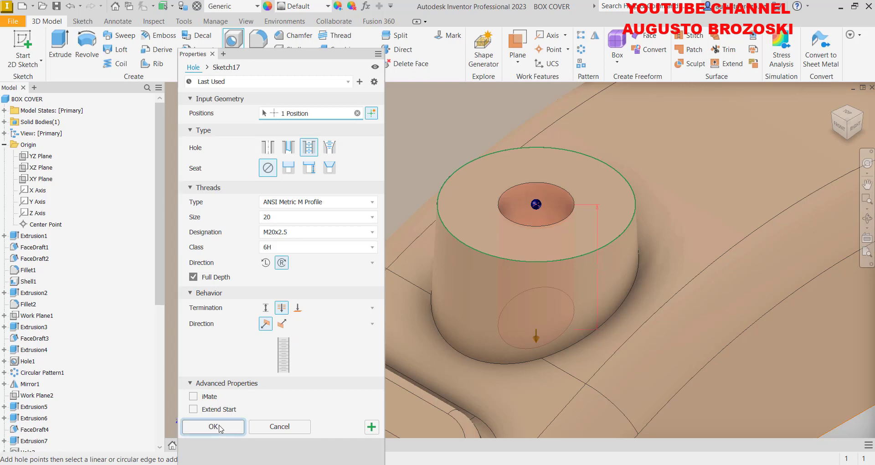
- Inspect the threaded hole from inside the cover, return to the home view and save the part
scroll(476, 223, down, 4)
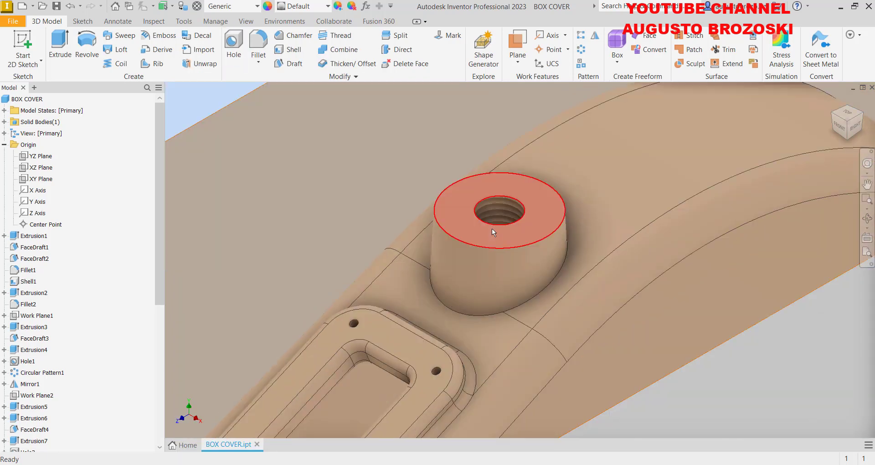
scroll(493, 229, down, 5)
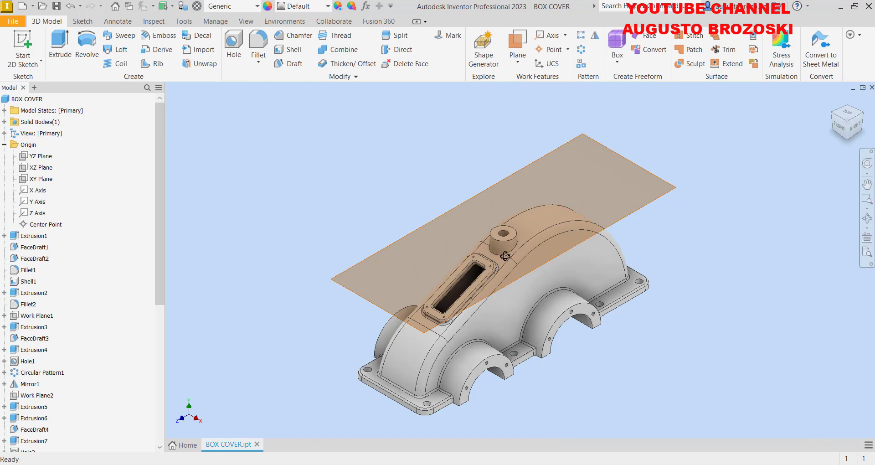
shift+middle_drag(505, 258, 498, 282)
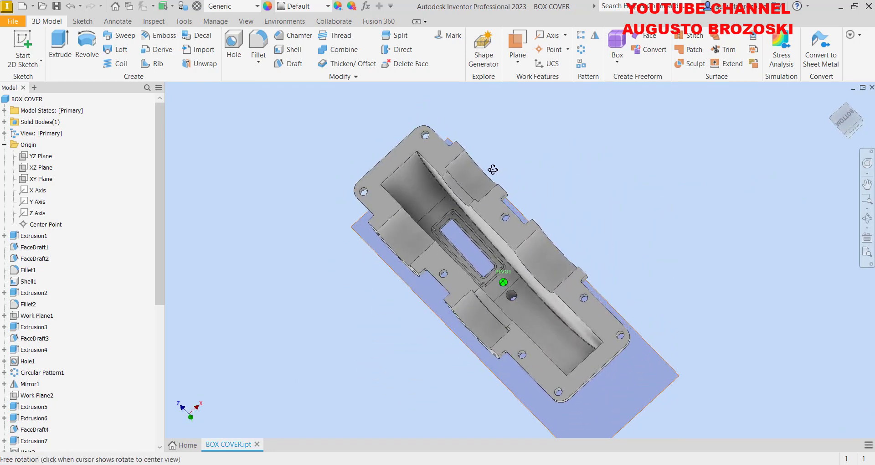
scroll(521, 276, up, 8)
scroll(432, 240, down, 3)
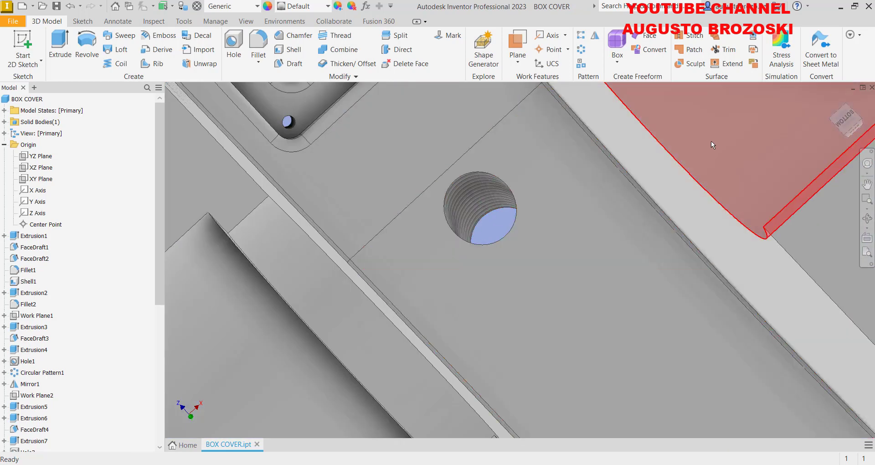
shift+middle_drag(831, 106, 815, 107)
click(833, 100)
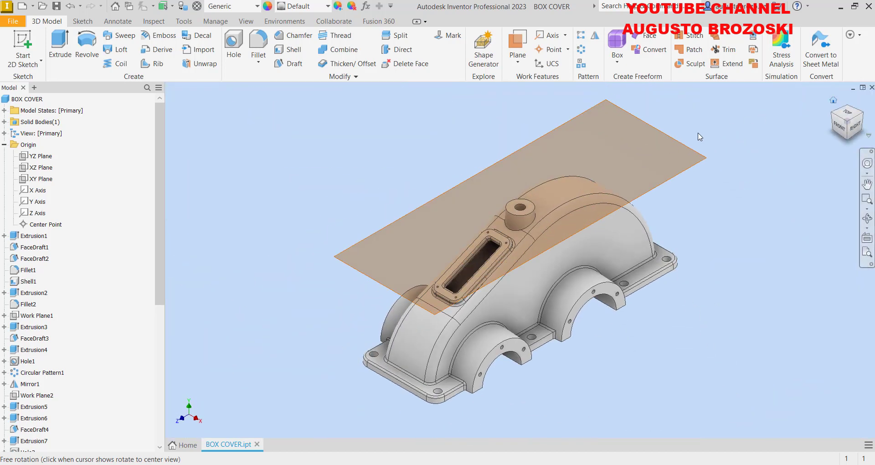
click(58, 6)
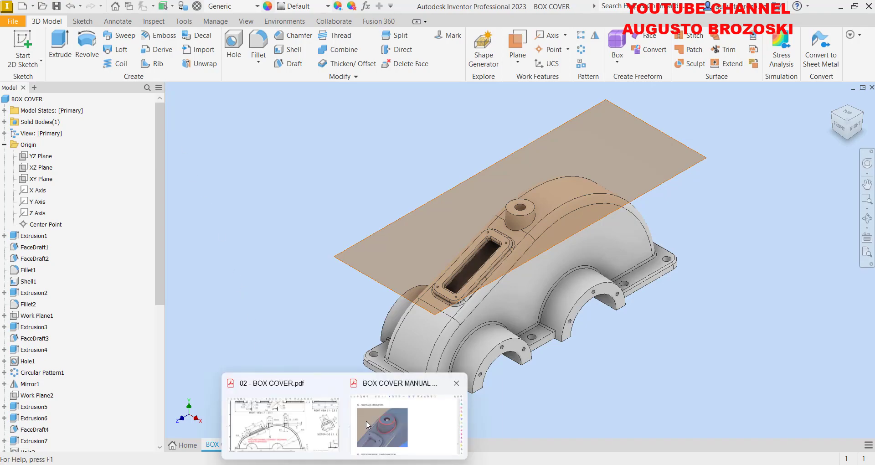
- Check step 52 of the manual and fillet the boss's top and base edges with a 3 mm radius
click(366, 420)
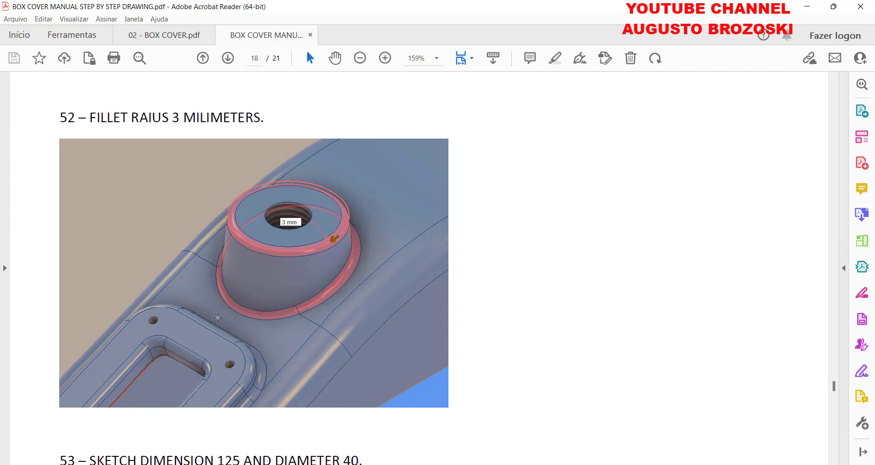
click(807, 7)
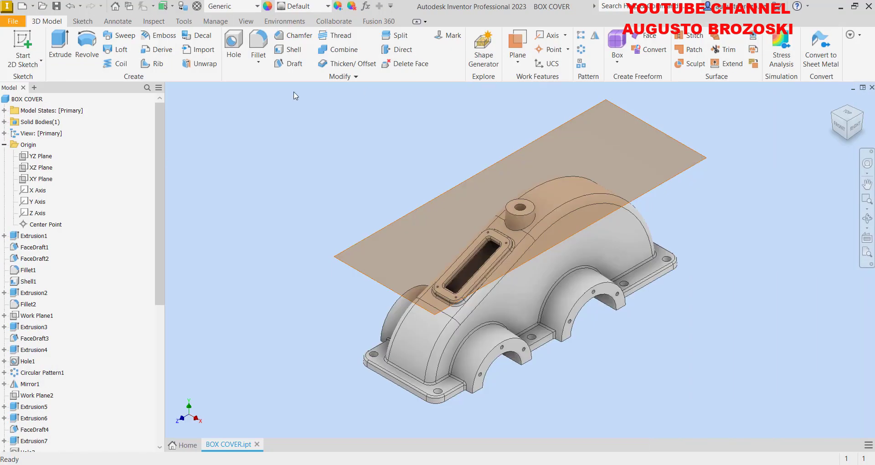
click(263, 39)
scroll(518, 207, up, 6)
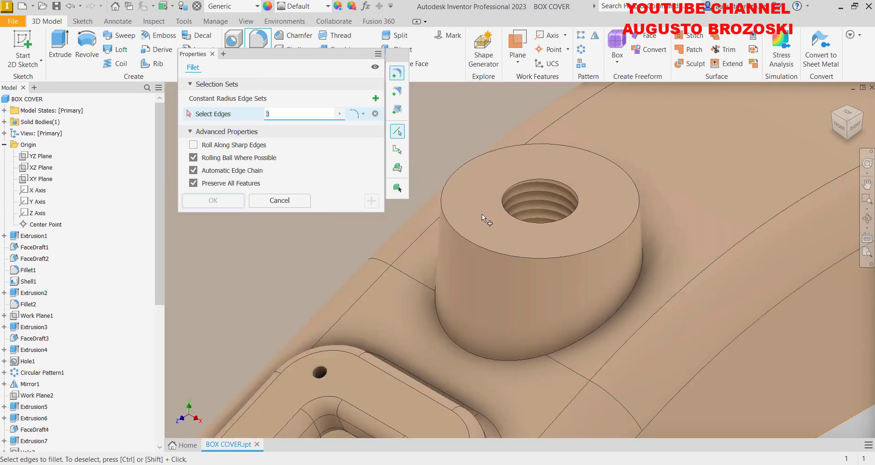
click(444, 179)
click(435, 313)
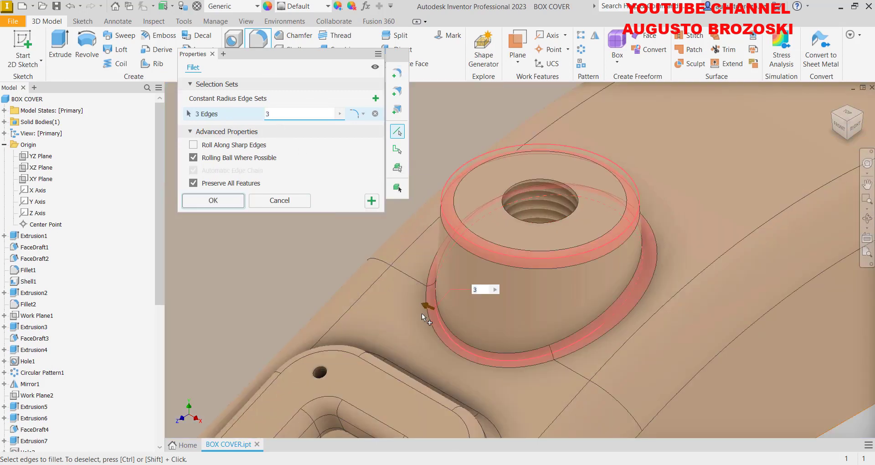
click(234, 204)
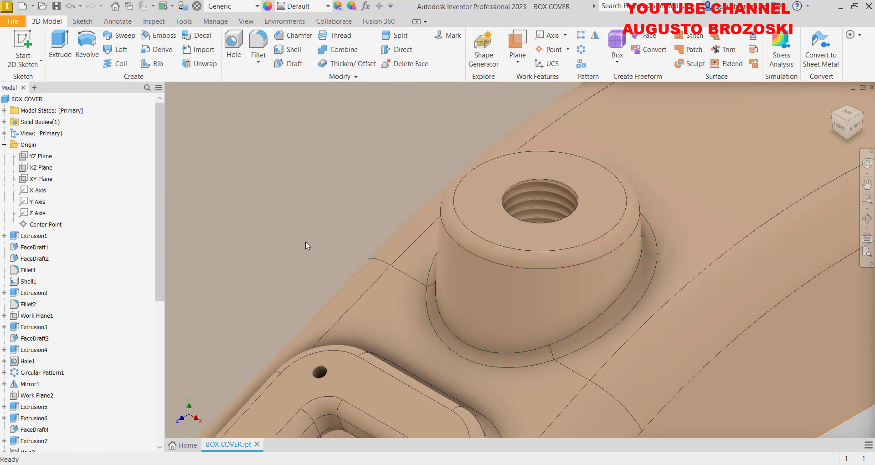
- Check step 53 of the manual and the part drawing for the second boss's diameter and distance from the first boss
mouse_move(345, 463)
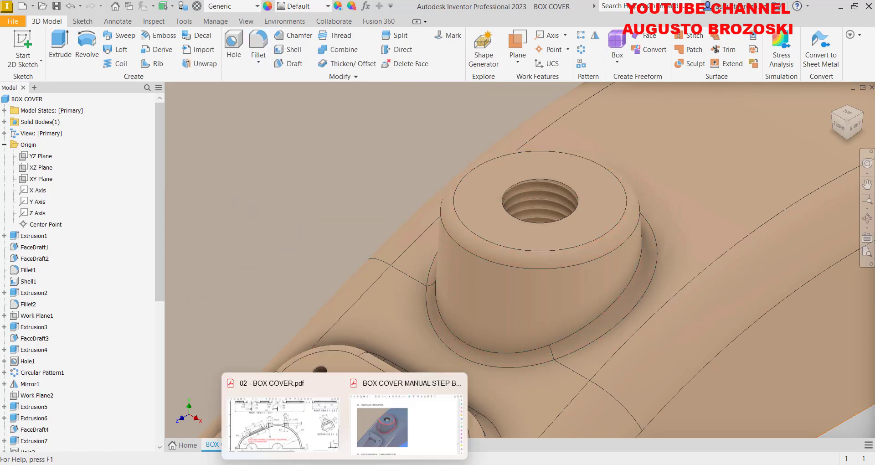
click(387, 429)
scroll(352, 273, down, 8)
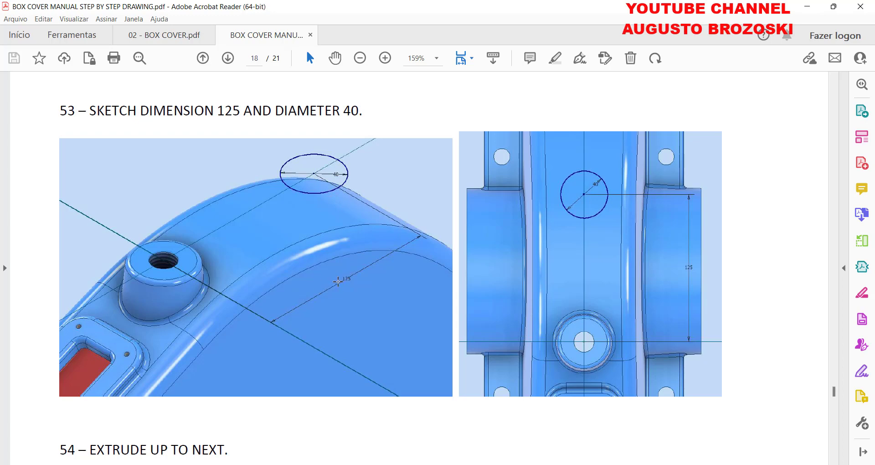
click(176, 35)
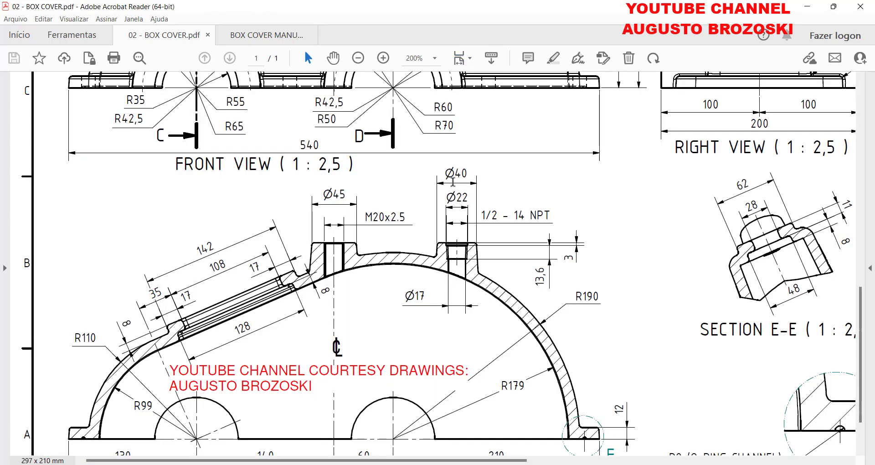
scroll(444, 202, up, 8)
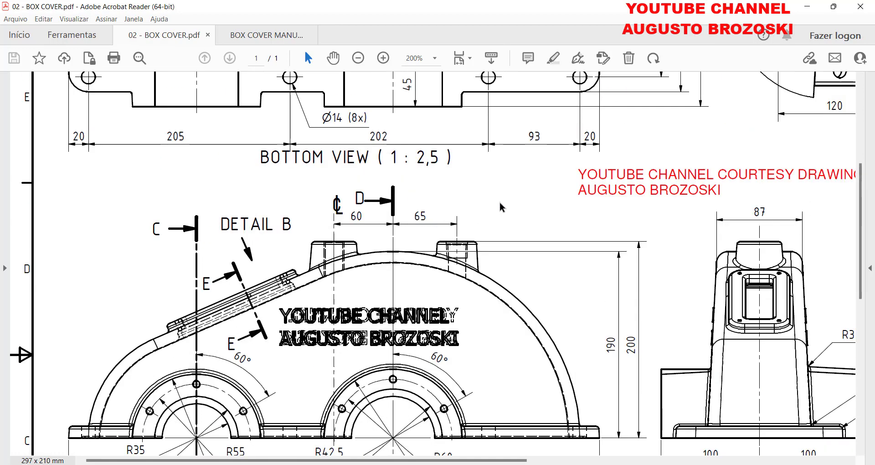
click(806, 7)
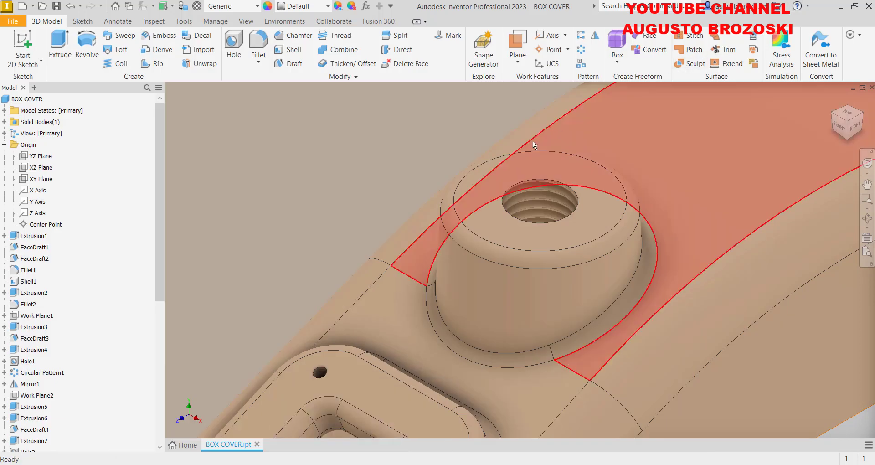
- Start a sketch on the work plane above the cover and place a circle's centre on the cover's long centreline, beyond the first boss
scroll(248, 243, down, 5)
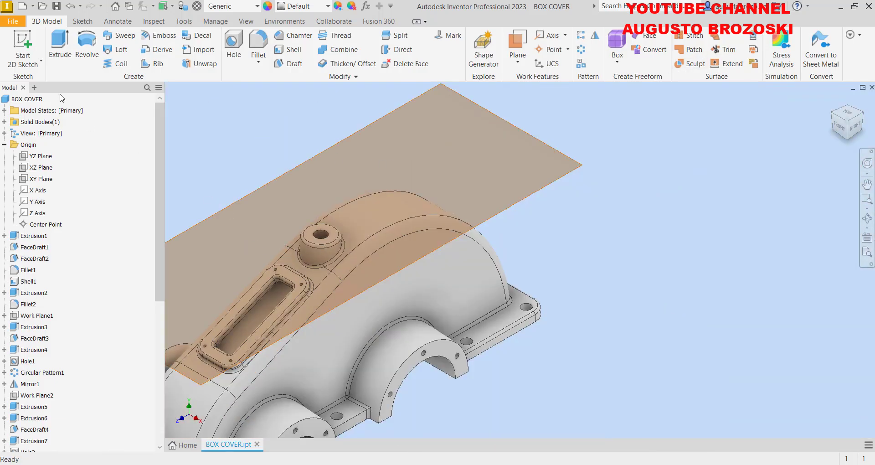
click(26, 42)
click(322, 146)
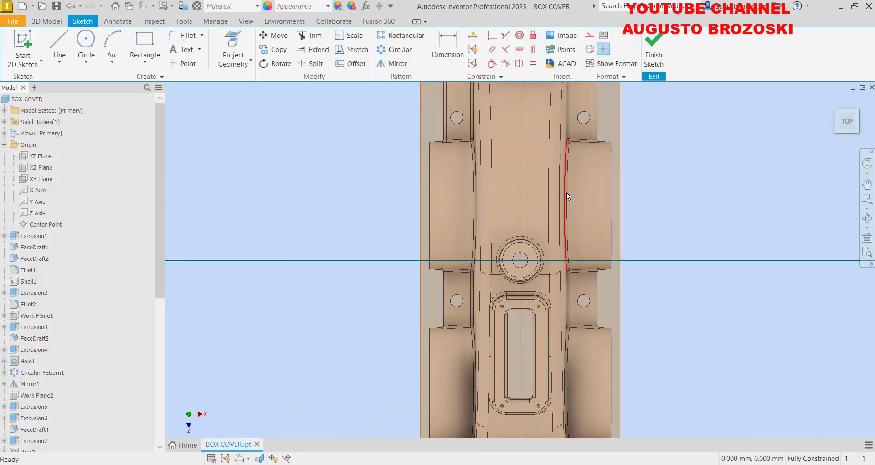
scroll(567, 192, up, 3)
click(87, 41)
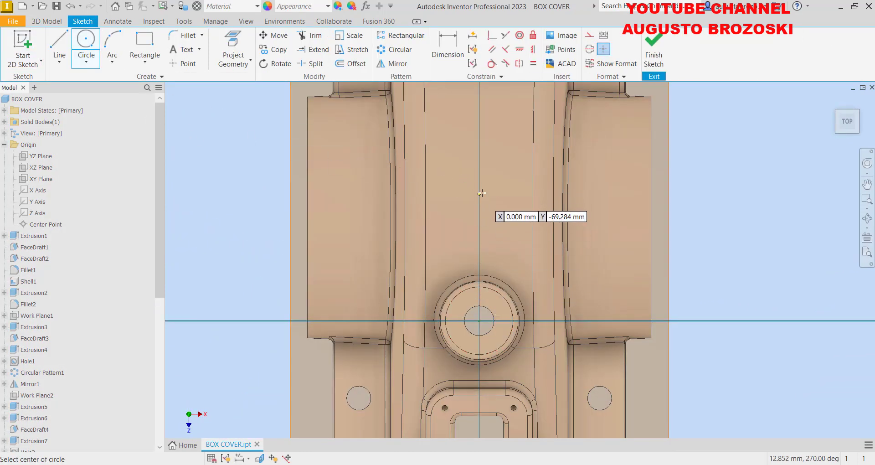
click(479, 175)
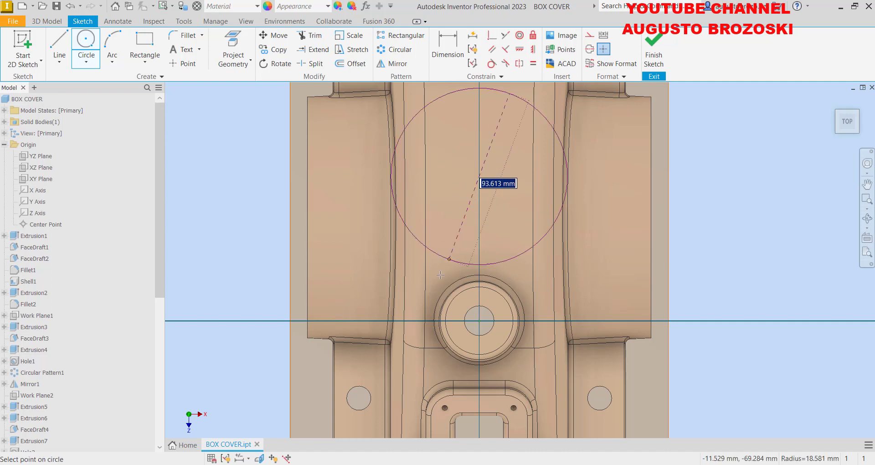
- Check the second boss's diameter in the part drawing and complete the circle with a 40 mm diameter
mouse_move(345, 464)
click(321, 435)
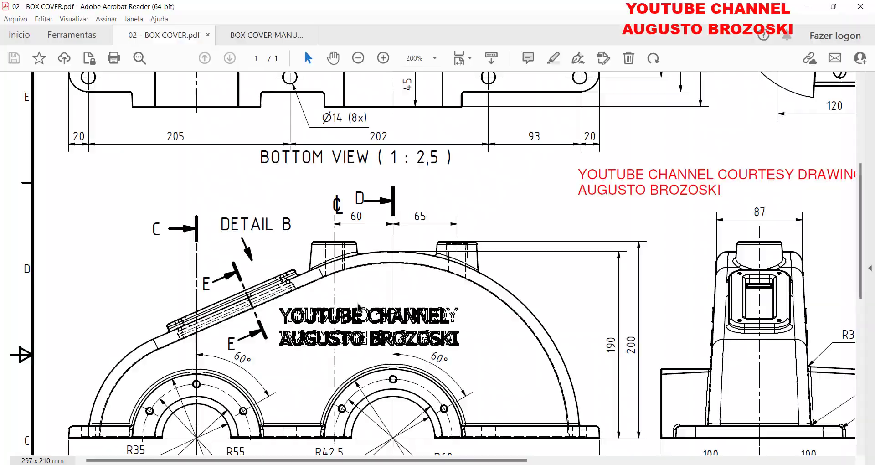
scroll(424, 255, up, 5)
scroll(428, 269, down, 10)
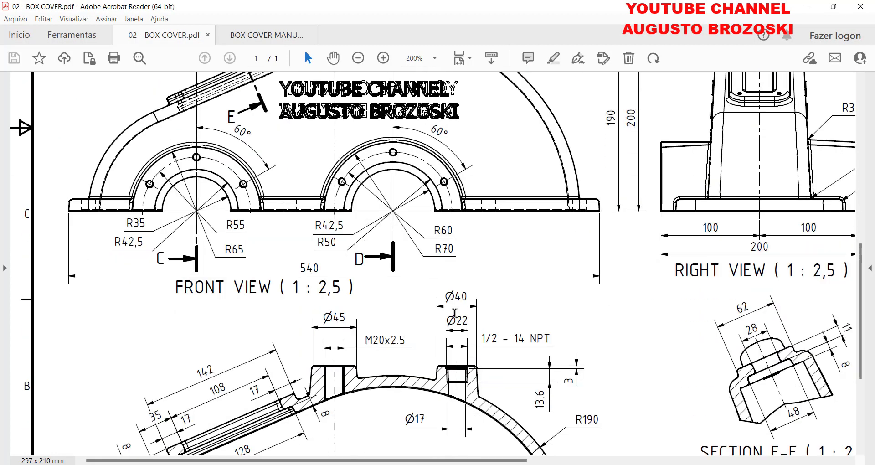
click(806, 6)
text(4)
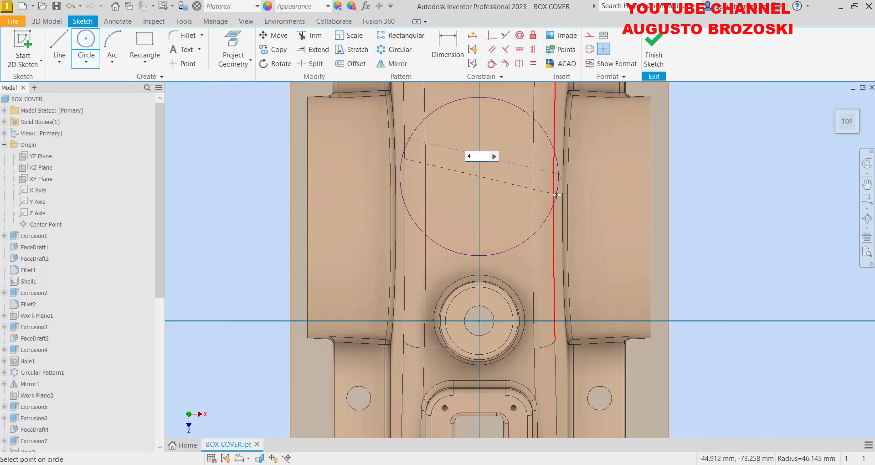
text(0)
key(Return)
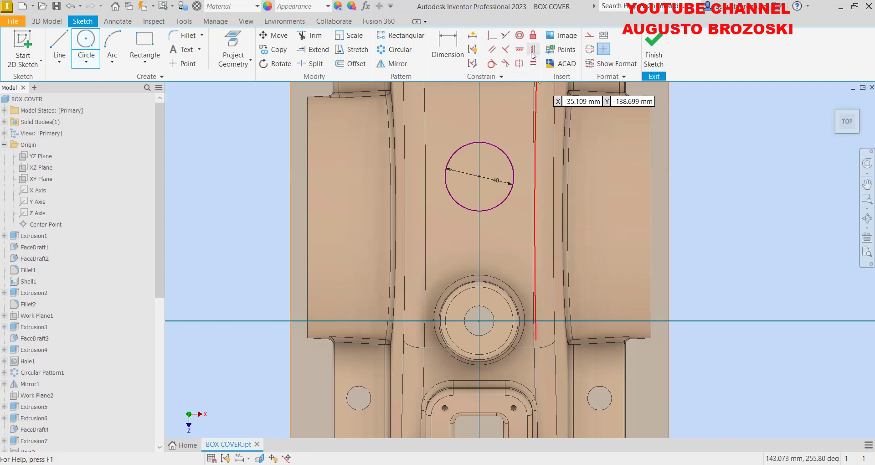
- Constrain the 40 mm circle's centre to align vertically with the centre of the first boss
click(531, 52)
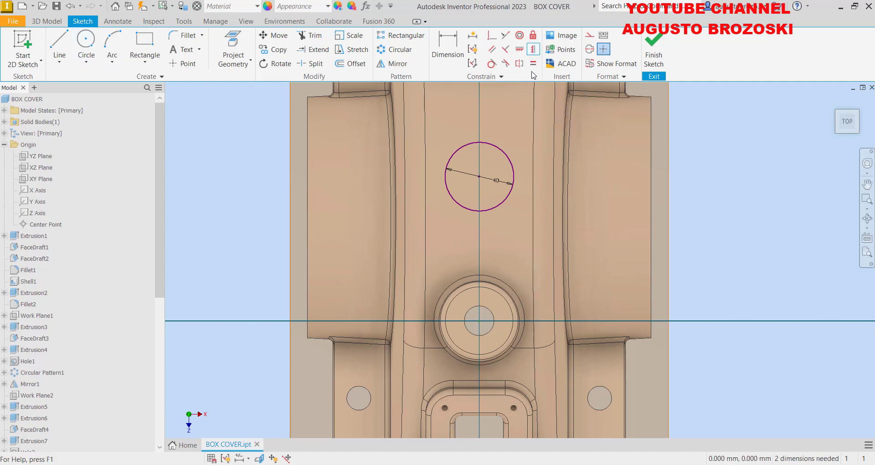
click(480, 176)
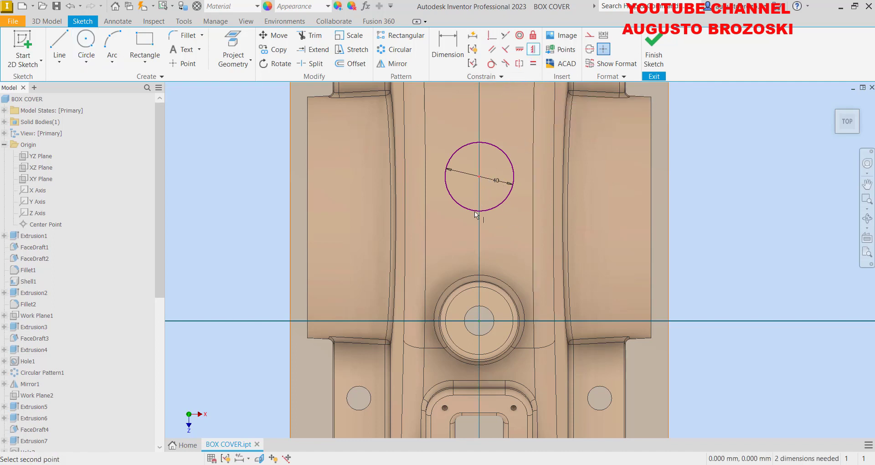
click(481, 321)
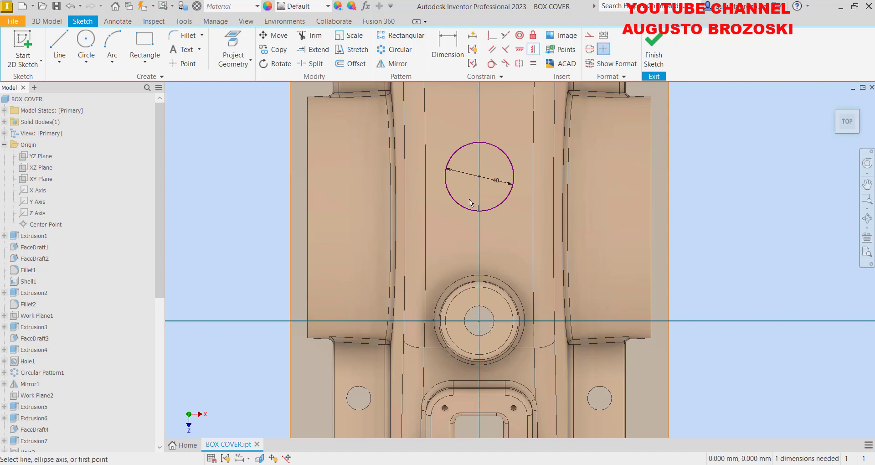
- Check the boss spacing in the part drawing, dimension the circle's centre 125 mm from the first boss's centre, and finish the sketch
click(448, 48)
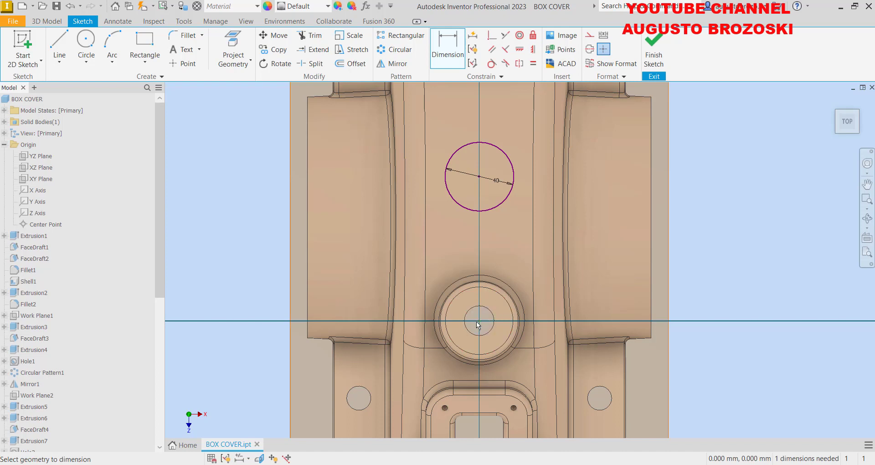
click(478, 177)
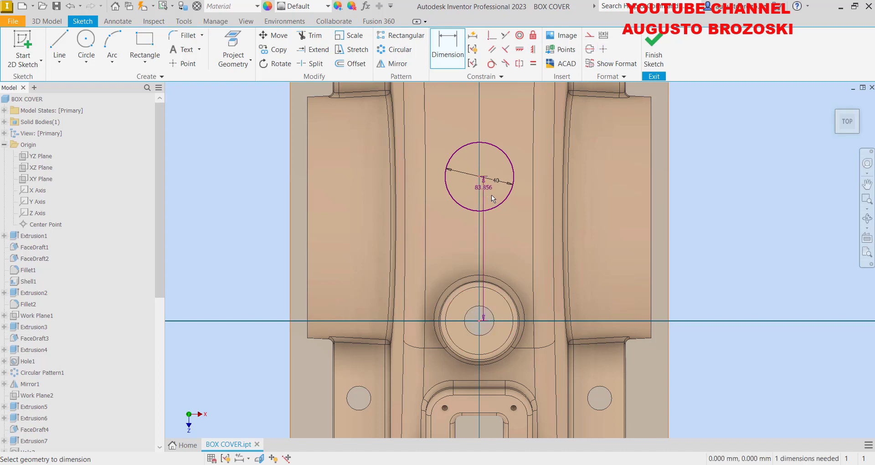
click(598, 231)
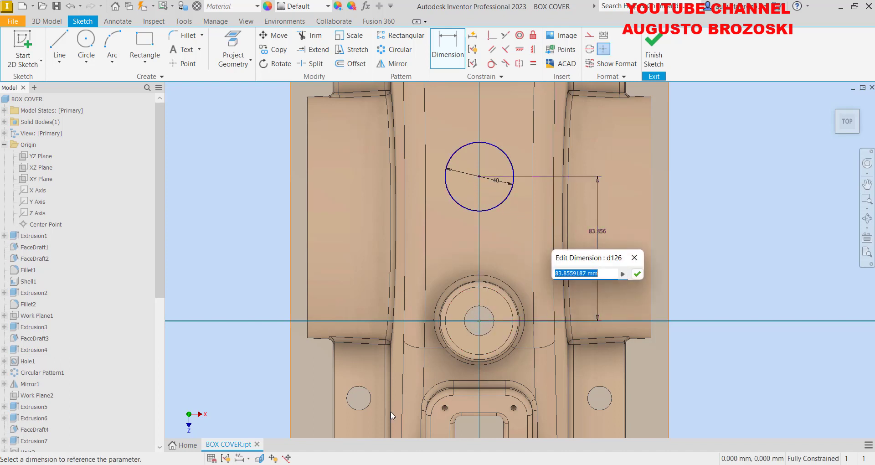
mouse_move(345, 464)
click(316, 440)
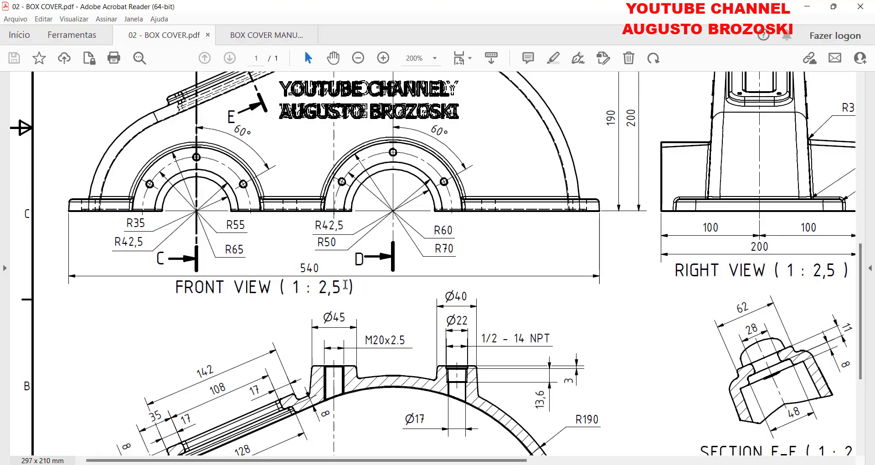
scroll(354, 297, down, 4)
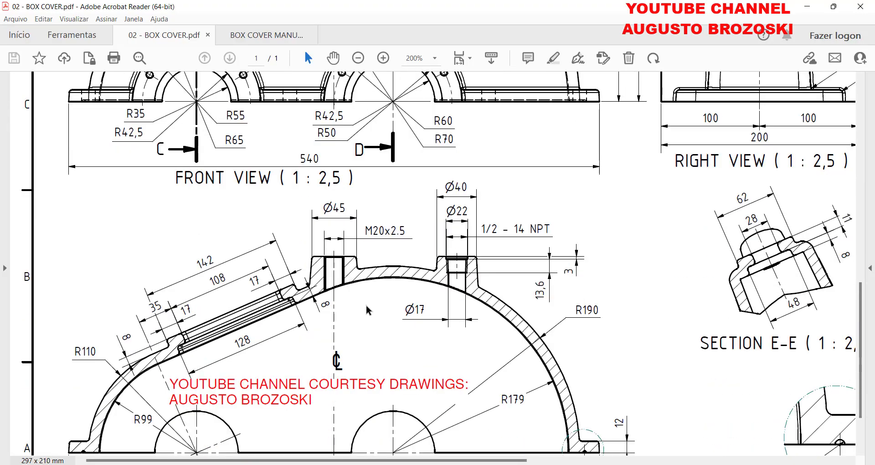
scroll(381, 317, up, 10)
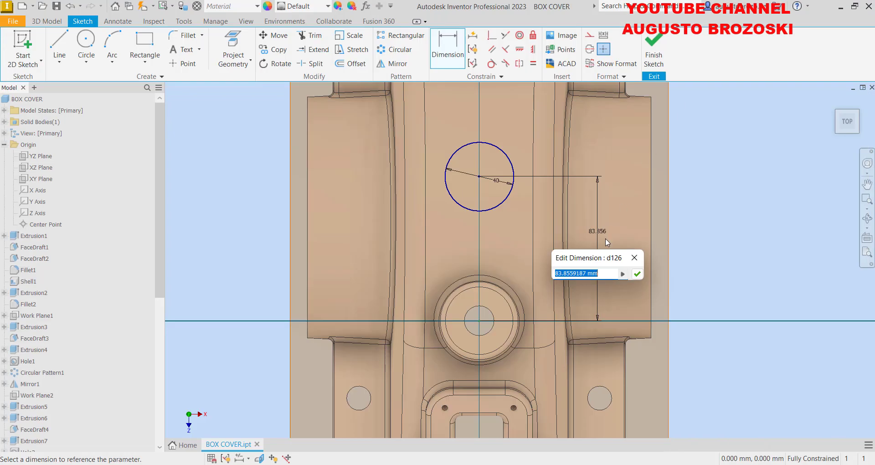
text(125)
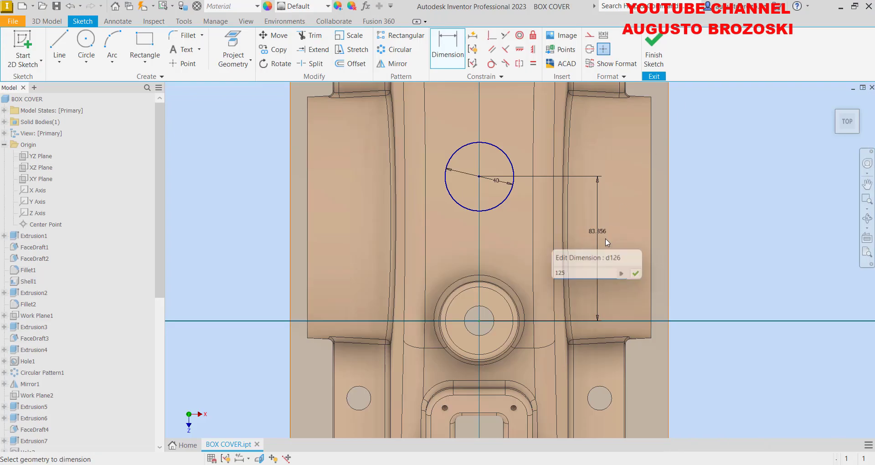
key(Return)
scroll(489, 259, down, 4)
scroll(508, 219, up, 3)
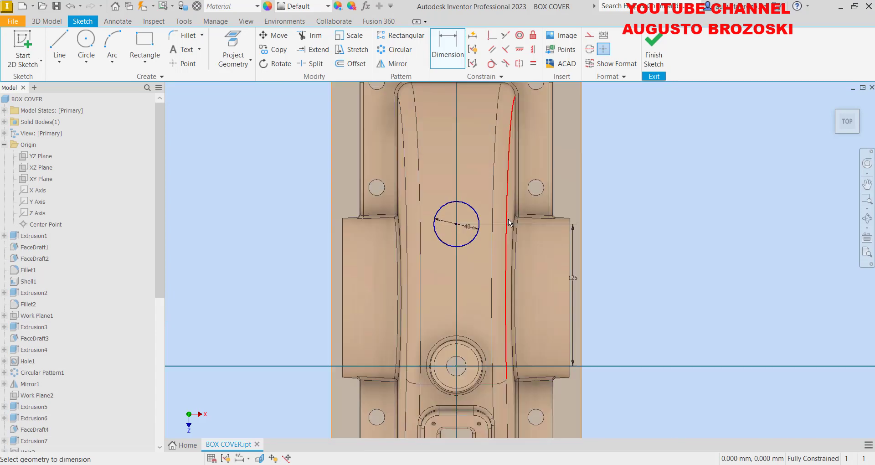
click(655, 50)
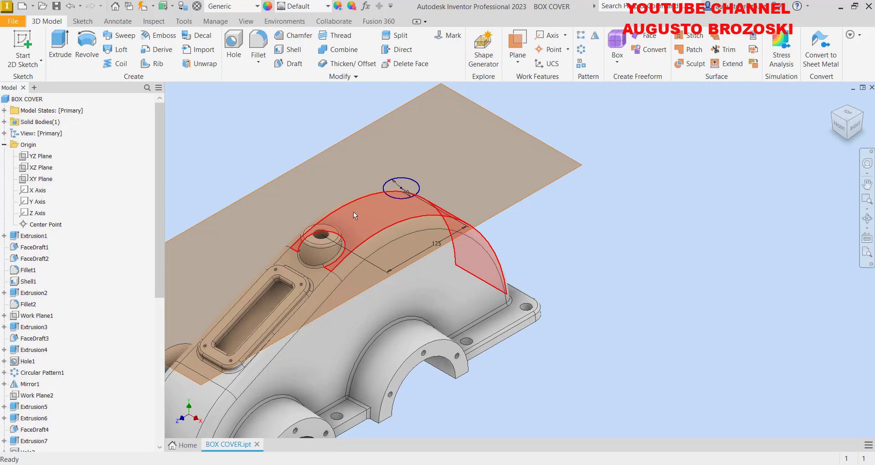
- Extrude the 40 mm circle down to the next cover face with a 3-degree taper, joined to the solid, and save the part
click(63, 44)
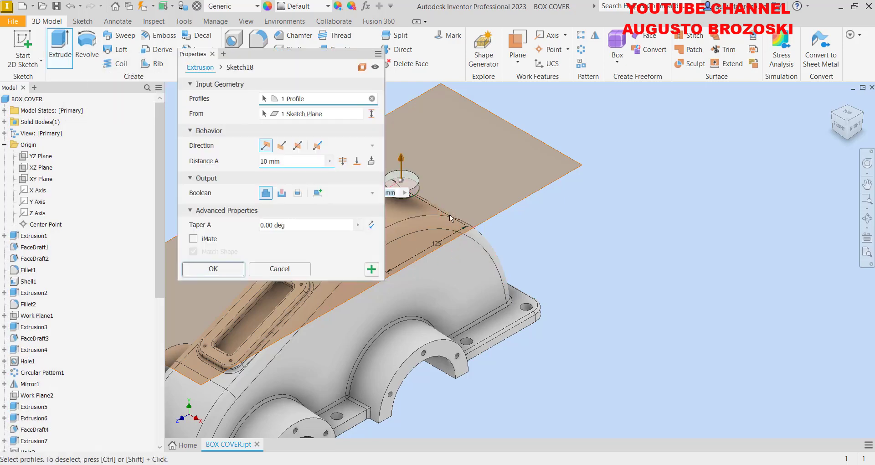
scroll(483, 213, down, 3)
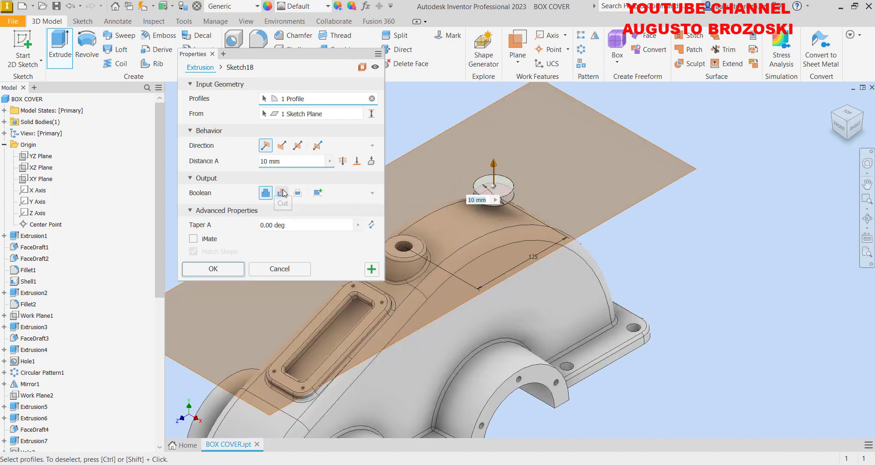
click(371, 161)
scroll(455, 210, down, 5)
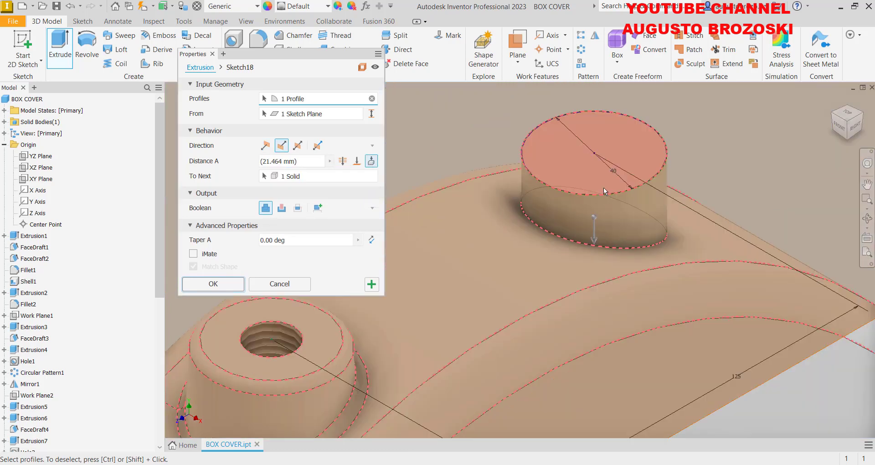
click(854, 131)
scroll(567, 244, down, 5)
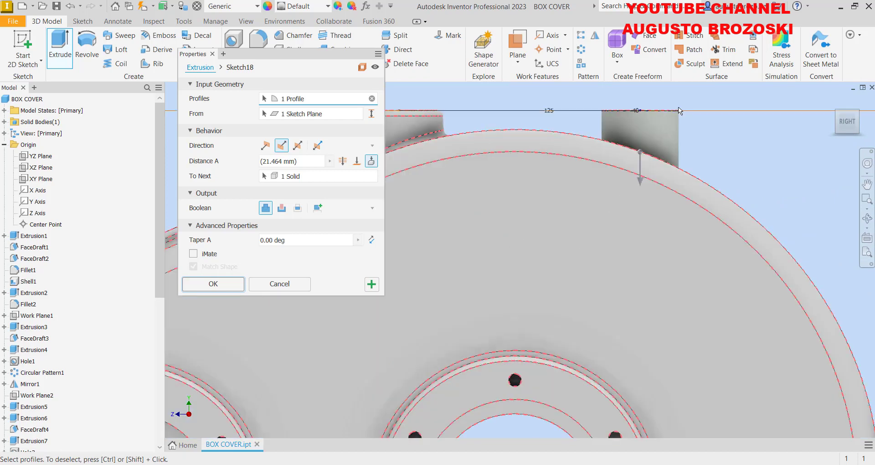
click(279, 240)
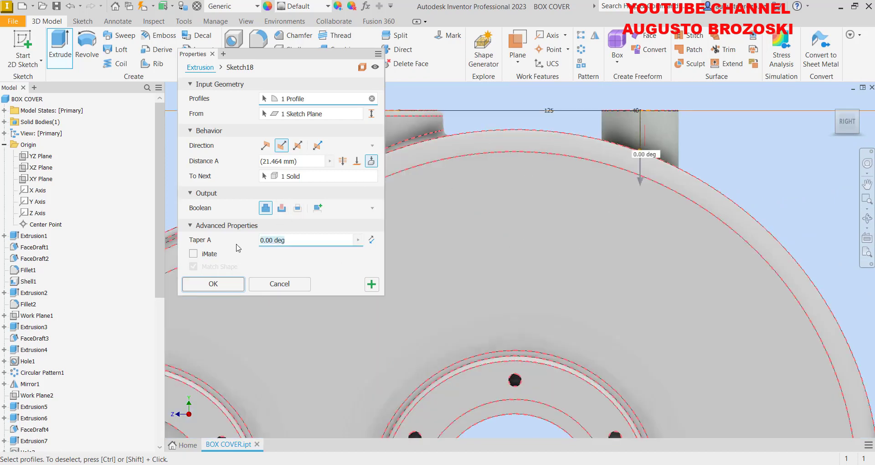
text(3)
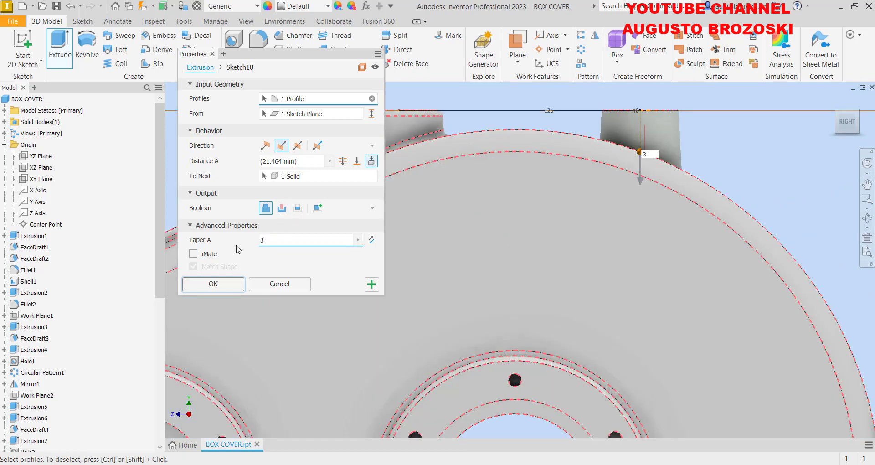
scroll(494, 212, down, 3)
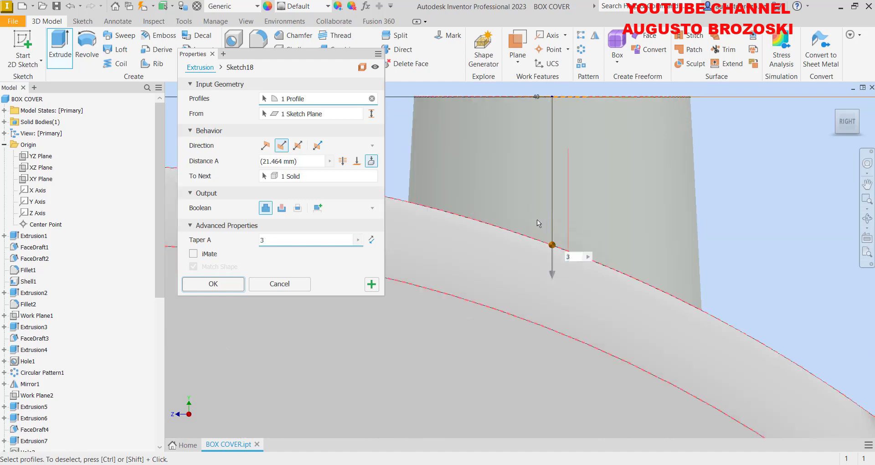
click(213, 283)
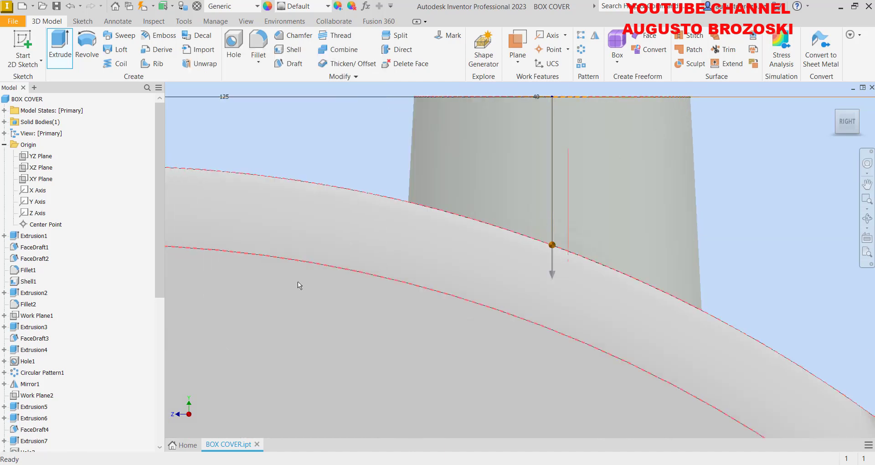
click(832, 103)
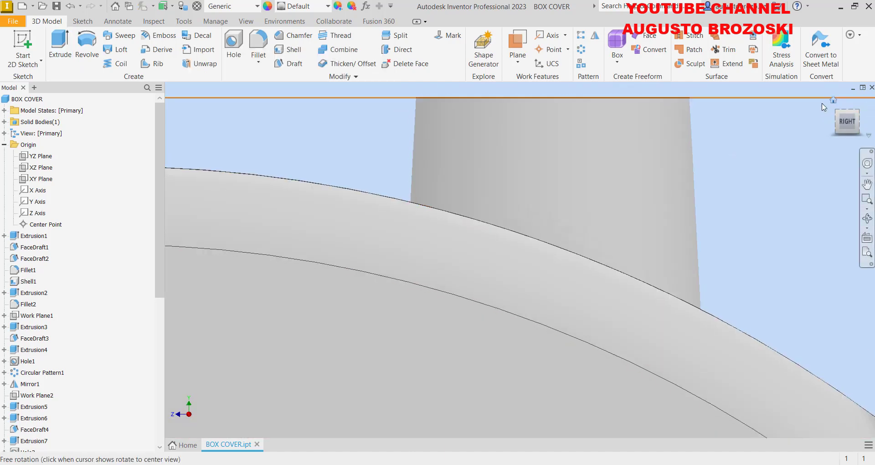
click(57, 6)
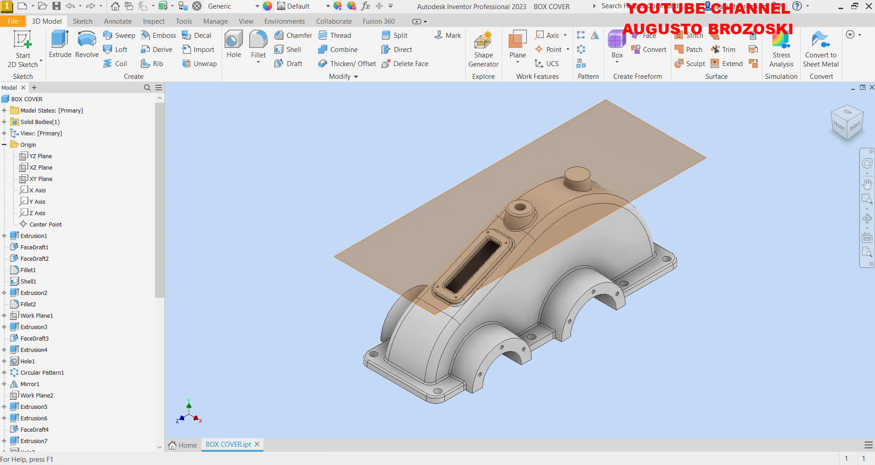
- Check the part drawing and steps 55 and 56 of the manual for the second boss's recess diameter and depth
click(298, 433)
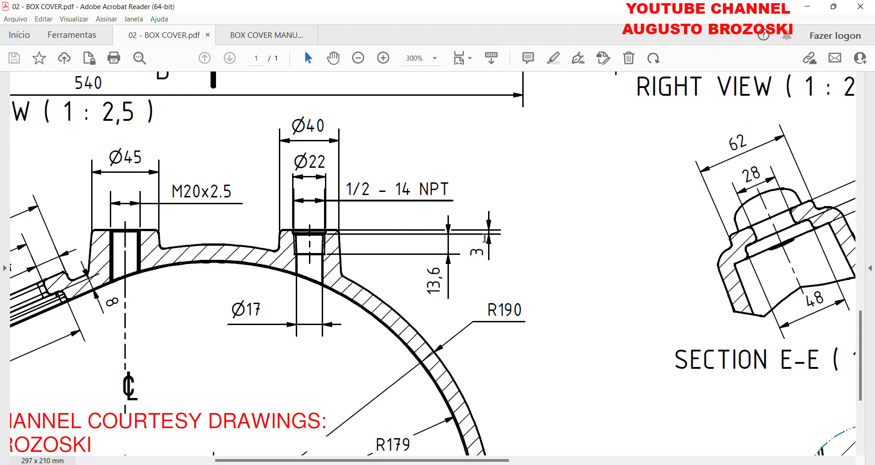
click(269, 36)
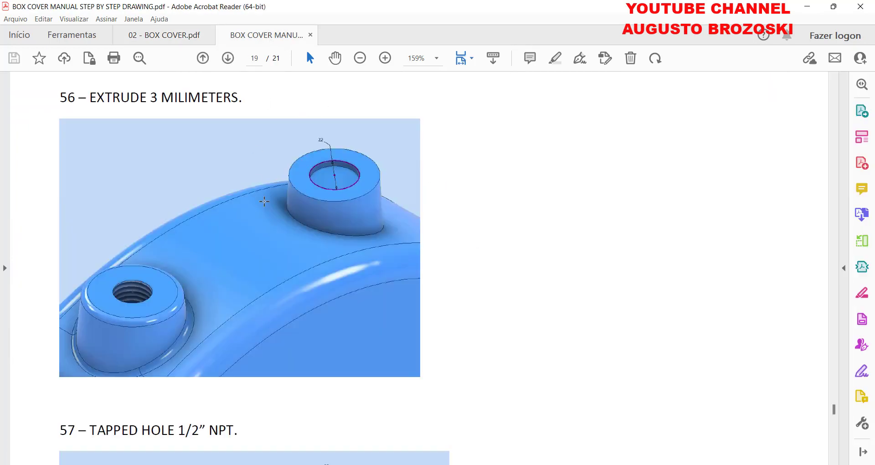
scroll(277, 271, up, 8)
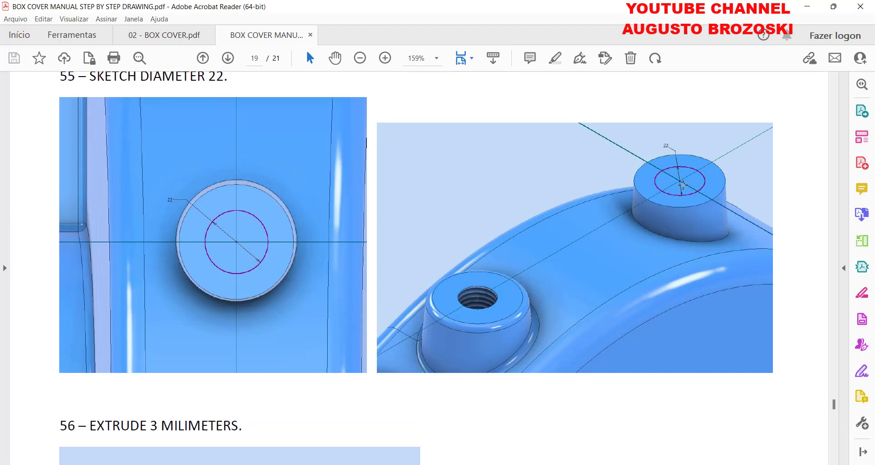
click(807, 7)
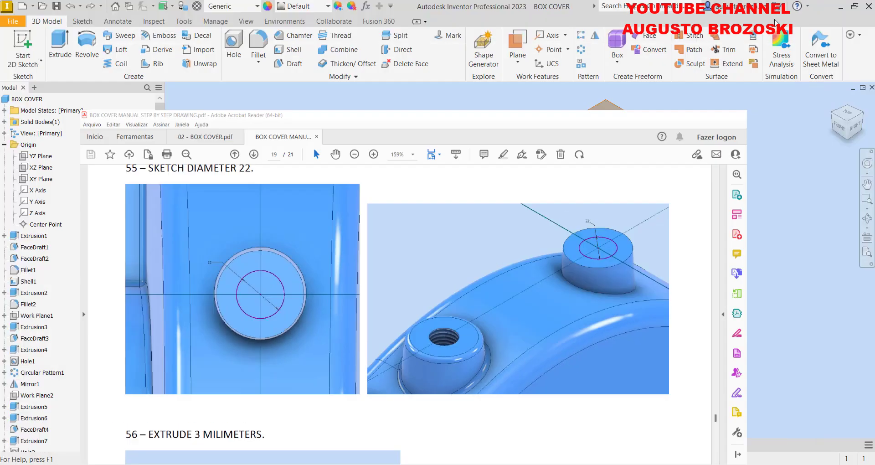
- Start a sketch on the second boss's top face, draw a 22 mm circle at its centre, and move it slightly to test its constraints
click(24, 48)
scroll(625, 168, up, 5)
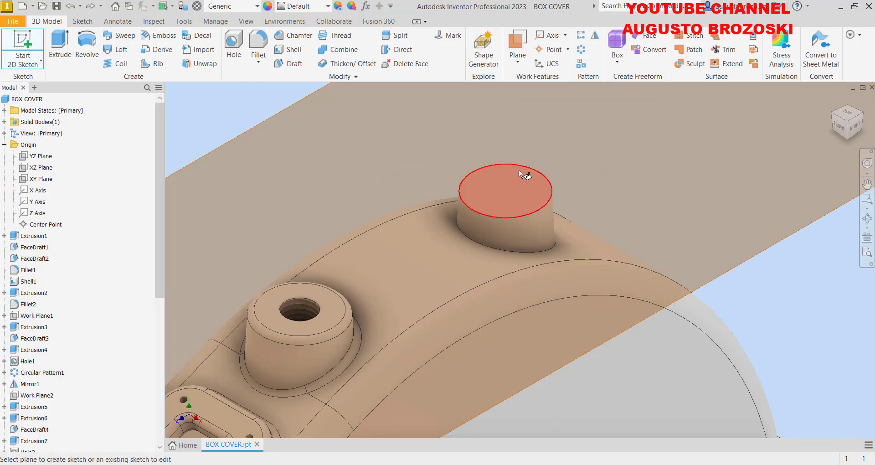
click(504, 184)
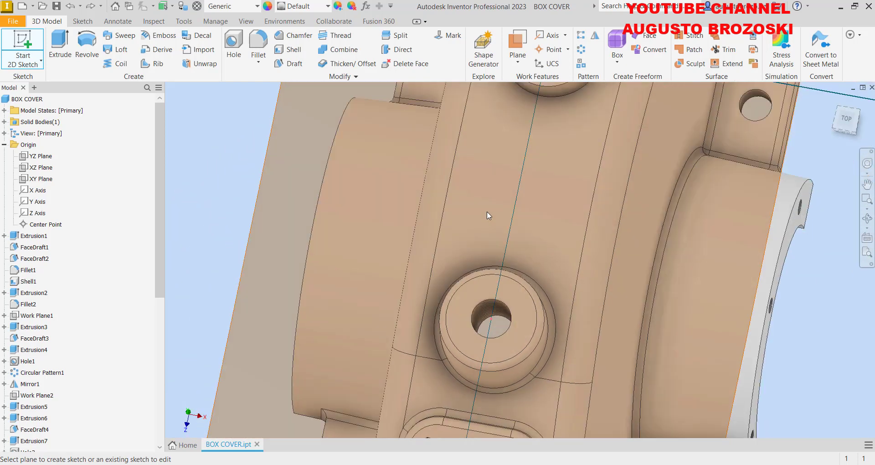
scroll(460, 233, up, 8)
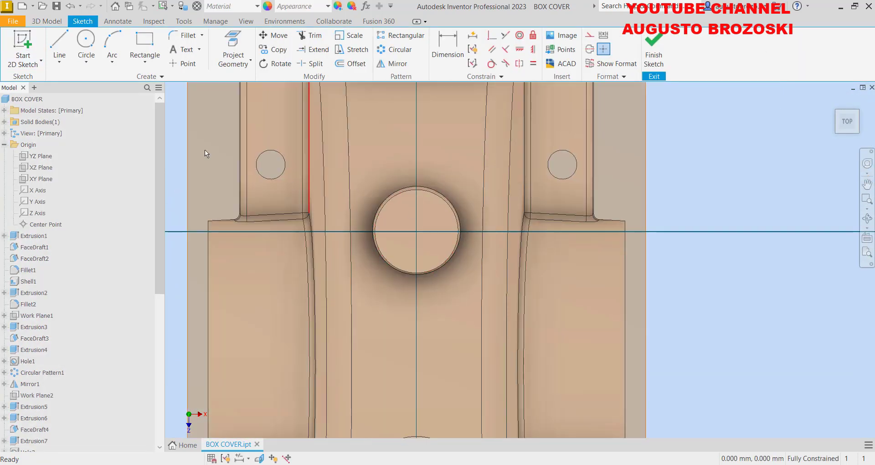
click(86, 40)
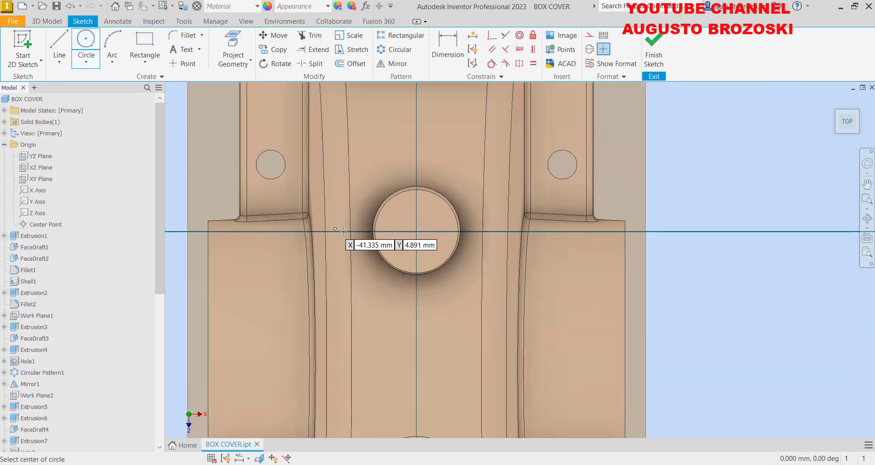
scroll(351, 235, up, 3)
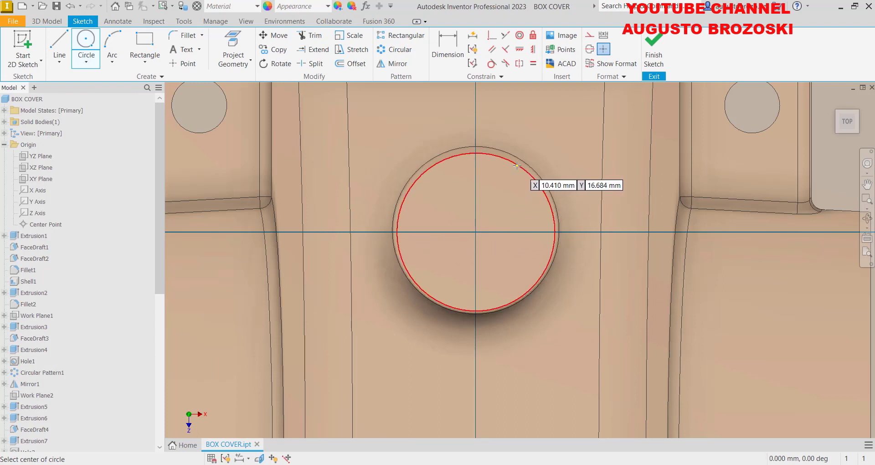
click(477, 232)
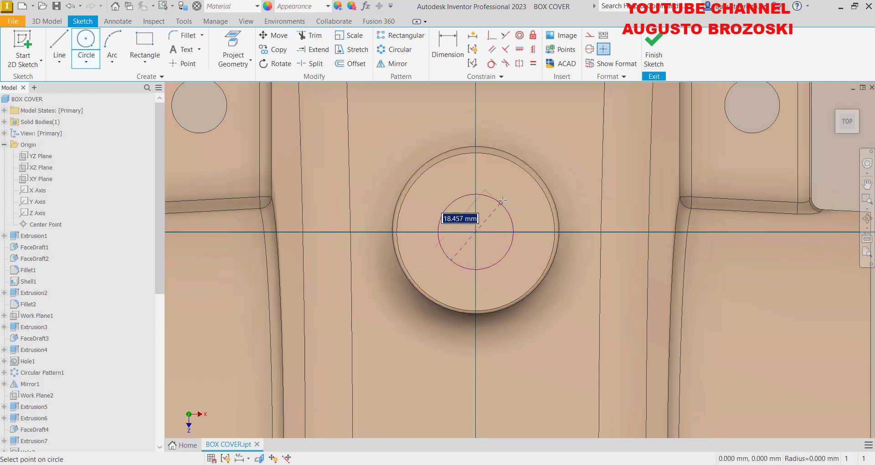
text(22)
key(Return)
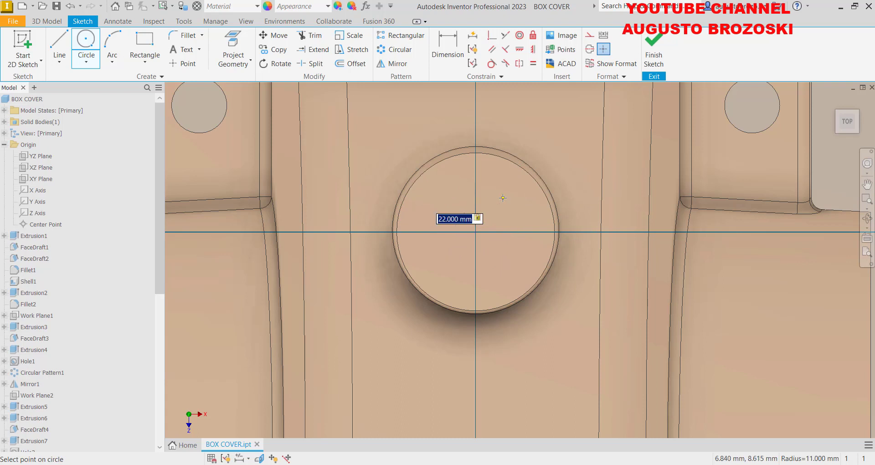
key(Escape)
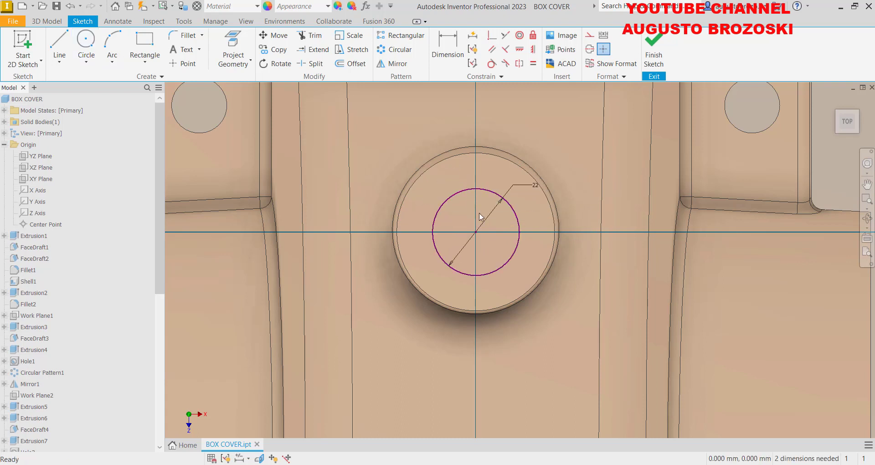
drag(476, 234, 493, 244)
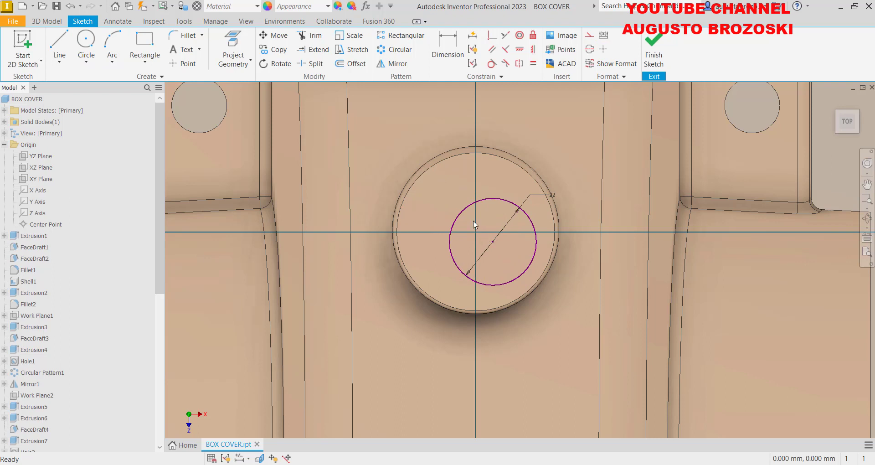
- Constrain the 22 mm circle concentric with the second boss's top edge and finish the sketch
click(519, 36)
click(499, 197)
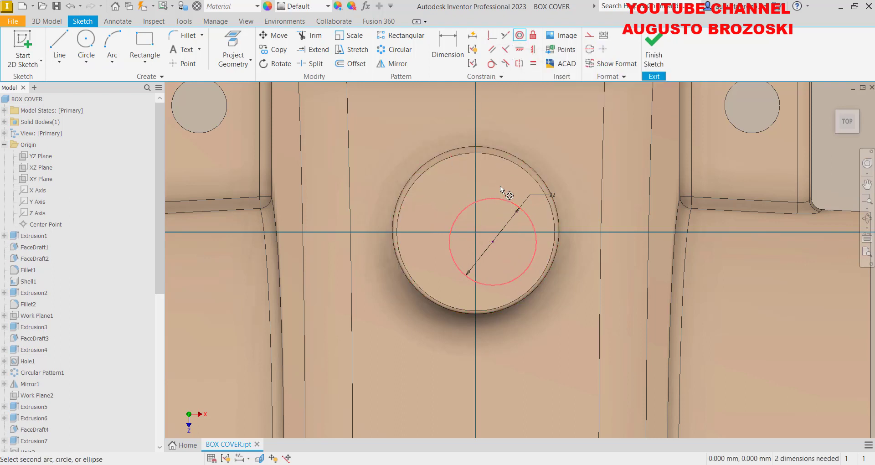
click(505, 157)
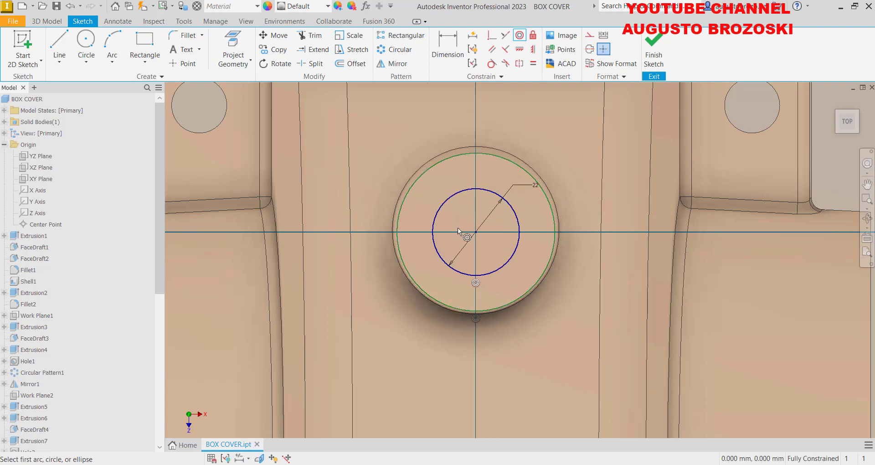
click(654, 54)
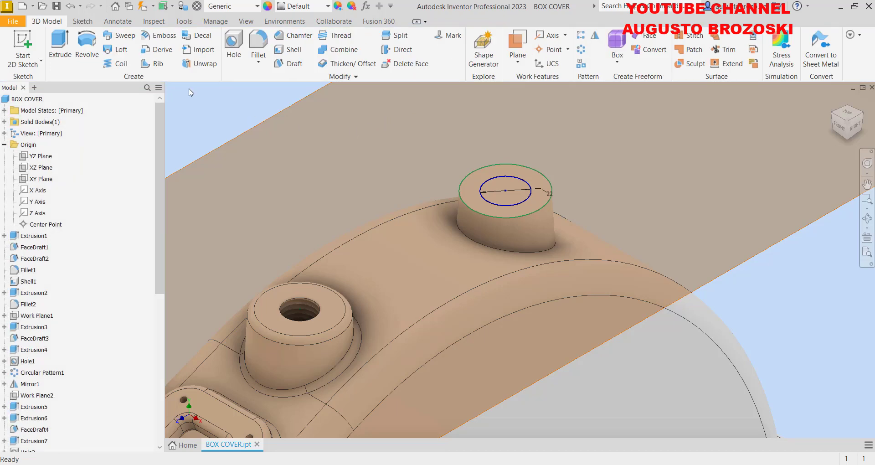
- Extrude the 22 mm circle as a cut 3 mm deep into the second boss
click(61, 46)
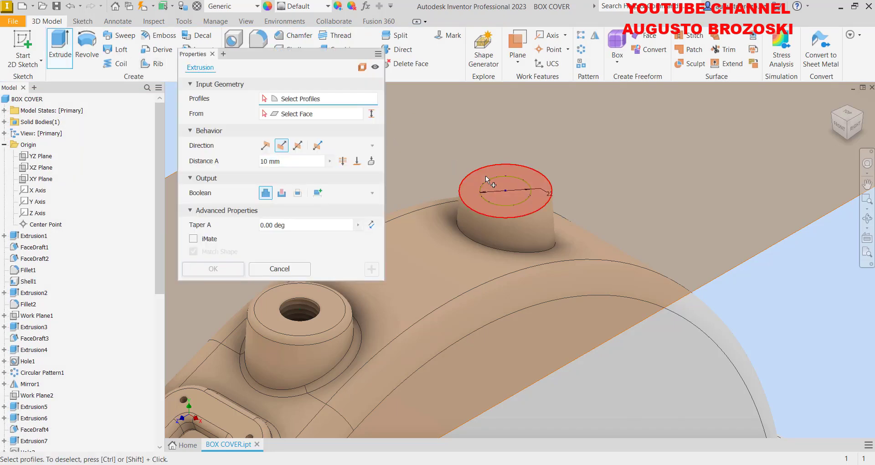
scroll(492, 180, down, 5)
click(502, 160)
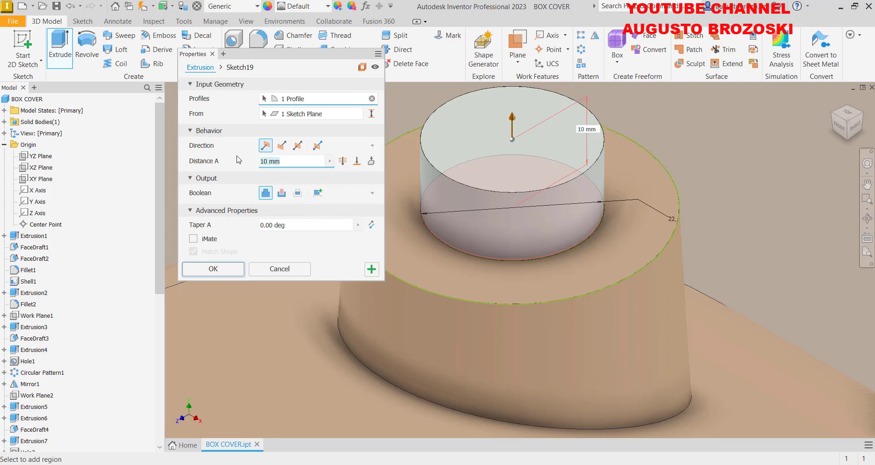
text(3)
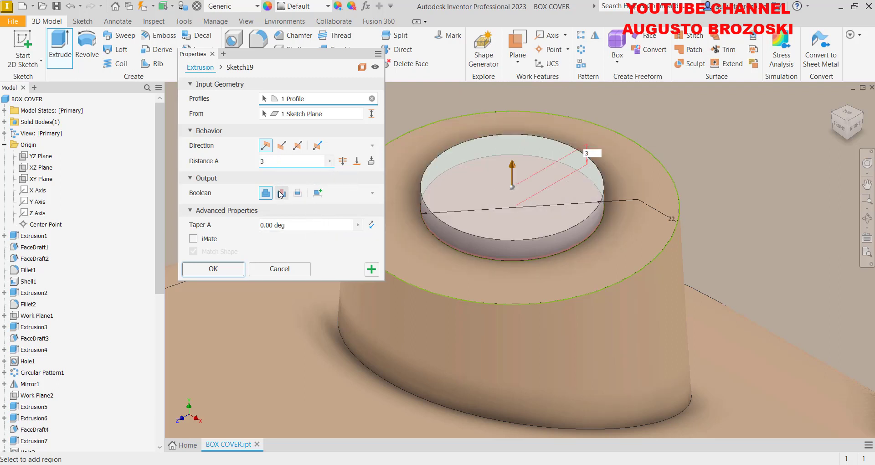
click(281, 193)
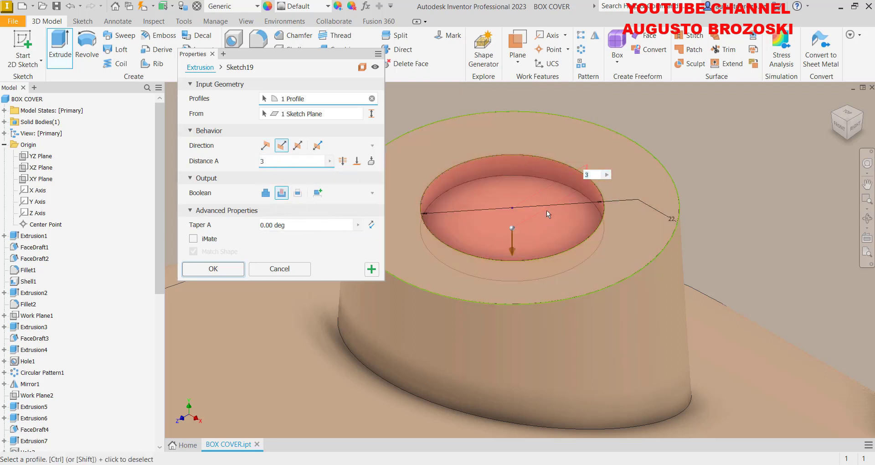
click(221, 270)
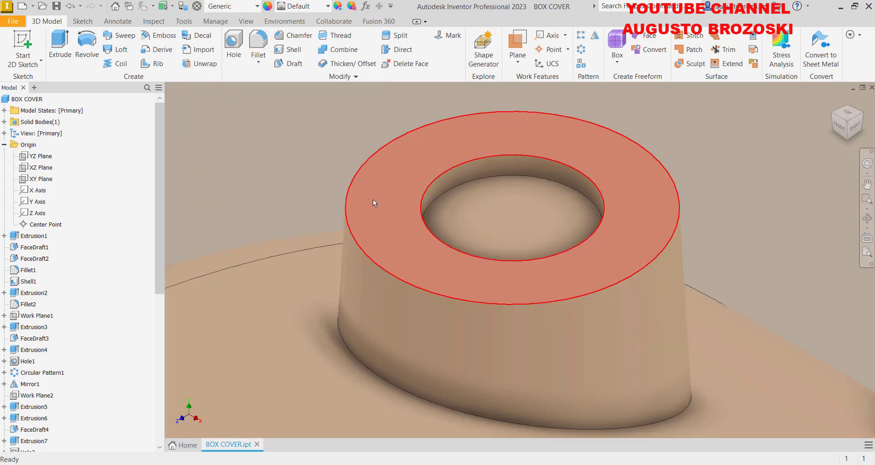
- Check the second boss's thread callout in the part drawing and place a hole on the recess floor, concentric with its circular edge
mouse_move(344, 464)
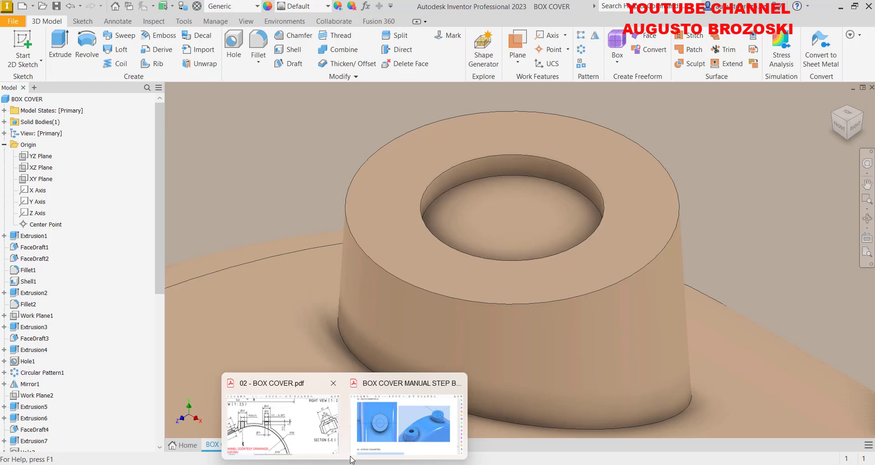
click(305, 418)
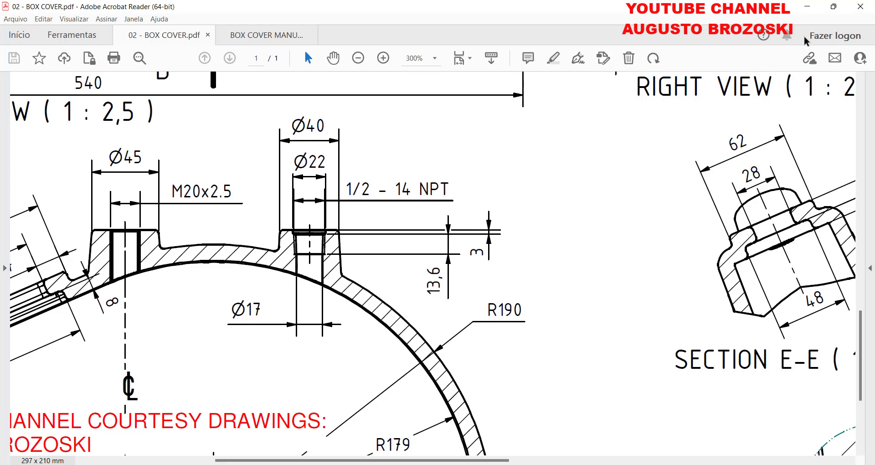
click(807, 6)
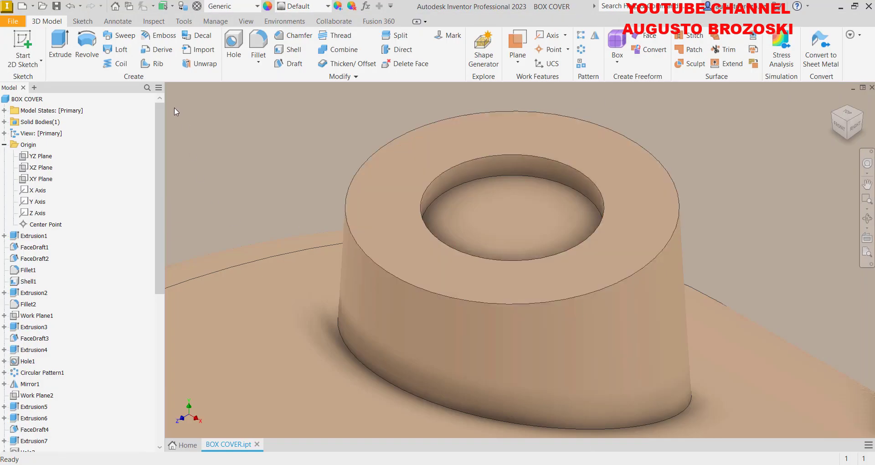
click(234, 46)
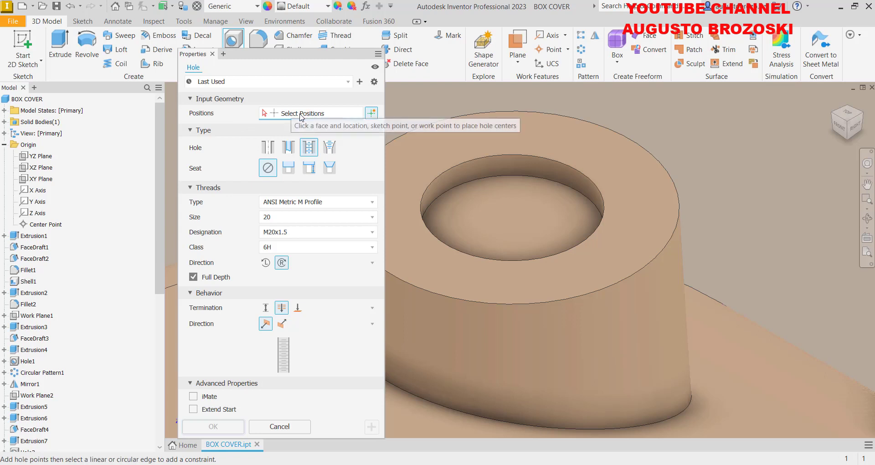
click(504, 201)
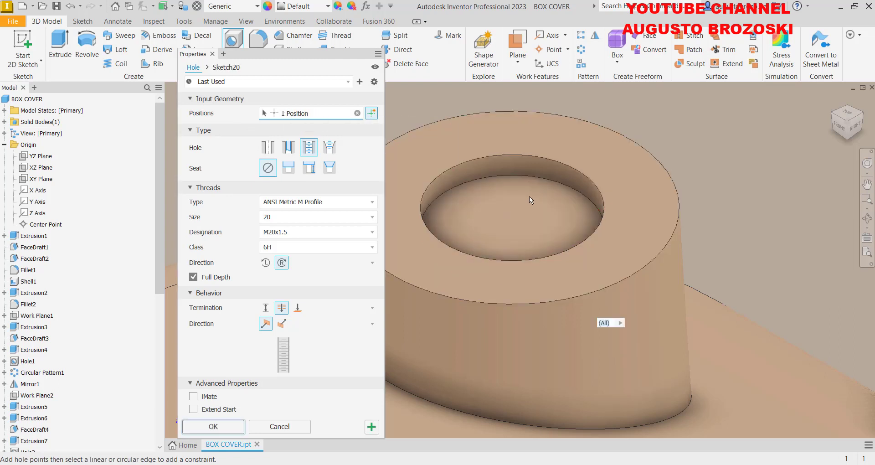
click(554, 182)
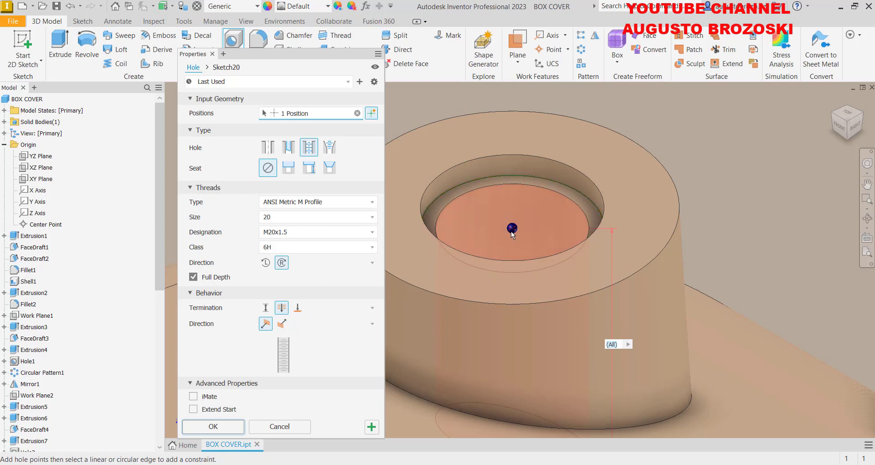
- Define the hole as a taper tapped NPT thread, size 1/2, through all, and create it
click(330, 151)
click(327, 203)
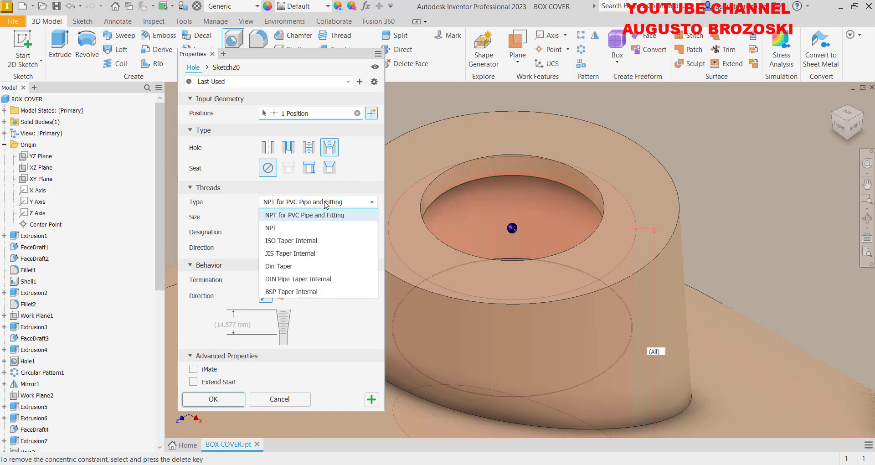
click(290, 227)
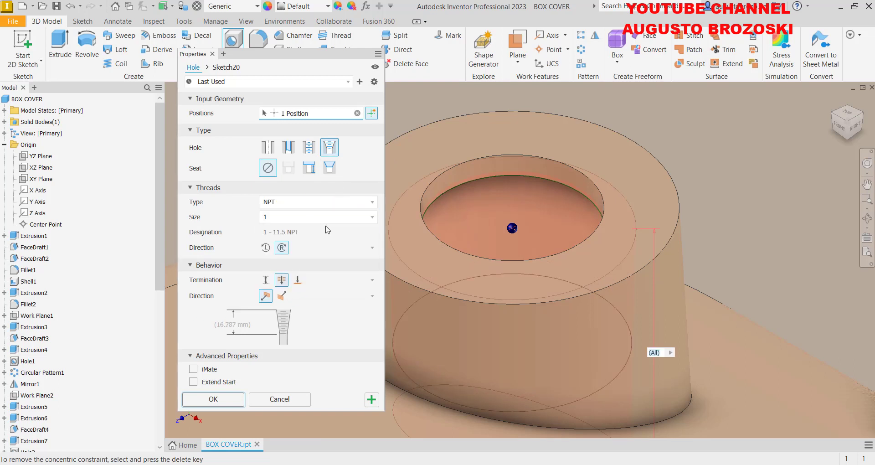
click(369, 222)
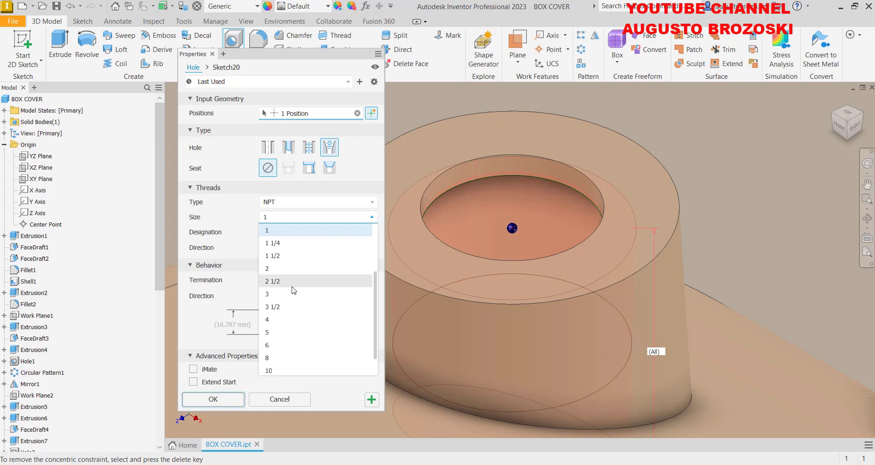
scroll(295, 294, up, 2)
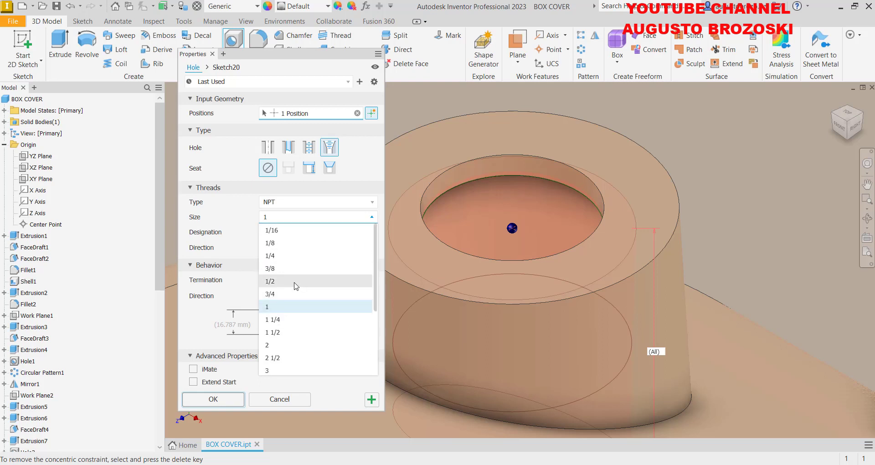
click(293, 281)
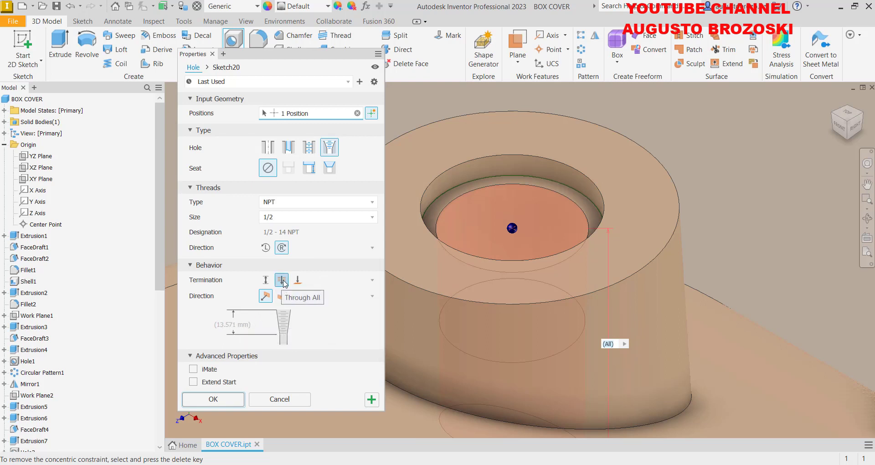
scroll(584, 183, down, 5)
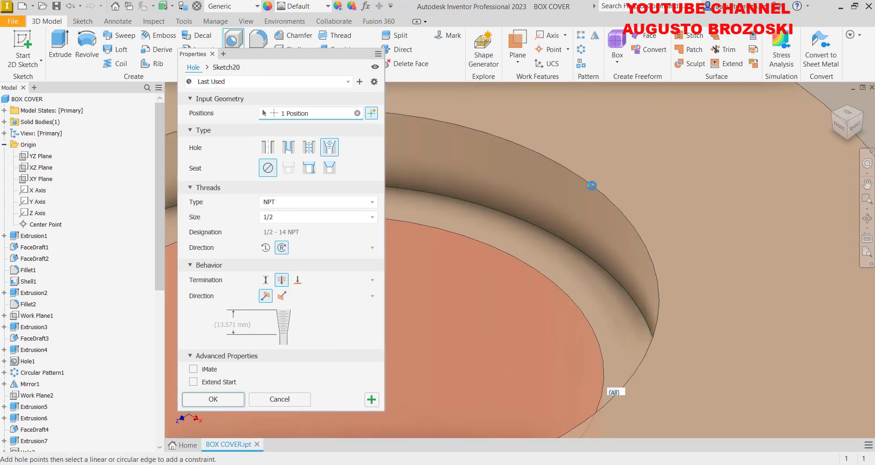
scroll(572, 231, up, 5)
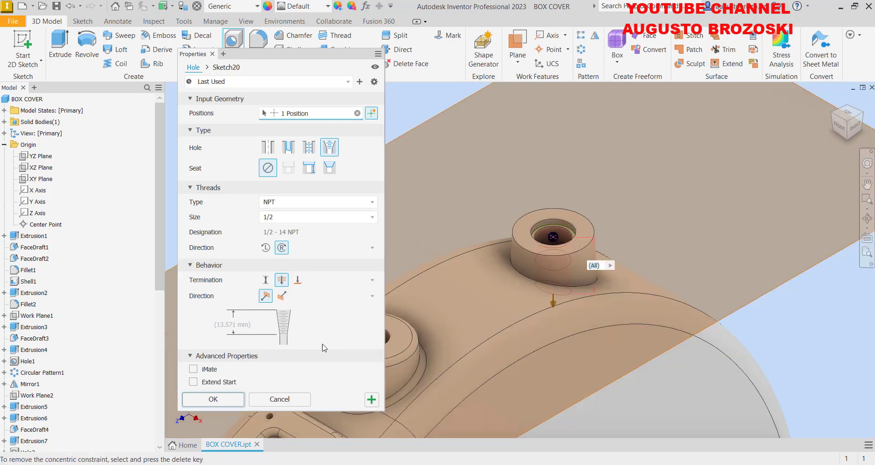
click(213, 399)
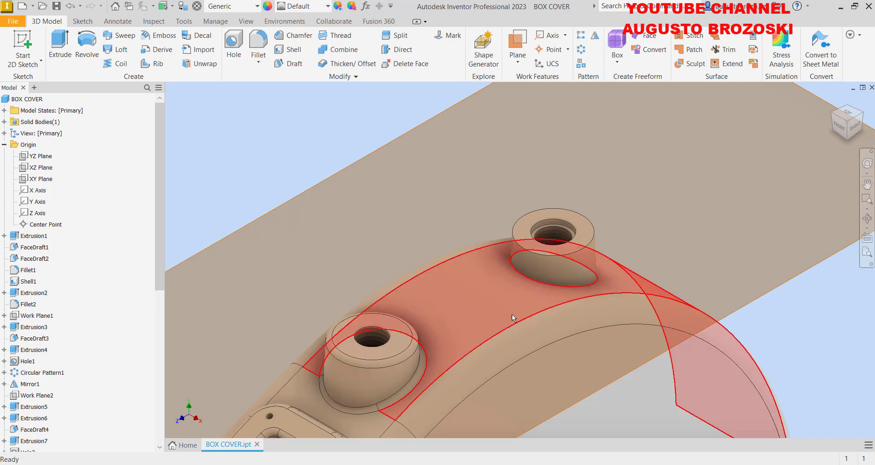
- Inspect the new threaded hole from the cover's underside, return to the home view, and save the part
scroll(576, 245, down, 5)
scroll(542, 213, up, 10)
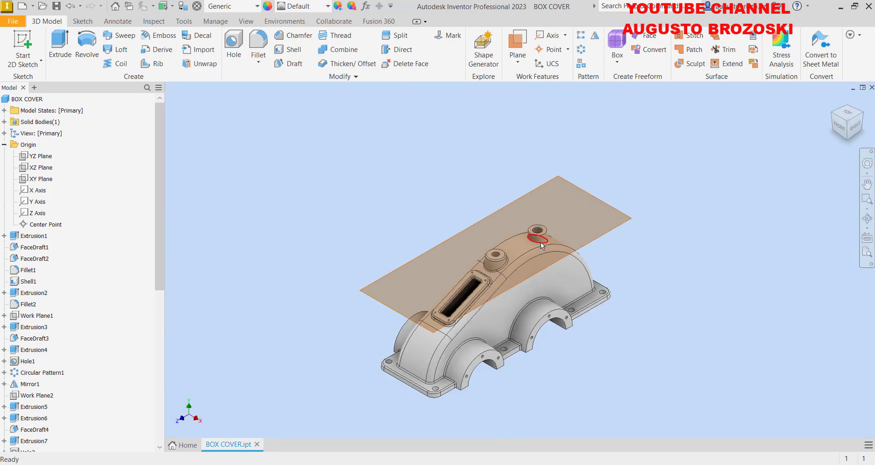
shift+middle_drag(544, 251, 537, 180)
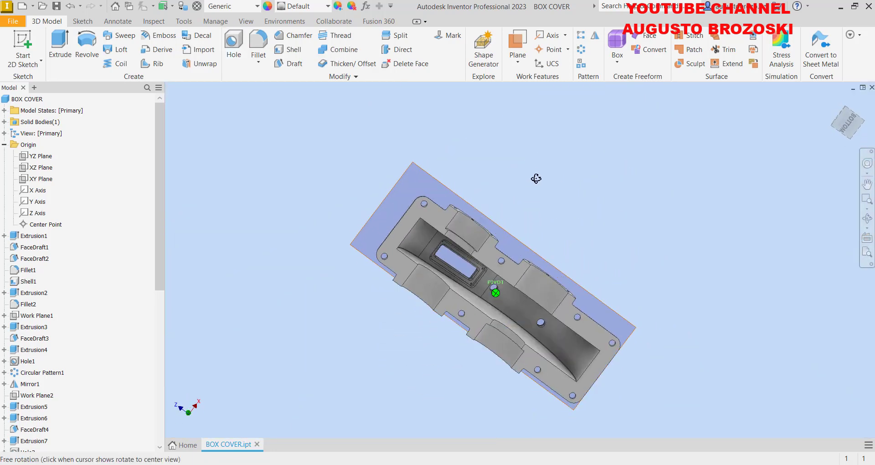
scroll(546, 274, down, 6)
scroll(546, 273, down, 6)
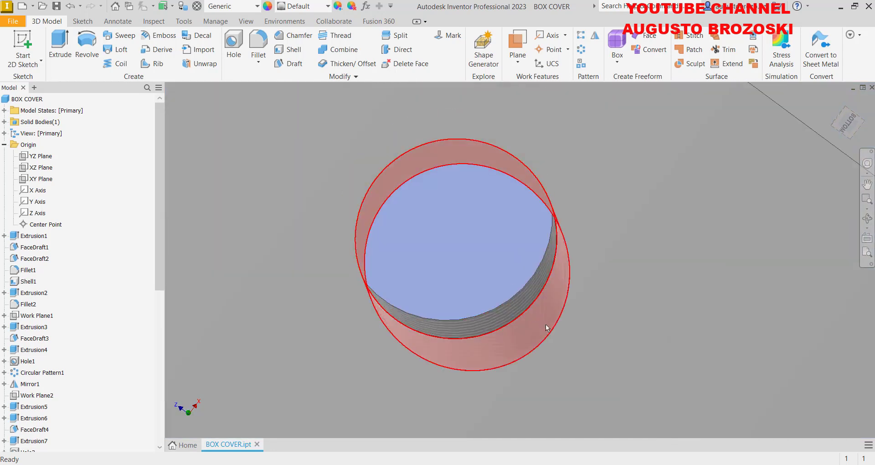
shift+middle_drag(546, 273, 524, 310)
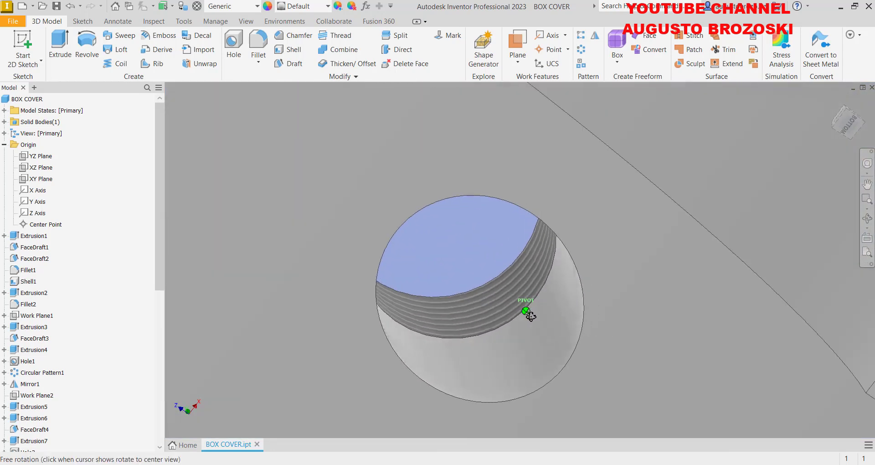
click(833, 99)
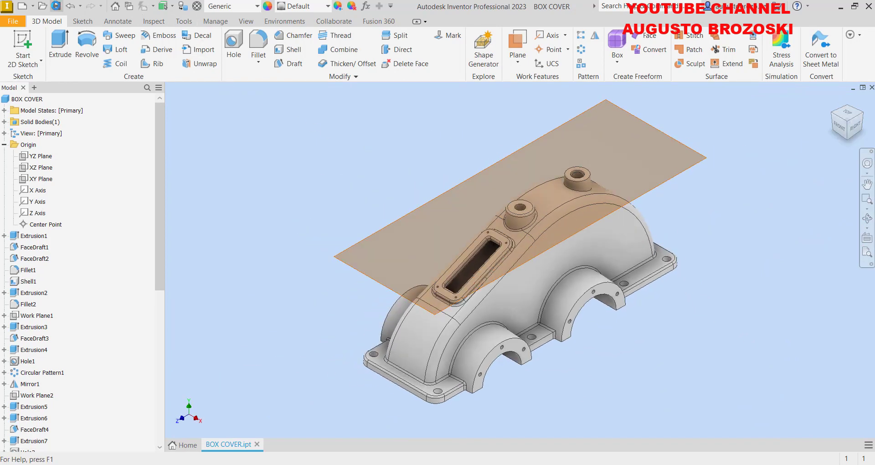
click(56, 6)
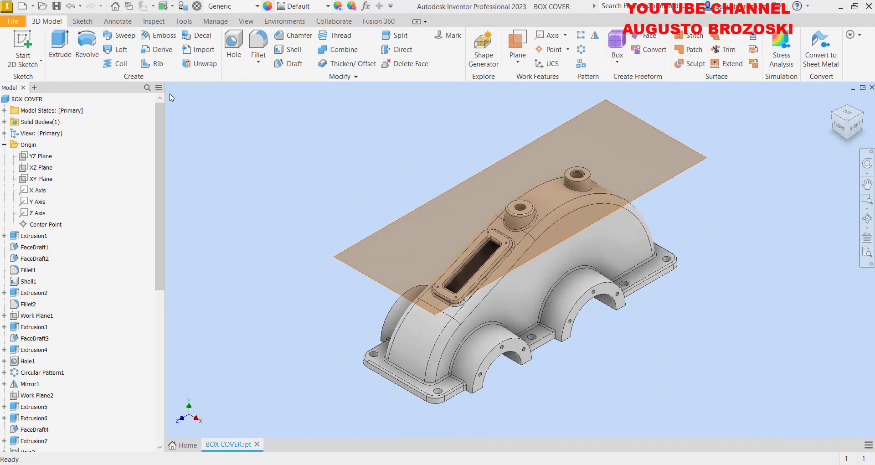
- Check steps 58 and 59 of the manual for the chamfer and fillet sizes on the two bosses
mouse_move(342, 462)
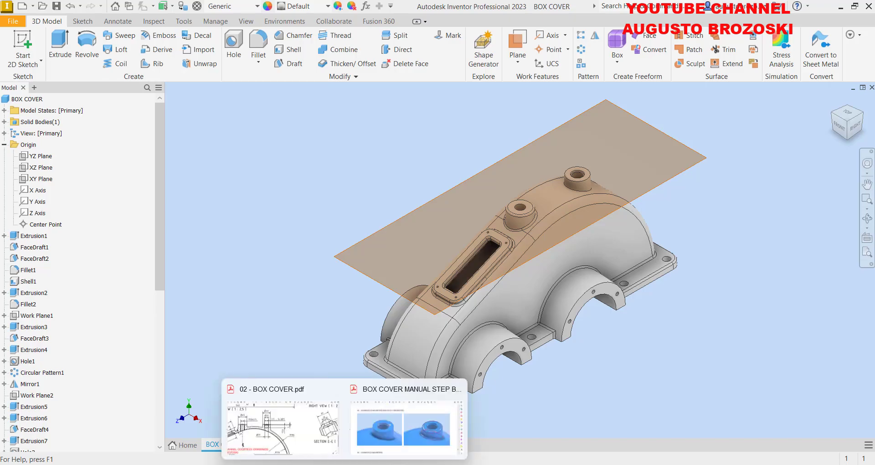
click(400, 438)
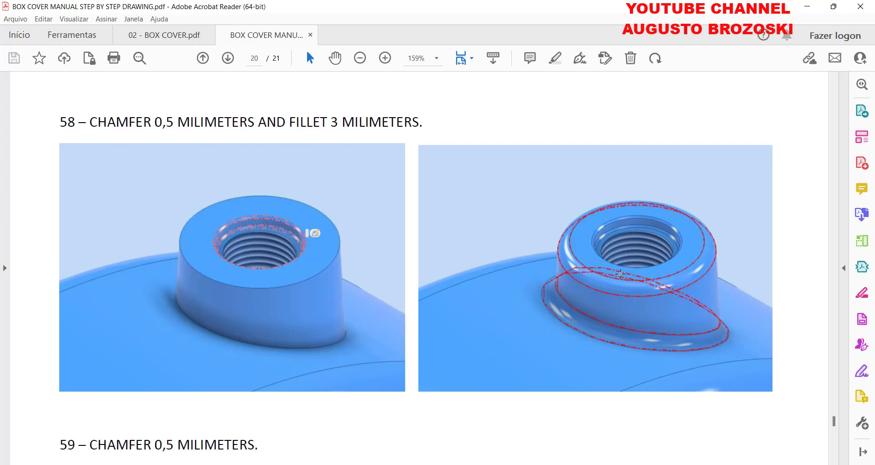
scroll(255, 270, down, 12)
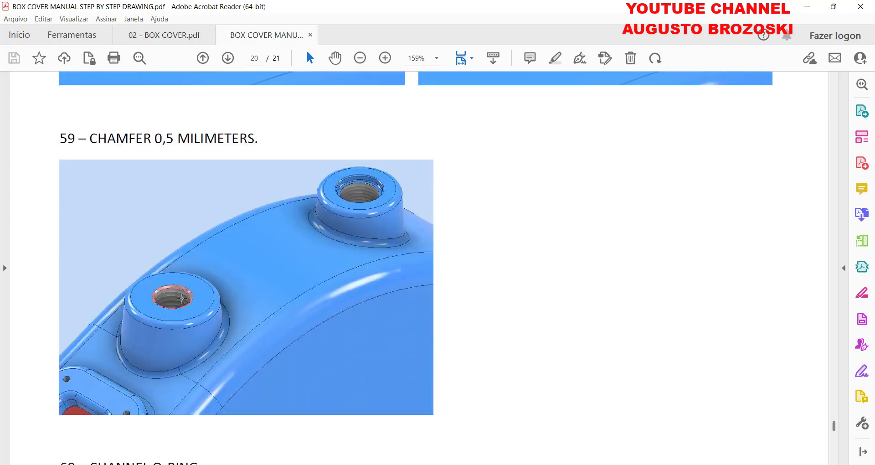
click(814, 7)
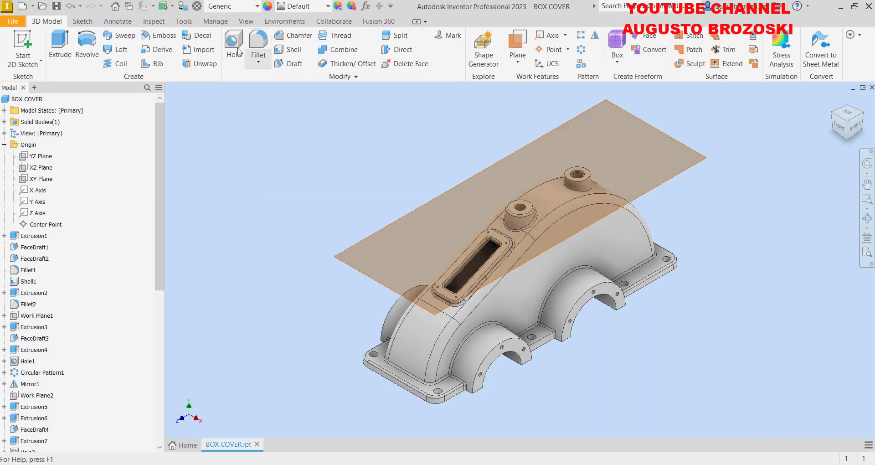
- Fillet the outer top edge and the base edge of the second boss with a 3 mm radius
click(258, 46)
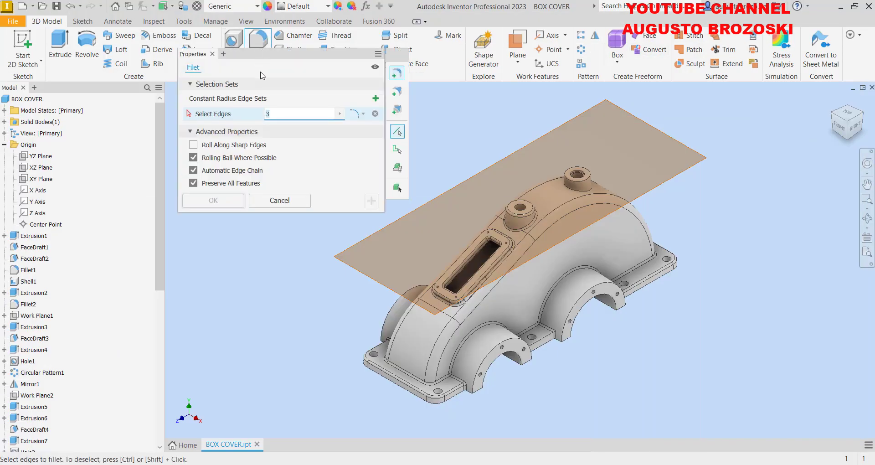
scroll(575, 189, up, 8)
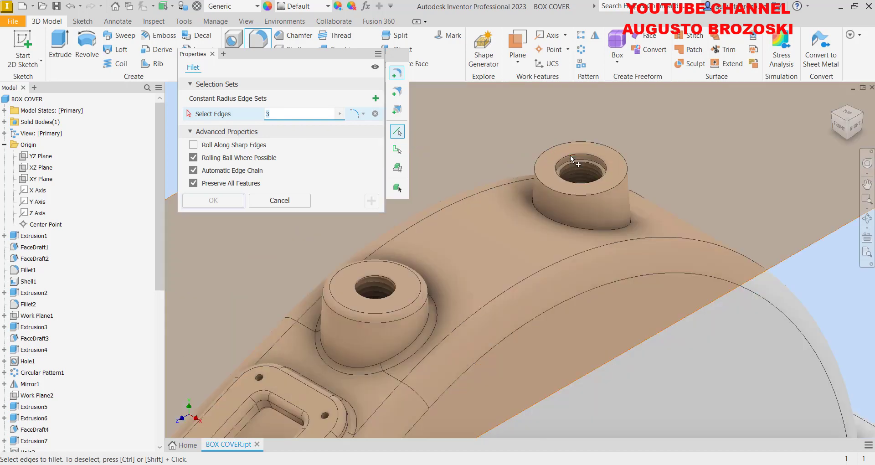
click(558, 132)
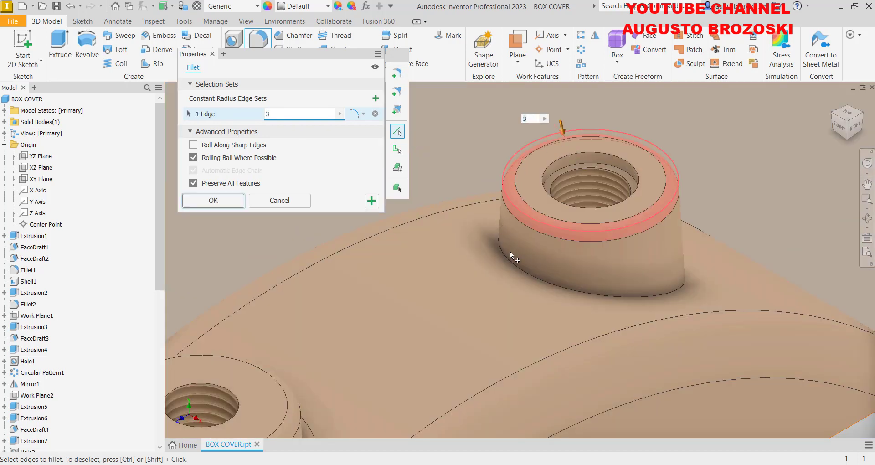
click(495, 255)
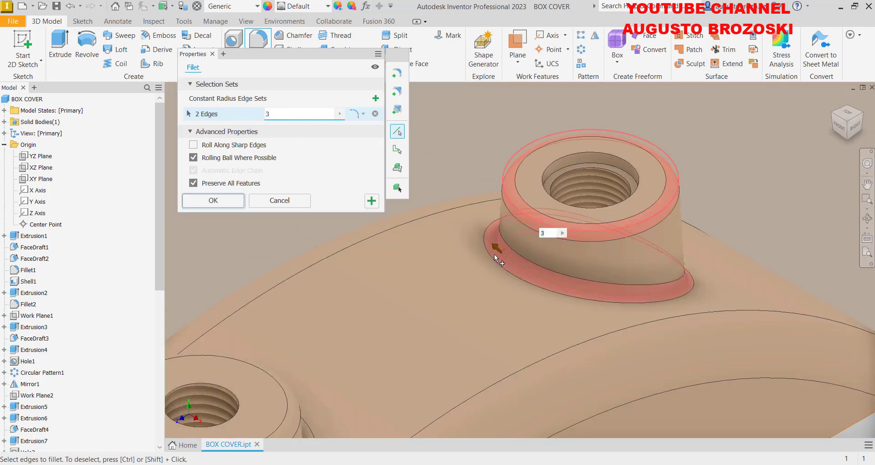
click(213, 201)
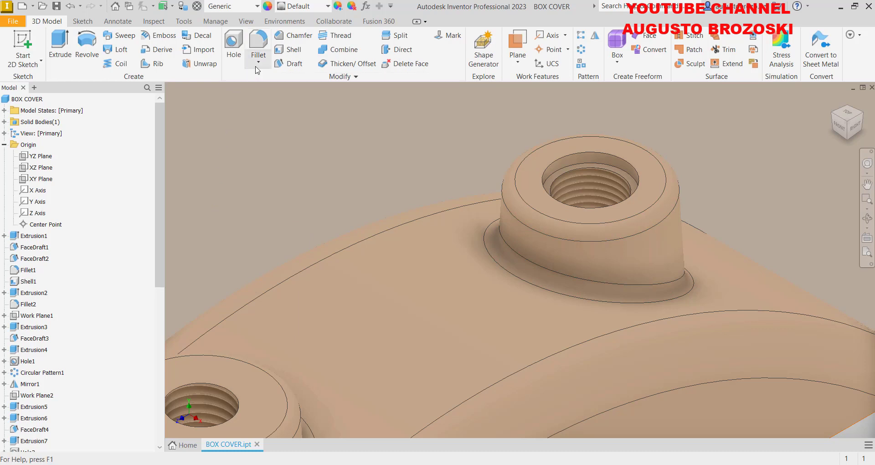
- Chamfer the second boss's recess rim and the first boss's hole rim by 0.5 mm, and save the part
click(292, 39)
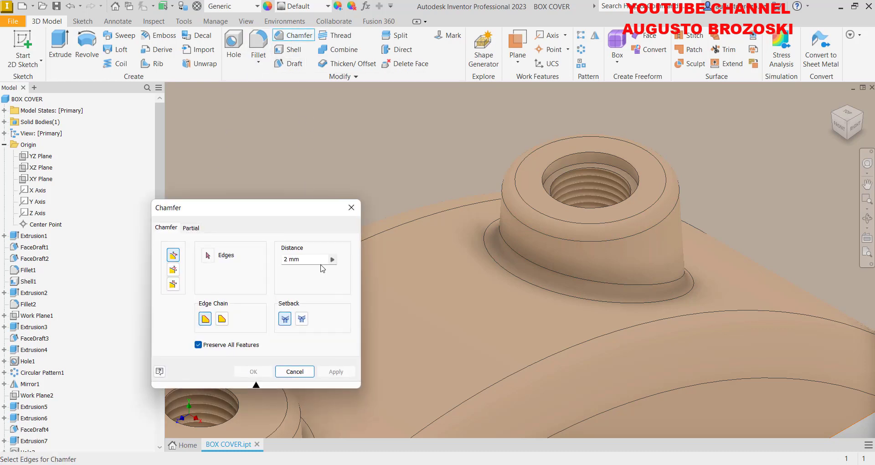
click(305, 261)
text(0,5)
click(206, 256)
scroll(622, 151, up, 3)
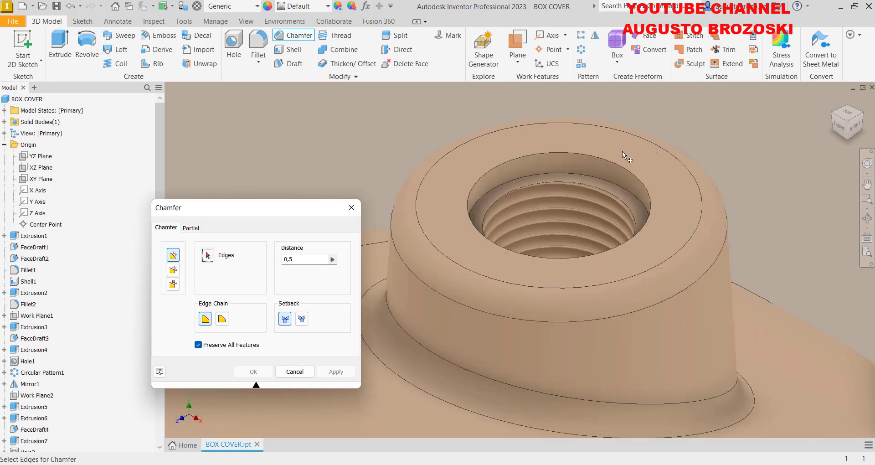
click(559, 150)
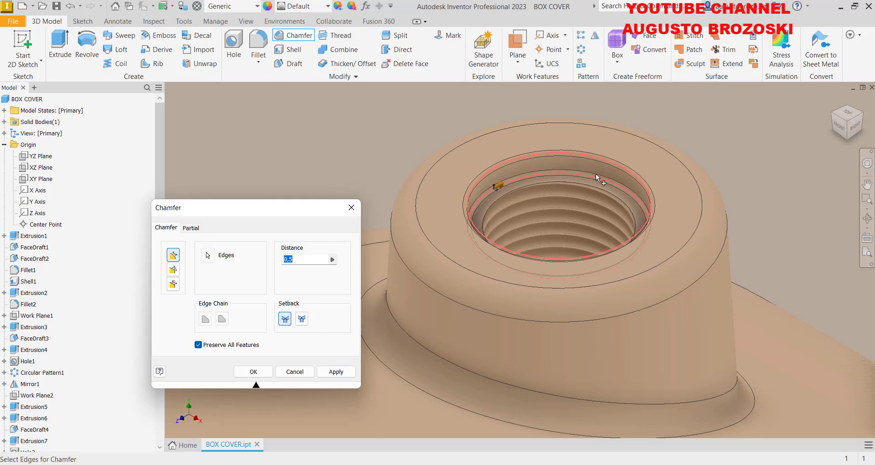
scroll(663, 207, down, 3)
scroll(477, 292, up, 5)
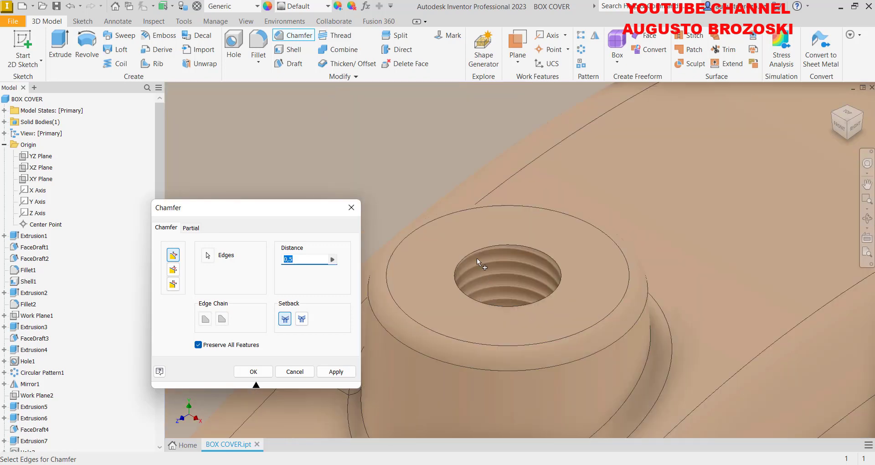
click(474, 251)
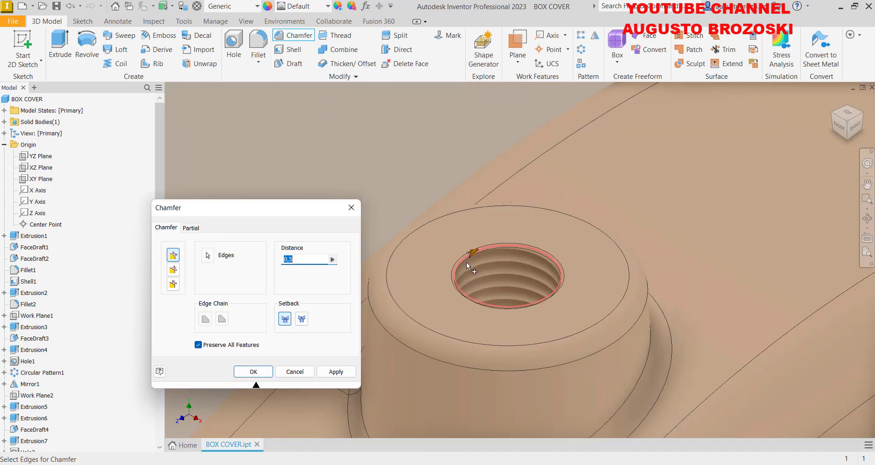
click(253, 371)
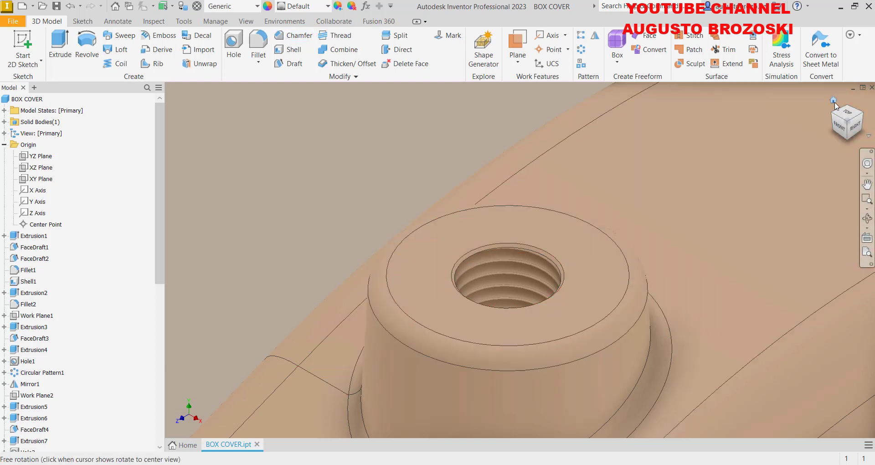
click(834, 101)
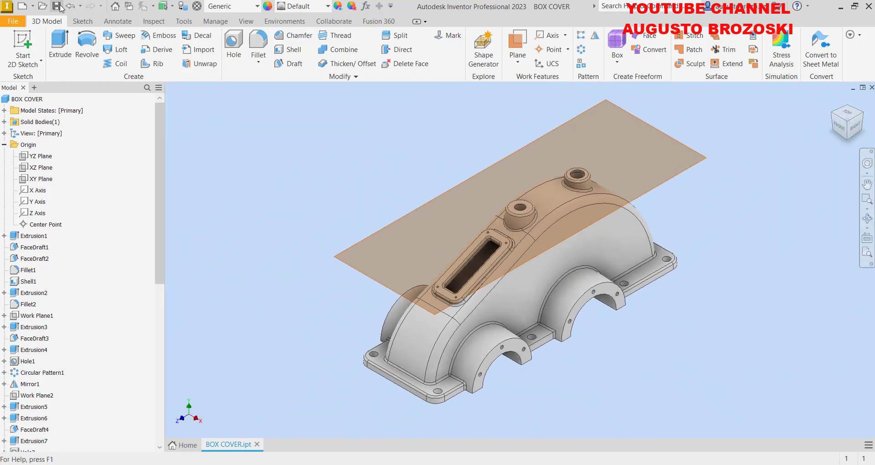
click(57, 6)
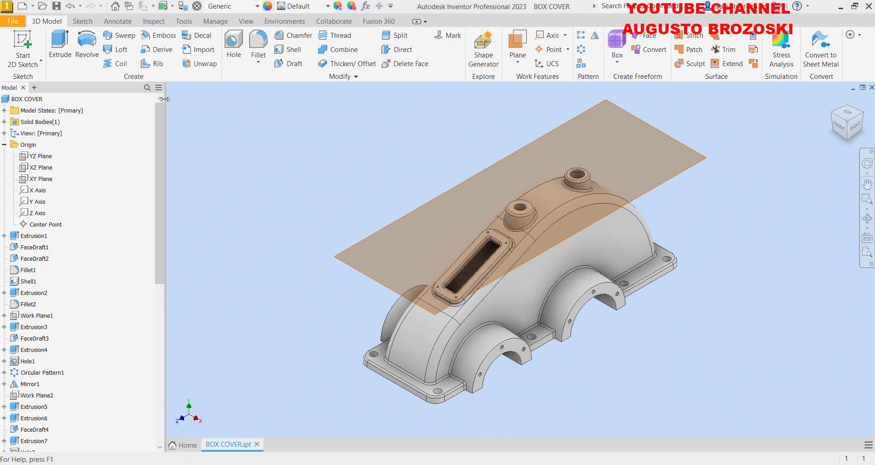
- Study step 60 of the manual and the part drawing's bottom view for the O-ring channel layout and dimensions
mouse_move(344, 464)
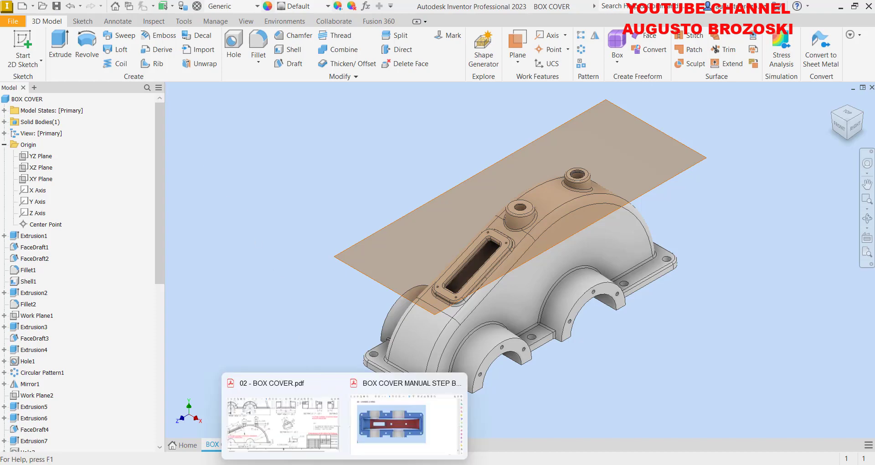
click(389, 435)
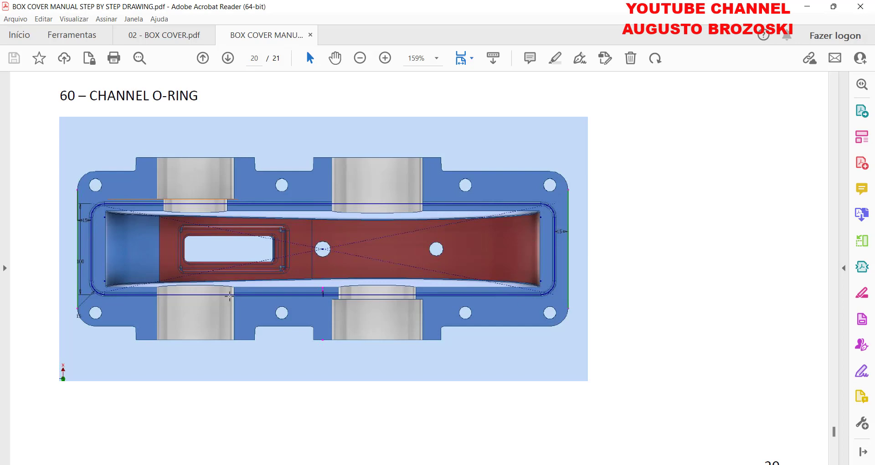
scroll(314, 301, down, 10)
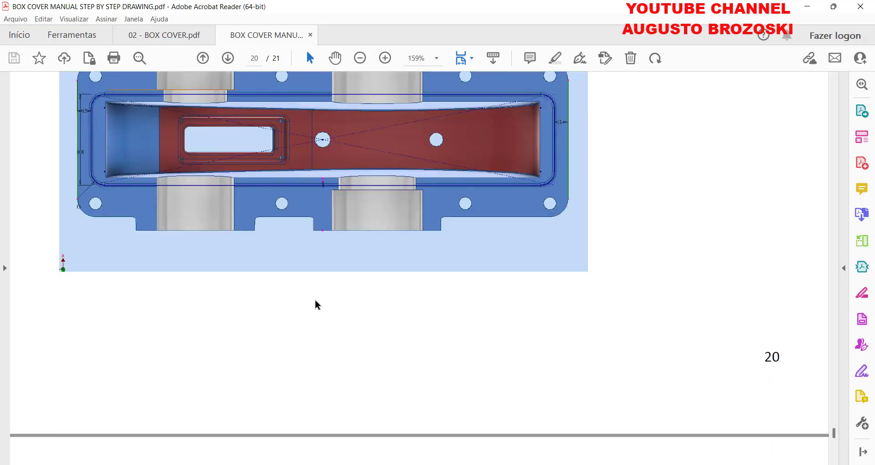
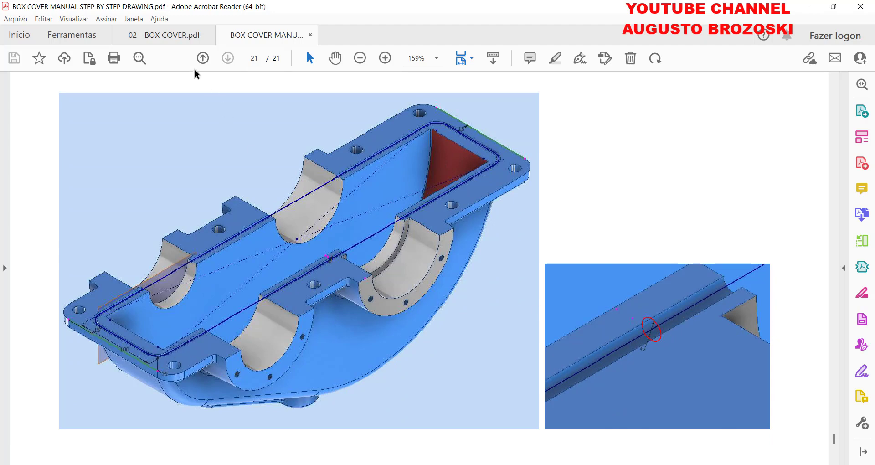
click(158, 35)
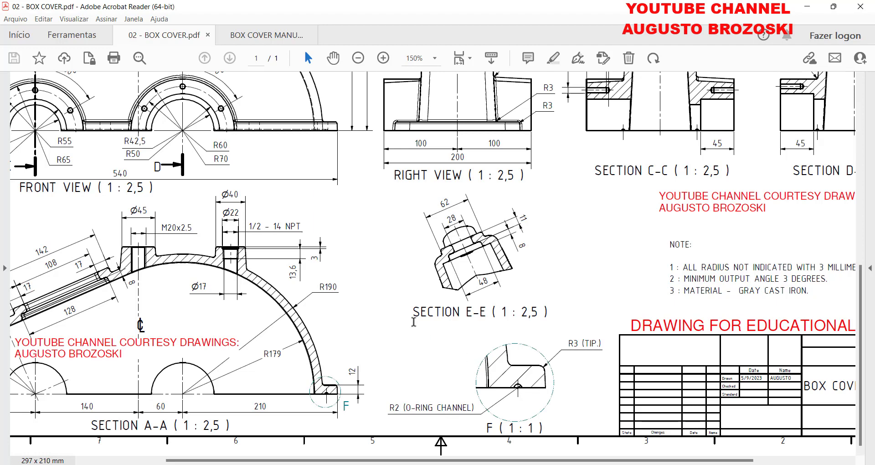
scroll(412, 321, up, 5)
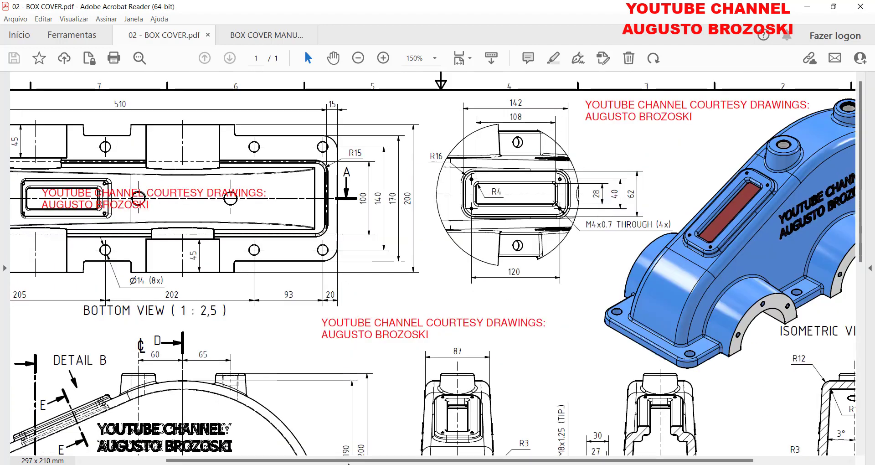
drag(350, 460, 269, 460)
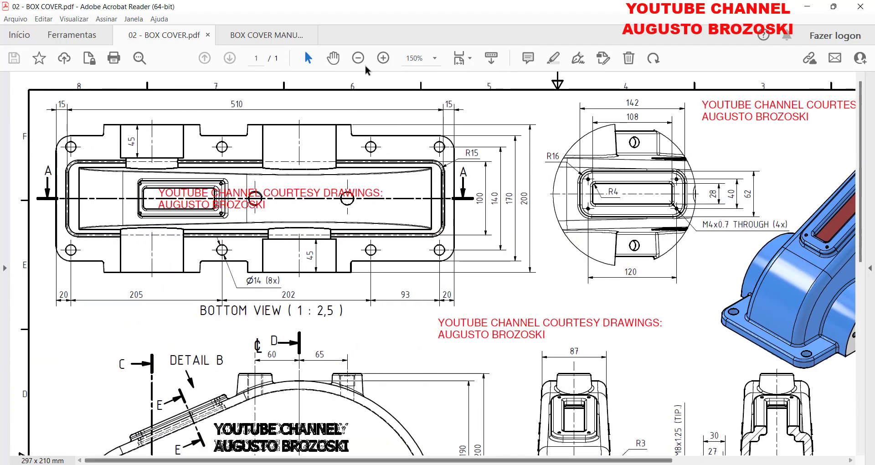
click(383, 58)
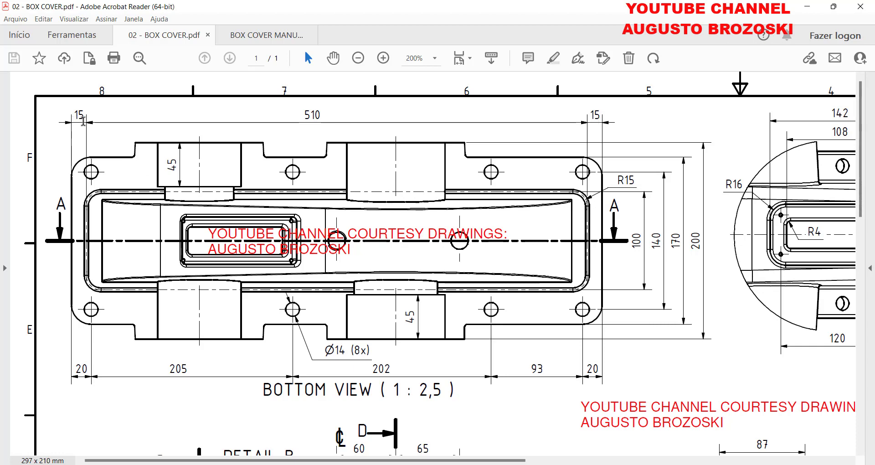
click(807, 9)
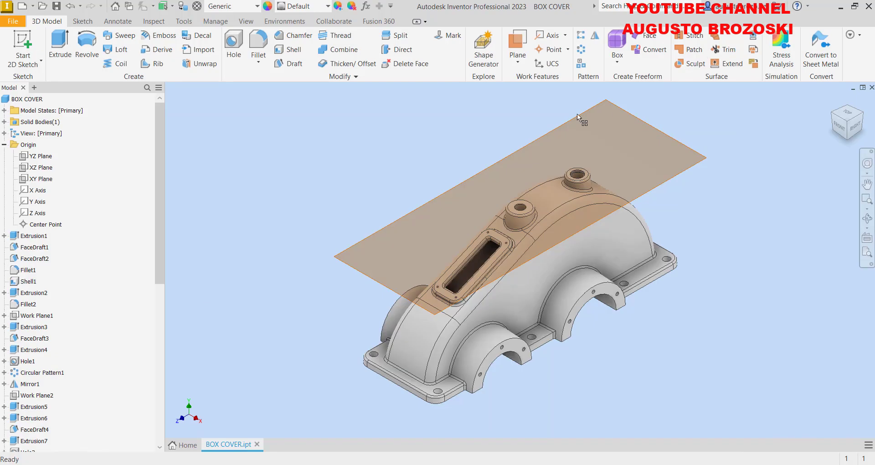
- Start a sketch on the flange's underside and draw a rectangle about 142 mm high around the inner opening
click(846, 146)
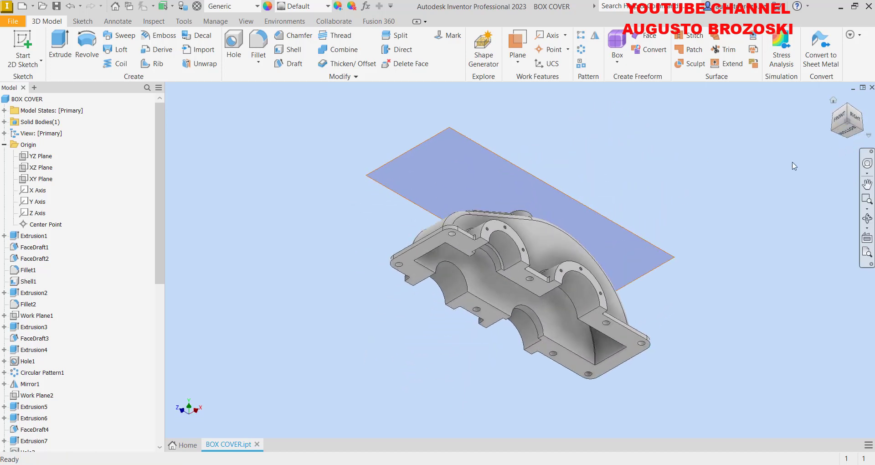
click(22, 45)
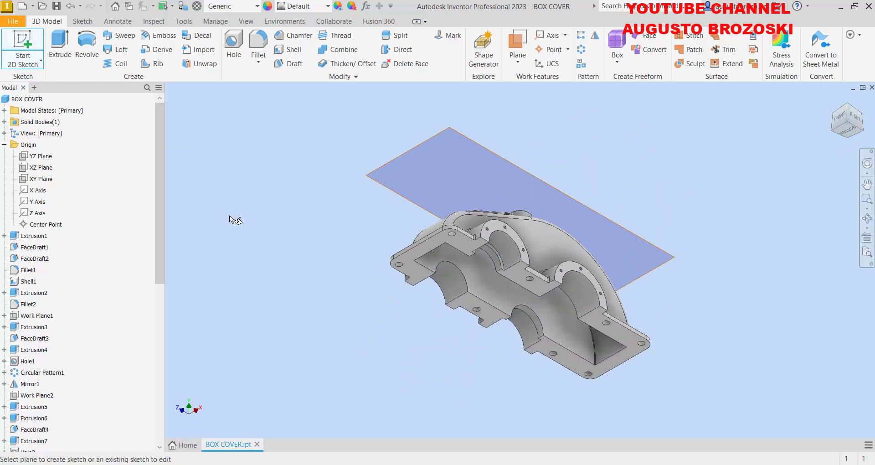
click(408, 255)
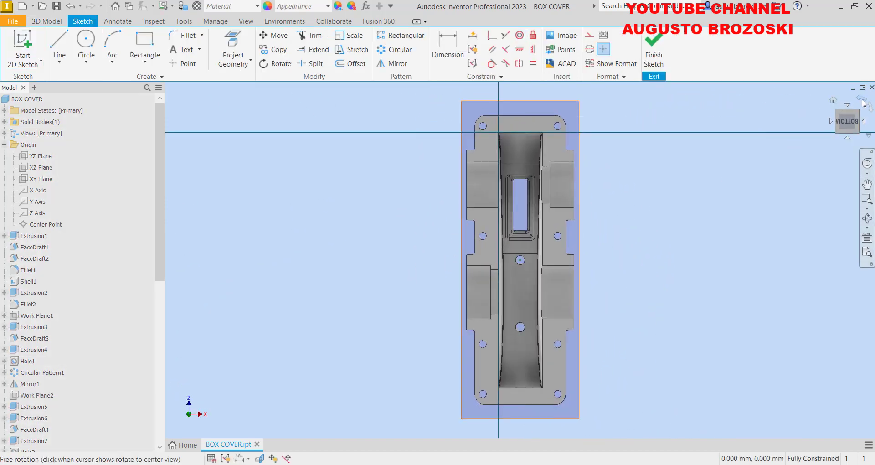
click(863, 103)
scroll(565, 273, up, 3)
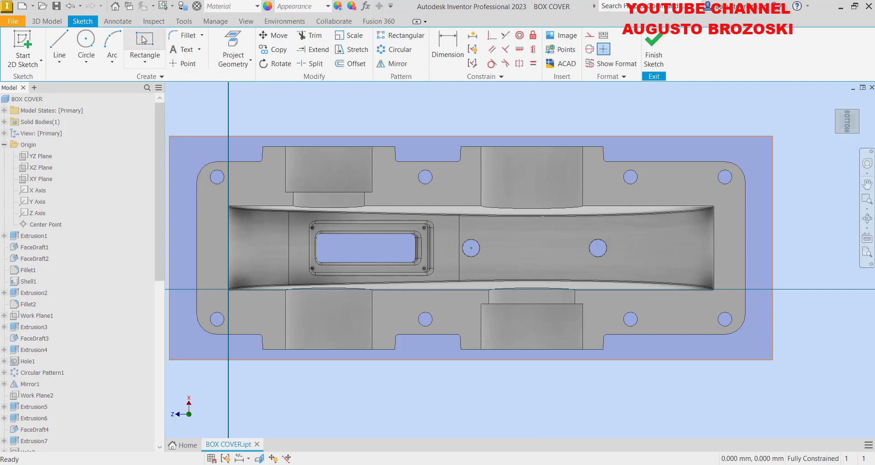
click(144, 40)
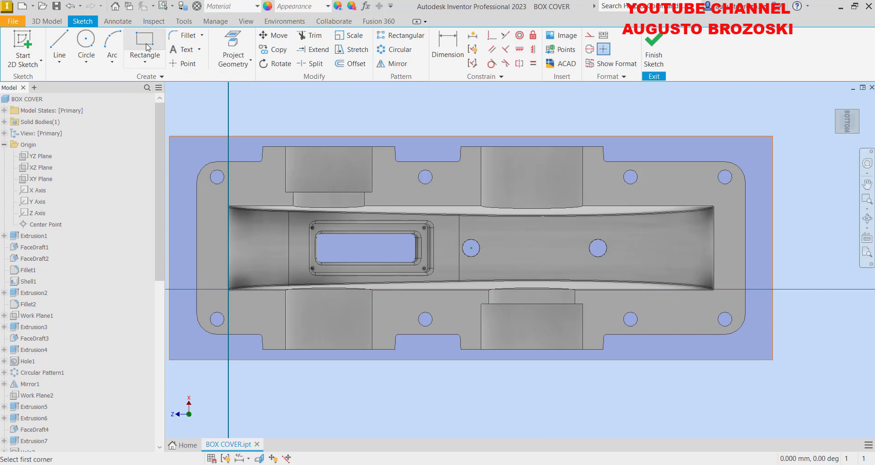
click(234, 317)
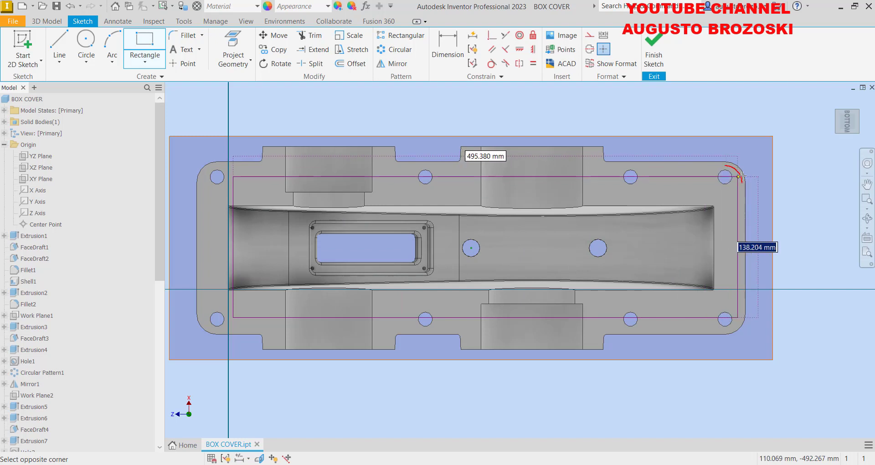
click(755, 173)
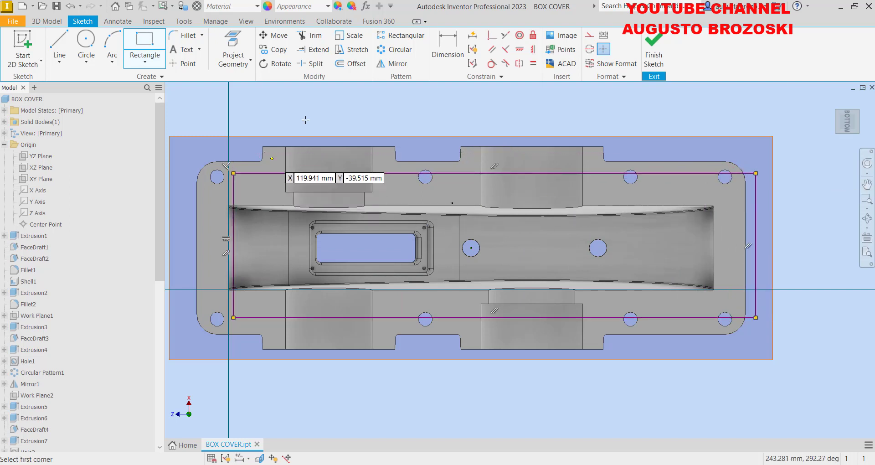
- Dimension the rectangle's short side and set it to 100 mm
click(442, 41)
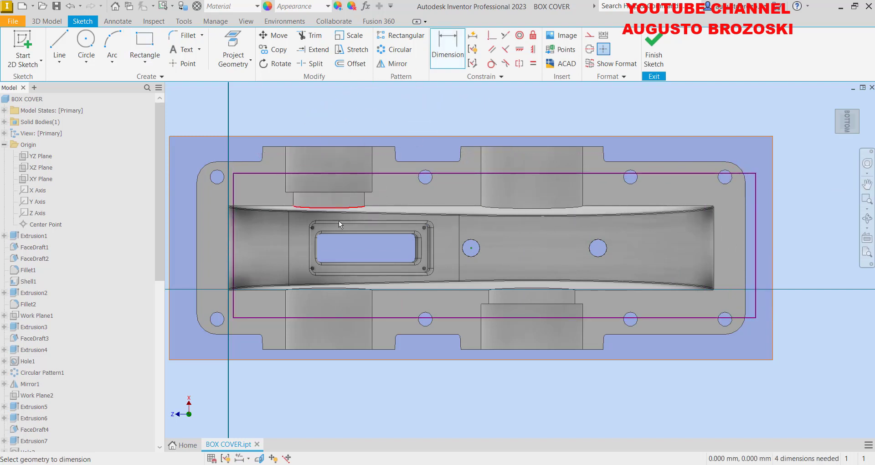
click(754, 221)
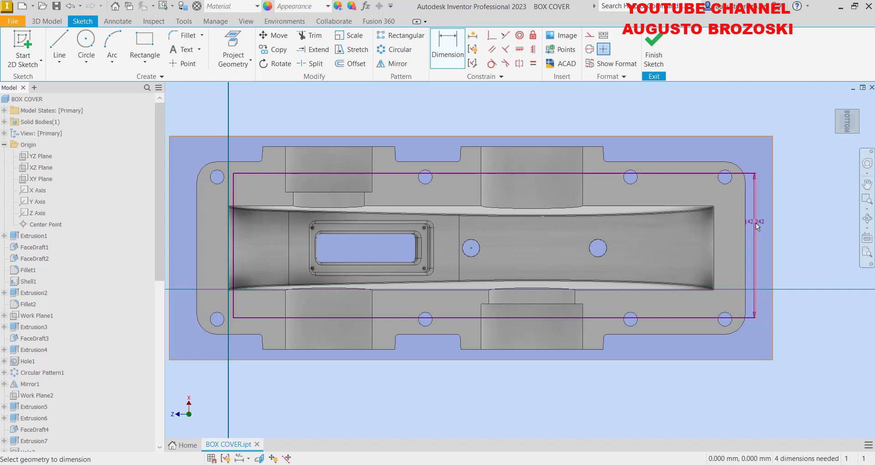
click(784, 235)
text(100)
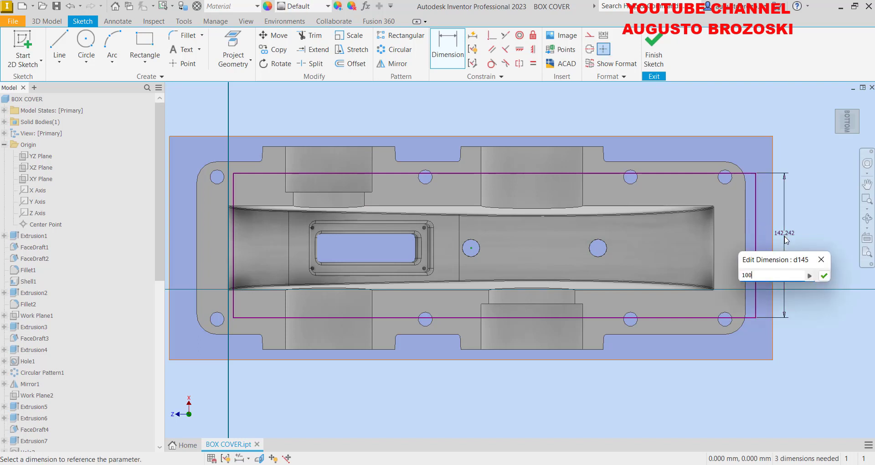
key(Return)
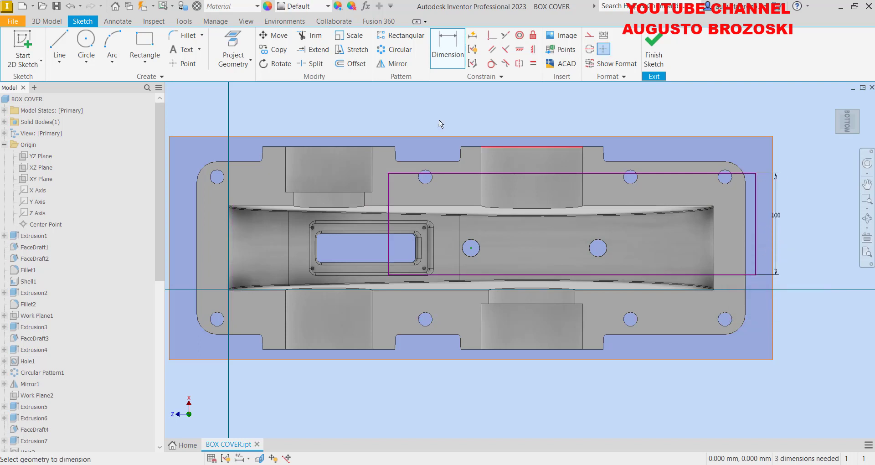
- Dimension the rectangle's short side 15 mm from the flange's nearby end edge
click(196, 196)
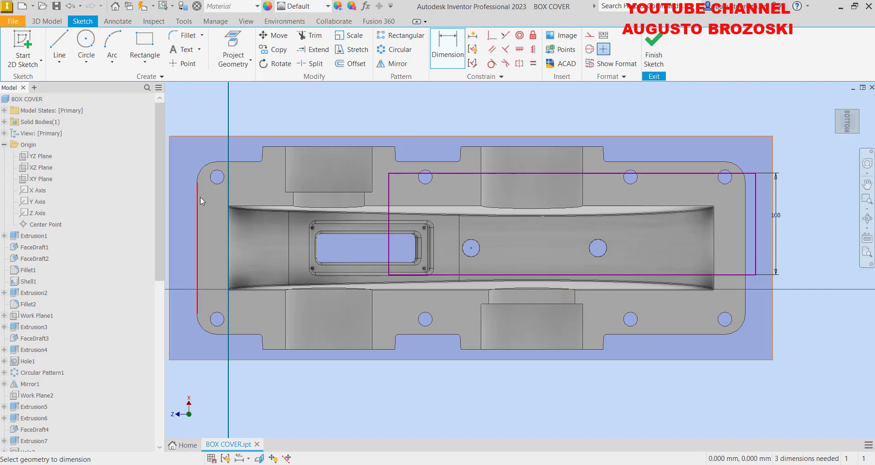
click(389, 189)
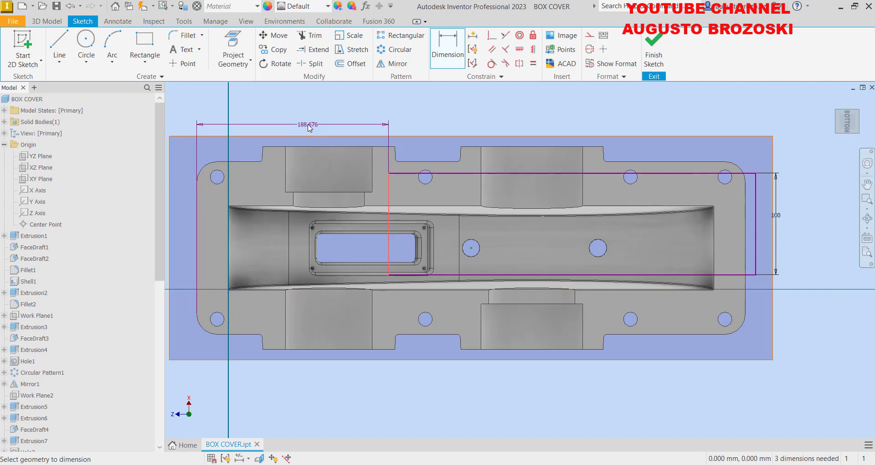
click(309, 127)
text(15)
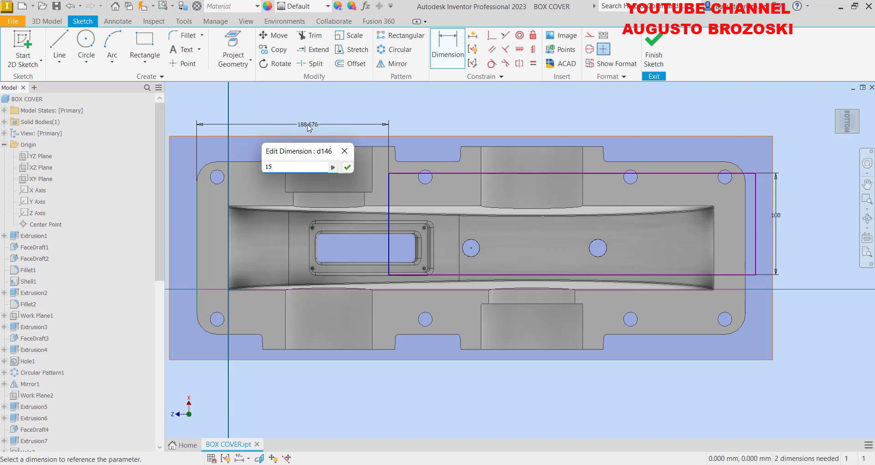
key(Return)
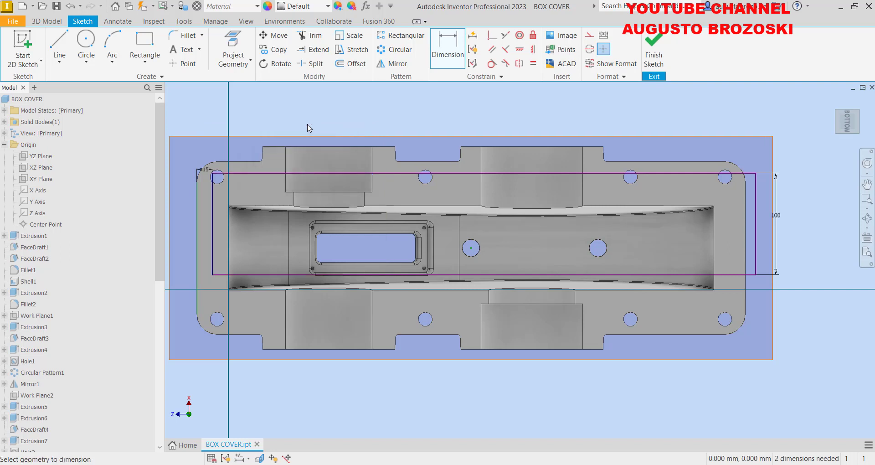
- Set the rectangle's long side to 510 mm
click(401, 173)
click(429, 119)
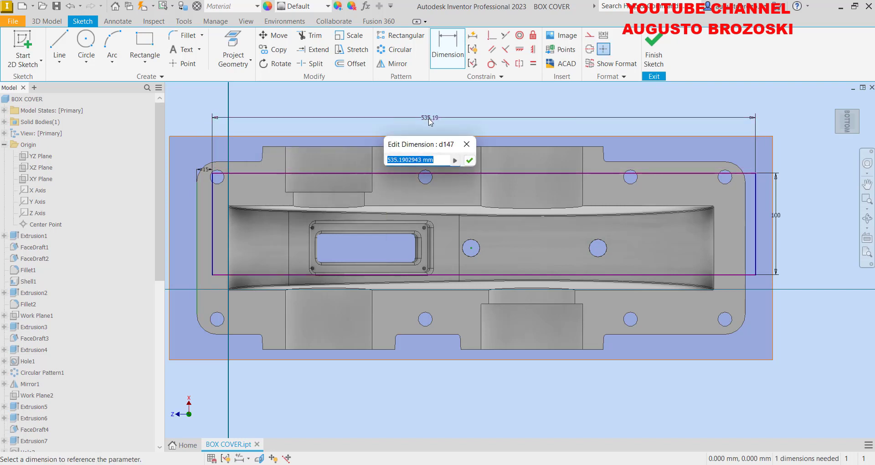
text(510)
key(Return)
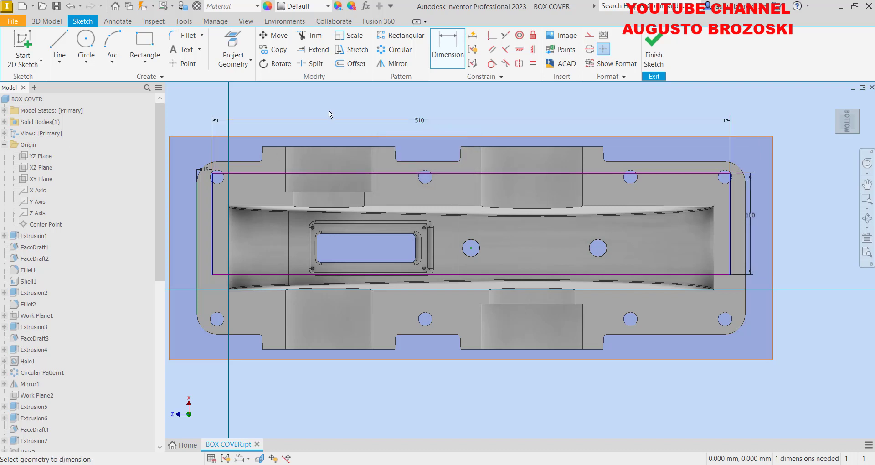
click(520, 50)
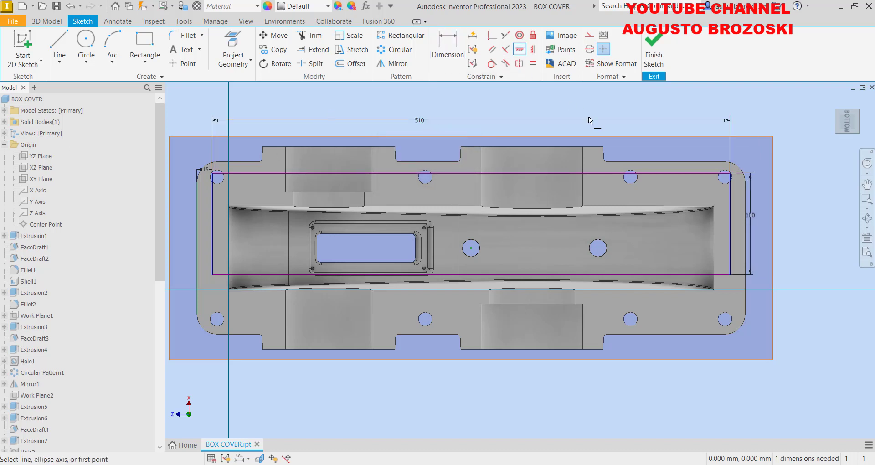
click(729, 223)
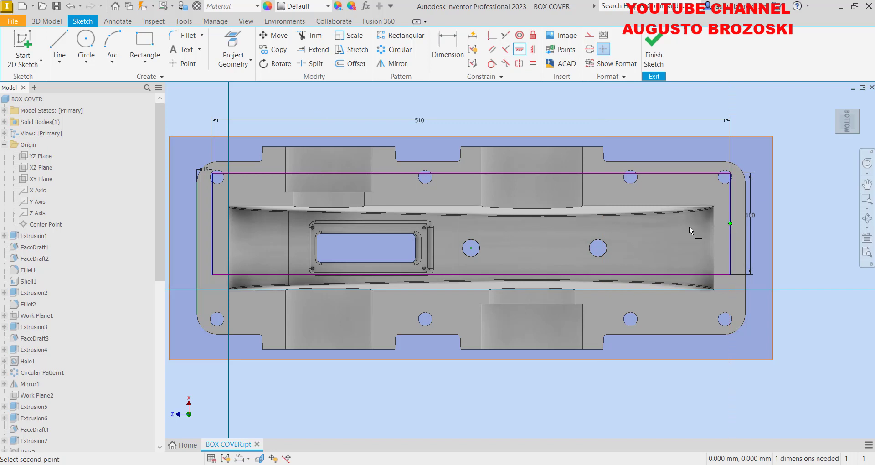
click(471, 248)
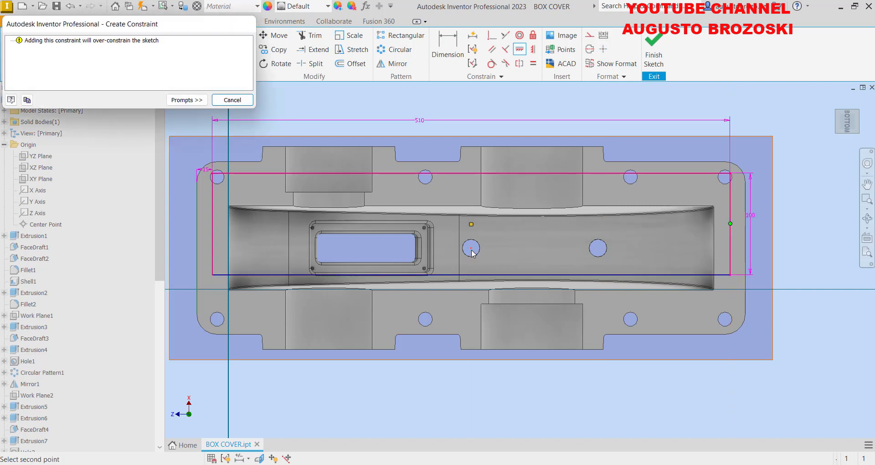
click(232, 100)
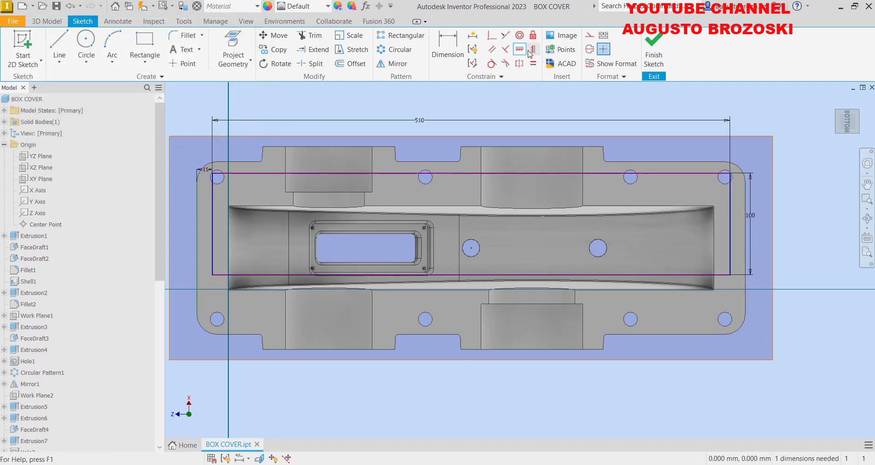
- Centre the rectangle by vertically aligning its far short side's midpoint with the projected centre point in the round hole
click(534, 51)
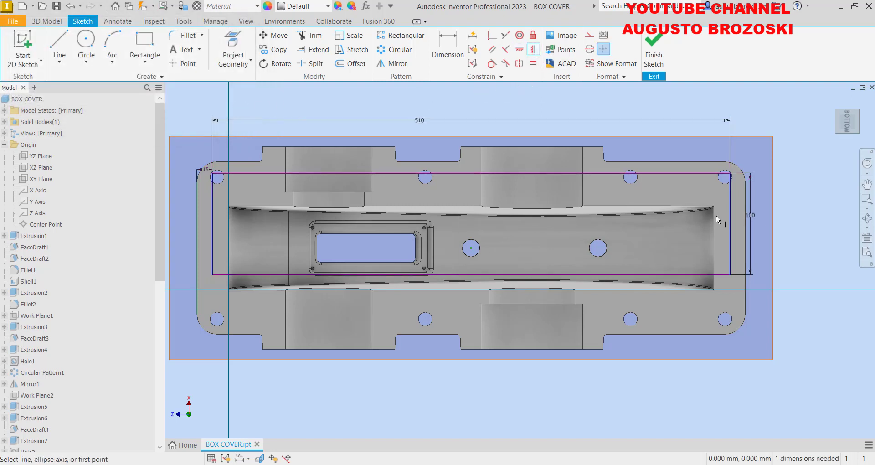
click(730, 224)
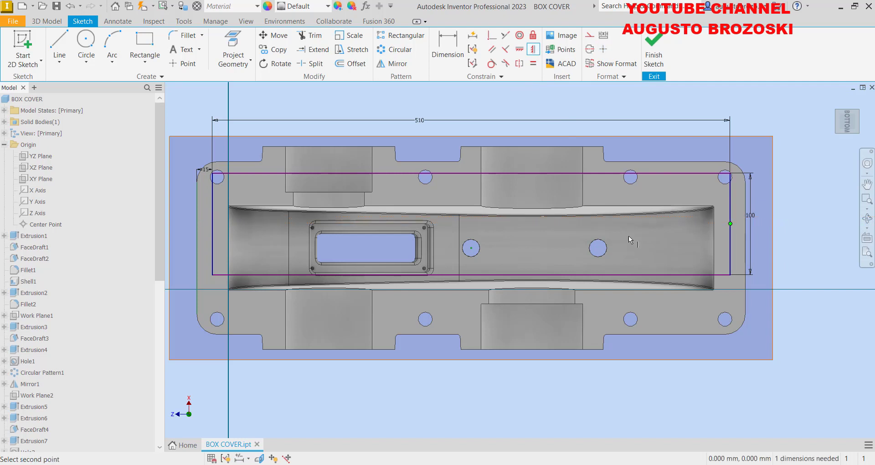
click(472, 248)
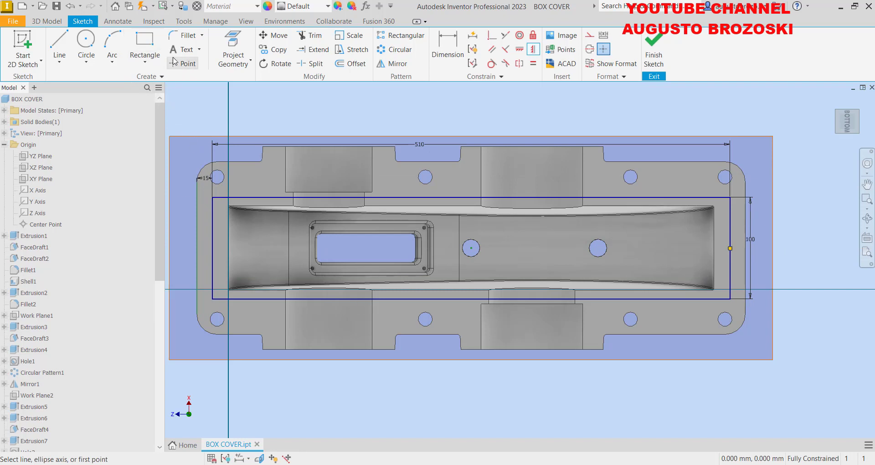
- Round all four corners of the rectangle with 15 mm sketch fillets and finish the sketch
click(185, 35)
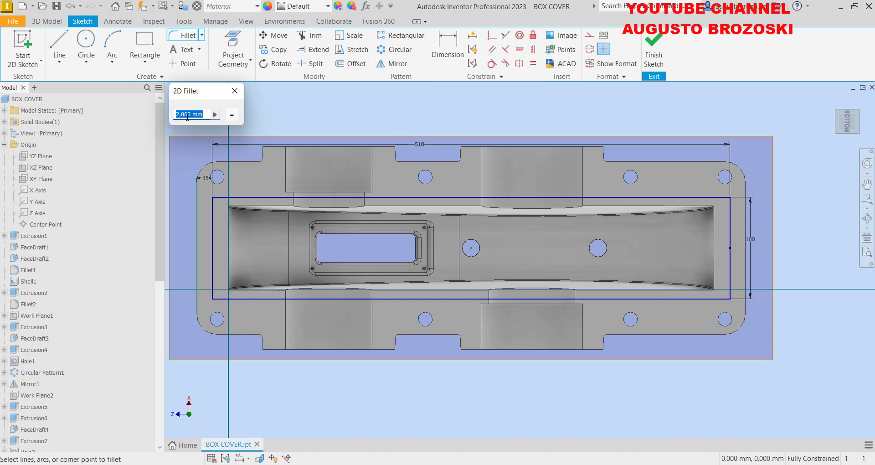
text(15)
click(211, 209)
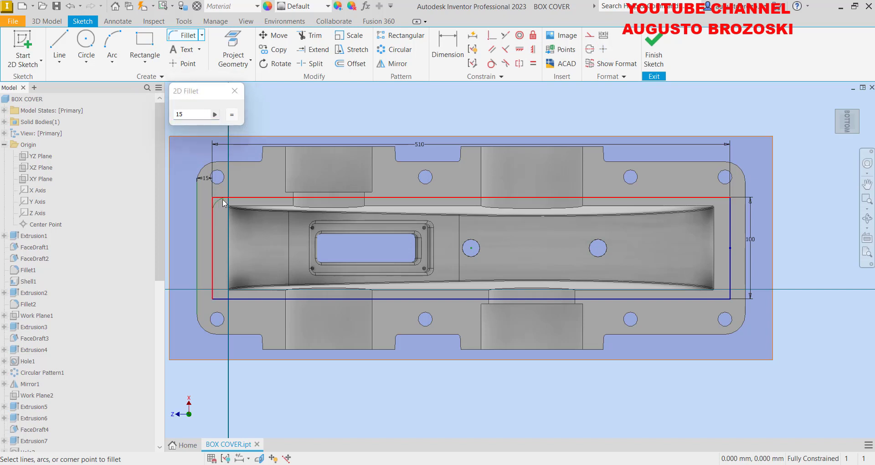
click(223, 199)
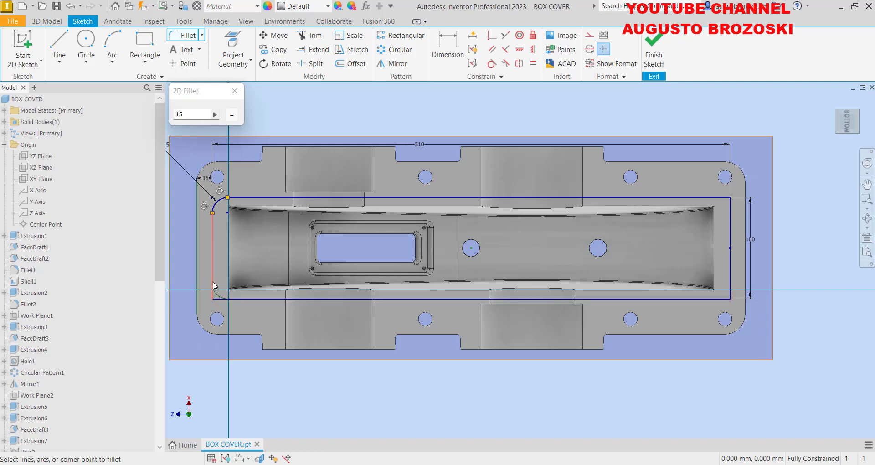
click(236, 299)
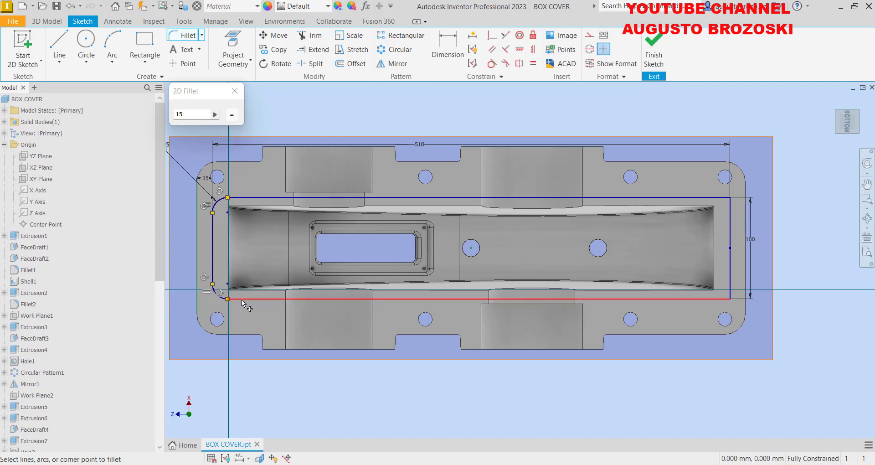
click(726, 299)
click(730, 275)
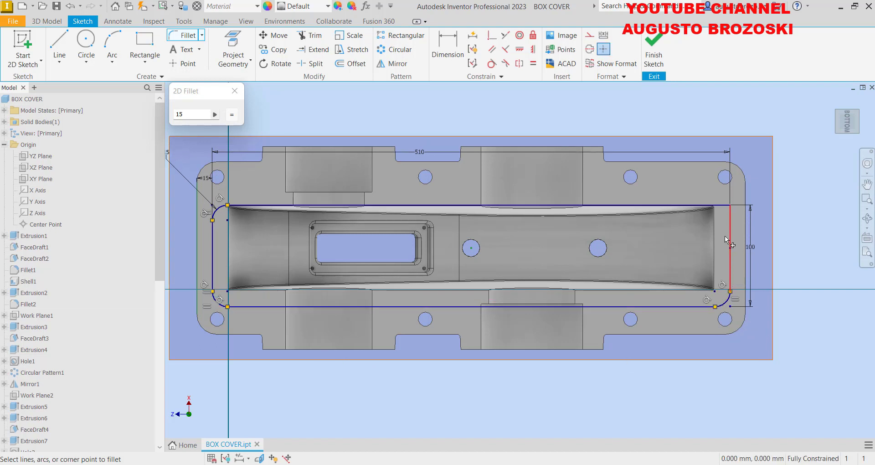
click(718, 205)
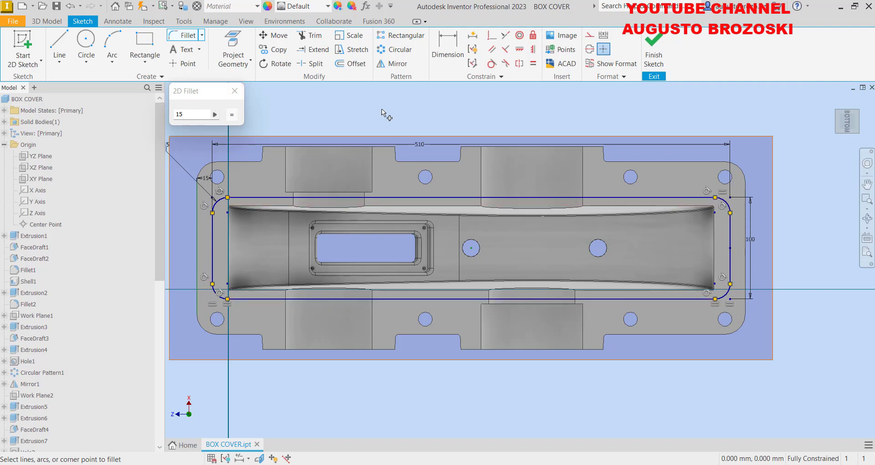
click(653, 51)
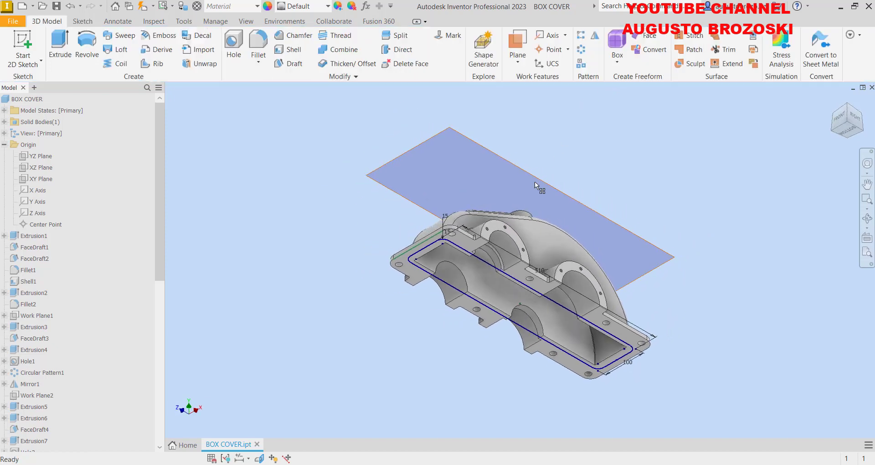
- Start a sketch on the XY plane and project the channel path's long line into it
scroll(521, 316, up, 3)
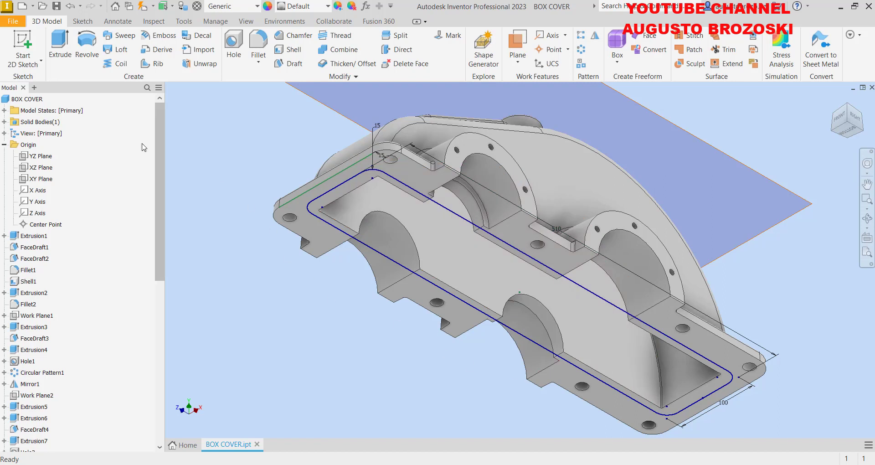
click(22, 45)
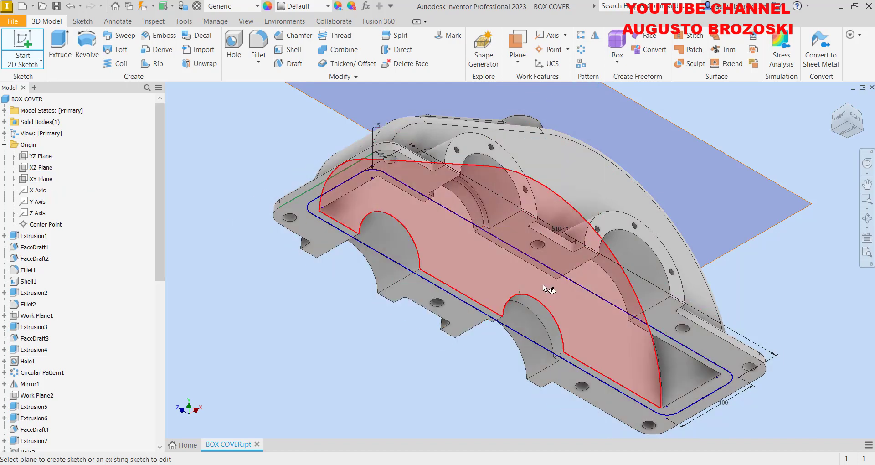
click(39, 178)
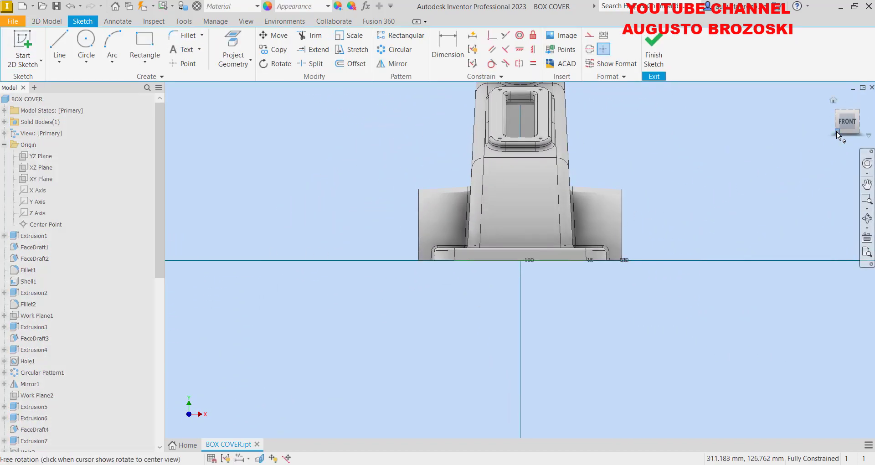
click(837, 135)
scroll(509, 318, down, 5)
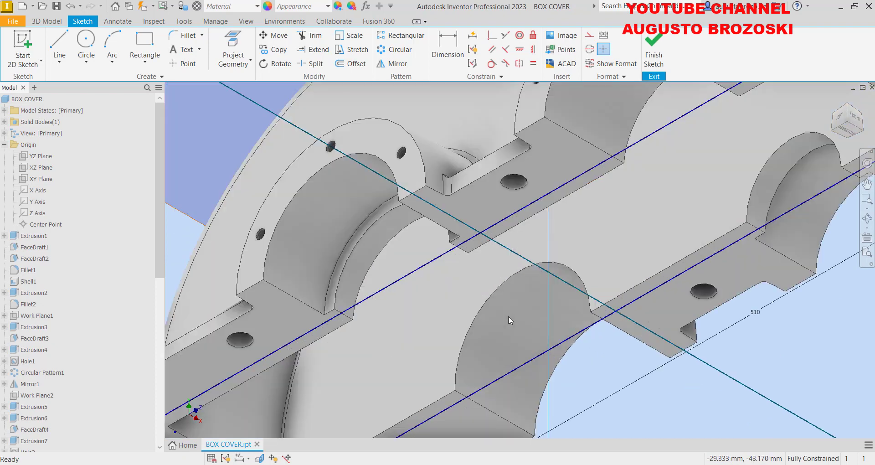
click(233, 43)
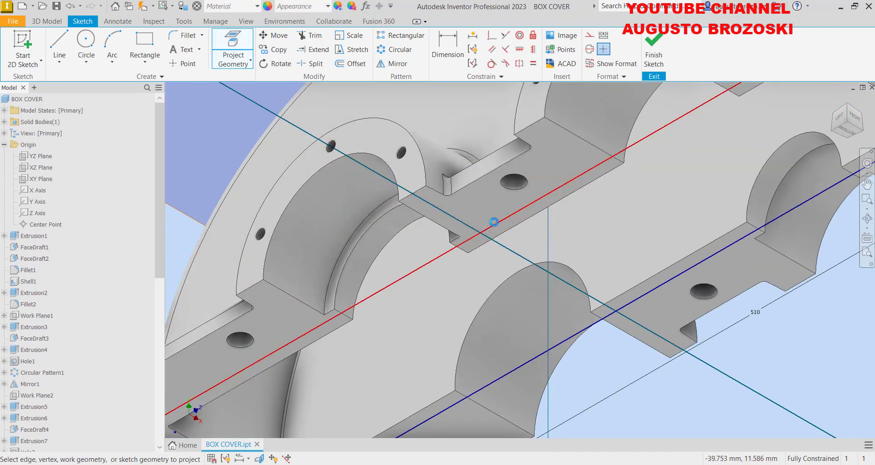
click(494, 222)
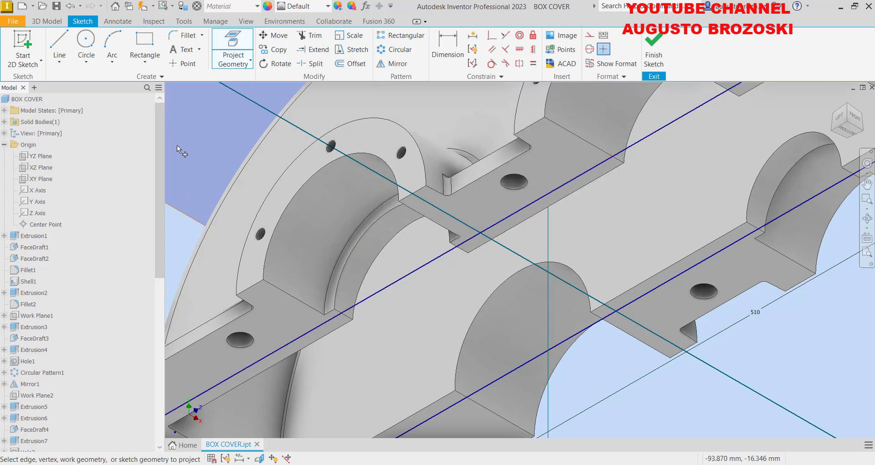
- Draw a 4 mm diameter circle centred on the projected path line point and finish the sketch
click(86, 42)
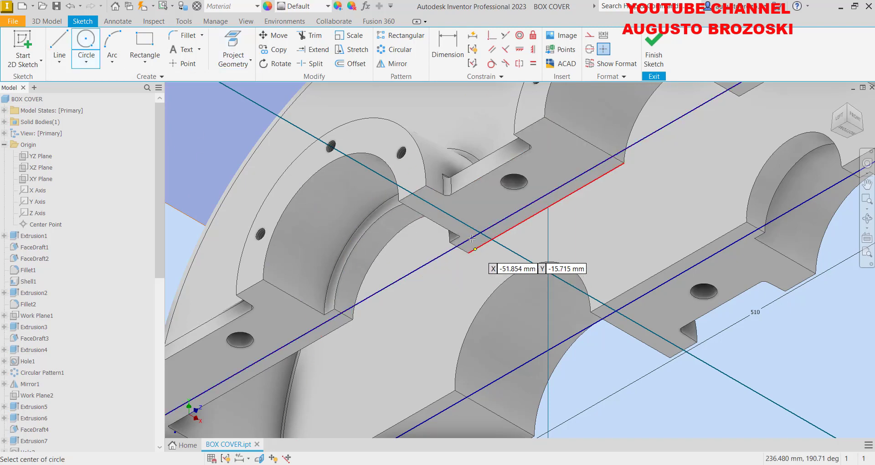
scroll(472, 237, up, 3)
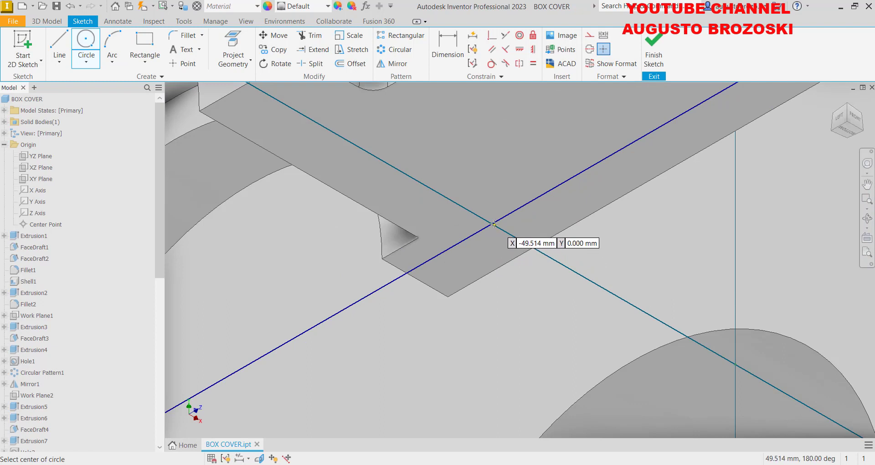
click(493, 224)
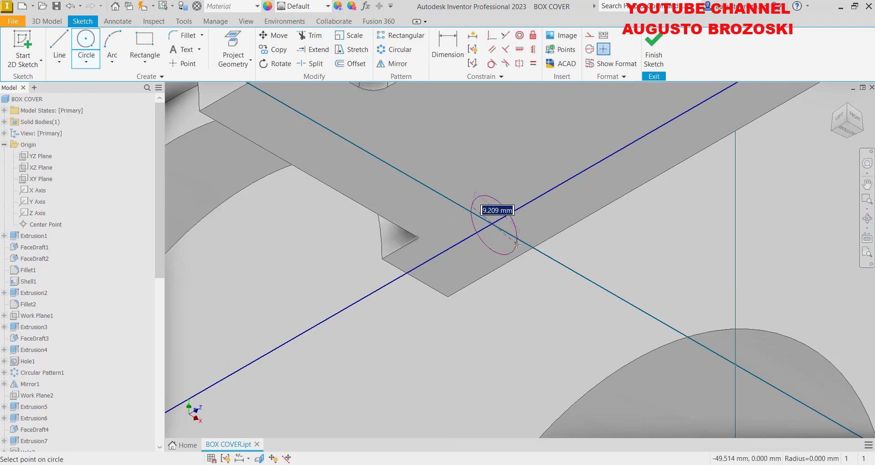
text(4)
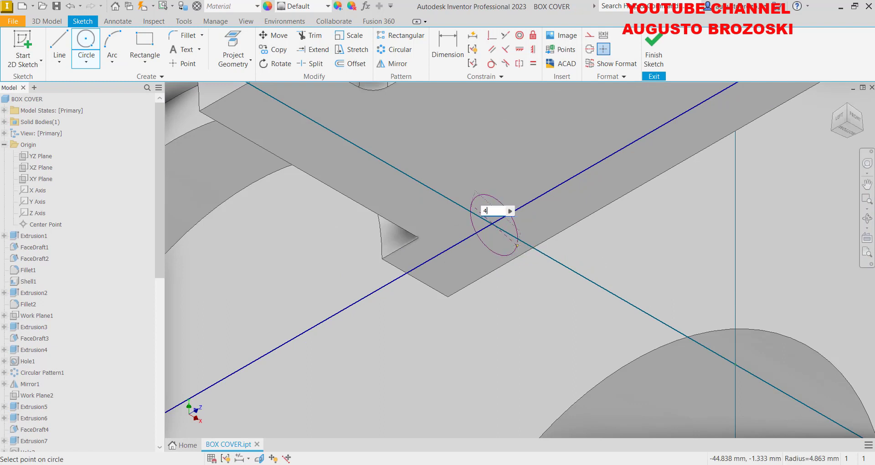
key(Return)
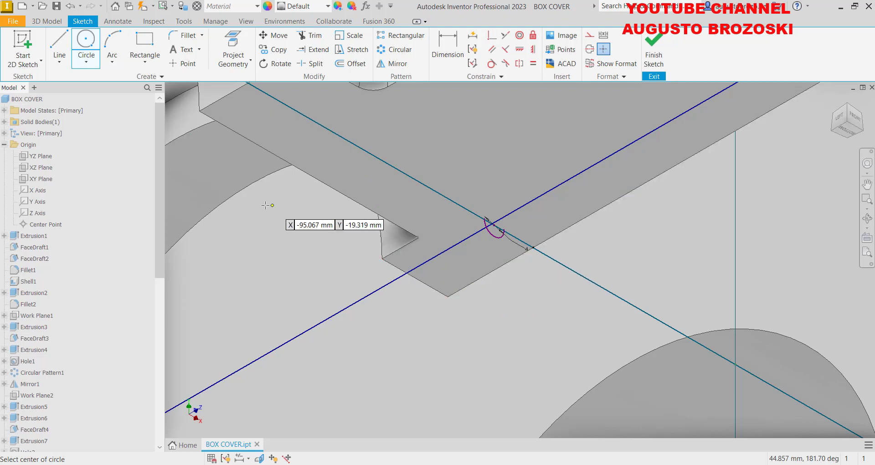
click(651, 53)
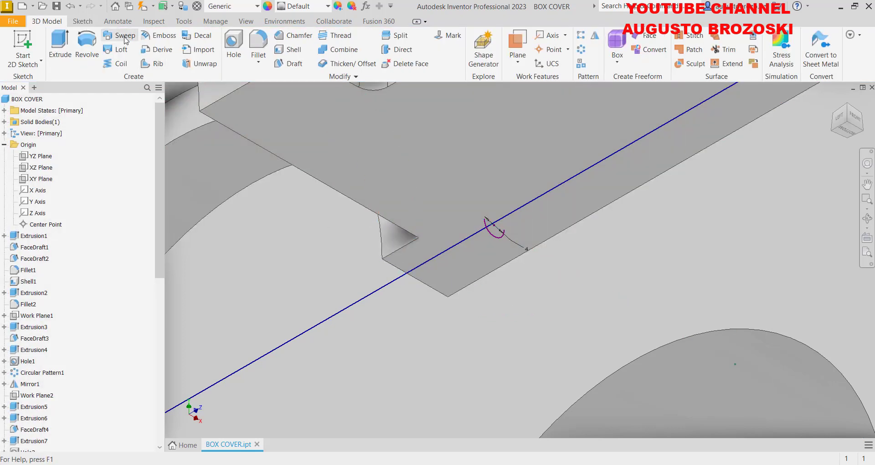
- Sweep the 4 mm circle along the rounded rectangular path as a cut in the flange's underside
click(123, 37)
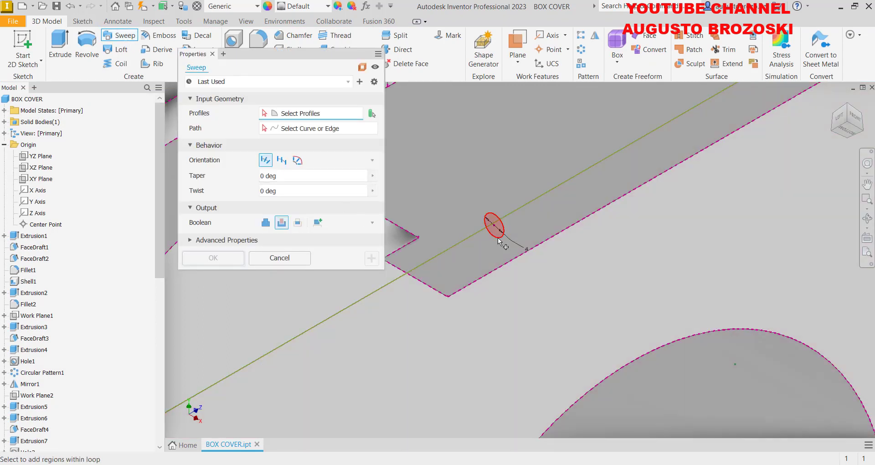
click(496, 233)
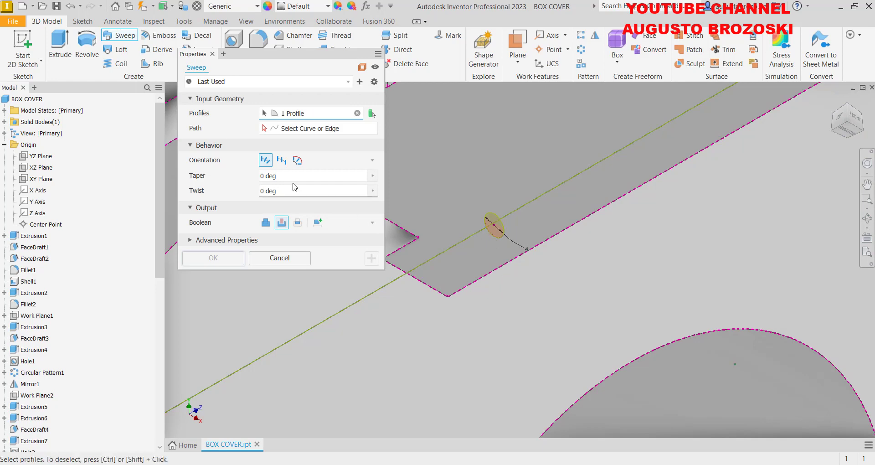
click(268, 131)
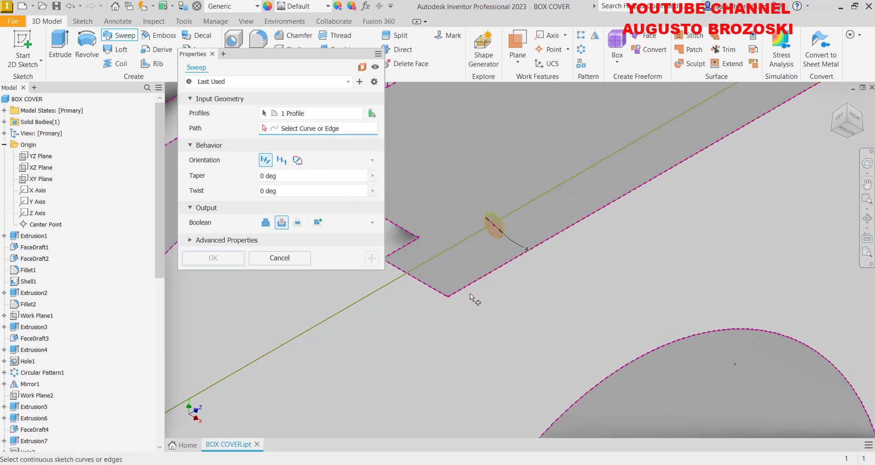
scroll(474, 299, down, 5)
click(458, 300)
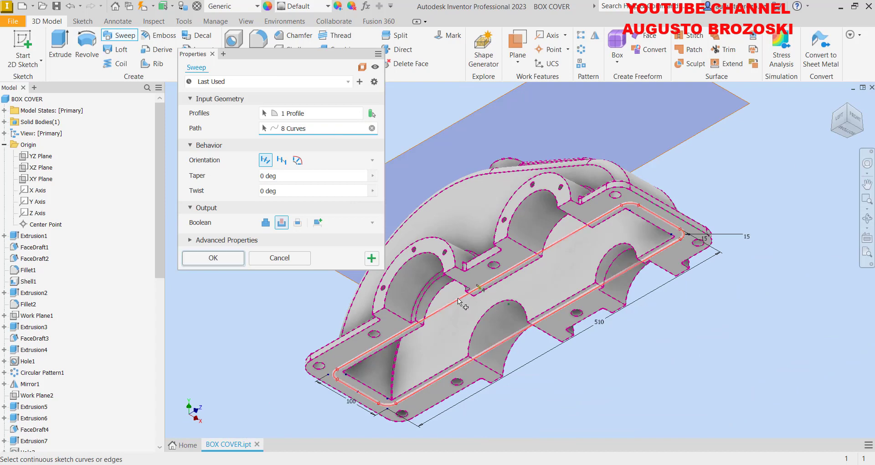
scroll(637, 218, up, 5)
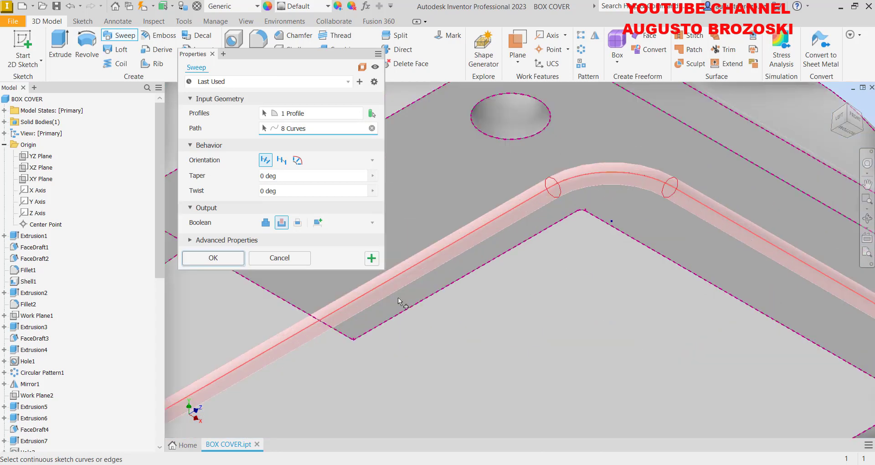
scroll(615, 214, down, 4)
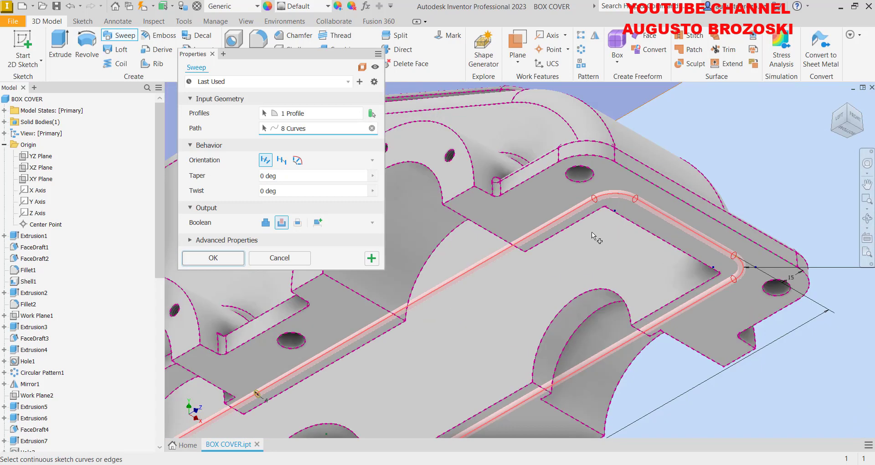
scroll(592, 231, down, 5)
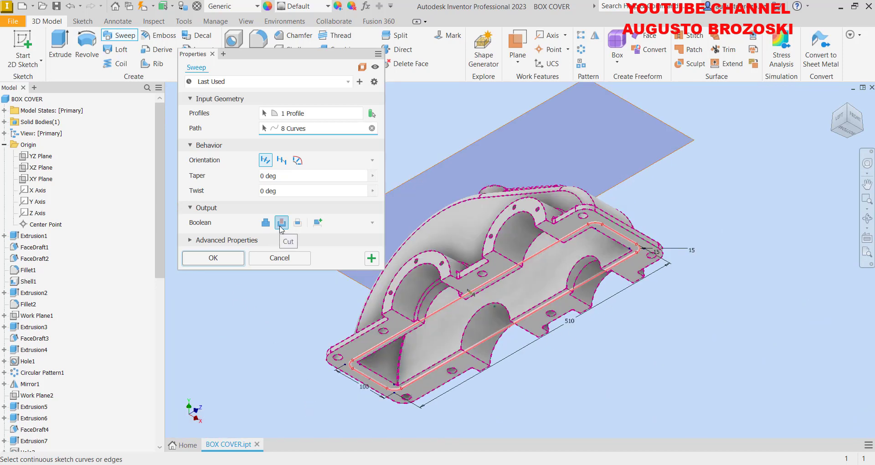
click(237, 263)
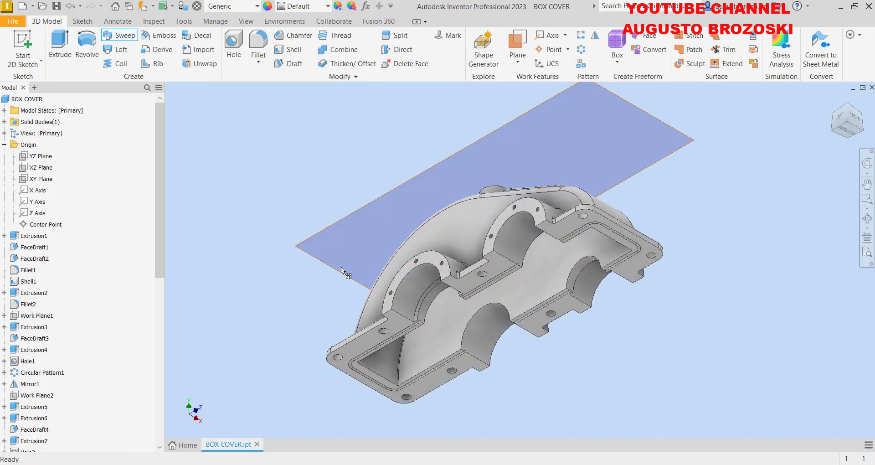
- Hide the work plane that crosses the upper part of the cover
scroll(583, 237, up, 5)
scroll(354, 260, down, 4)
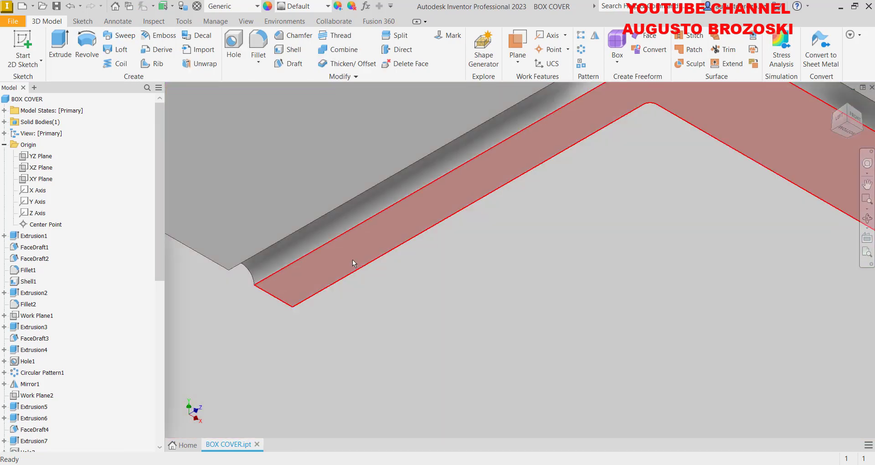
scroll(631, 237, up, 3)
scroll(625, 160, down, 6)
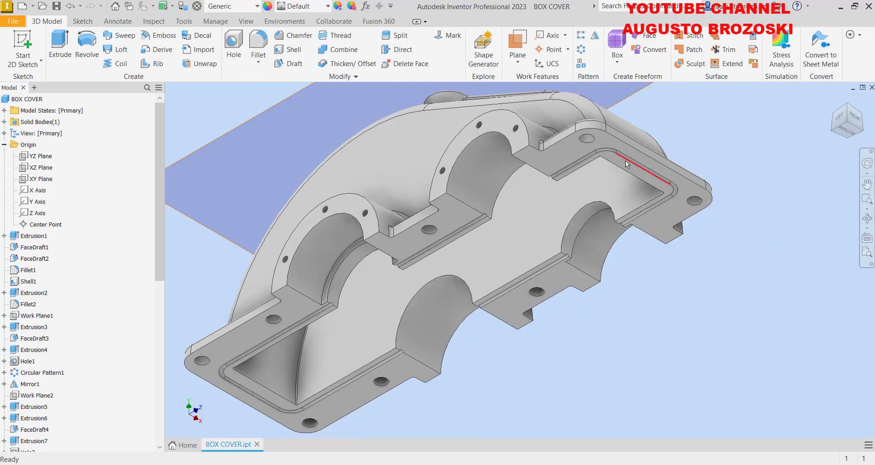
scroll(346, 306, up, 6)
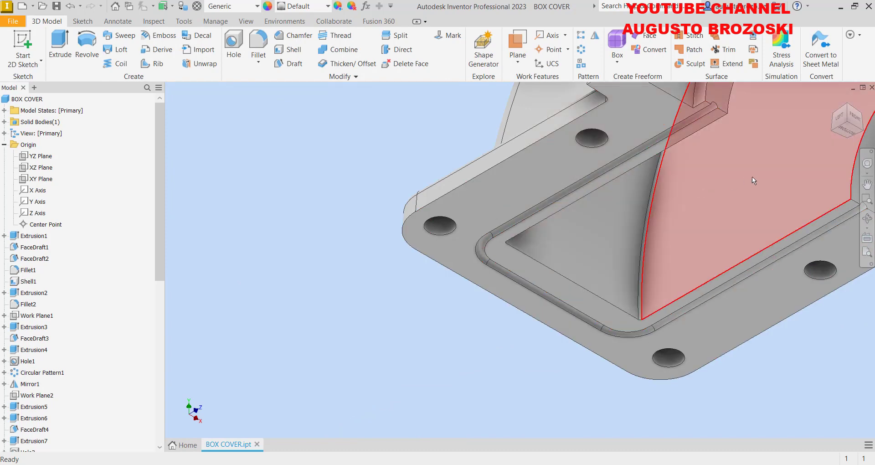
shift+middle_drag(815, 109, 781, 110)
click(833, 100)
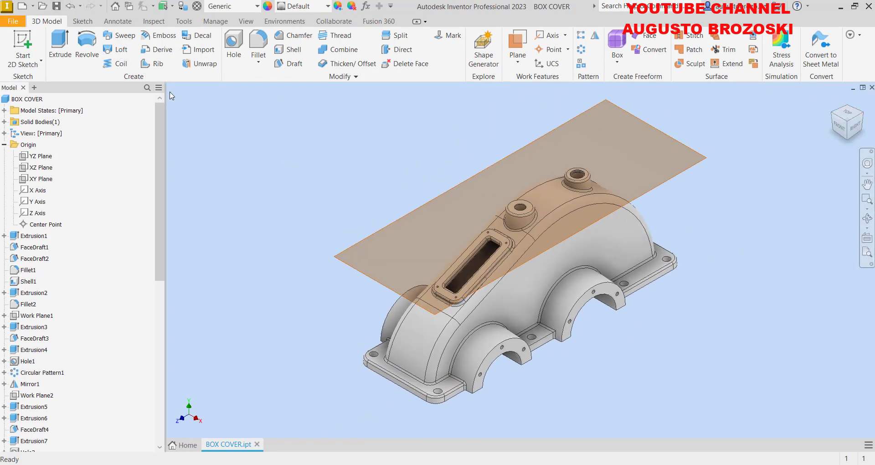
click(367, 239)
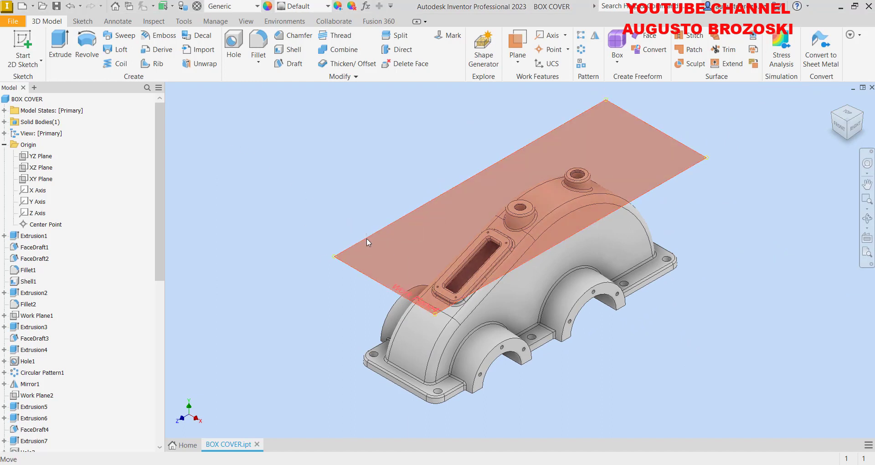
right_click(367, 218)
click(395, 231)
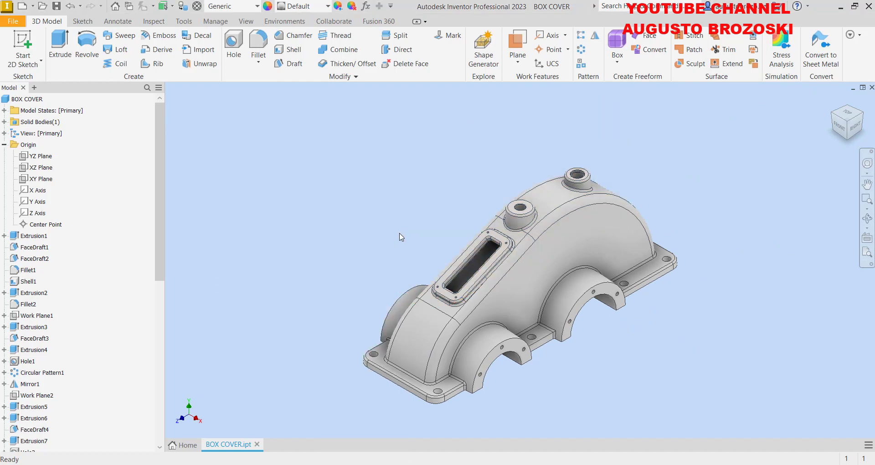
- Assign the material Iron, Gray to the part and set its appearance to Blue - Wall Paint - Glossy
click(258, 7)
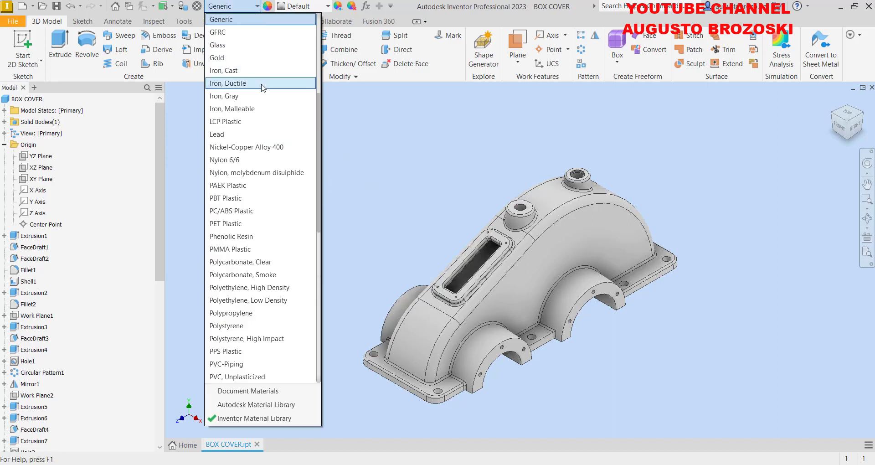
click(229, 96)
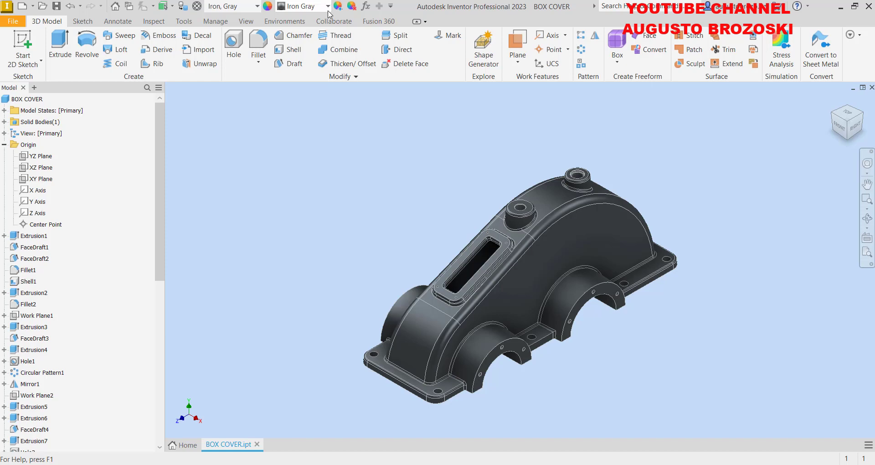
click(327, 7)
scroll(344, 241, up, 10)
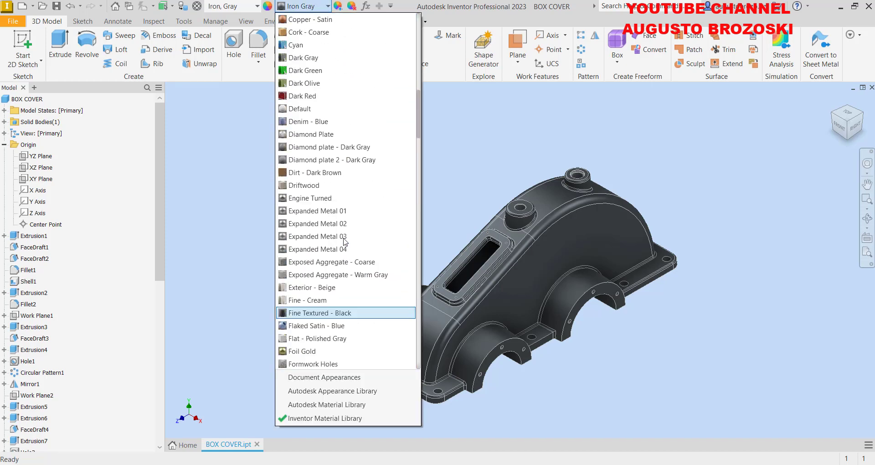
scroll(344, 242, up, 12)
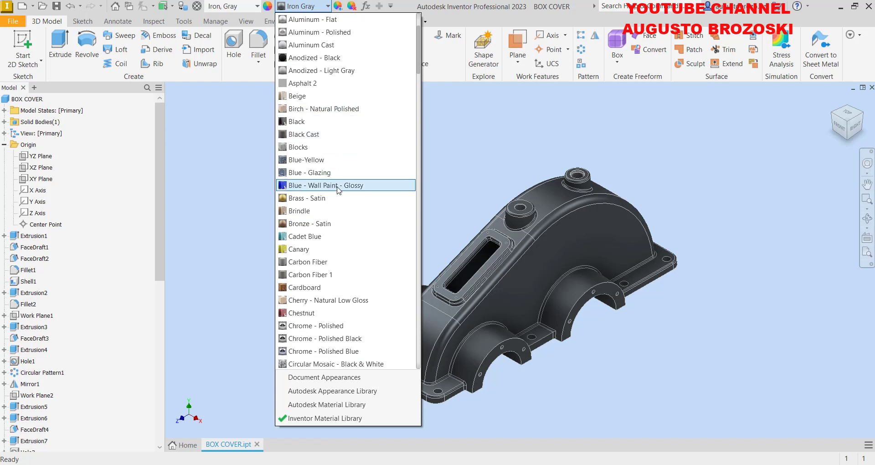
click(337, 185)
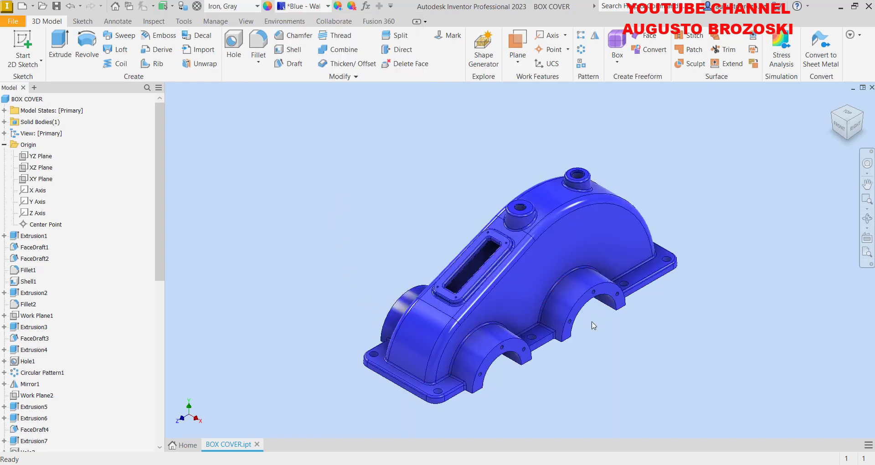
- Set the face appearance of the cover's long inner side wall to Red
click(847, 139)
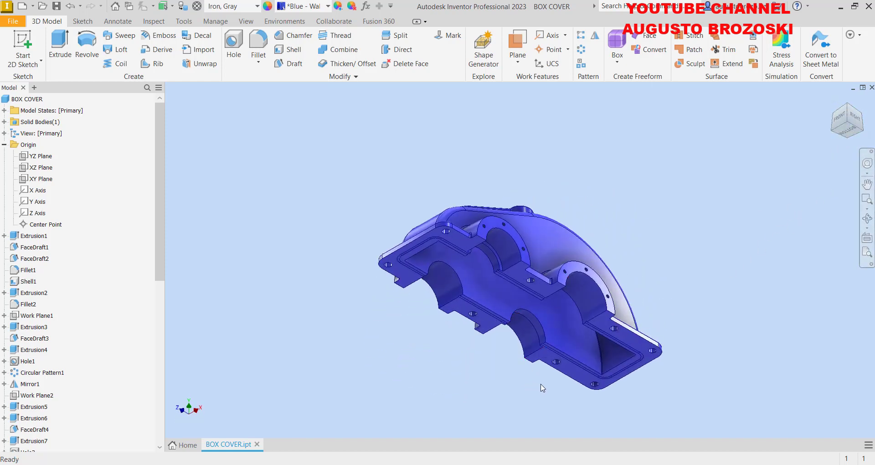
shift+middle_drag(542, 387, 552, 345)
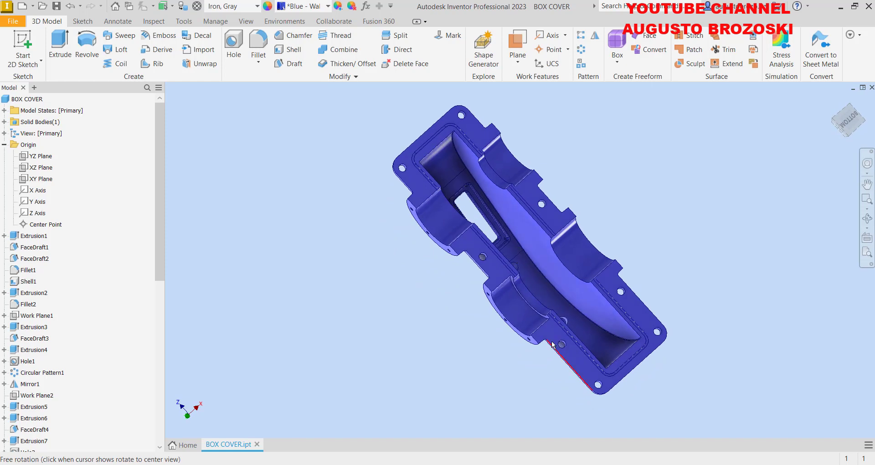
scroll(495, 225, up, 4)
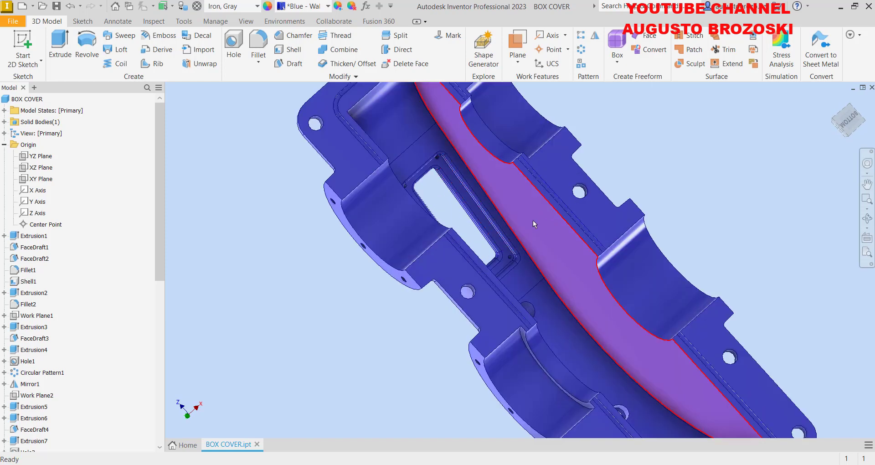
right_click(510, 198)
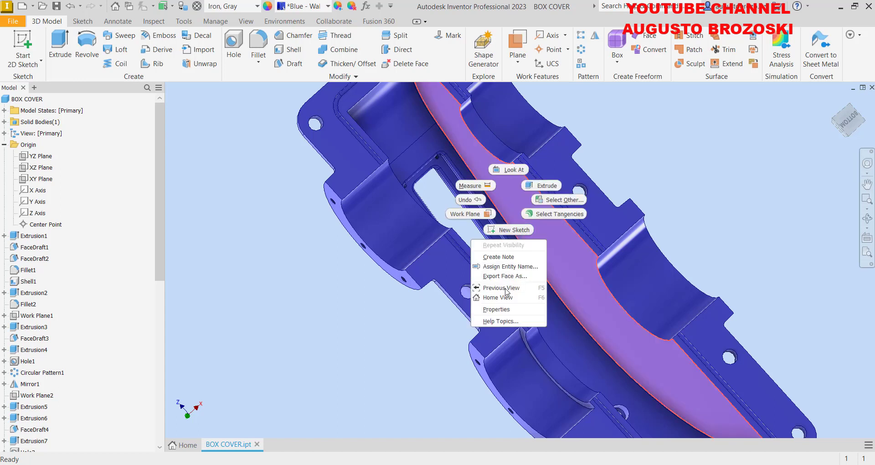
click(497, 309)
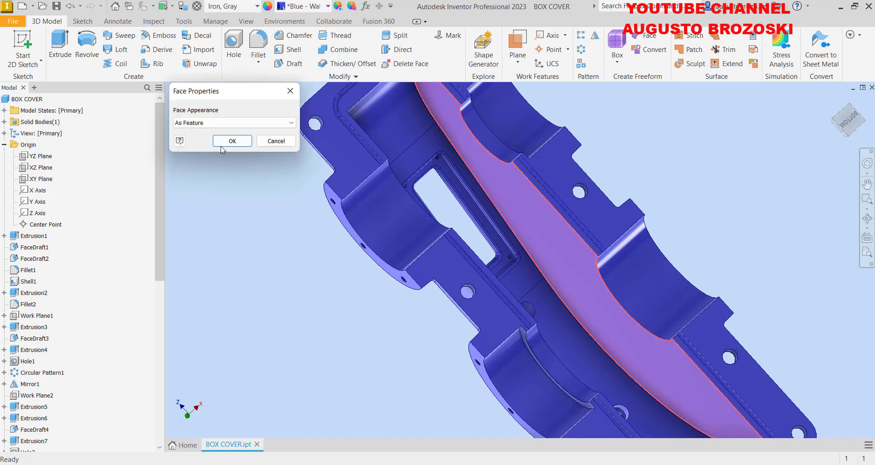
click(202, 126)
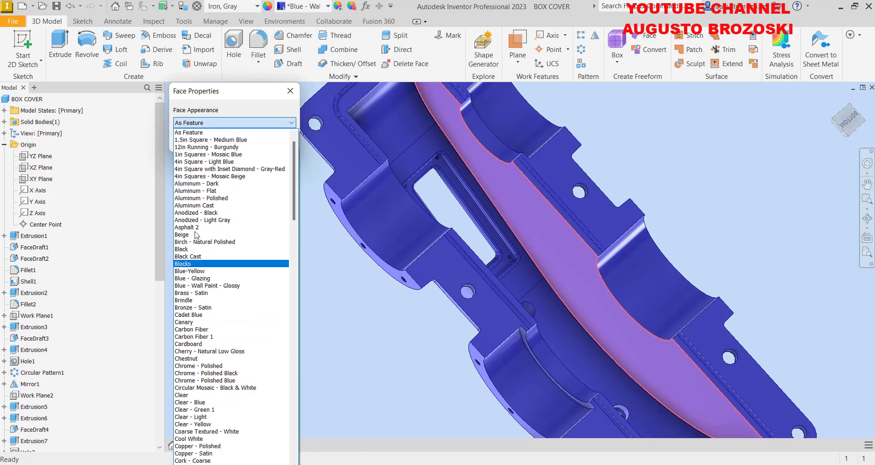
key(r)
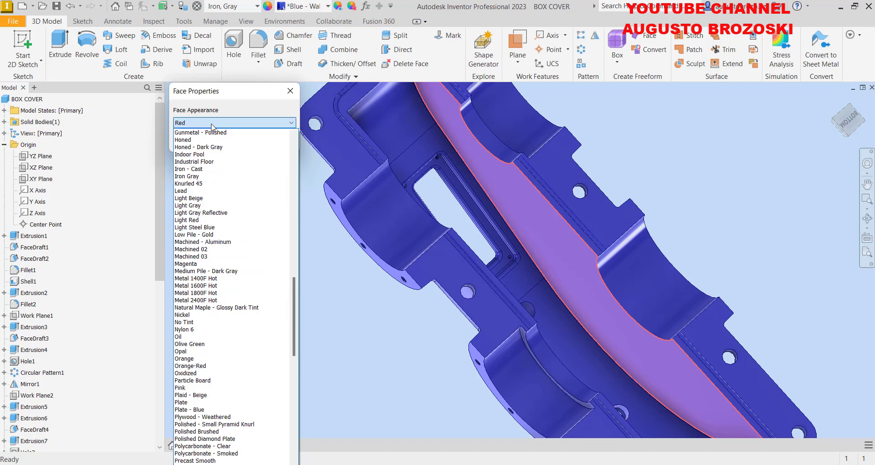
click(212, 126)
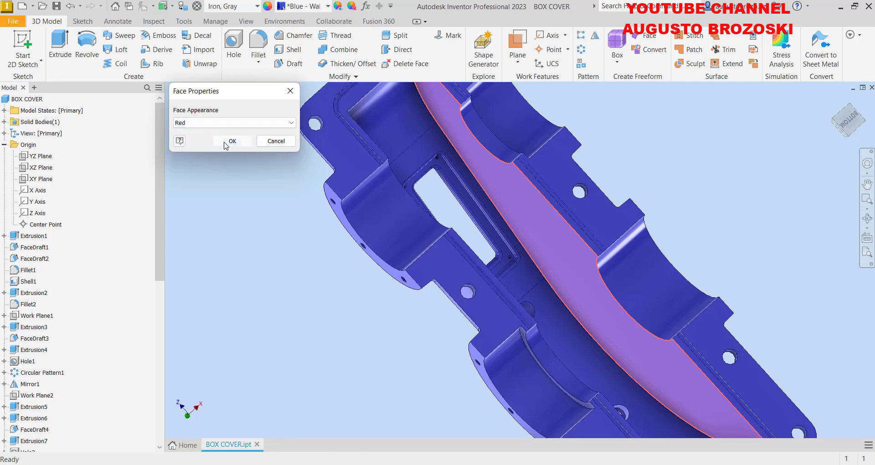
click(230, 141)
- Set the face appearance of the curved inner wall at the cover's end to Red
shift+middle_drag(538, 296, 524, 279)
scroll(524, 279, up, 2)
scroll(464, 155, down, 4)
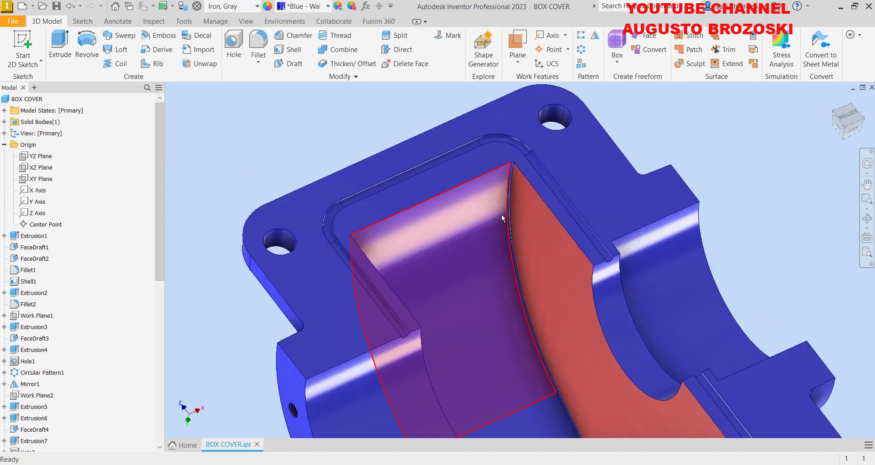
right_click(490, 206)
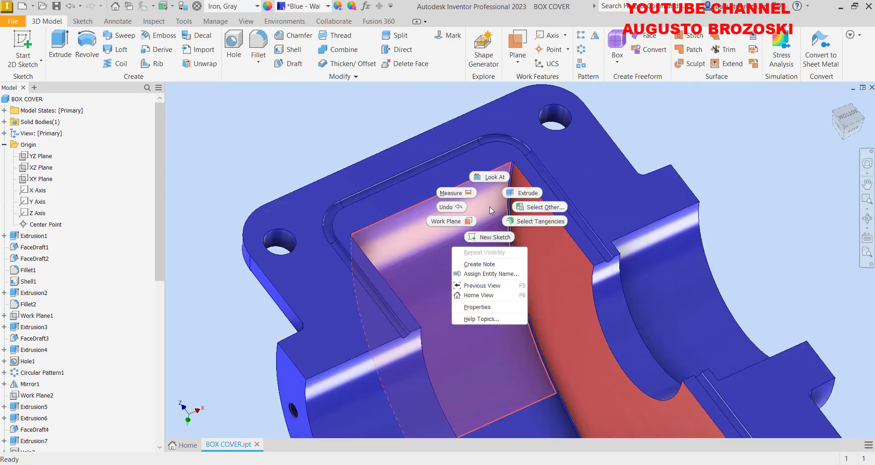
click(478, 306)
click(223, 123)
text(Red)
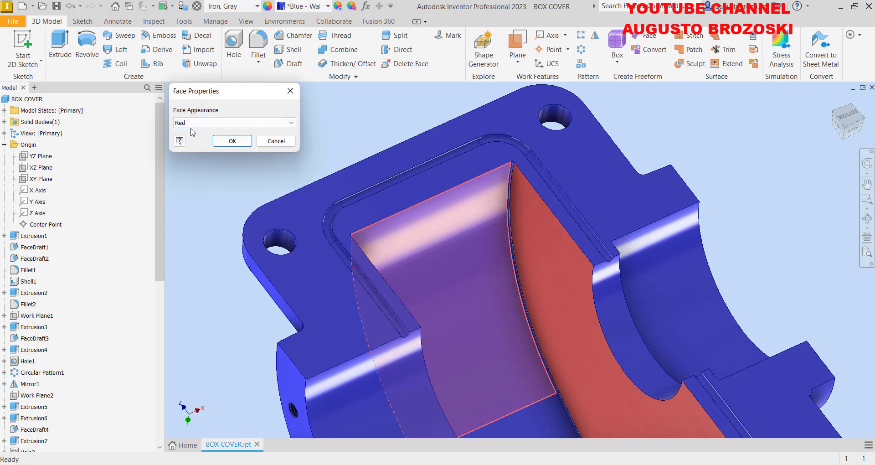
click(227, 141)
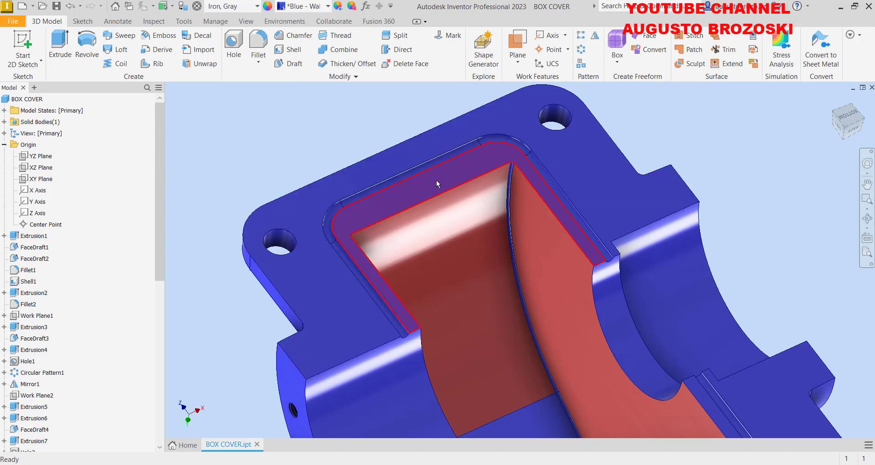
- Set the face appearance of the half-round bearing bore near the cover's closed end to Chrome - Polished
scroll(436, 181, down, 4)
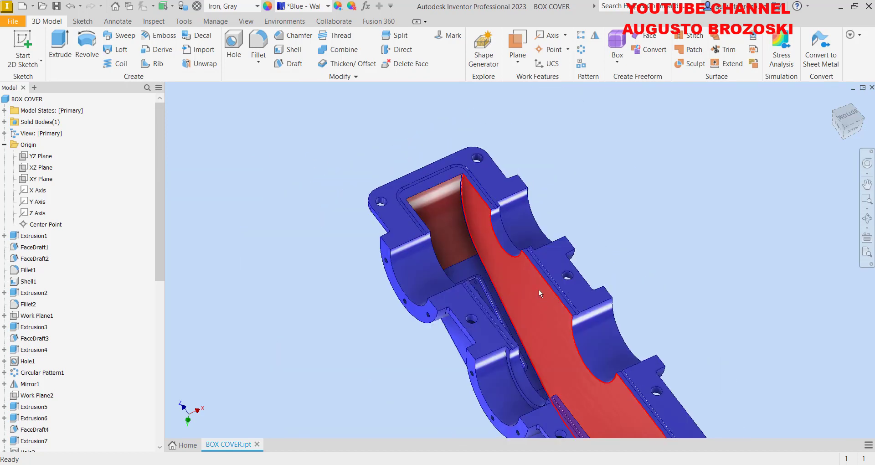
mouse_move(539, 288)
shift+middle_down()
mouse_move(542, 299)
mouse_move(500, 303)
mouse_move(535, 297)
mouse_move(526, 296)
shift+middle_up()
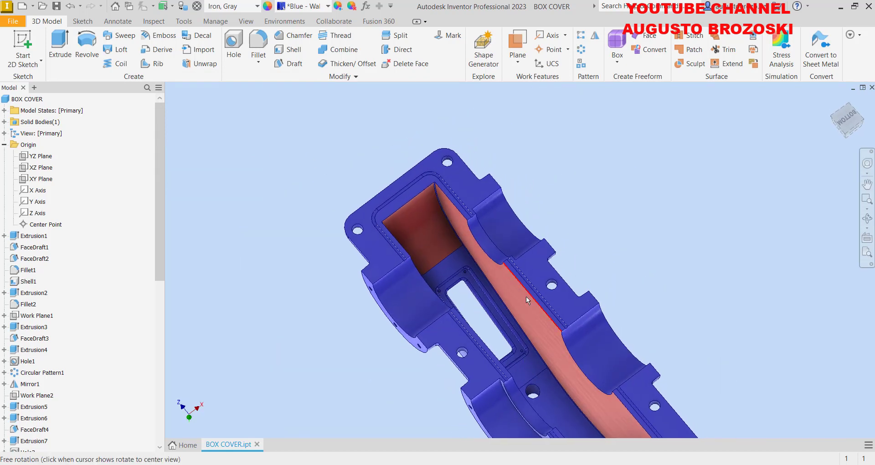
scroll(469, 274, up, 3)
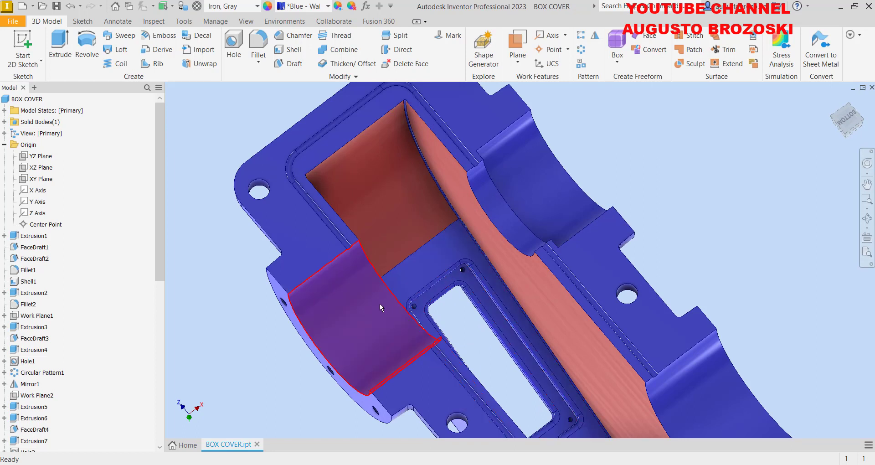
right_click(336, 318)
click(335, 417)
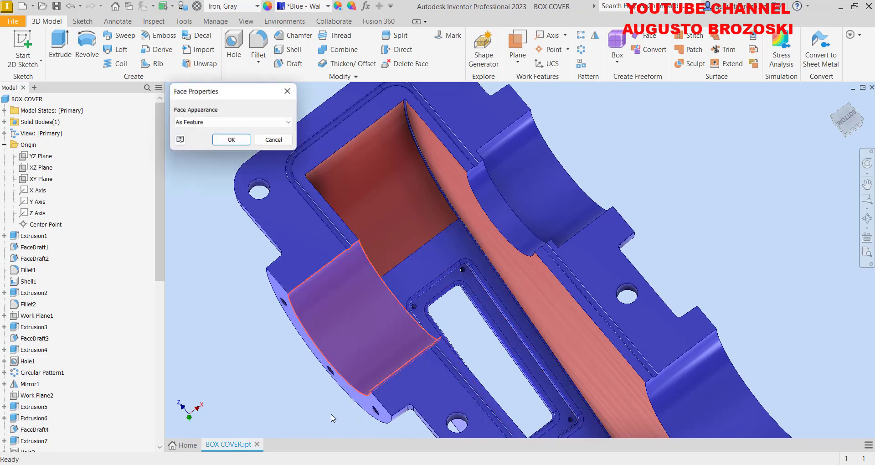
click(218, 122)
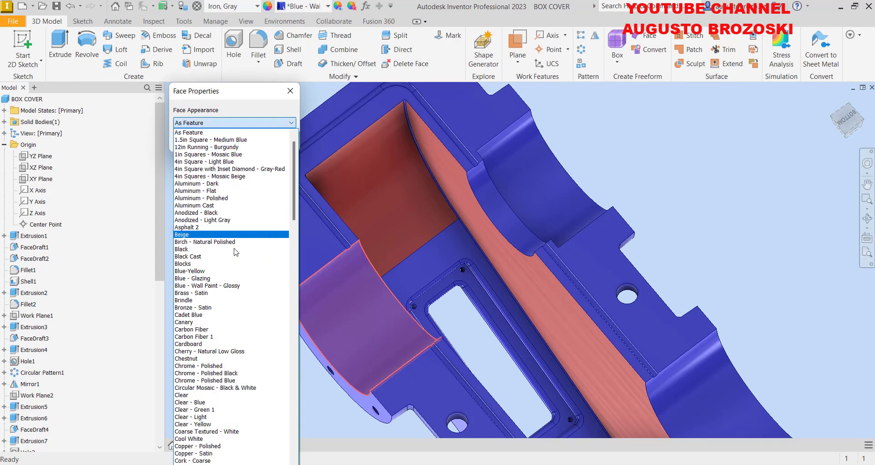
click(217, 369)
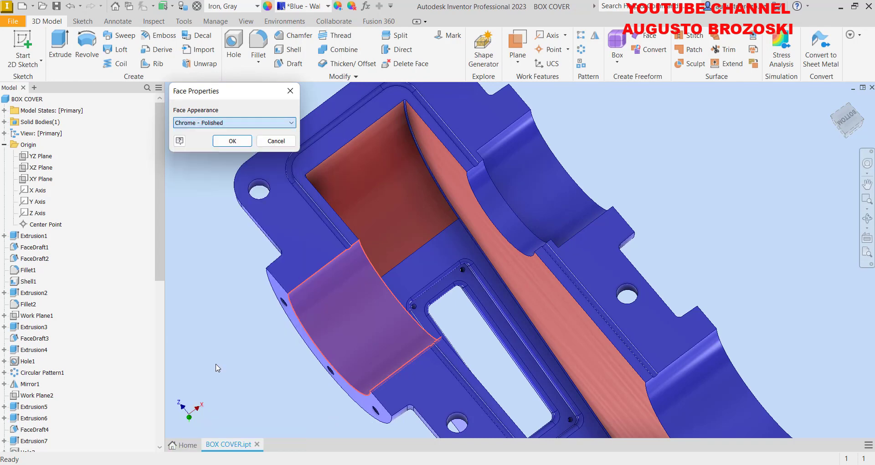
click(228, 142)
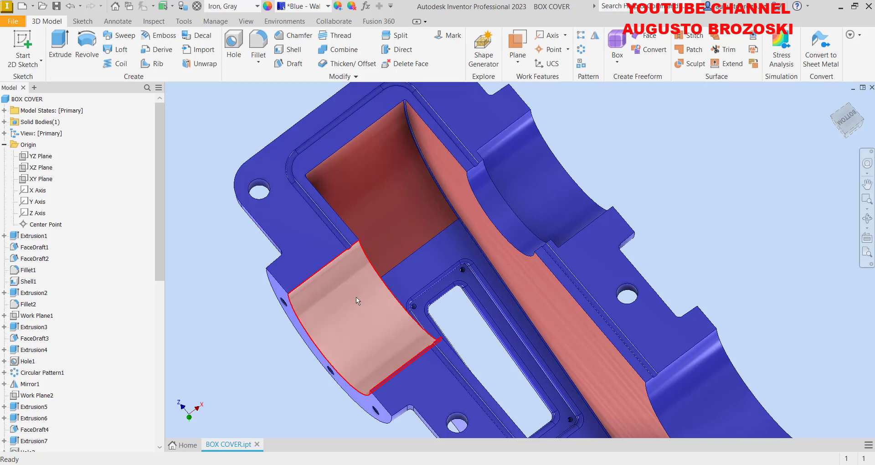
- Set the face appearance of the same bearing boss's outer end face with the screw holes to Chrome - Polished
shift+middle_drag(356, 297, 387, 259)
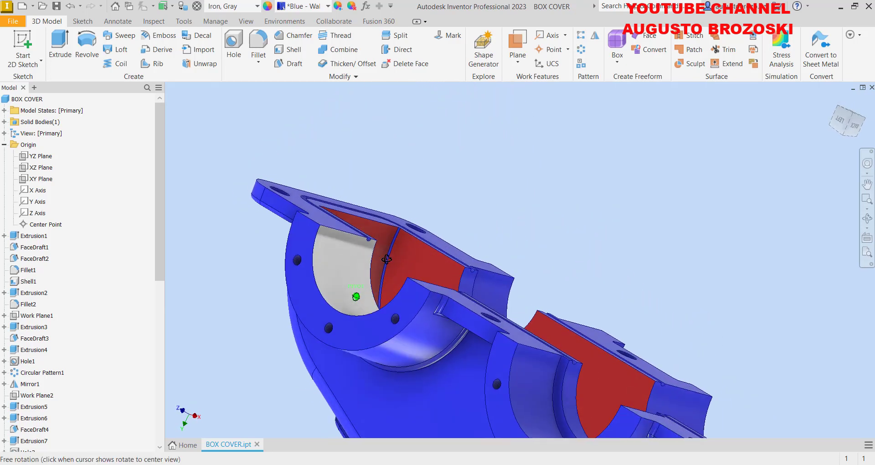
right_click(298, 260)
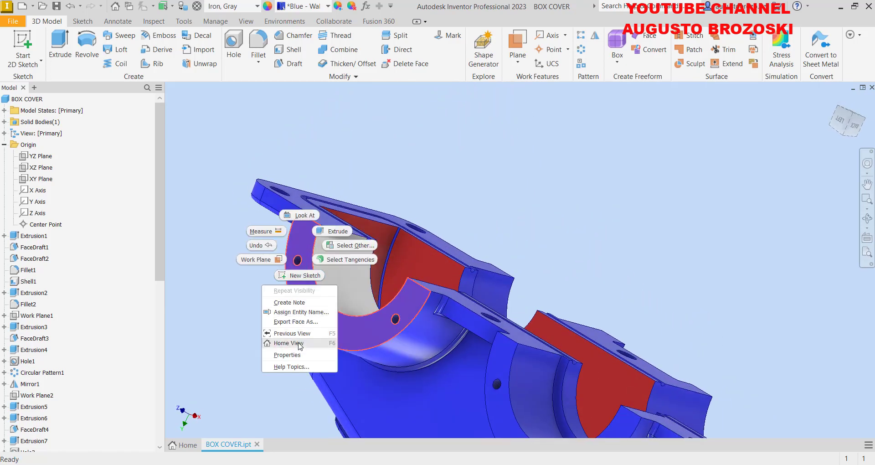
click(292, 355)
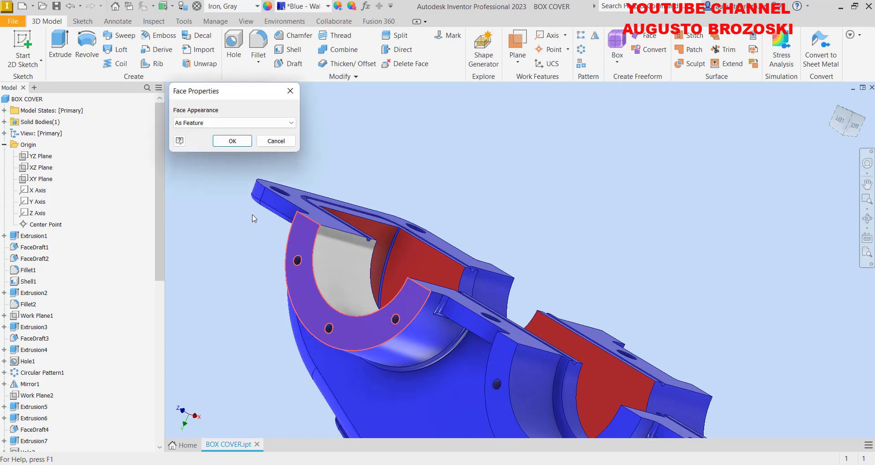
click(225, 123)
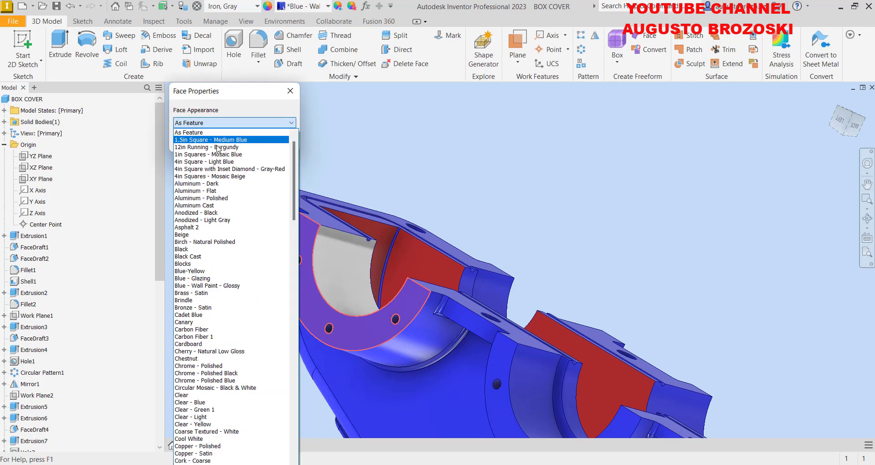
click(219, 366)
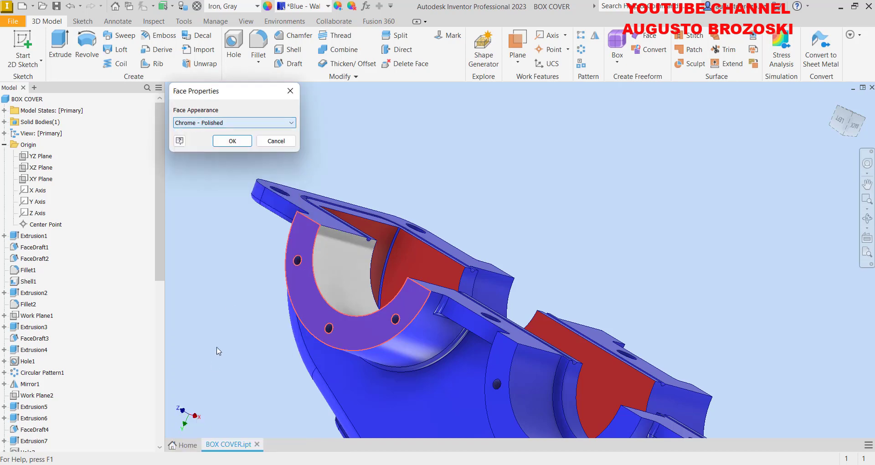
click(232, 140)
- Return to the home view and update the part's physical properties in iProperties to check its mass
shift+middle_drag(417, 267, 319, 190)
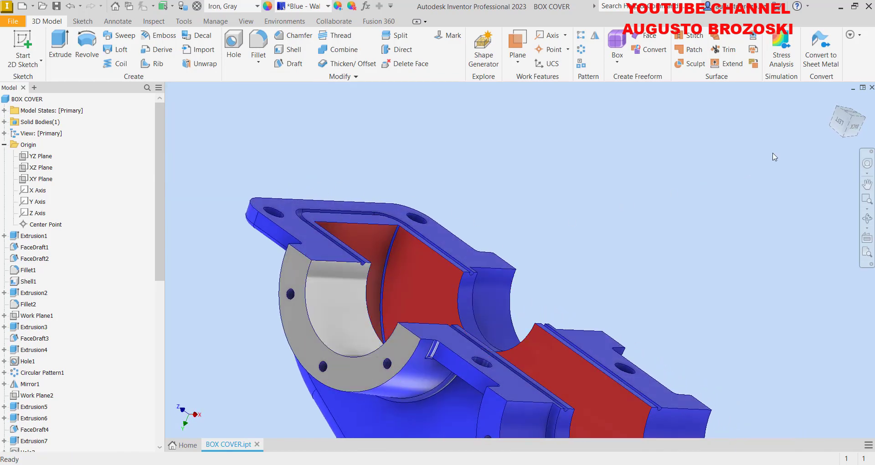
click(833, 100)
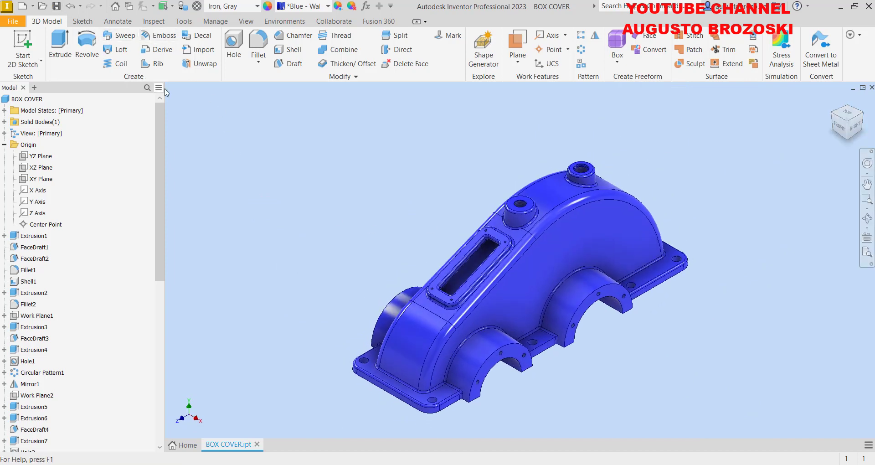
click(28, 100)
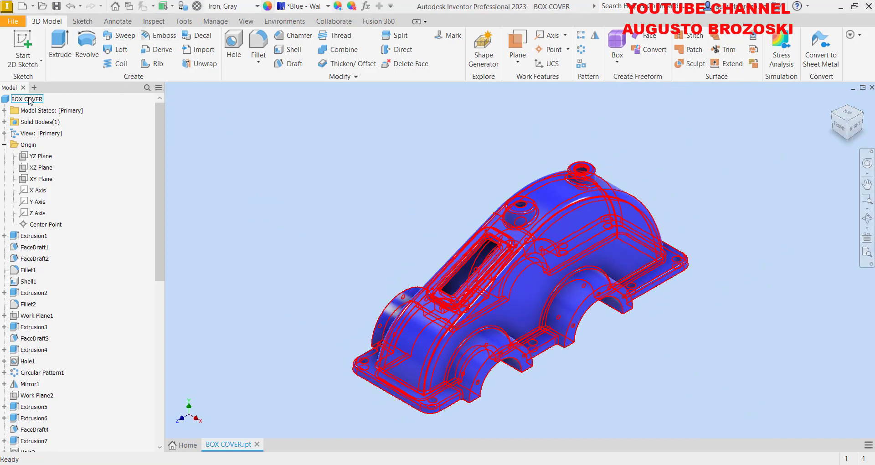
right_click(29, 101)
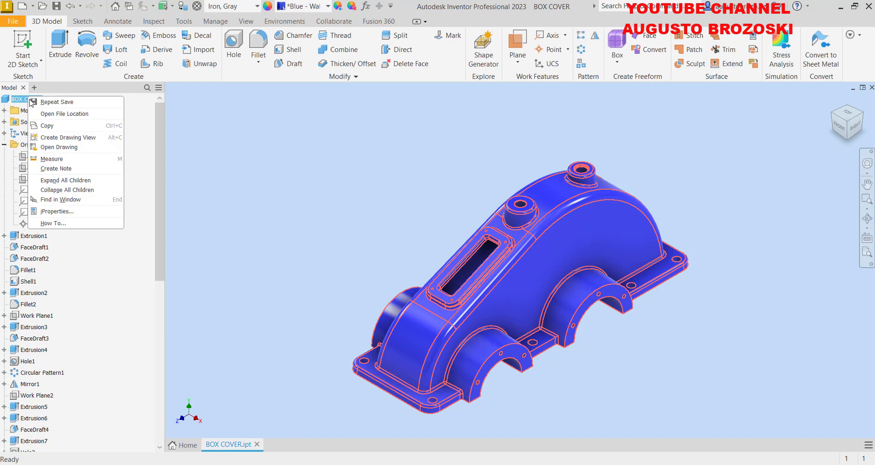
click(57, 211)
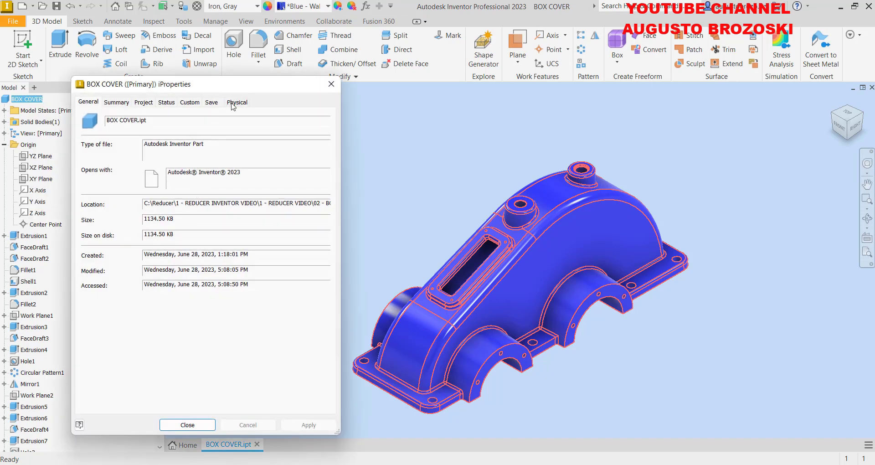
click(232, 104)
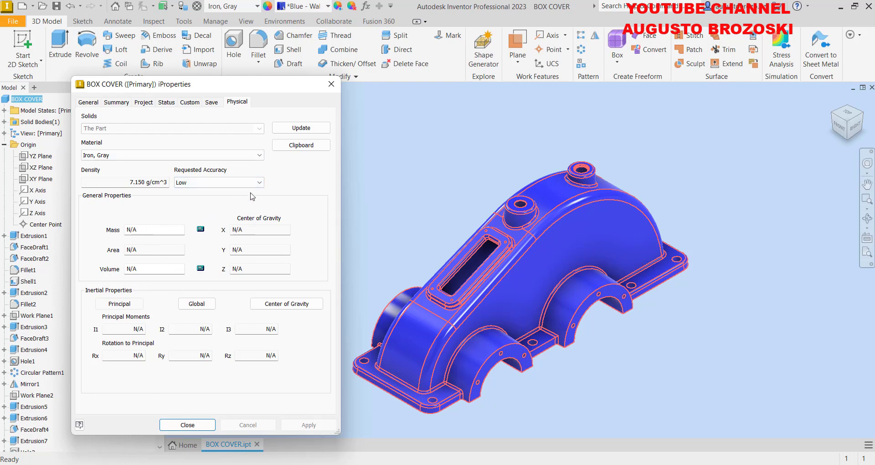
click(299, 128)
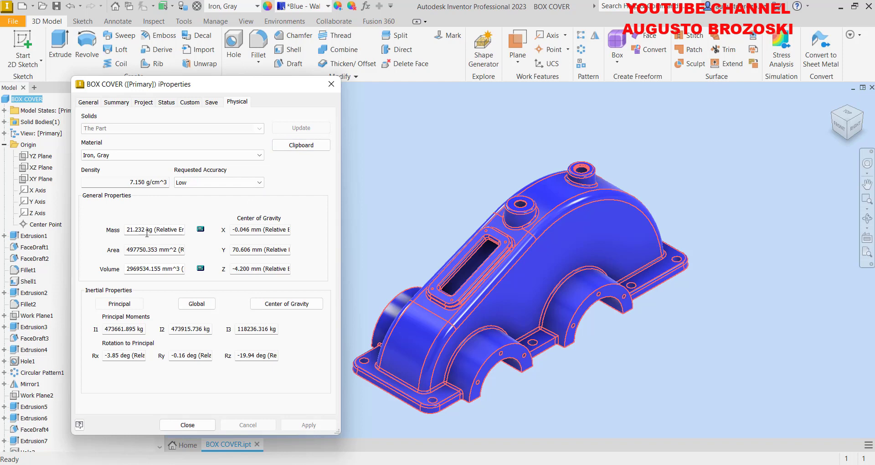
click(187, 424)
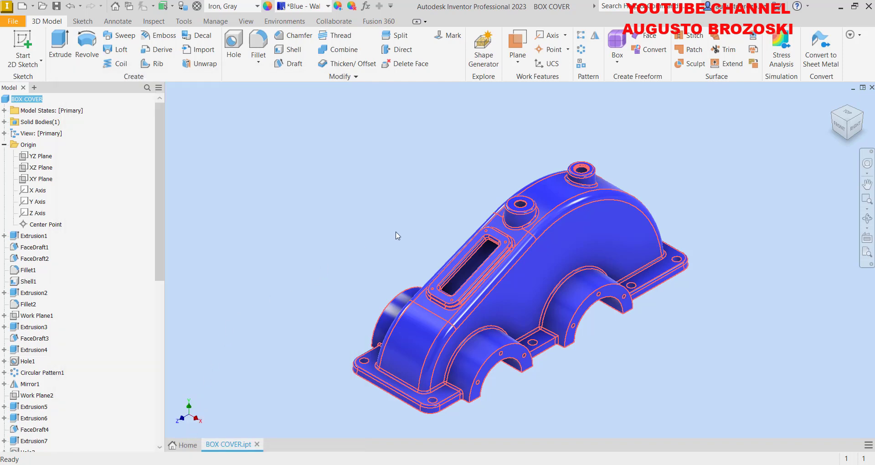